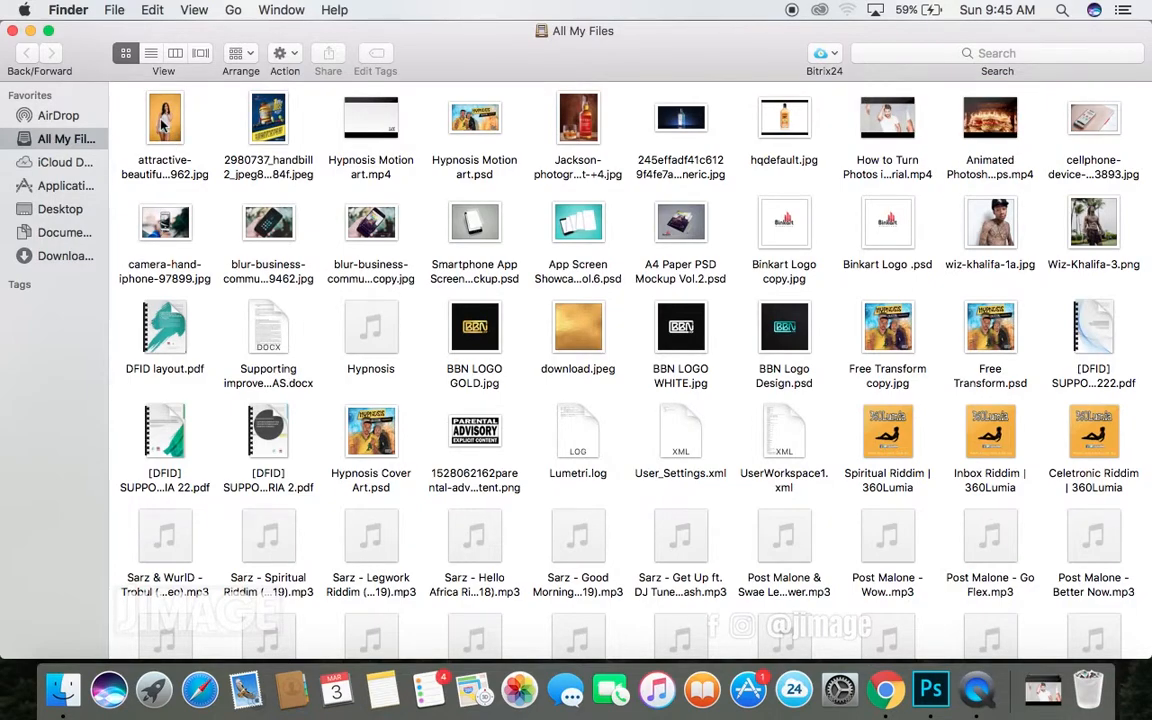
# - Preview the photo attractive-beautiful-casual-1082962.jpg at large size, and close the preview
pyautogui.click(163, 120)
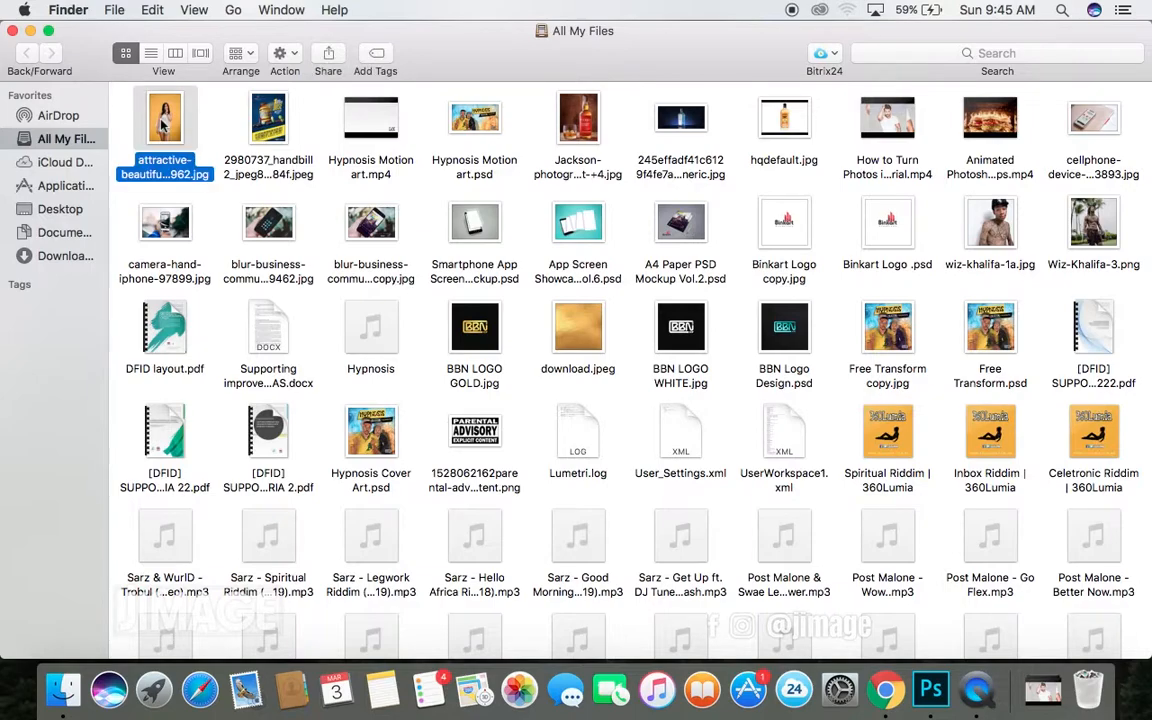
pyautogui.rightClick(162, 121)
pyautogui.click(157, 117)
pyautogui.press('space')
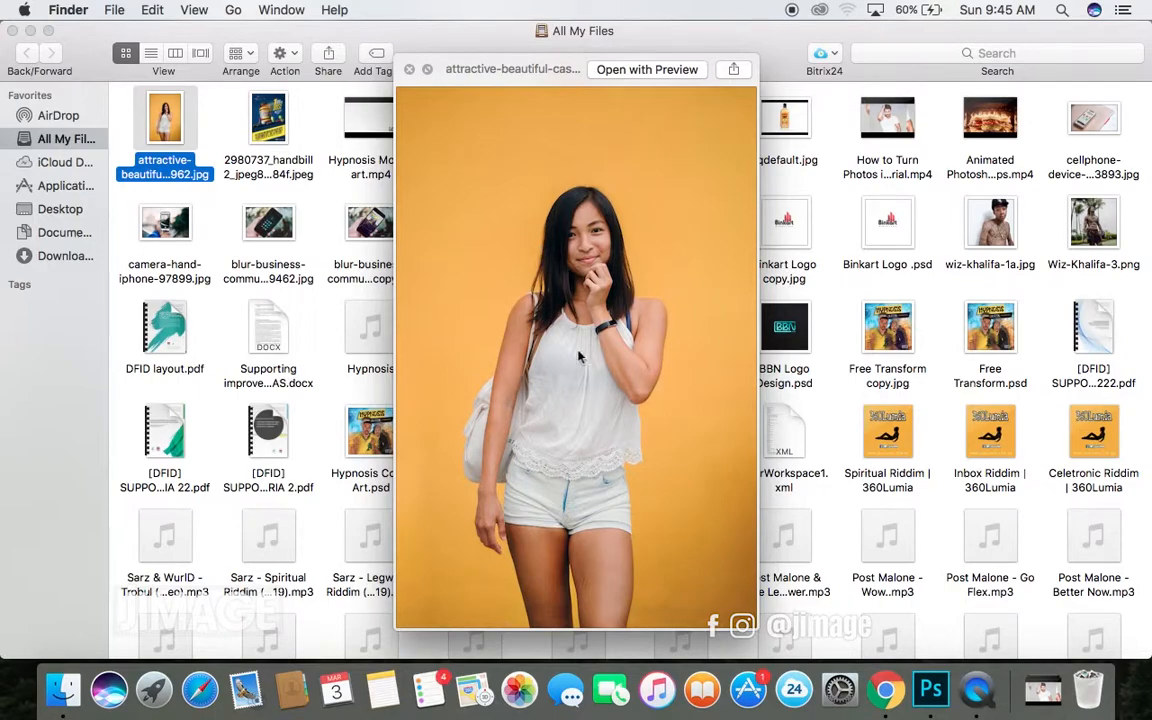
pyautogui.click(410, 70)
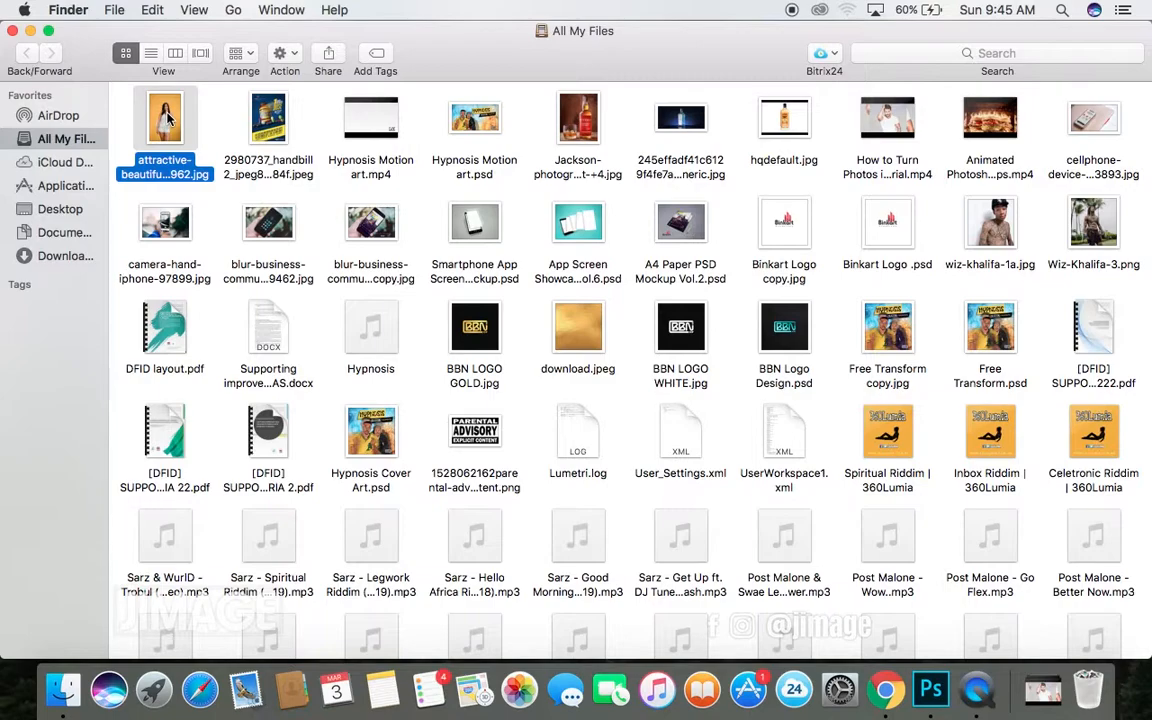
# - Open attractive-beautiful-casual-1082962.jpg in Adobe Photoshop CC 2018
pyautogui.rightClick(168, 119)
pyautogui.moveTo(215, 139)
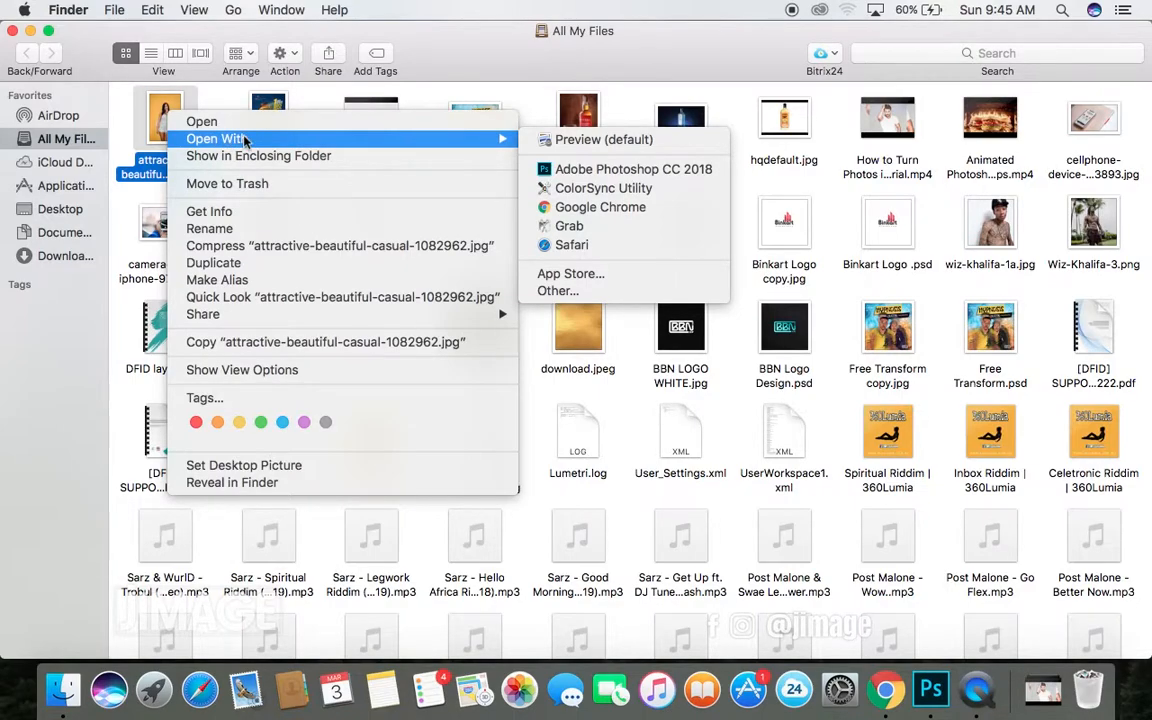
pyautogui.click(601, 170)
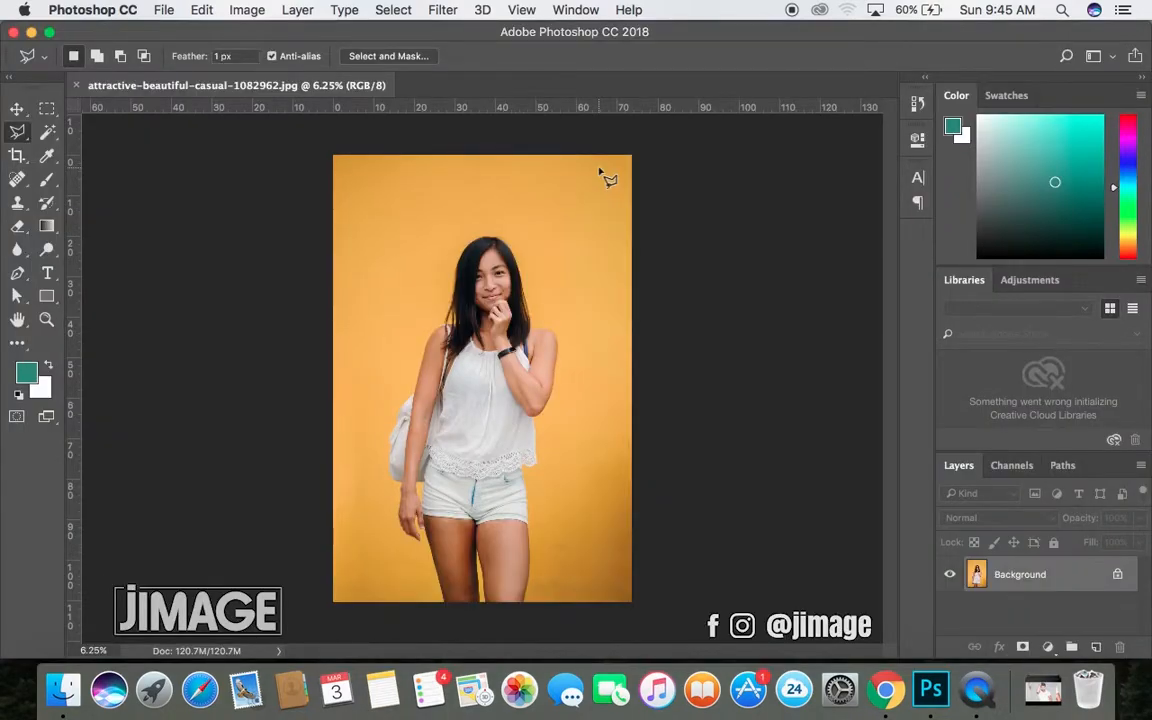
# - Start a Polygonal Lasso selection where the outer edge of the woman's leg, below her bent arm, meets the photo's lower border
pyautogui.click(18, 108)
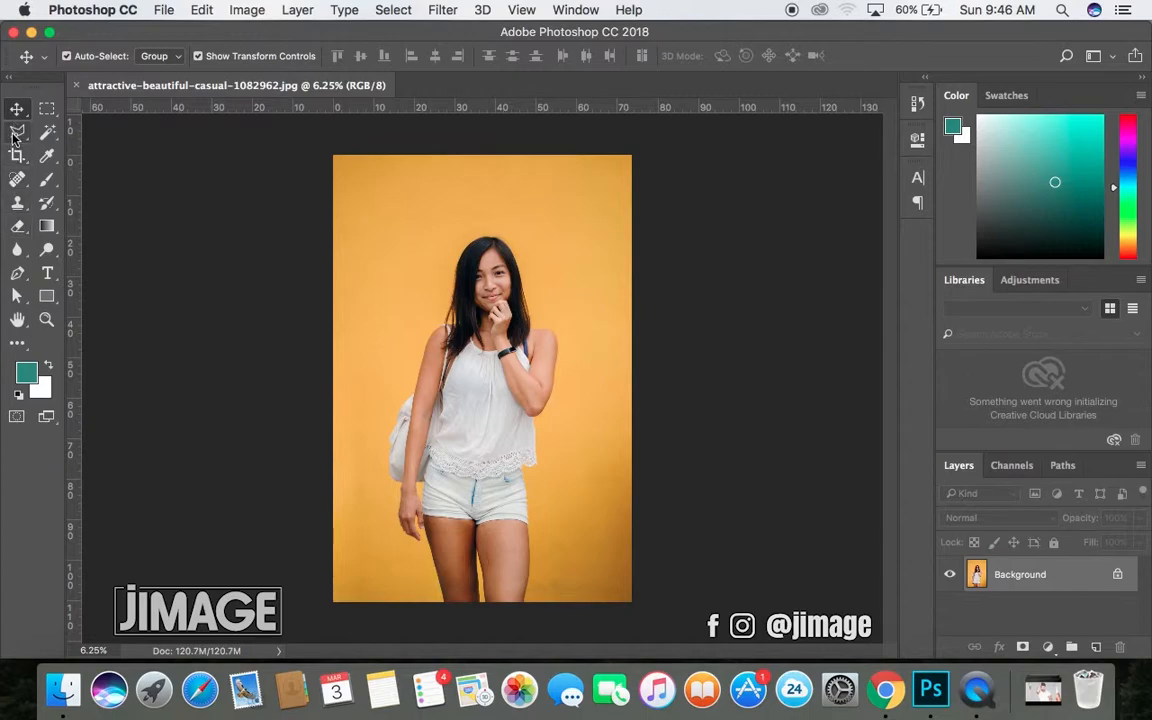
pyautogui.moveTo(14, 137)
pyautogui.mouseDown()
pyautogui.moveTo(74, 116)
pyautogui.moveTo(85, 135)
pyautogui.mouseUp()
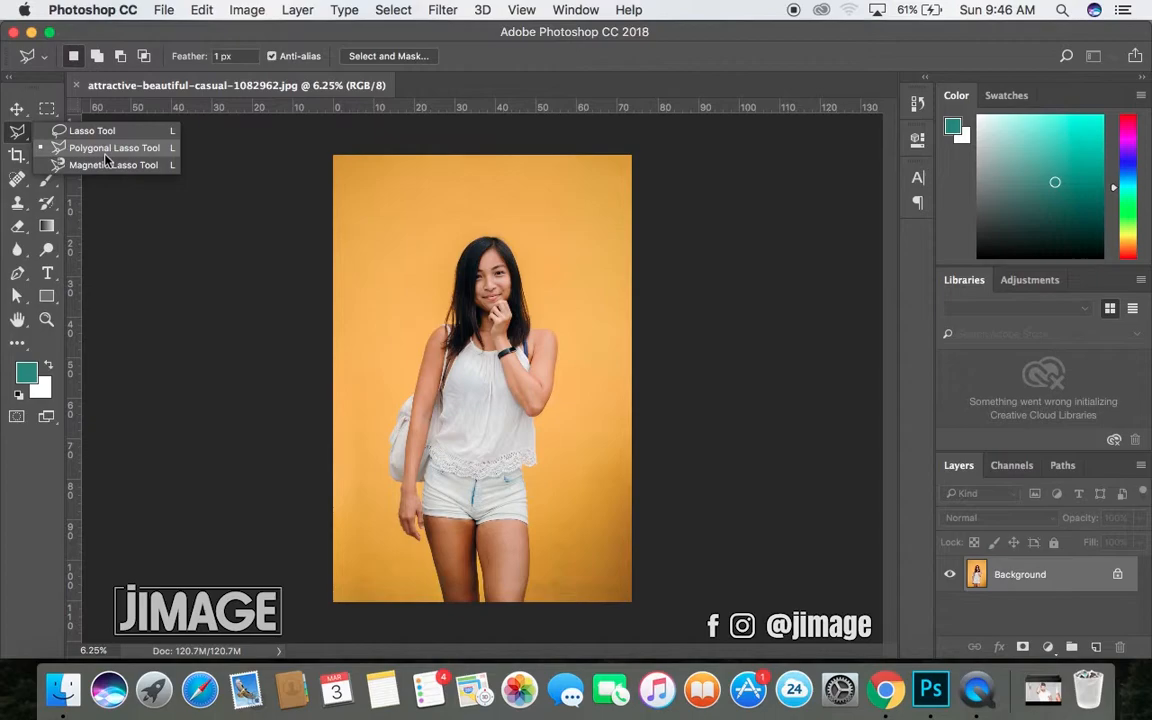
pyautogui.click(105, 157)
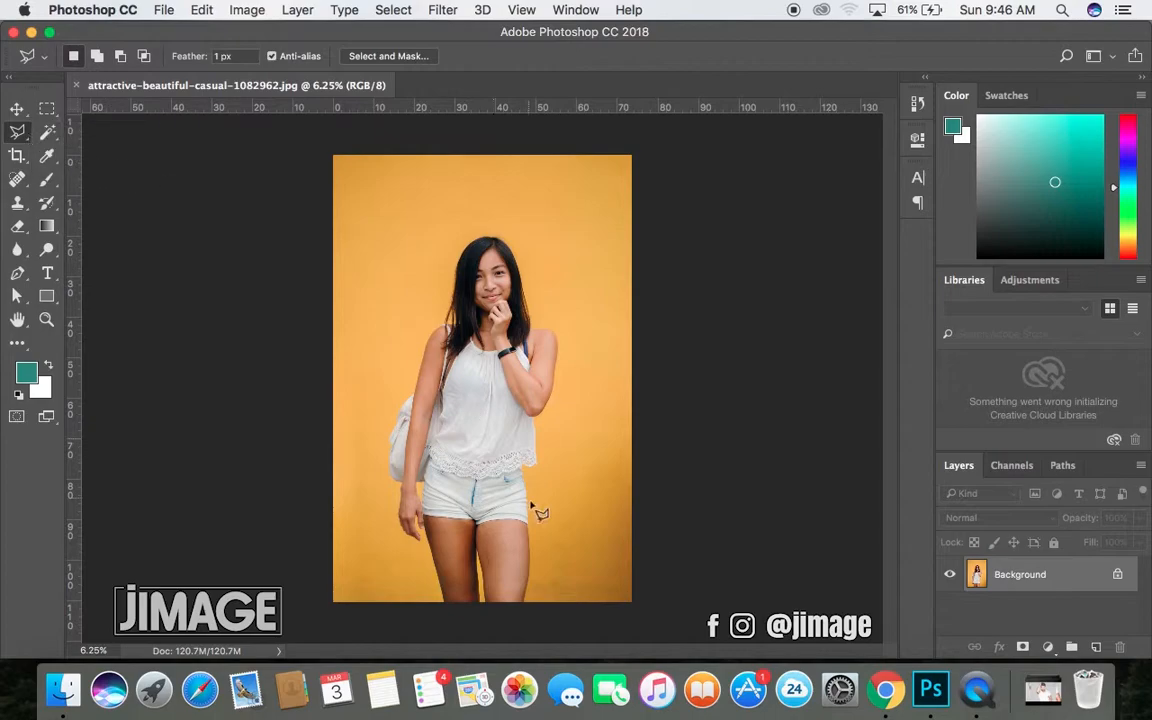
pyautogui.press('super+plus')
pyautogui.press('super+plus')
pyautogui.press('super+plus')
pyautogui.press('super+plus')
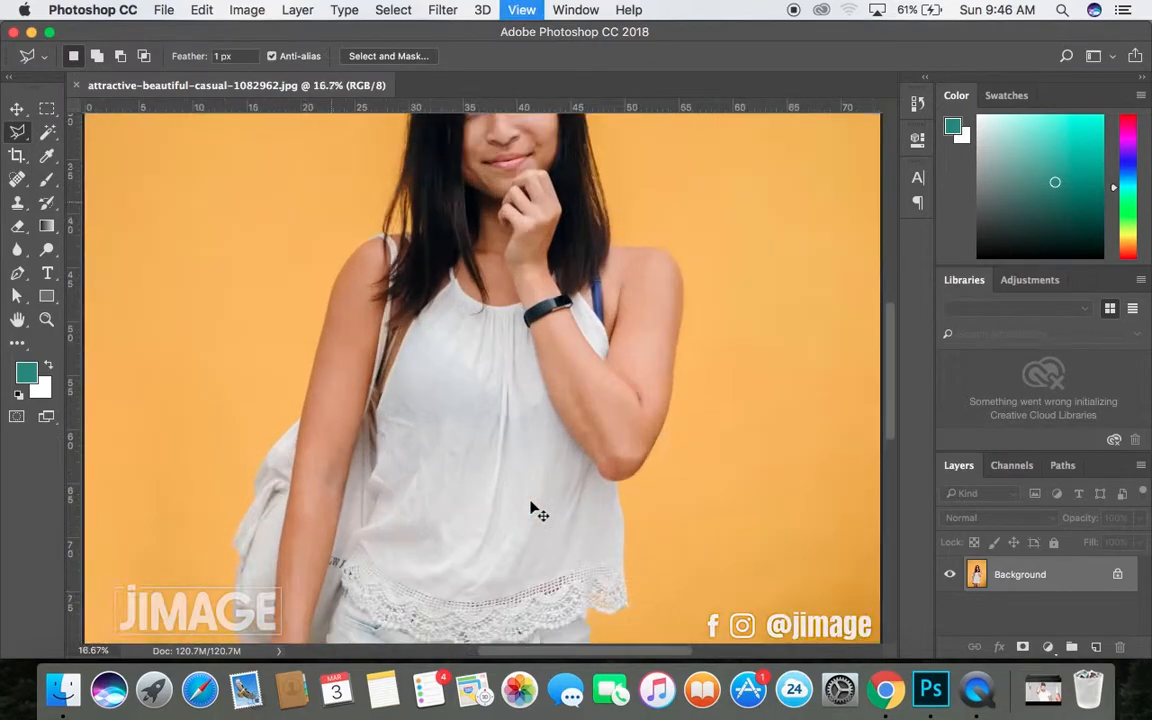
pyautogui.scroll(-10, 531, 507)
pyautogui.scroll(5, 535, 512)
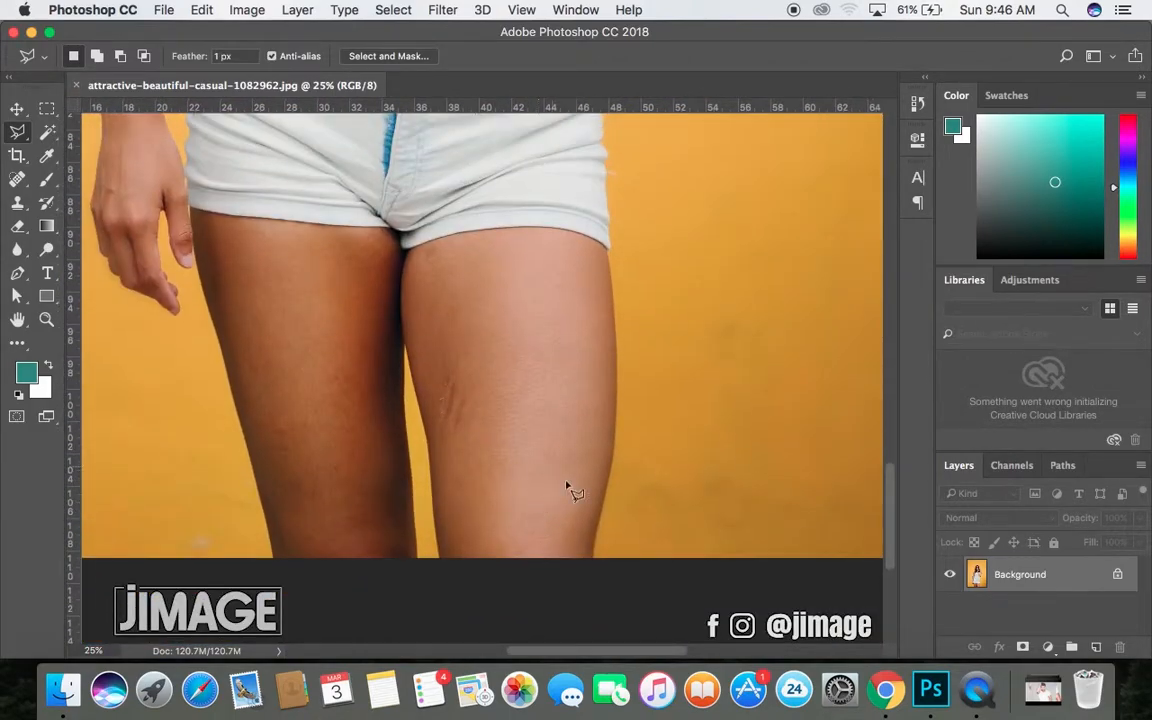
pyautogui.click(594, 566)
pyautogui.scroll(3, 594, 566)
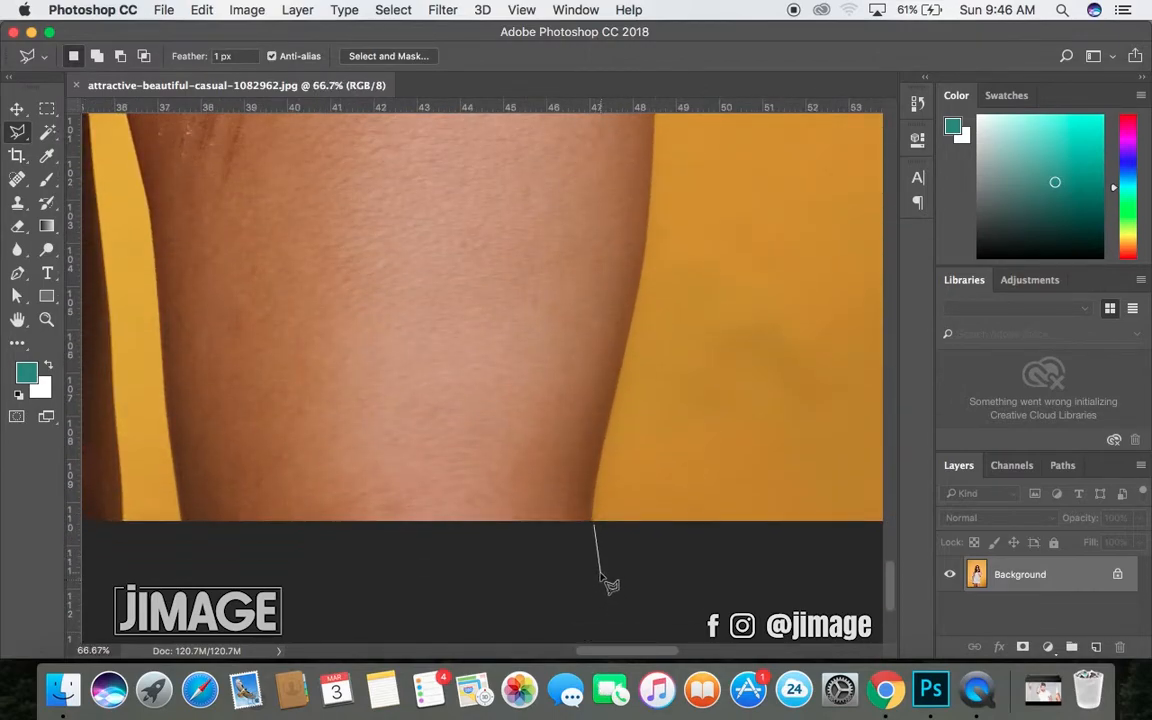
# - Trace the selection up the outer edge of the leg from the photo's lower border, following its curve closely
pyautogui.click(594, 489)
pyautogui.click(604, 446)
pyautogui.click(617, 386)
pyautogui.click(631, 319)
pyautogui.click(643, 282)
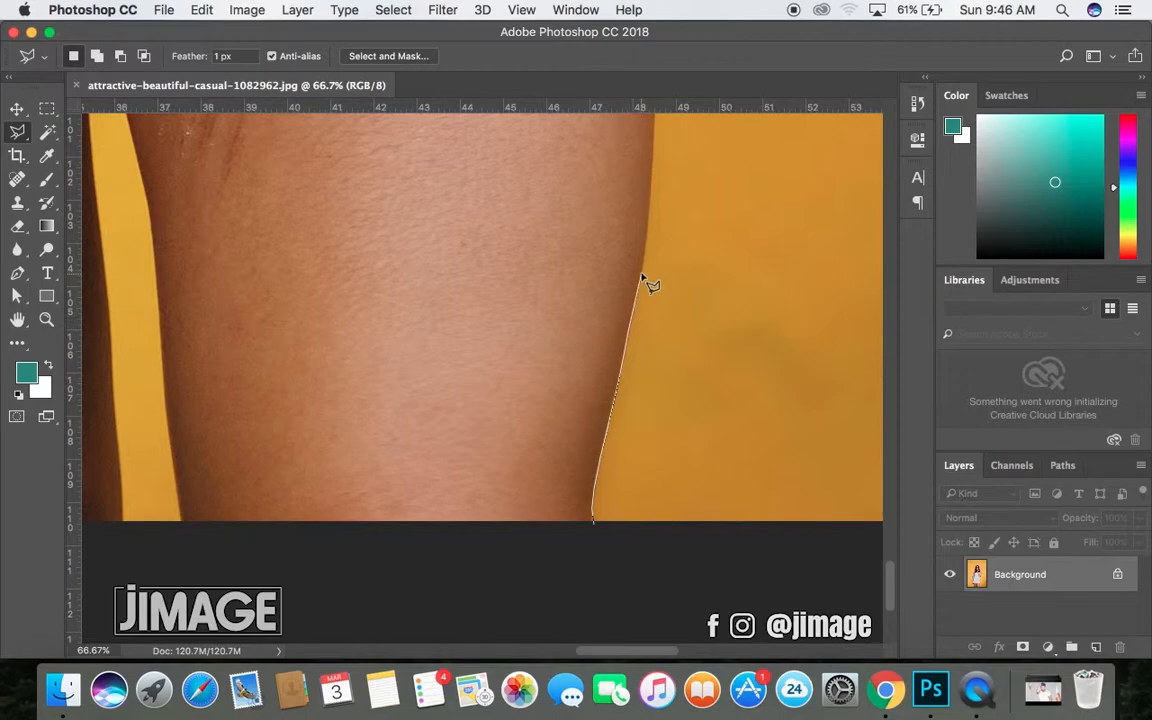
pyautogui.click(647, 234)
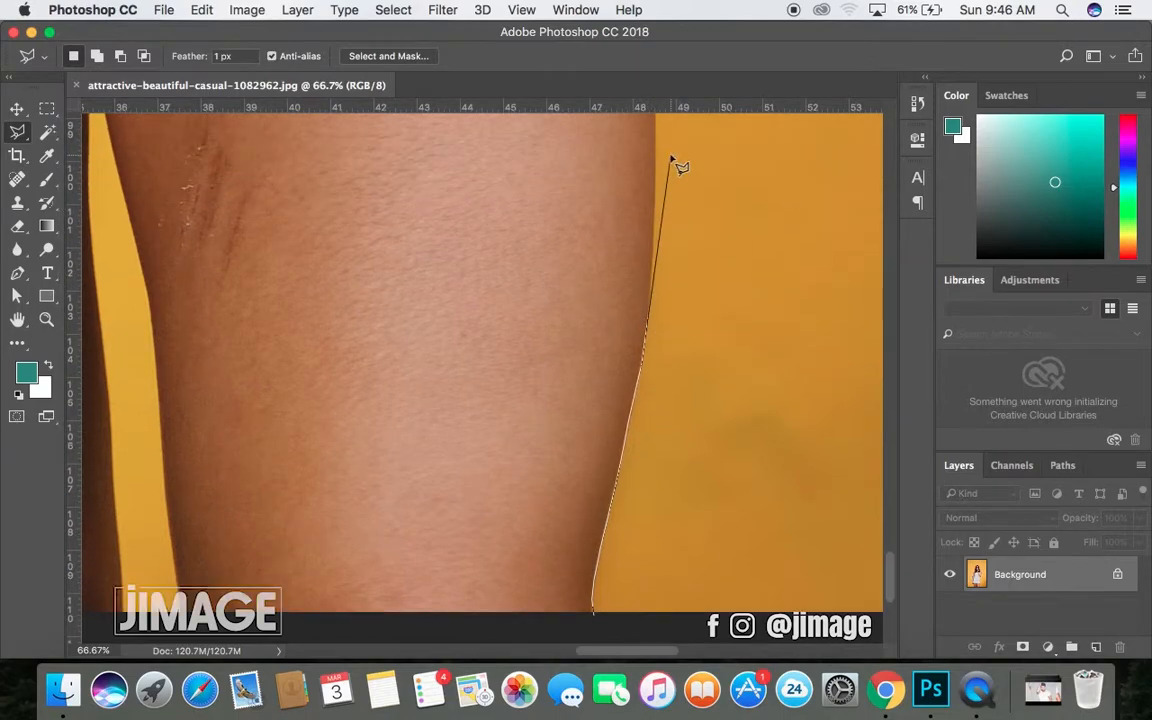
# - Continue the lasso outline up the middle part of the outer thigh at high magnification
pyautogui.press('super+plus')
pyautogui.press('super+plus')
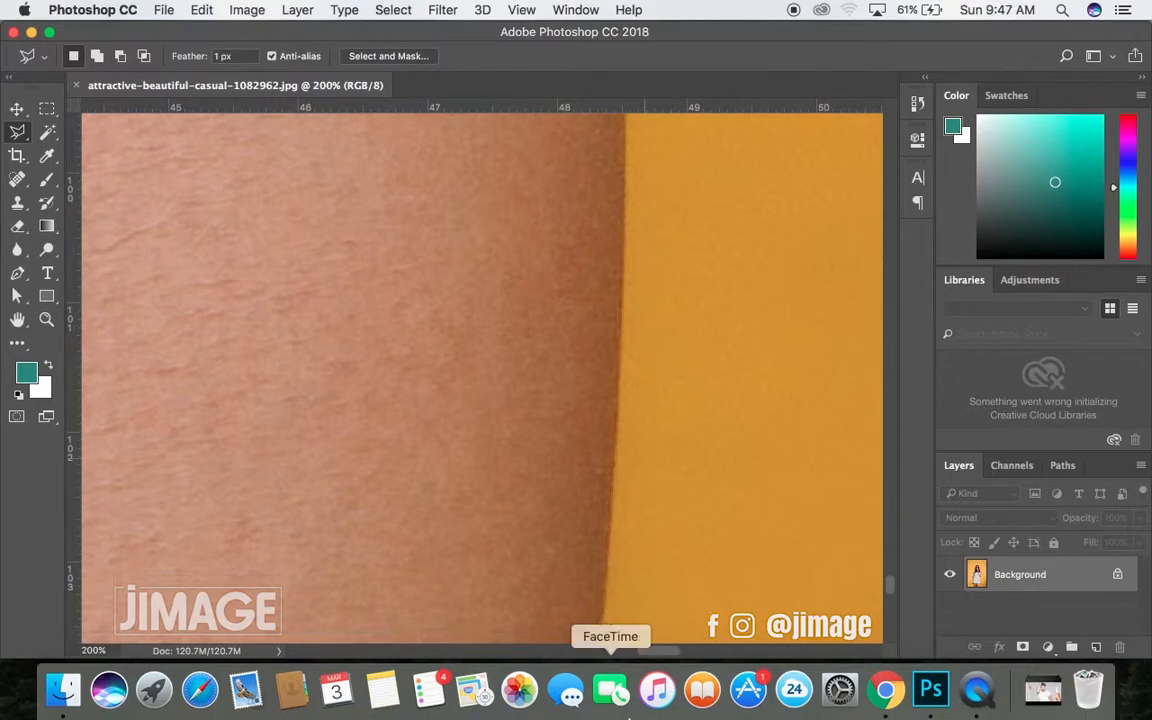
pyautogui.click(604, 465)
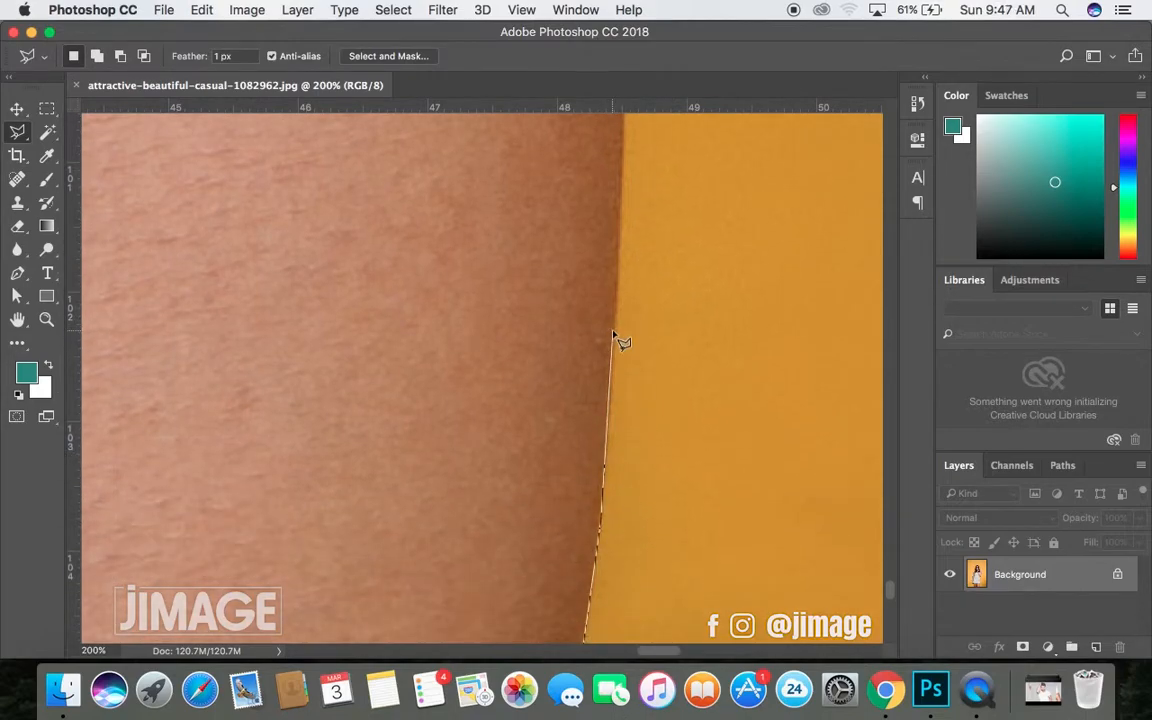
pyautogui.click(623, 147)
pyautogui.press('super+minus')
pyautogui.press('super+minus')
pyautogui.press('super+minus')
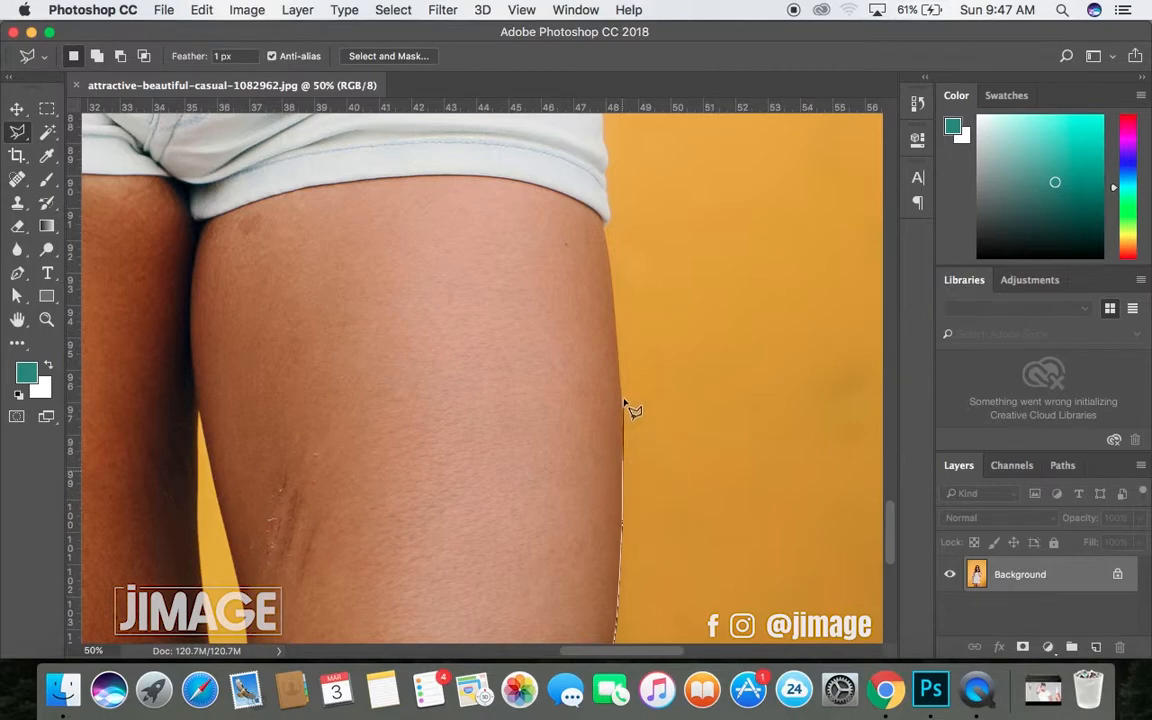
# - Extend the lasso outline along the upper outer thigh to just below the hem of the shorts
pyautogui.press('super+plus')
pyautogui.press('super+plus')
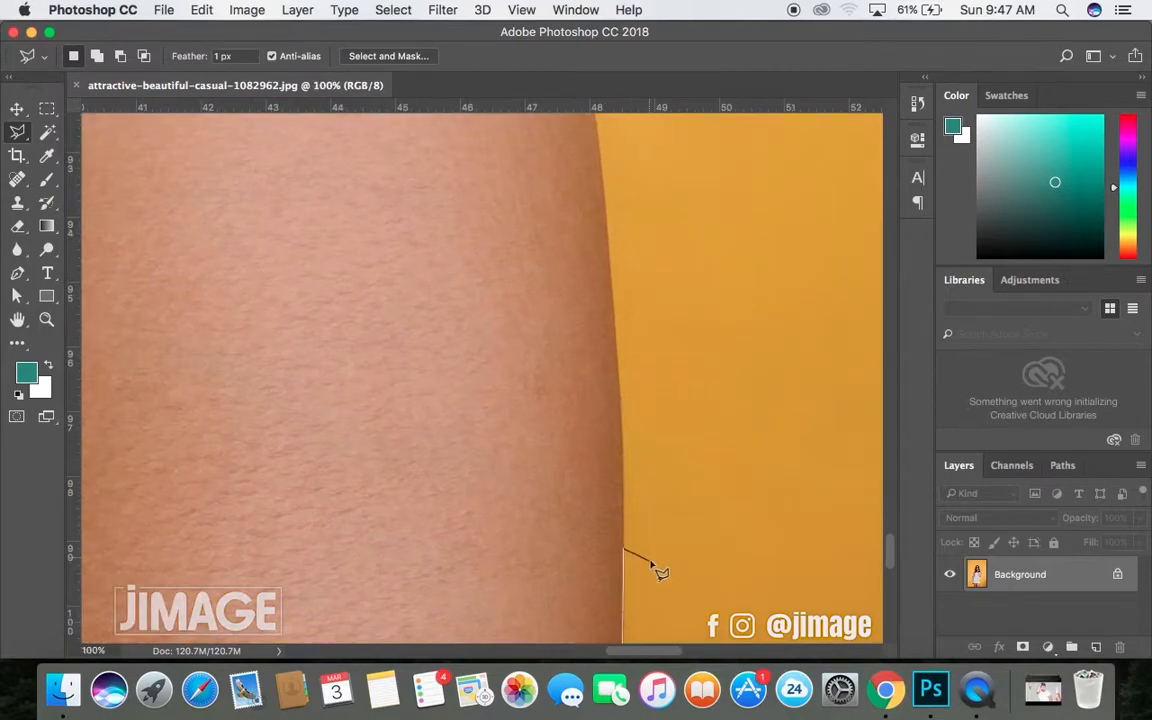
pyautogui.click(623, 493)
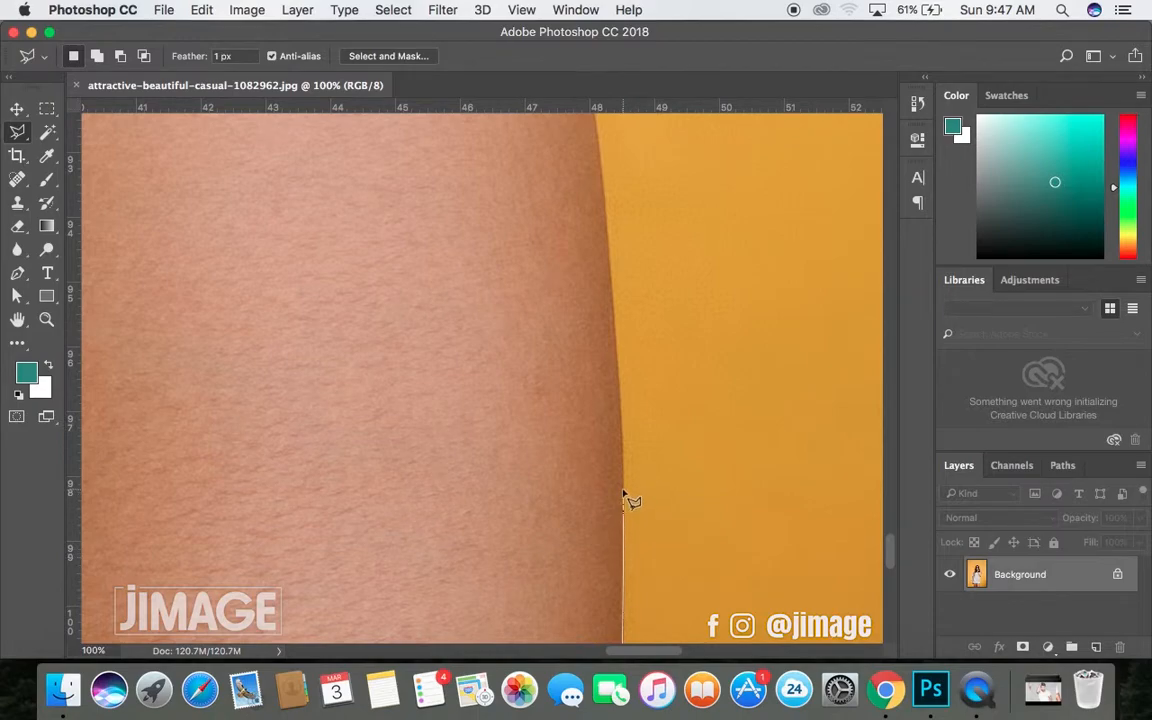
pyautogui.click(621, 378)
pyautogui.click(618, 345)
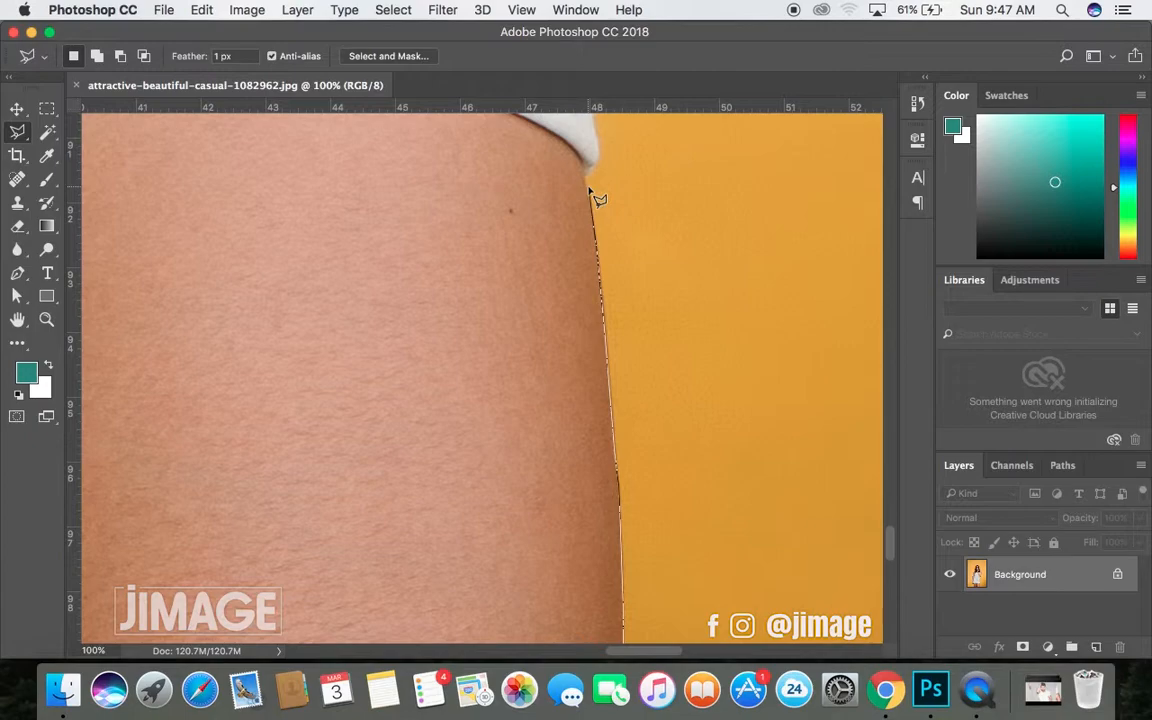
# - Trace around the shorts' hem corner and up their wrinkled outer side to the lace edge of the blouse
pyautogui.scroll(3, 592, 191)
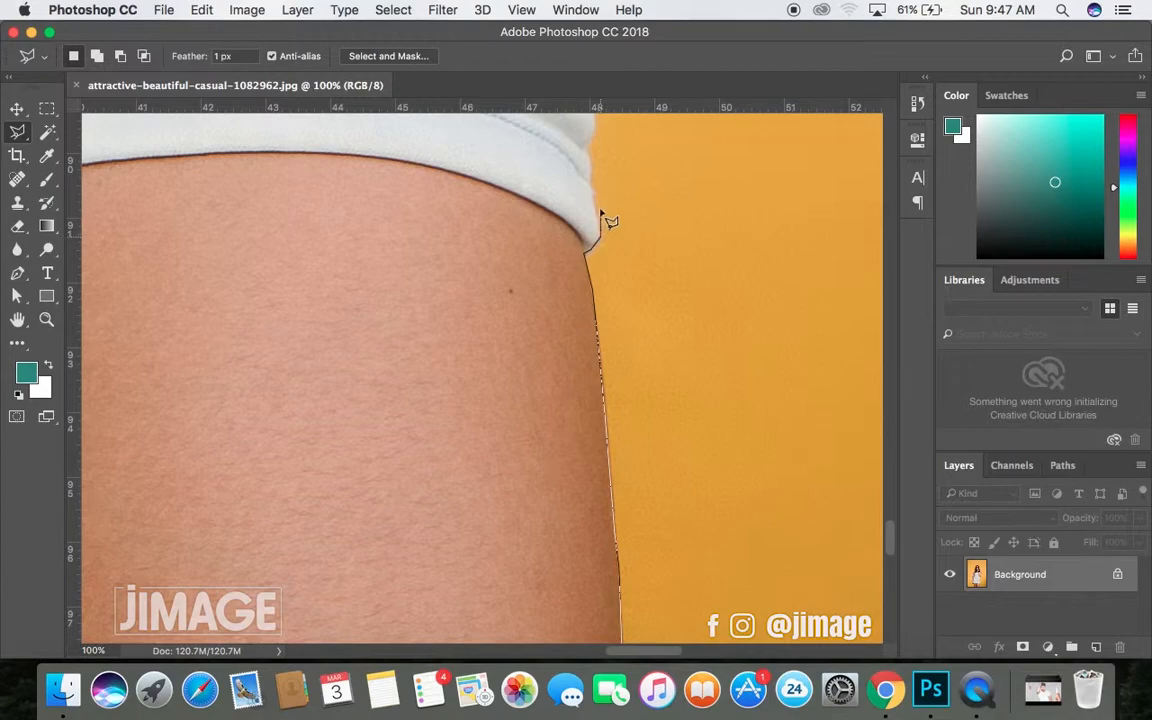
pyautogui.scroll(4, 596, 213)
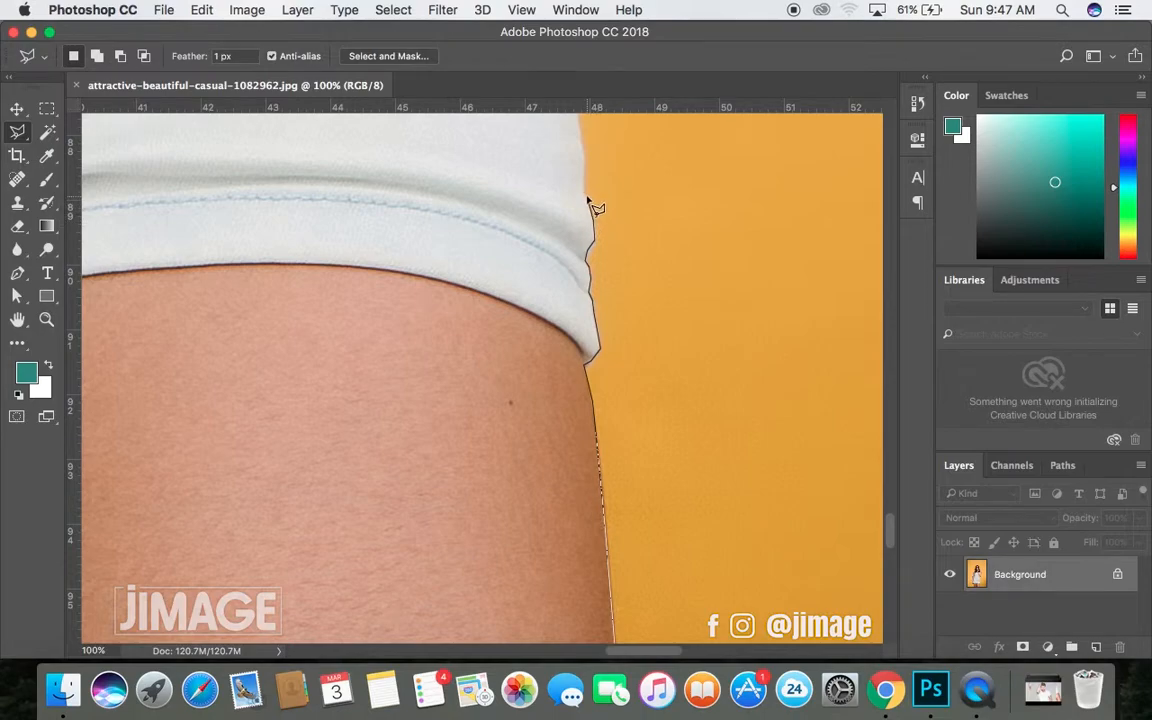
pyautogui.scroll(3, 588, 205)
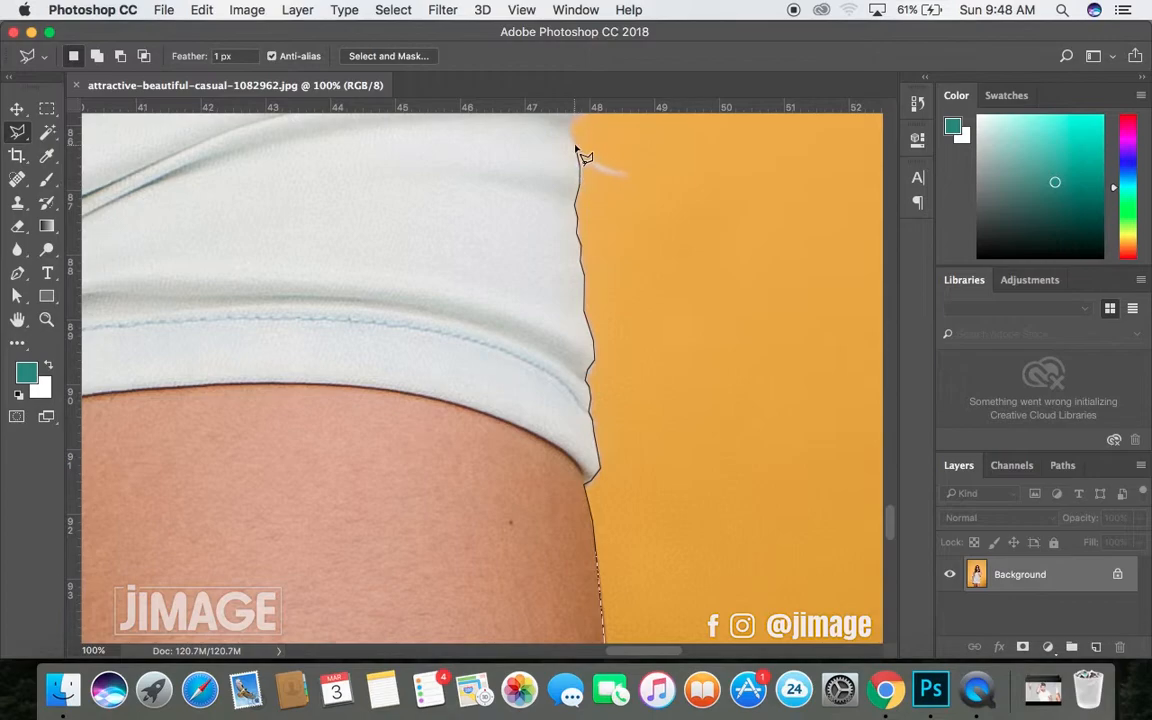
pyautogui.scroll(-4, 576, 150)
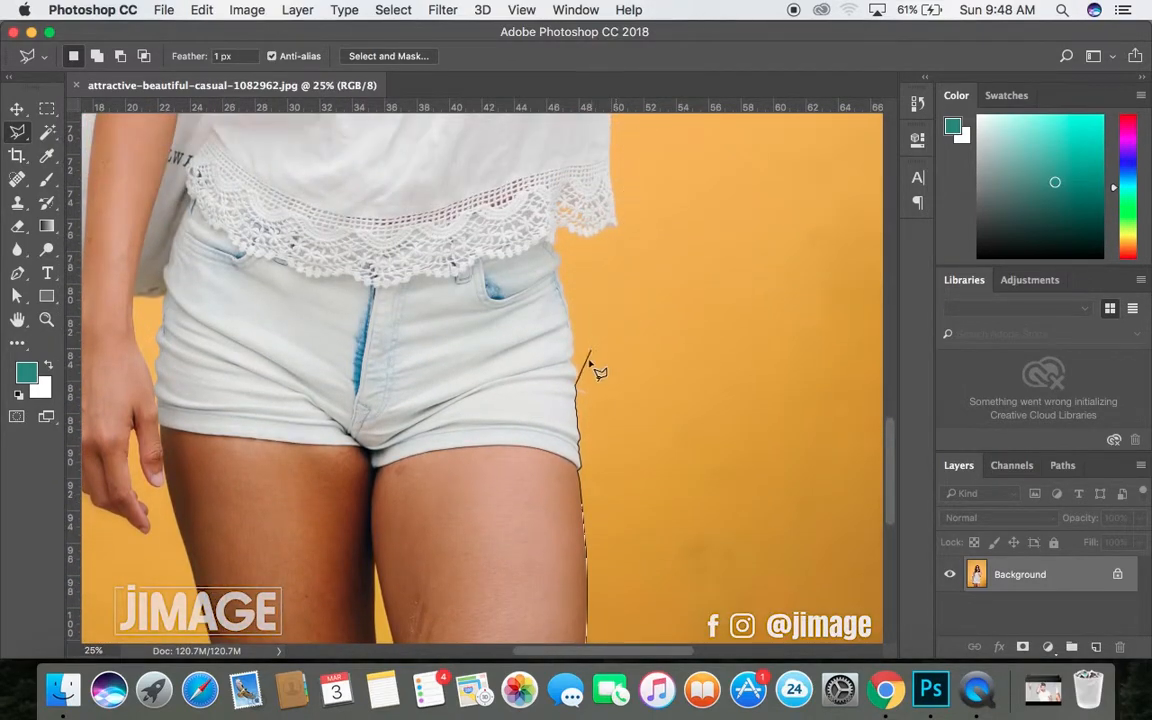
pyautogui.scroll(3, 597, 363)
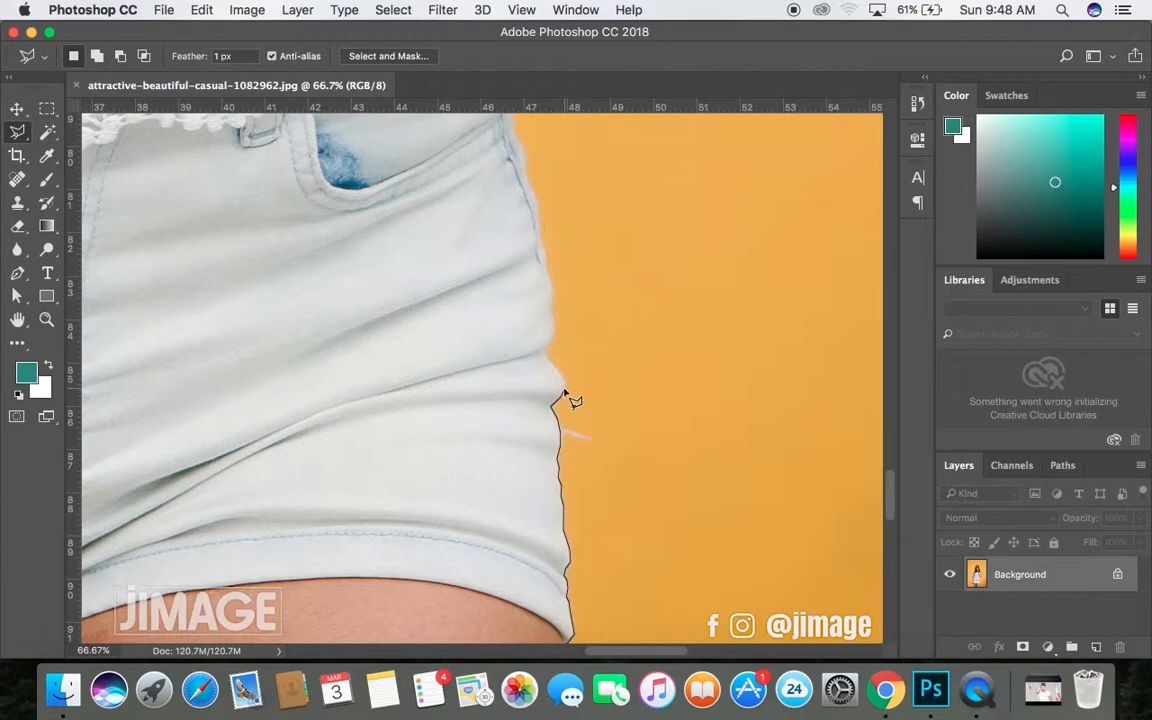
pyautogui.keyDown('super'); pyautogui.click(572, 350); pyautogui.keyUp('super')
pyautogui.keyDown('super'); pyautogui.click(572, 350); pyautogui.keyUp('super')
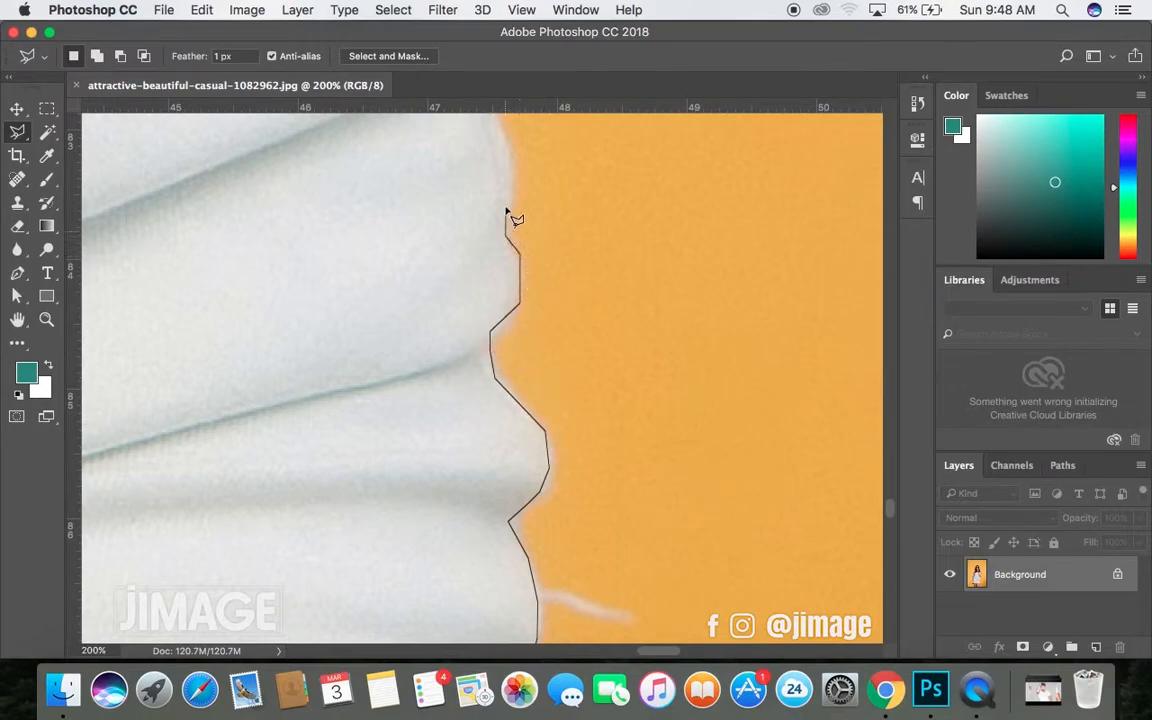
pyautogui.scroll(10, 495, 300)
pyautogui.scroll(8, 390, 200)
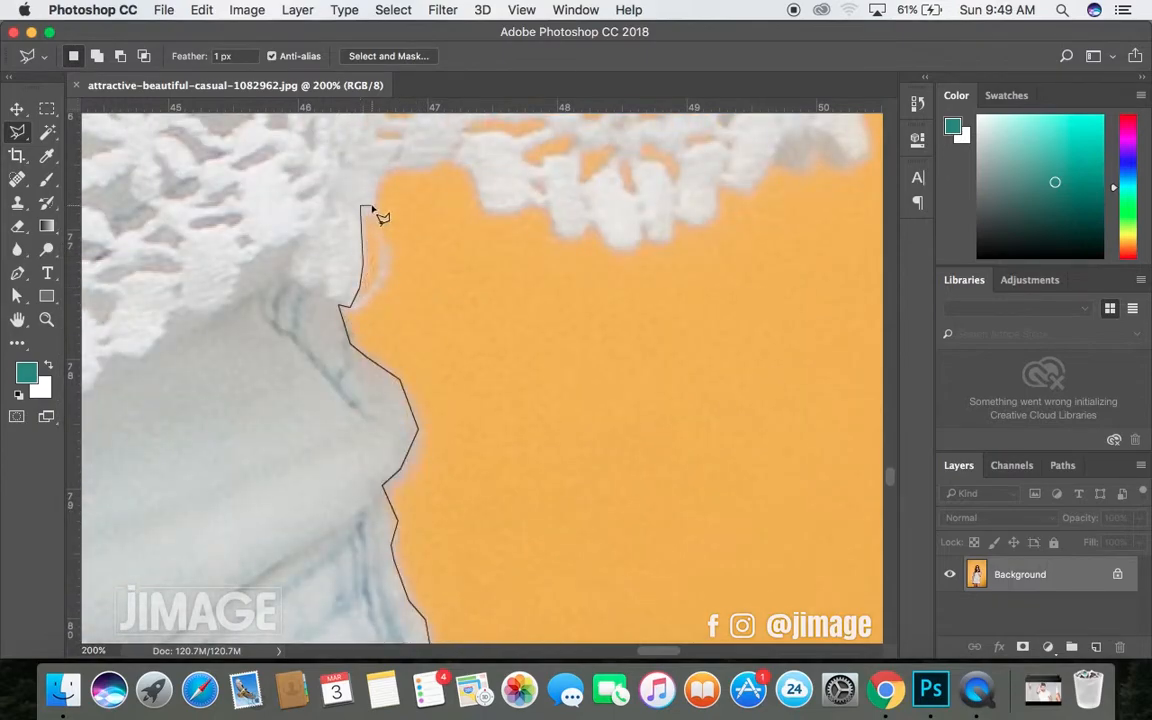
# - Outline the scalloped lower edge of the blouse's lace out to its outer corner
pyautogui.click(630, 247)
pyautogui.click(673, 213)
pyautogui.click(718, 186)
pyautogui.click(770, 163)
pyautogui.scroll(5, 839, 166)
# - Trace the lasso outline up the outer side of the white blouse to the bent elbow
pyautogui.click(722, 334)
pyautogui.click(705, 248)
pyautogui.scroll(4, 693, 182)
pyautogui.click(690, 246)
pyautogui.click(672, 130)
pyautogui.scroll(-3, 660, 165)
pyautogui.scroll(2, 659, 437)
pyautogui.click(655, 293)
pyautogui.click(624, 184)
pyautogui.scroll(4, 624, 182)
# - Carry the lasso outline around the underside and outer curve of the bent elbow
pyautogui.click(626, 239)
pyautogui.click(745, 191)
pyautogui.scroll(3, 745, 191)
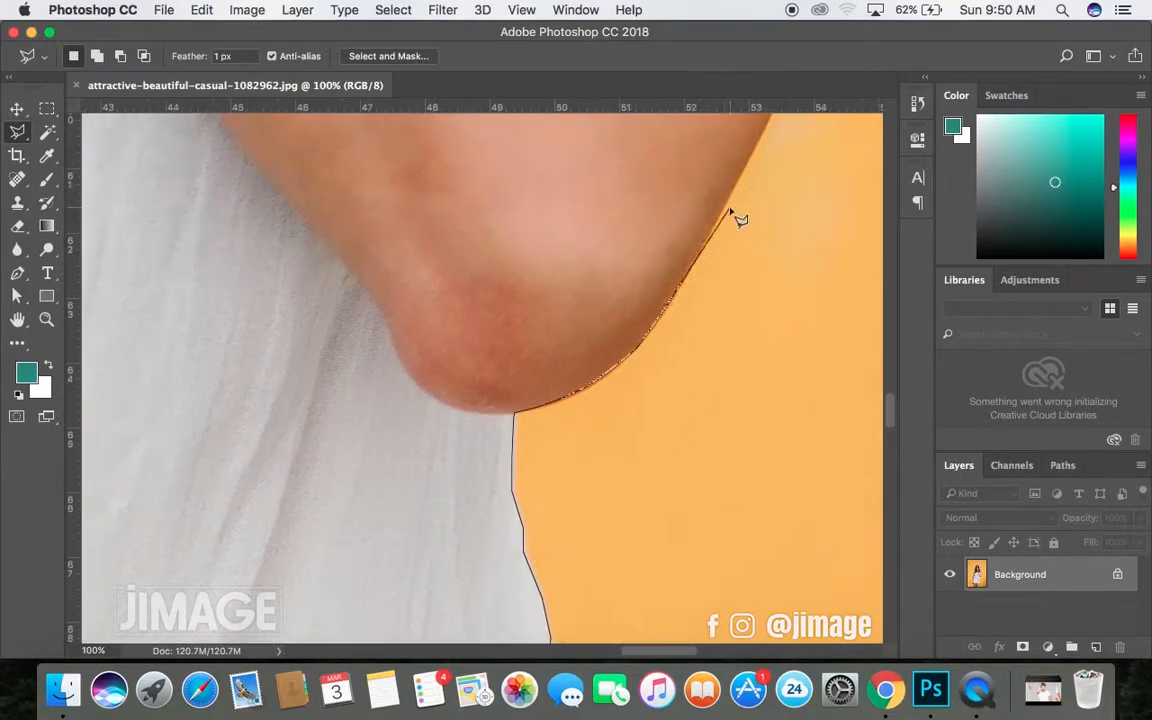
pyautogui.click(739, 203)
# - Trace up the outer edge of the bent arm from the elbow to just below the shoulder
pyautogui.scroll(5, 745, 195)
pyautogui.click(776, 226)
pyautogui.scroll(4, 790, 150)
pyautogui.scroll(5, 792, 216)
pyautogui.click(792, 264)
pyautogui.click(800, 218)
pyautogui.scroll(5, 806, 150)
pyautogui.click(805, 309)
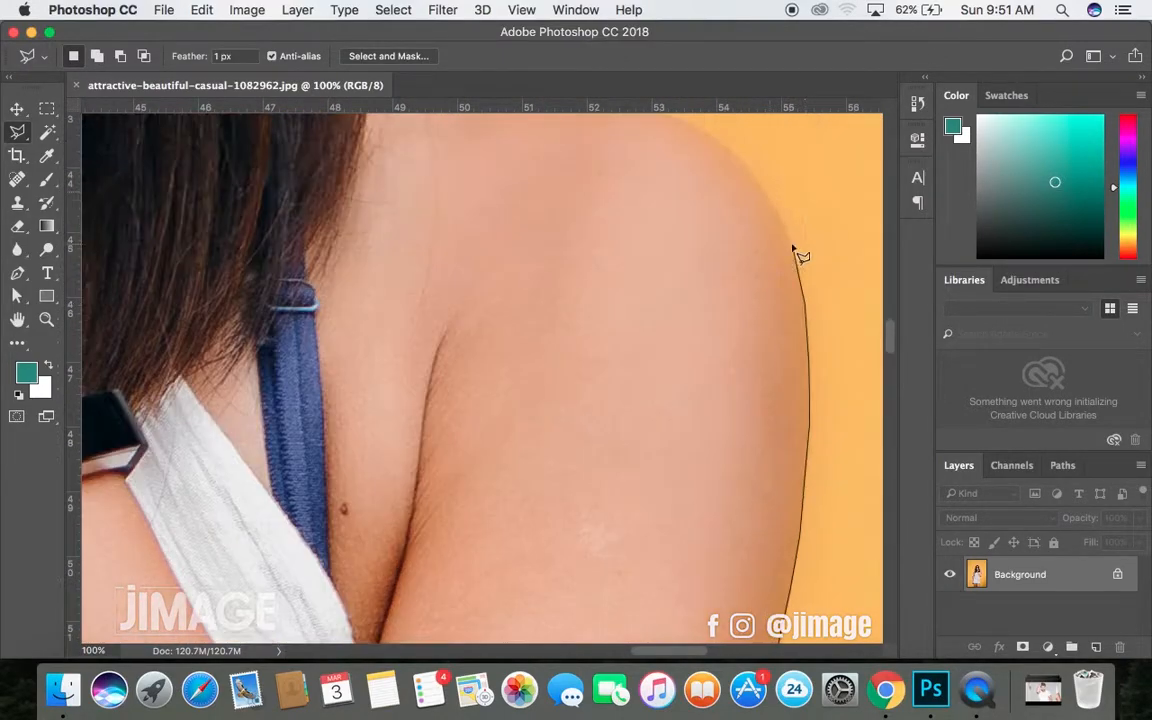
# - Outline the shoulder of the bent arm over its top and inward to the edge of the hair
pyautogui.click(792, 247)
pyautogui.click(731, 152)
pyautogui.scroll(4, 731, 150)
pyautogui.click(656, 344)
pyautogui.click(572, 342)
pyautogui.click(432, 330)
pyautogui.click(373, 322)
pyautogui.scroll(4, 375, 322)
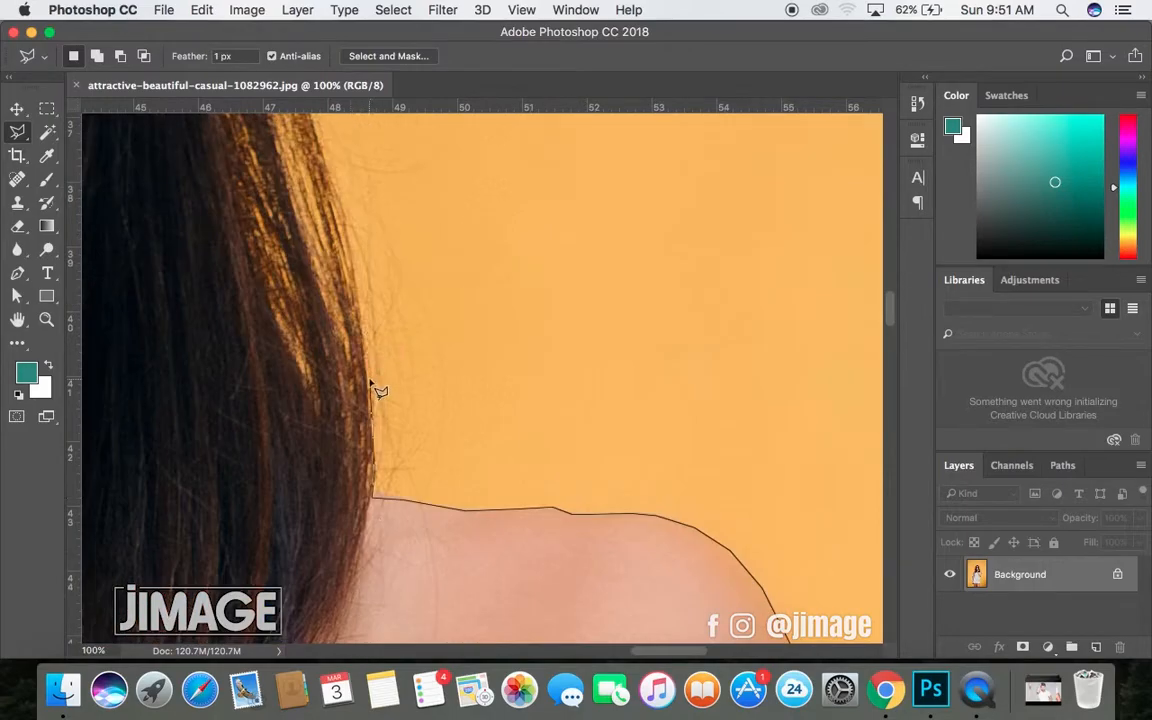
# - Trace the outer edge of the hair from the bent arm's shoulder up to the parting on the head
pyautogui.click(375, 388)
pyautogui.scroll(5, 300, 160)
pyautogui.click(243, 158)
pyautogui.scroll(5, 243, 158)
pyautogui.click(424, 210)
pyautogui.scroll(2, 275, 105)
pyautogui.click(258, 152)
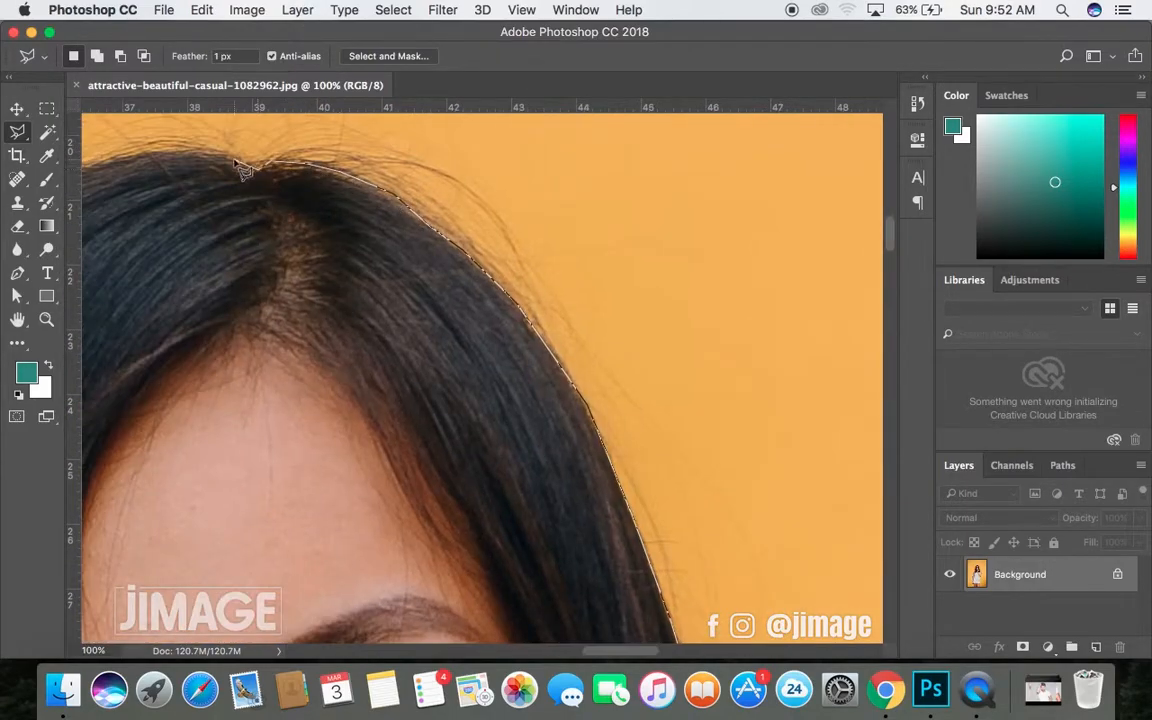
# - Continue the outline over the crown and down the opposite side of the hair to face level
pyautogui.hscroll(-5, 258, 152)
pyautogui.click(282, 202)
pyautogui.click(126, 364)
pyautogui.hscroll(-4, 130, 366)
pyautogui.click(296, 537)
pyautogui.scroll(-6, 296, 537)
pyautogui.scroll(-4, 474, 590)
pyautogui.click(458, 505)
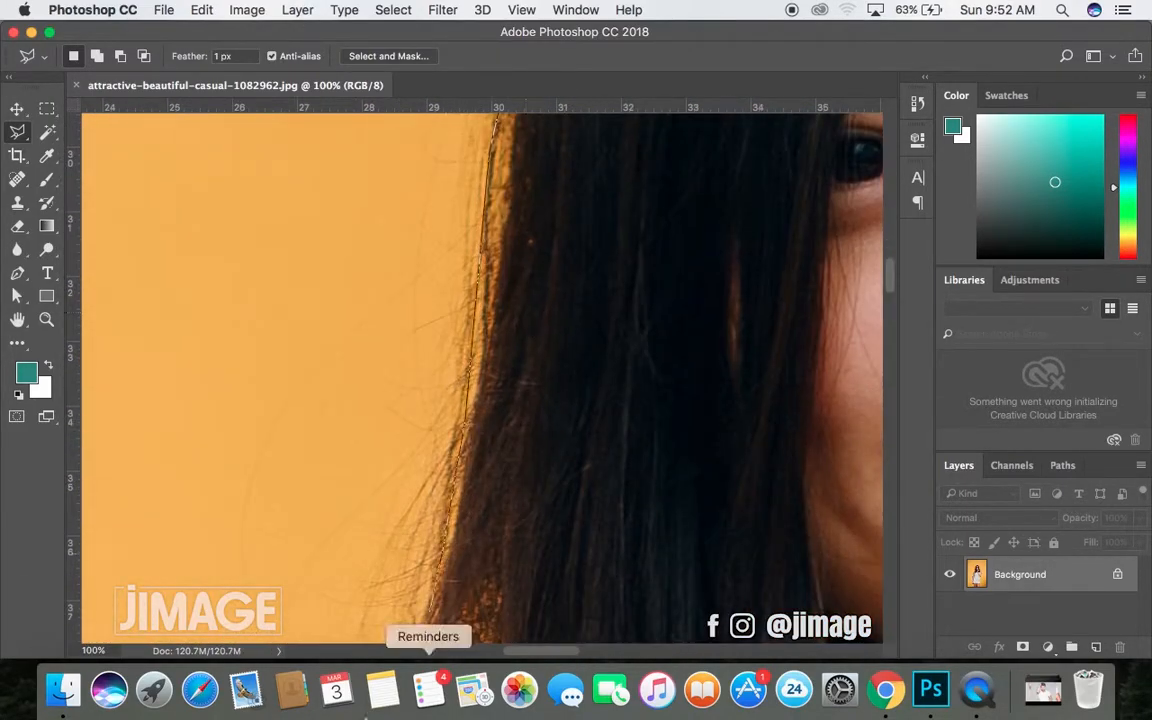
# - Trace the lower part of the hair down to the white strap on the shoulder of the hanging arm
pyautogui.click(450, 563)
pyautogui.scroll(-6, 450, 563)
pyautogui.click(338, 556)
pyautogui.scroll(-7, 338, 560)
# - Outline the strap, the shoulder and the outer edge of the hanging upper arm
pyautogui.click(613, 205)
pyautogui.click(553, 222)
pyautogui.click(500, 265)
pyautogui.click(401, 358)
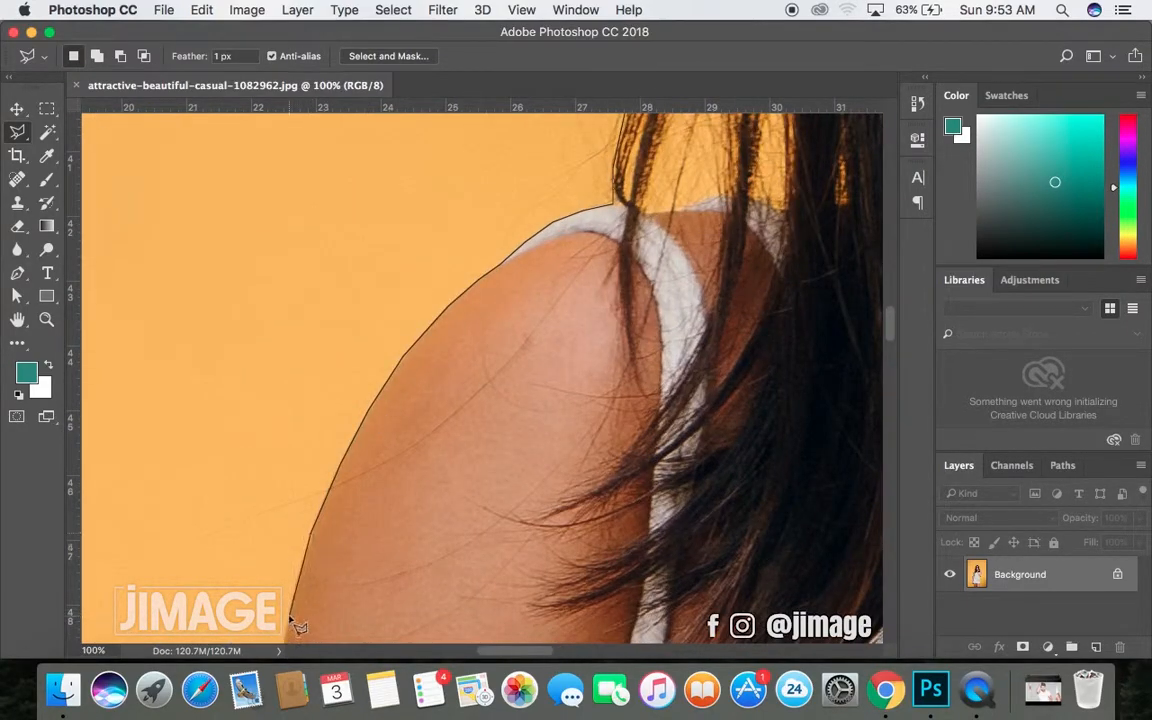
pyautogui.click(290, 627)
pyautogui.scroll(-5, 290, 627)
pyautogui.hscroll(-3, 152, 640)
pyautogui.click(295, 434)
# - Trace from the hanging arm onto the white bag and down its upper outer edge
pyautogui.scroll(-5, 234, 638)
pyautogui.click(504, 197)
pyautogui.click(301, 411)
pyautogui.click(245, 512)
pyautogui.scroll(-5, 193, 650)
pyautogui.click(237, 390)
pyautogui.click(139, 552)
# - Continue the lasso outline down the outer side of the white bag
pyautogui.scroll(-5, 139, 555)
pyautogui.hscroll(-5, 139, 555)
pyautogui.click(366, 370)
pyautogui.click(434, 436)
pyautogui.click(413, 499)
pyautogui.scroll(-5, 408, 599)
pyautogui.click(392, 315)
pyautogui.click(390, 438)
pyautogui.click(403, 545)
# - Outline the lower edge of the white bag back to the forearm
pyautogui.scroll(-4, 403, 548)
pyautogui.click(437, 371)
pyautogui.click(480, 424)
pyautogui.click(527, 441)
pyautogui.click(603, 454)
# - Trace the outer edge of the hanging forearm down past the wrist
pyautogui.click(583, 530)
pyautogui.click(581, 568)
pyautogui.scroll(-5, 581, 568)
pyautogui.click(585, 274)
pyautogui.click(560, 426)
pyautogui.click(537, 555)
pyautogui.scroll(-5, 541, 584)
# - Outline the outer side of the hanging hand, following the stepped contours of the folded fingers
pyautogui.click(560, 379)
pyautogui.click(575, 474)
pyautogui.click(604, 495)
pyautogui.click(627, 562)
pyautogui.scroll(-3, 630, 562)
pyautogui.click(652, 402)
pyautogui.click(678, 452)
pyautogui.click(774, 484)
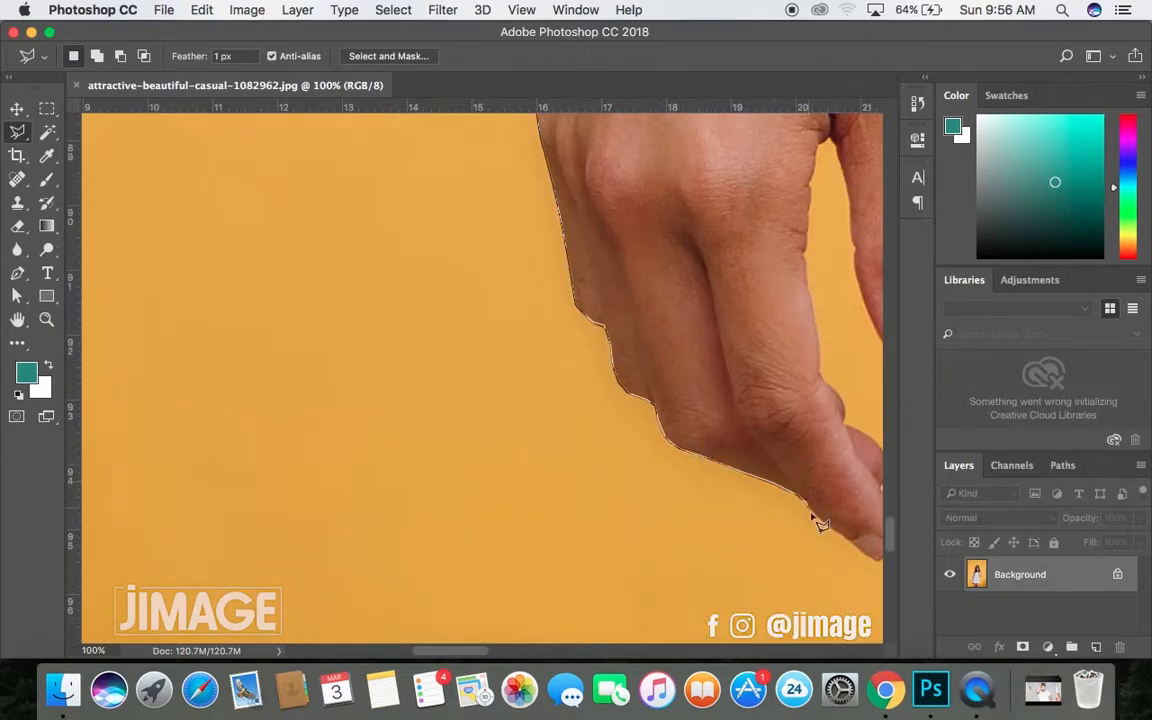
# - Carry the lasso outline around the lowest fingertip of the hanging hand
pyautogui.hscroll(5, 815, 508)
pyautogui.scroll(-3, 815, 508)
pyautogui.click(607, 419)
pyautogui.scroll(1, 609, 420)
pyautogui.click(655, 362)
pyautogui.click(625, 276)
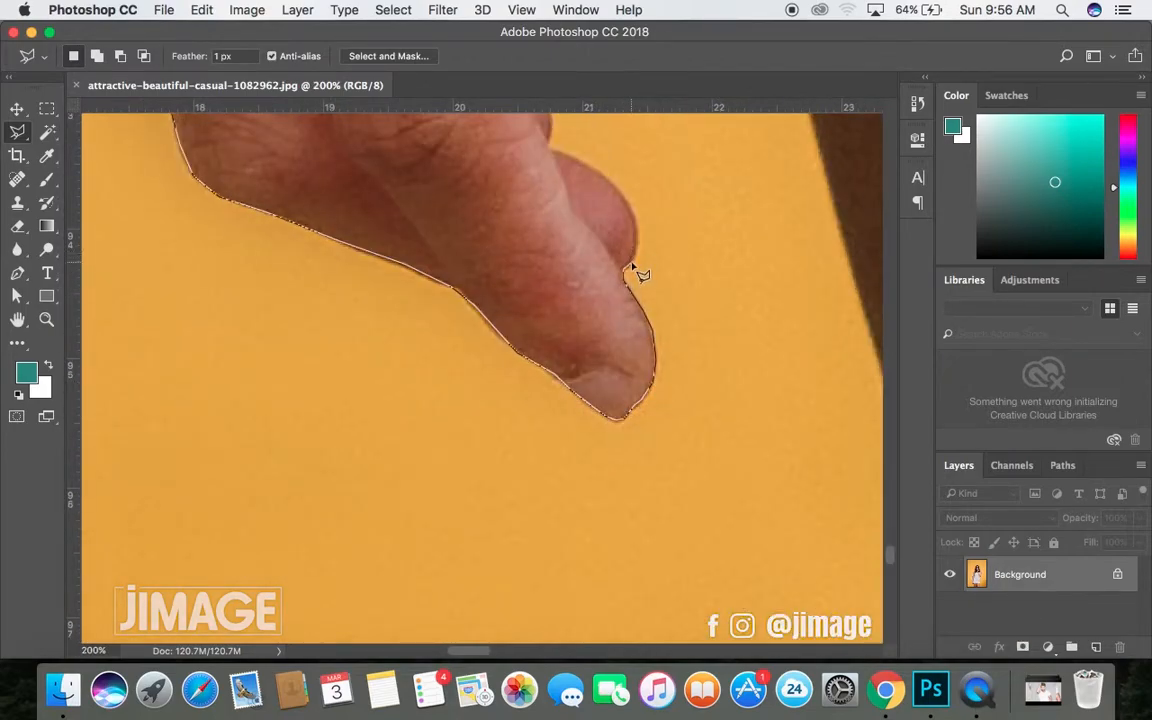
# - Trace the lasso outline up around the second fingertip and the knuckle bulge above it on the hanging hand
pyautogui.click(633, 263)
pyautogui.click(635, 220)
pyautogui.scroll(4, 602, 178)
pyautogui.click(548, 325)
pyautogui.click(505, 231)
pyautogui.scroll(1, 503, 225)
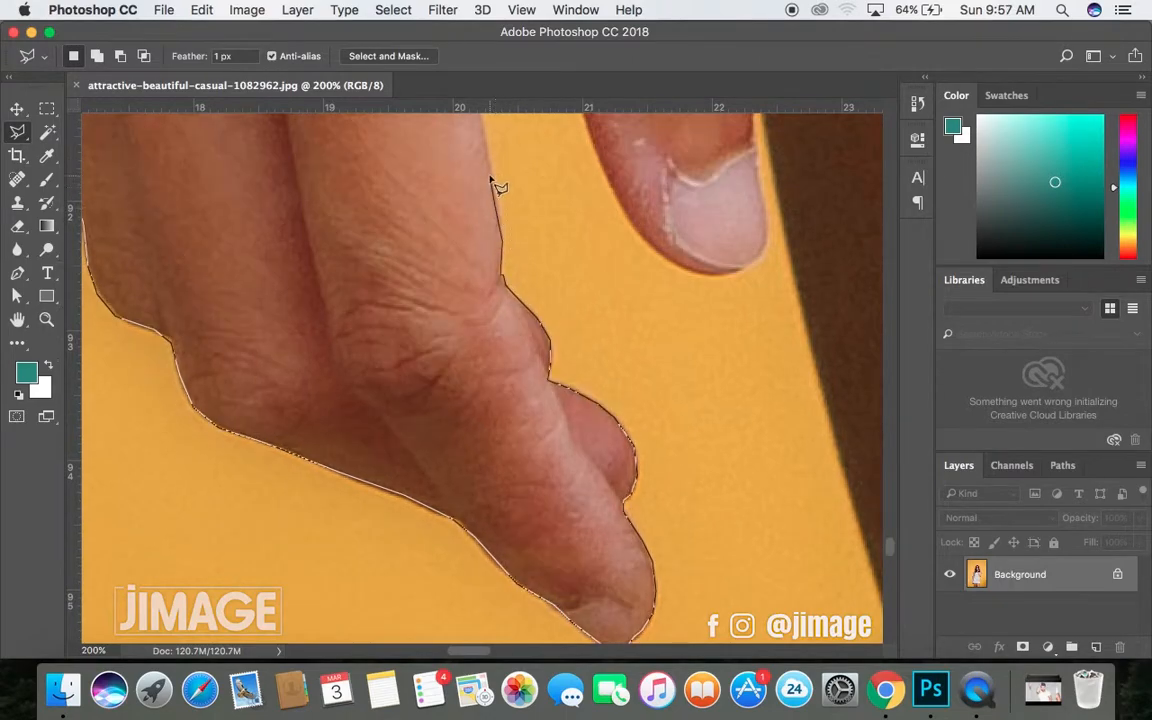
# - Outline the inner edge of the hanging hand's finger up to the gap beside the thumb
pyautogui.scroll(4, 494, 182)
pyautogui.click(475, 259)
pyautogui.click(468, 200)
pyautogui.scroll(3, 470, 202)
pyautogui.click(477, 238)
pyautogui.scroll(3, 477, 189)
# - Turn the lasso outline at the top of the gap and follow the thumb's inner edge down towards its tip
pyautogui.click(499, 204)
pyautogui.click(554, 277)
pyautogui.click(572, 420)
pyautogui.click(581, 491)
pyautogui.click(607, 577)
# - Outline the thumb's rounded tip and nail, going back up to where the thumb meets the thigh
pyautogui.scroll(-4, 607, 577)
pyautogui.click(717, 479)
pyautogui.click(764, 463)
pyautogui.click(758, 365)
pyautogui.click(752, 241)
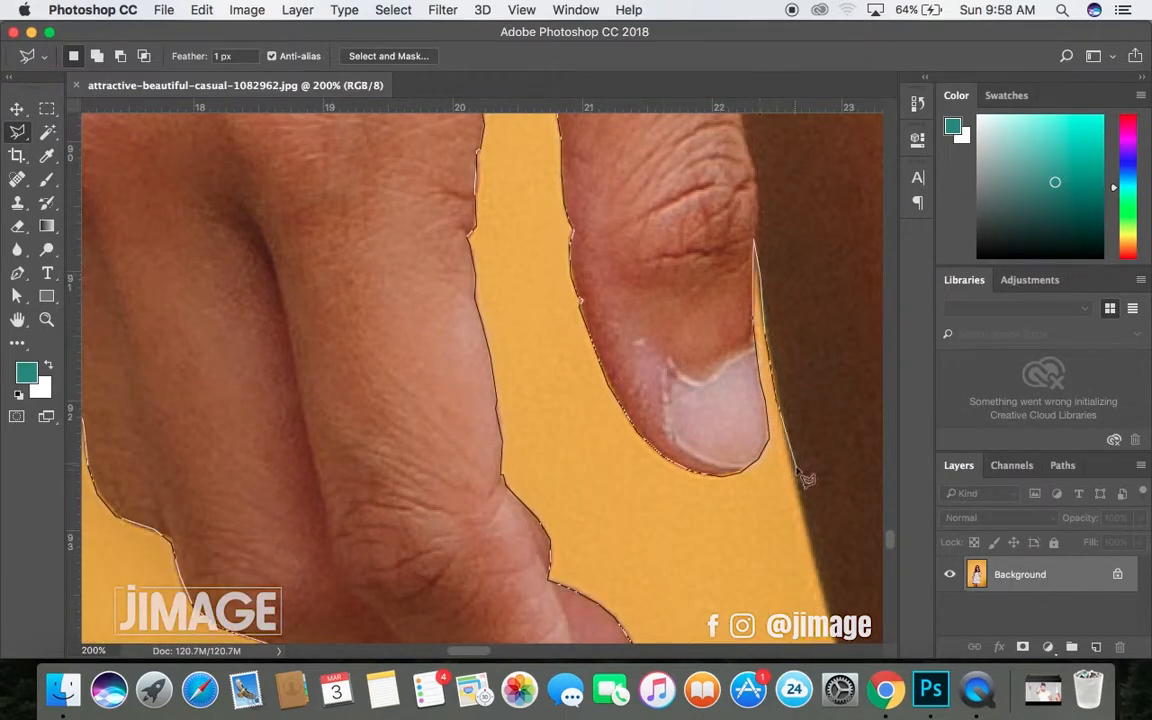
# - Trace the outer edge of the leg beside the hanging hand down to just past the photo's lower edge
pyautogui.click(778, 408)
pyautogui.scroll(-9, 778, 408)
pyautogui.click(746, 412)
pyautogui.press('super+minus')
pyautogui.scroll(-5, 738, 400)
pyautogui.click(787, 417)
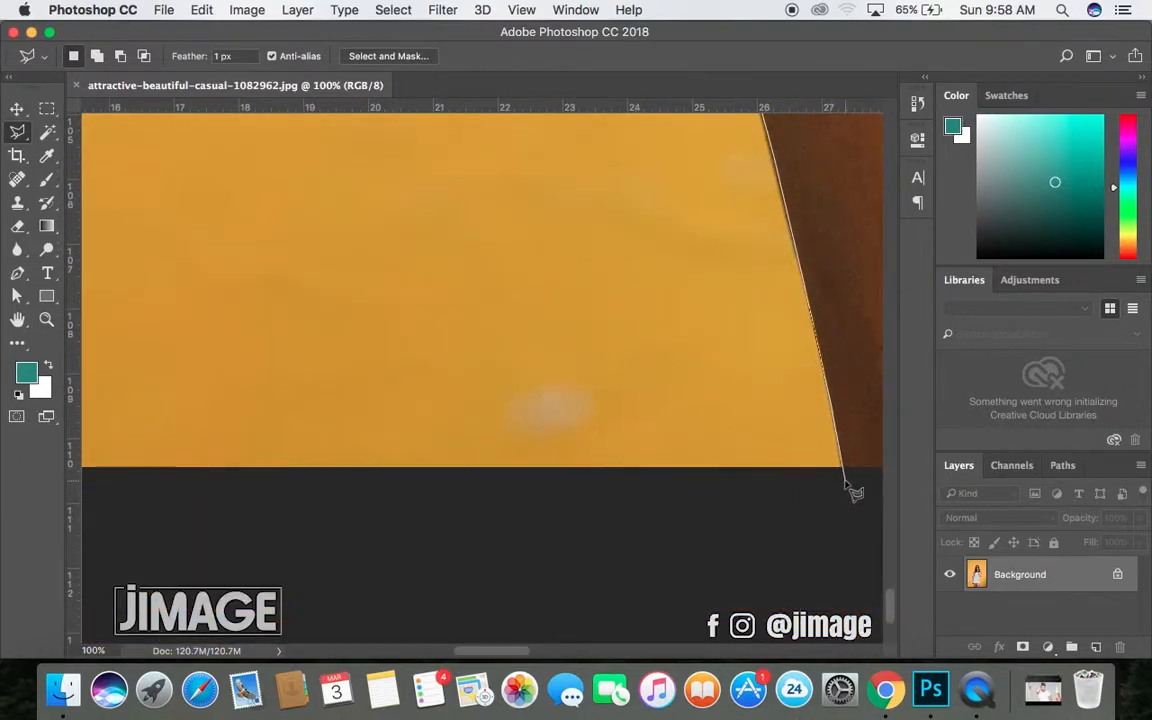
pyautogui.click(848, 486)
# - Extend the lasso outline below the photo and across the empty area past its corner on the bag side
pyautogui.press('super+minus')
pyautogui.press('super+minus')
pyautogui.press('super+minus')
pyautogui.press('super+minus')
pyautogui.click(803, 573)
pyautogui.click(787, 594)
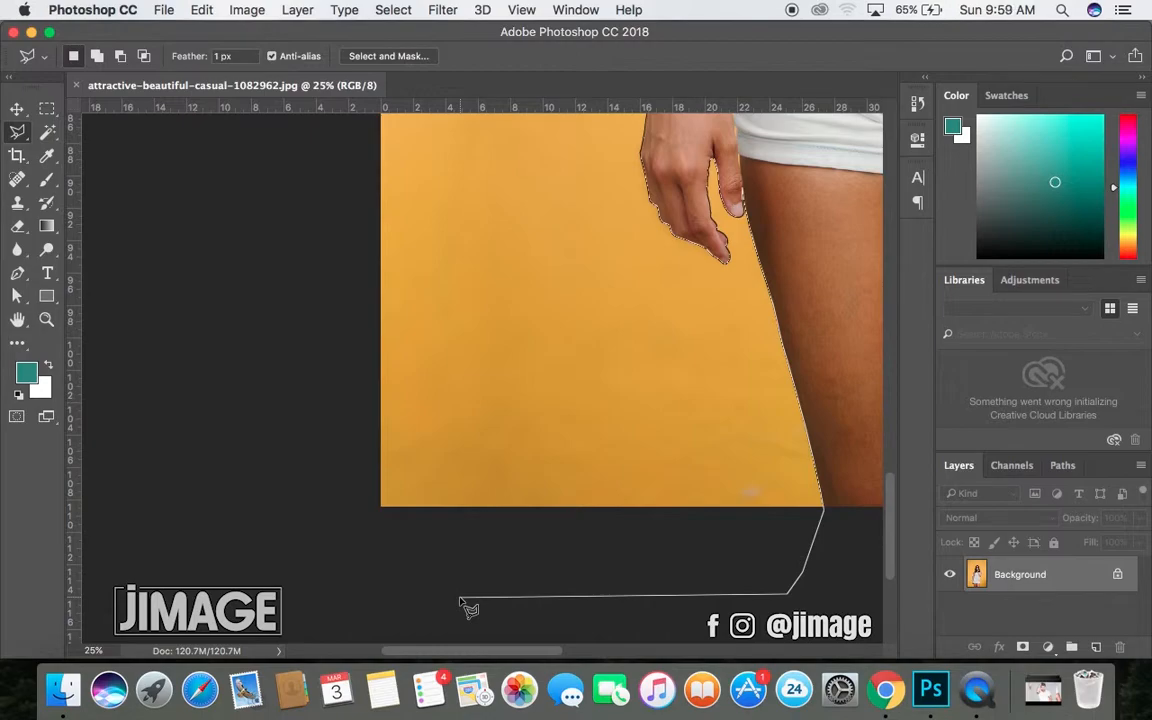
pyautogui.scroll(-2, 463, 603)
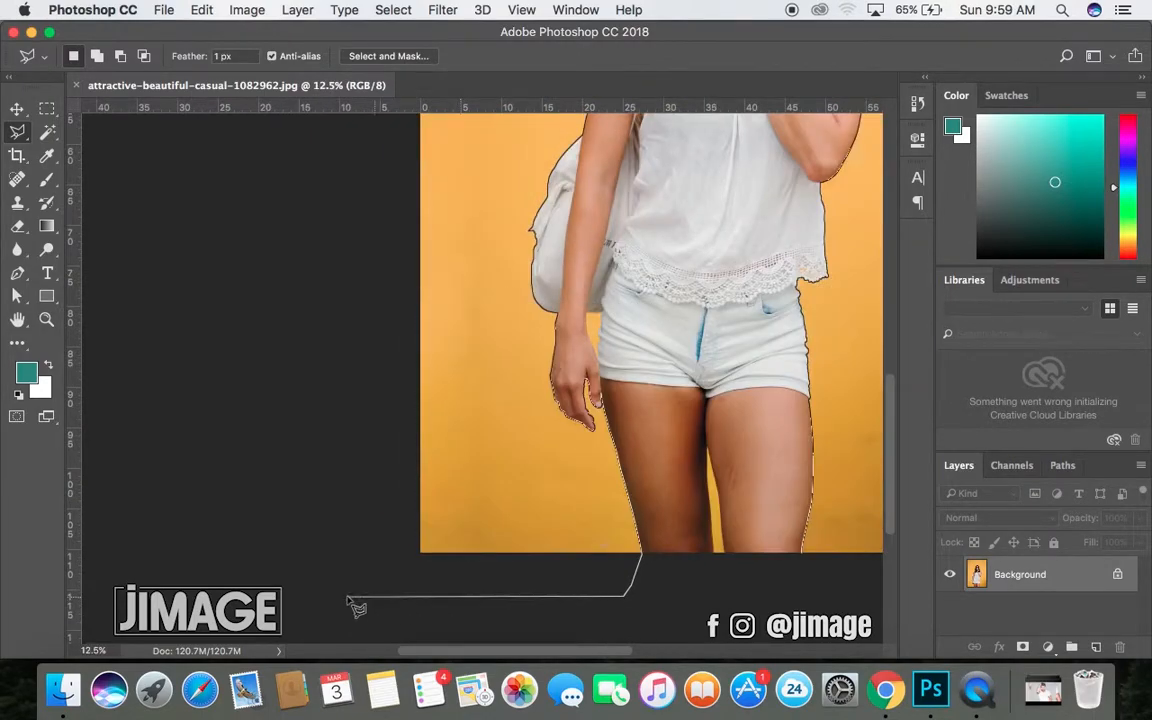
pyautogui.scroll(-2, 346, 589)
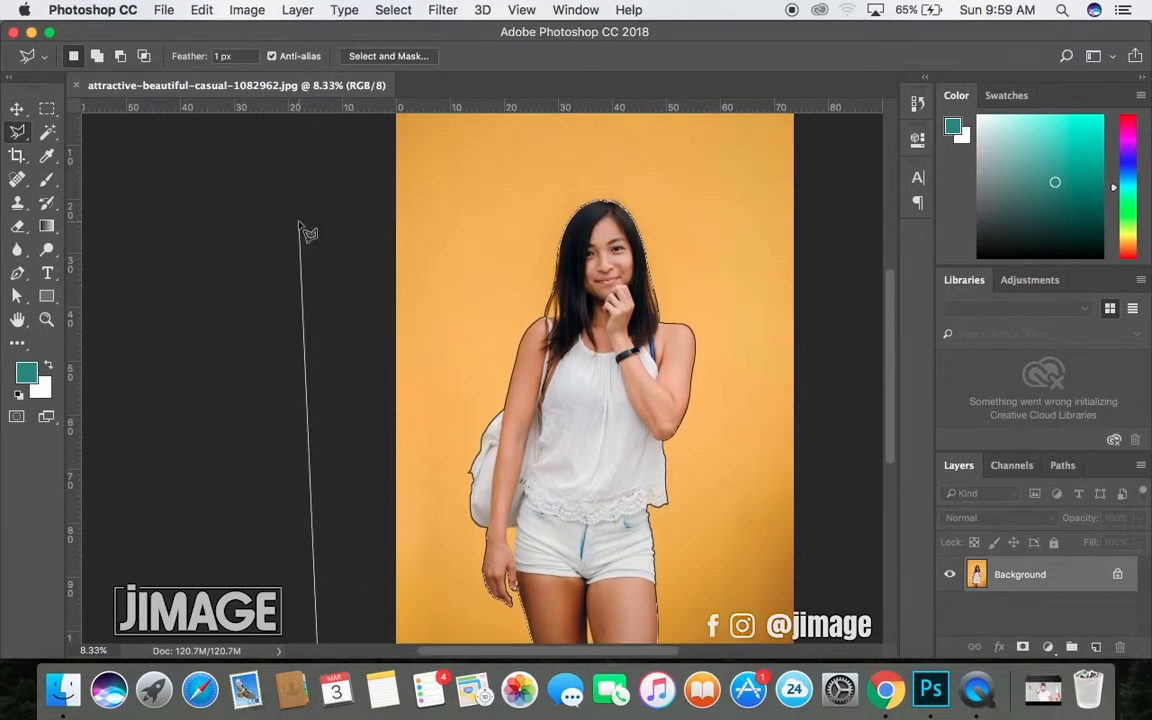
# - Run the lasso outline around the outside of the photo and close it at the bottom of the other leg
pyautogui.scroll(-2, 298, 222)
pyautogui.click(302, 172)
pyautogui.click(505, 120)
pyautogui.click(702, 174)
pyautogui.click(737, 457)
pyautogui.click(640, 629)
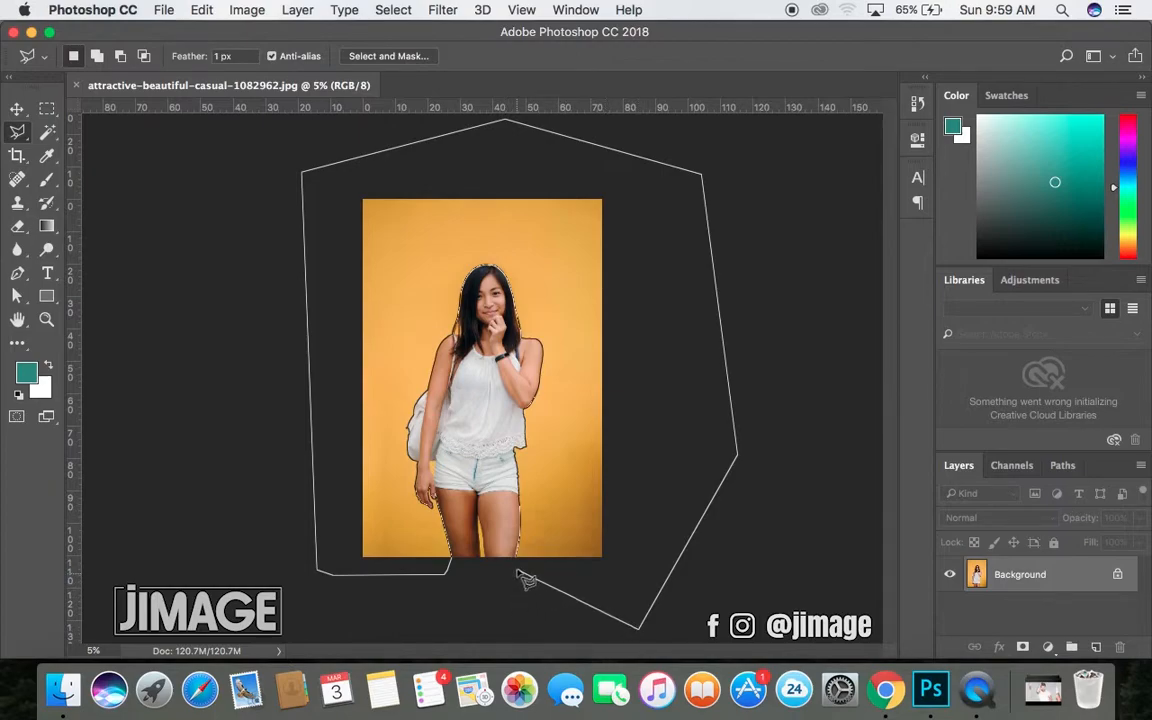
pyautogui.scroll(3, 525, 570)
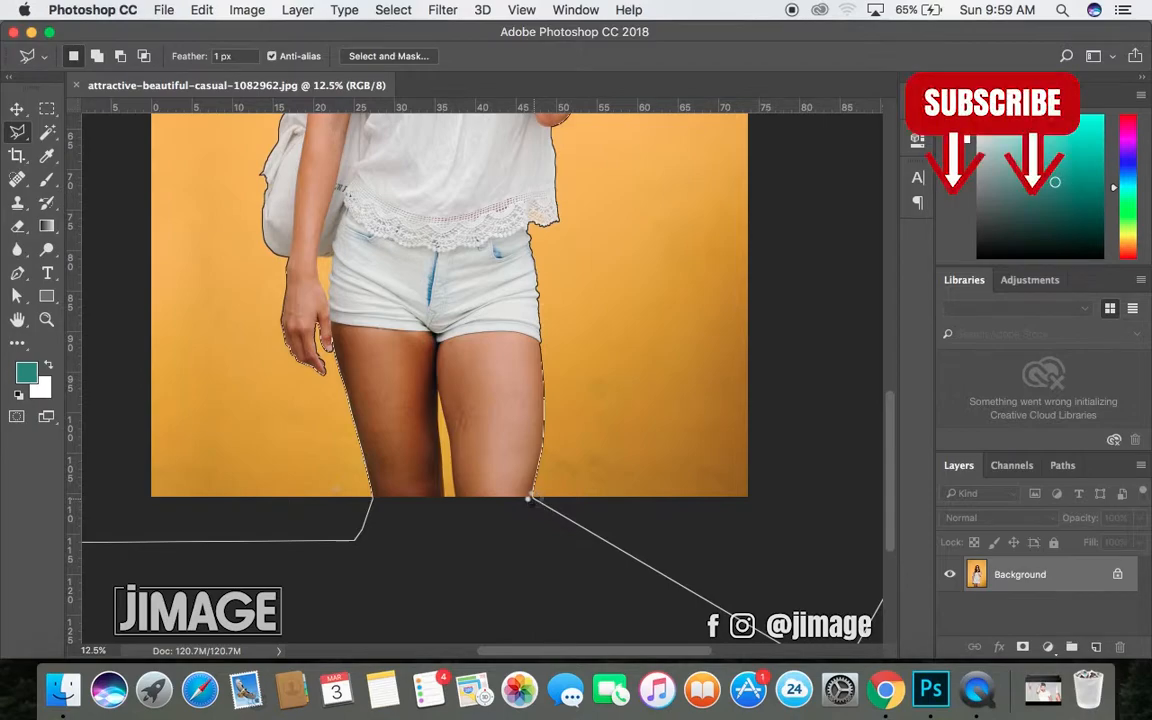
pyautogui.doubleClick(535, 499)
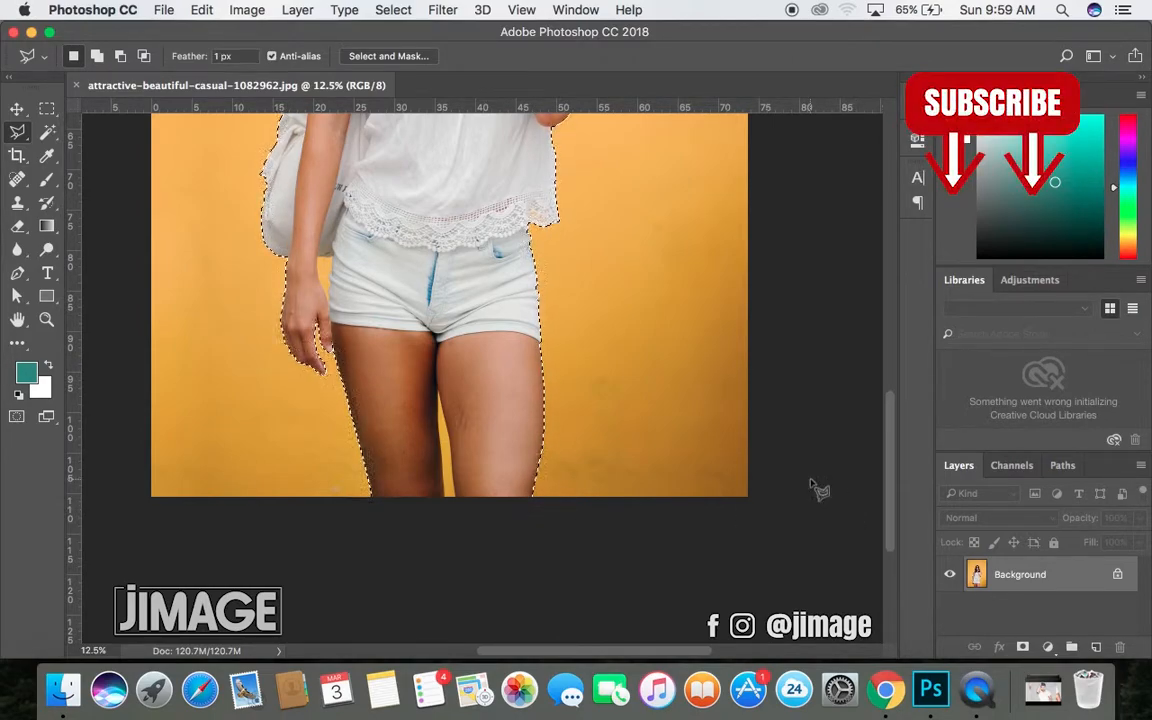
# - Feather the background selection with a radius of 2 pixels
pyautogui.press('super+minus')
pyautogui.scroll(5, 632, 320)
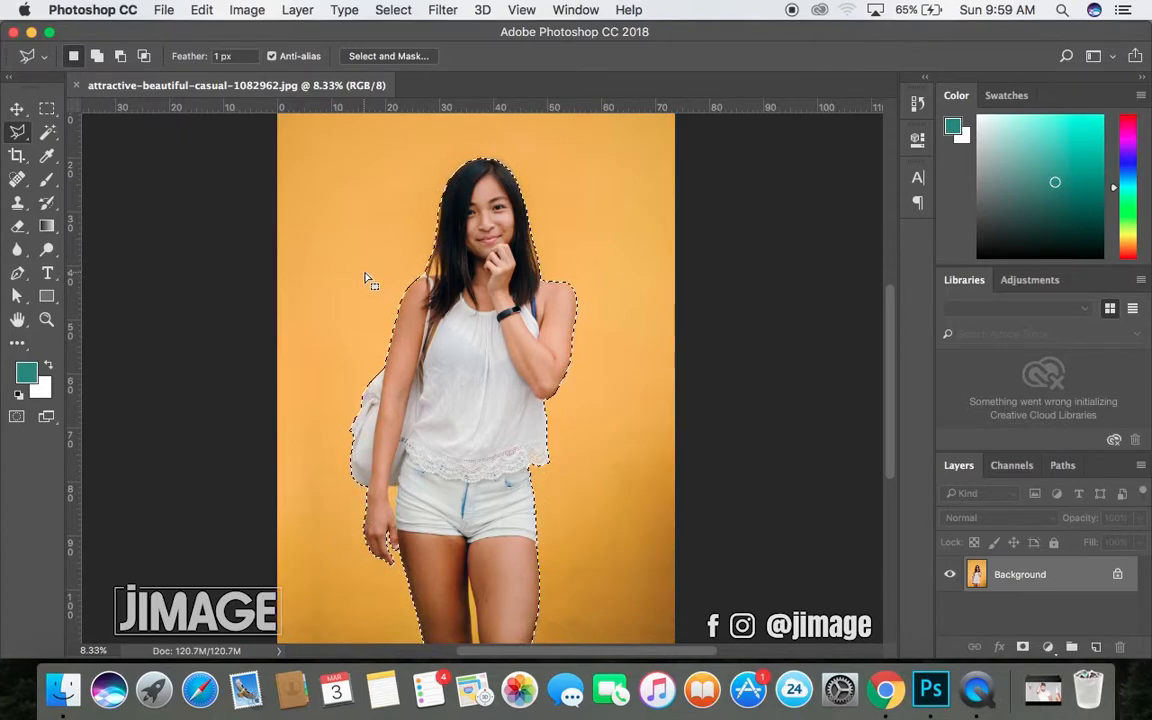
pyautogui.rightClick(612, 236)
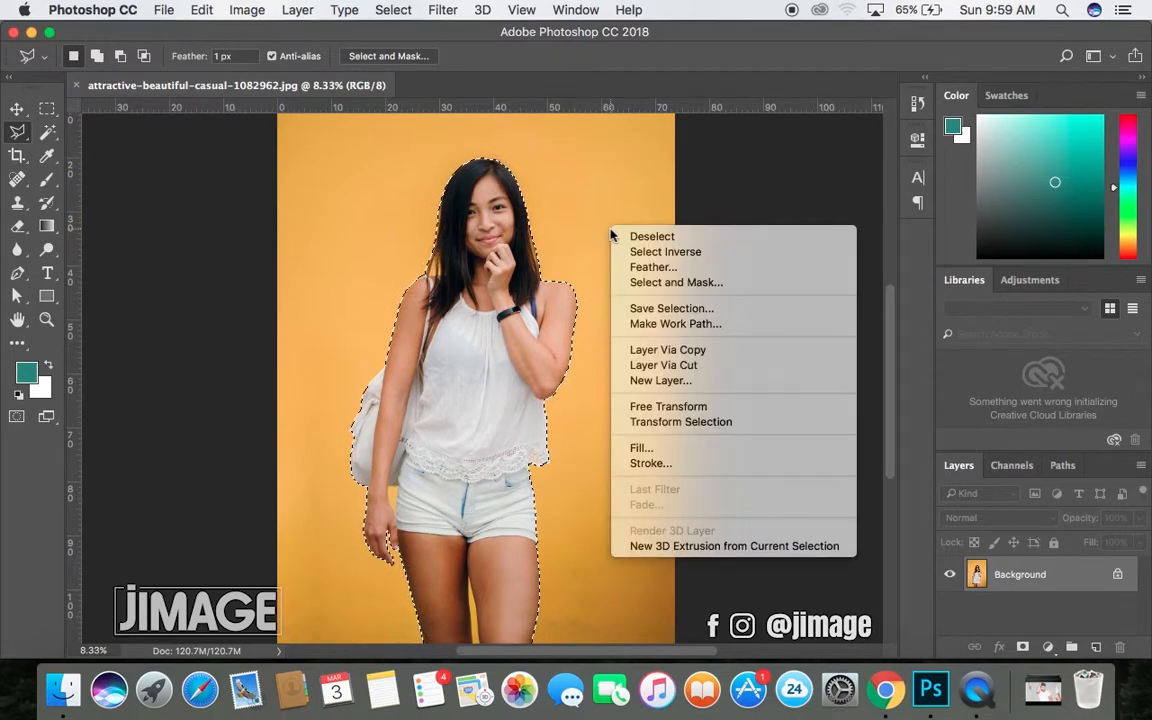
pyautogui.click(656, 268)
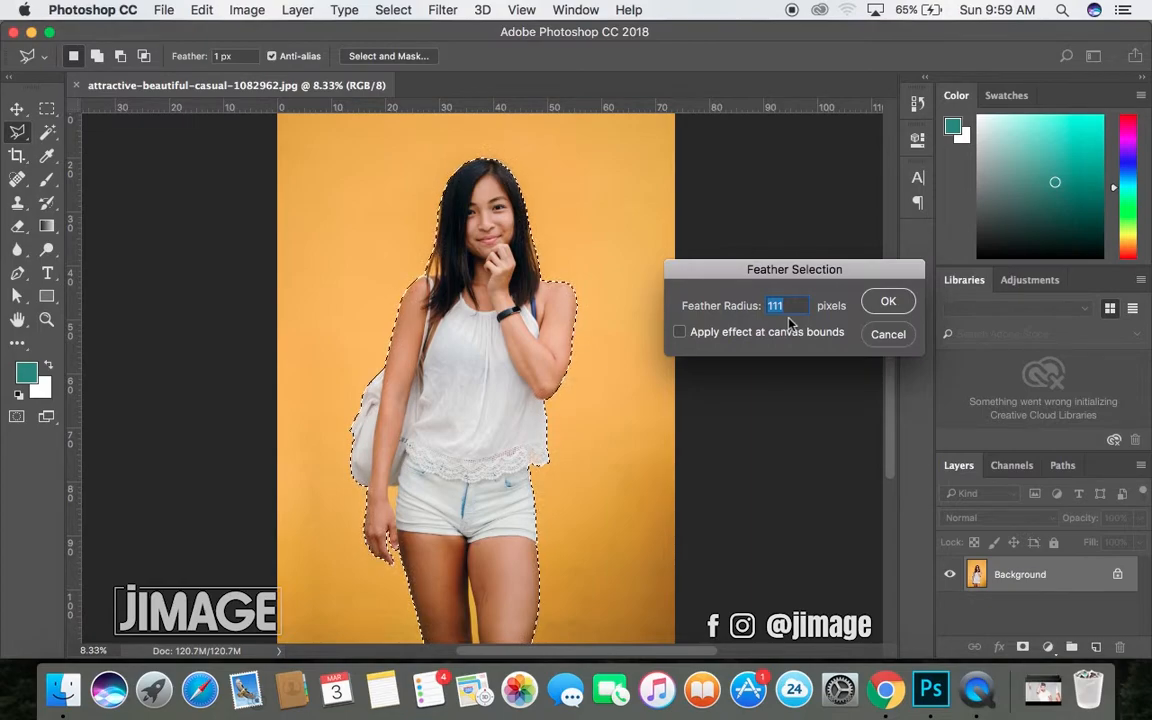
pyautogui.write('3')
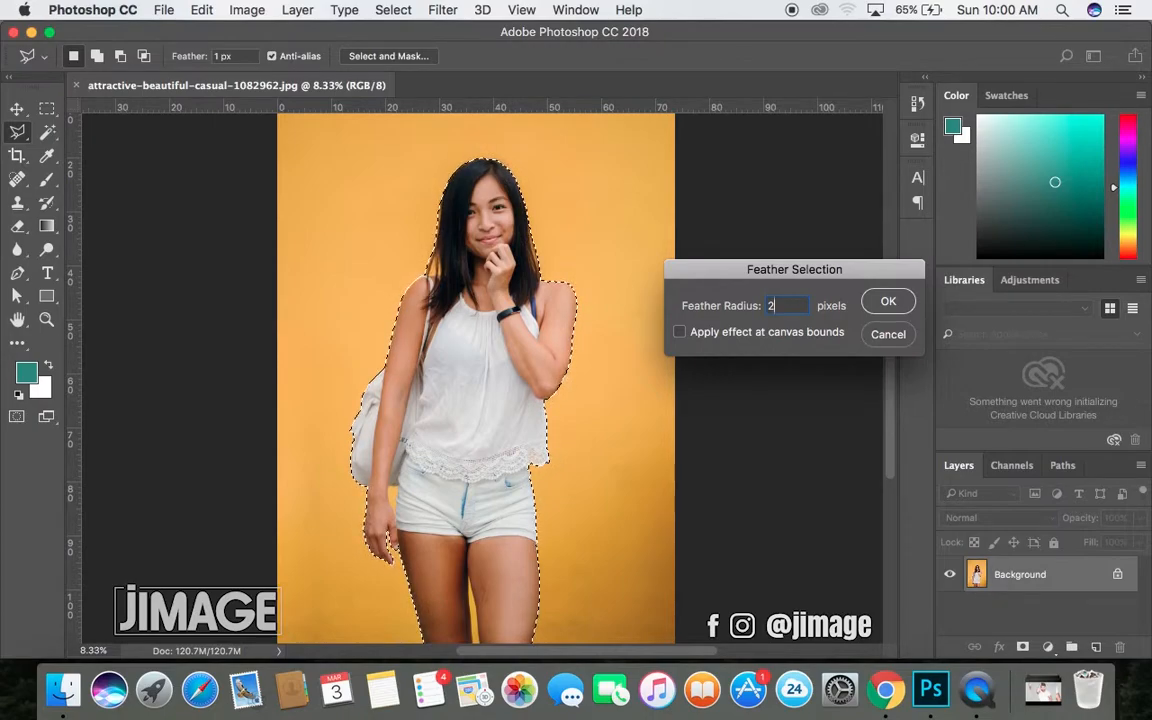
pyautogui.press('Return')
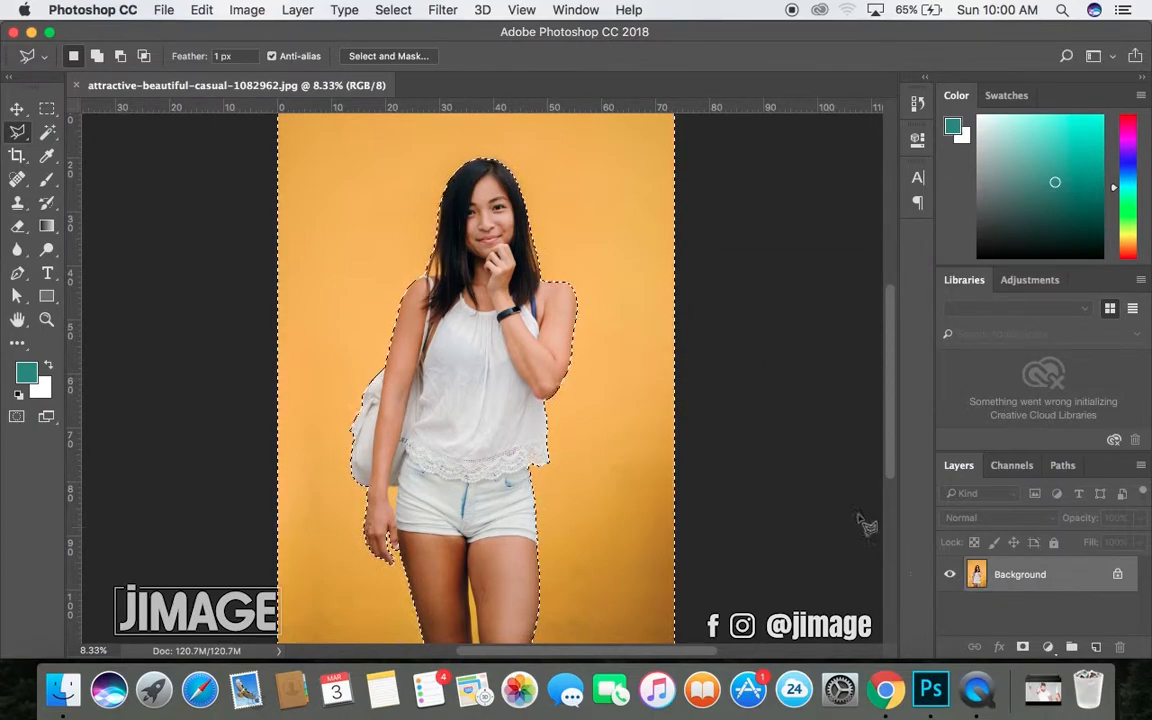
# - Unlock the Background layer and delete the selected orange background
pyautogui.hotkey('shift', 'BackSpace')
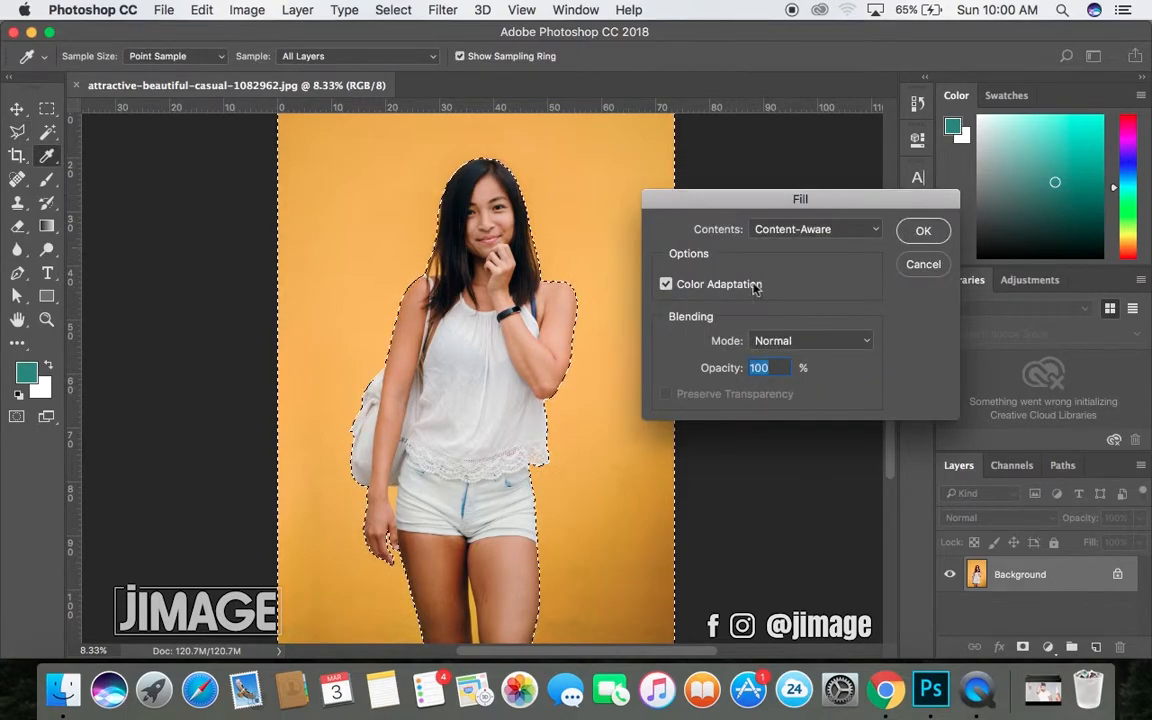
pyautogui.click(913, 270)
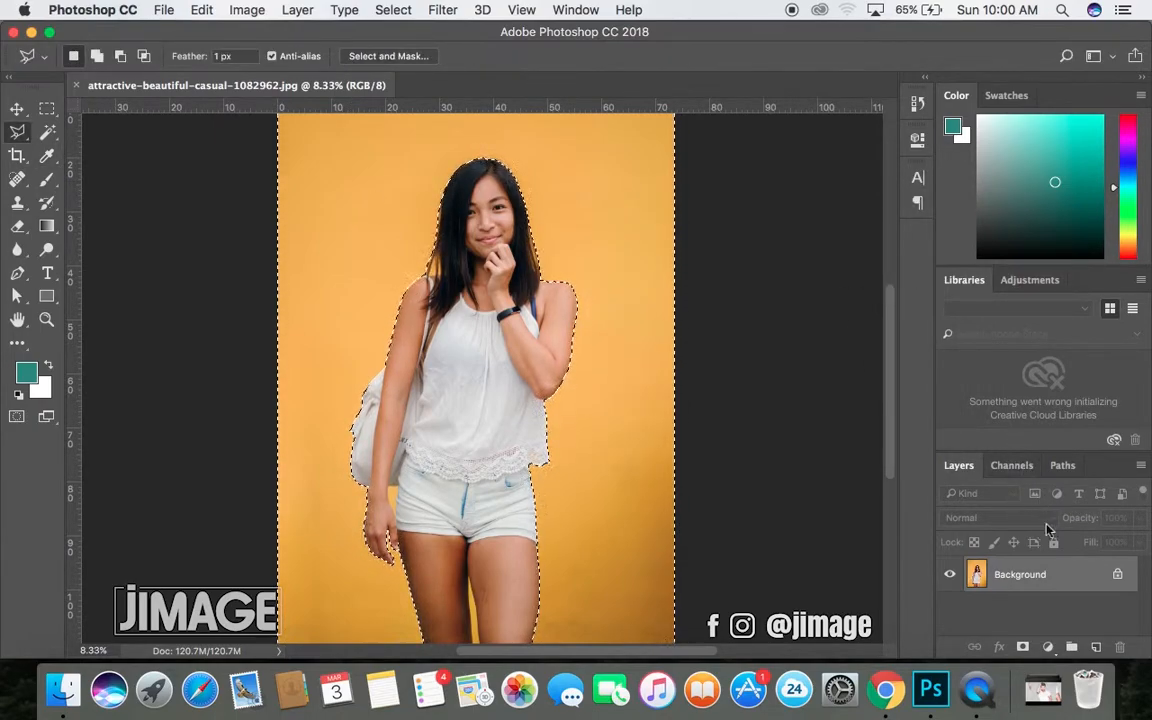
pyautogui.click(1117, 579)
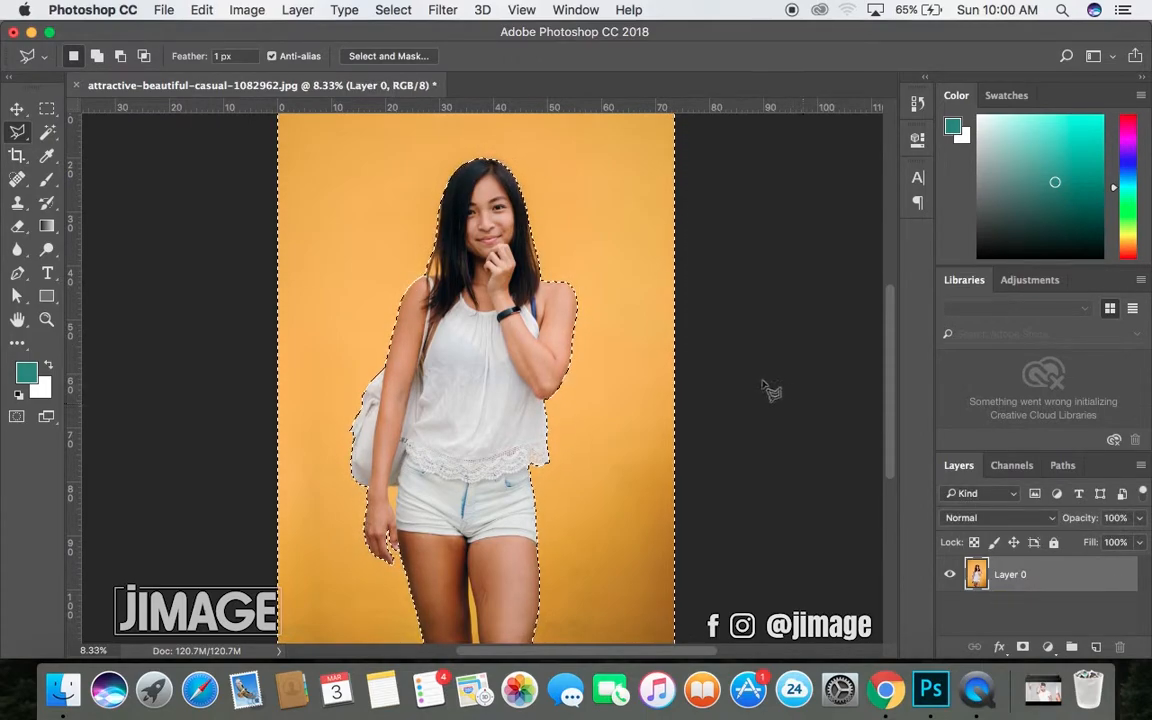
pyautogui.press('Delete')
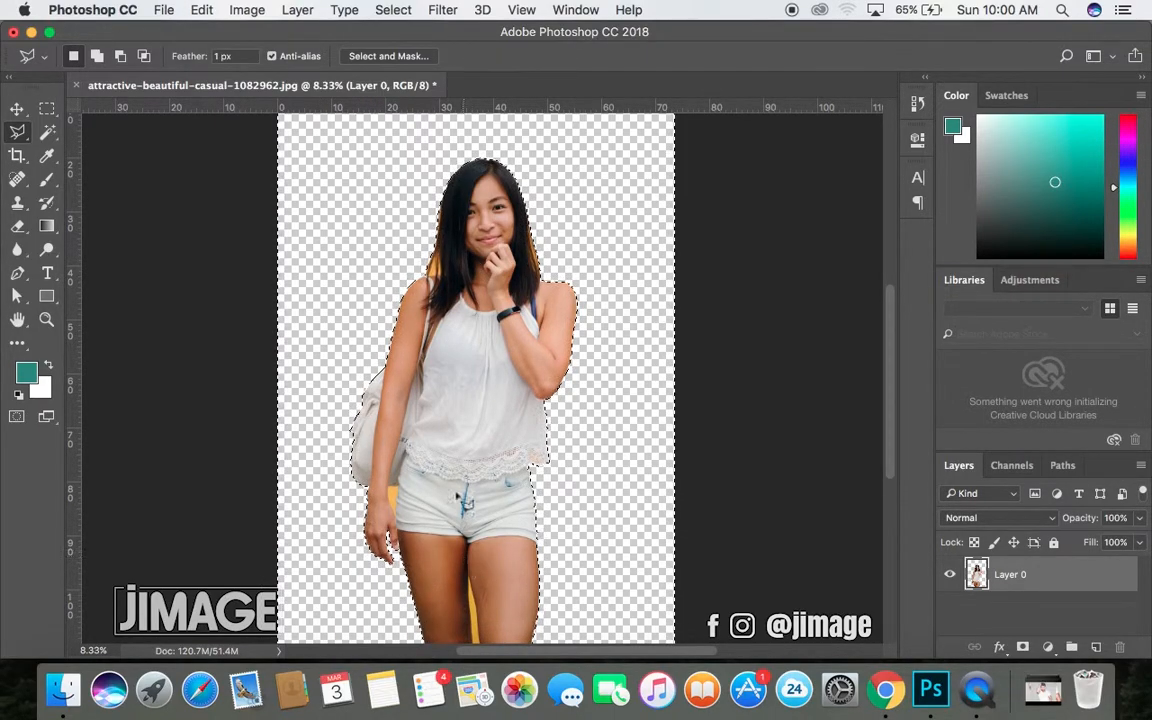
# - Inspect the cut-out edges, undo the background deletion, and revert the history to the Polygonal Lasso state
pyautogui.scroll(-3, 455, 475)
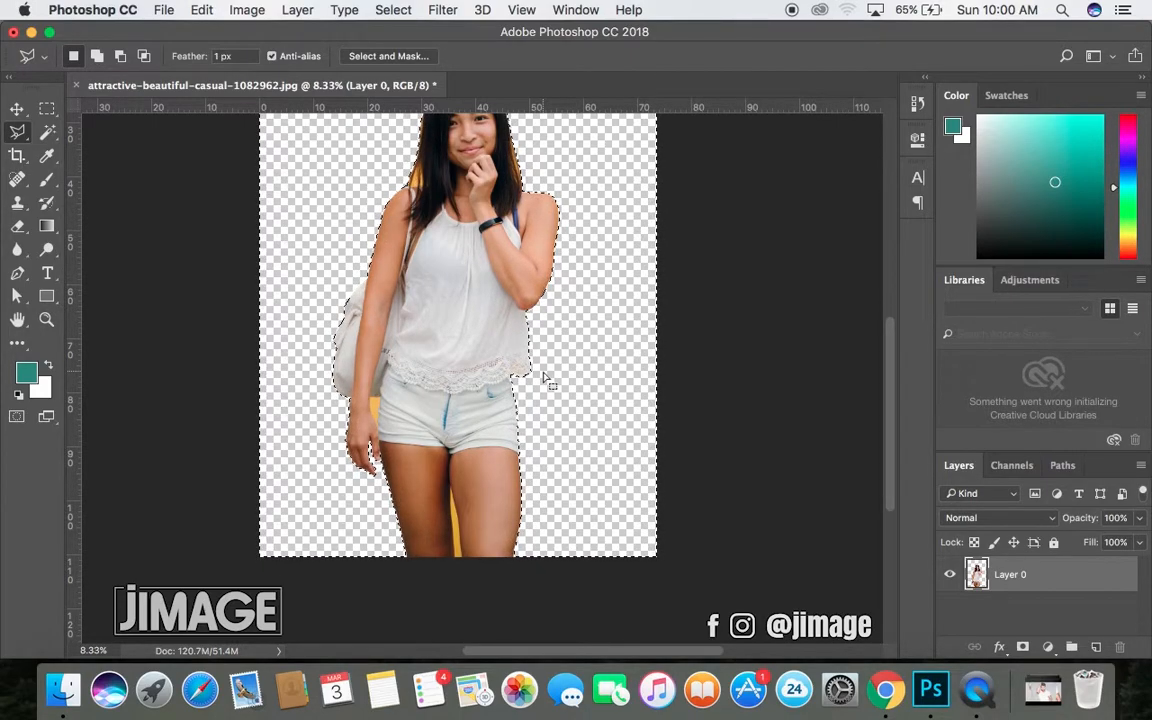
pyautogui.scroll(3, 543, 376)
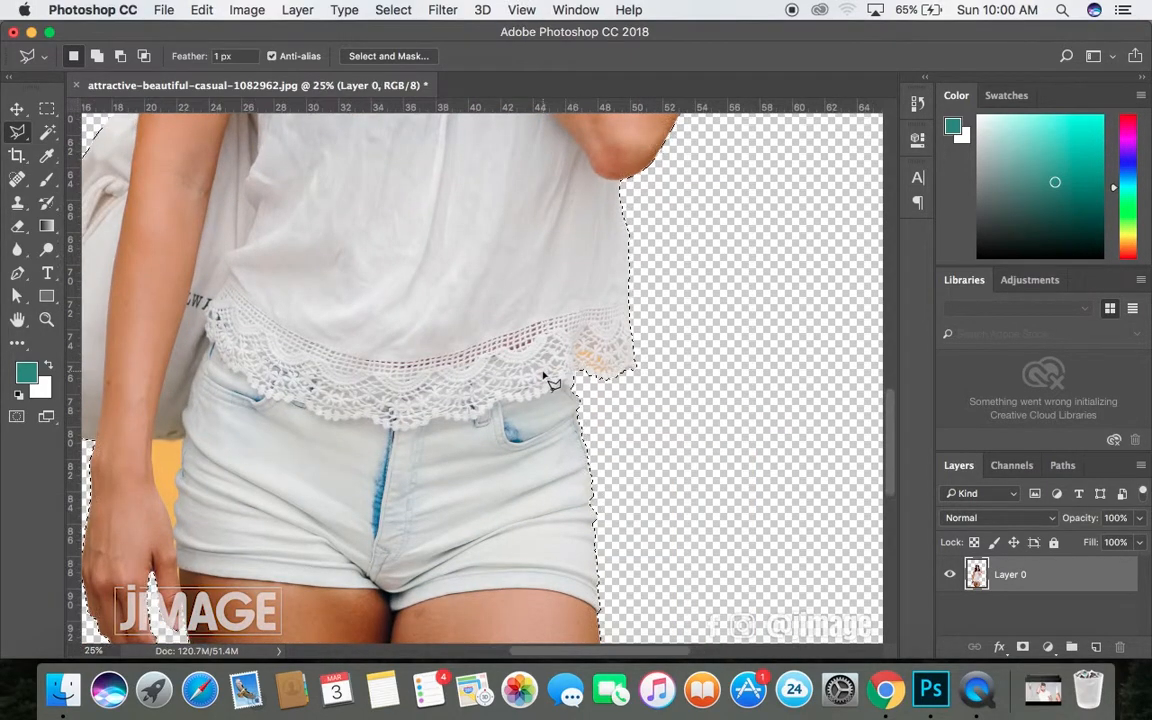
pyautogui.scroll(5, 543, 376)
pyautogui.hscroll(1, 543, 376)
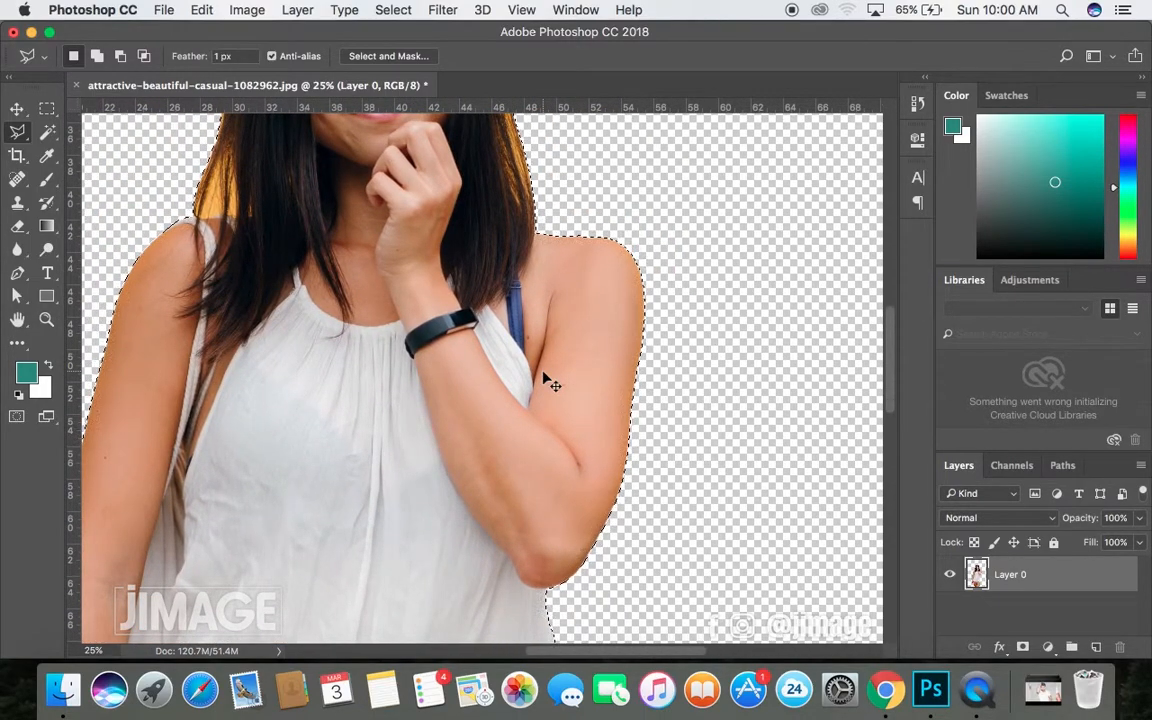
pyautogui.press('super+equal')
pyautogui.hscroll(4, 782, 420)
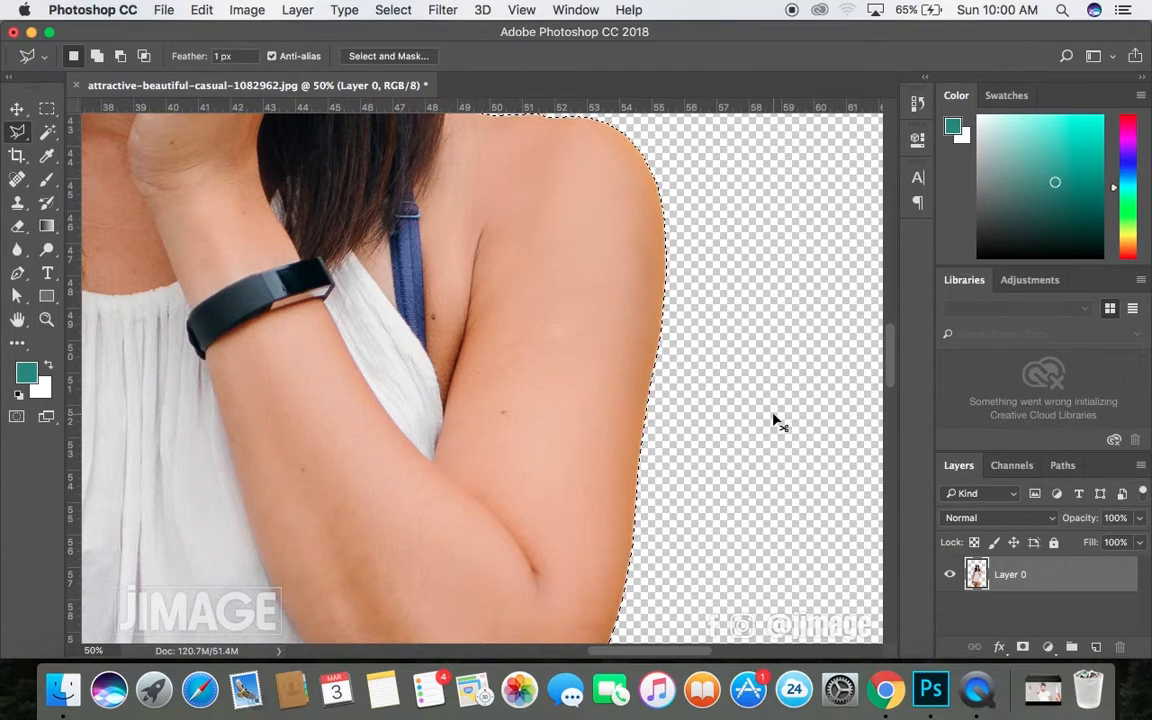
pyautogui.press('super+z')
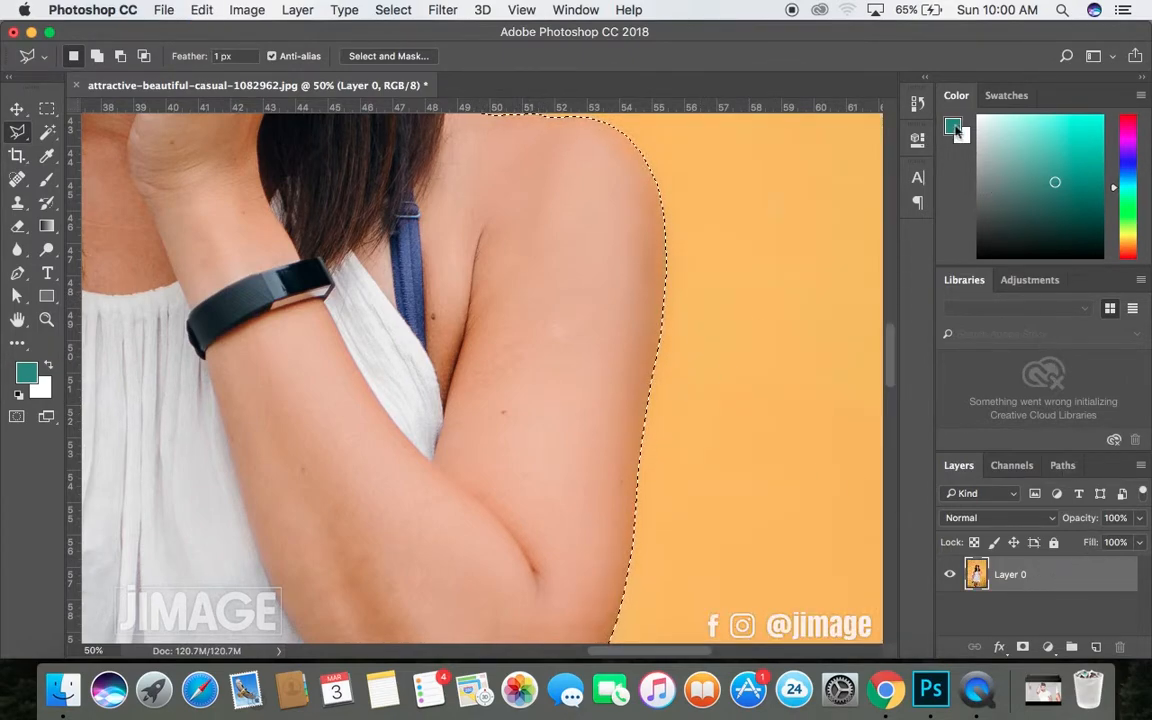
pyautogui.click(918, 110)
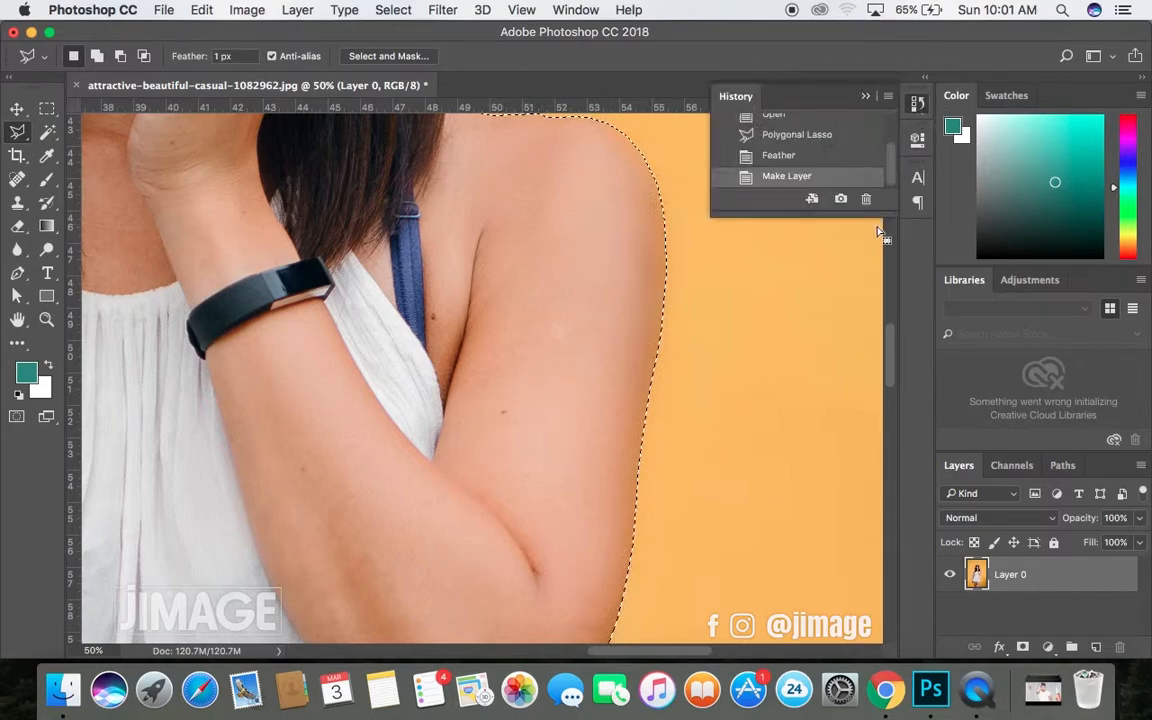
pyautogui.click(806, 139)
pyautogui.click(867, 97)
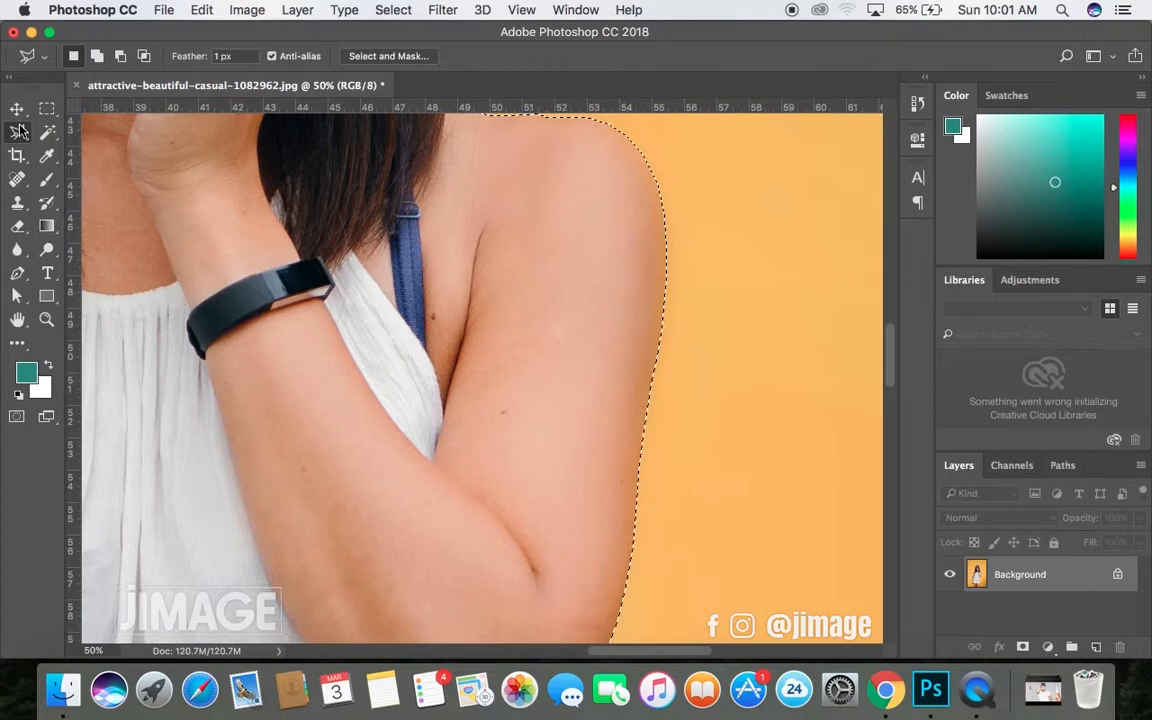
# - Draw a rectangle shape of about 1311 × 1286 px over the raised arm's shoulder area and fill it with black
pyautogui.click(46, 298)
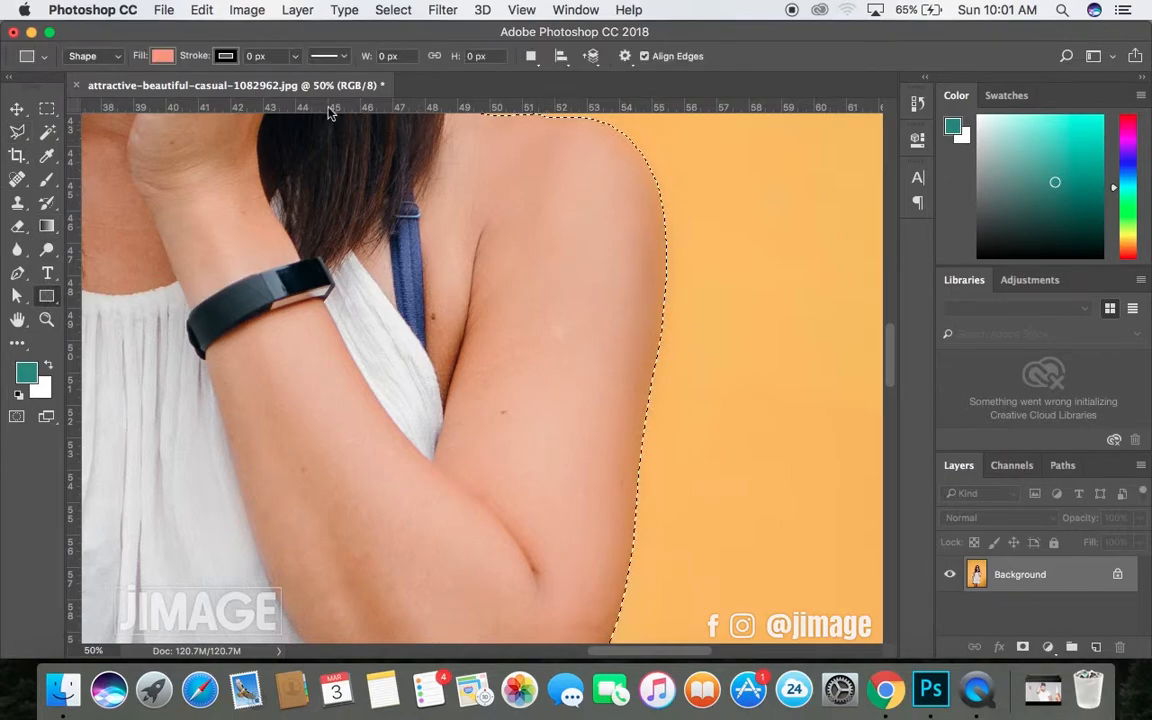
pyautogui.scroll(5, 333, 226)
pyautogui.moveTo(356, 226); pyautogui.dragTo(812, 610)
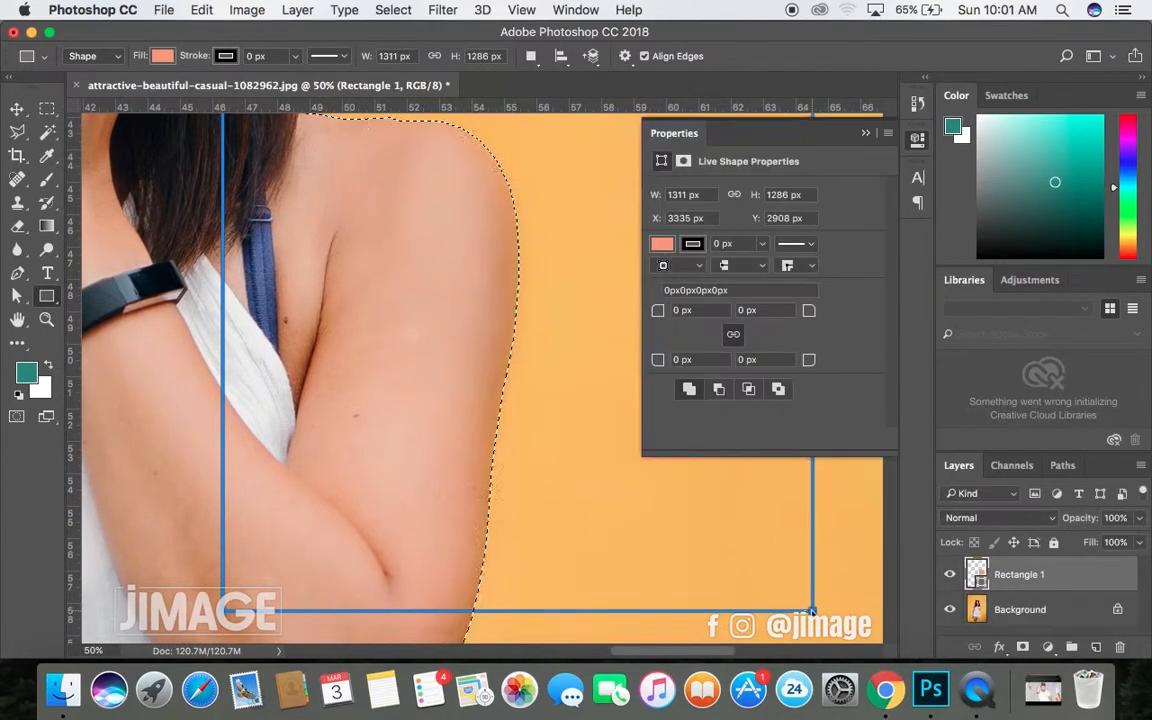
pyautogui.click(668, 245)
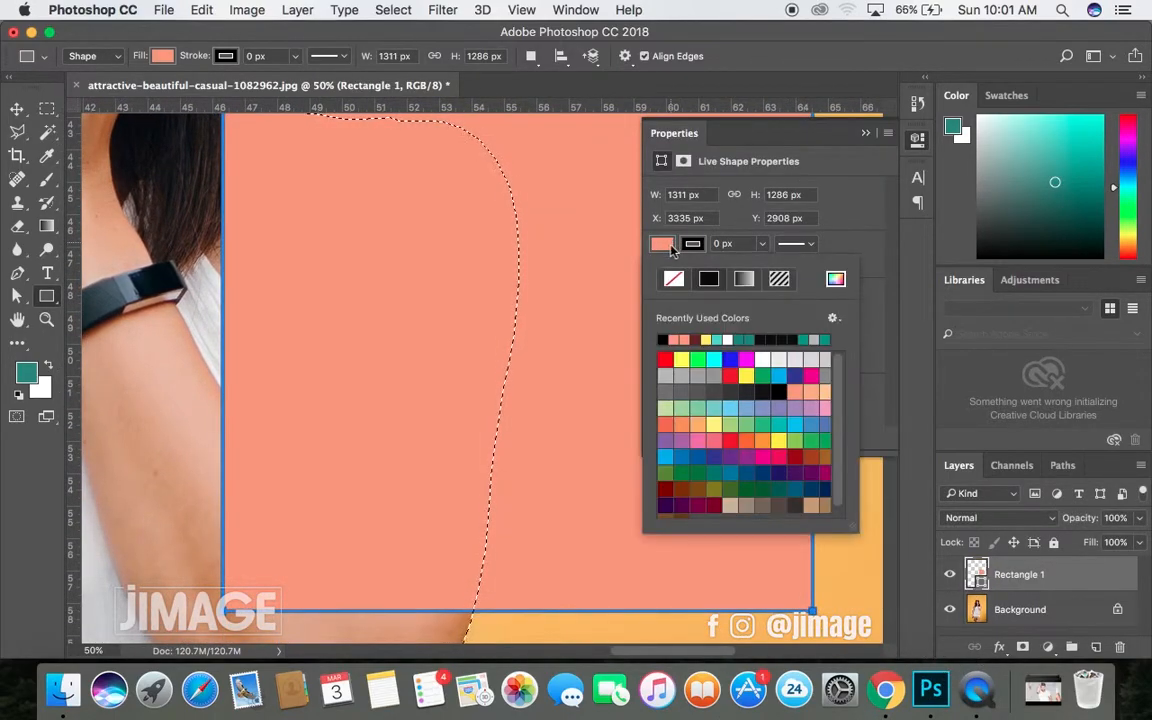
pyautogui.click(662, 340)
pyautogui.click(866, 134)
# - Unlock the Background layer and move the black rectangle layer beneath the photo layer
pyautogui.click(17, 108)
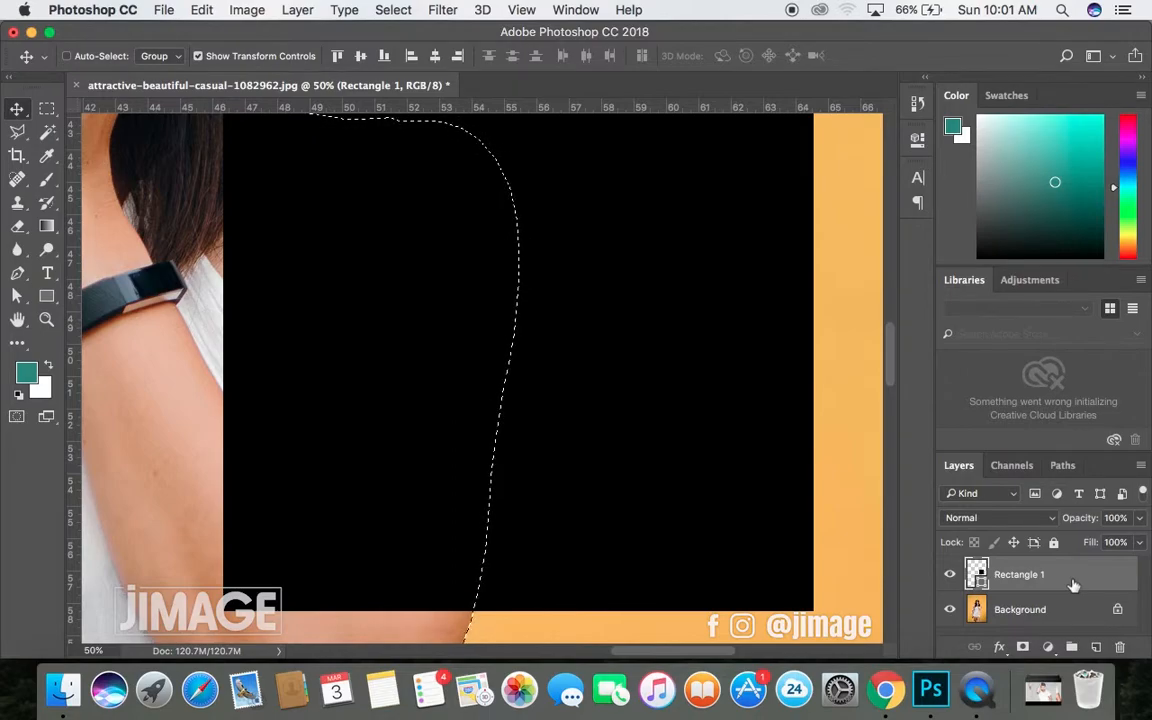
pyautogui.doubleClick(1073, 585)
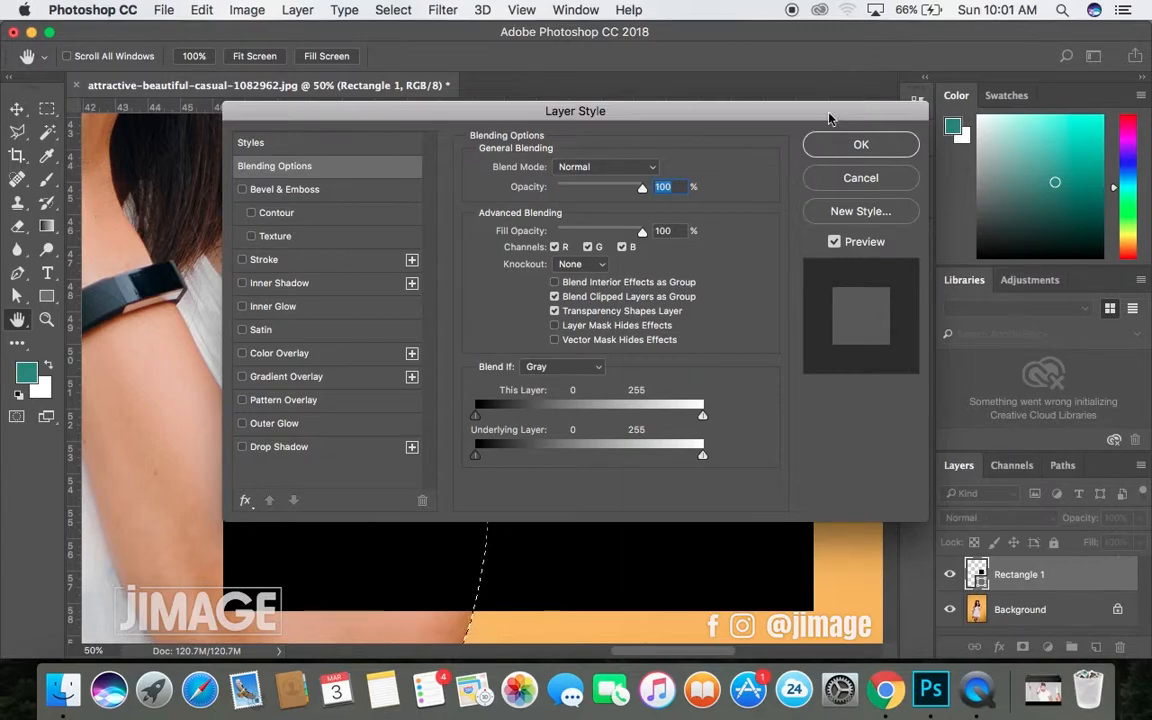
pyautogui.click(838, 186)
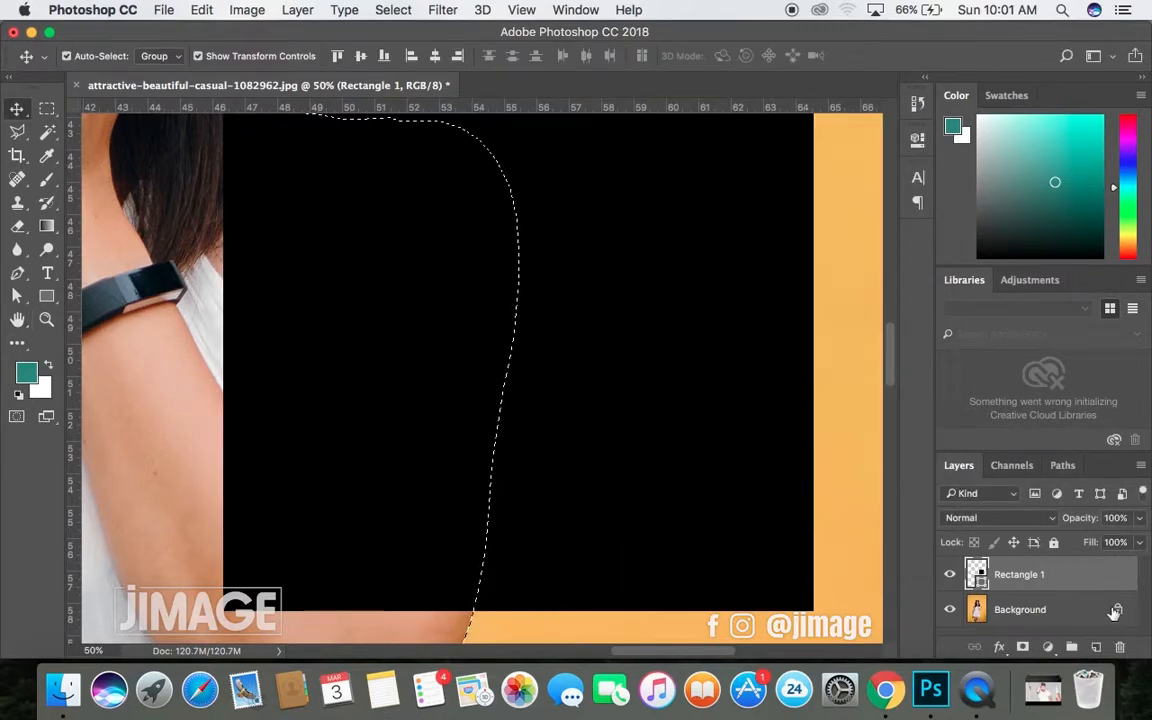
pyautogui.click(1117, 610)
pyautogui.moveTo(1069, 578); pyautogui.dragTo(1066, 619)
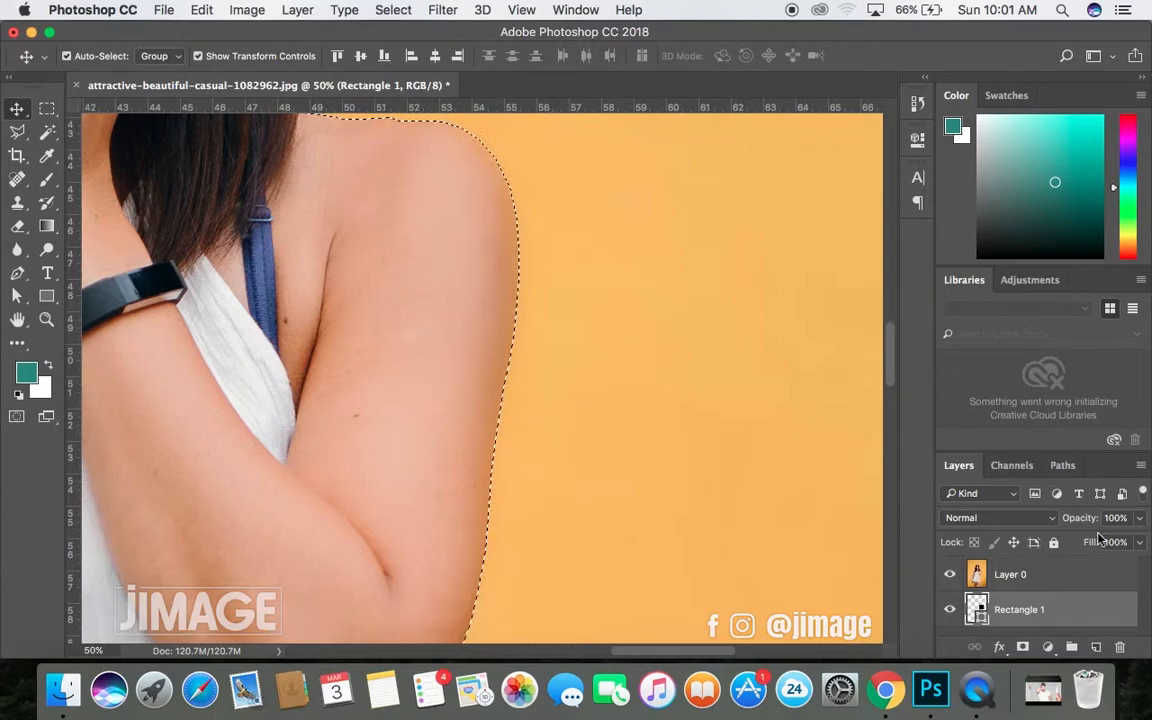
# - Delete the selected orange background from the photo layer and clear the selection
pyautogui.click(1059, 583)
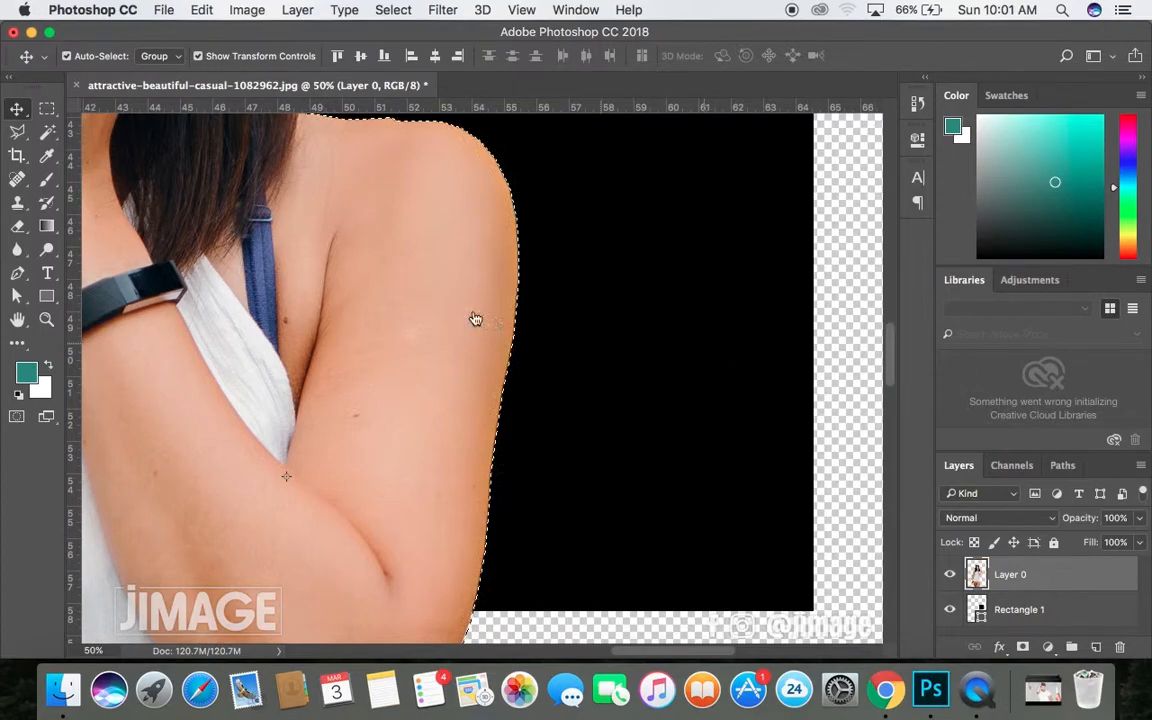
pyautogui.press('super+d')
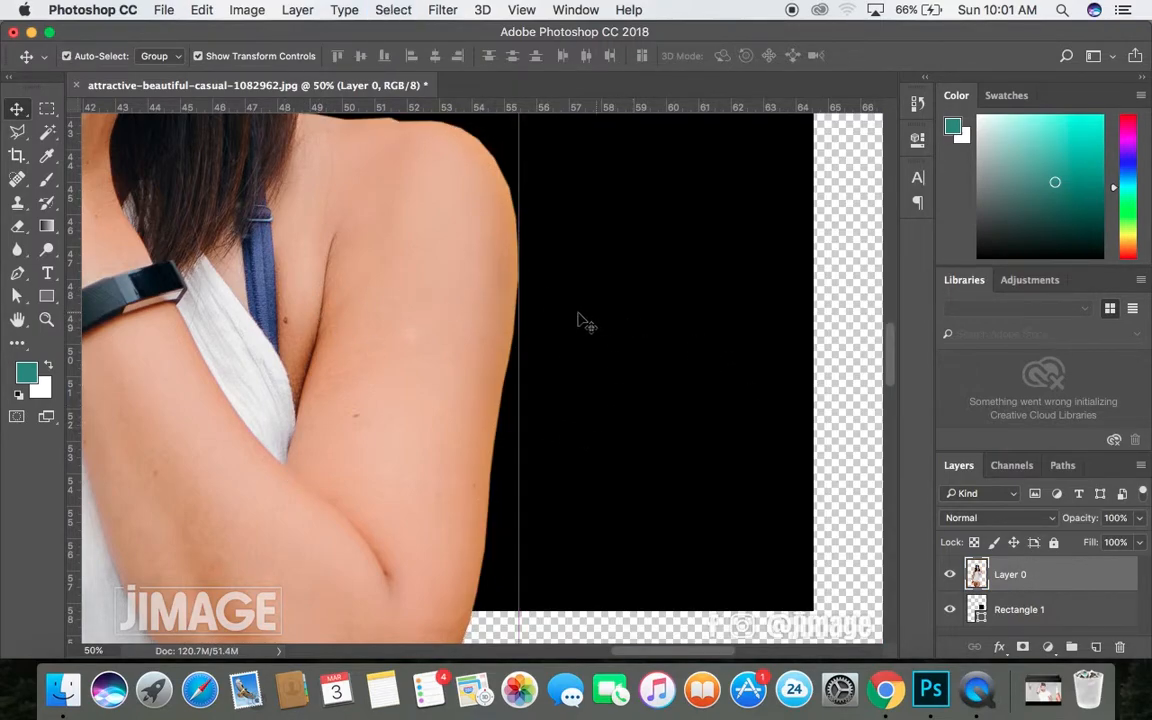
pyautogui.scroll(3, 458, 168)
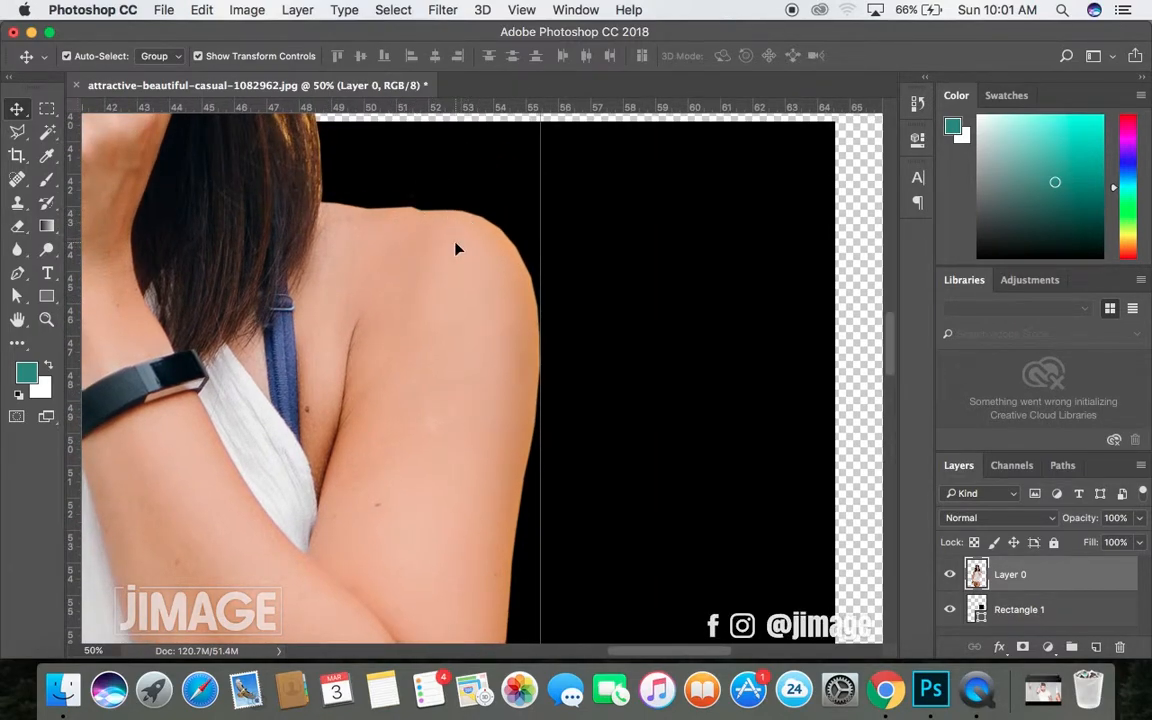
# - Inspect the shoulder's cut-out edge up close, then undo the deselection and the background deletion
pyautogui.press('super+equal')
pyautogui.scroll(5, 455, 250)
pyautogui.hscroll(-2, 455, 250)
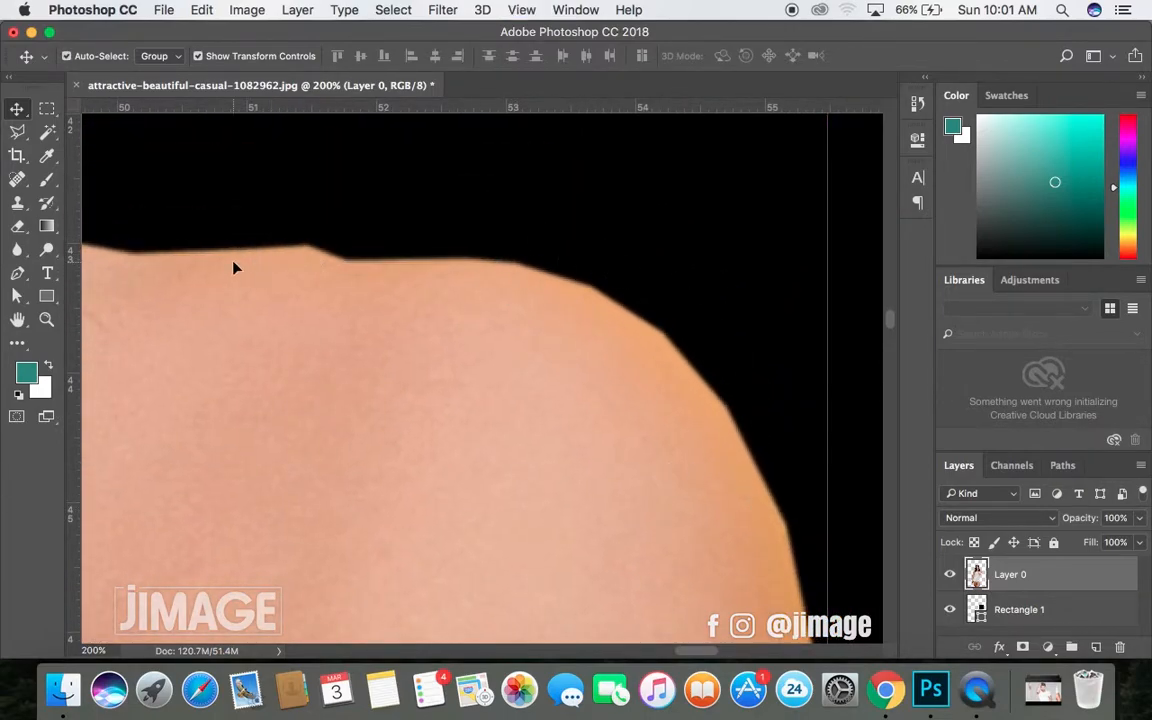
pyautogui.press('super+alt+z')
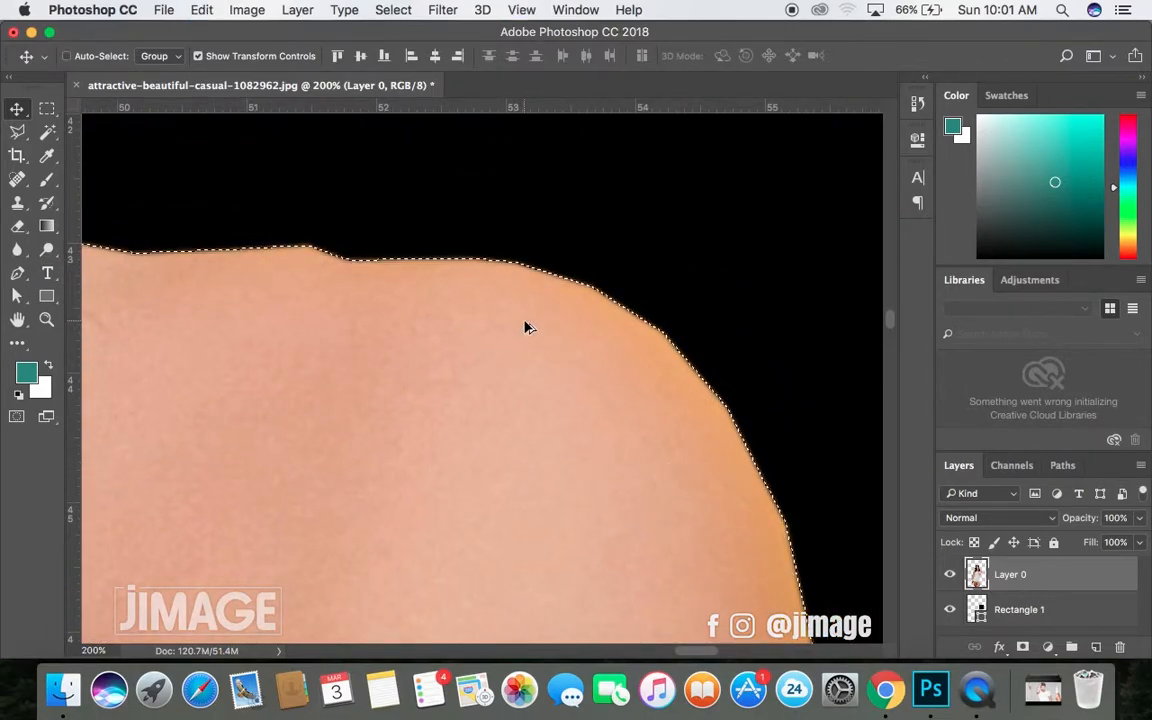
pyautogui.press('super+alt+z')
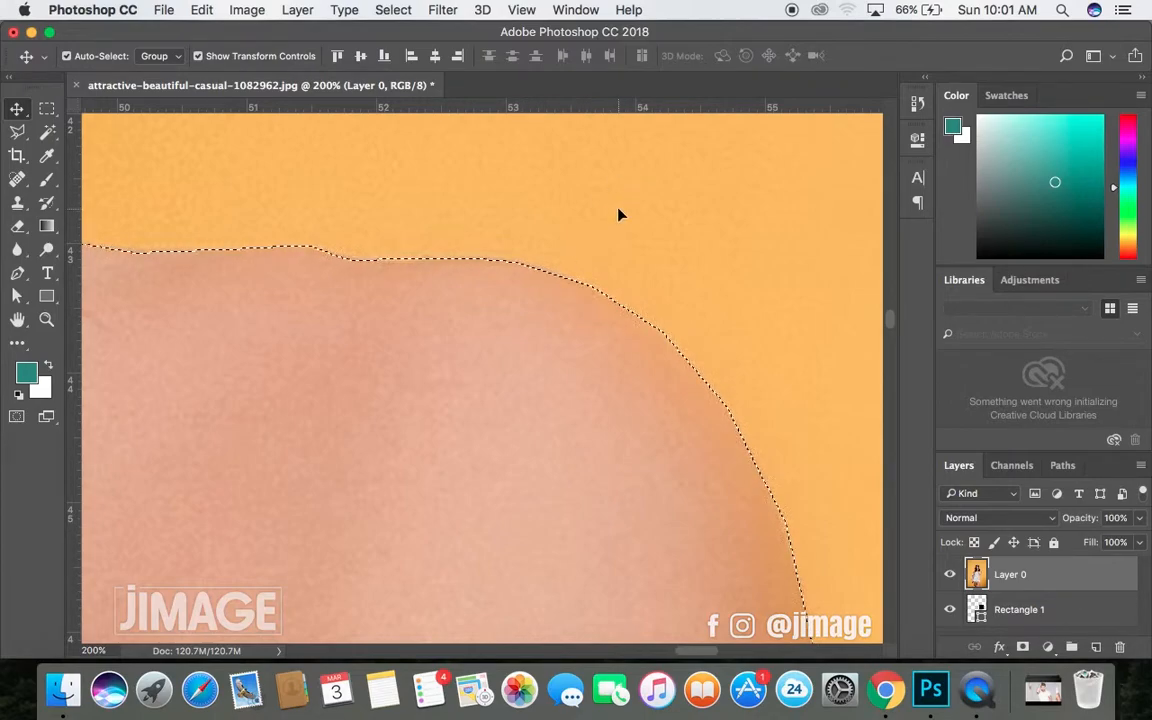
# - Feather the background selection by 4 pixels, delete the orange background, and clear the selection
pyautogui.hotkey('shift', 'l')
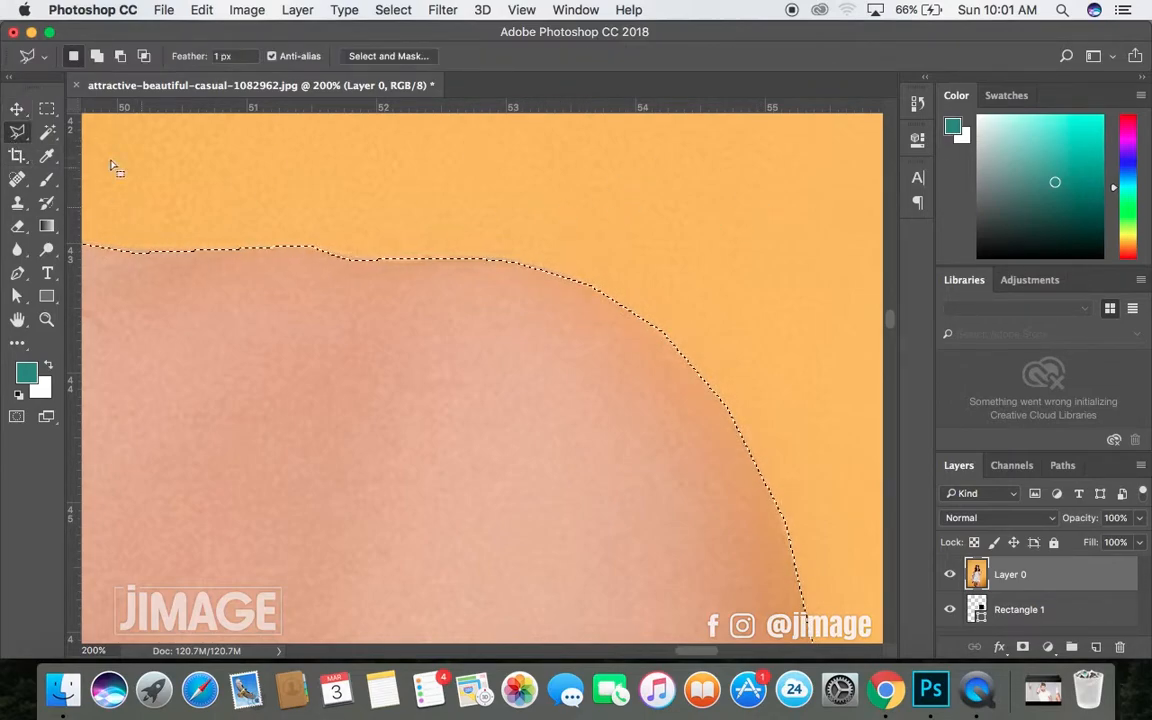
pyautogui.rightClick(682, 214)
pyautogui.click(740, 245)
pyautogui.write('4')
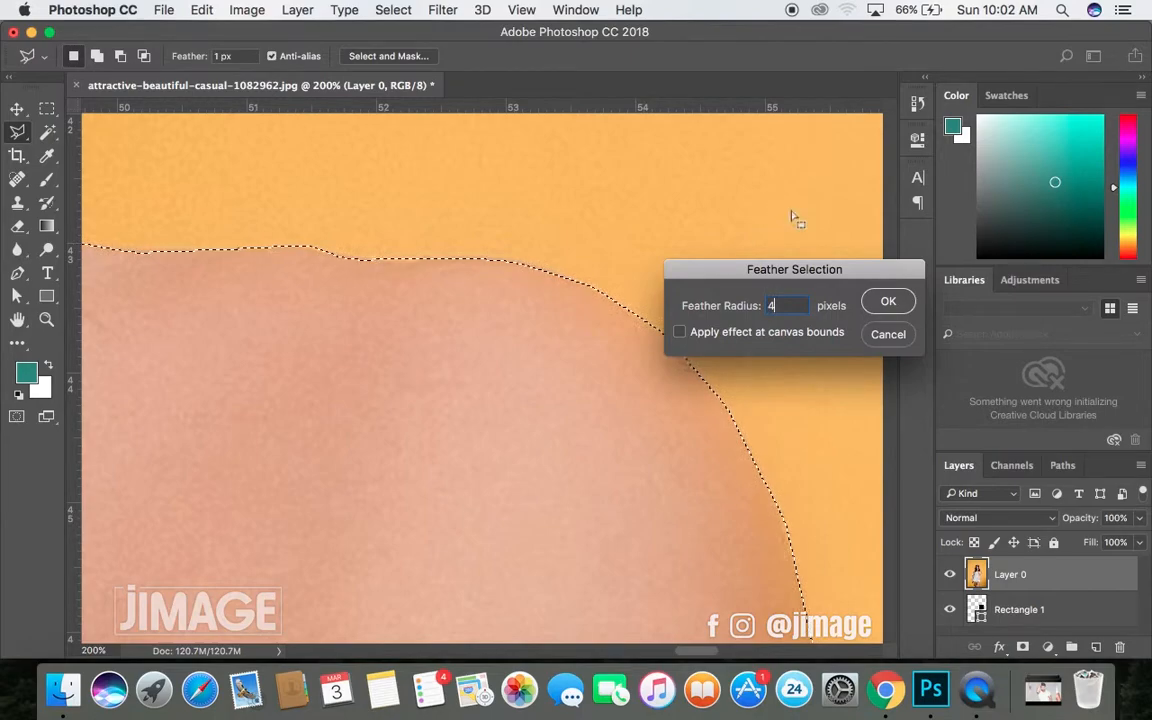
pyautogui.press('Return')
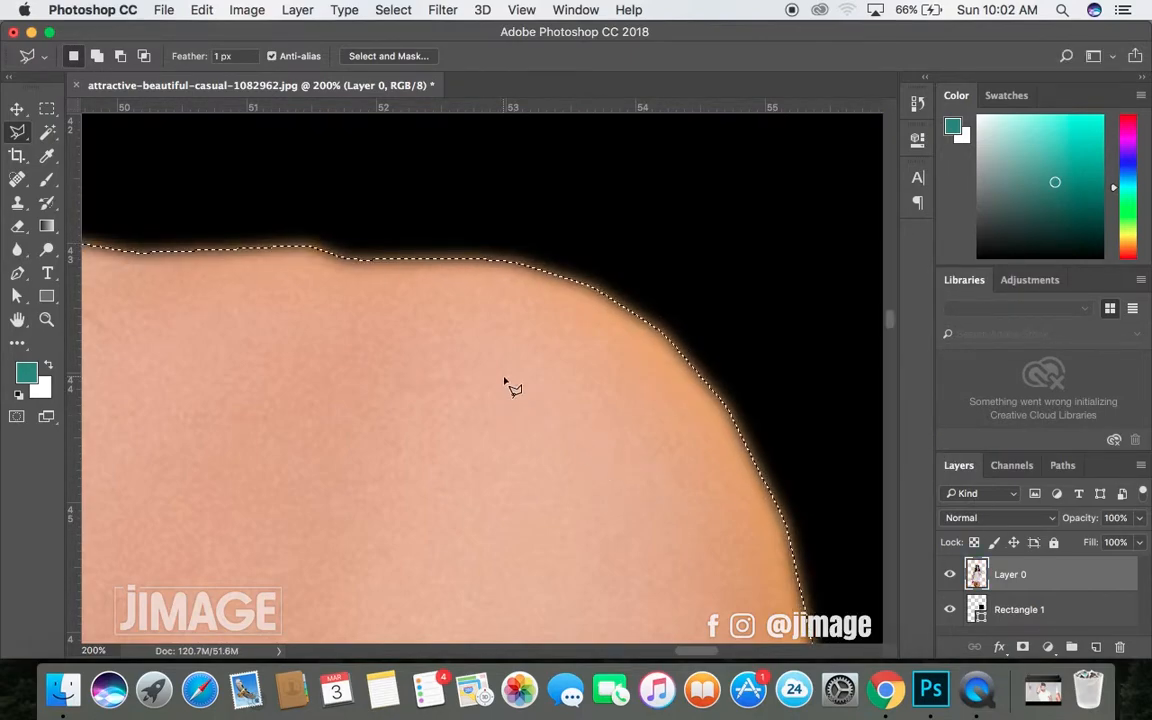
pyautogui.press('super+d')
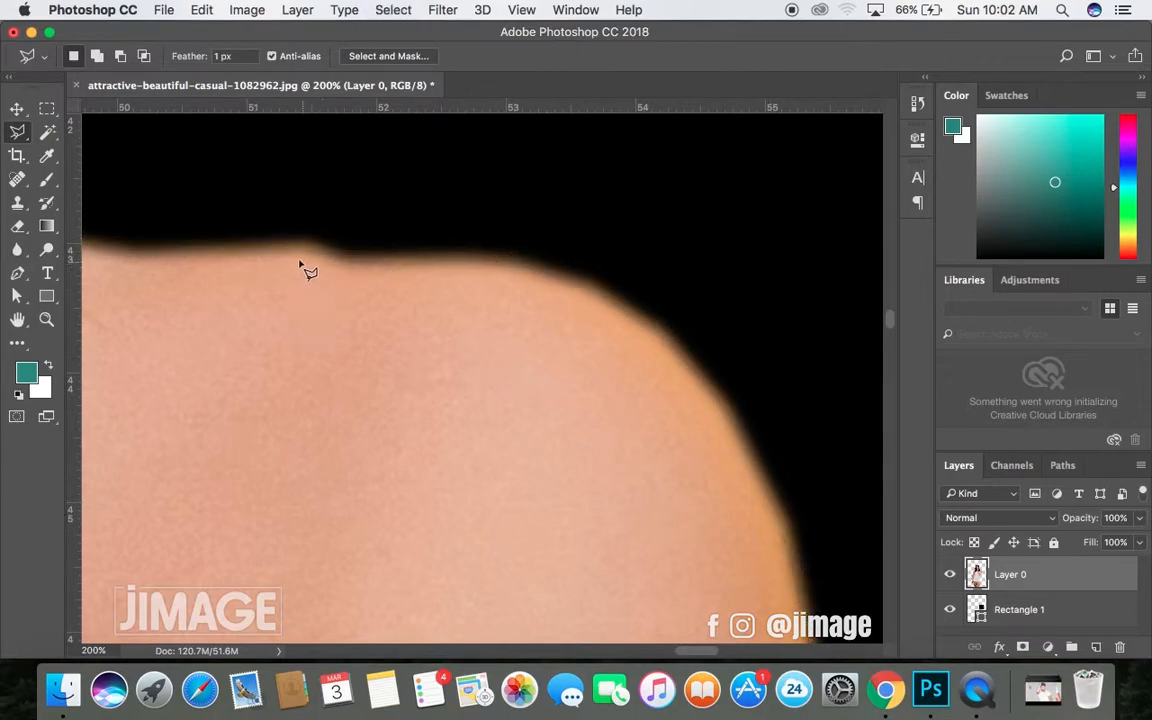
# - Examine the feathered cut-out edge along the arm and shoulder against the black rectangle
pyautogui.hscroll(5, 712, 425)
pyautogui.scroll(-4, 712, 425)
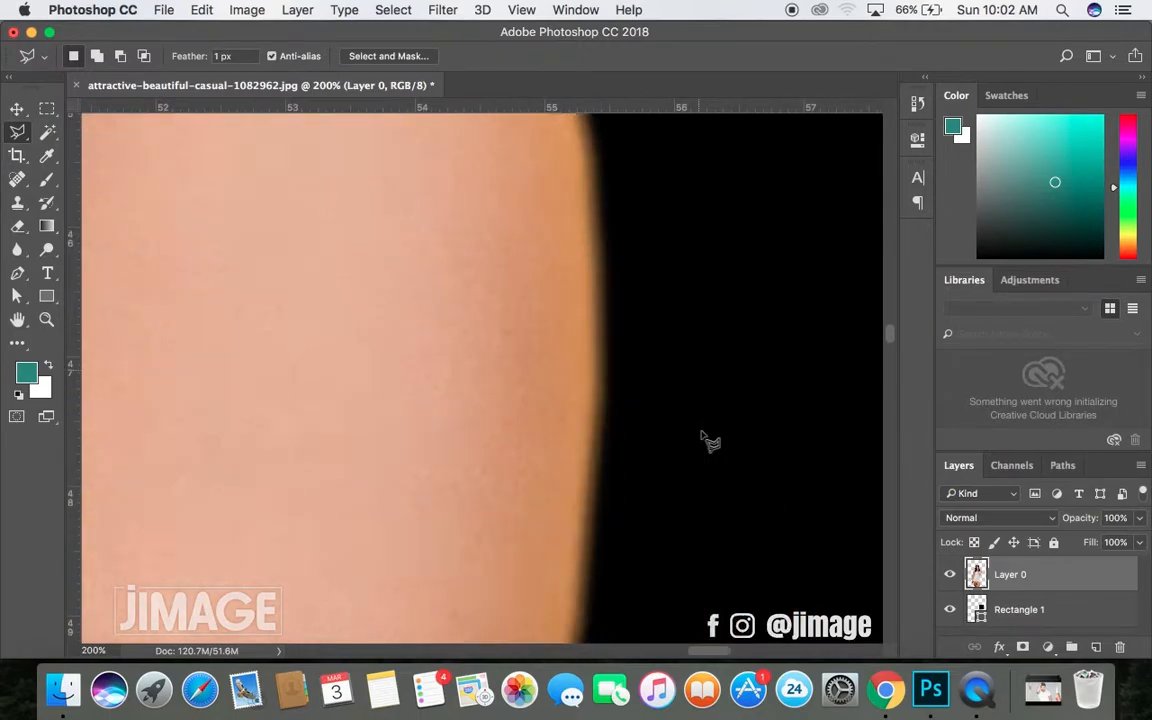
pyautogui.scroll(-5, 708, 440)
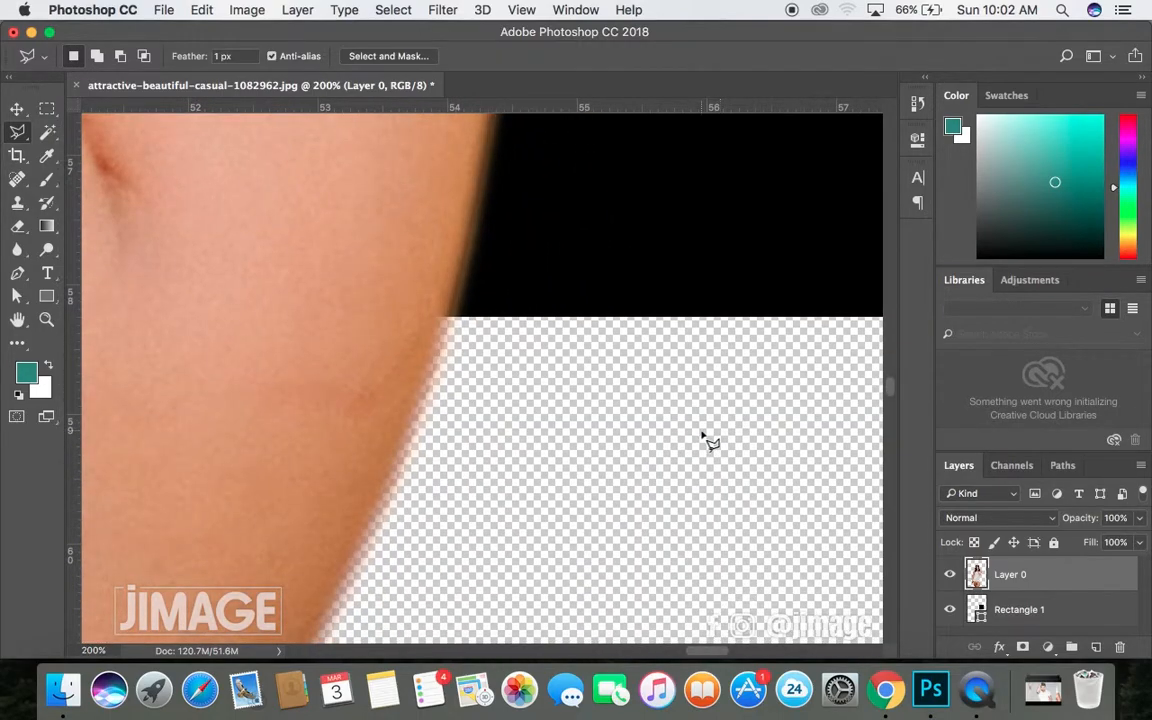
pyautogui.scroll(10, 708, 440)
pyautogui.hscroll(-2, 708, 440)
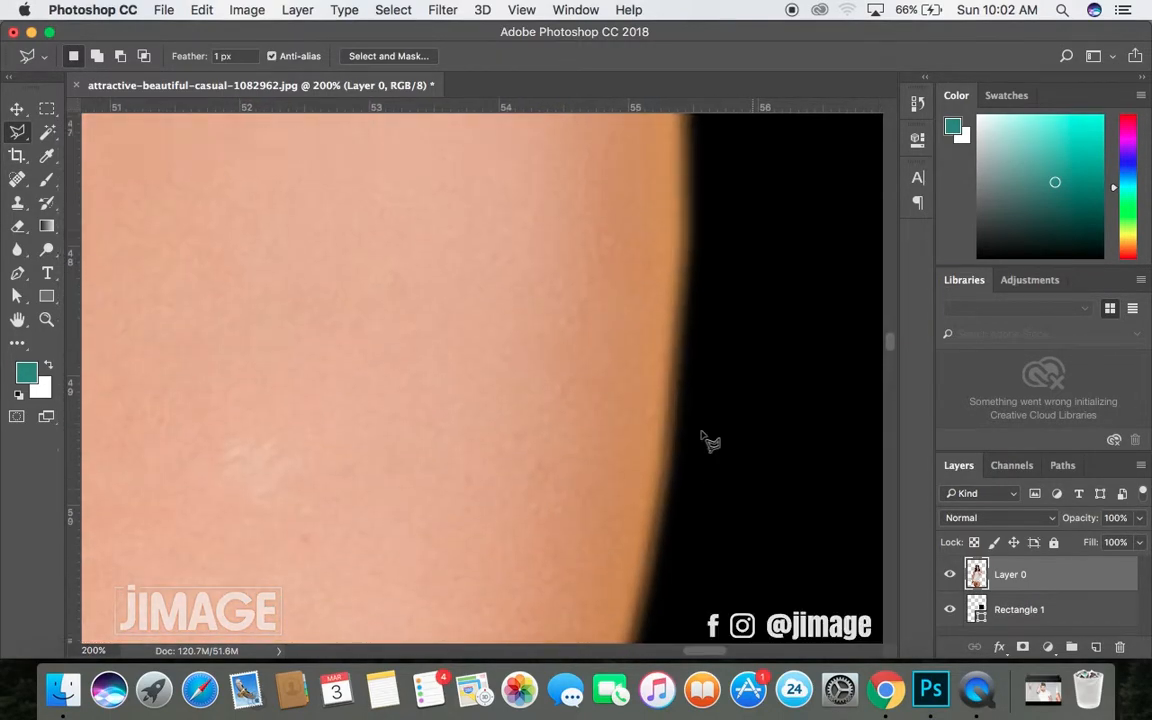
pyautogui.scroll(5, 708, 440)
pyautogui.hscroll(-1, 708, 440)
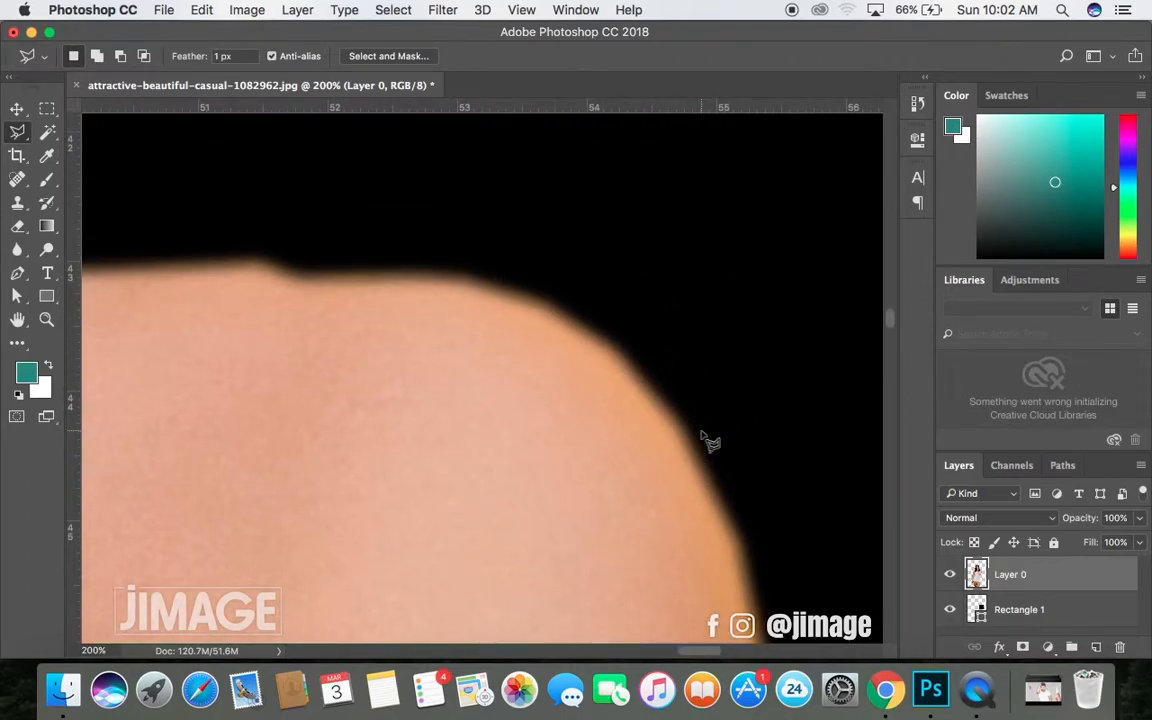
pyautogui.hscroll(-5, 467, 377)
pyautogui.scroll(1, 467, 377)
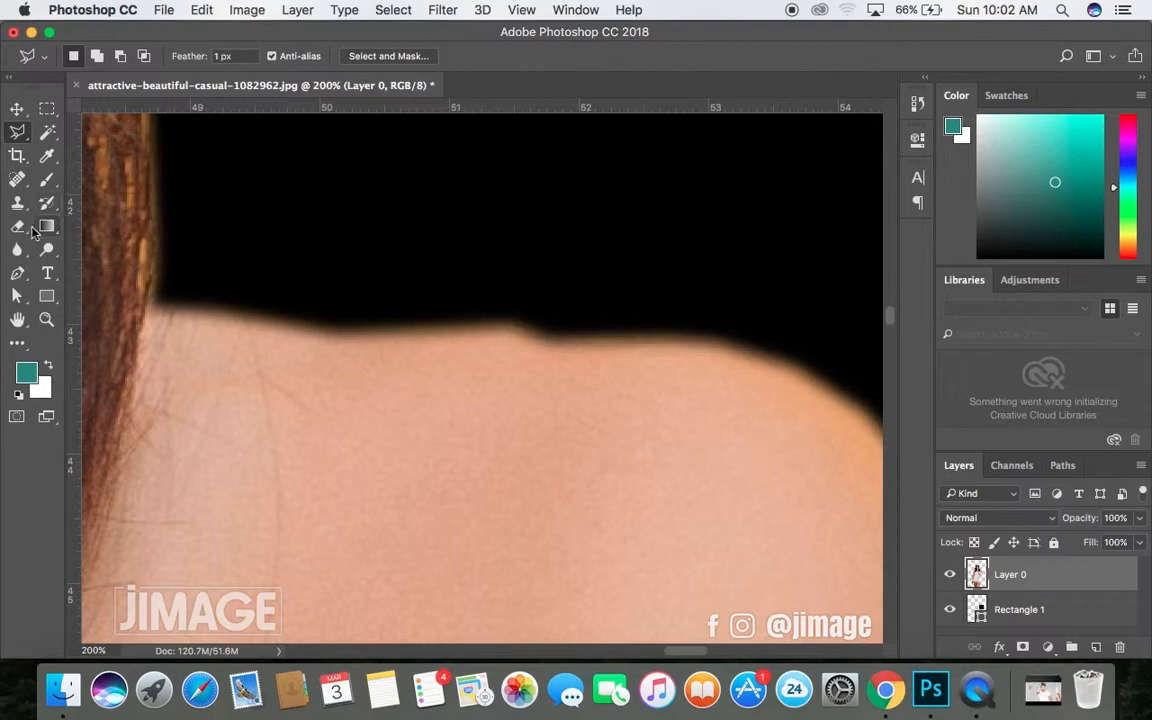
# - Reduce the Eraser brush to size 40 and erase the small bump along the shoulder's upper edge
pyautogui.click(17, 230)
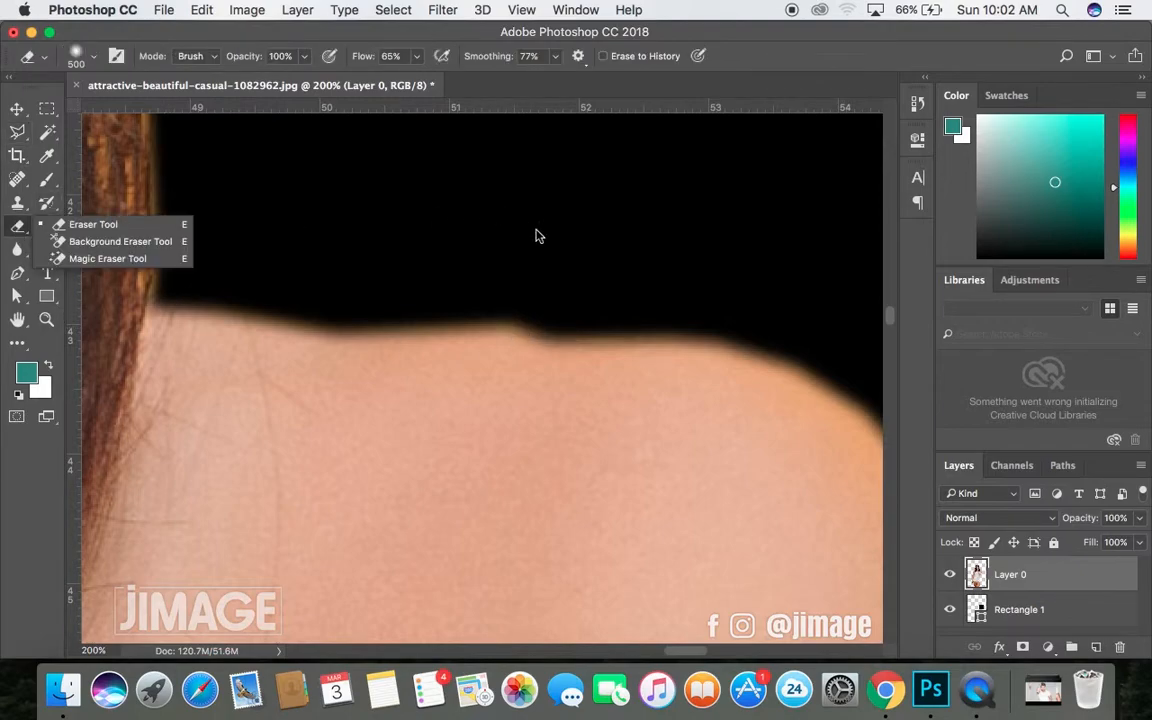
pyautogui.click(517, 314)
pyautogui.press('[')
pyautogui.press('[')
pyautogui.press('[')
pyautogui.press('[')
pyautogui.press('[')
pyautogui.press('[')
pyautogui.press('[')
pyautogui.press('[')
pyautogui.press('[')
pyautogui.press('[')
pyautogui.press('[')
pyautogui.press('[')
pyautogui.press('[')
pyautogui.click(543, 307)
pyautogui.moveTo(510, 303)
pyautogui.mouseDown()
pyautogui.moveTo(432, 288)
pyautogui.moveTo(704, 272)
pyautogui.moveTo(694, 291)
pyautogui.moveTo(607, 298)
pyautogui.moveTo(298, 288)
pyautogui.moveTo(745, 301)
pyautogui.mouseUp()
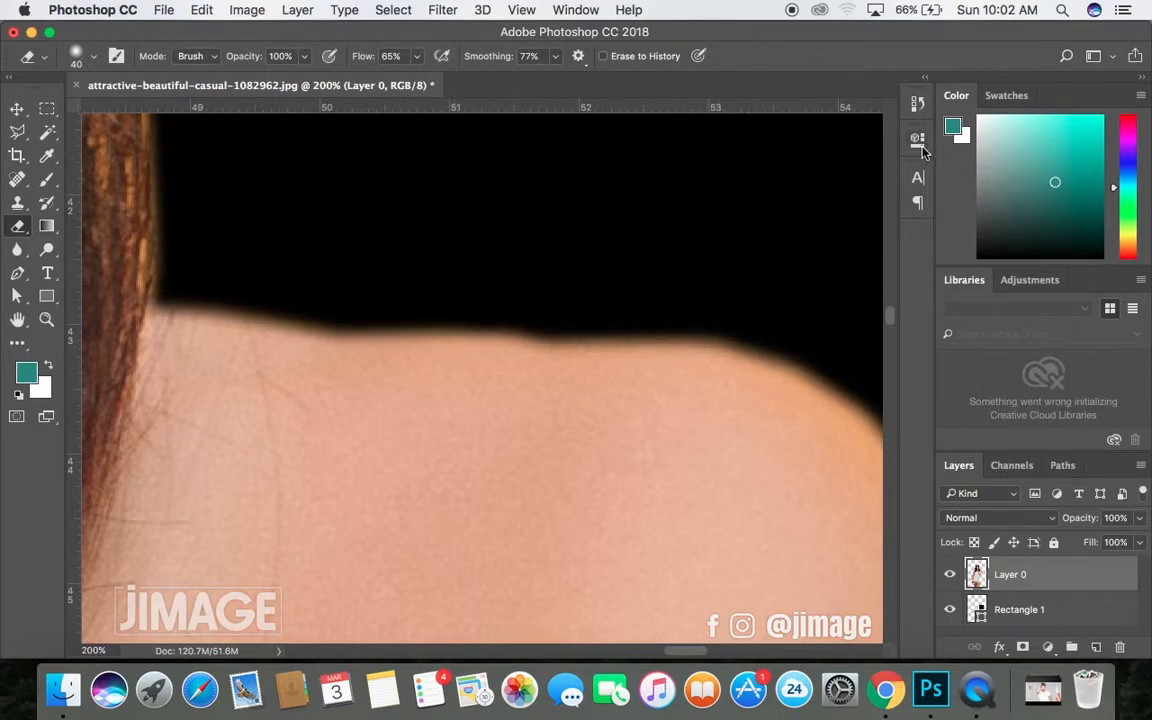
# - Revert the document history to the Polygonal Lasso state
pyautogui.click(918, 103)
pyautogui.scroll(5, 805, 150)
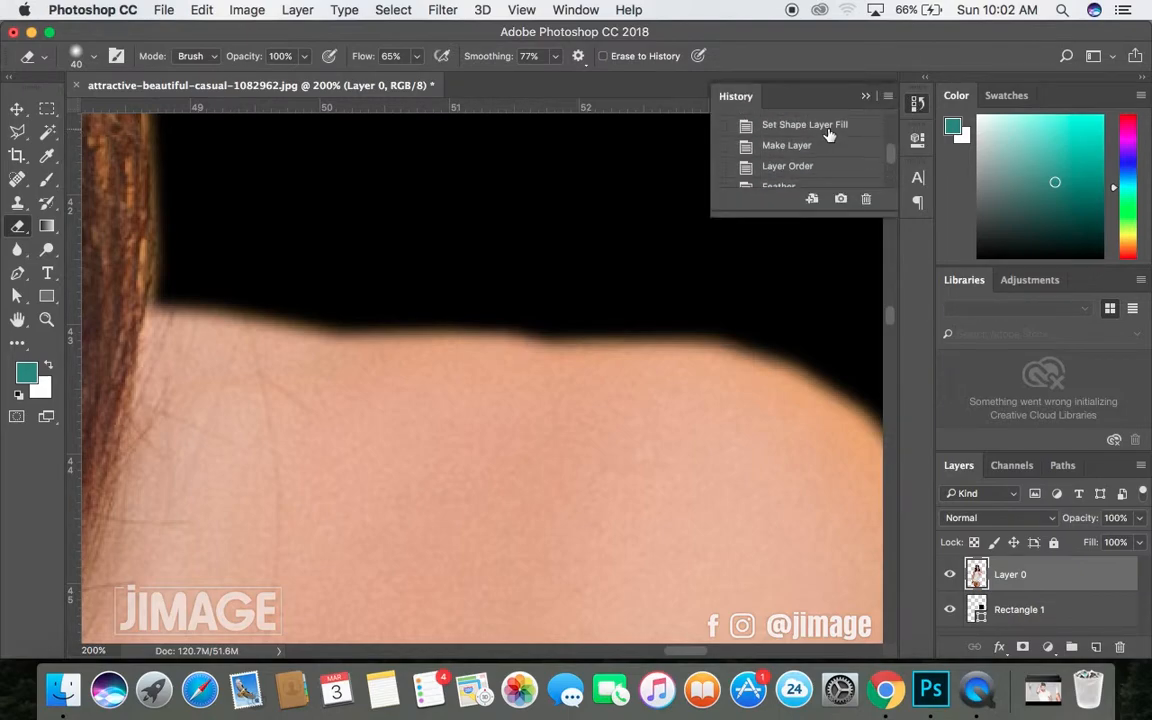
pyautogui.scroll(-1, 828, 134)
pyautogui.scroll(2, 828, 134)
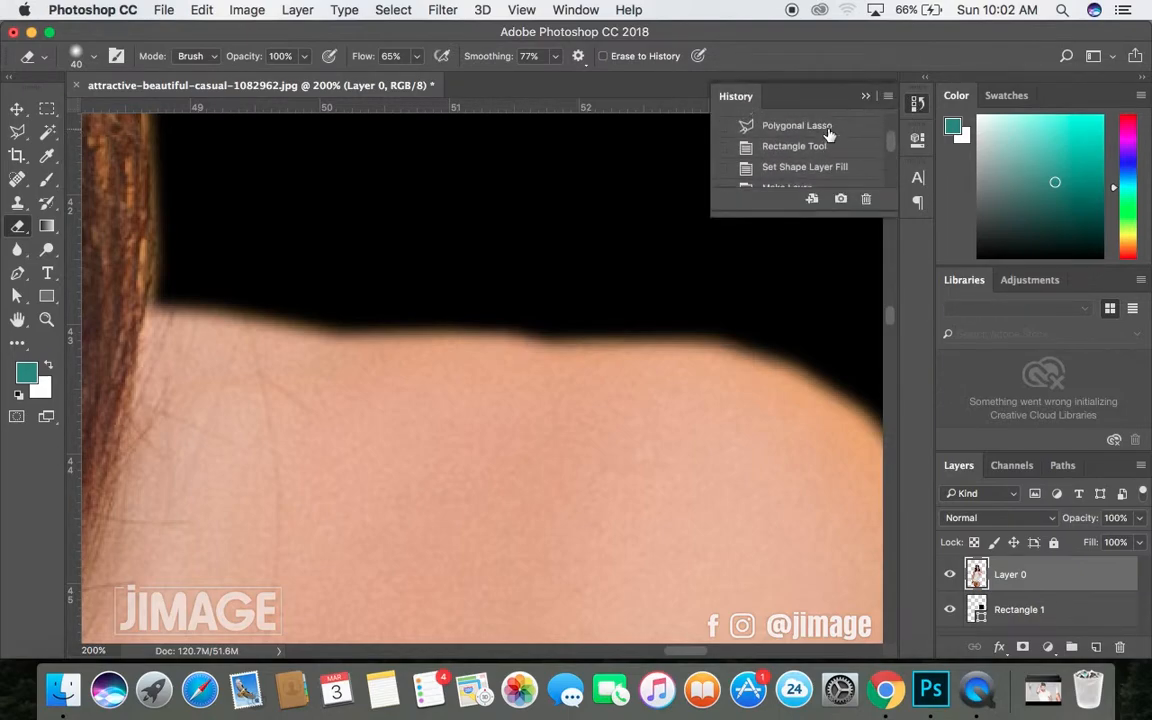
pyautogui.click(828, 128)
pyautogui.scroll(1, 828, 134)
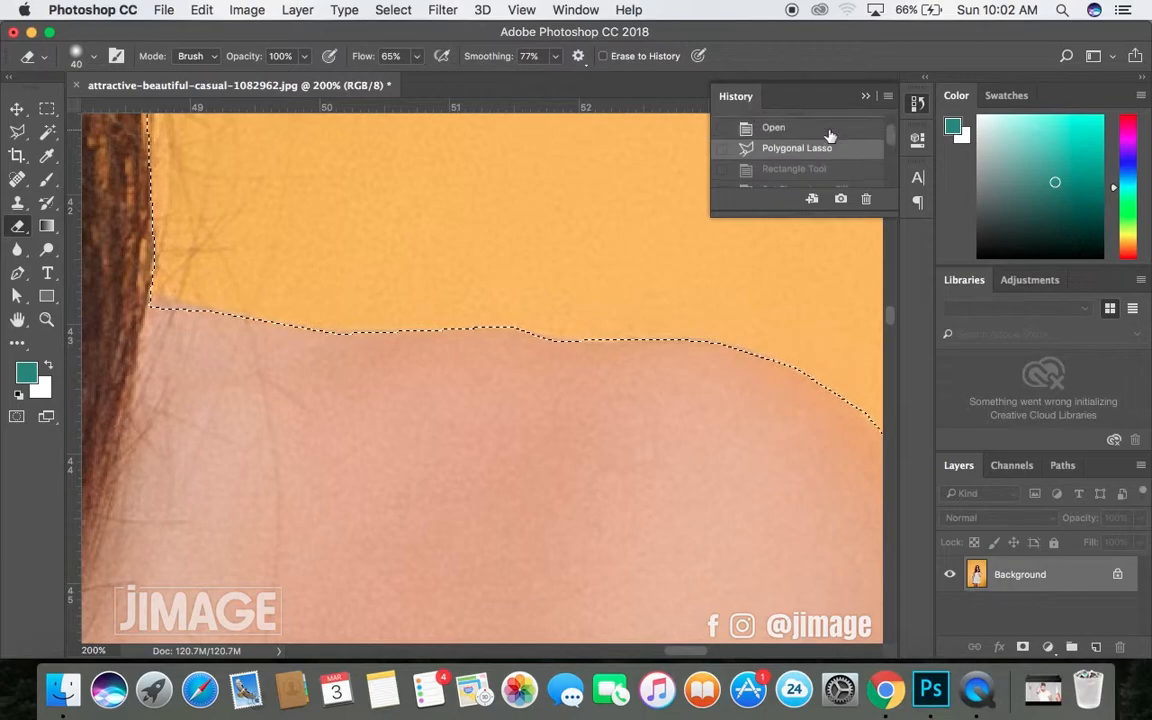
pyautogui.click(865, 97)
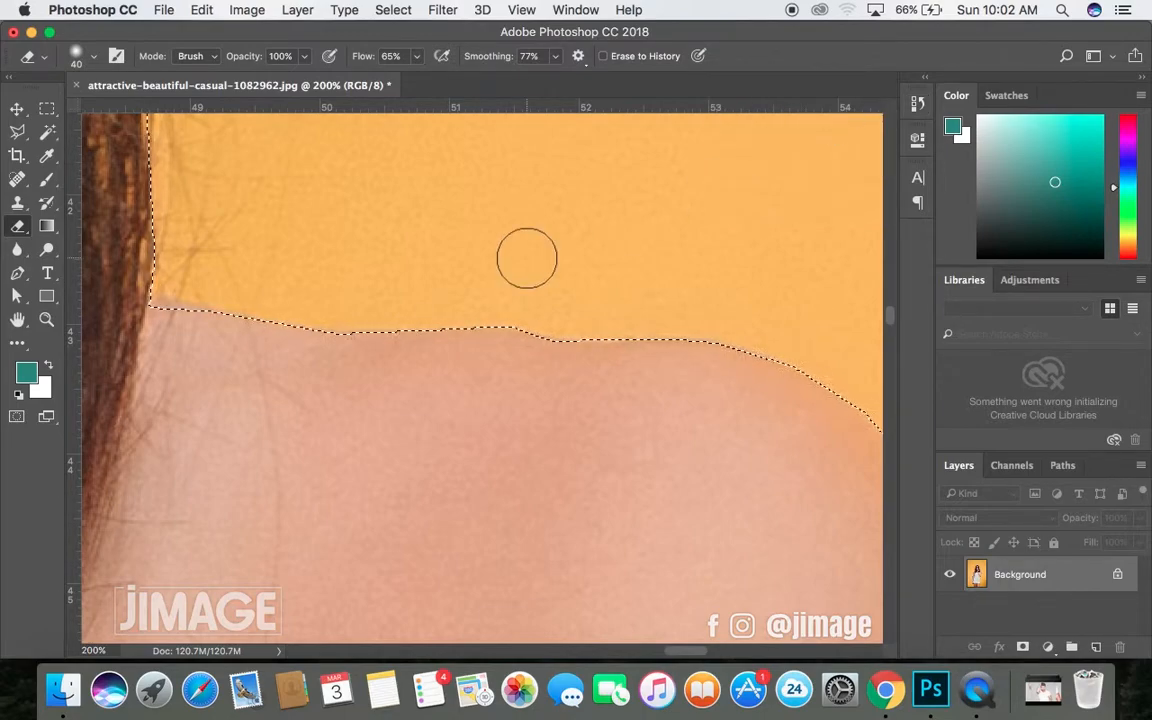
# - Feather the selection around the woman by 3 pixels and invert it to cover the background
pyautogui.press('super+0')
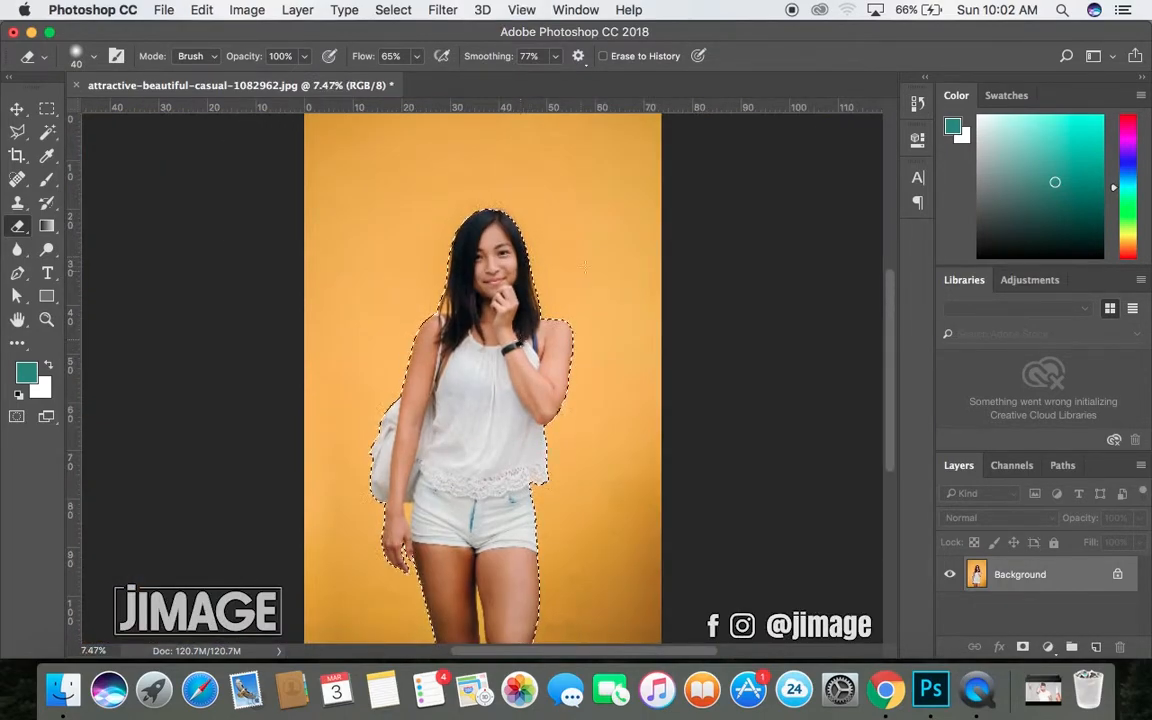
pyautogui.click(17, 131)
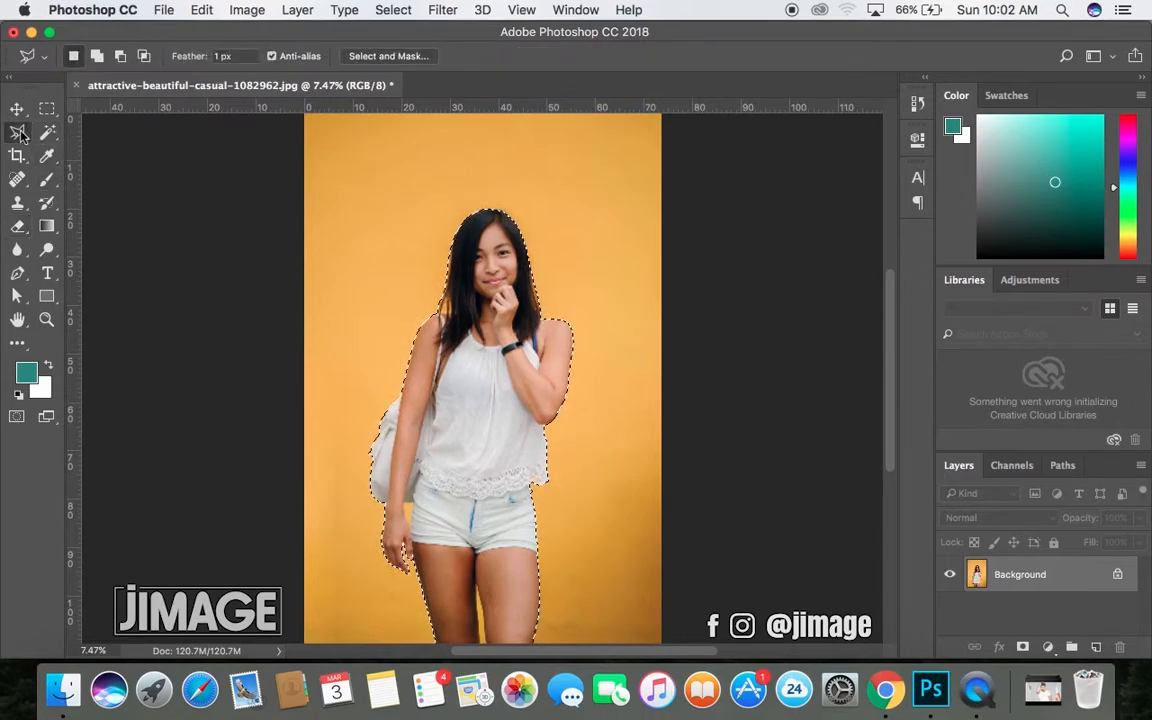
pyautogui.rightClick(565, 250)
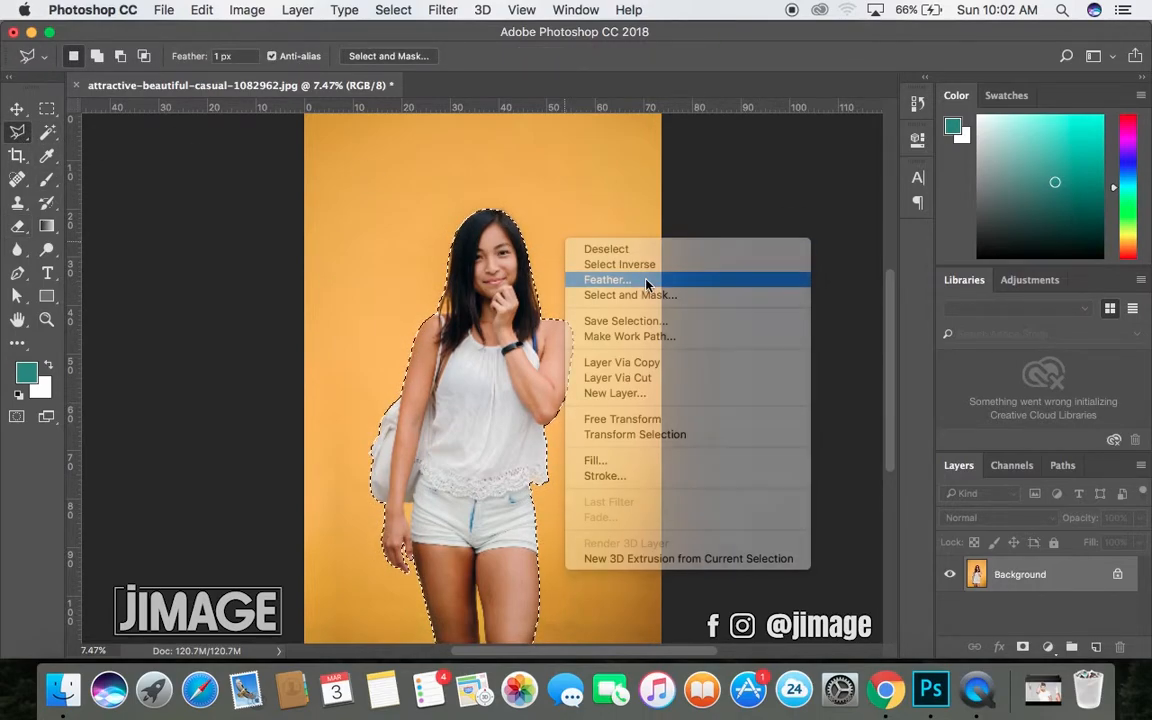
pyautogui.click(580, 275)
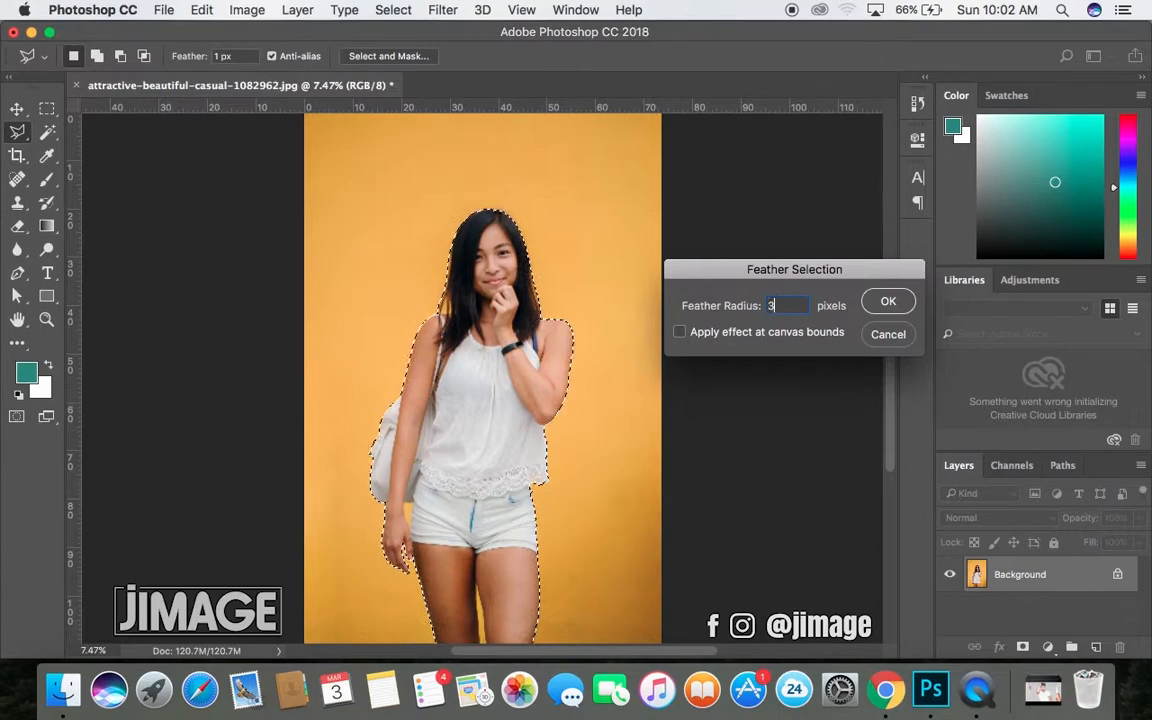
pyautogui.press('Return')
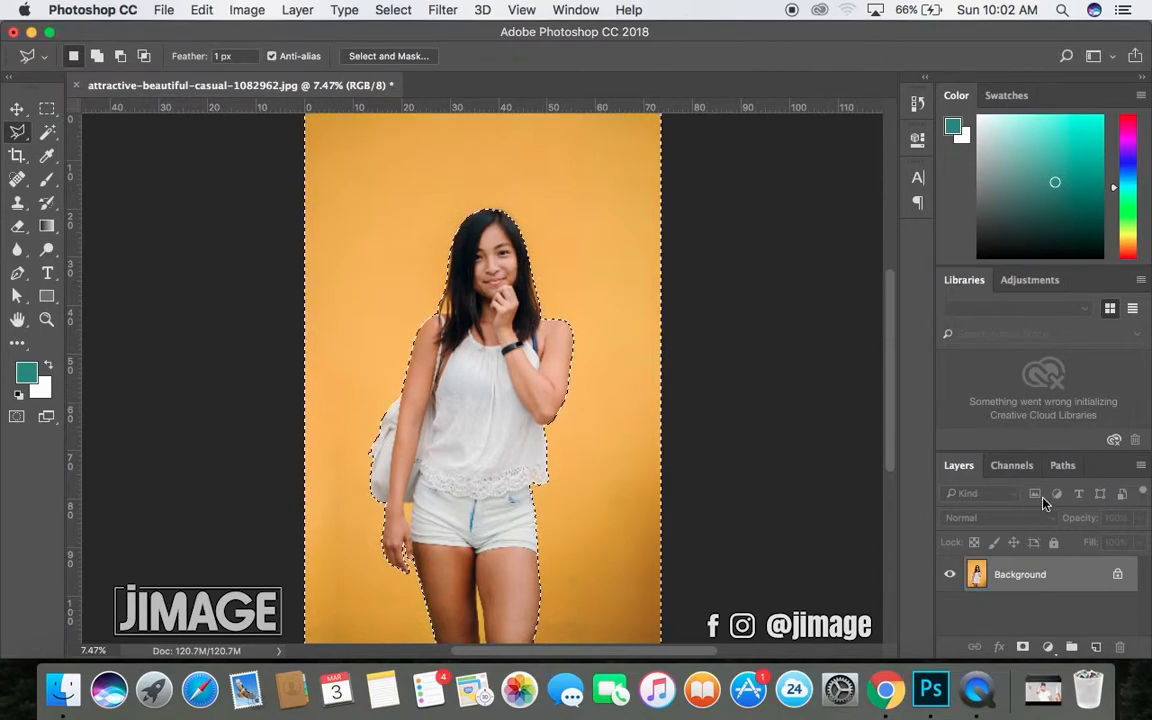
# - Unlock the Background layer and delete the selected orange background around the woman
pyautogui.click(1114, 573)
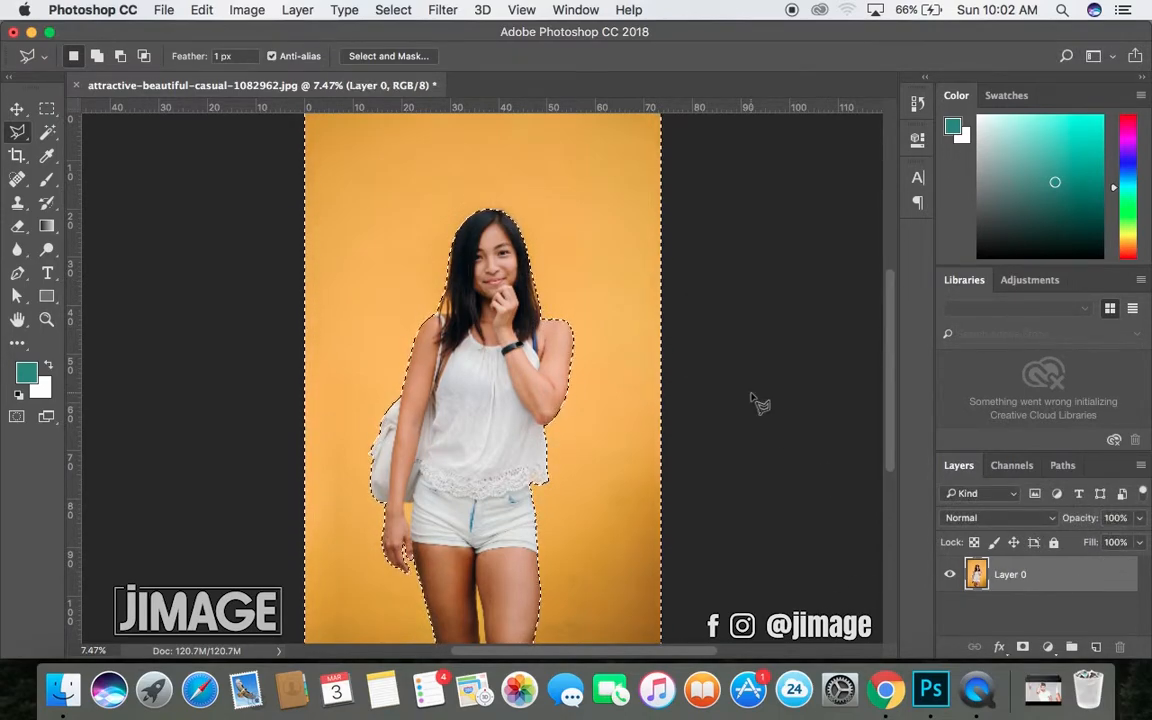
pyautogui.press('Delete')
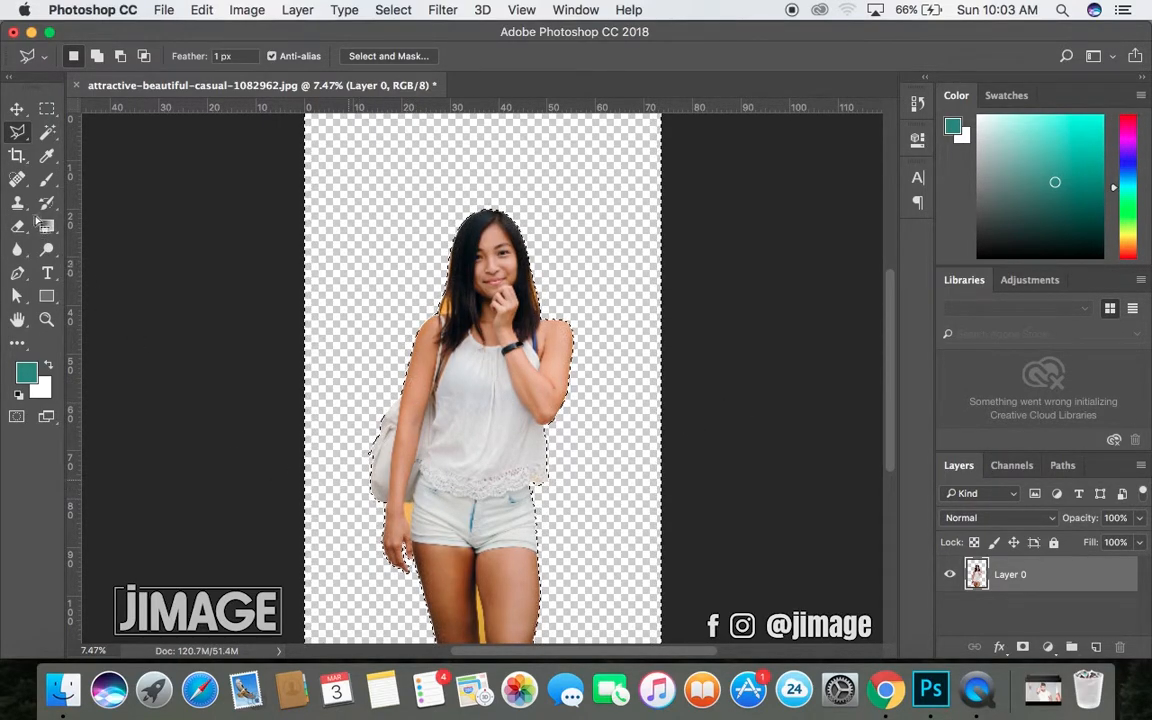
pyautogui.click(18, 107)
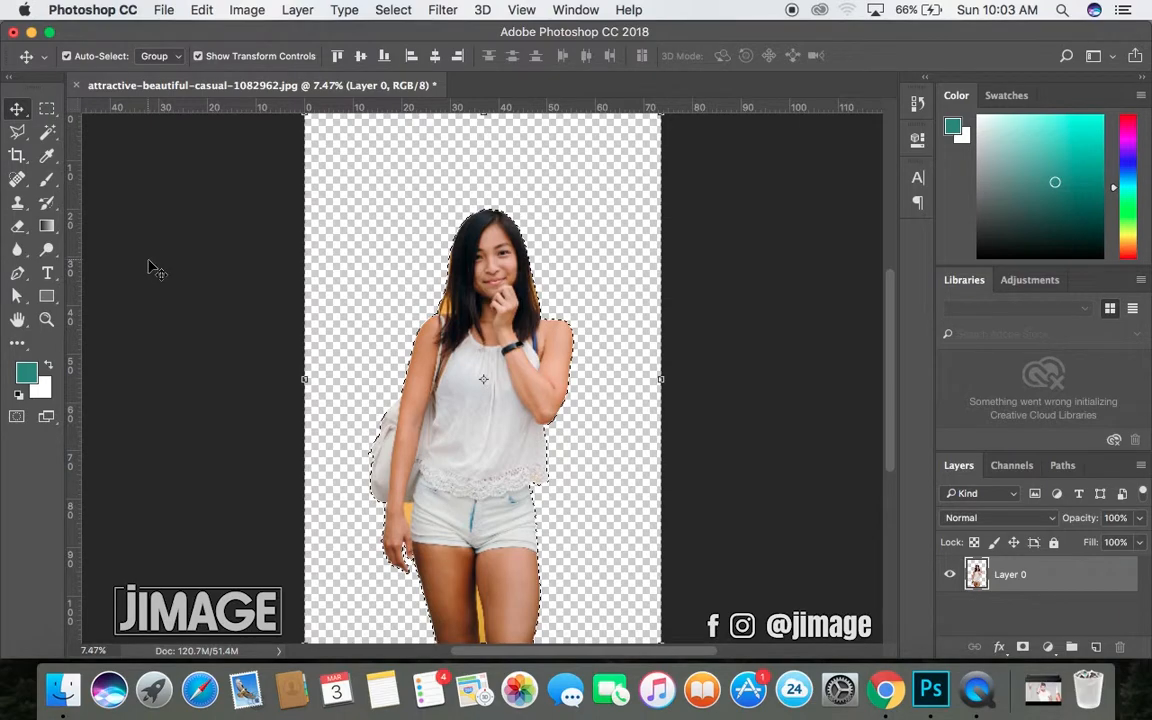
pyautogui.click(149, 264)
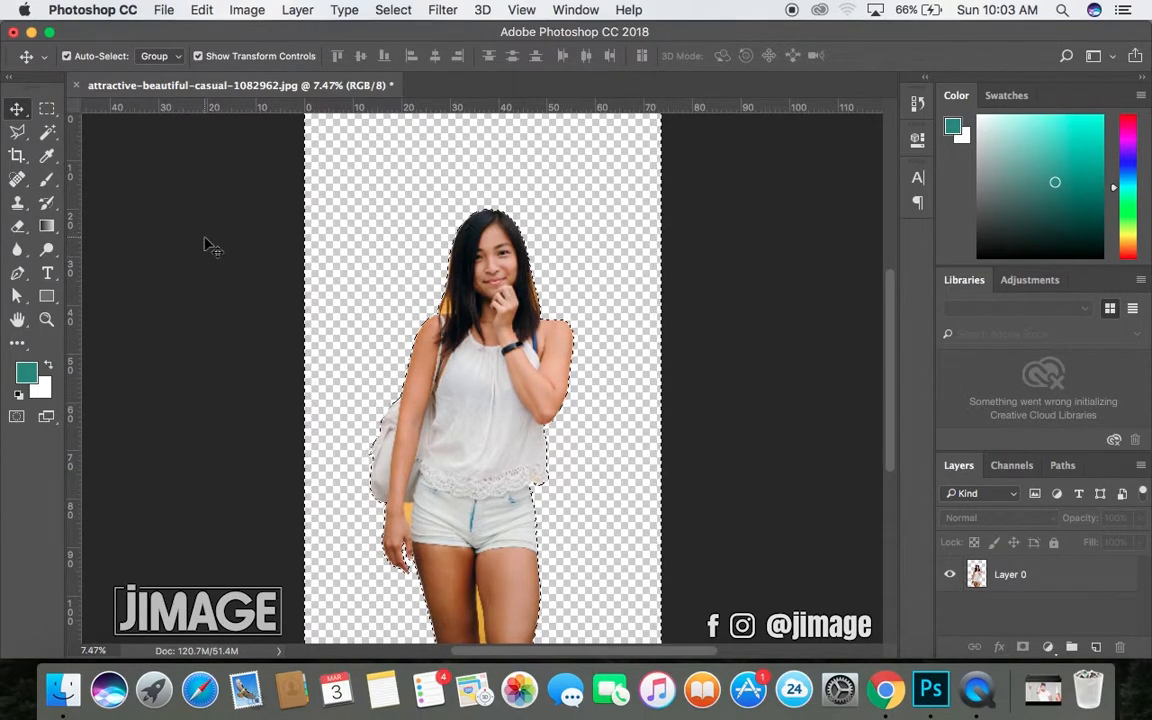
# - Examine the cut-out from head to legs for leftover orange patches
pyautogui.press('super+equal')
pyautogui.press('super+equal')
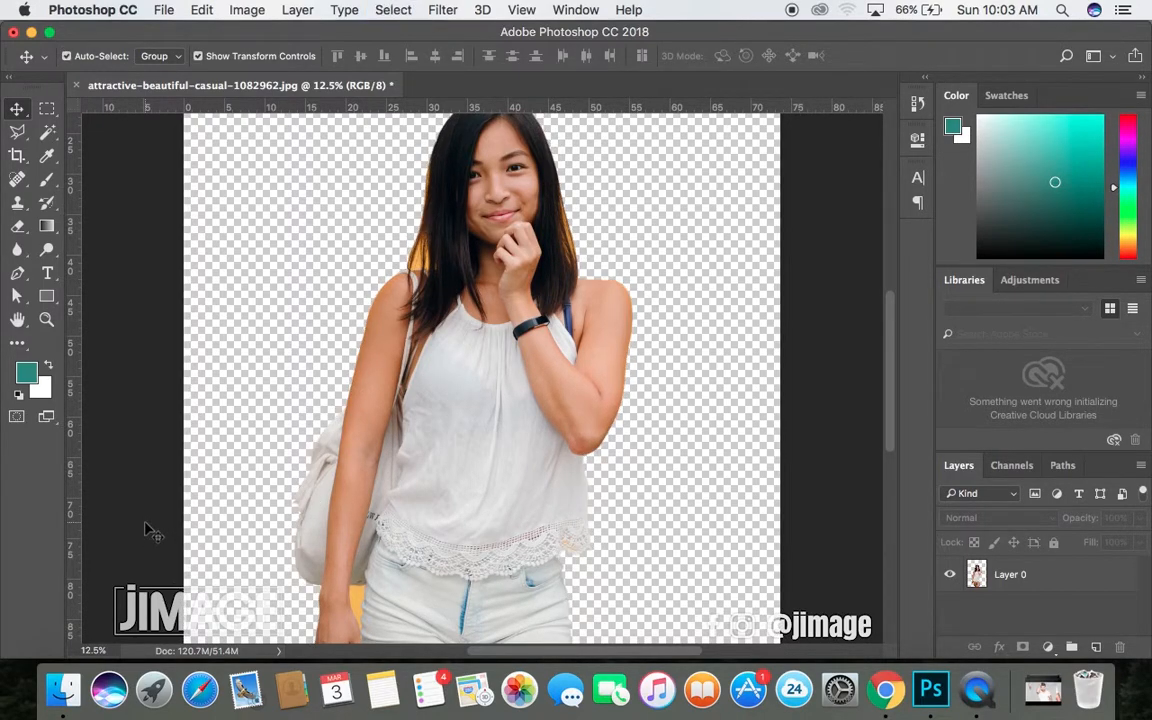
pyautogui.scroll(-3, 428, 532)
pyautogui.scroll(-1, 428, 532)
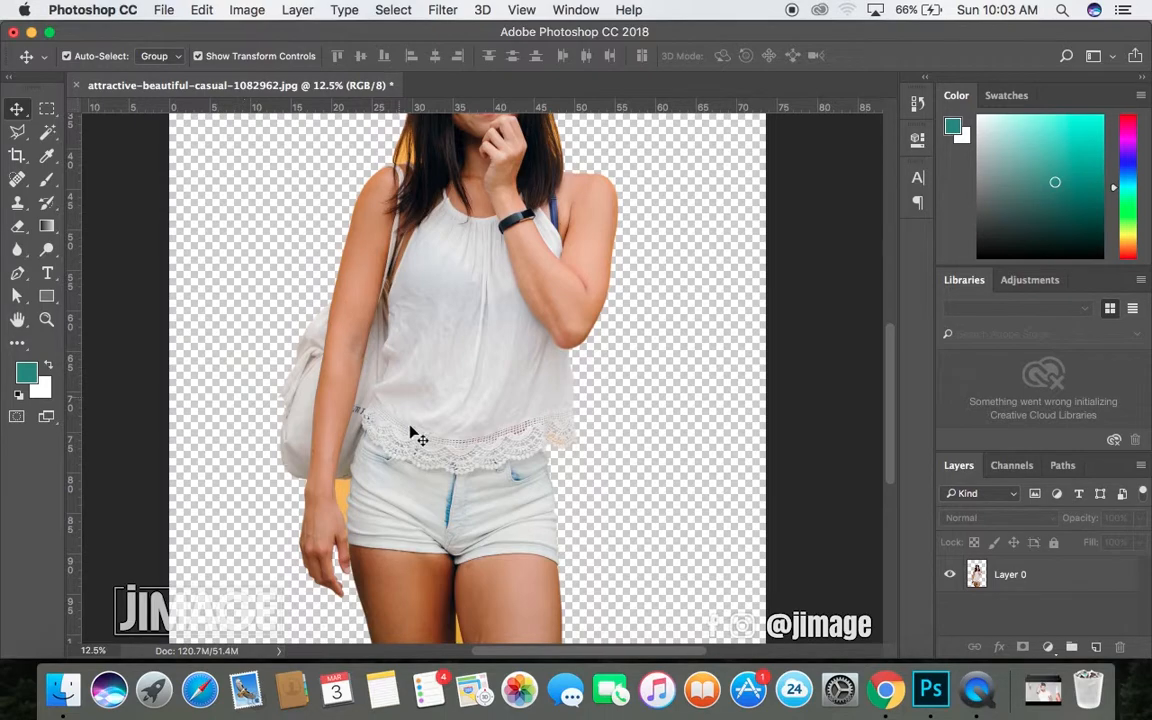
pyautogui.scroll(-5, 481, 620)
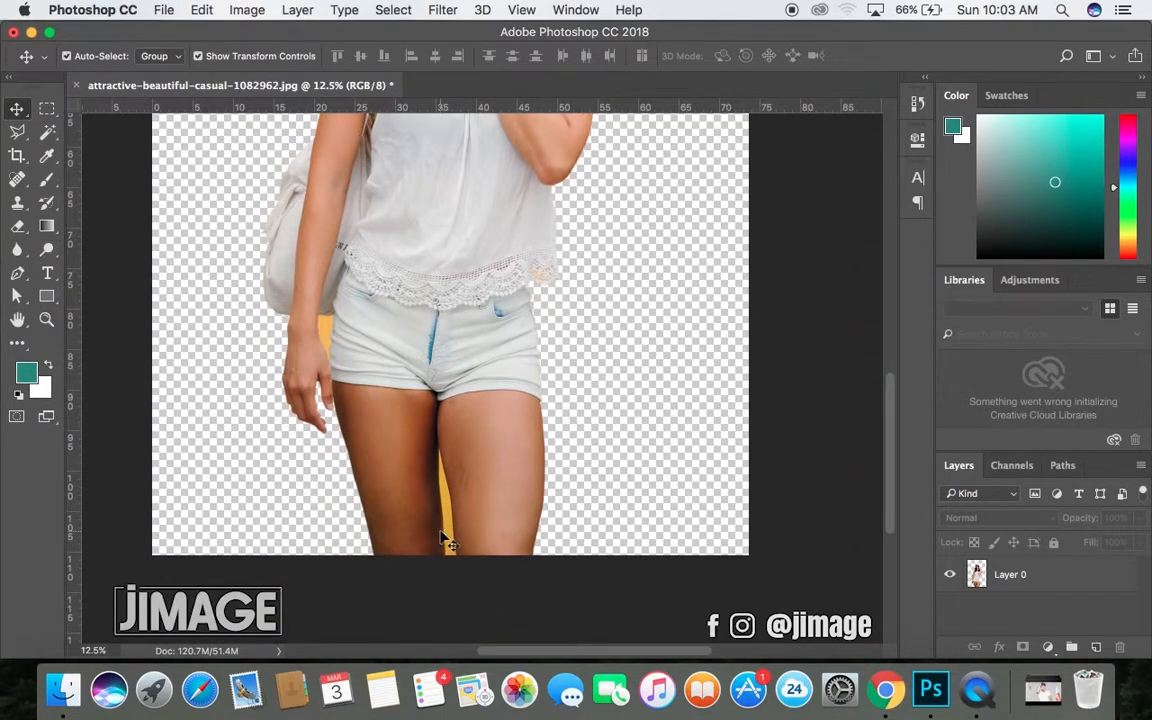
pyautogui.scroll(10, 505, 330)
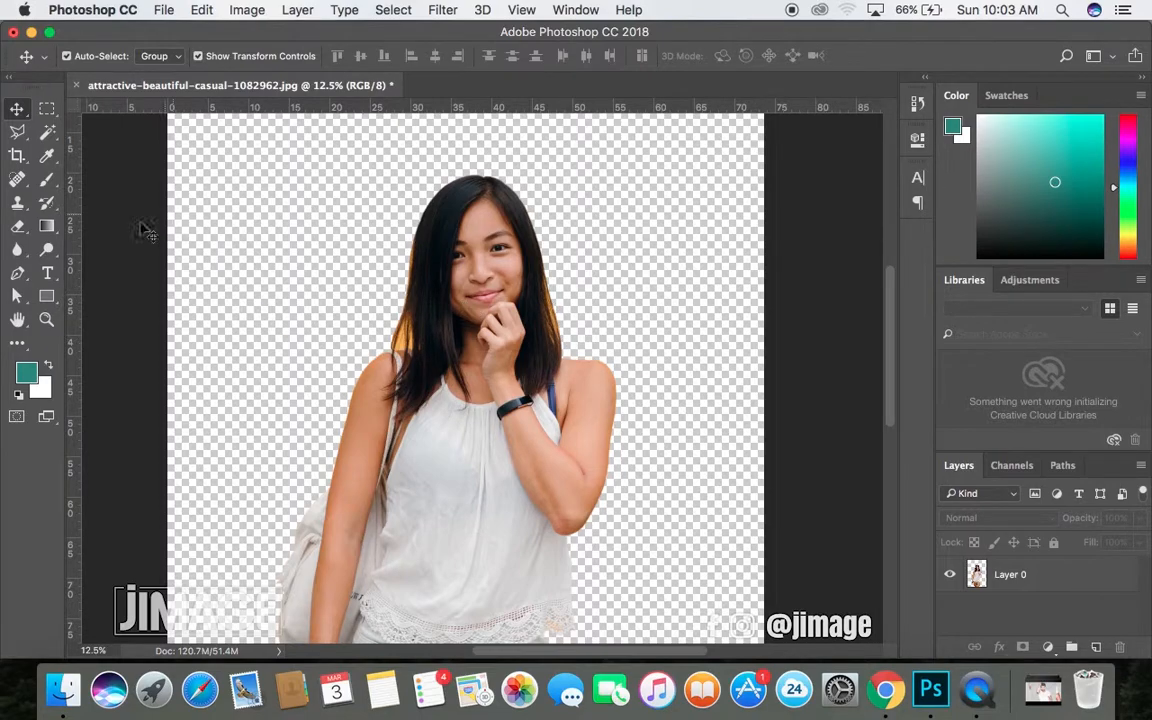
pyautogui.scroll(-5, 367, 395)
pyautogui.scroll(1, 399, 429)
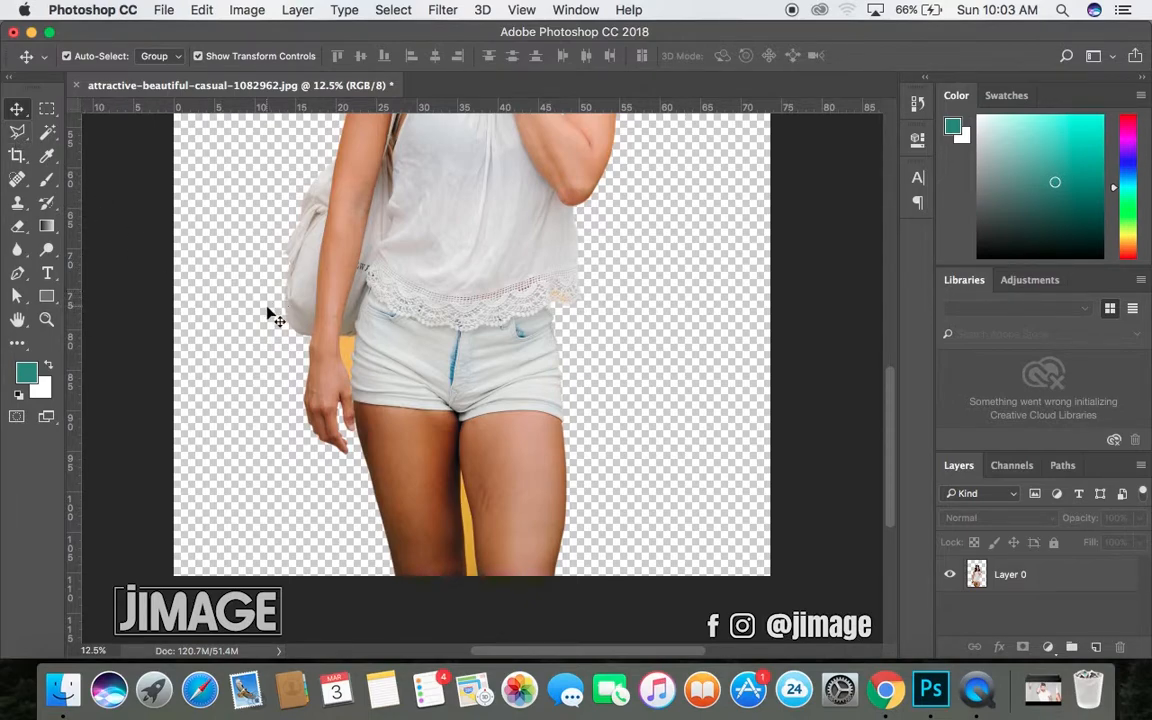
# - Select the orange patch between the woman's arm and shorts on Layer 0 with the Magic Wand
pyautogui.click(17, 135)
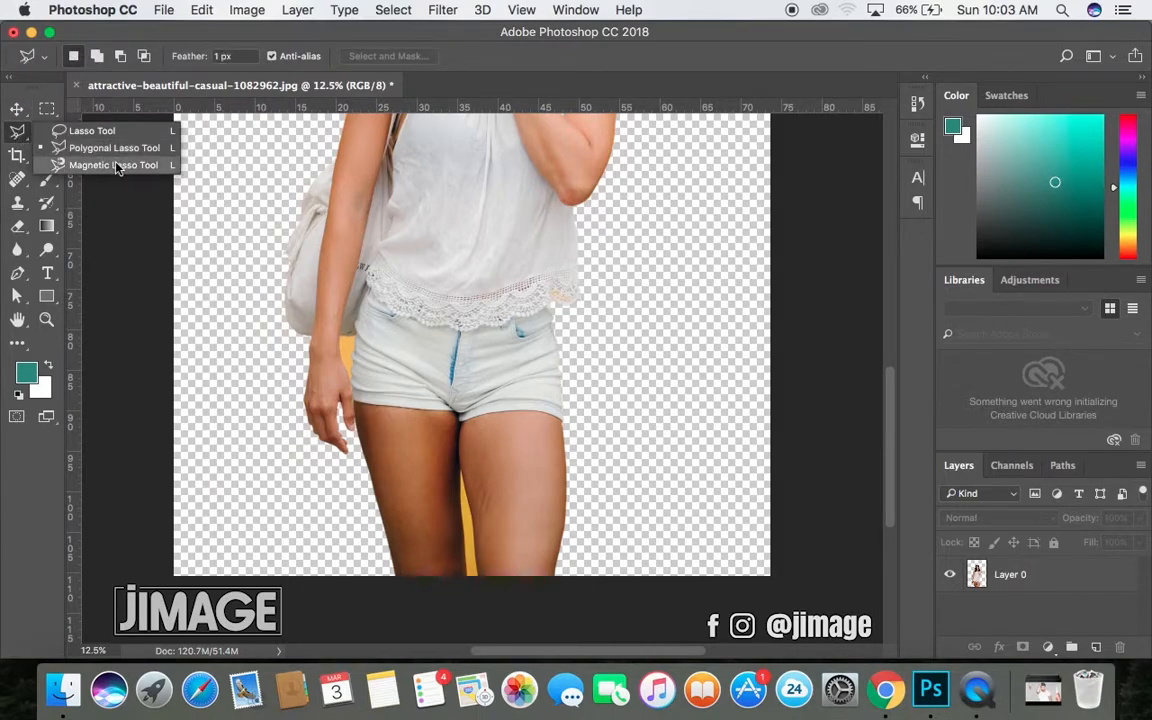
pyautogui.click(17, 131)
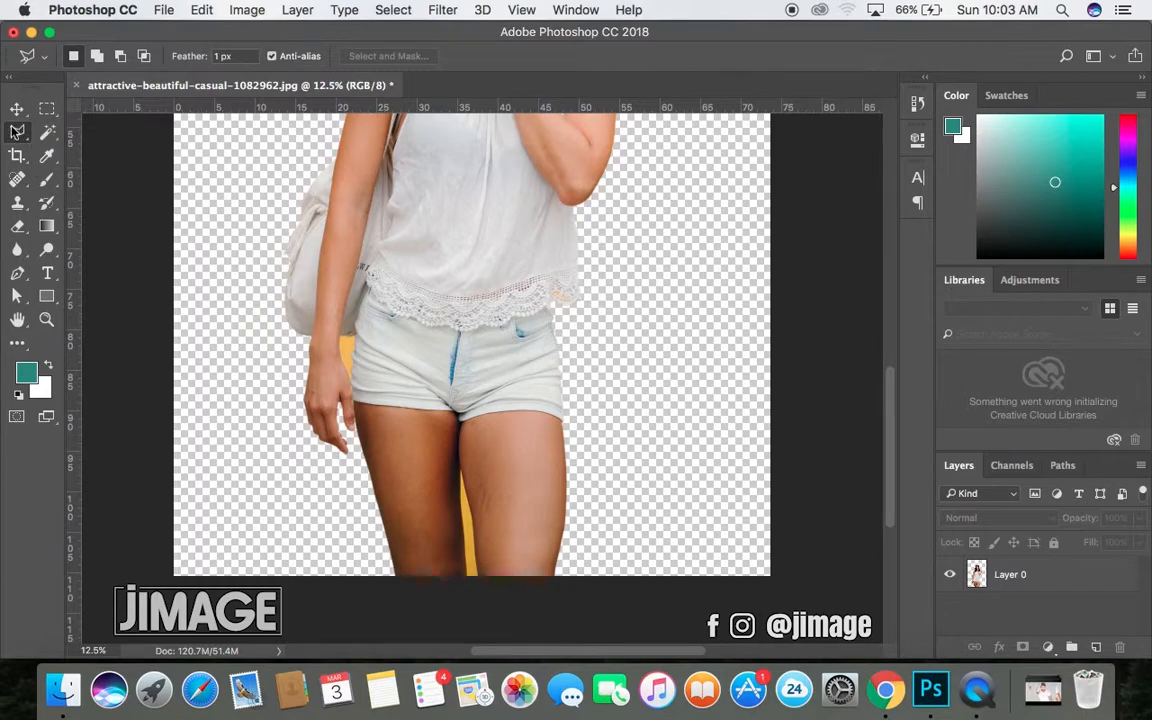
pyautogui.click(47, 134)
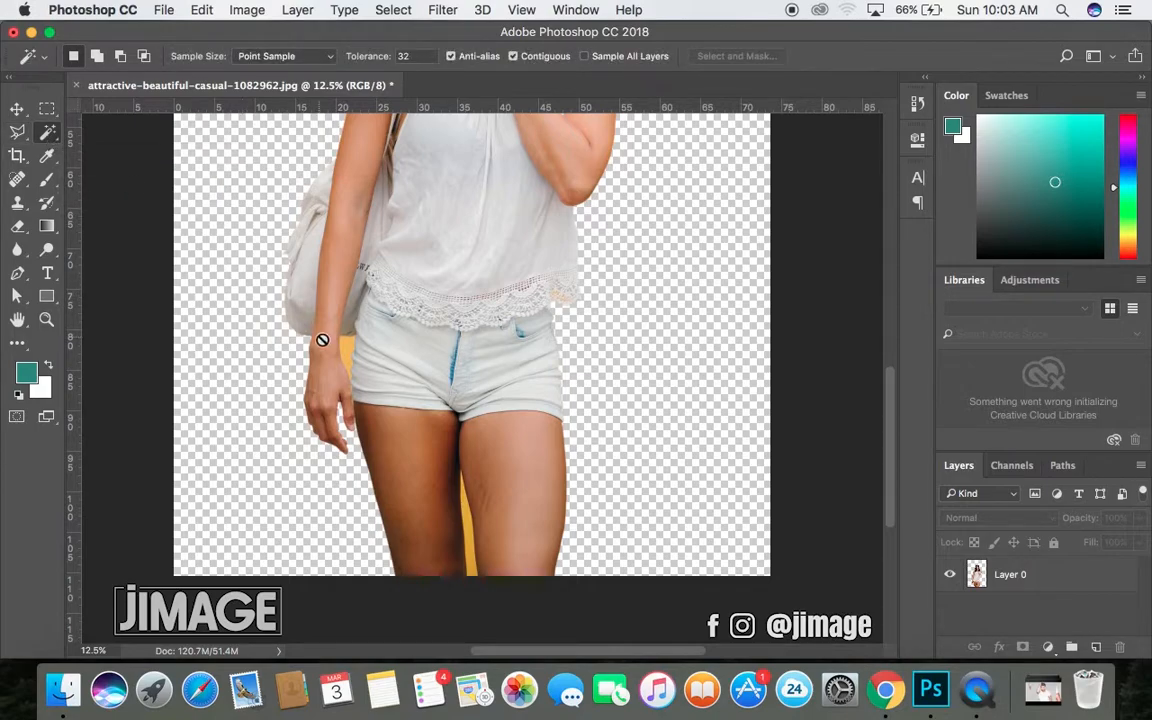
pyautogui.click(1099, 569)
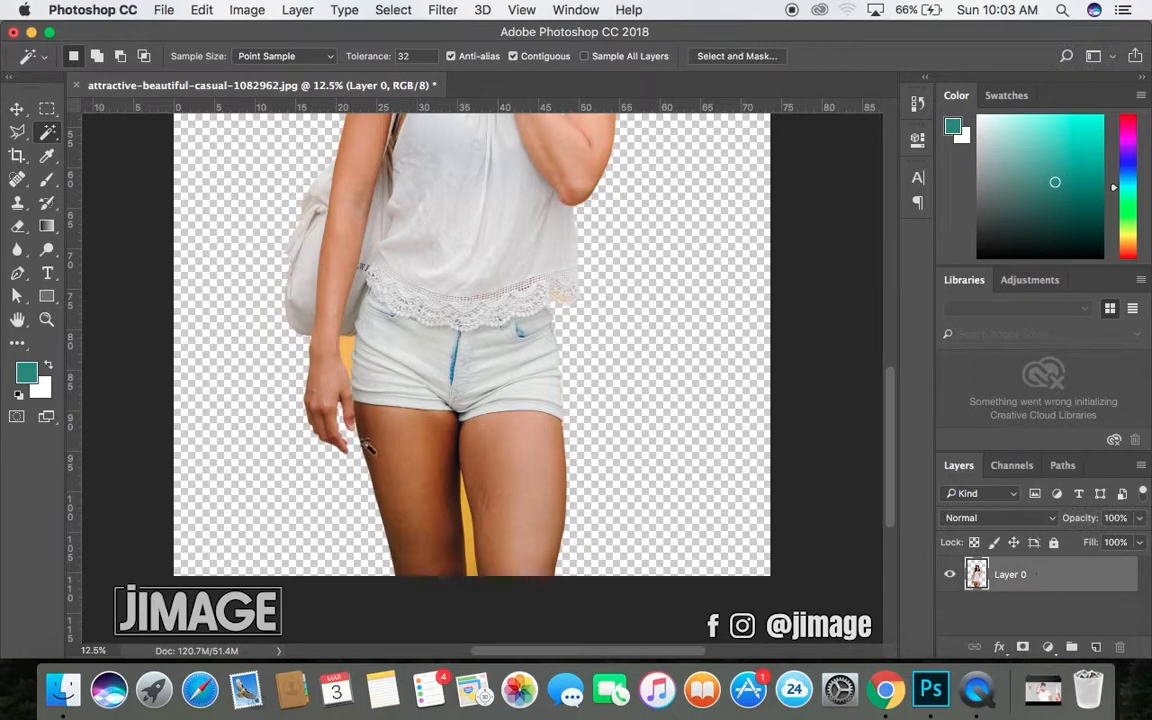
pyautogui.click(345, 346)
pyautogui.scroll(-3, 466, 517)
pyautogui.click(460, 510)
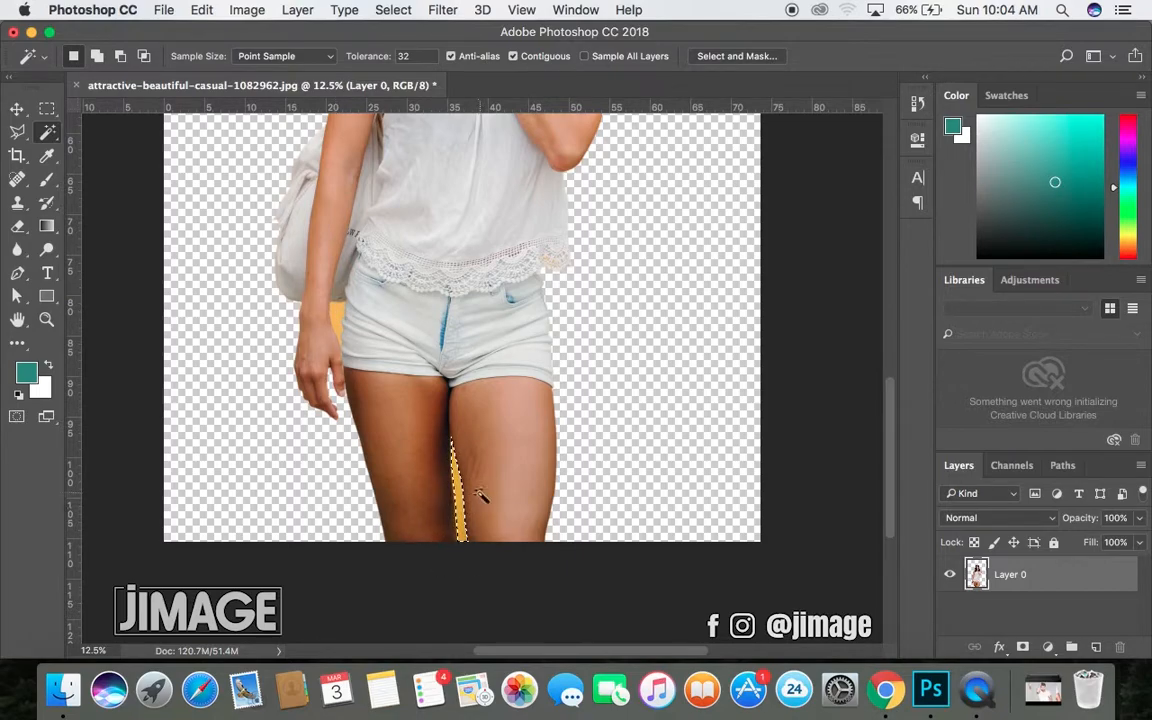
pyautogui.click(340, 313)
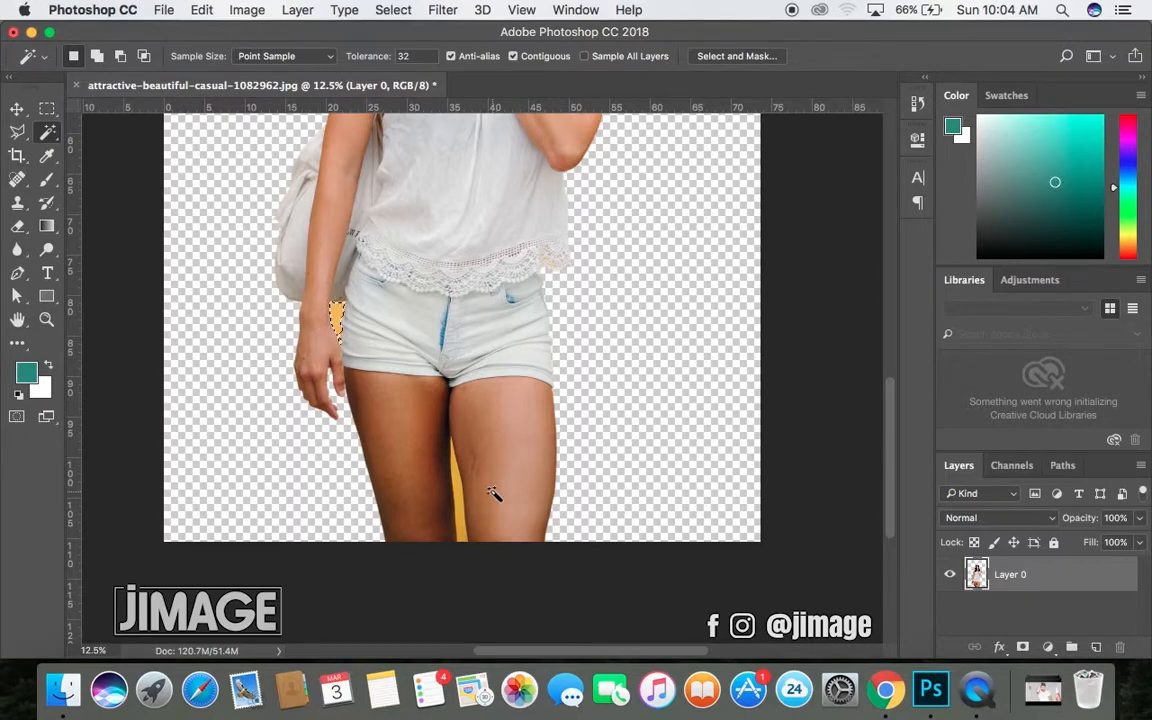
# - Add the orange strip between the woman's legs to the existing Magic Wand selection
pyautogui.press('shift')
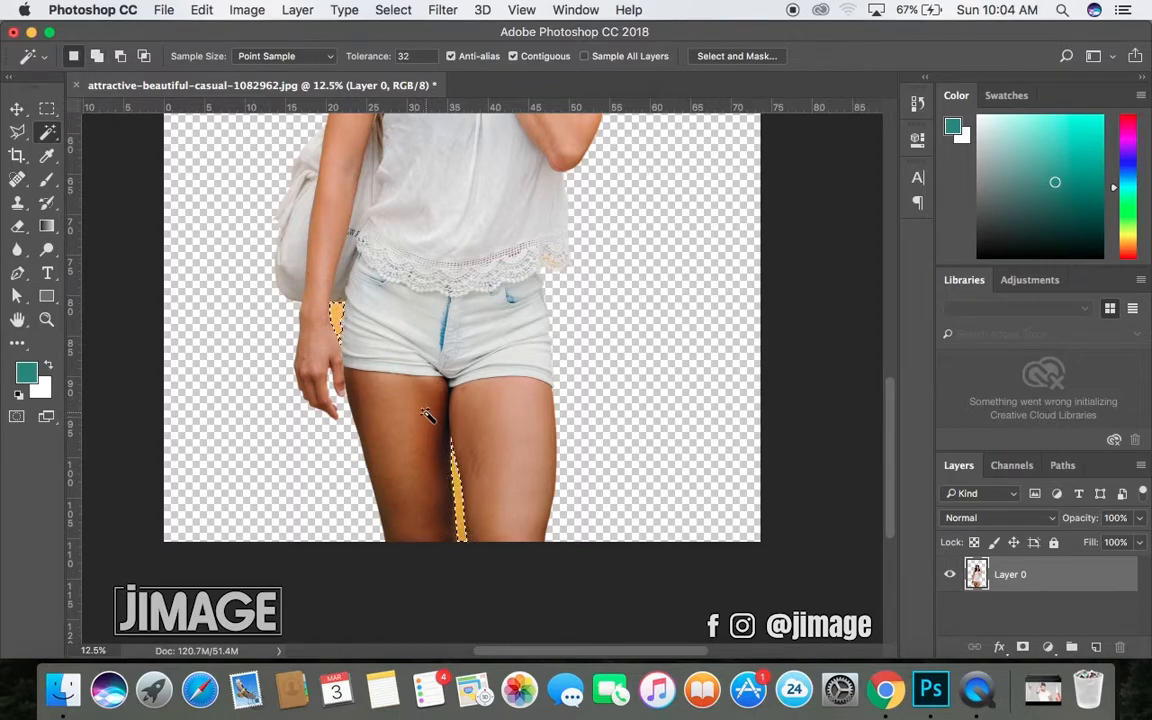
pyautogui.press('super+z')
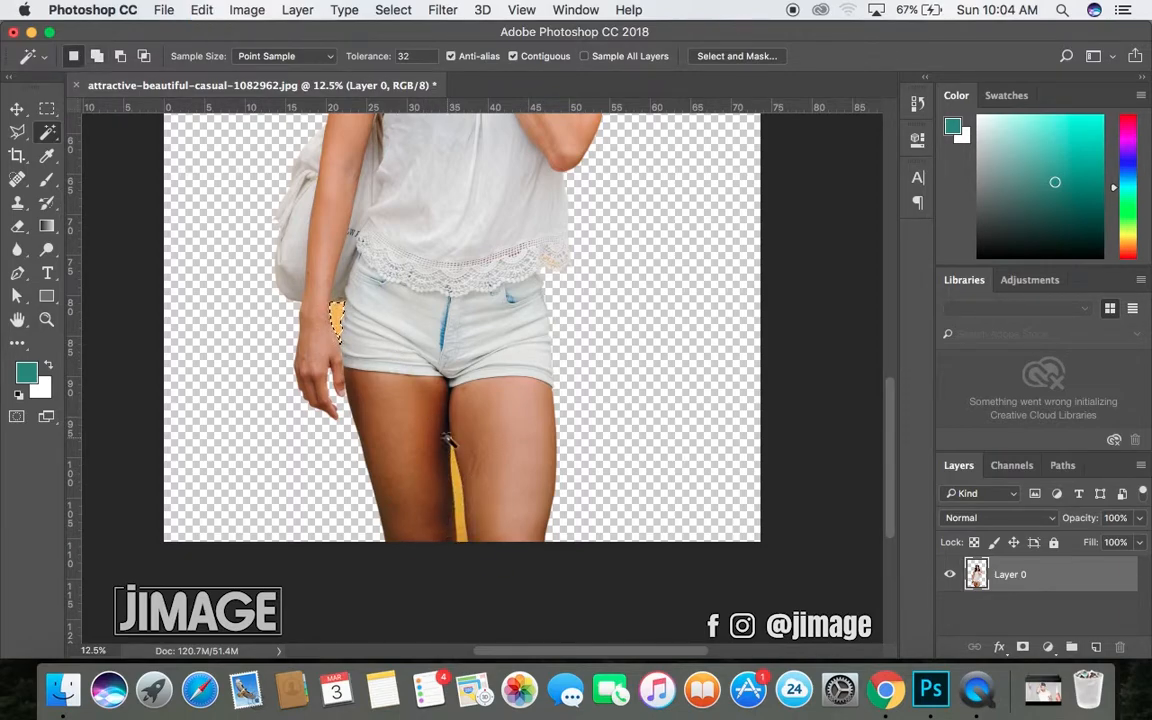
pyautogui.press('shift')
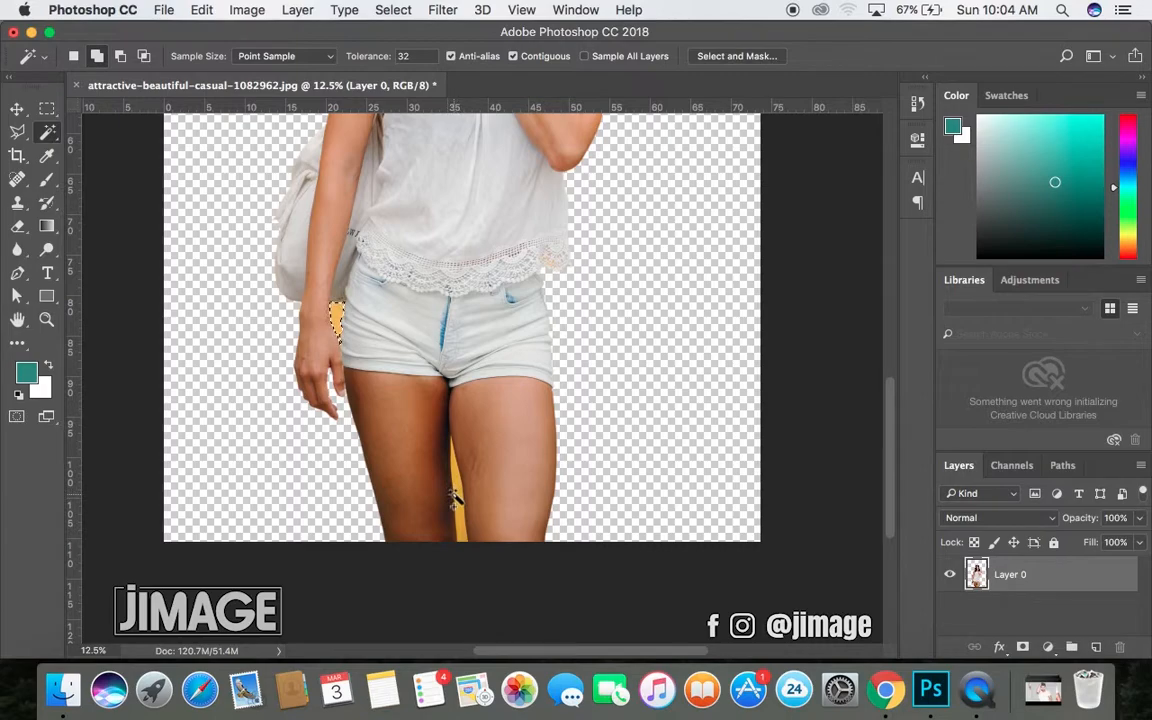
pyautogui.press('super+equal')
pyautogui.press('super+equal')
pyautogui.press('super+equal')
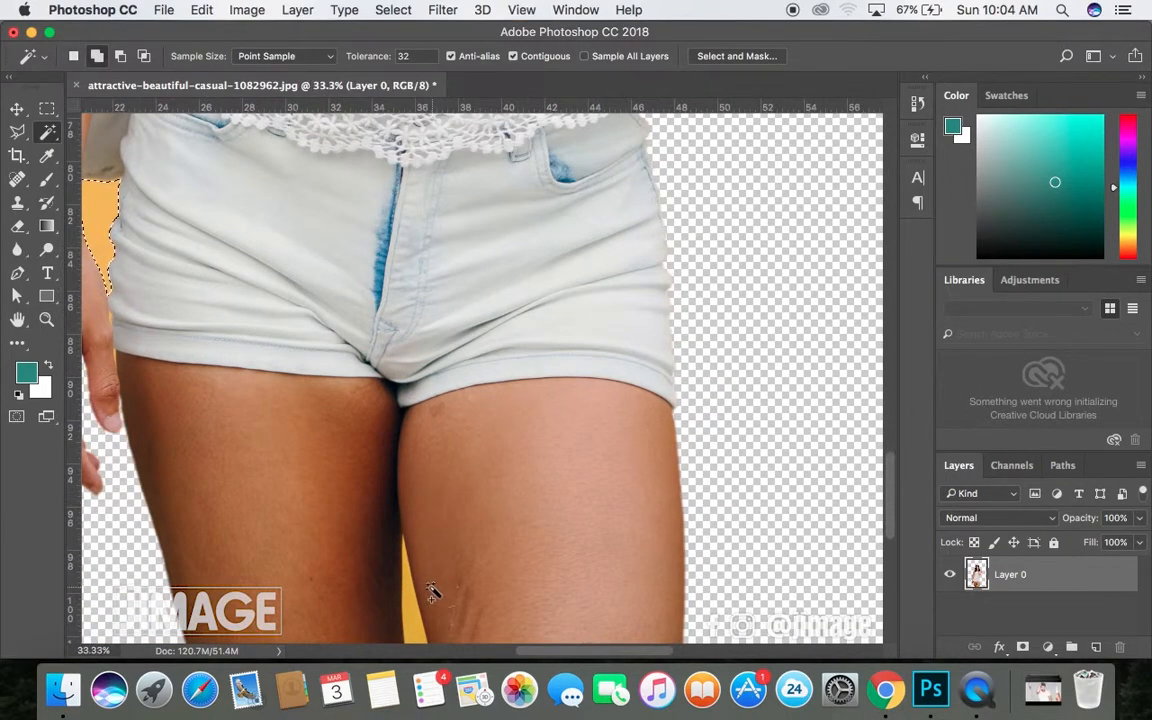
pyautogui.keyDown('shift'); pyautogui.click(411, 614); pyautogui.keyUp('shift')
# - Feather the selection of both orange patches by 3 pixels and delete the selected areas
pyautogui.press('super+minus')
pyautogui.press('super+minus')
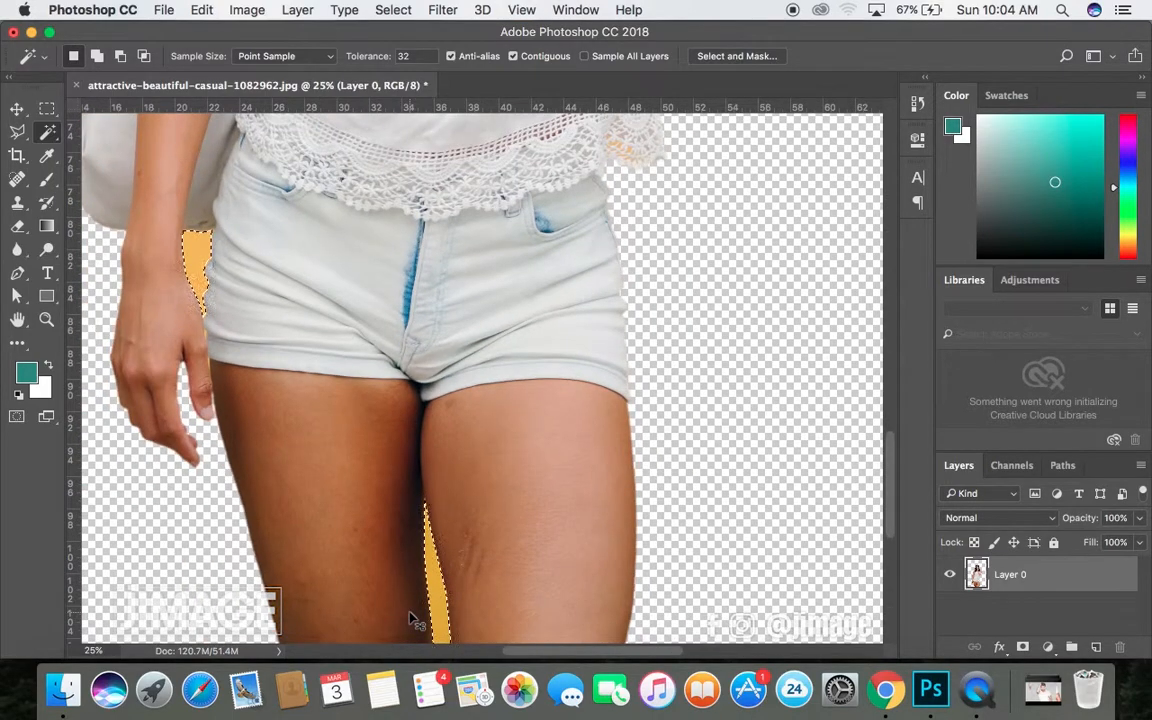
pyautogui.rightClick(456, 560)
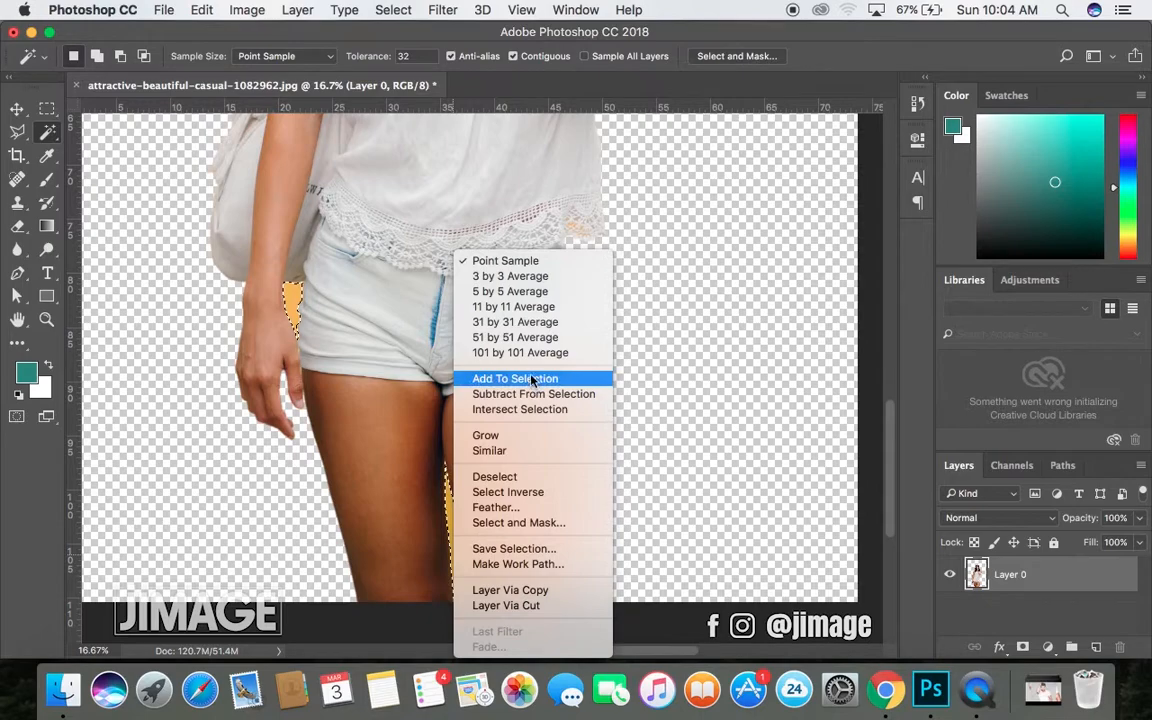
pyautogui.click(510, 509)
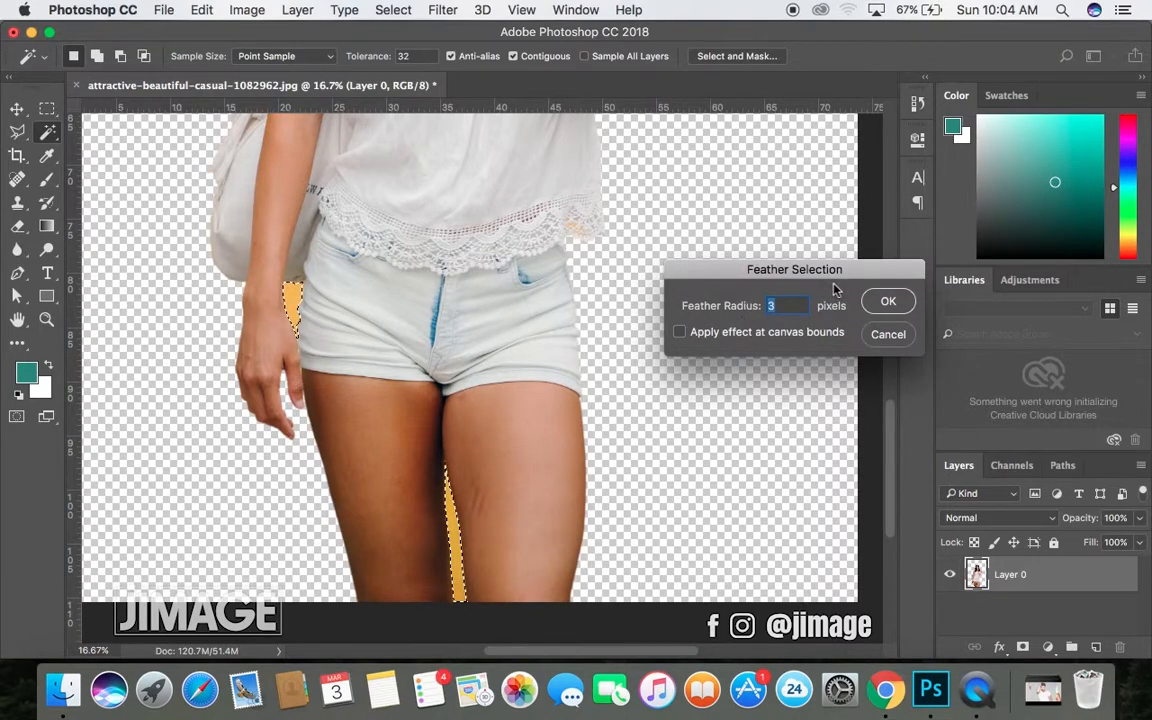
pyautogui.click(862, 305)
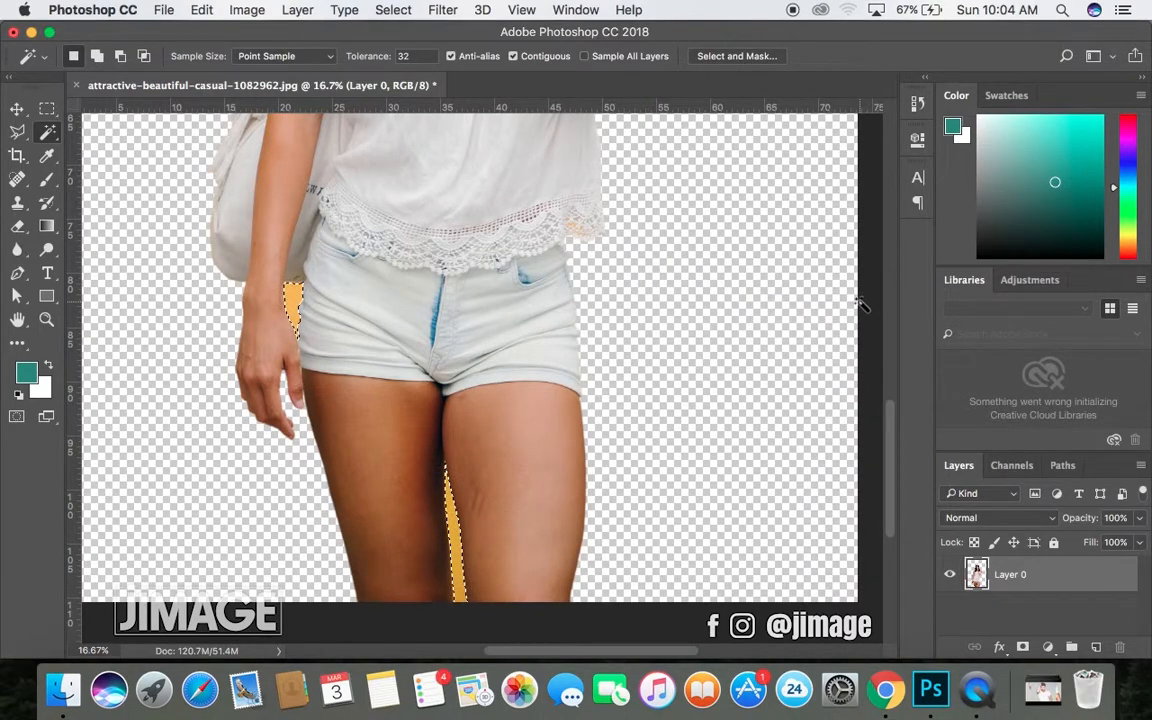
# - Examine the cut-out body and the edges of the hair for remaining orange background
pyautogui.scroll(10, 727, 157)
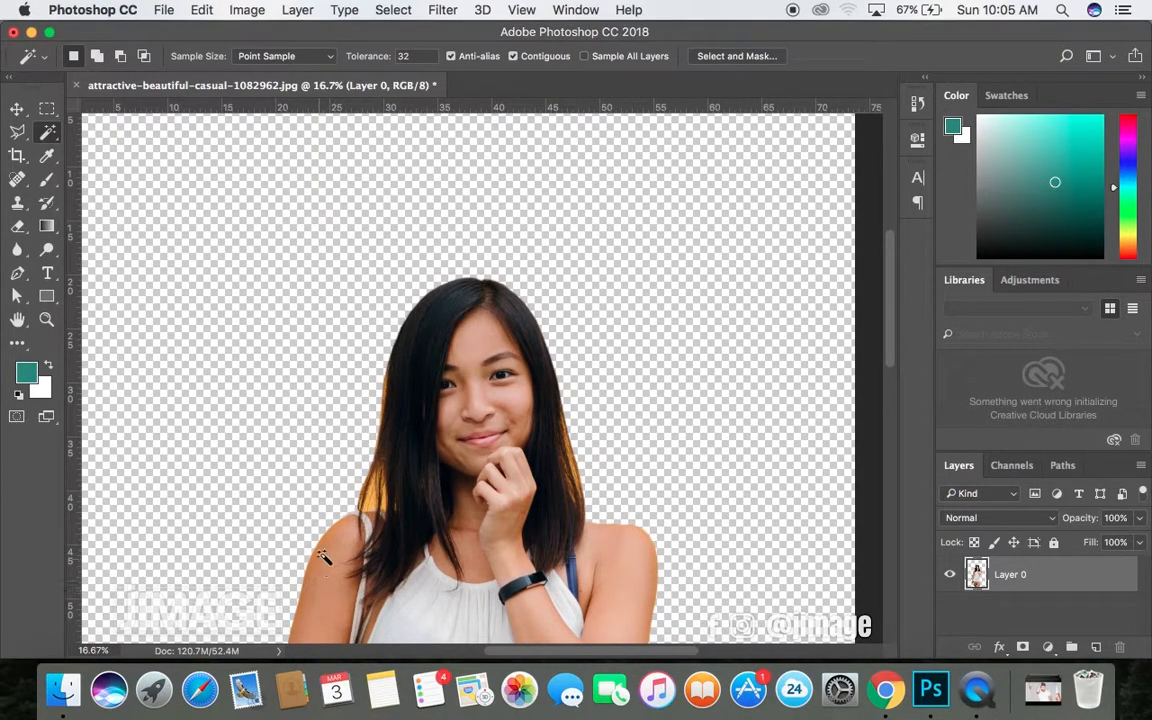
pyautogui.scroll(-10, 617, 563)
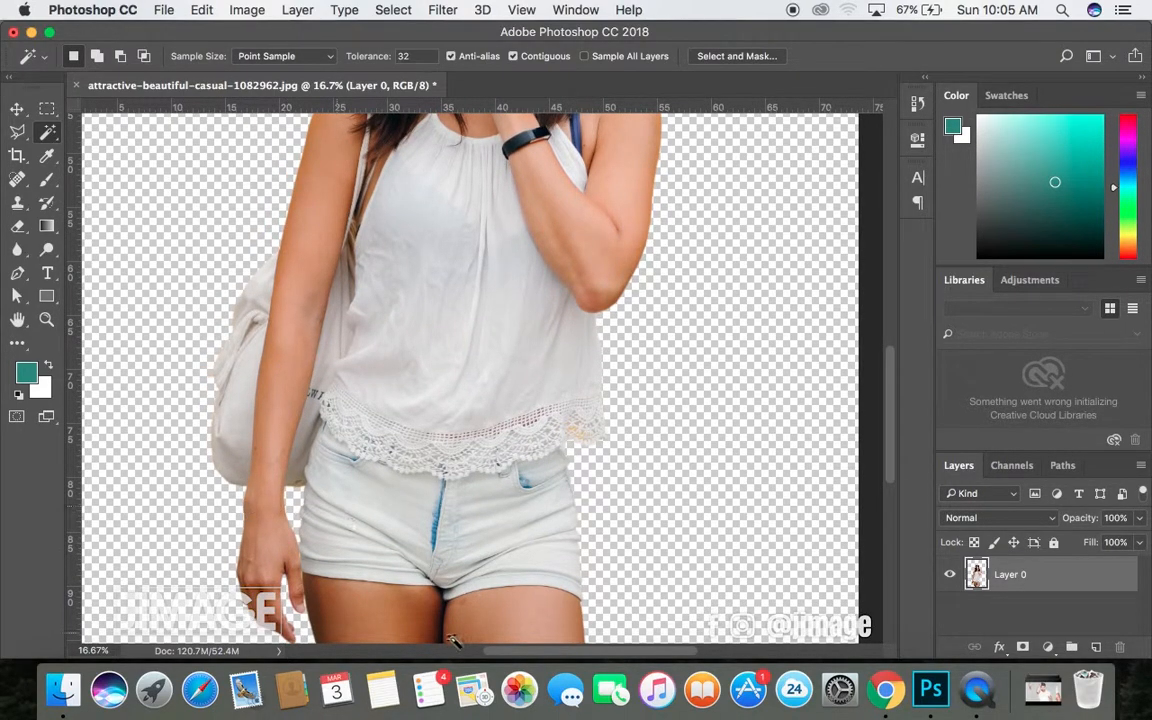
pyautogui.scroll(10, 488, 633)
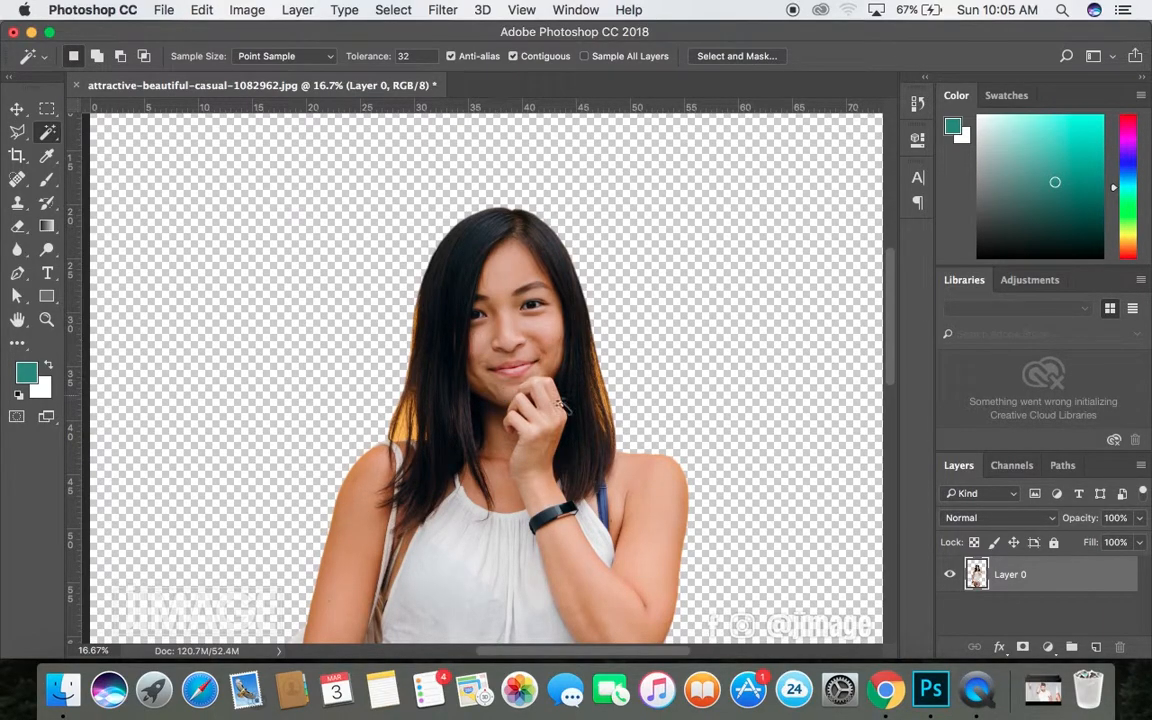
pyautogui.press('super+equal')
pyautogui.press('super+equal')
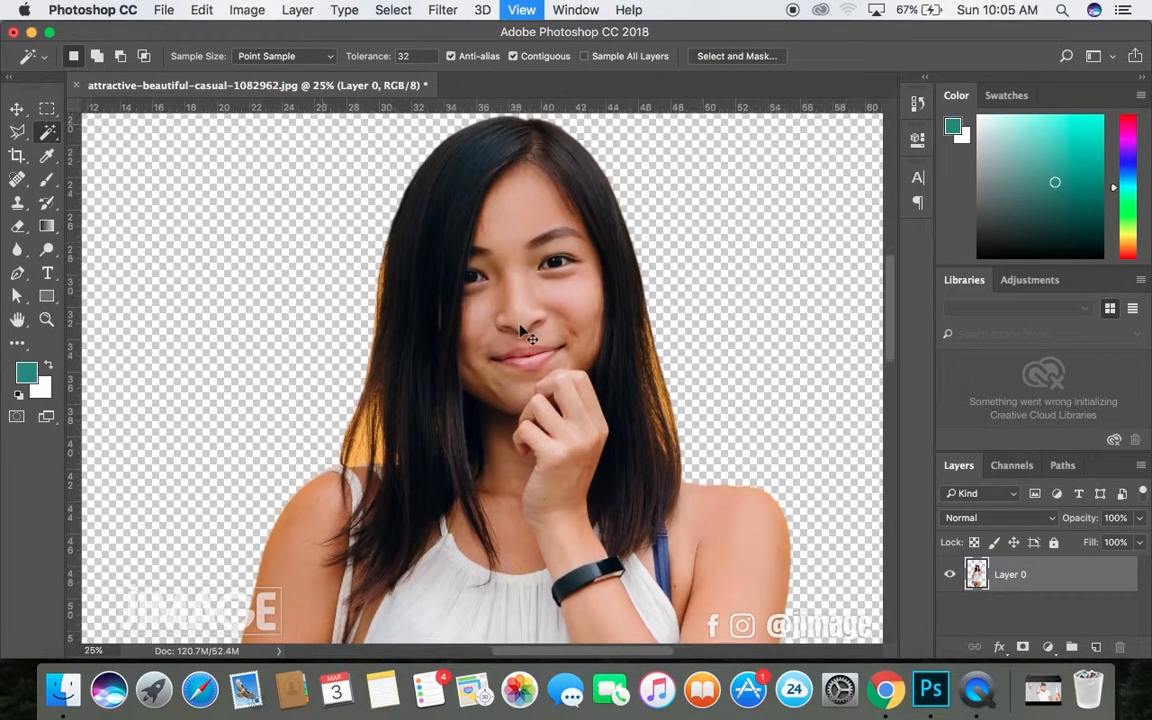
pyautogui.scroll(5, 368, 220)
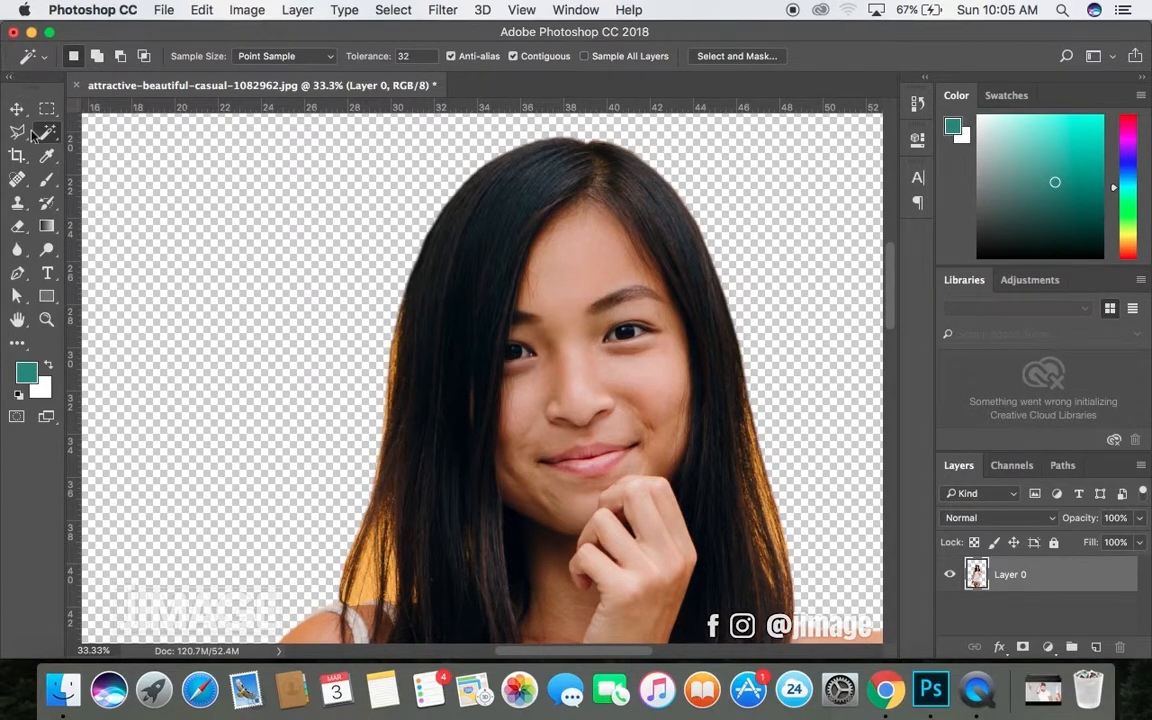
# - Activate the Clone Stamp tool and set its brush size to 300 px
pyautogui.click(16, 205)
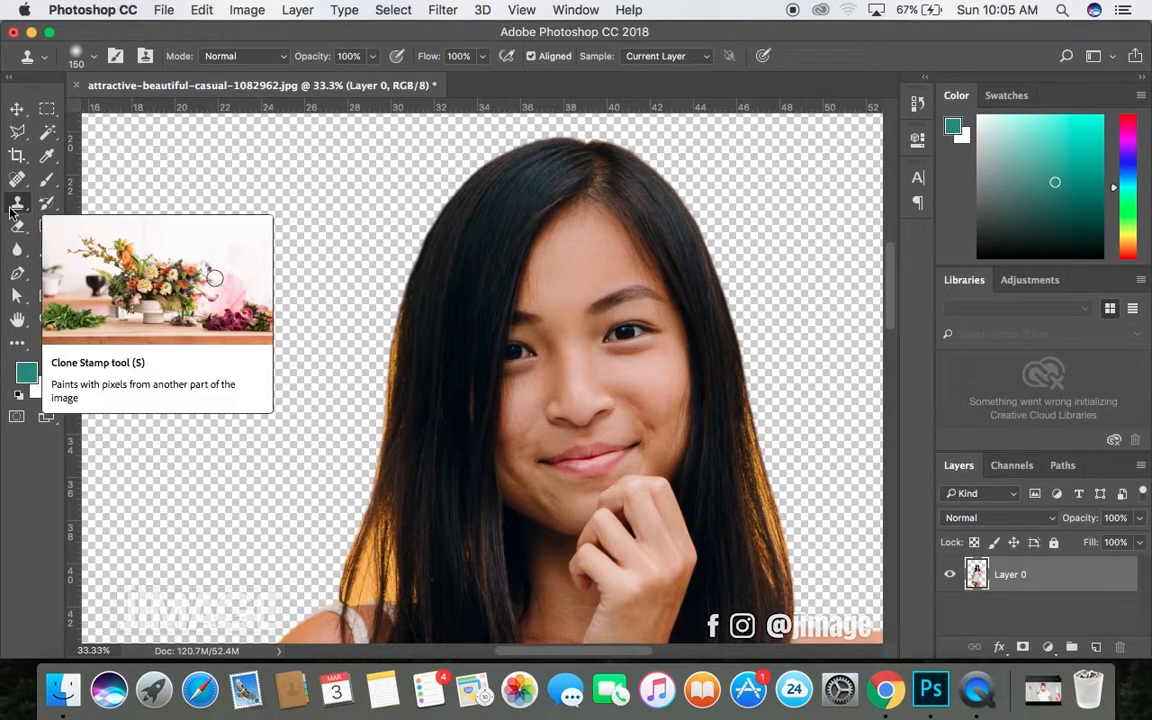
pyautogui.rightClick(18, 207)
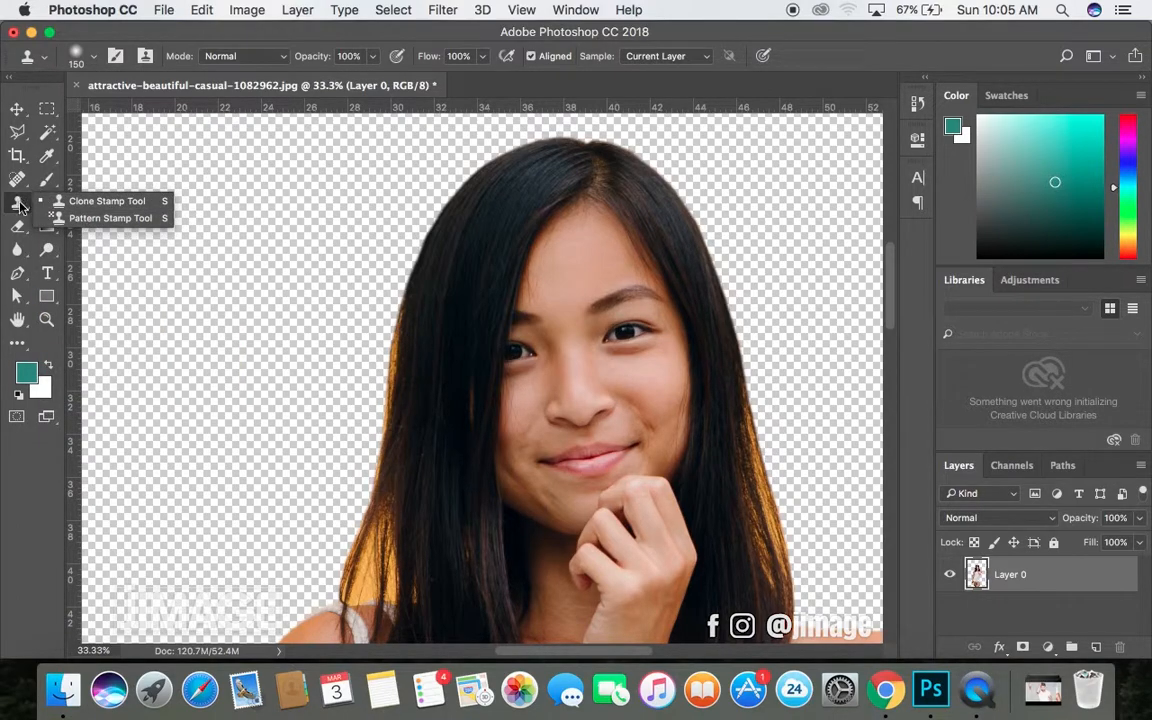
pyautogui.click(17, 207)
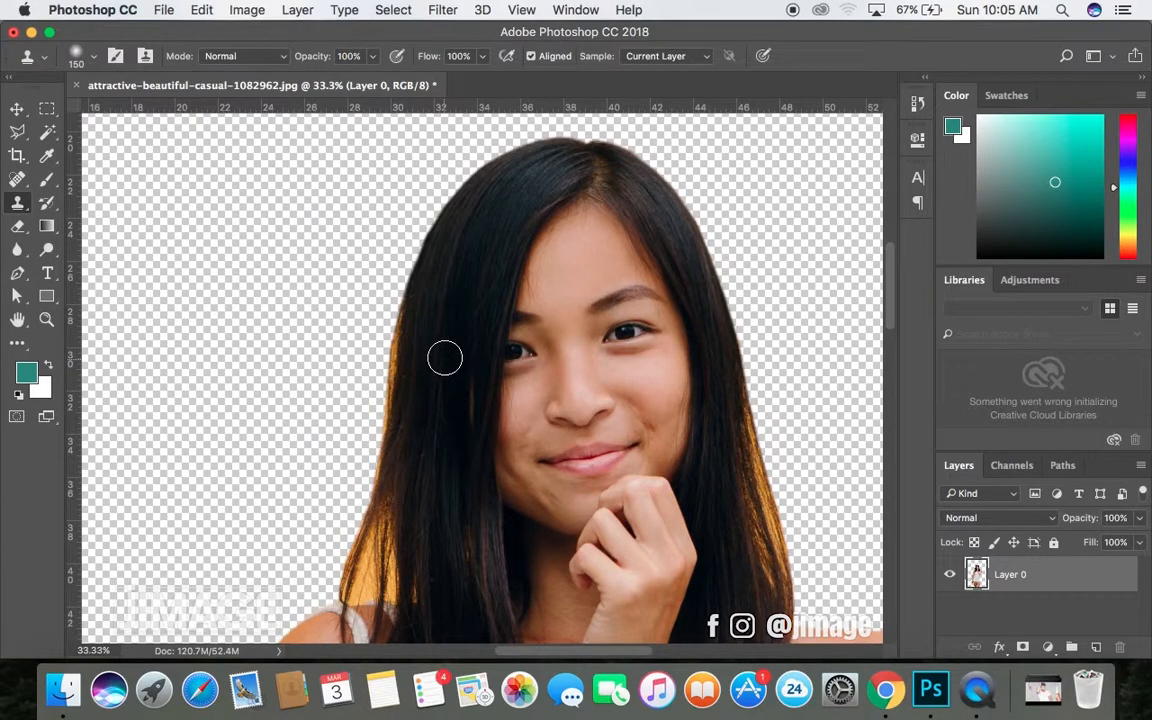
pyautogui.keyDown('alt'); pyautogui.click(621, 334); pyautogui.keyUp('alt')
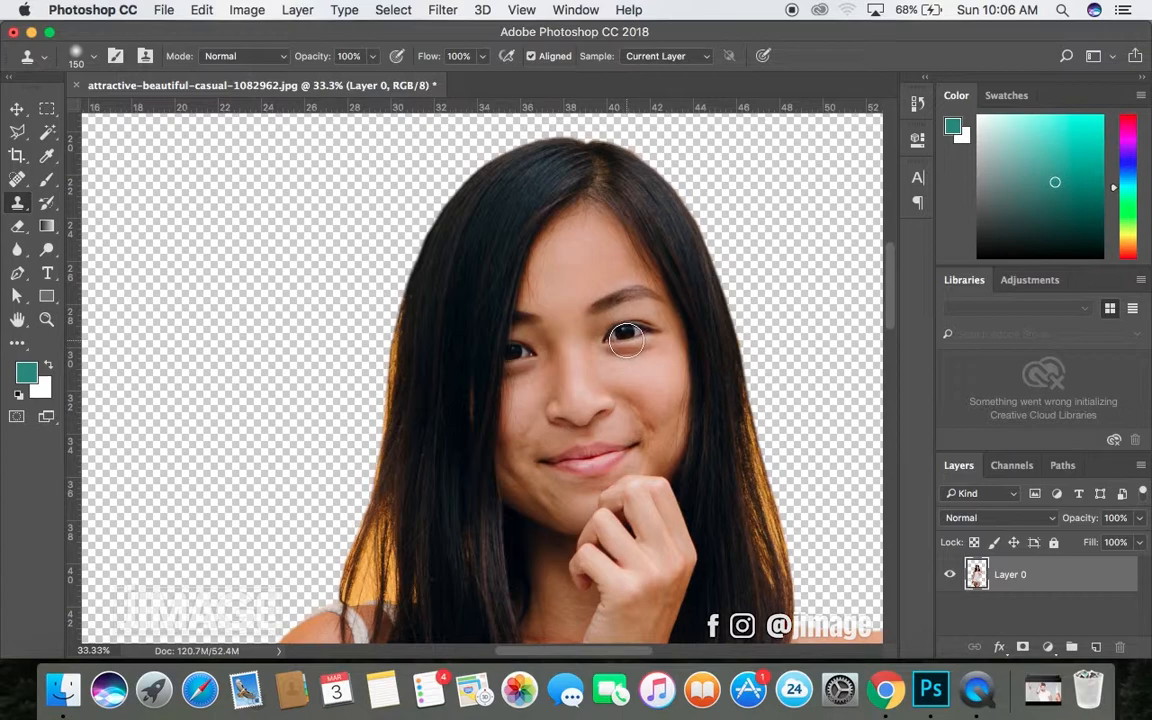
pyautogui.press(']')
pyautogui.press(']')
pyautogui.press(']')
pyautogui.press(']')
pyautogui.press(']')
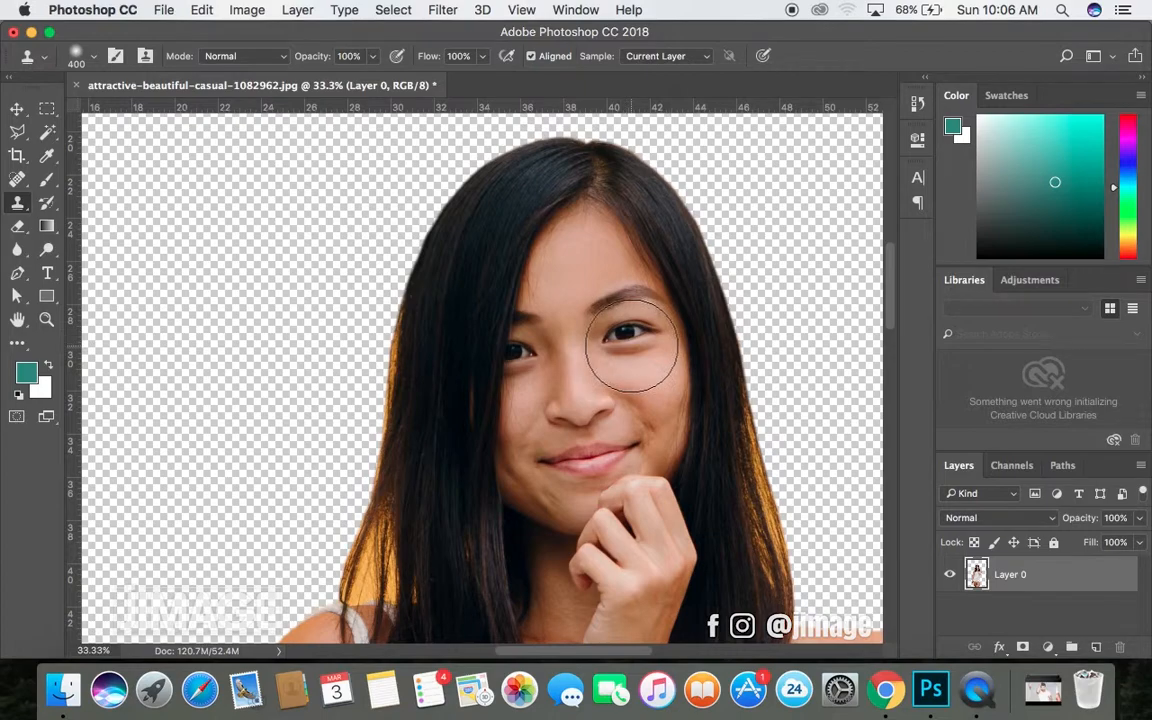
pyautogui.press('[')
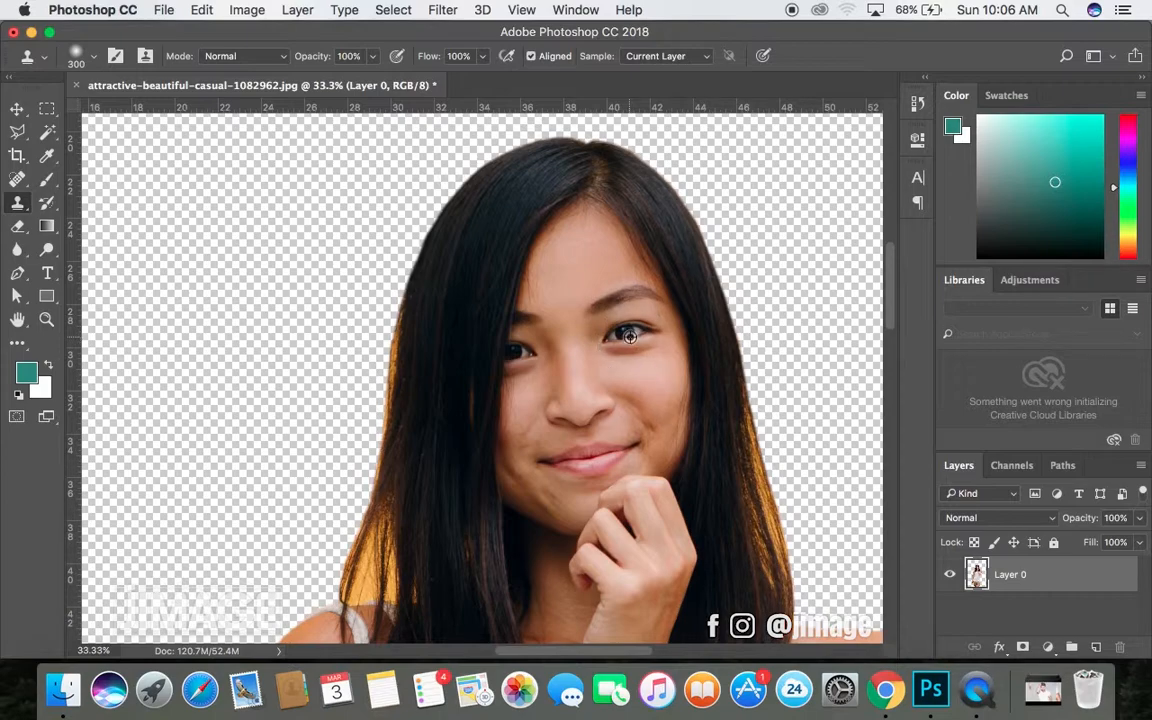
# - Try cloning the woman's eye onto her forehead, and undo the stamp
pyautogui.keyDown('alt'); pyautogui.click(630, 337); pyautogui.keyUp('alt')
pyautogui.click(574, 252)
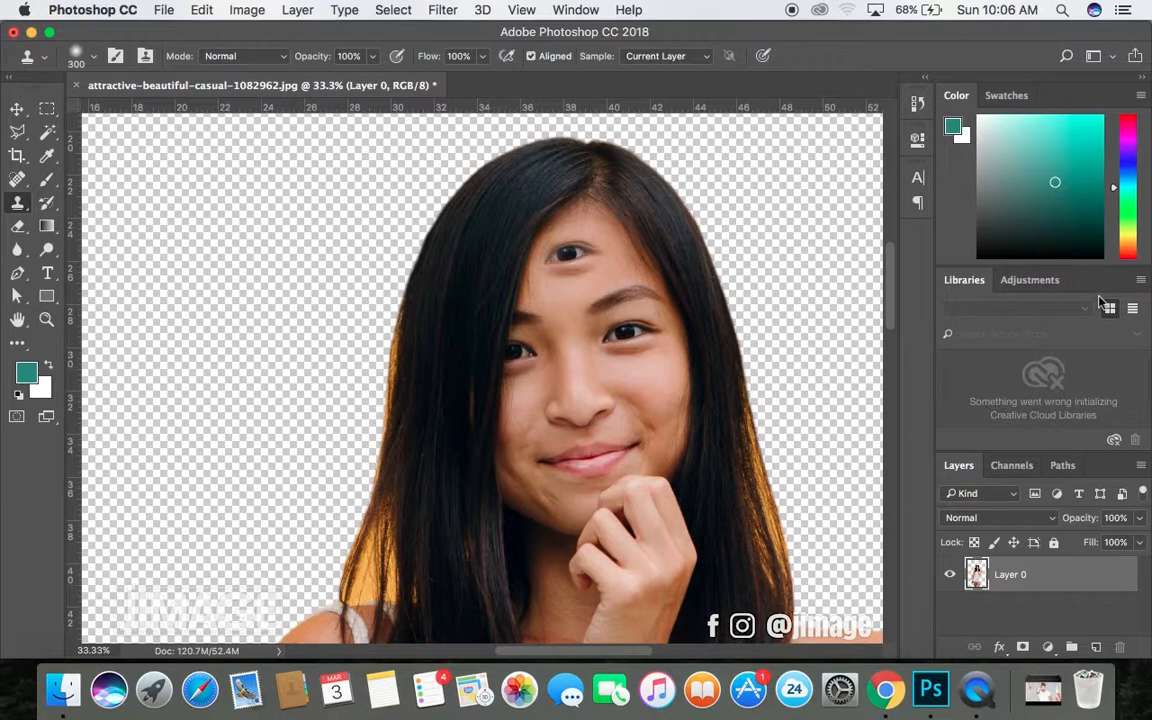
pyautogui.press('super+z')
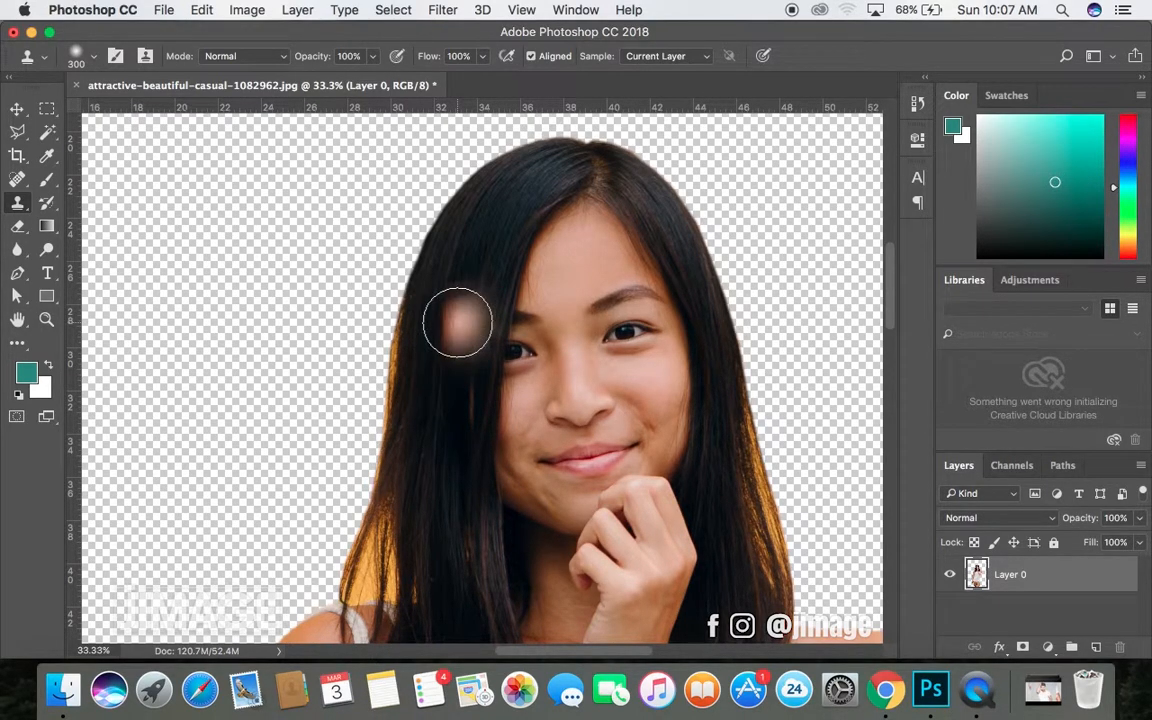
# - Try smaller and larger Clone Stamp brush sizes over the hair, ending at 200 px
pyautogui.press('[')
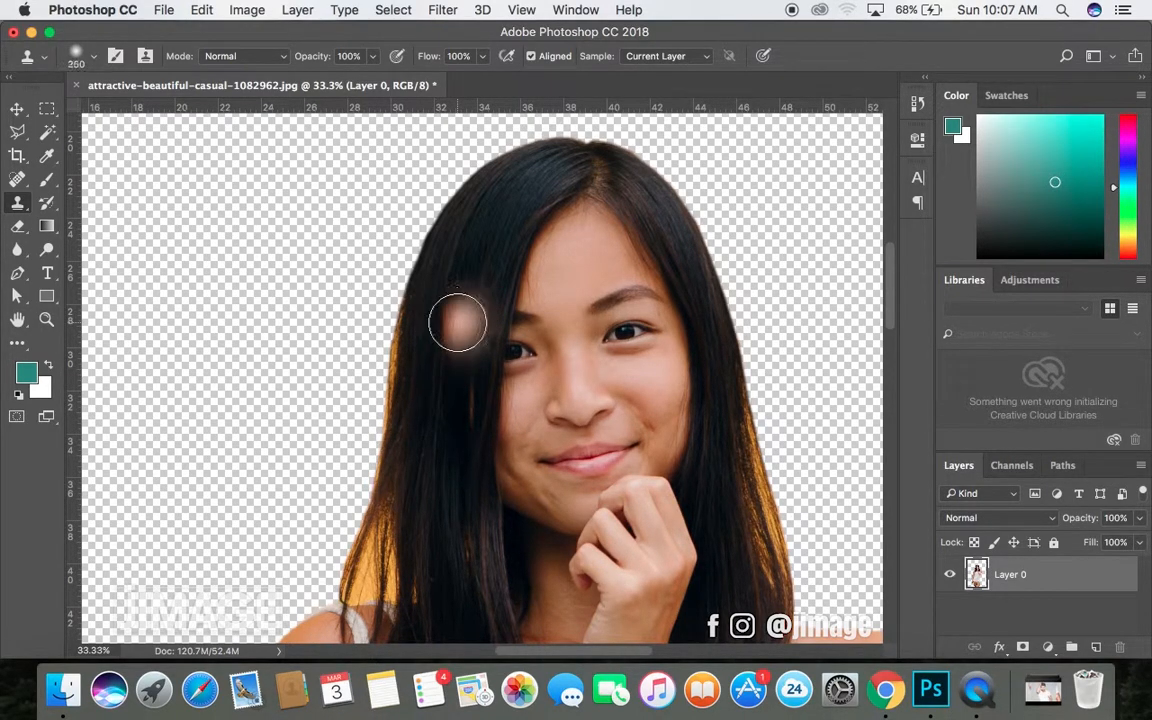
pyautogui.press('[')
pyautogui.press('[')
pyautogui.press('[')
pyautogui.press('[')
pyautogui.press('[')
pyautogui.press('[')
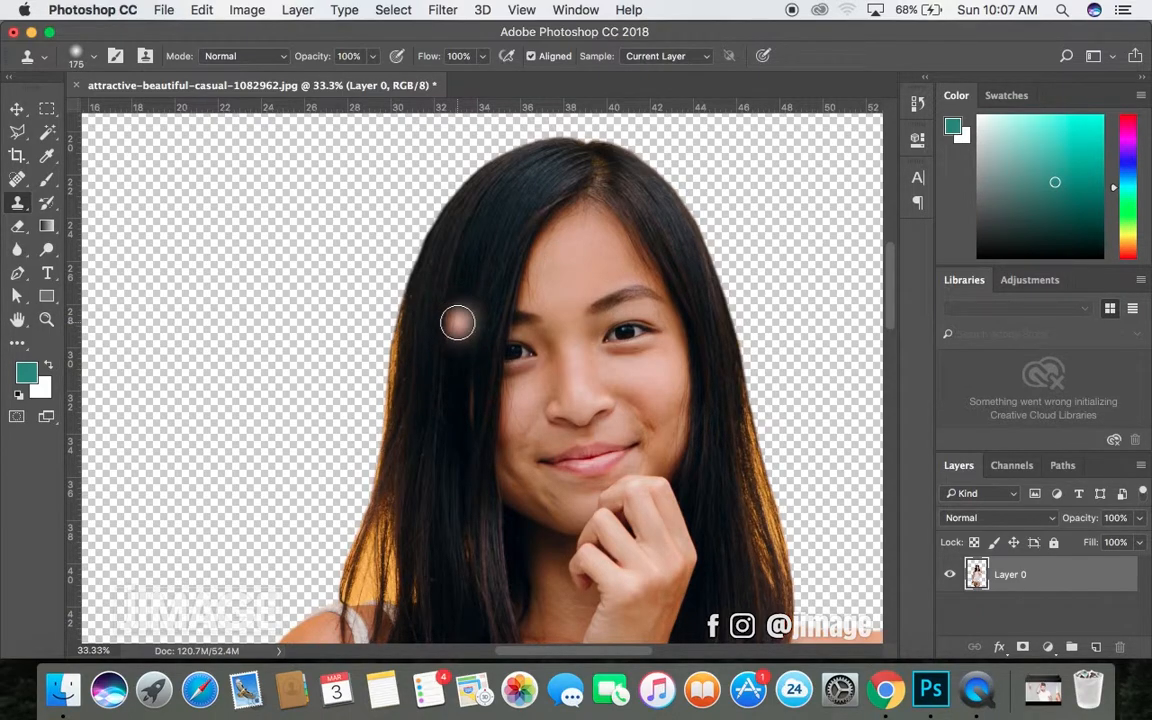
pyautogui.press(']')
pyautogui.press(']')
pyautogui.press(']')
pyautogui.press(']')
pyautogui.press(']')
pyautogui.press(']')
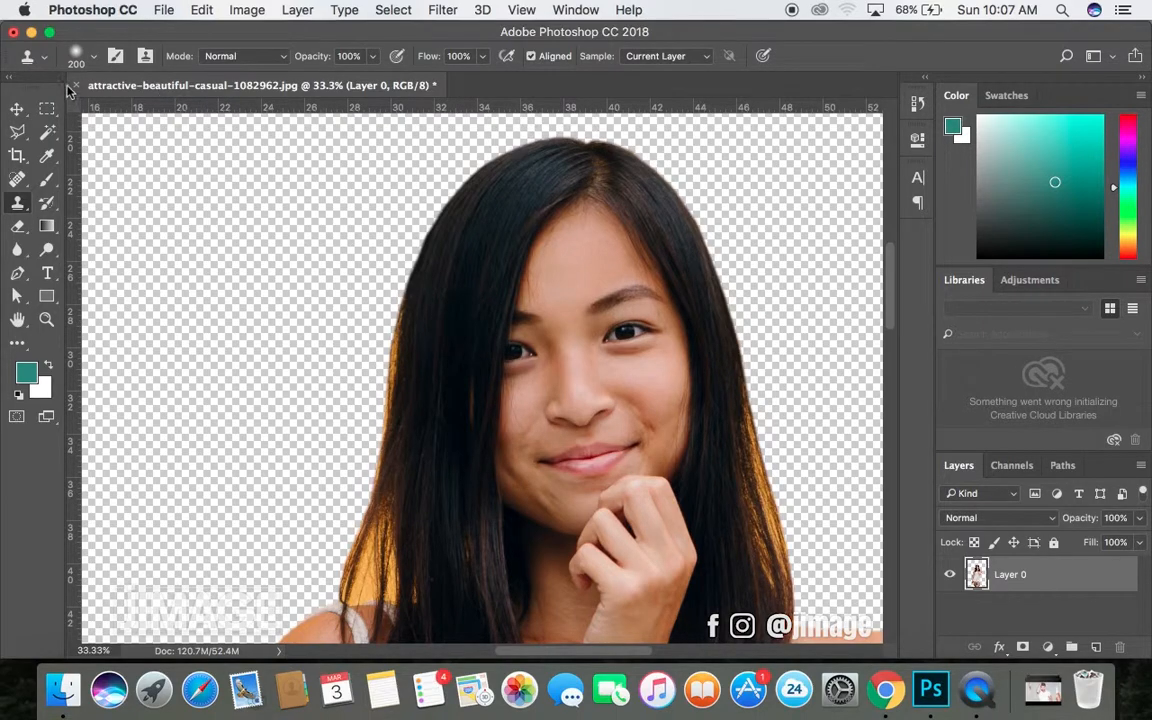
# - Set the Clone Stamp brush size to 124 px with the size slider in the brush settings
pyautogui.click(96, 60)
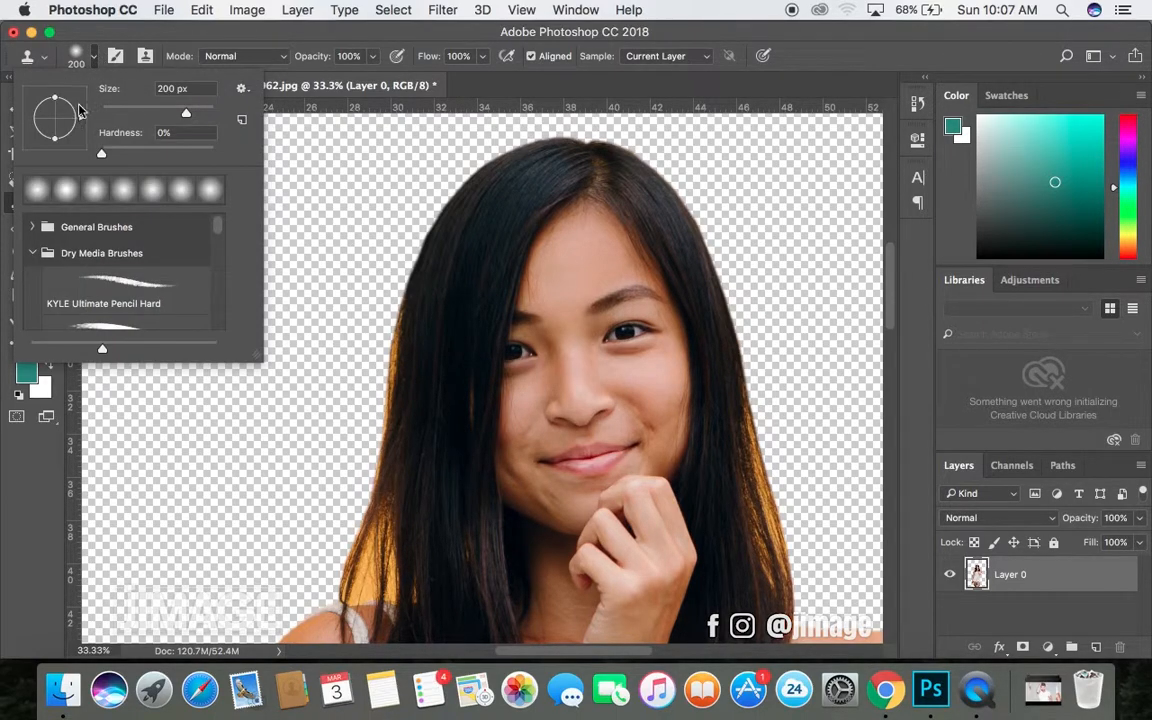
pyautogui.moveTo(184, 117)
pyautogui.mouseDown()
pyautogui.moveTo(106, 117)
pyautogui.moveTo(165, 120)
pyautogui.mouseUp()
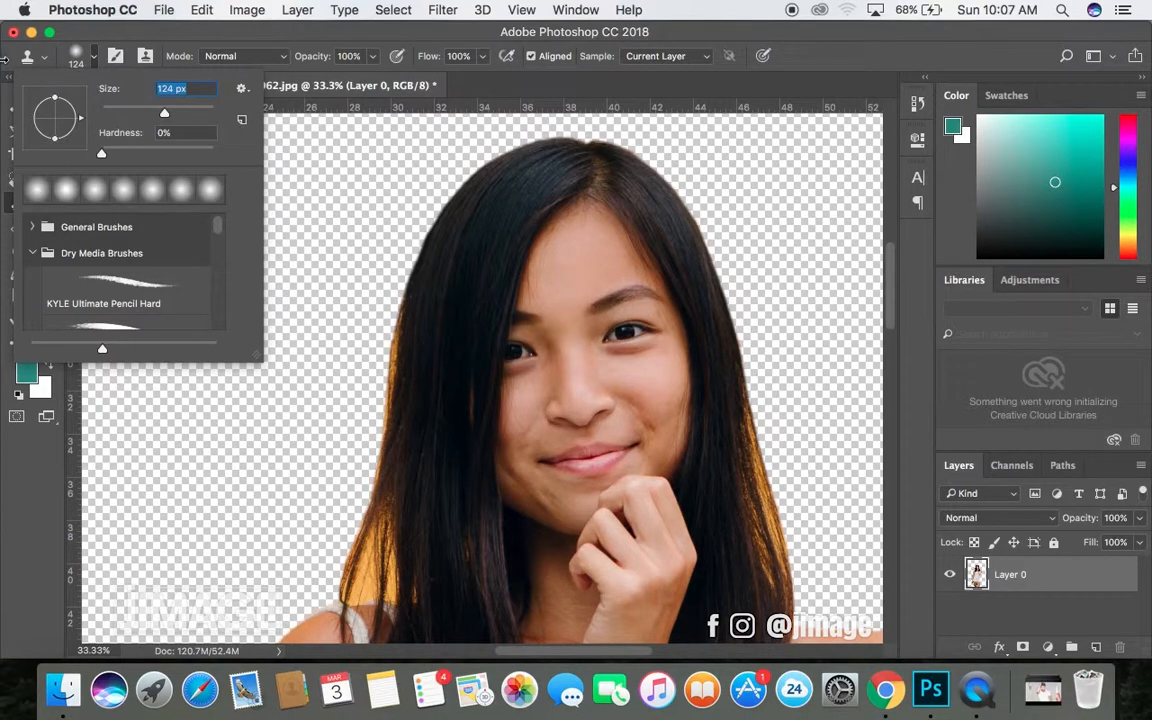
pyautogui.click(16, 61)
# - Try covering the orange fringe along the hair's left edge with cloned dark hair, and undo the strokes
pyautogui.keyDown('alt'); pyautogui.click(695, 472); pyautogui.keyUp('alt')
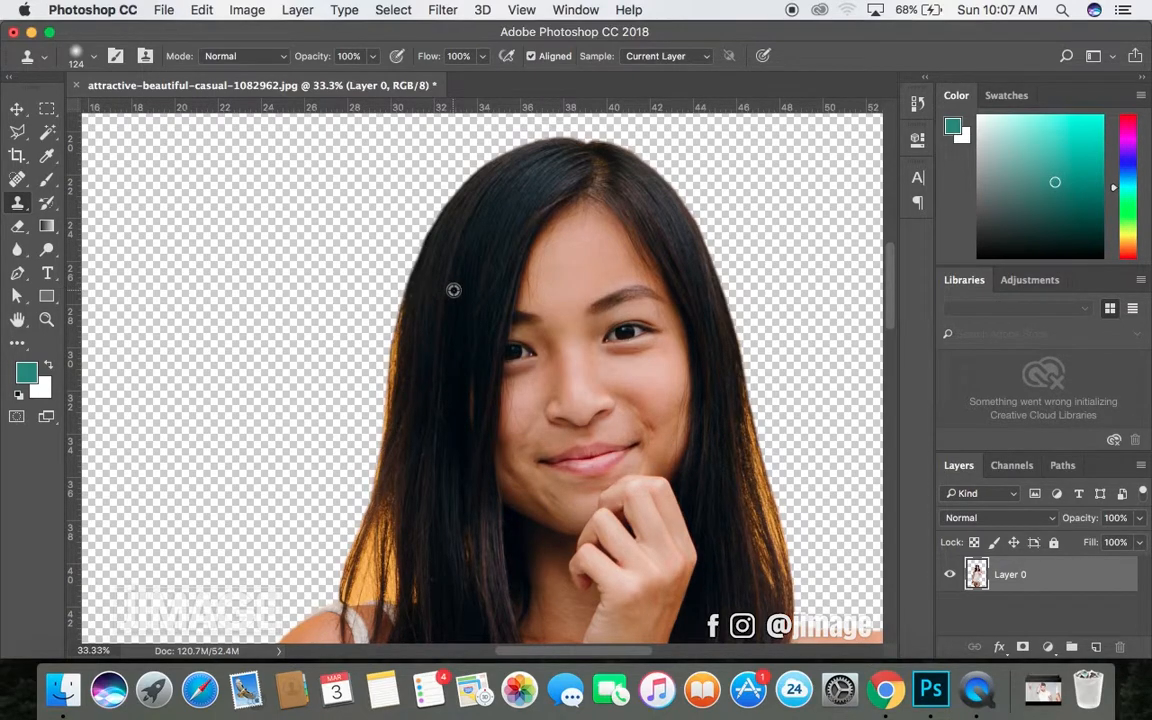
pyautogui.moveTo(415, 327)
pyautogui.mouseDown()
pyautogui.moveTo(398, 337)
pyautogui.moveTo(375, 517)
pyautogui.moveTo(372, 330)
pyautogui.moveTo(369, 491)
pyautogui.moveTo(378, 419)
pyautogui.moveTo(332, 430)
pyautogui.moveTo(429, 323)
pyautogui.mouseUp()
pyautogui.press('super+z')
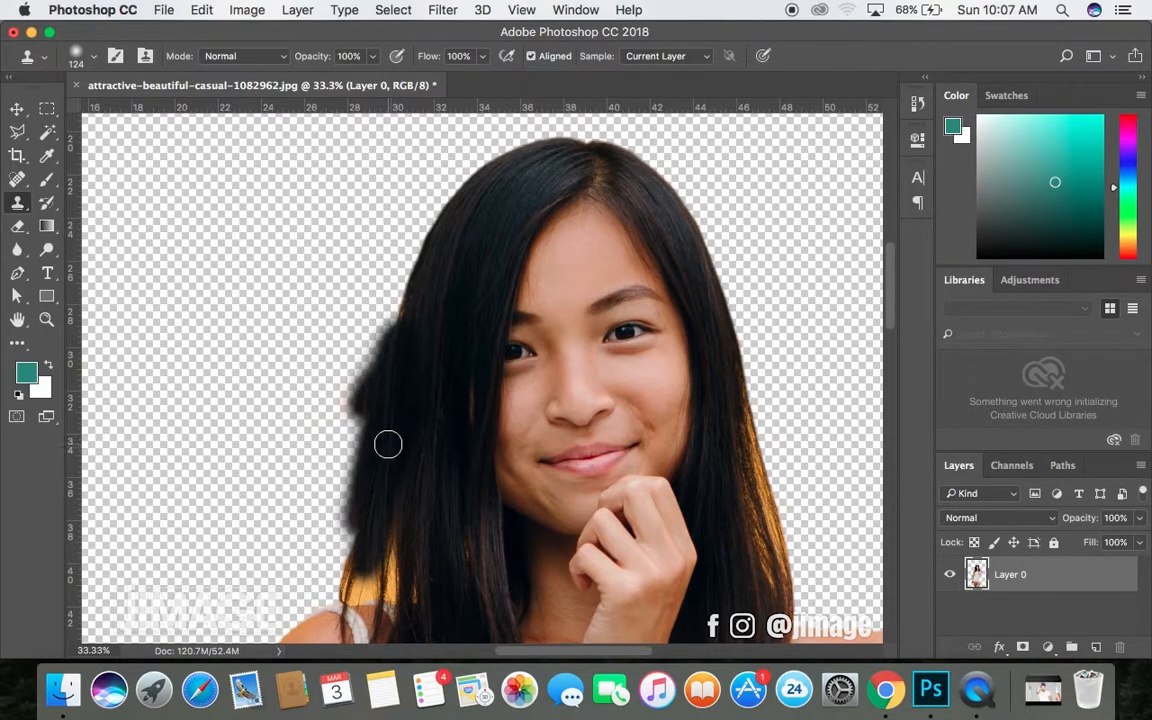
pyautogui.press('super+z')
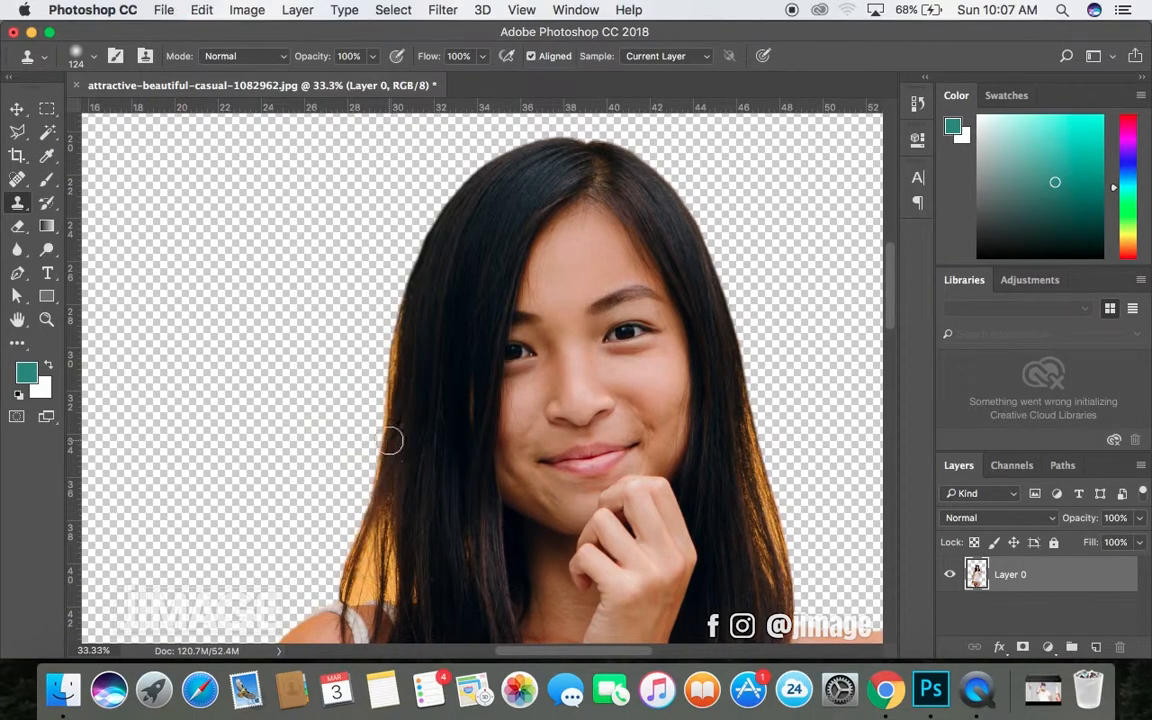
# - Load the outline of Layer 0 as a selection and return to the Clone Stamp tool
pyautogui.click(16, 108)
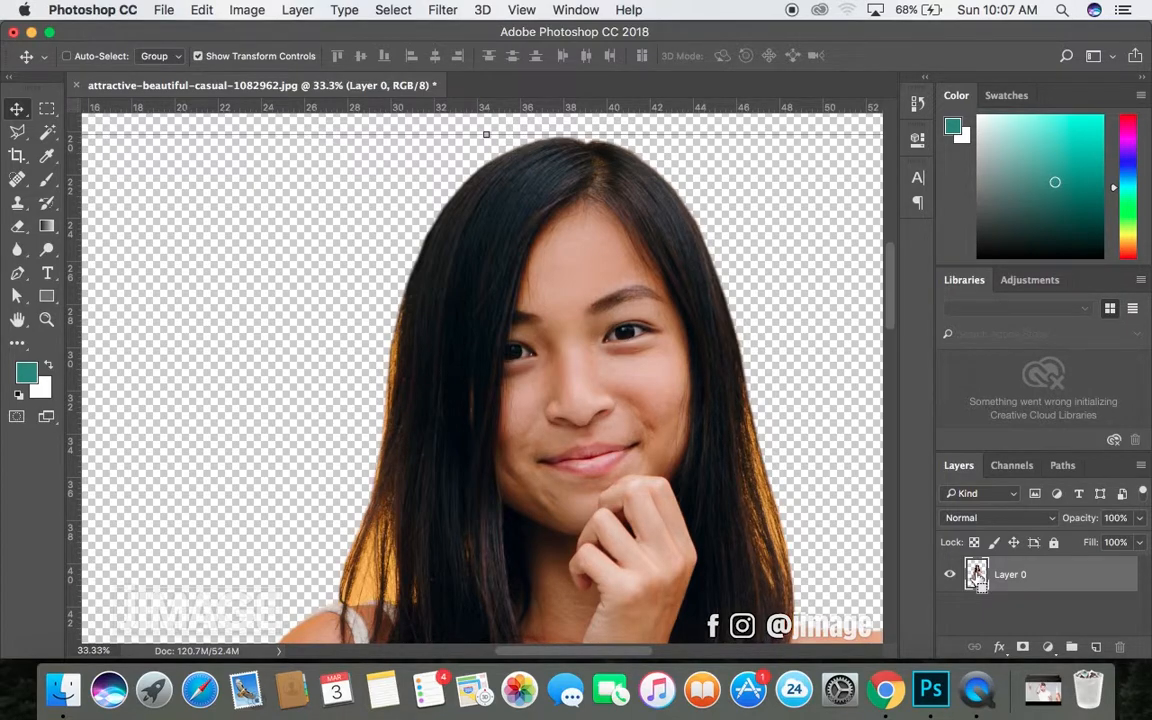
pyautogui.keyDown('super'); pyautogui.click(978, 578); pyautogui.keyUp('super')
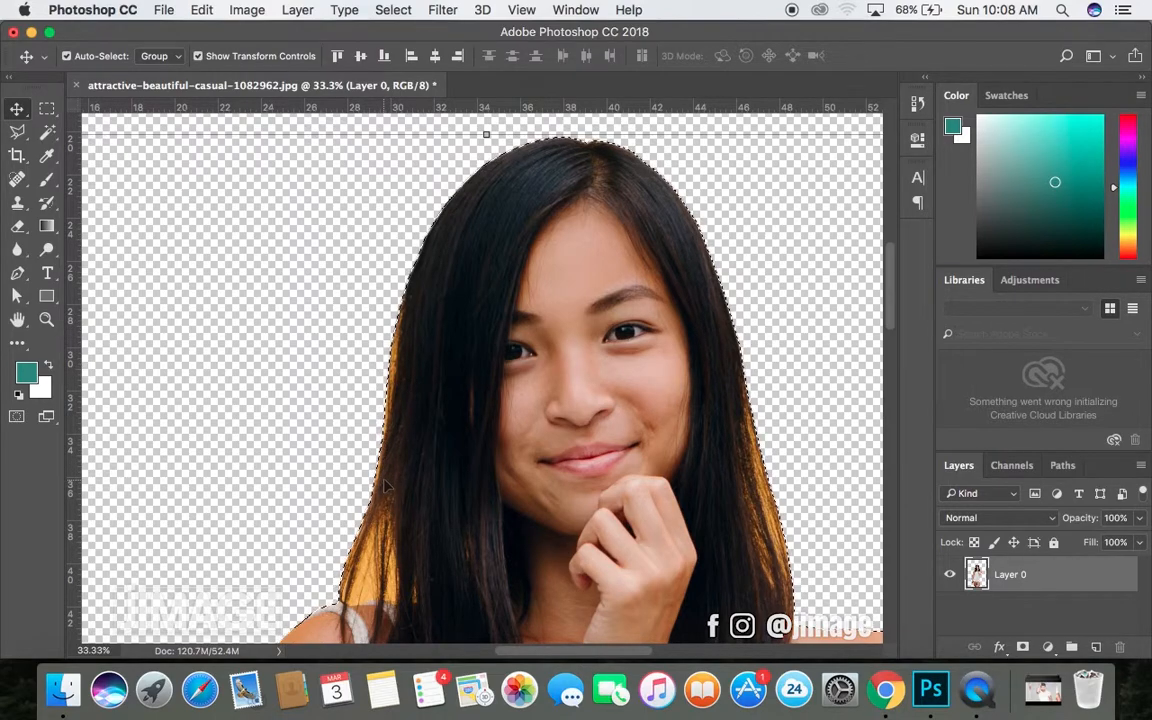
pyautogui.click(20, 206)
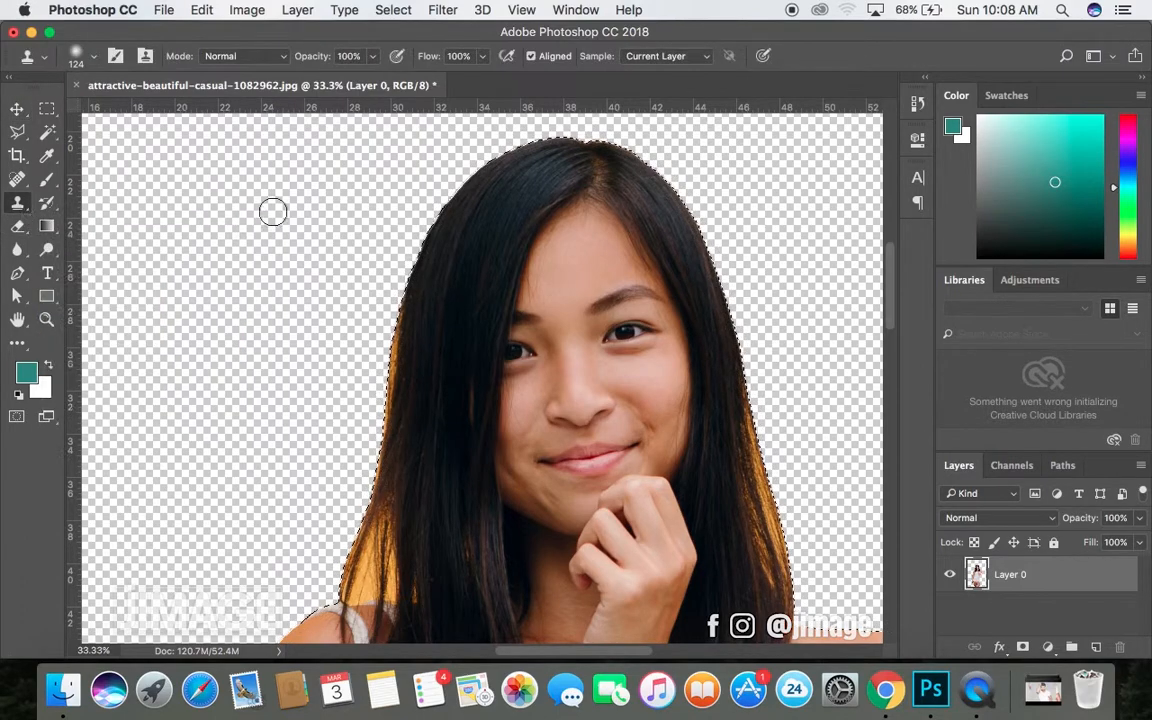
# - Clone dark hair over the orange fringe along the hair's left edge, from eye level down to the shoulder
pyautogui.keyDown('alt'); pyautogui.click(470, 271); pyautogui.keyUp('alt')
pyautogui.moveTo(404, 311)
pyautogui.mouseDown()
pyautogui.moveTo(381, 481)
pyautogui.moveTo(407, 361)
pyautogui.moveTo(422, 376)
pyautogui.moveTo(455, 296)
pyautogui.moveTo(355, 578)
pyautogui.moveTo(360, 549)
pyautogui.moveTo(356, 604)
pyautogui.moveTo(396, 555)
pyautogui.mouseUp()
pyautogui.keyDown('alt'); pyautogui.click(455, 298); pyautogui.keyUp('alt')
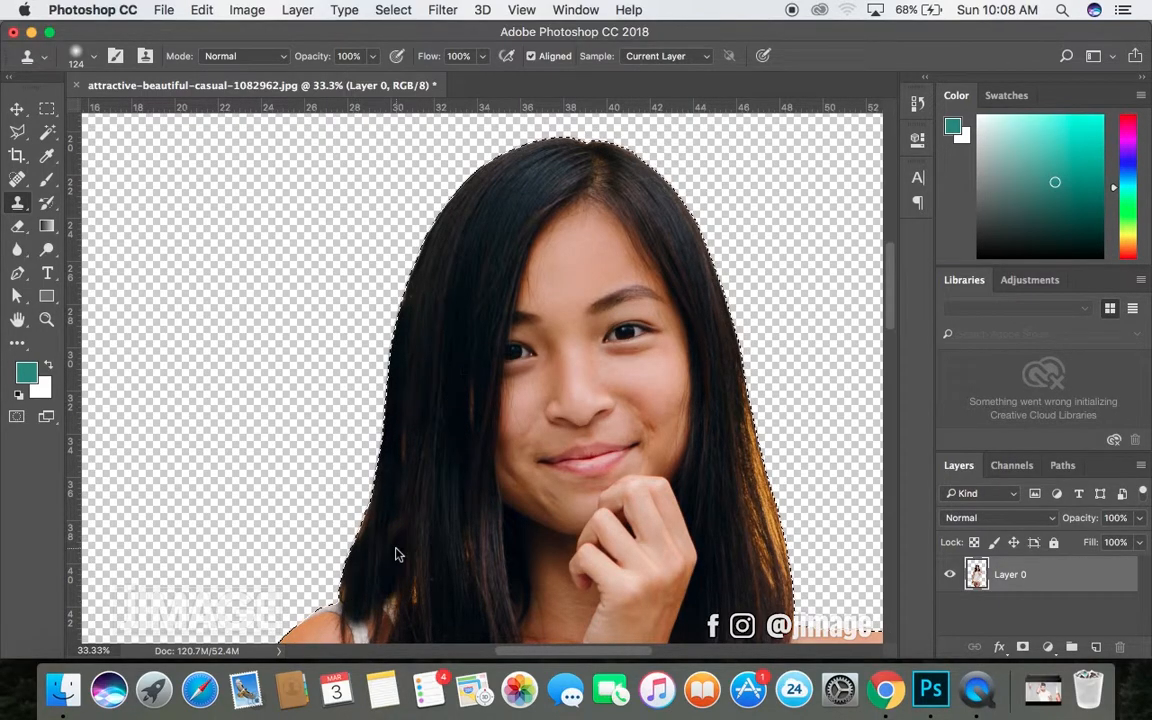
# - Clone dark hair over the lower left strands above the shoulder, and undo the last stroke
pyautogui.scroll(-5, 404, 533)
pyautogui.scroll(3, 381, 442)
pyautogui.hscroll(2, 388, 309)
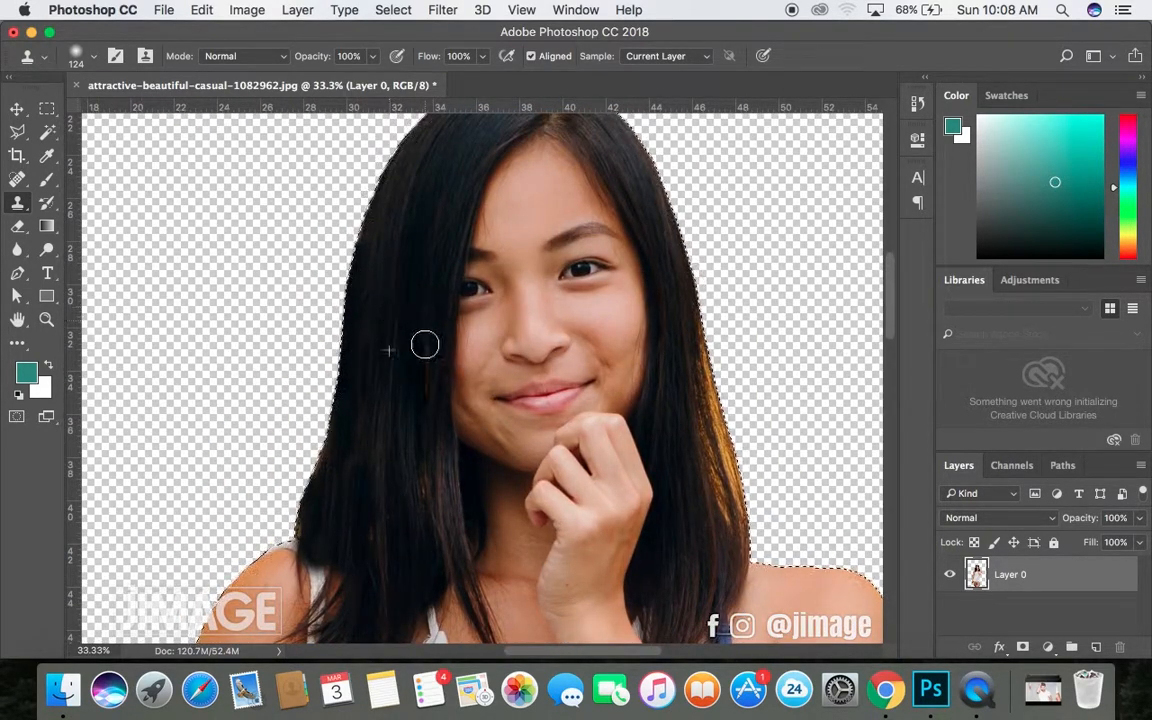
pyautogui.keyDown('alt'); pyautogui.click(413, 390); pyautogui.keyUp('alt')
pyautogui.moveTo(341, 529); pyautogui.dragTo(314, 597)
pyautogui.click(390, 457)
pyautogui.scroll(-5, 388, 458)
pyautogui.scroll(4, 388, 458)
pyautogui.press('super+z')
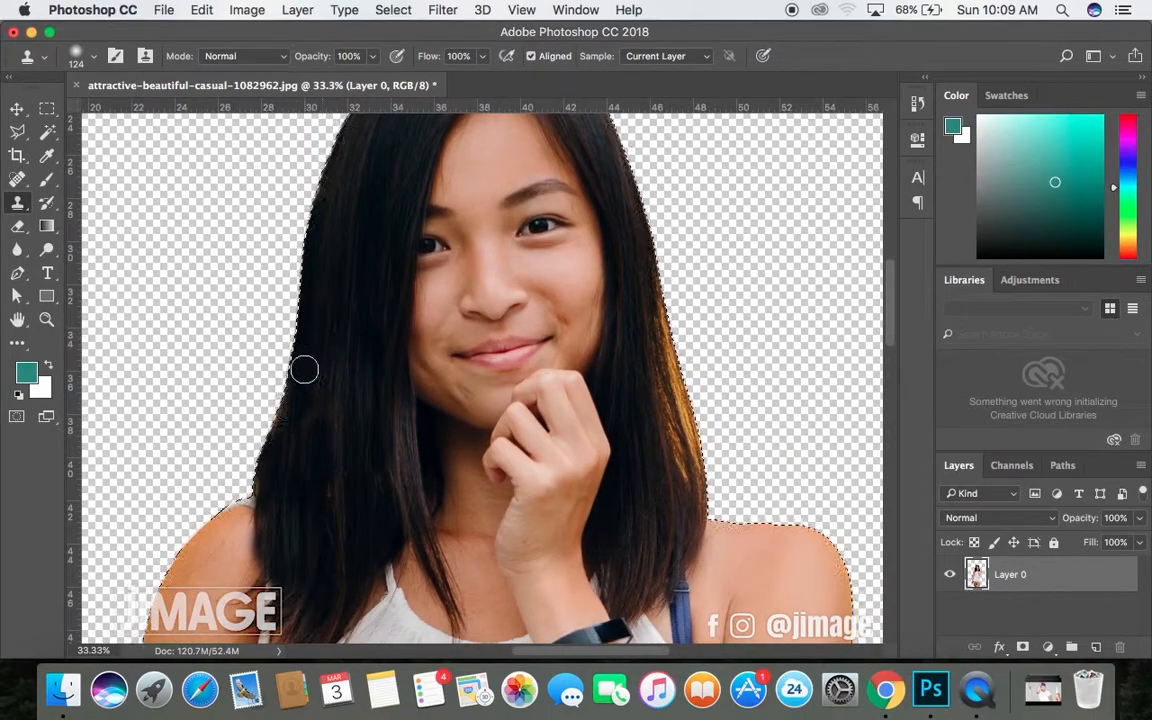
# - Clone dark hair over the orange fringe along the hair's right edge, down to the shoulder
pyautogui.scroll(4, 384, 514)
pyautogui.hscroll(2, 384, 514)
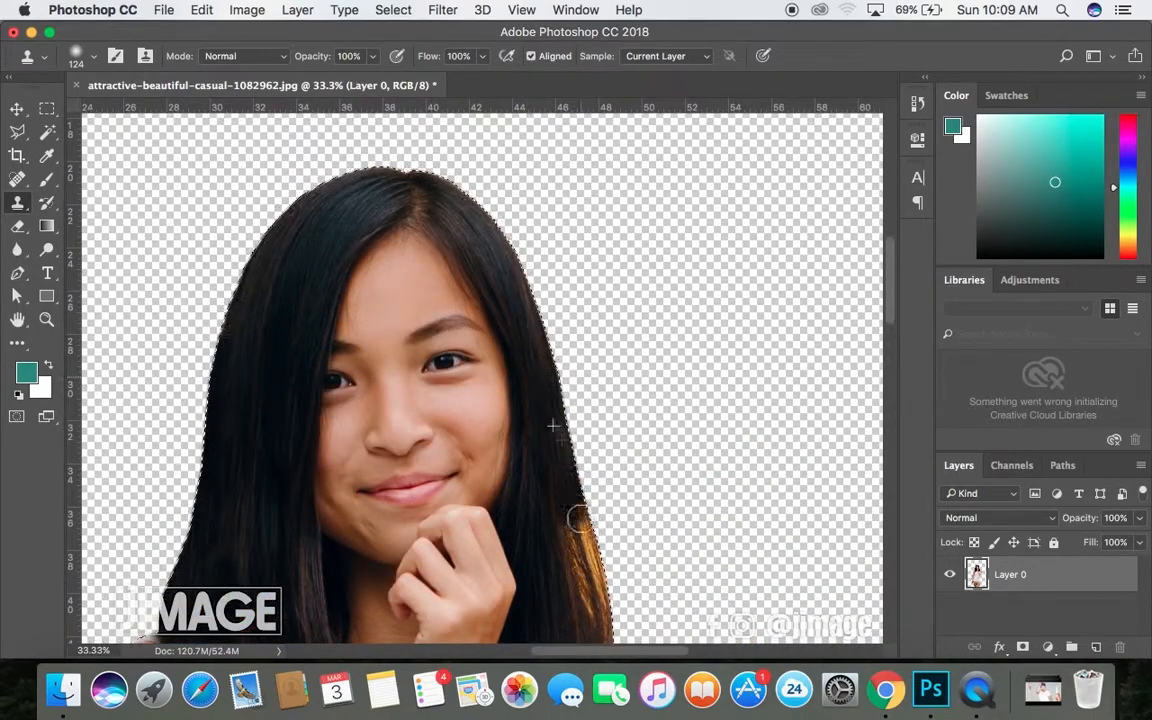
pyautogui.scroll(-8, 556, 420)
pyautogui.scroll(5, 515, 260)
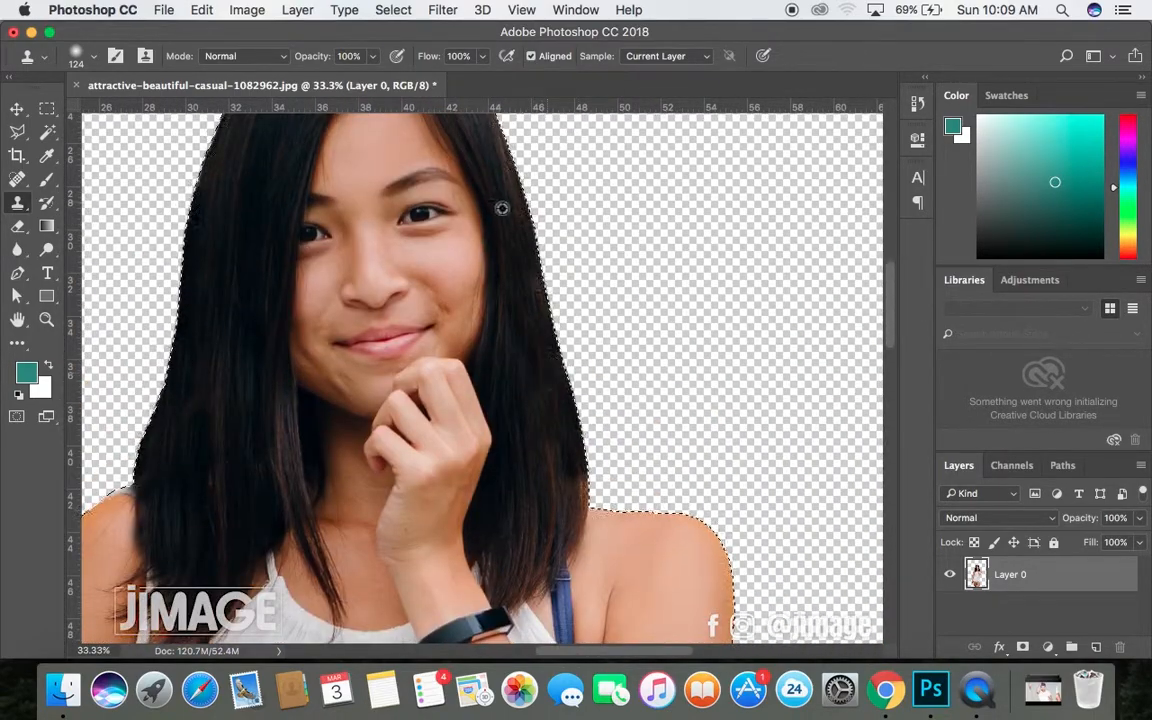
# - Touch up the hair's upper left edge and its right edge from the crown down with cloned dark hair, and clear the selection
pyautogui.scroll(5, 375, 375)
pyautogui.hscroll(-4, 375, 375)
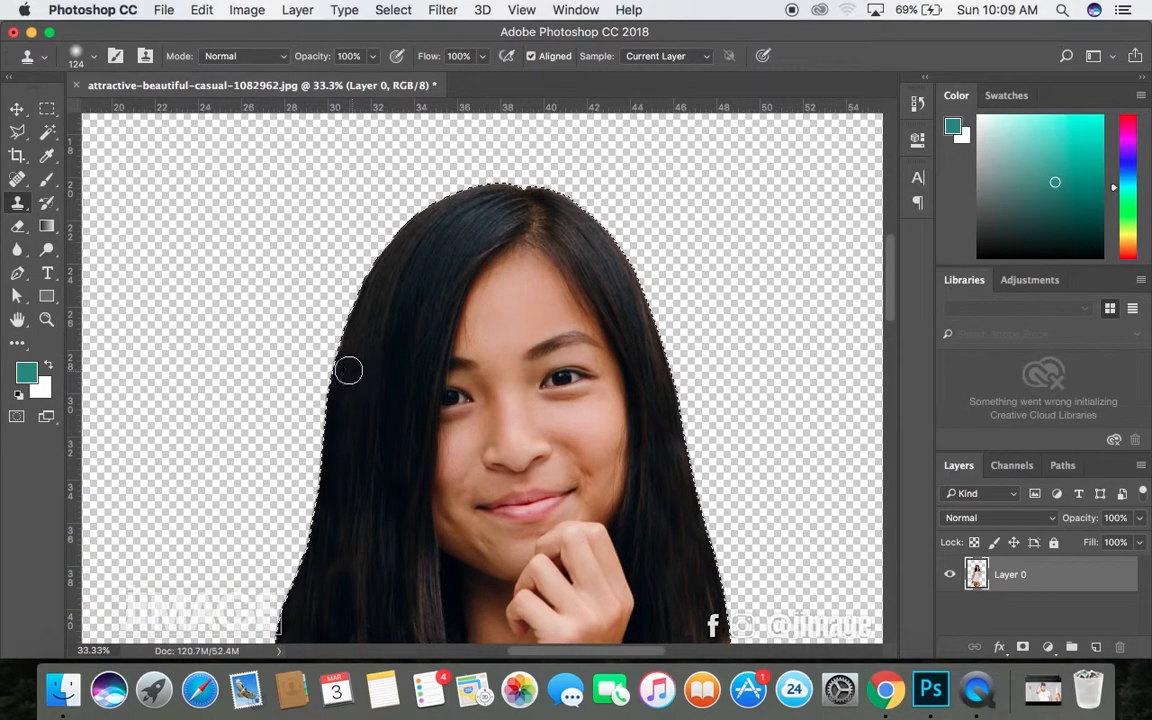
pyautogui.moveTo(346, 350); pyautogui.dragTo(384, 265)
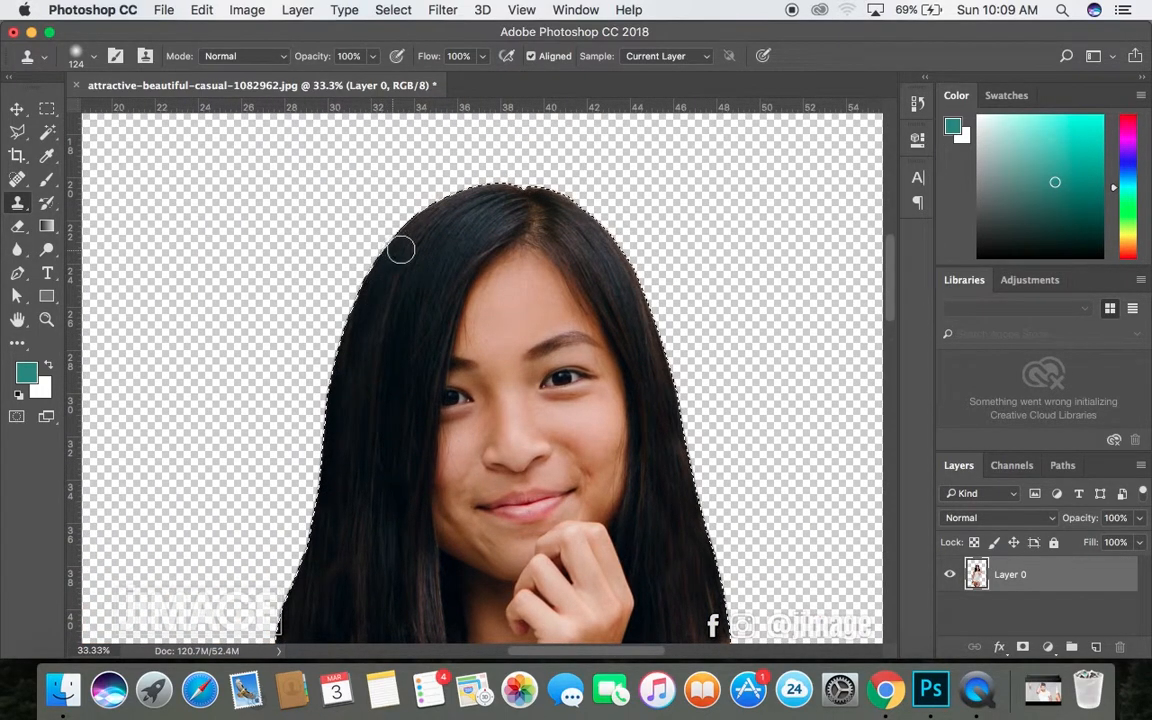
pyautogui.keyDown('alt'); pyautogui.click(424, 301); pyautogui.keyUp('alt')
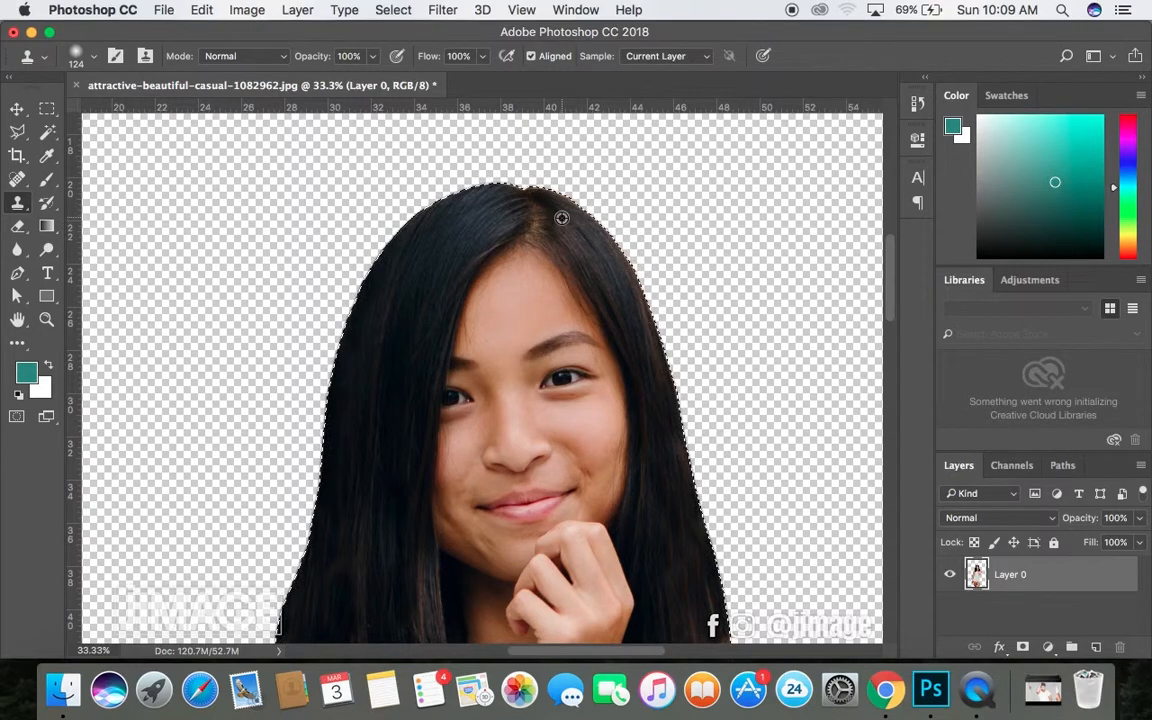
pyautogui.moveTo(576, 204)
pyautogui.mouseDown()
pyautogui.moveTo(607, 232)
pyautogui.moveTo(640, 306)
pyautogui.moveTo(674, 465)
pyautogui.mouseUp()
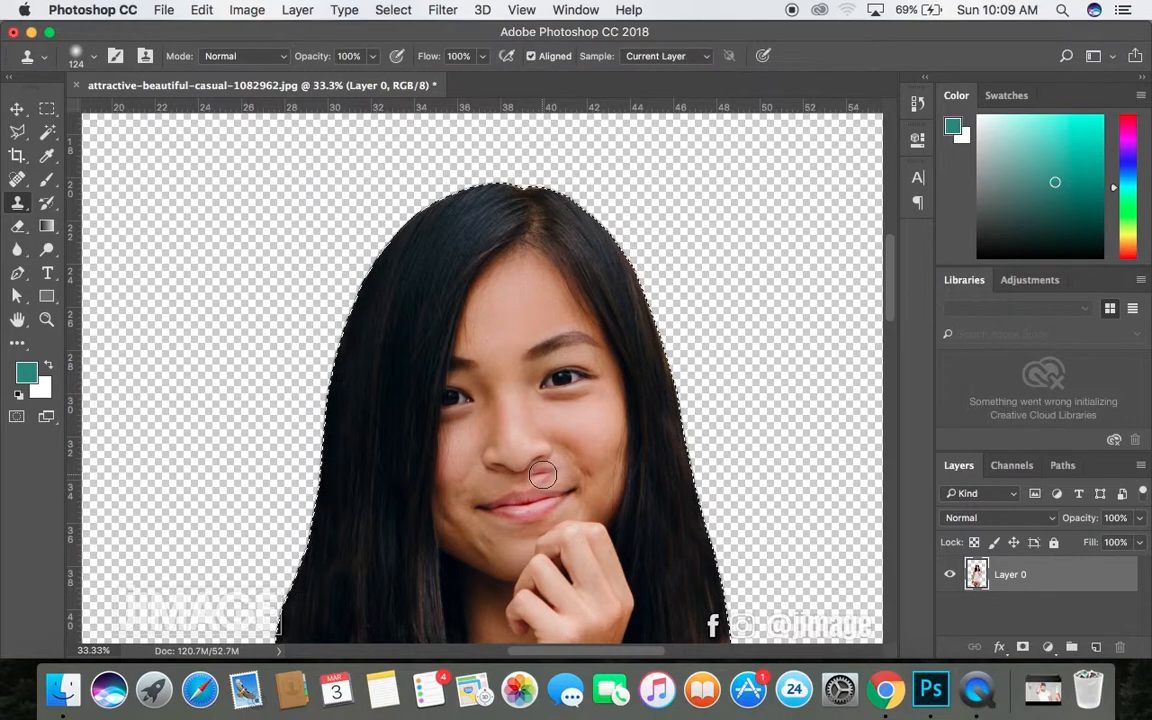
pyautogui.press('super+d')
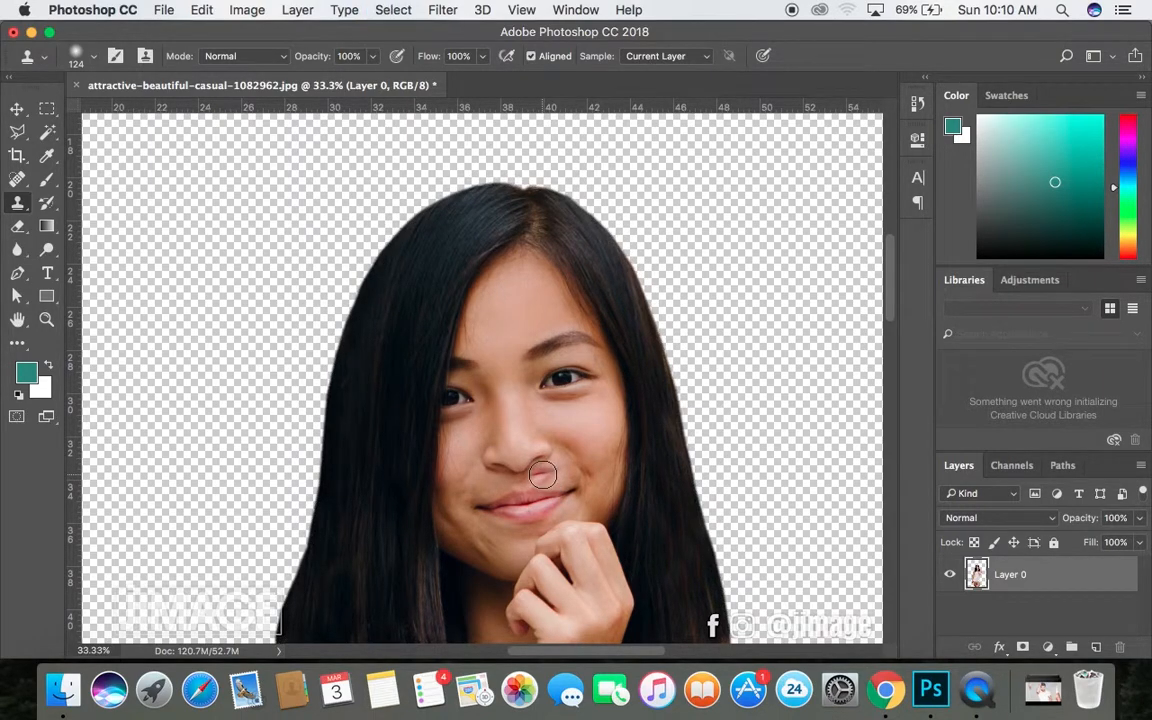
pyautogui.press('super+0')
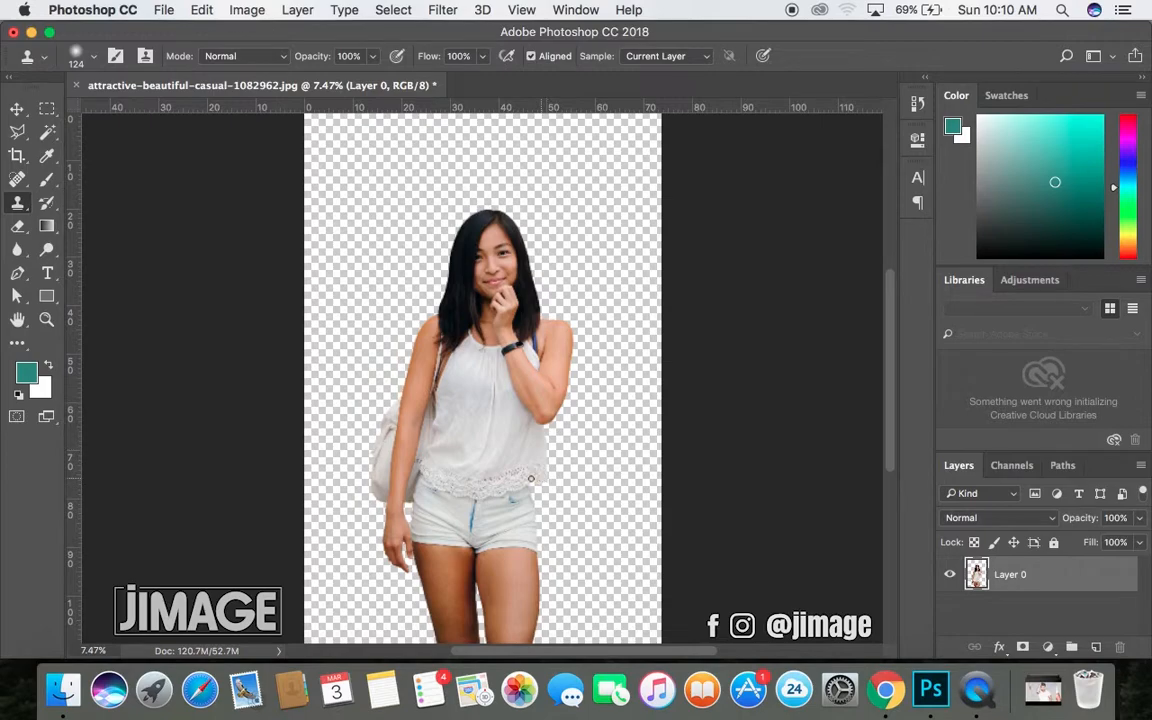
pyautogui.press('super+plus')
pyautogui.press('super+plus')
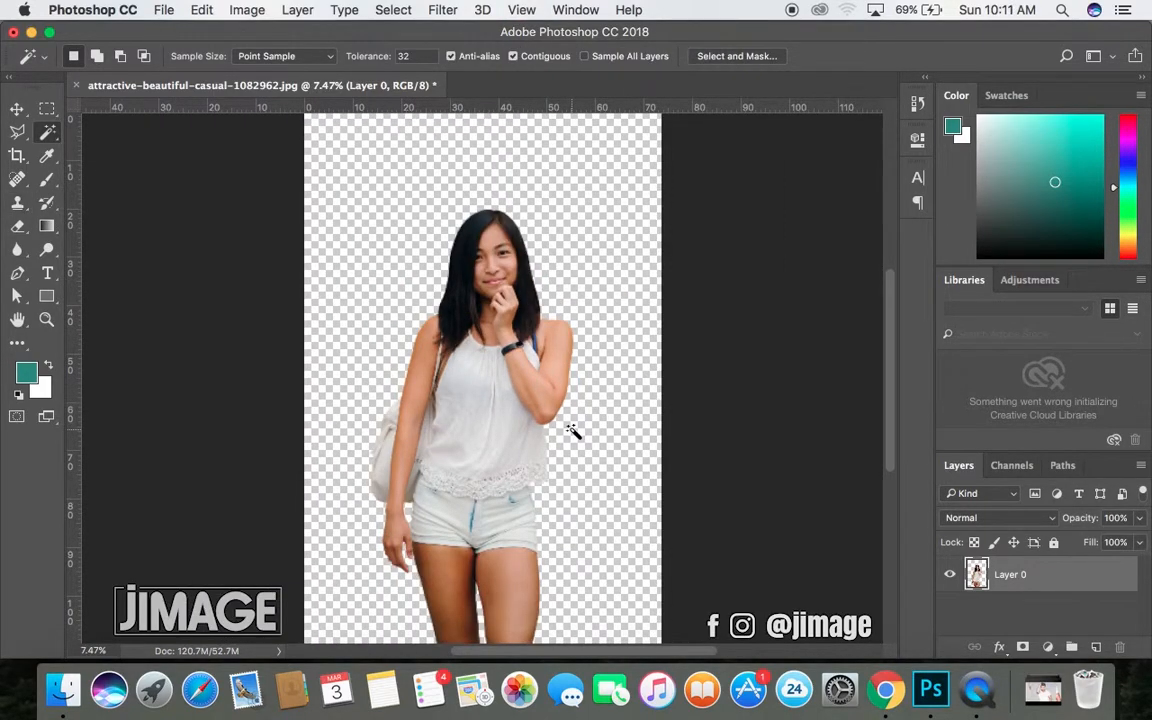
# - Switch to Finder and look for a background photo in Documents, going through the JIMAGE INC. and Jimage Office folders
pyautogui.hotkey('ctrl', 'Up')
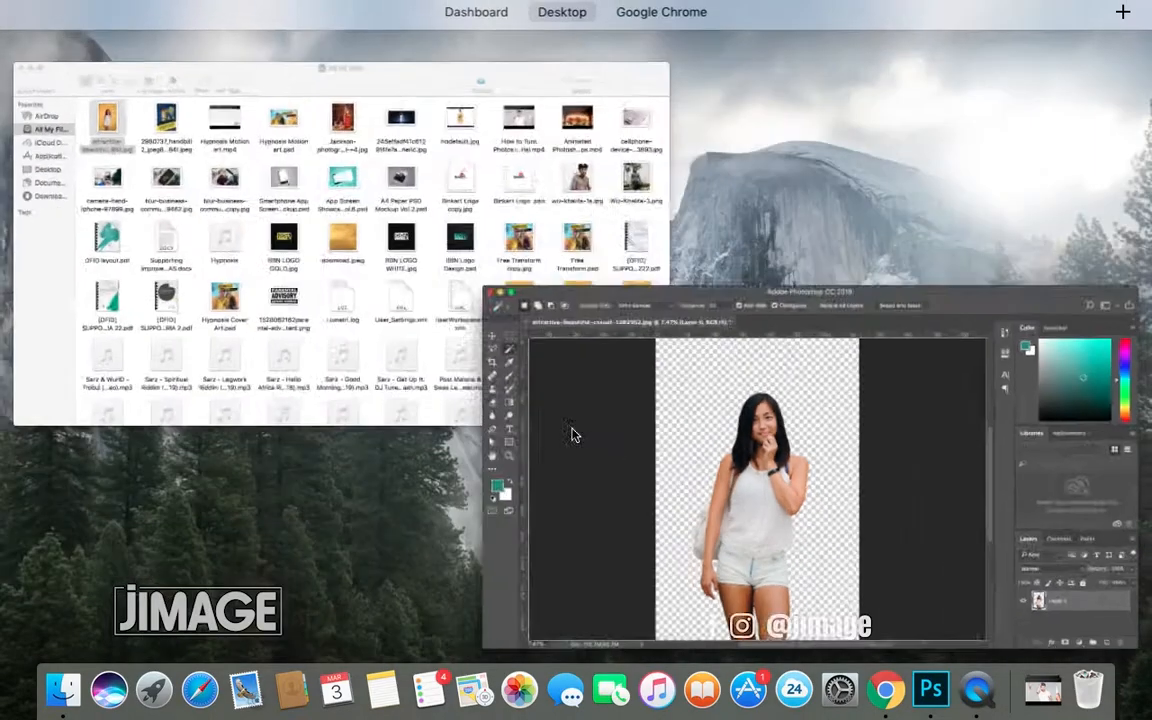
pyautogui.click(420, 282)
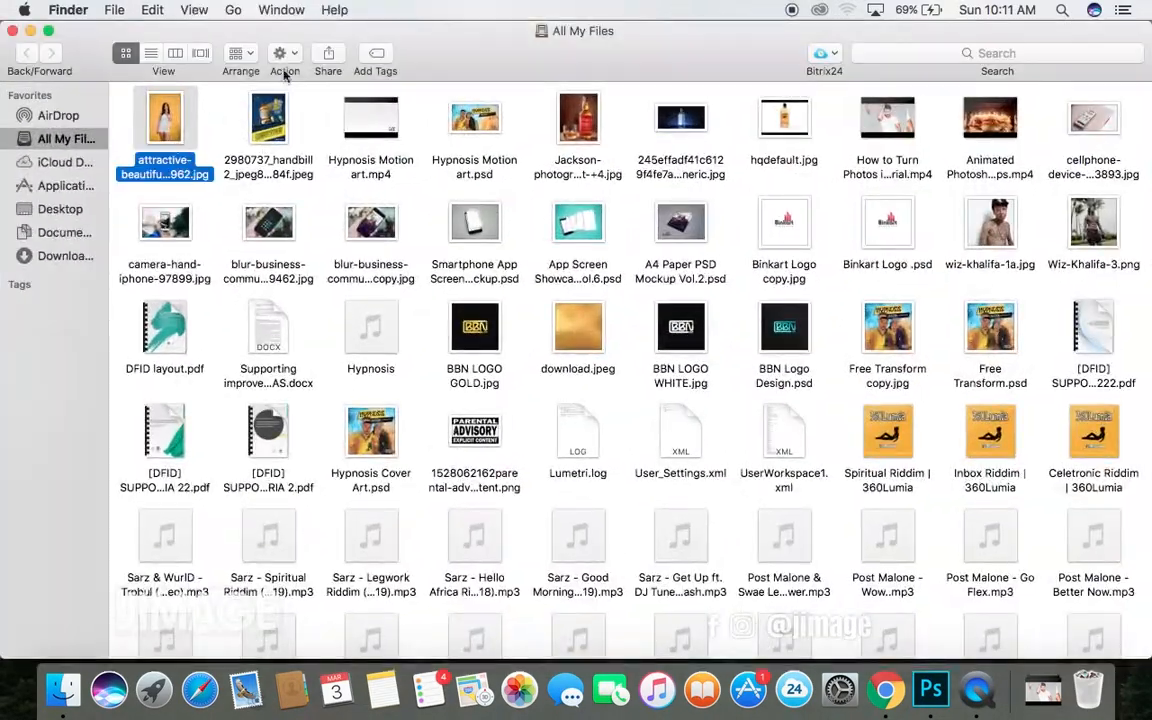
pyautogui.click(80, 253)
pyautogui.click(80, 232)
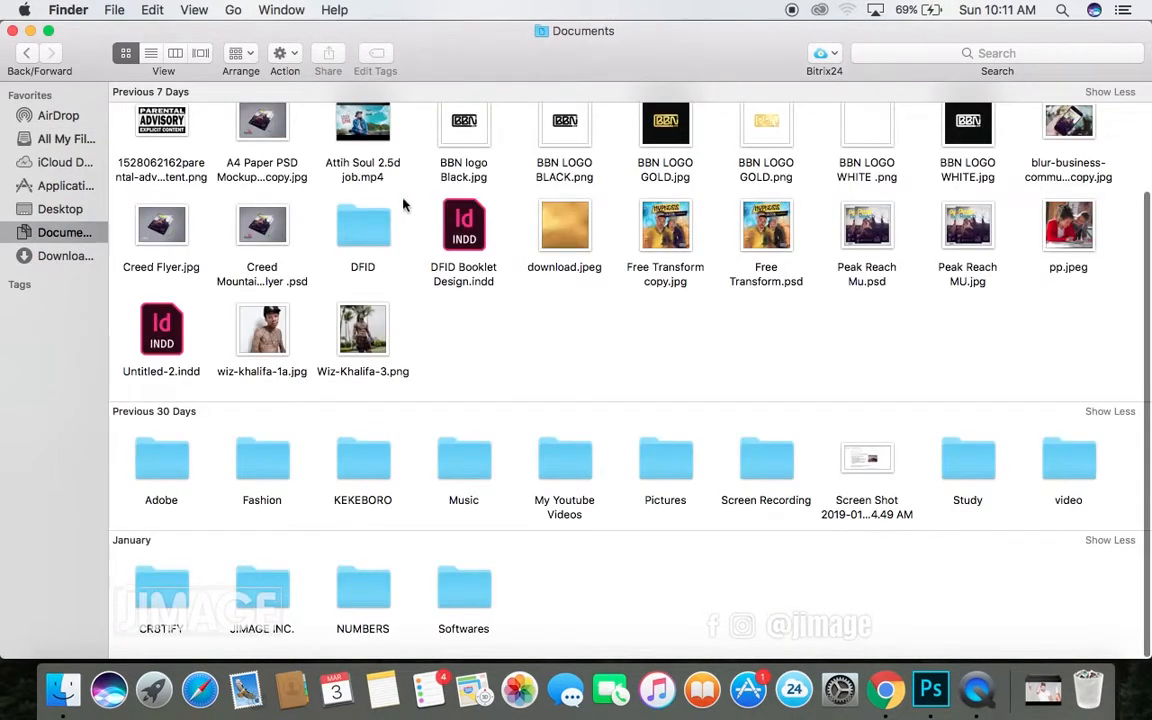
pyautogui.doubleClick(240, 603)
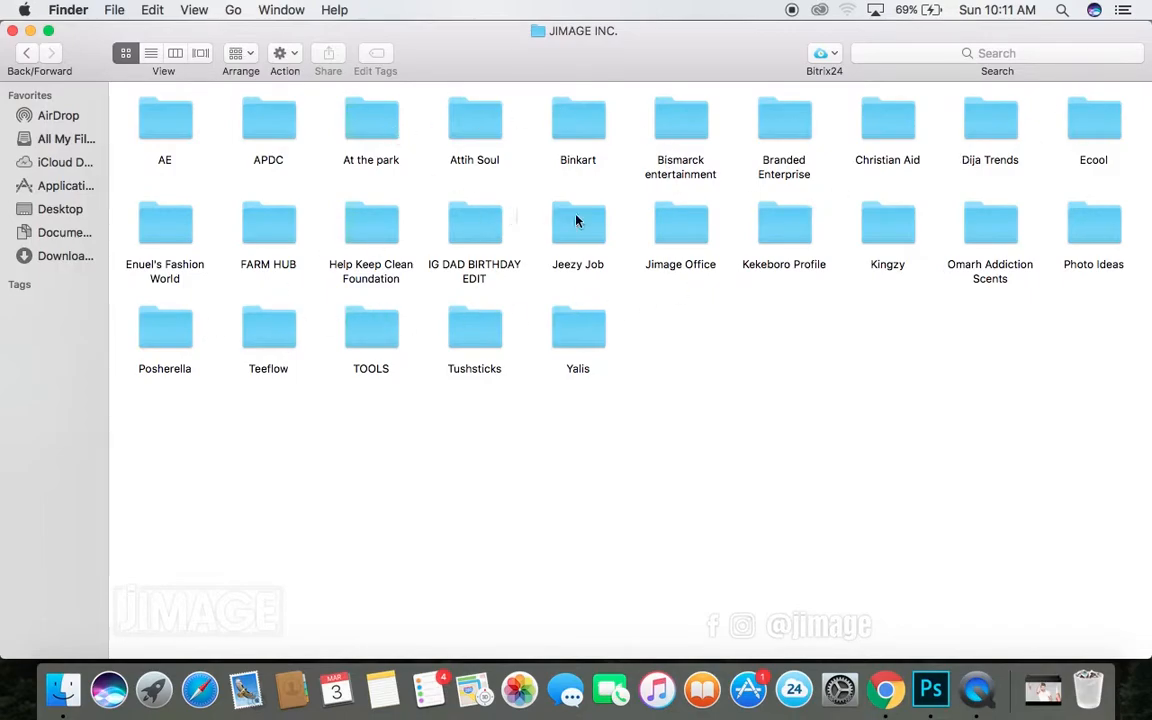
pyautogui.doubleClick(680, 213)
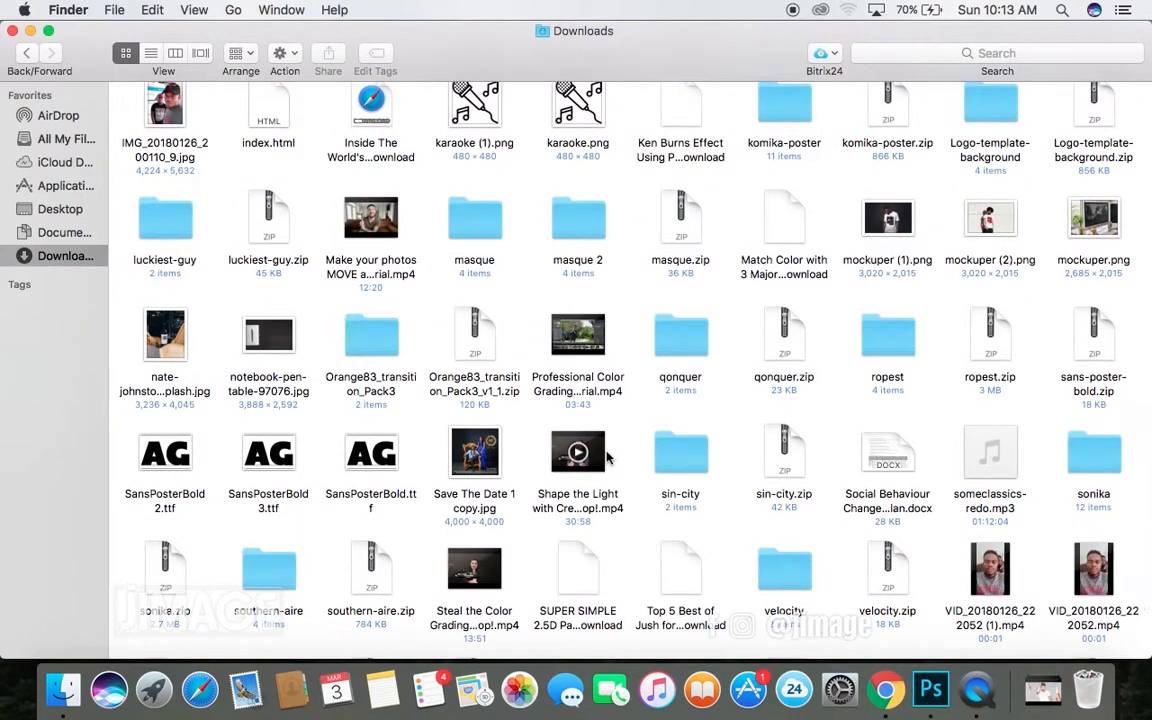
# - Find daylight-environment-guidance-720368 (1).jpg in the Downloads folder and open it with Adobe Photoshop CC 2018
pyautogui.scroll(3, 606, 458)
pyautogui.scroll(6, 606, 458)
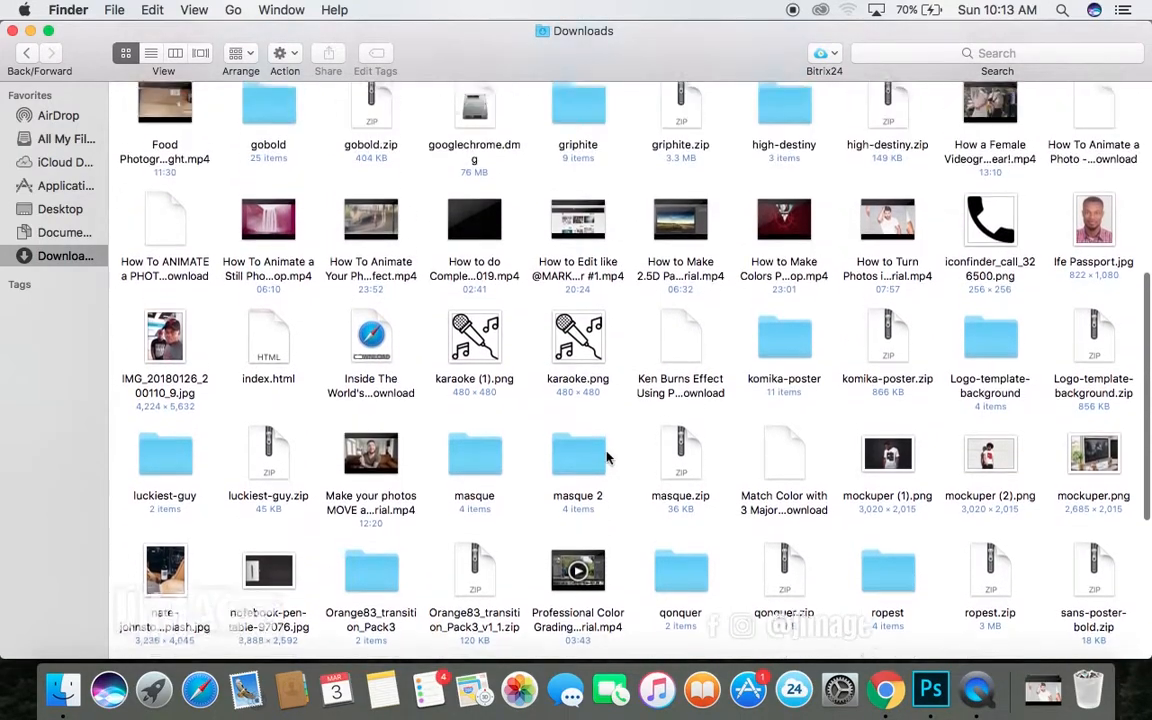
pyautogui.scroll(2, 606, 458)
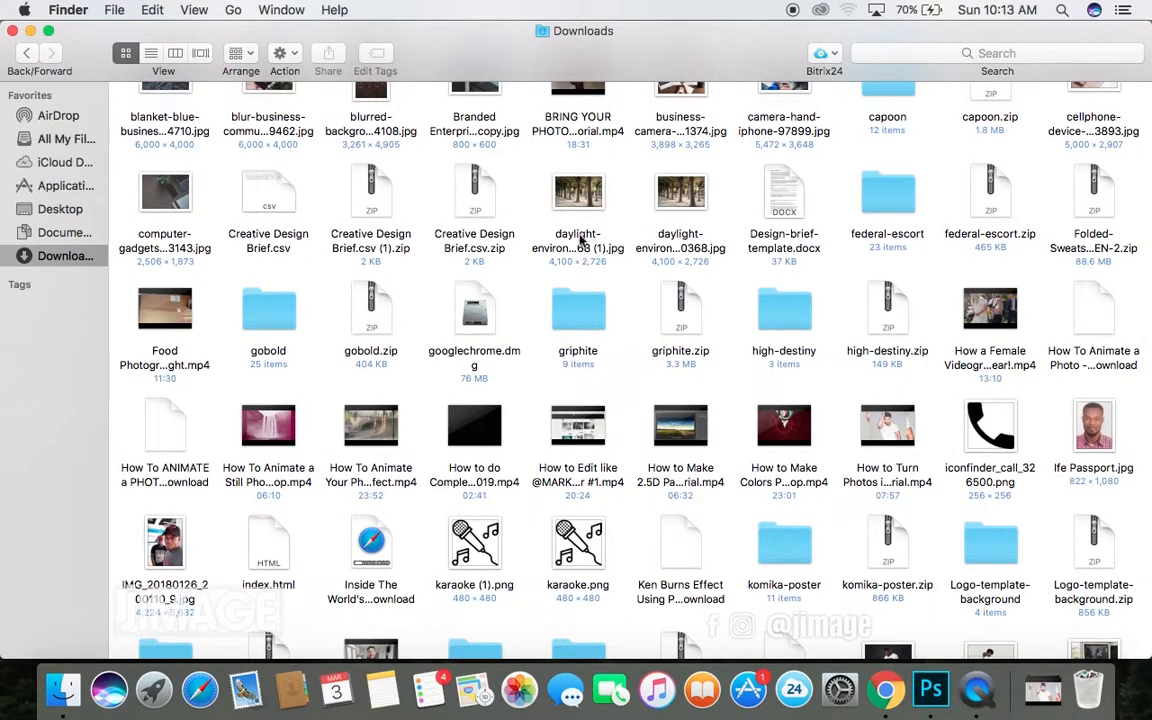
pyautogui.click(578, 200)
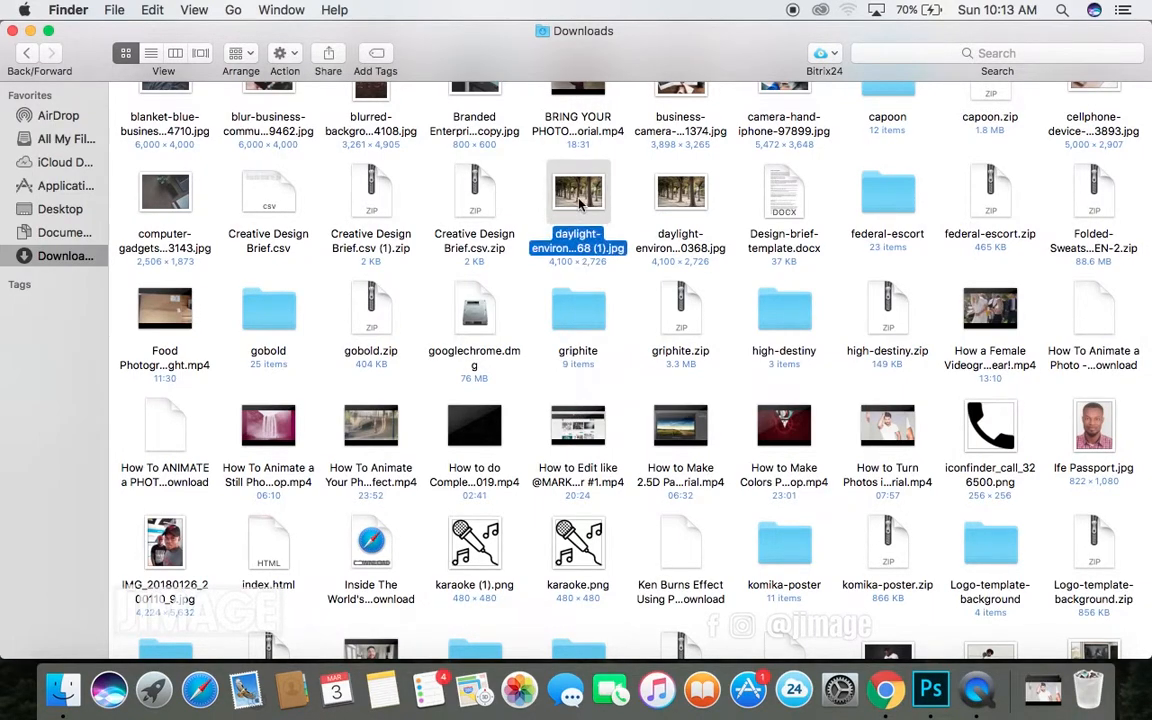
pyautogui.rightClick(579, 202)
pyautogui.moveTo(628, 229)
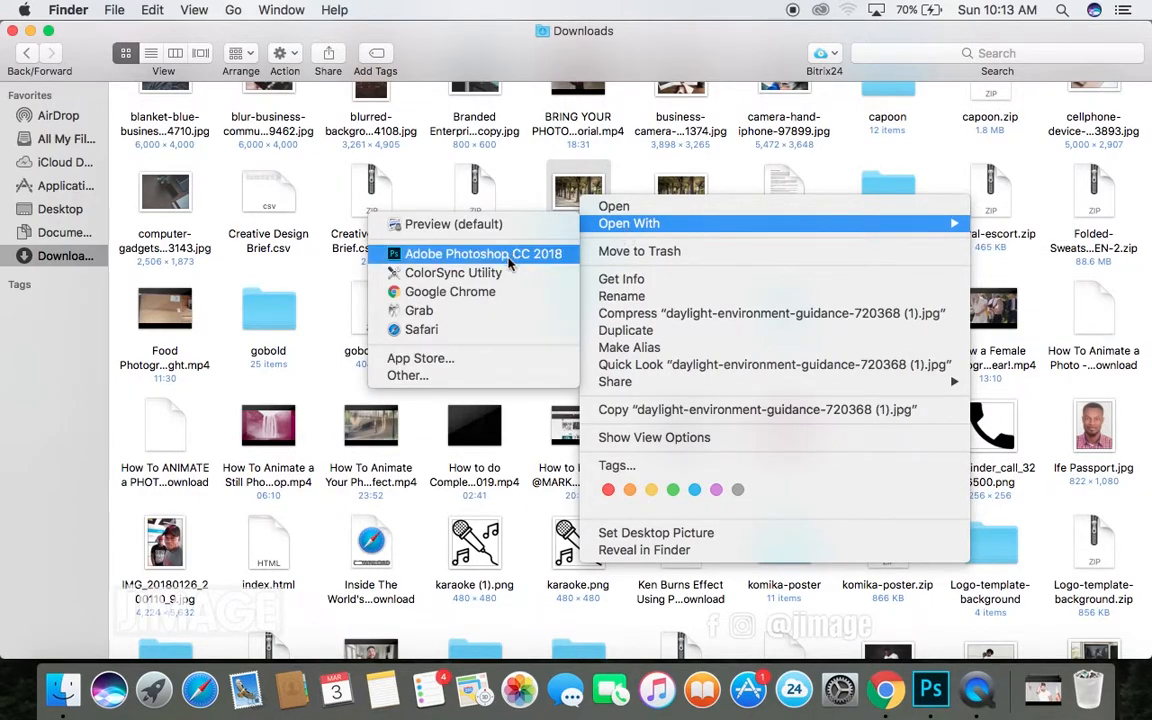
pyautogui.click(510, 256)
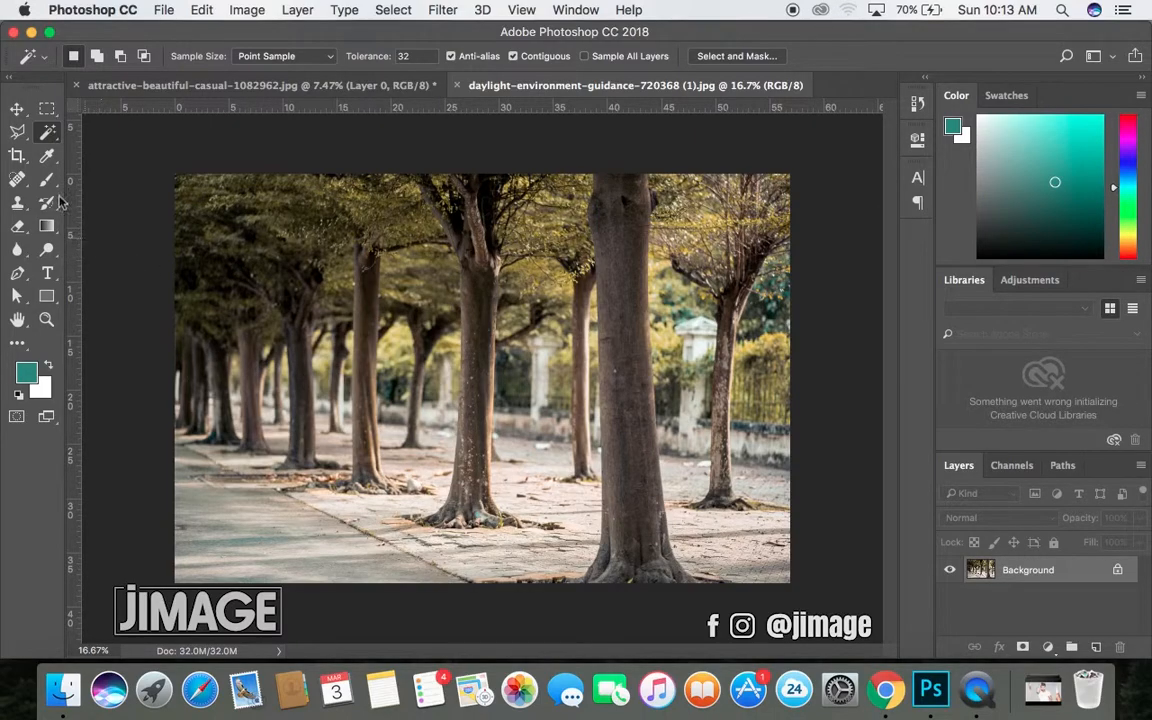
# - Move the woman's cutout from its own document into the daylight-environment photo with the Move tool
pyautogui.click(18, 108)
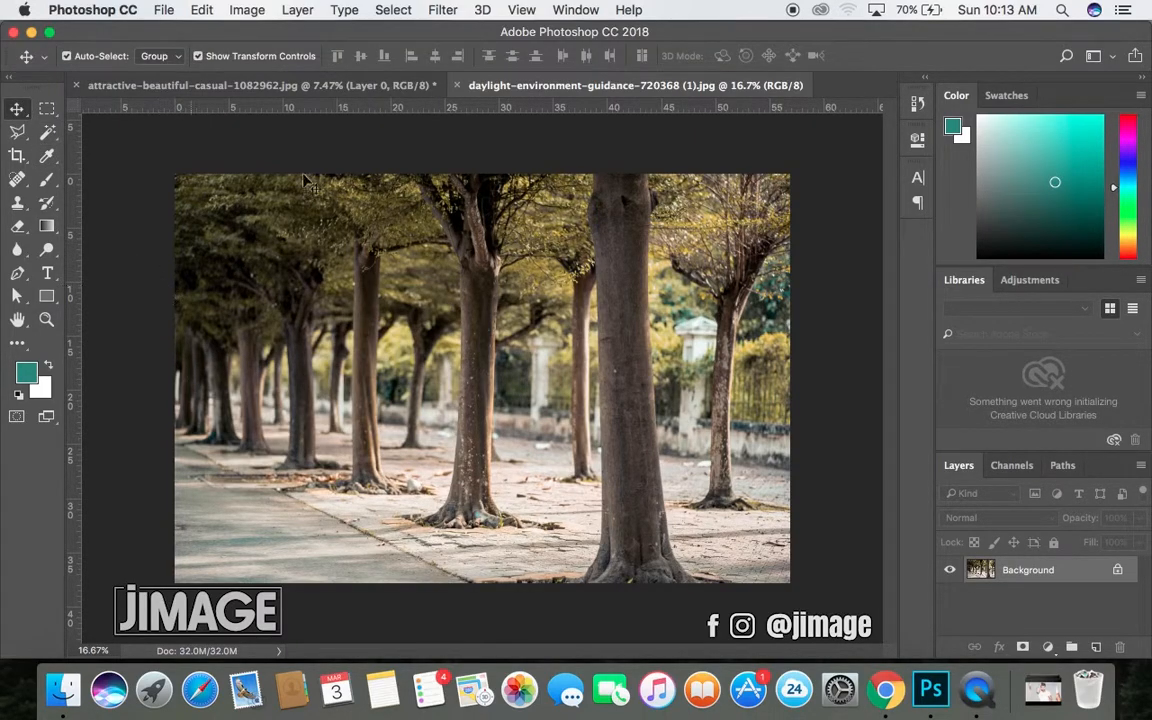
pyautogui.click(328, 85)
pyautogui.click(262, 306)
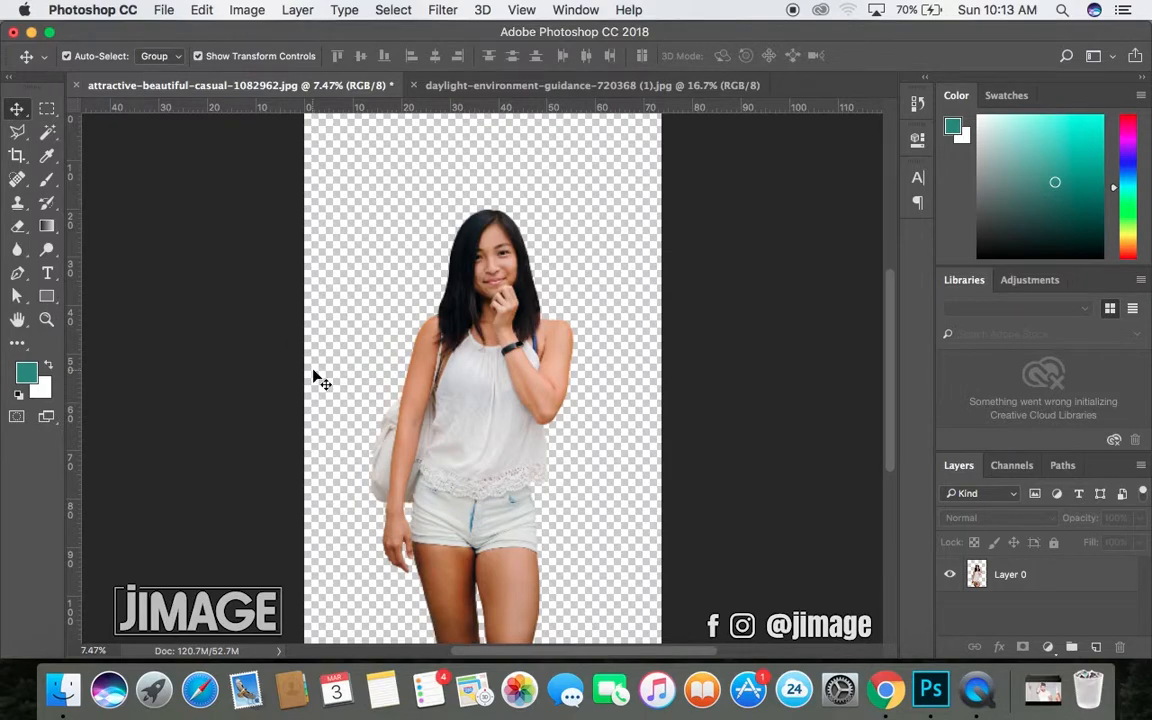
pyautogui.moveTo(468, 402); pyautogui.dragTo(403, 535)
# - Scale the woman's layer down to 39.99% and place her in the left half of the tree scene with her head inside the frame
pyautogui.press('super+minus')
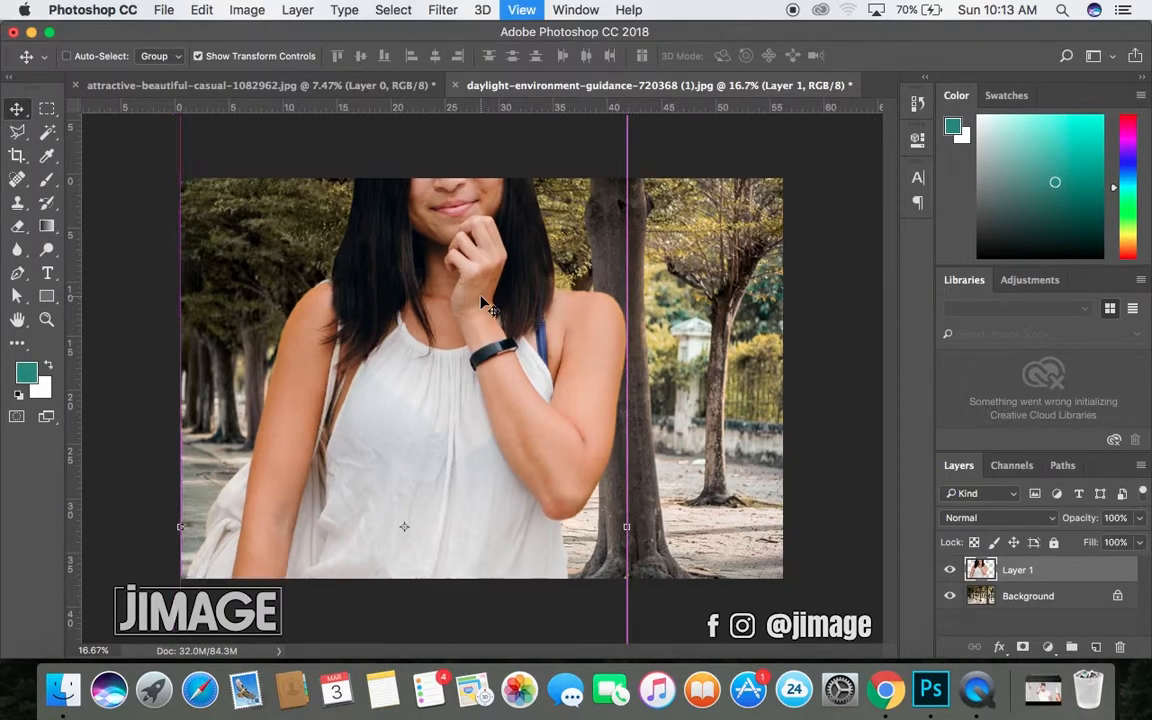
pyautogui.moveTo(592, 126); pyautogui.dragTo(522, 310)
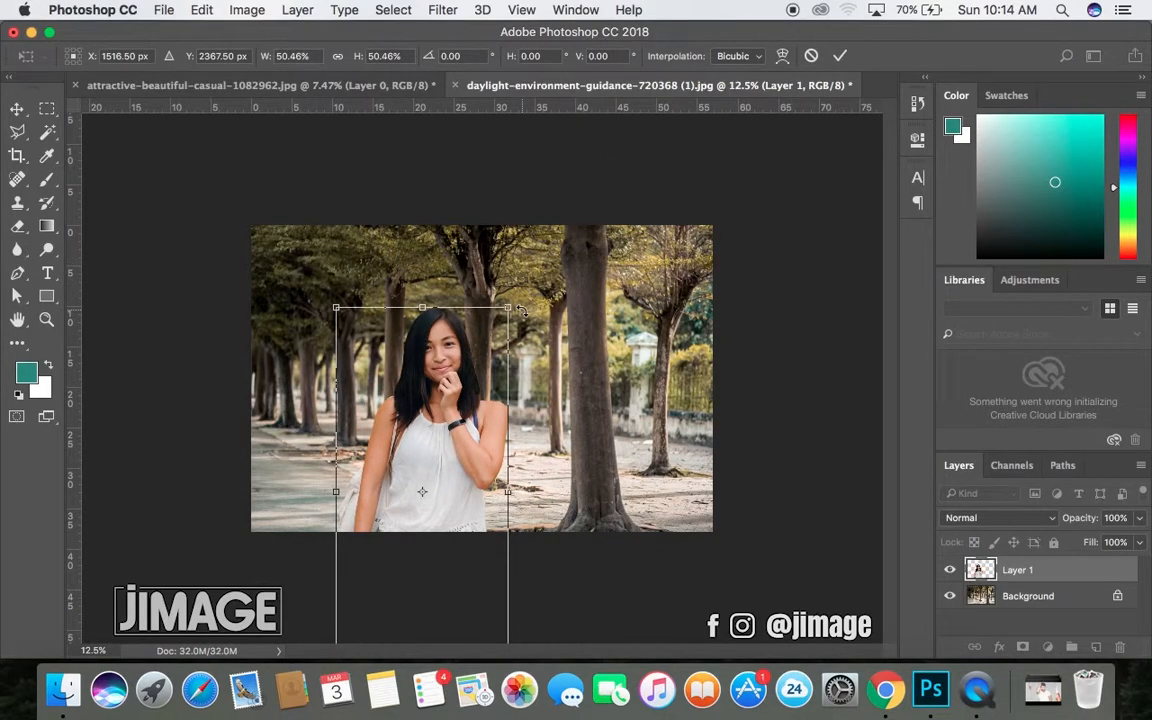
pyautogui.moveTo(459, 412); pyautogui.dragTo(478, 285)
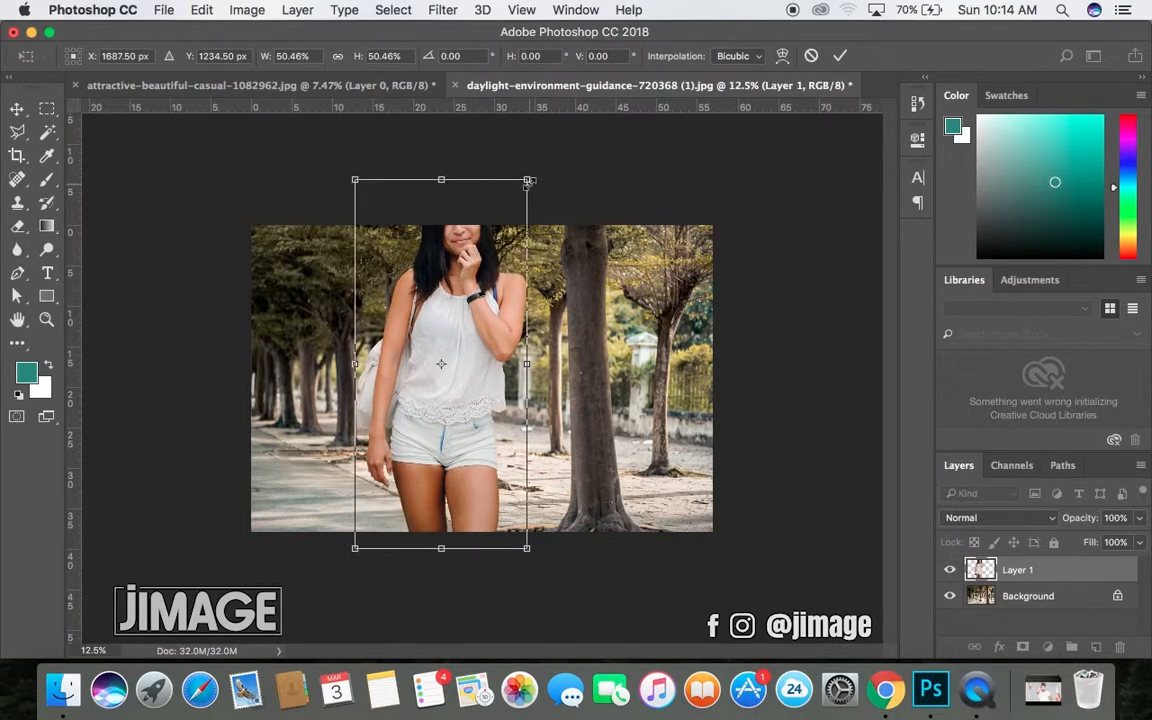
pyautogui.moveTo(529, 181); pyautogui.dragTo(491, 257)
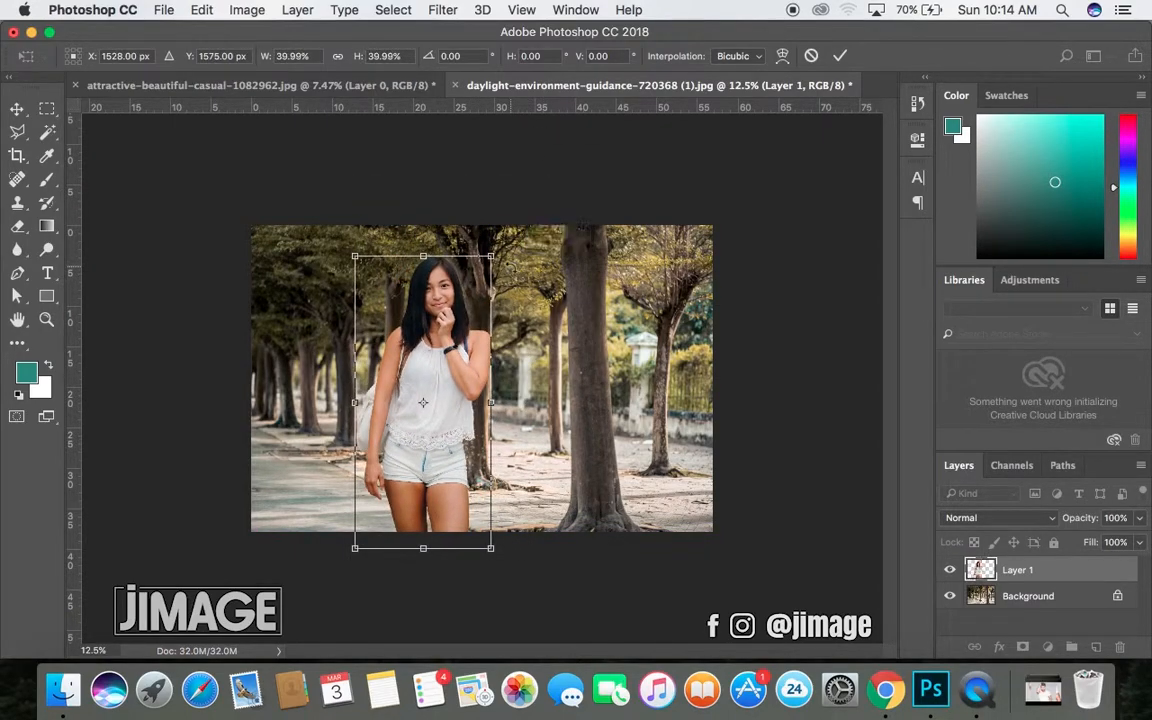
pyautogui.press('Return')
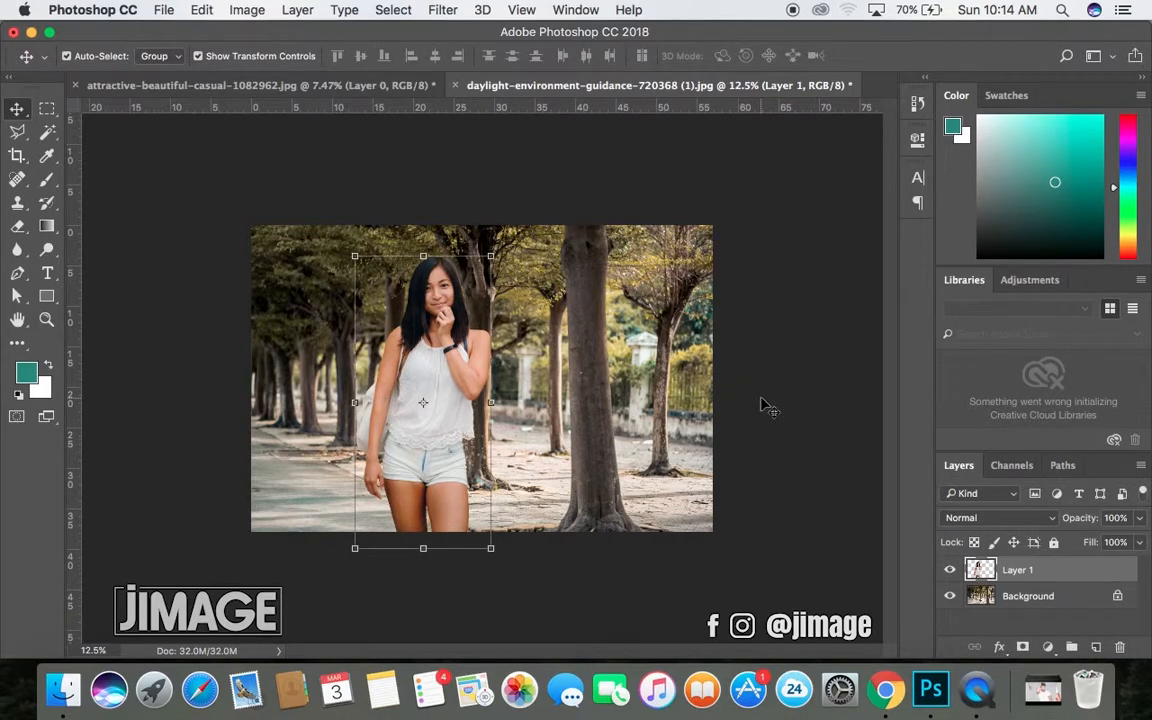
# - Shift the woman slightly further left in the tree scene, and inspect her hair and arm edges up close
pyautogui.click(763, 401)
pyautogui.moveTo(429, 393)
pyautogui.mouseDown()
pyautogui.moveTo(395, 393)
pyautogui.moveTo(420, 393)
pyautogui.moveTo(408, 393)
pyautogui.mouseUp()
pyautogui.press('super+equal')
pyautogui.press('super+equal')
pyautogui.press('super+equal')
pyautogui.press('super+equal')
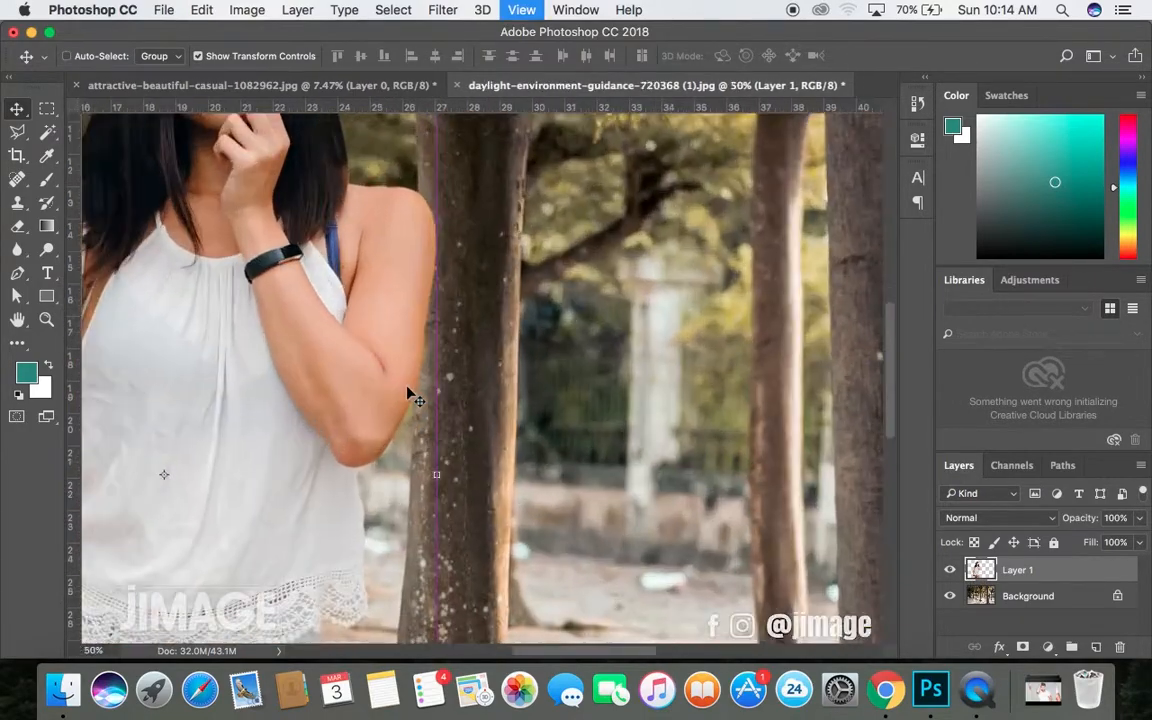
pyautogui.scroll(5, 408, 393)
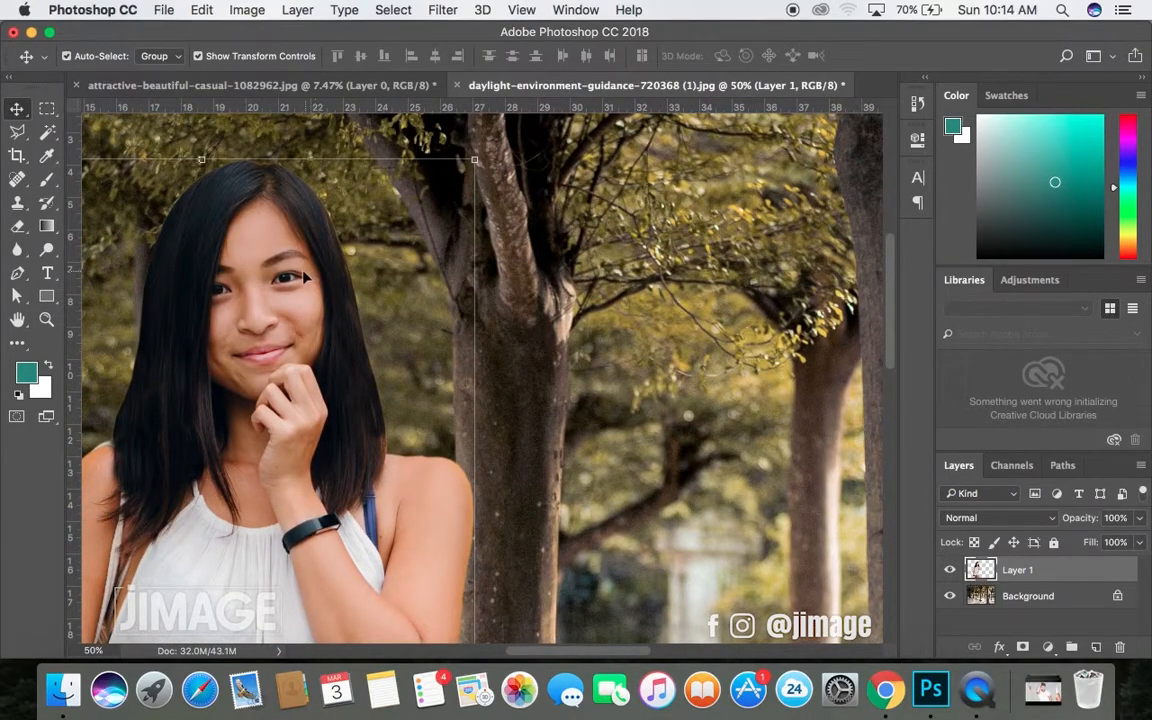
pyautogui.press('super+0')
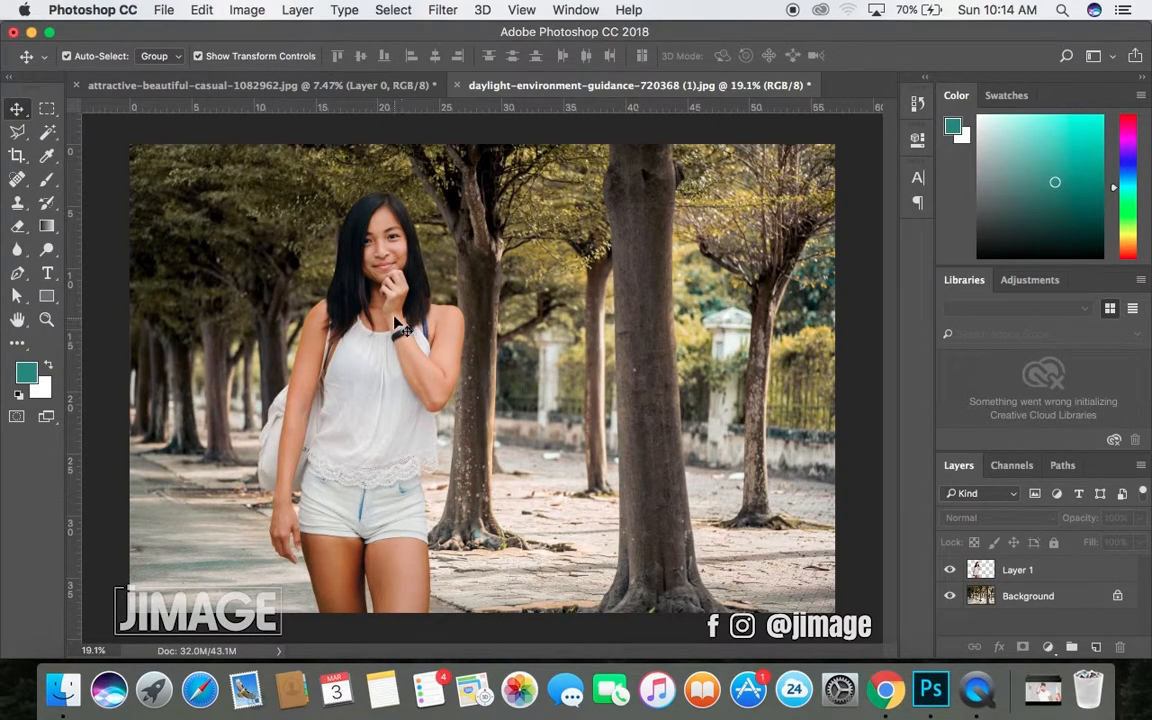
# - Move the woman right to cover the tree trunk left of centre, and enlarge her slightly
pyautogui.moveTo(392, 336); pyautogui.dragTo(481, 305)
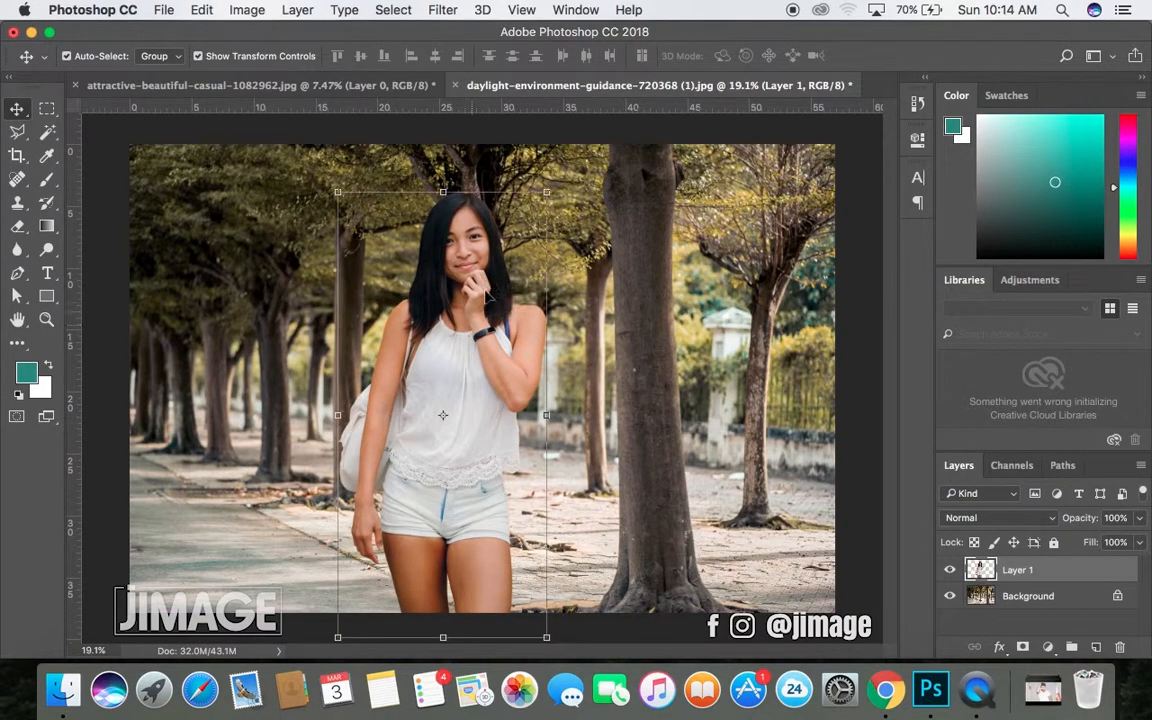
pyautogui.click(546, 193)
pyautogui.moveTo(546, 193); pyautogui.dragTo(551, 185)
pyautogui.press('Return')
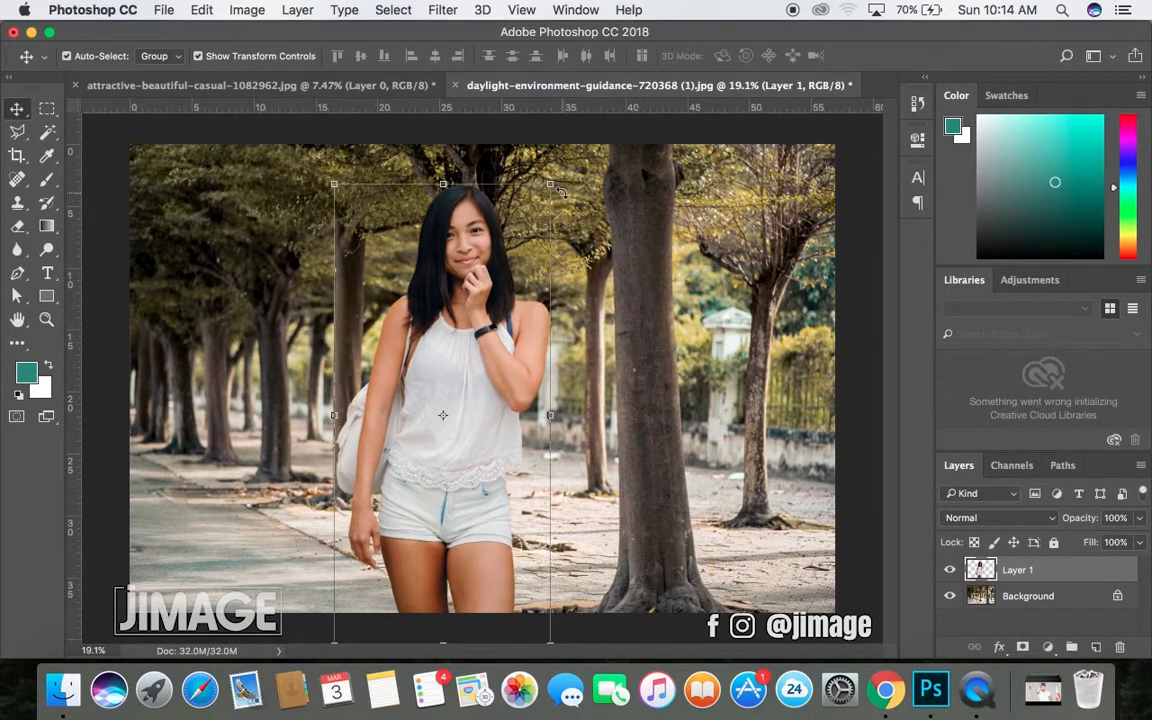
pyautogui.click(686, 302)
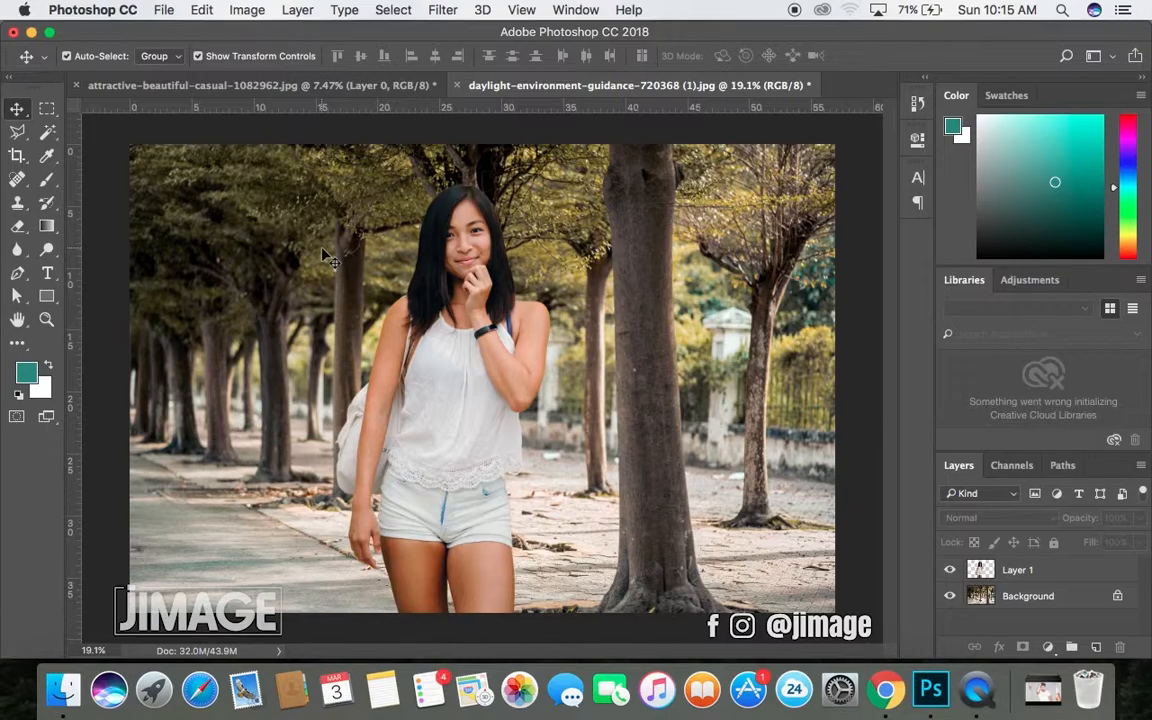
# - Apply a Gaussian Blur with a radius of 10 pixels to the Background layer
pyautogui.click(1065, 596)
pyautogui.click(443, 10)
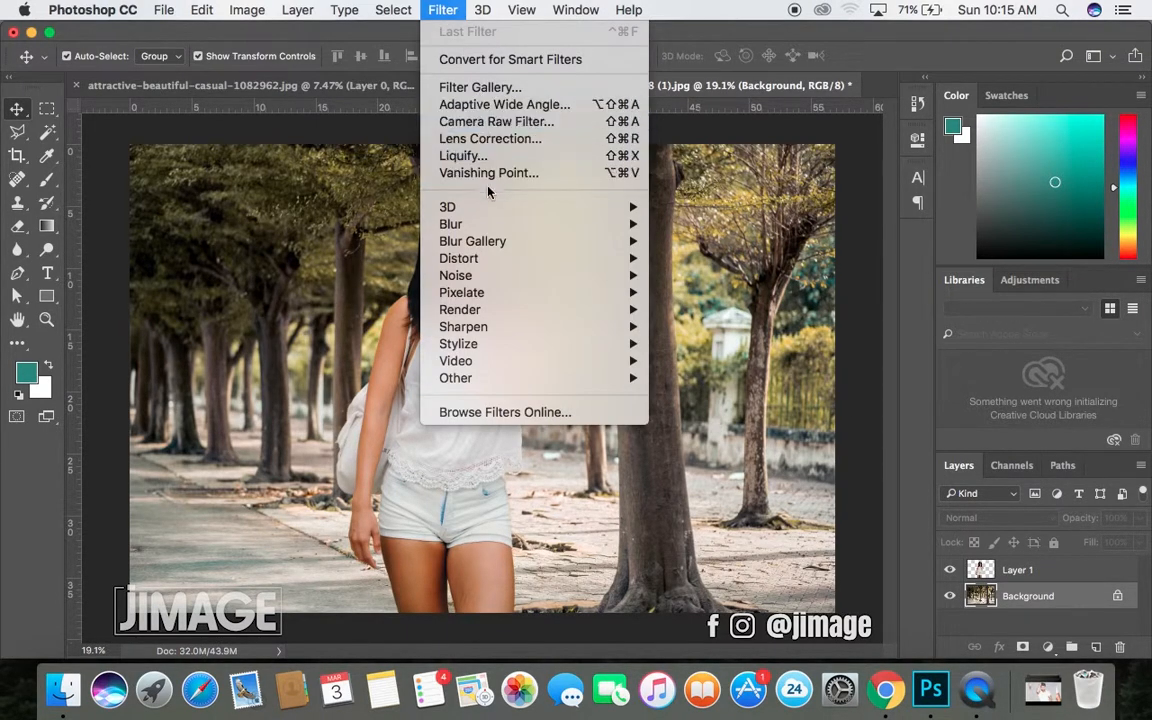
pyautogui.moveTo(485, 228)
pyautogui.click(716, 5)
pyautogui.click(620, 10)
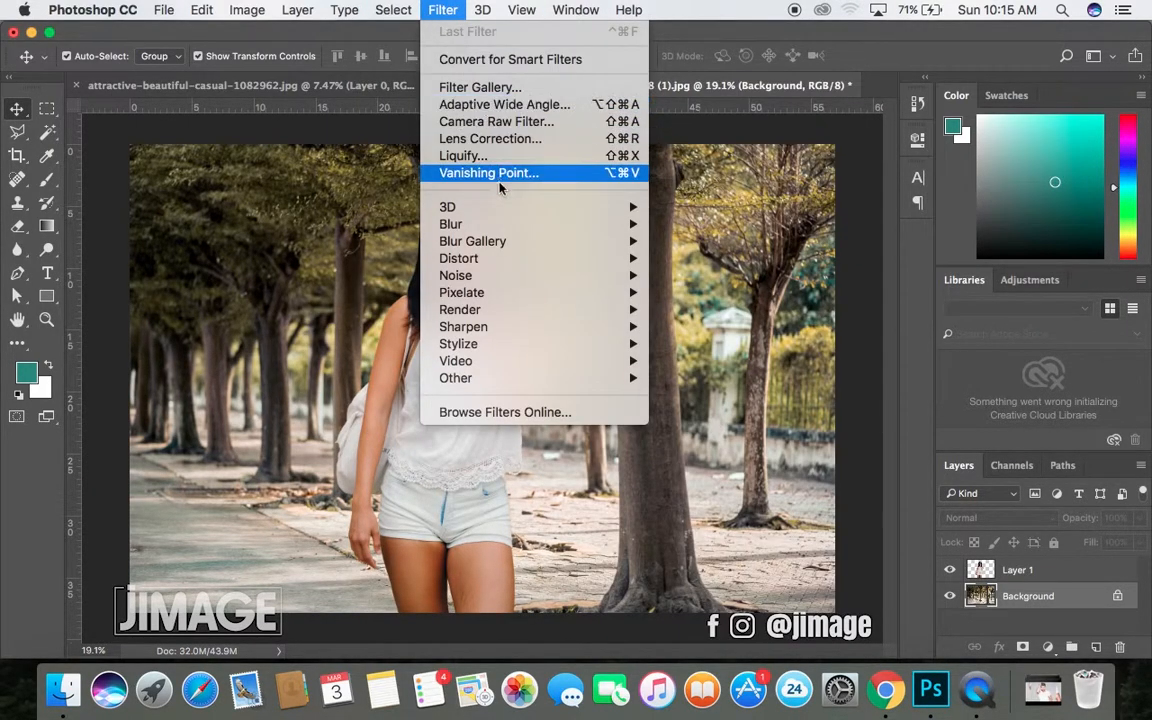
pyautogui.moveTo(513, 224)
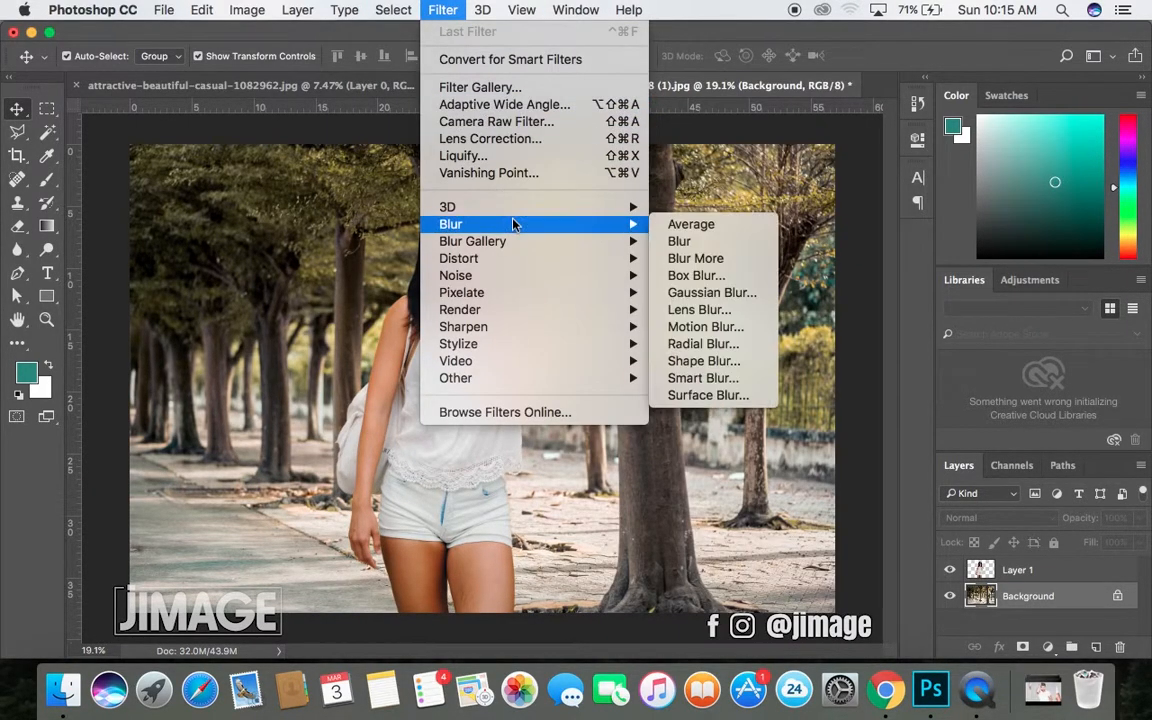
pyautogui.click(708, 293)
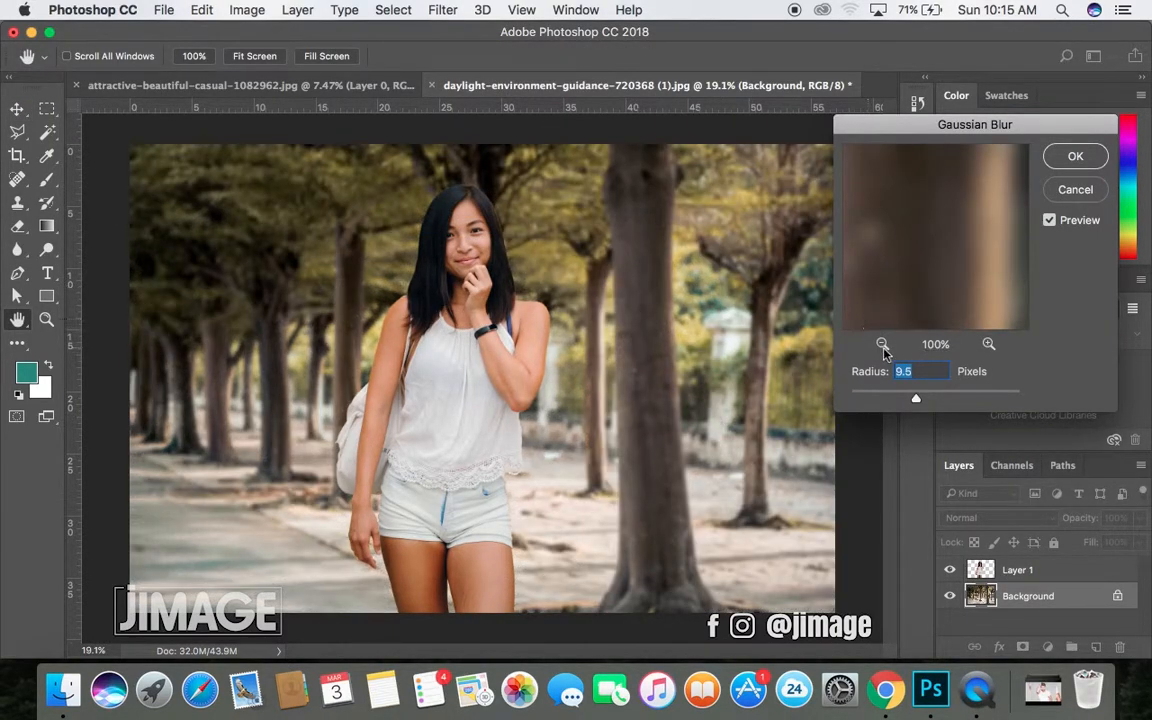
pyautogui.moveTo(925, 396); pyautogui.dragTo(918, 402)
pyautogui.write('10')
pyautogui.press('Return')
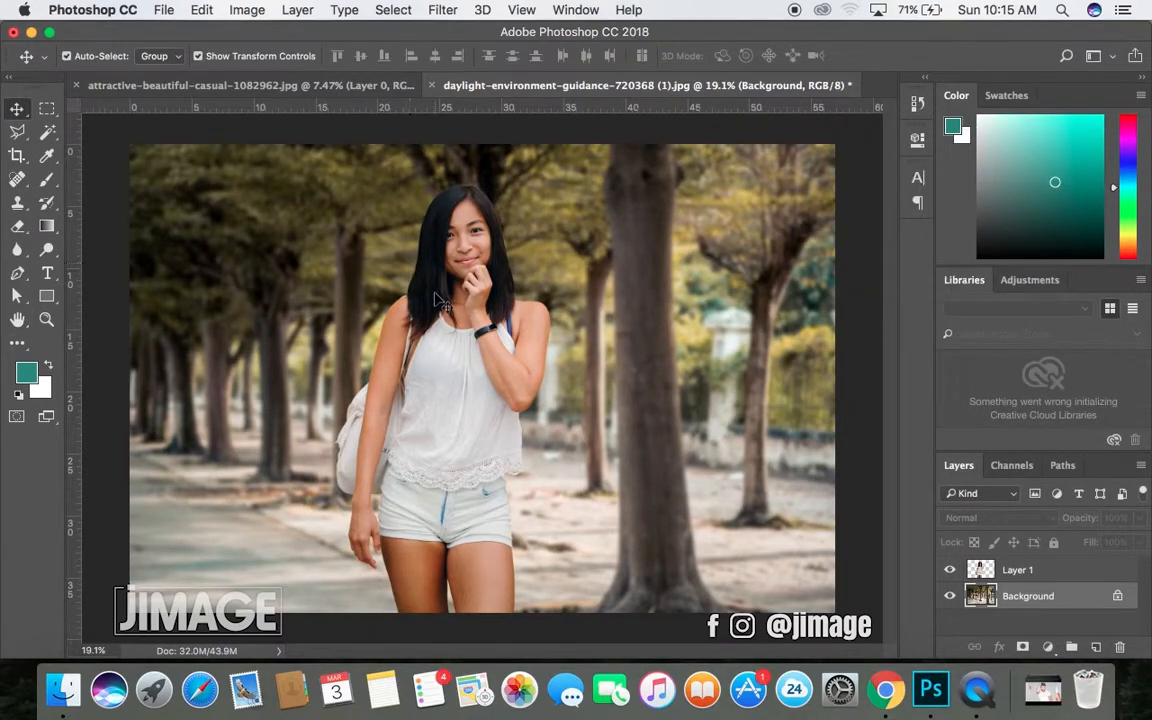
# - Start a Polygonal Lasso outline at the woman's image-left shoulder and trace down the arm and backpack to the wrist
pyautogui.press('super+plus')
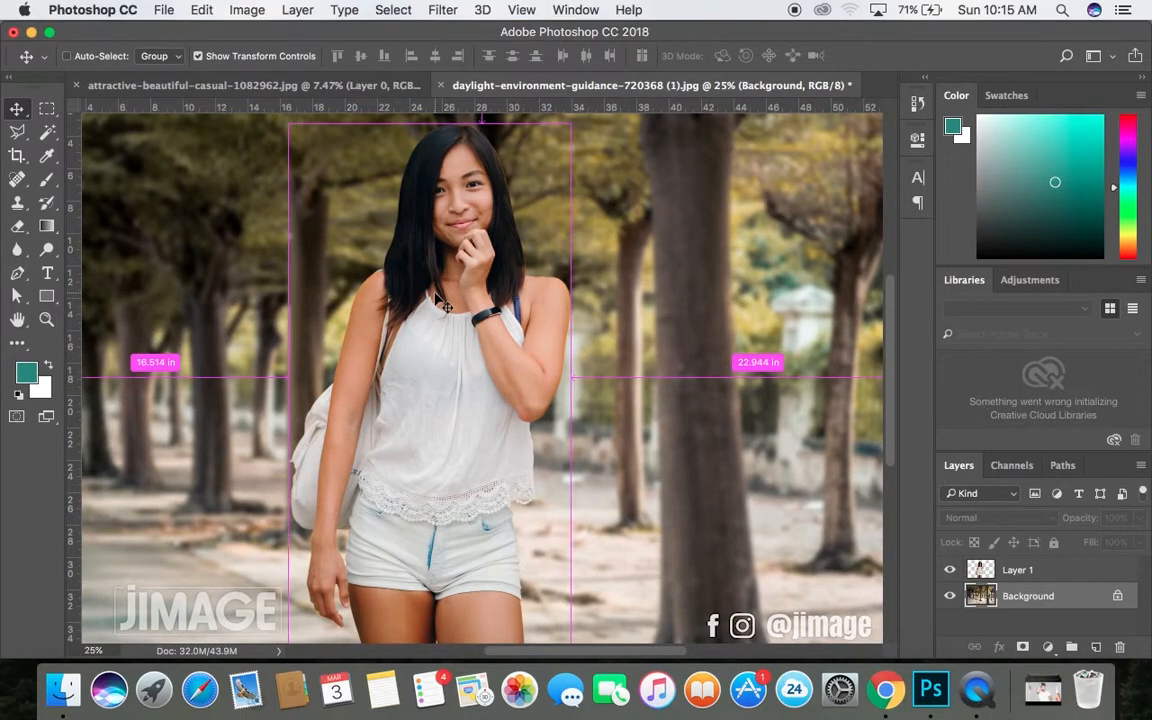
pyautogui.press('super+plus')
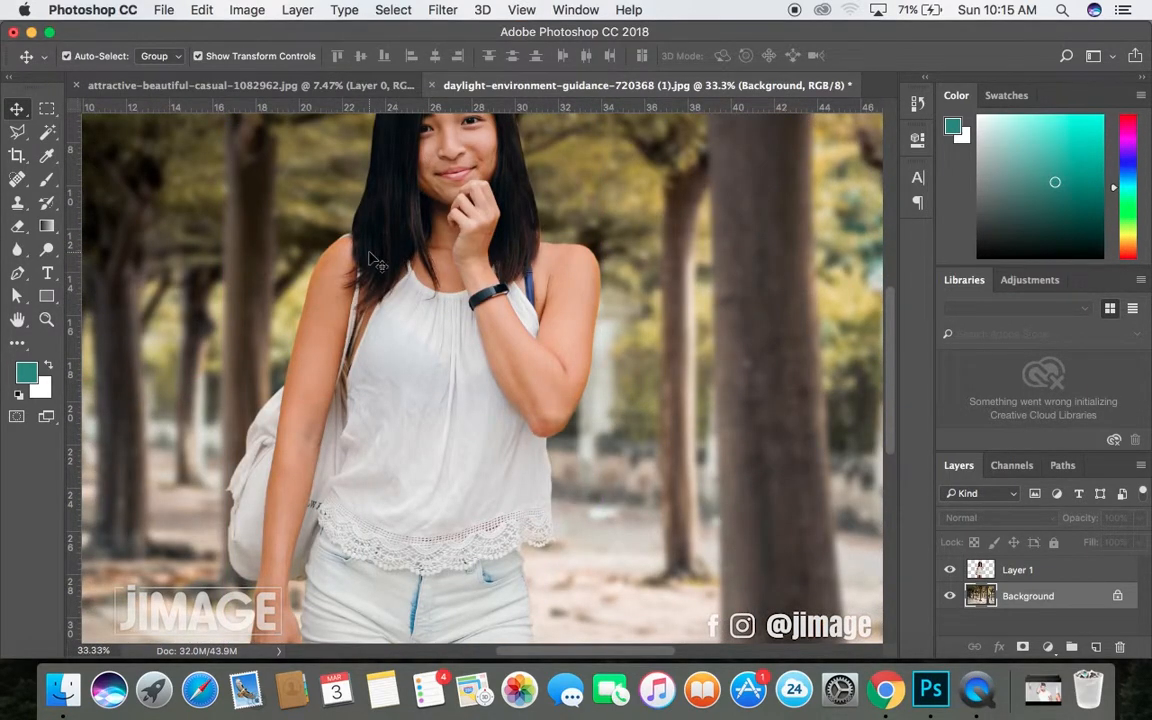
pyautogui.press('l')
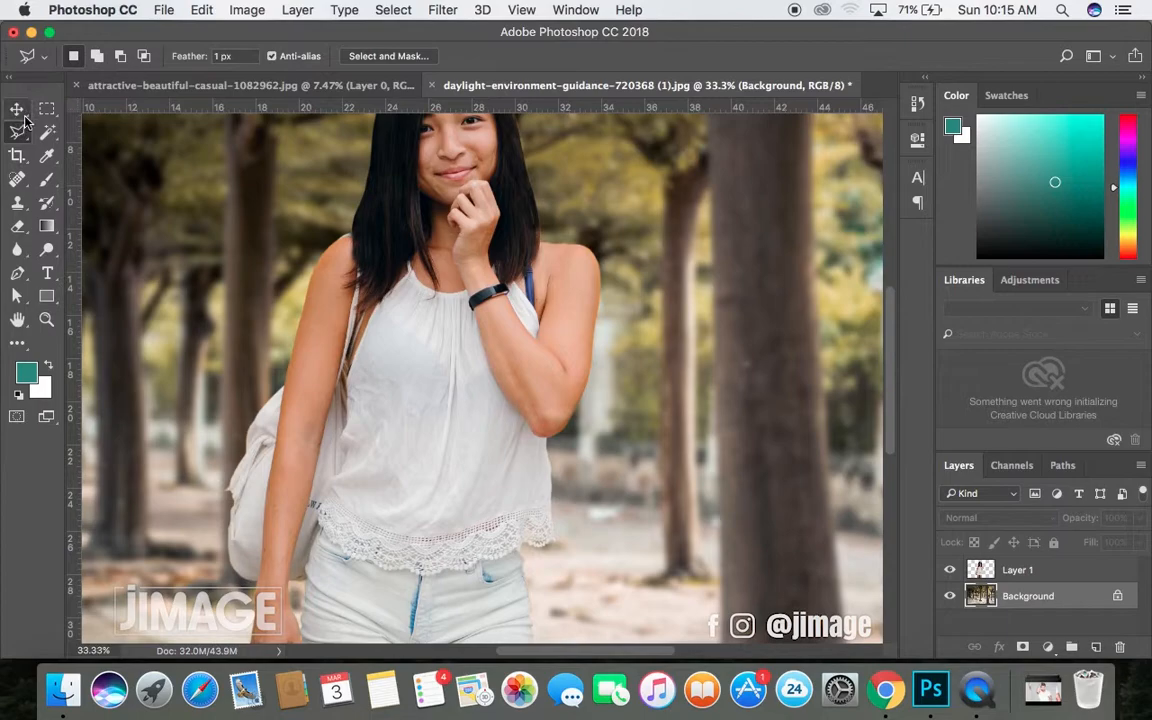
pyautogui.click(351, 237)
pyautogui.click(317, 272)
pyautogui.click(308, 295)
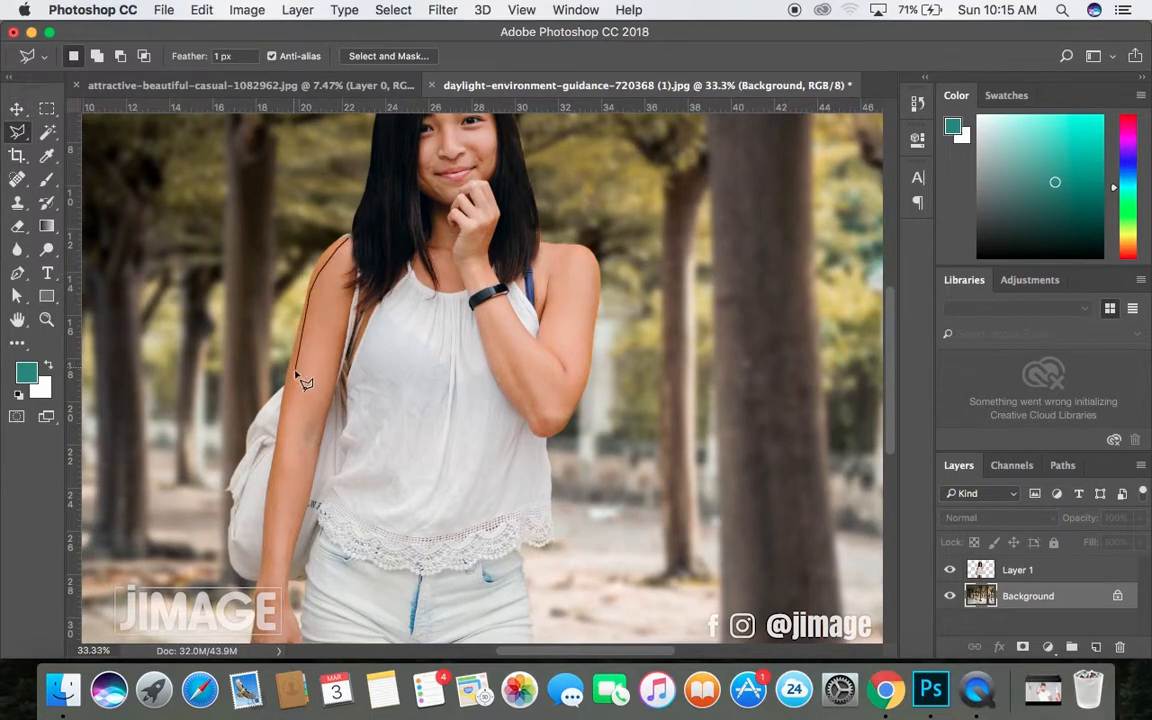
pyautogui.click(293, 371)
pyautogui.click(285, 391)
pyautogui.click(257, 428)
pyautogui.click(243, 472)
pyautogui.click(234, 515)
pyautogui.click(231, 566)
pyautogui.click(258, 581)
pyautogui.click(257, 600)
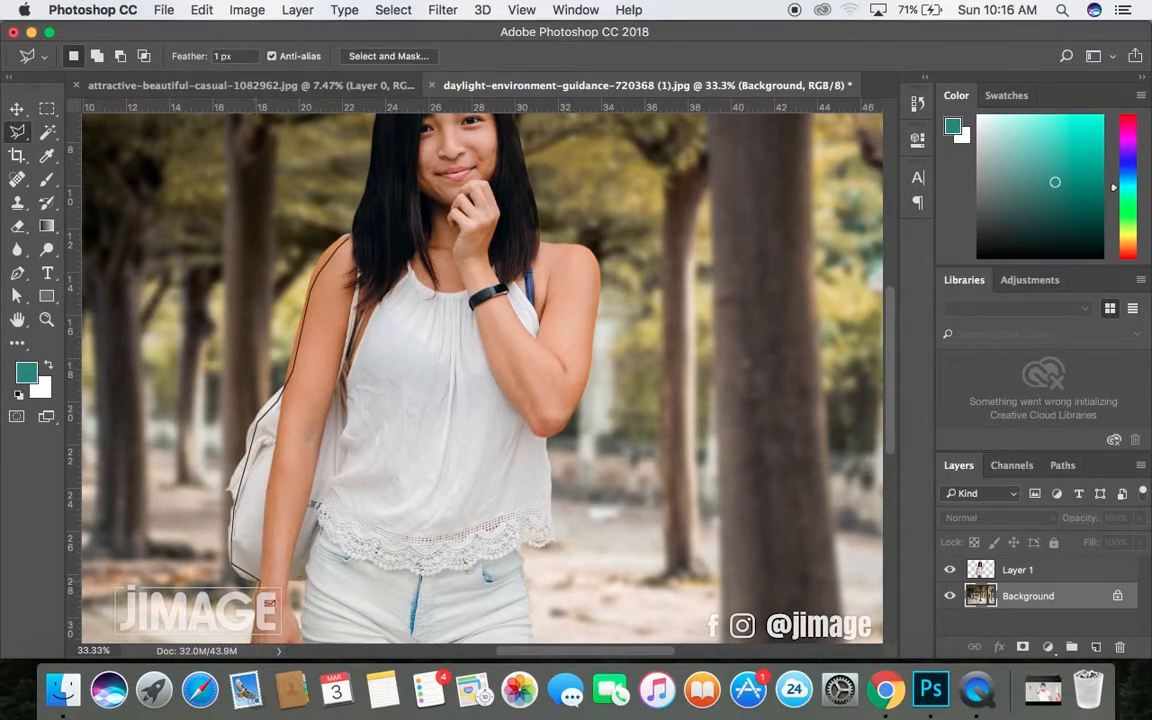
# - Continue the lasso outline around her lowered hand and fingers, and down along the outer thigh
pyautogui.scroll(-3, 258, 600)
pyautogui.click(252, 575)
pyautogui.click(269, 599)
pyautogui.click(292, 611)
pyautogui.click(287, 584)
pyautogui.click(287, 552)
pyautogui.click(298, 589)
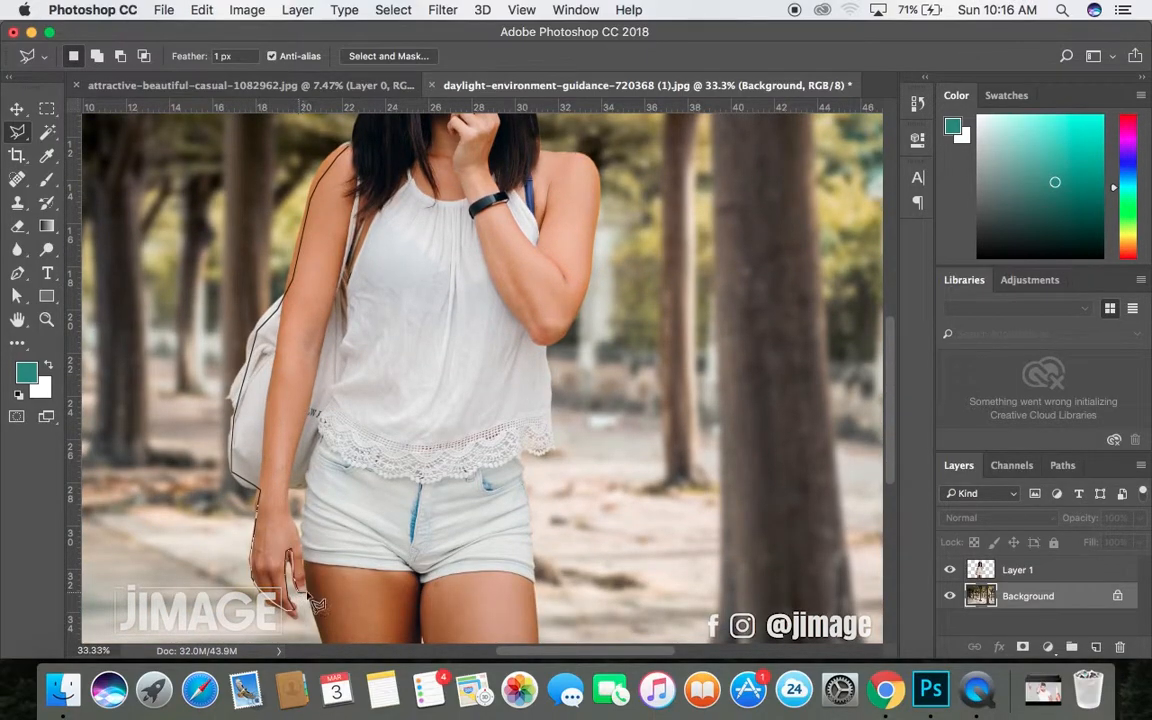
pyautogui.click(305, 592)
pyautogui.scroll(-4, 316, 612)
pyautogui.click(328, 540)
pyautogui.click(350, 597)
# - Route the lasso outline around the outside of the canvas to a point just below her image-right leg
pyautogui.click(157, 609)
pyautogui.press('super+minus')
pyautogui.click(209, 200)
pyautogui.hscroll(5, 500, 220)
pyautogui.click(660, 591)
pyautogui.click(156, 527)
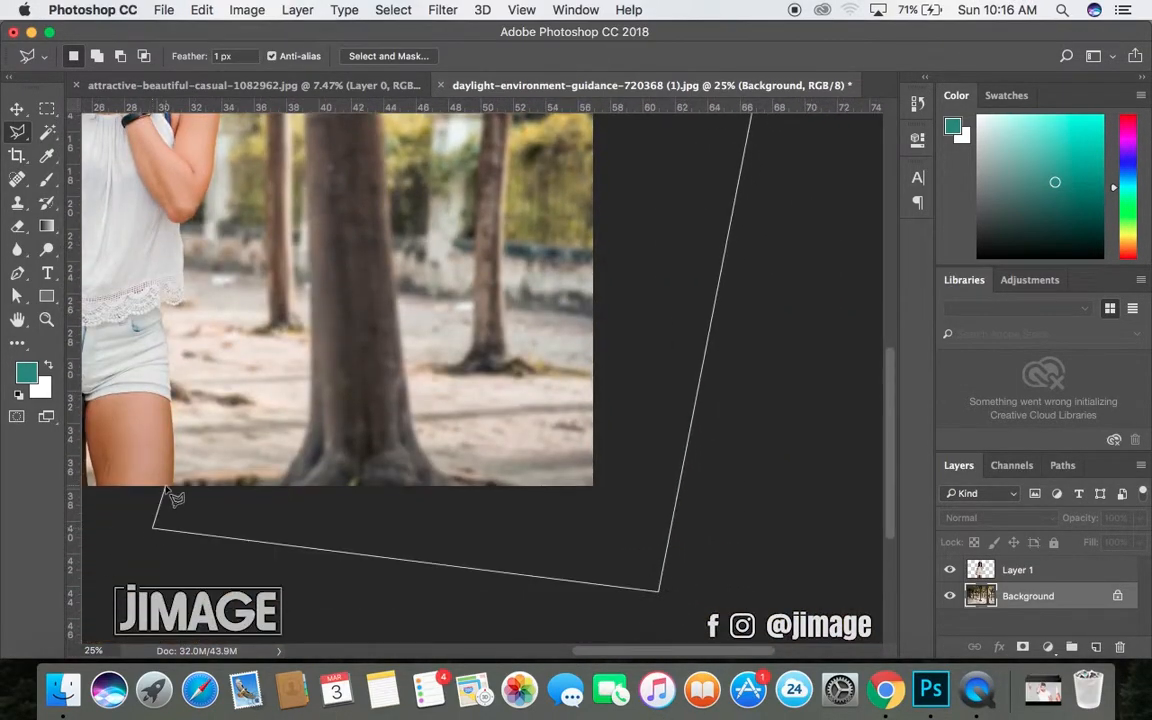
# - Trace the lasso outline up the image-right leg, shorts, top and bent arm to where the shoulder meets the hair
pyautogui.press('super+minus')
pyautogui.press('super+minus')
pyautogui.press('super+plus')
pyautogui.press('super+plus')
pyautogui.scroll(-5, 520, 505)
pyautogui.click(506, 513)
pyautogui.click(505, 452)
pyautogui.click(492, 353)
pyautogui.click(516, 352)
pyautogui.click(515, 274)
pyautogui.click(530, 262)
pyautogui.click(545, 232)
pyautogui.click(554, 143)
pyautogui.click(547, 132)
pyautogui.click(511, 128)
pyautogui.scroll(4, 511, 130)
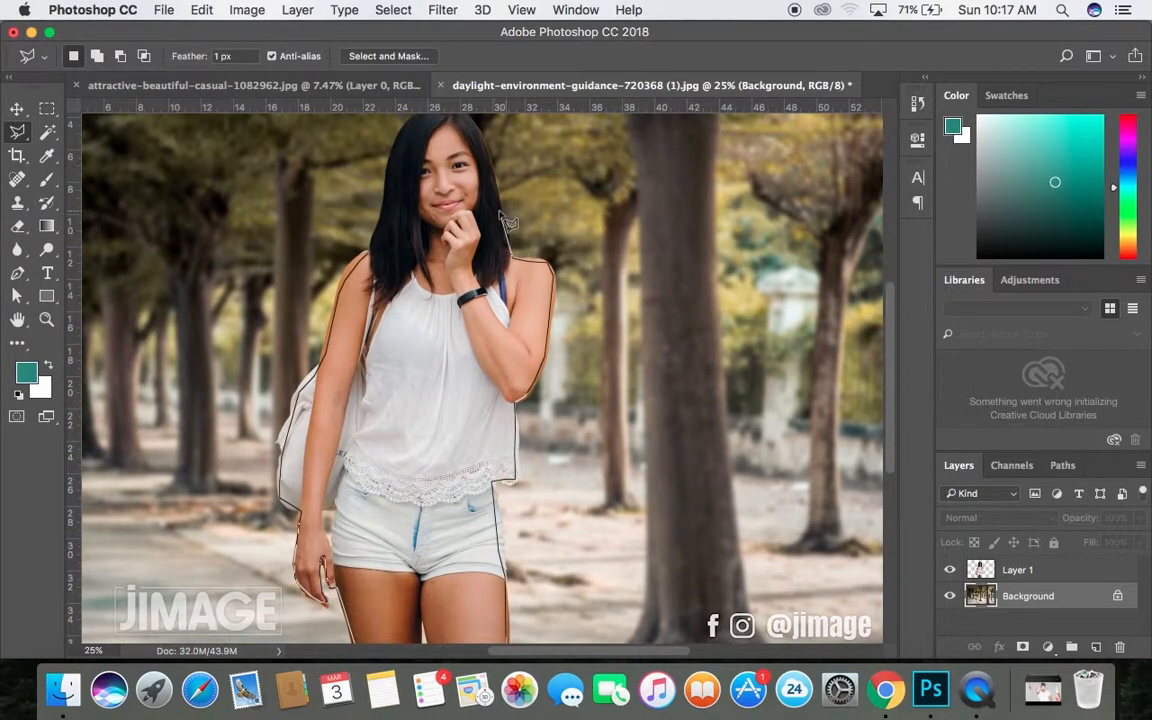
# - Trace the lasso outline over the top of her hair and close it at the starting shoulder
pyautogui.click(486, 145)
pyautogui.scroll(4, 485, 140)
pyautogui.click(275, 398)
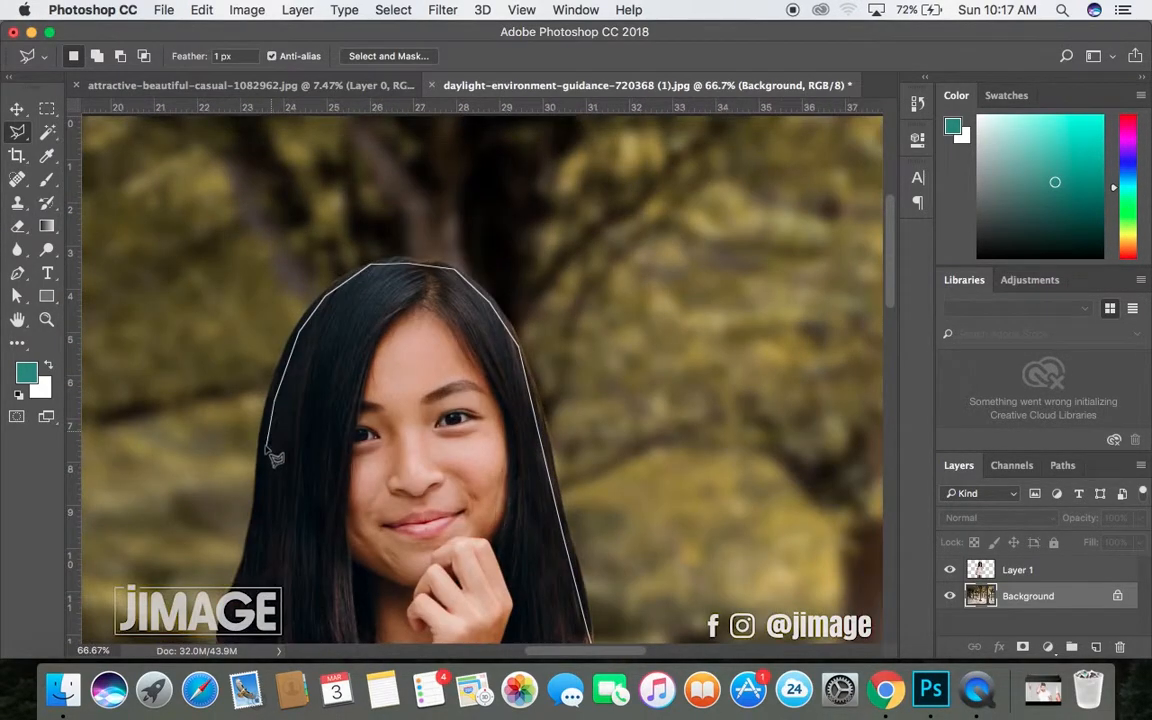
pyautogui.click(263, 446)
pyautogui.click(260, 533)
pyautogui.scroll(-3, 260, 533)
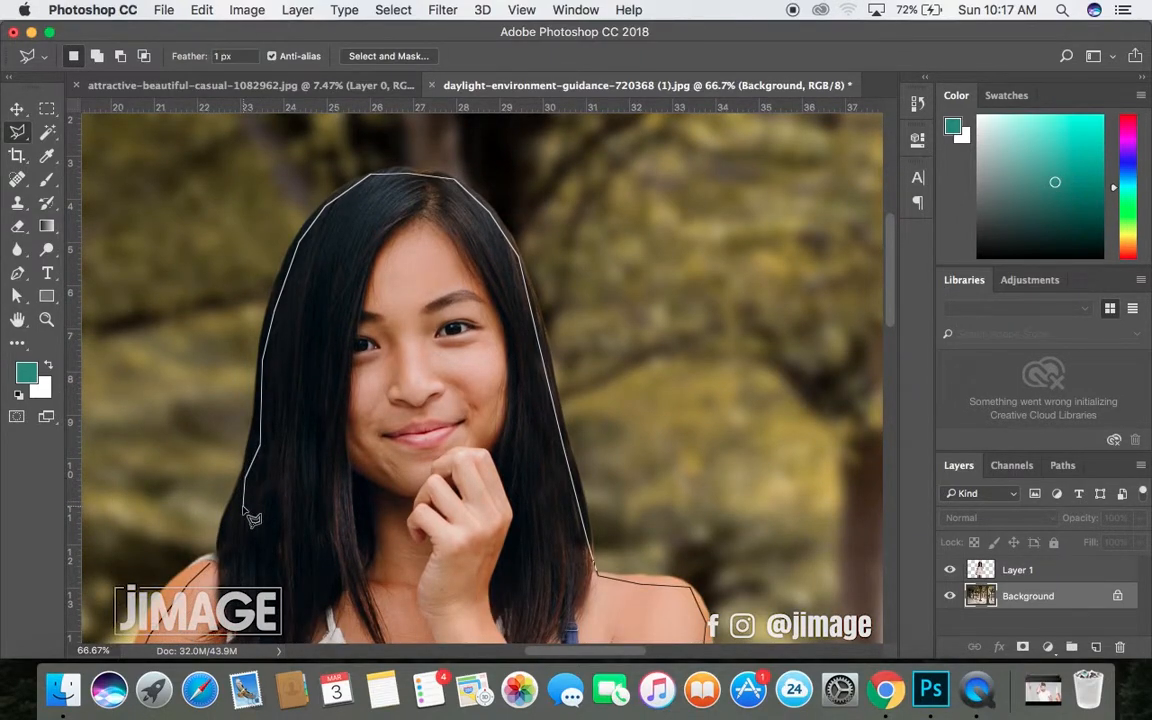
pyautogui.click(234, 511)
pyautogui.click(212, 571)
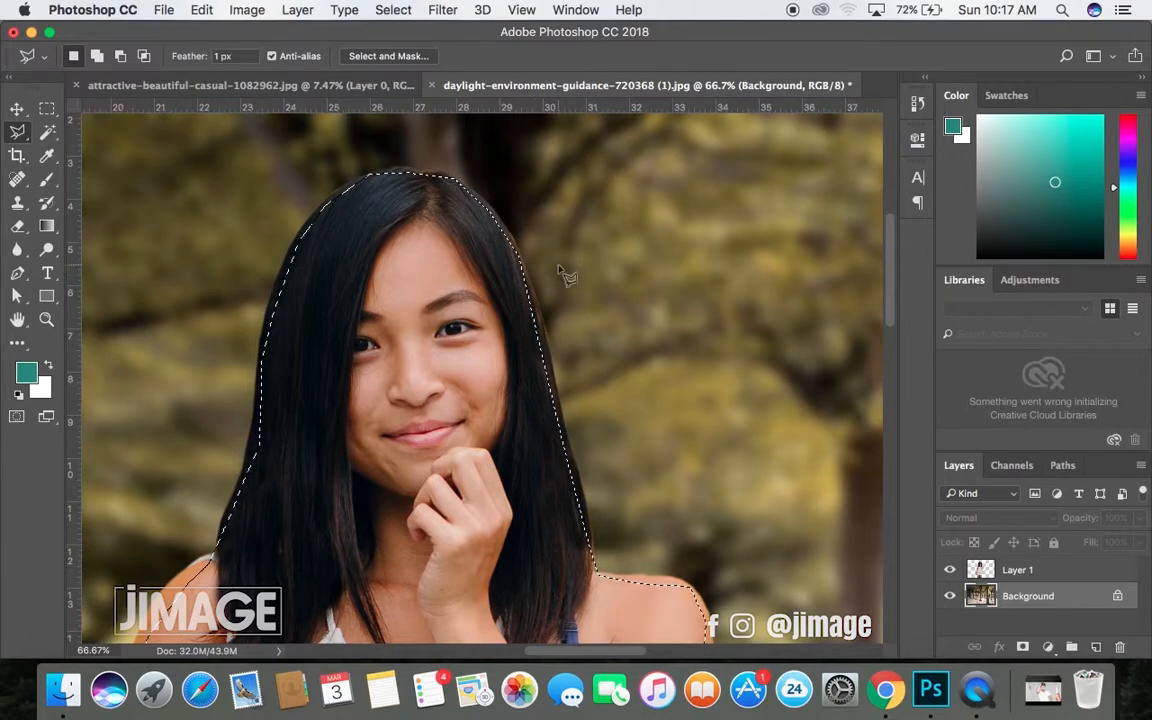
# - Feather the selection of the area around the woman
pyautogui.rightClick(600, 250)
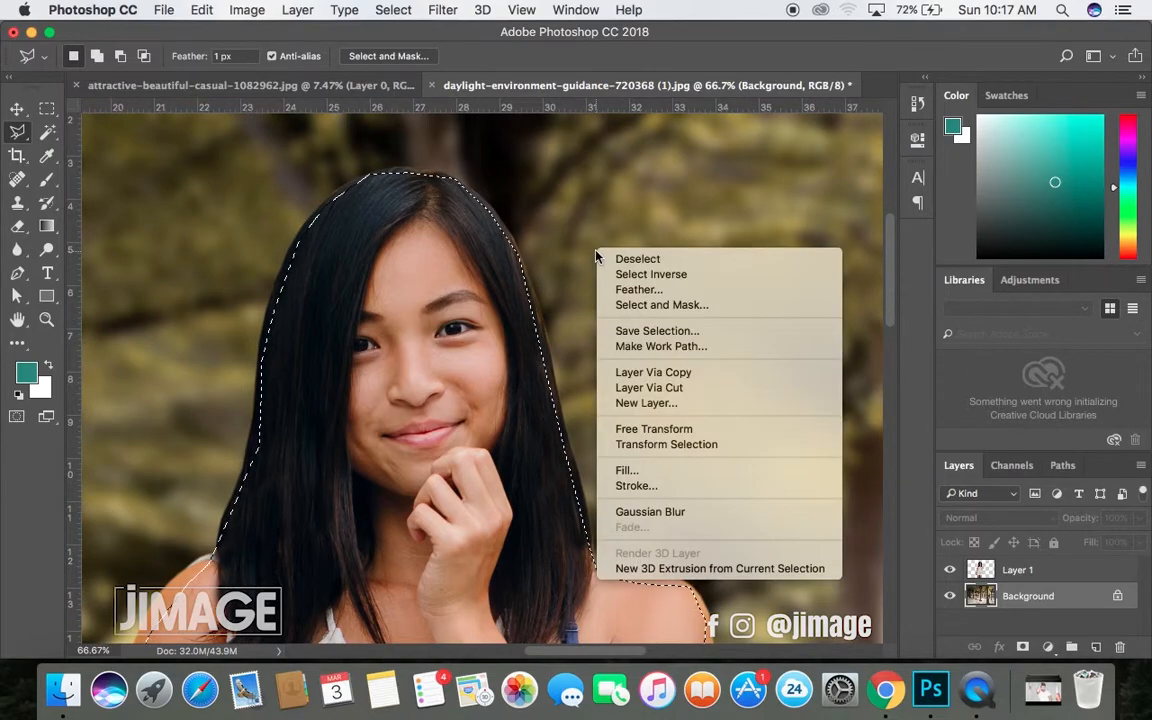
pyautogui.click(707, 289)
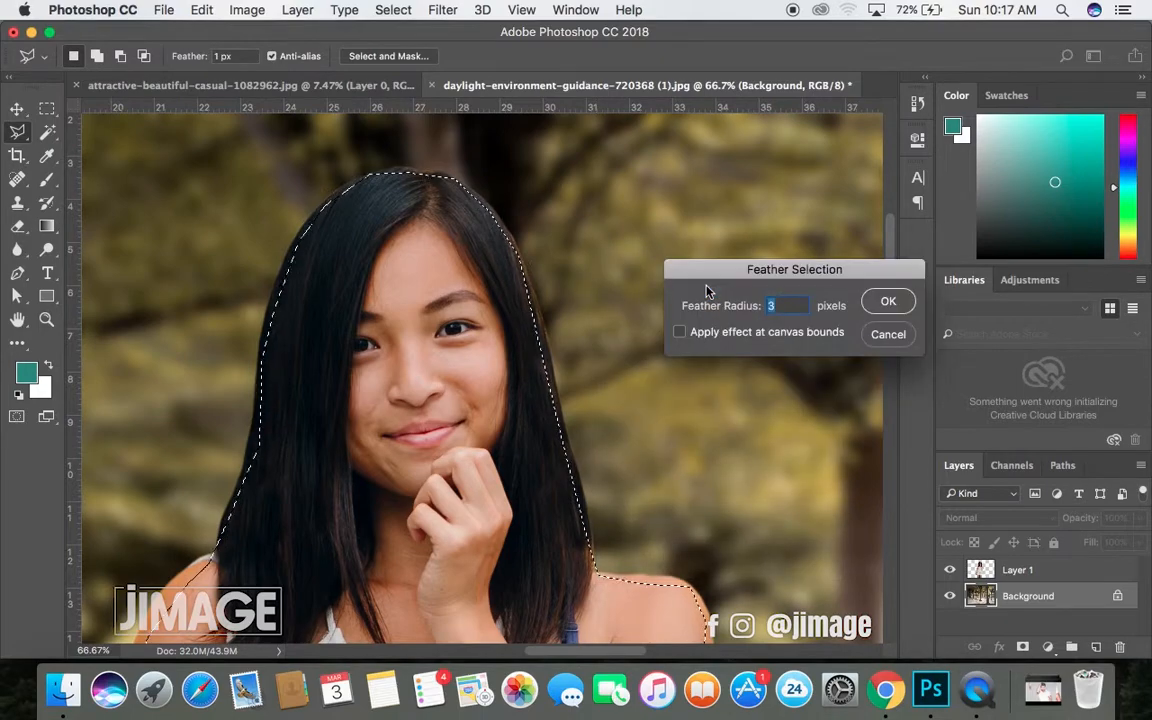
pyautogui.write('3')
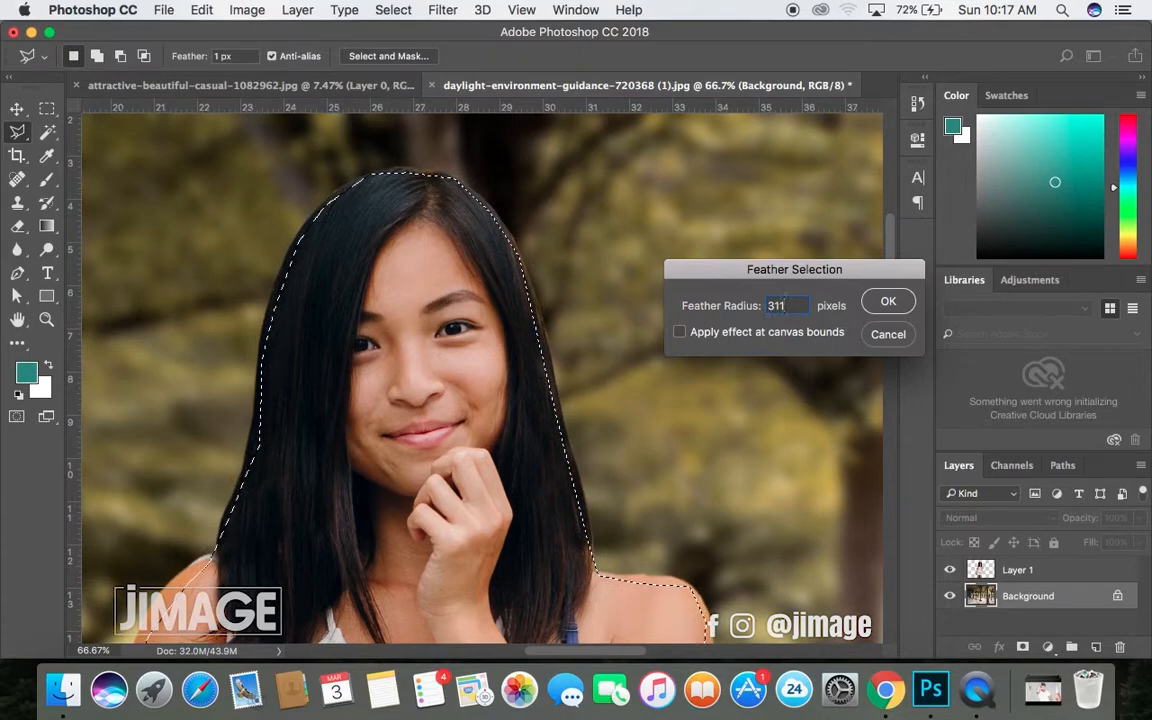
pyautogui.press('BackSpace')
pyautogui.write('1')
pyautogui.press('Return')
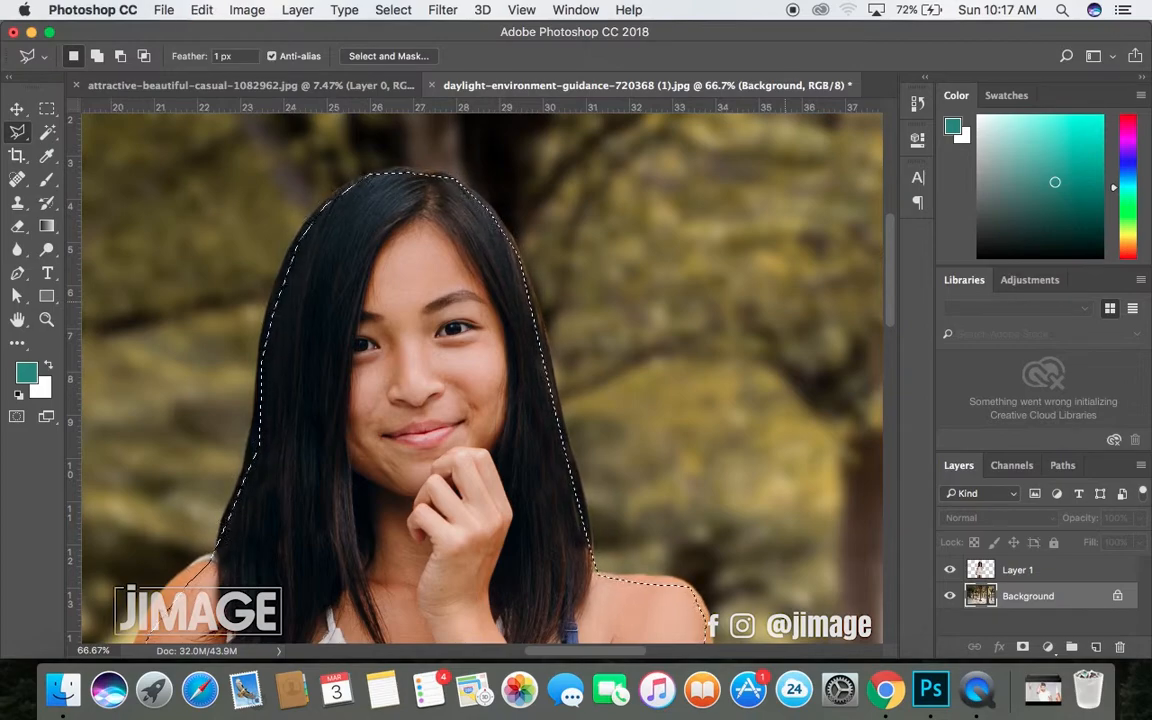
# - Feather the selection around the woman with a radius of 33 pixels
pyautogui.rightClick(537, 302)
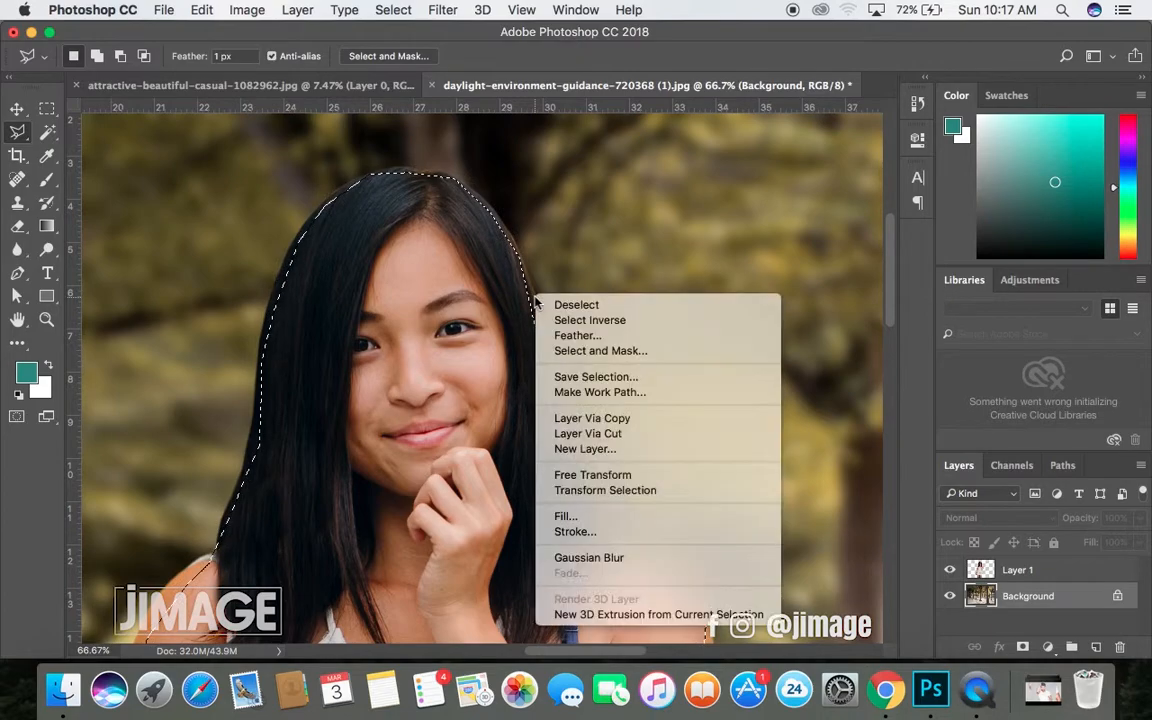
pyautogui.click(583, 337)
pyautogui.write('33')
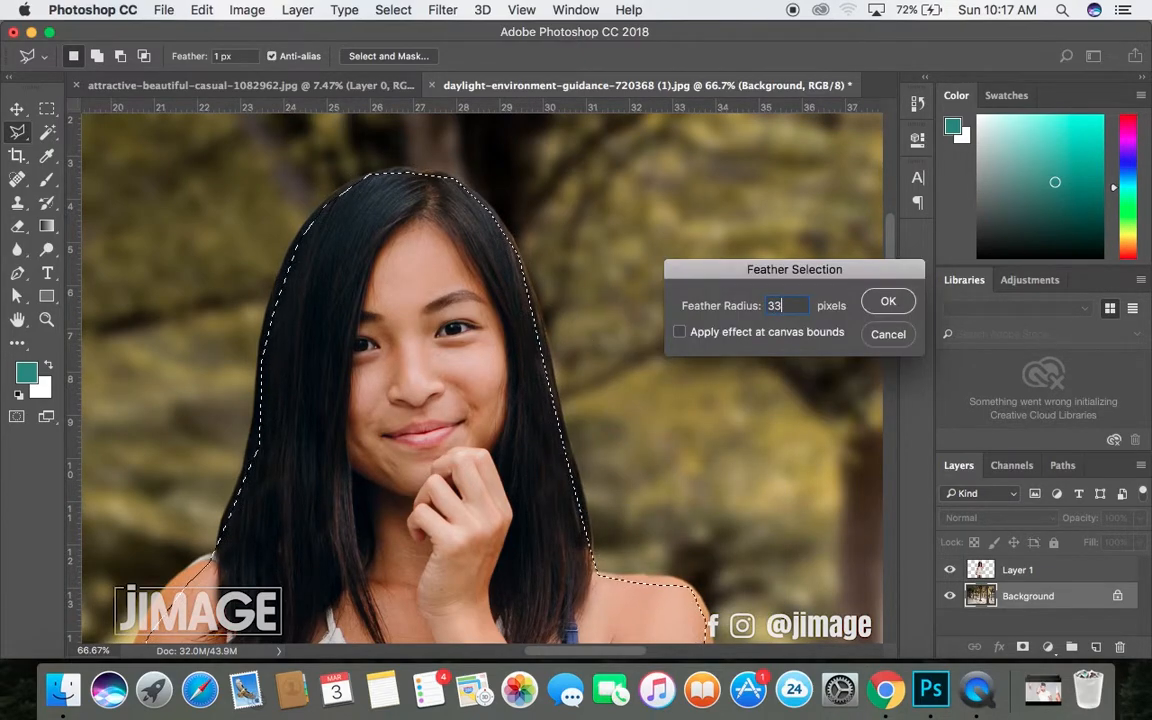
pyautogui.press('Return')
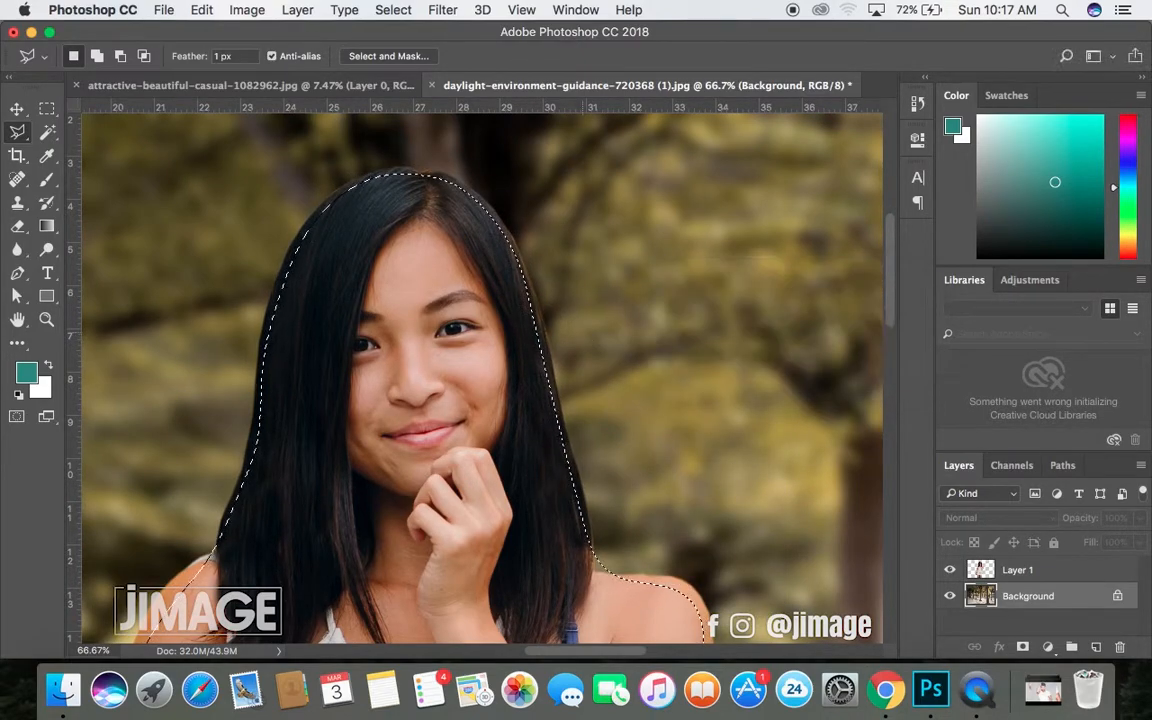
# - Try reapplying the last Gaussian Blur to the Background layer and Layer 1, and undo back to before the 33-pixel feather
pyautogui.click(446, 10)
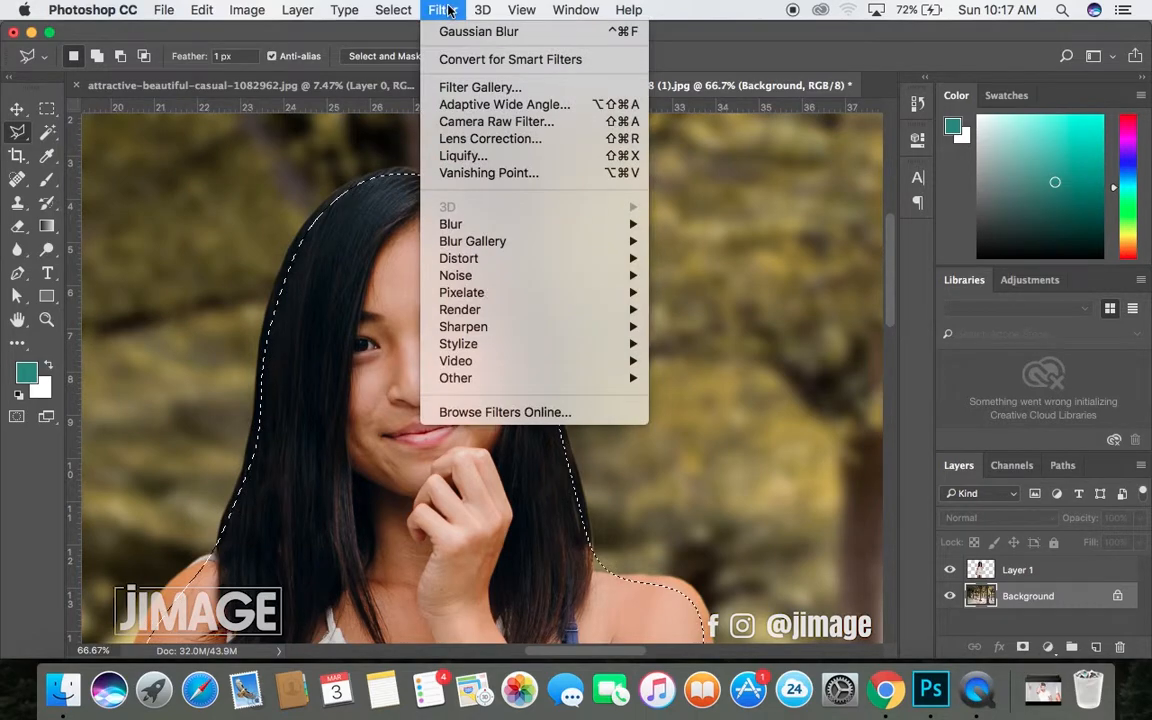
pyautogui.click(513, 36)
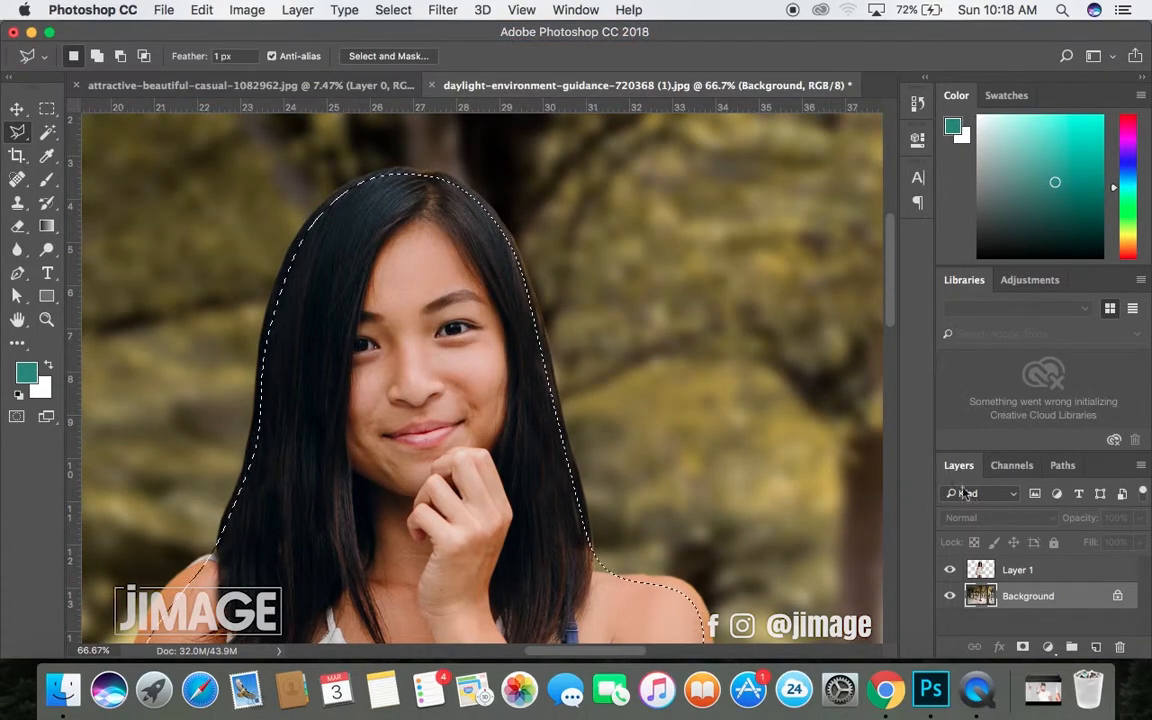
pyautogui.click(1036, 570)
pyautogui.click(458, 12)
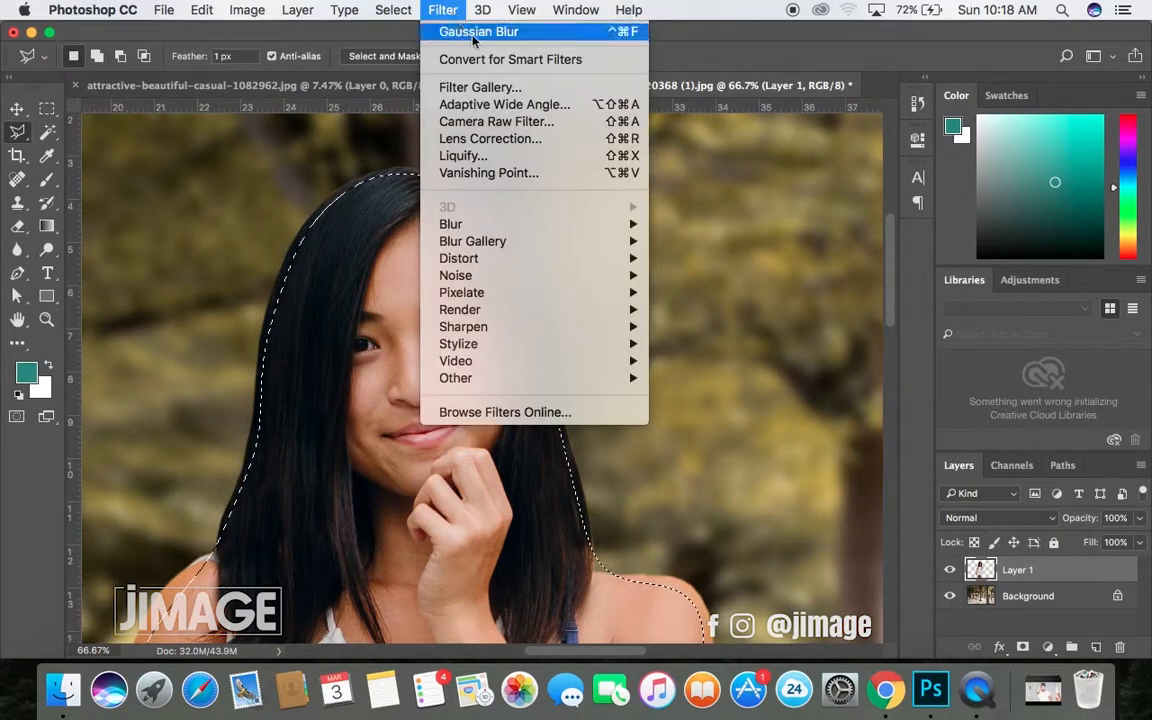
pyautogui.click(480, 33)
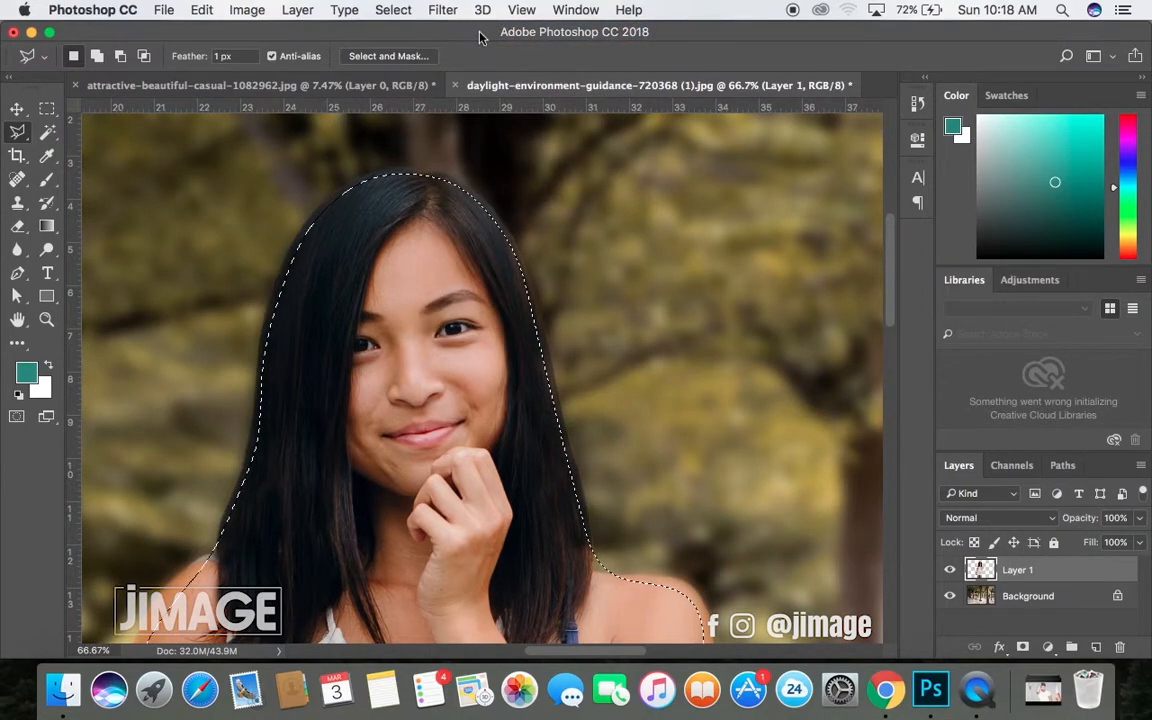
pyautogui.press('super+z')
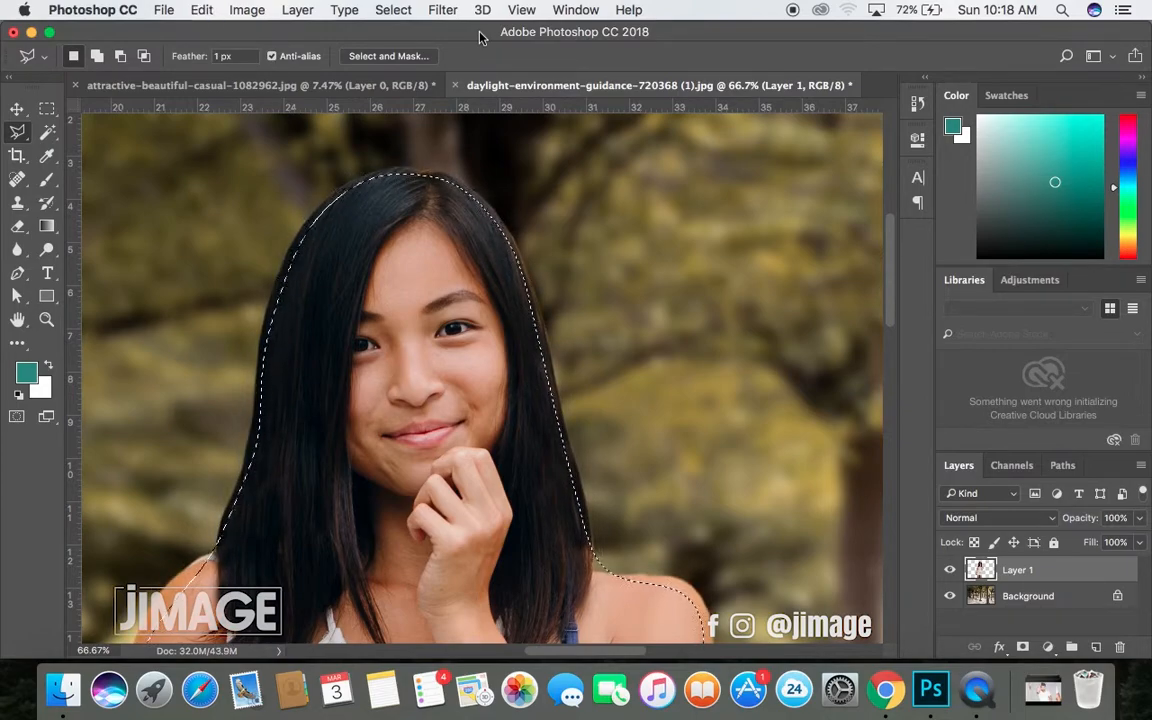
pyautogui.press('super+alt+z')
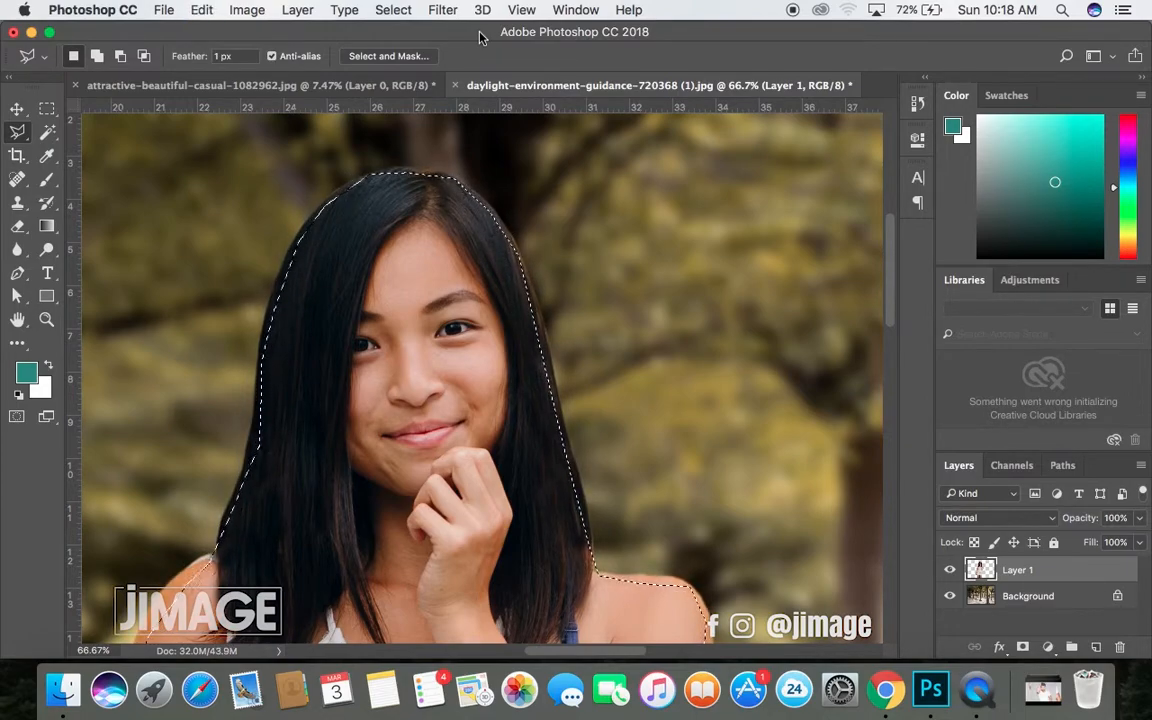
# - Feather the selection around the woman with a radius of 11 pixels
pyautogui.rightClick(529, 260)
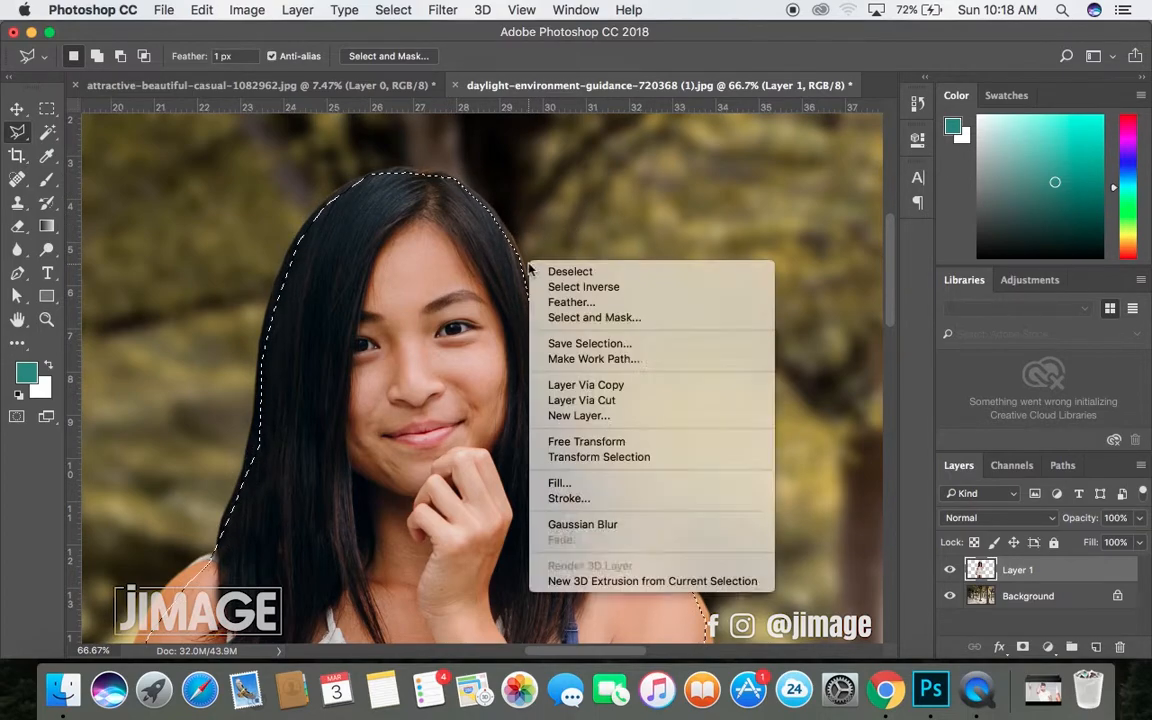
pyautogui.click(597, 302)
pyautogui.write('11')
pyautogui.press('Return')
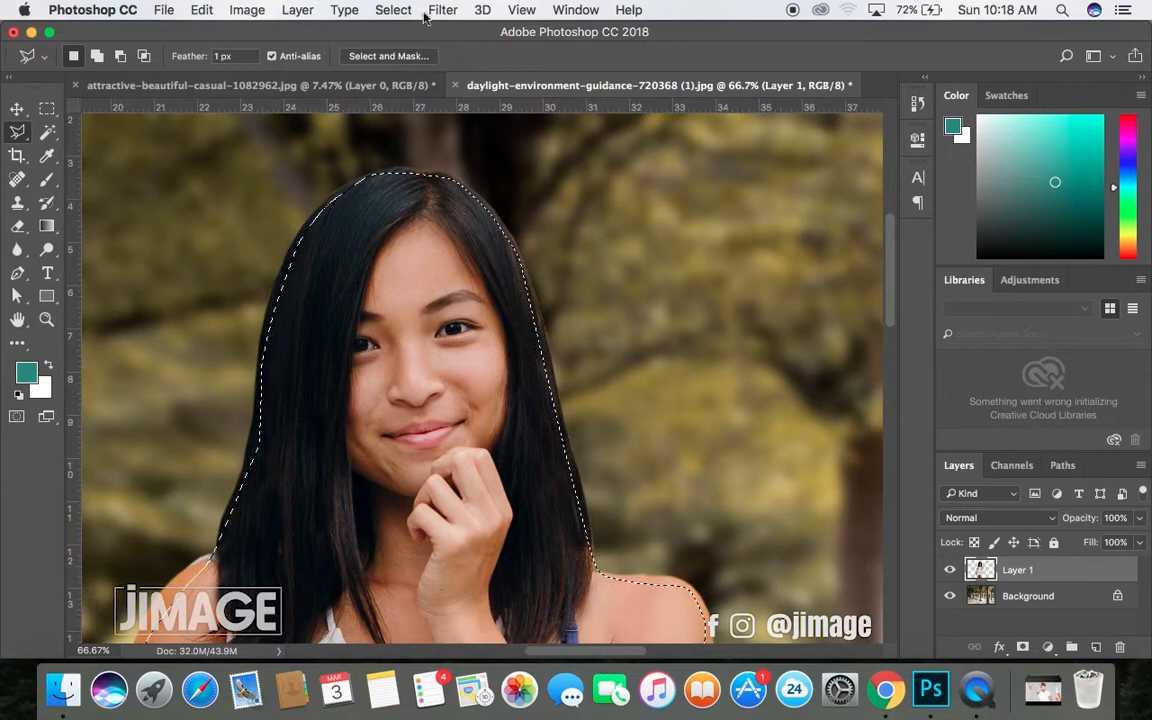
# - Apply a Gaussian Blur with a 5-pixel radius to the feathered selection on Layer 1
pyautogui.click(441, 10)
pyautogui.moveTo(515, 228)
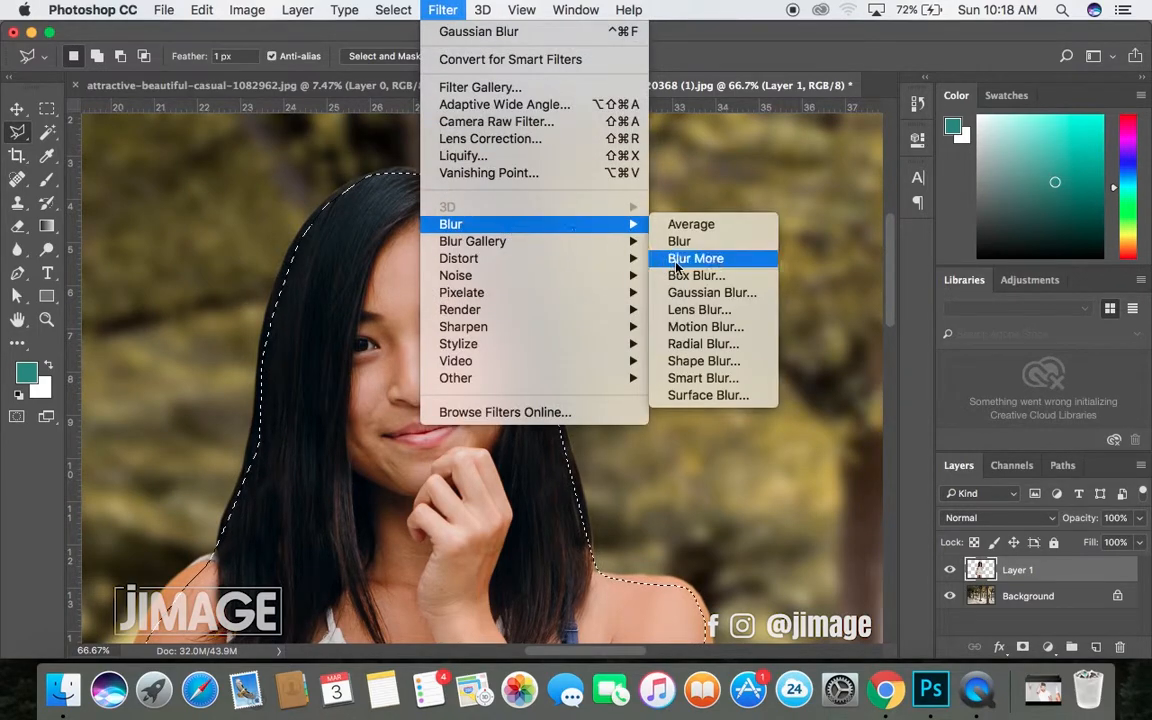
pyautogui.click(718, 293)
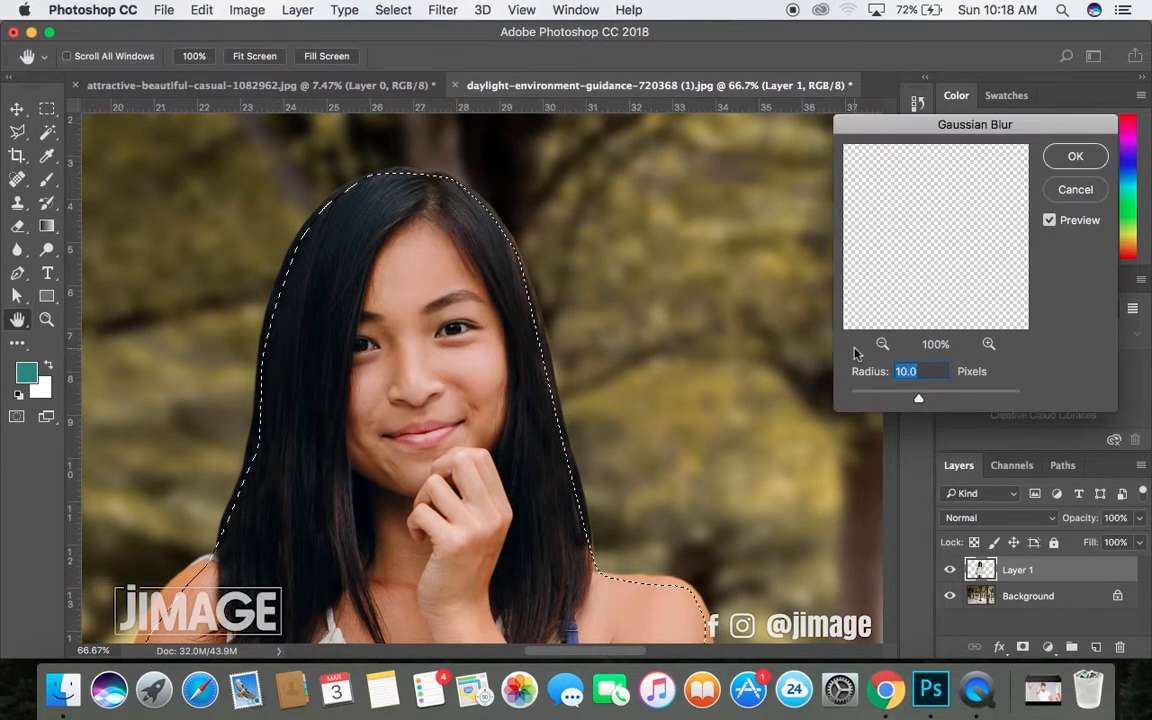
pyautogui.click(893, 398)
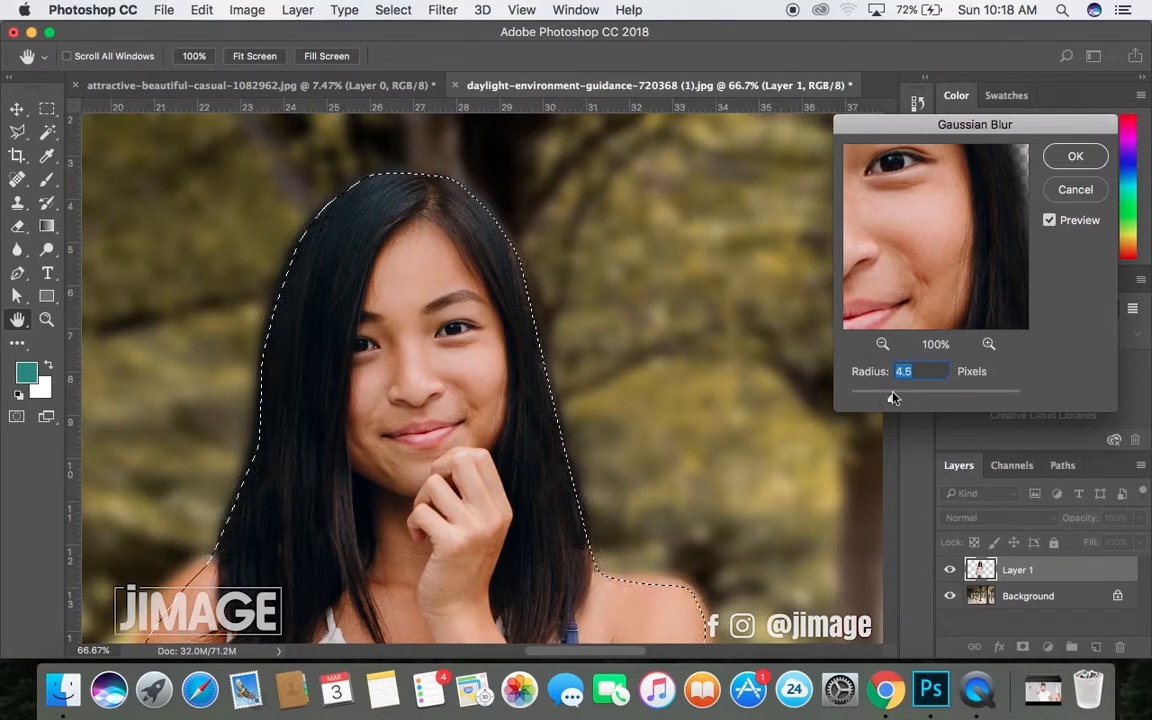
pyautogui.moveTo(893, 398); pyautogui.dragTo(882, 398)
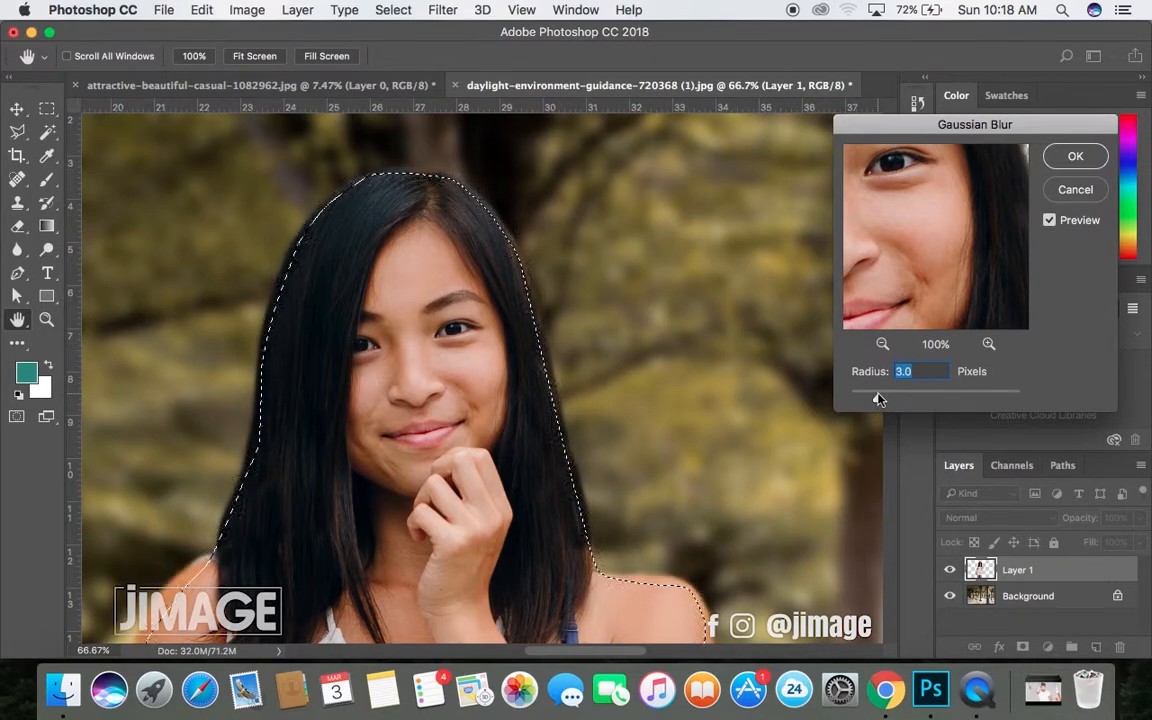
pyautogui.write('5')
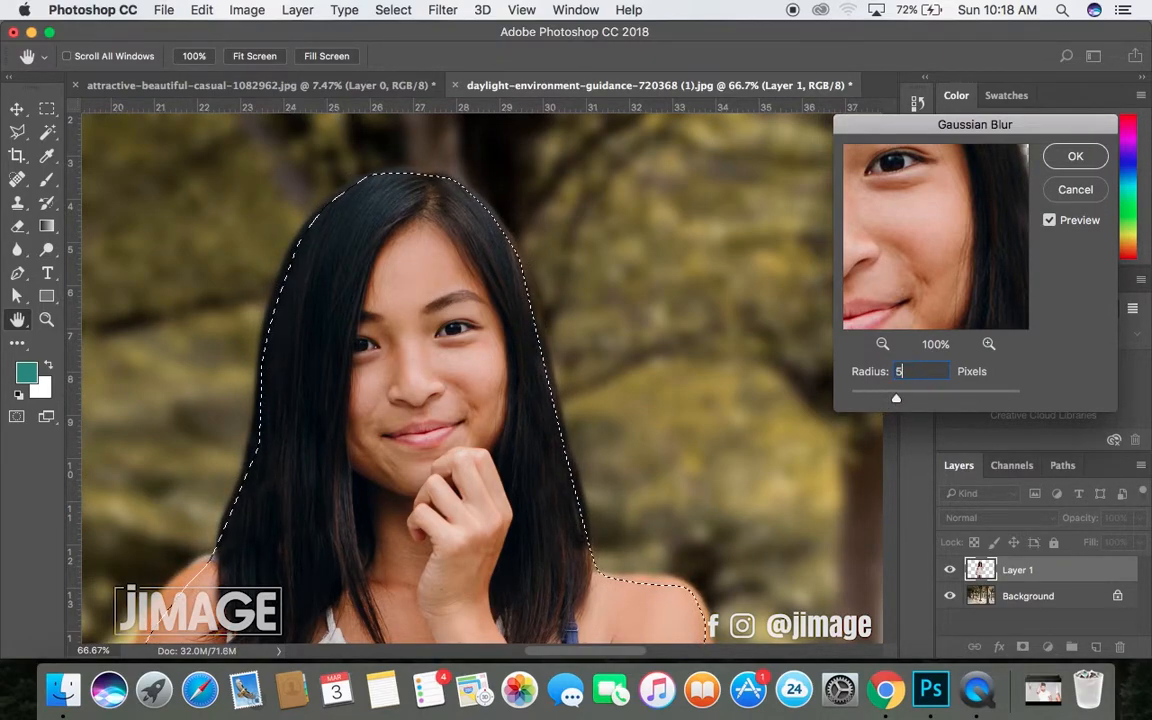
pyautogui.press('Return')
pyautogui.press('l')
# - Check the softened edges along the woman's arm, waist and legs, and clear the selection
pyautogui.scroll(-10, 480, 380)
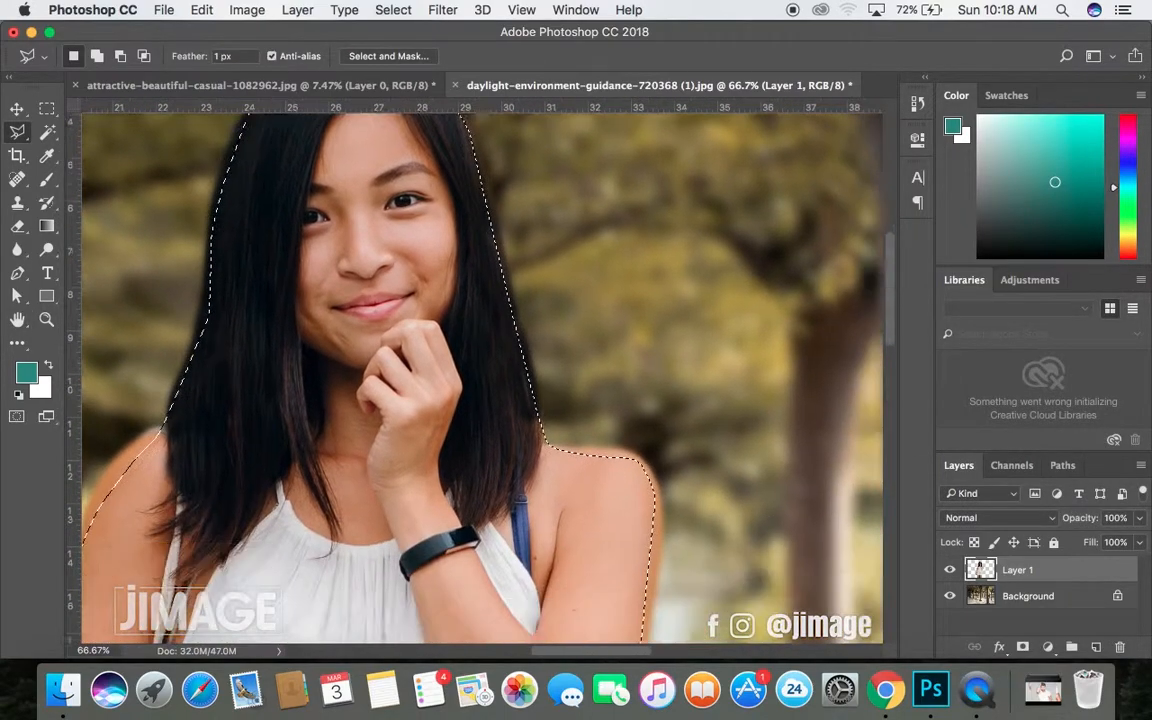
pyautogui.scroll(-10, 480, 380)
pyautogui.hscroll(3, 480, 380)
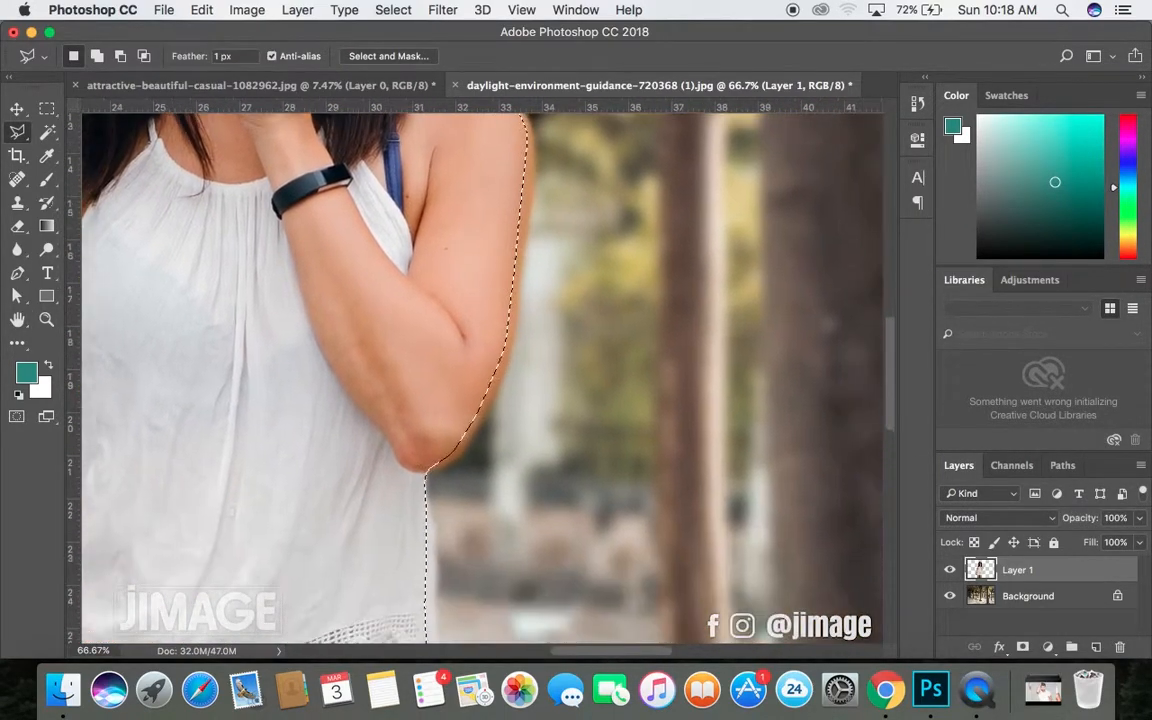
pyautogui.scroll(-10, 480, 380)
pyautogui.hscroll(-3, 480, 380)
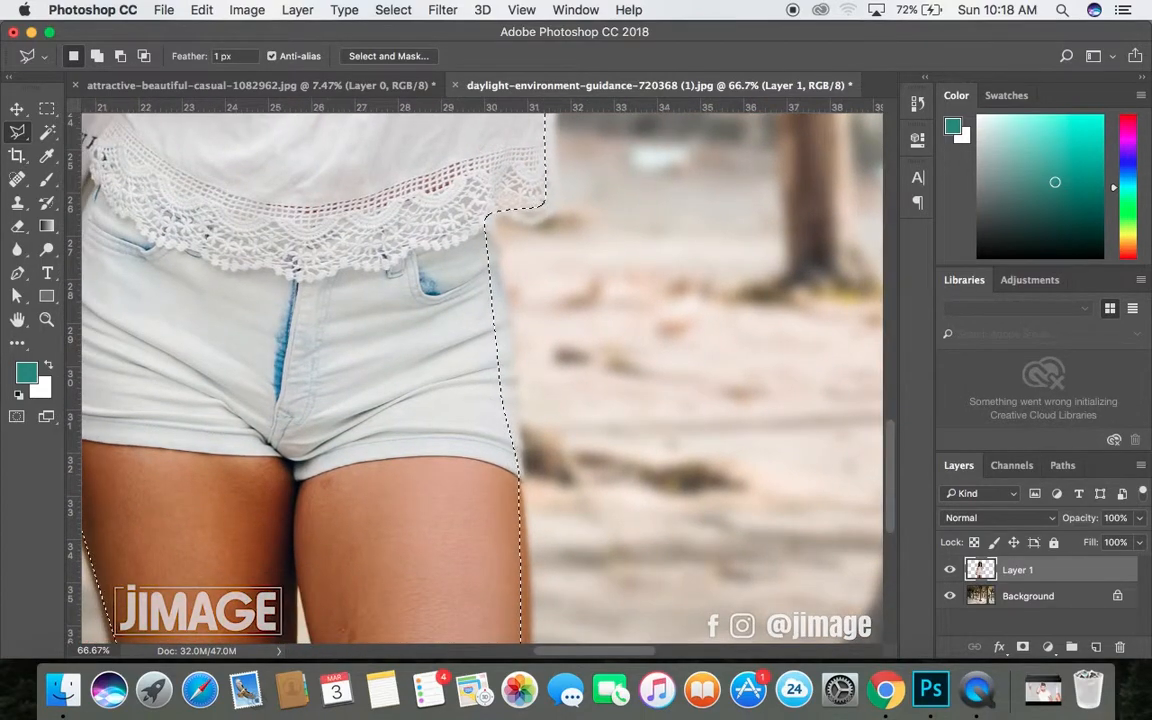
pyautogui.scroll(5, 480, 380)
pyautogui.hscroll(-2, 480, 380)
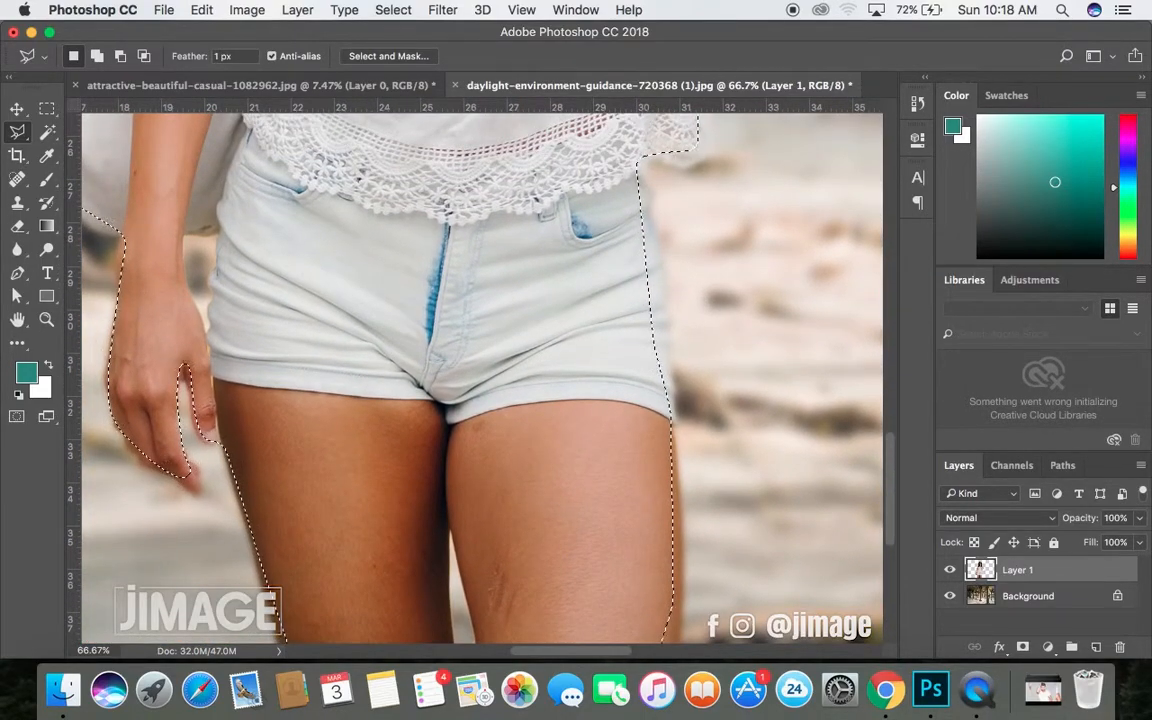
pyautogui.press('super+0')
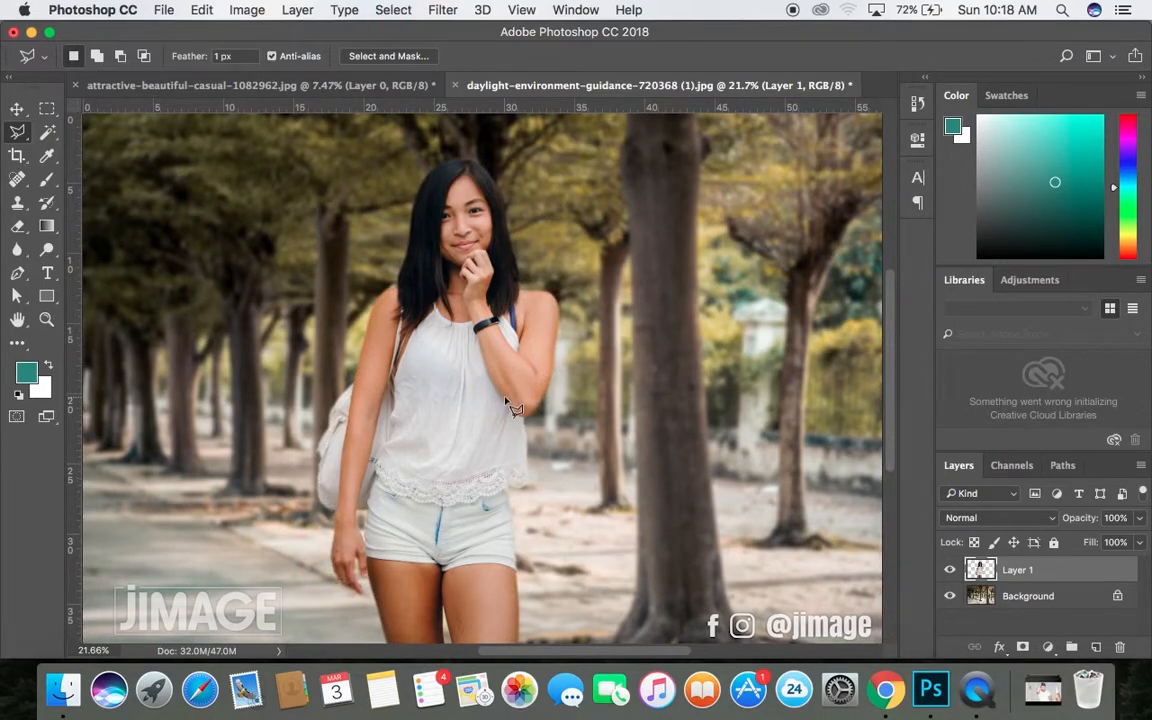
# - Step through the document history from the original street photo and the dragged-in layer back to the latest Deselect state
pyautogui.click(917, 105)
pyautogui.scroll(3, 880, 168)
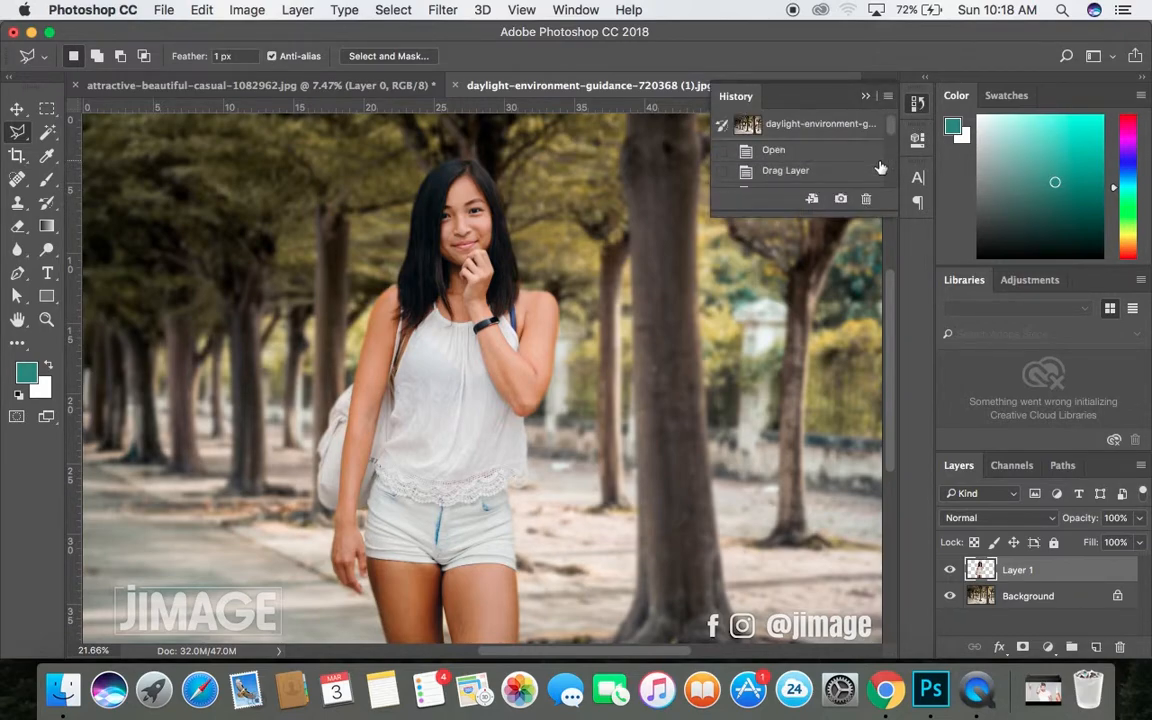
pyautogui.click(846, 128)
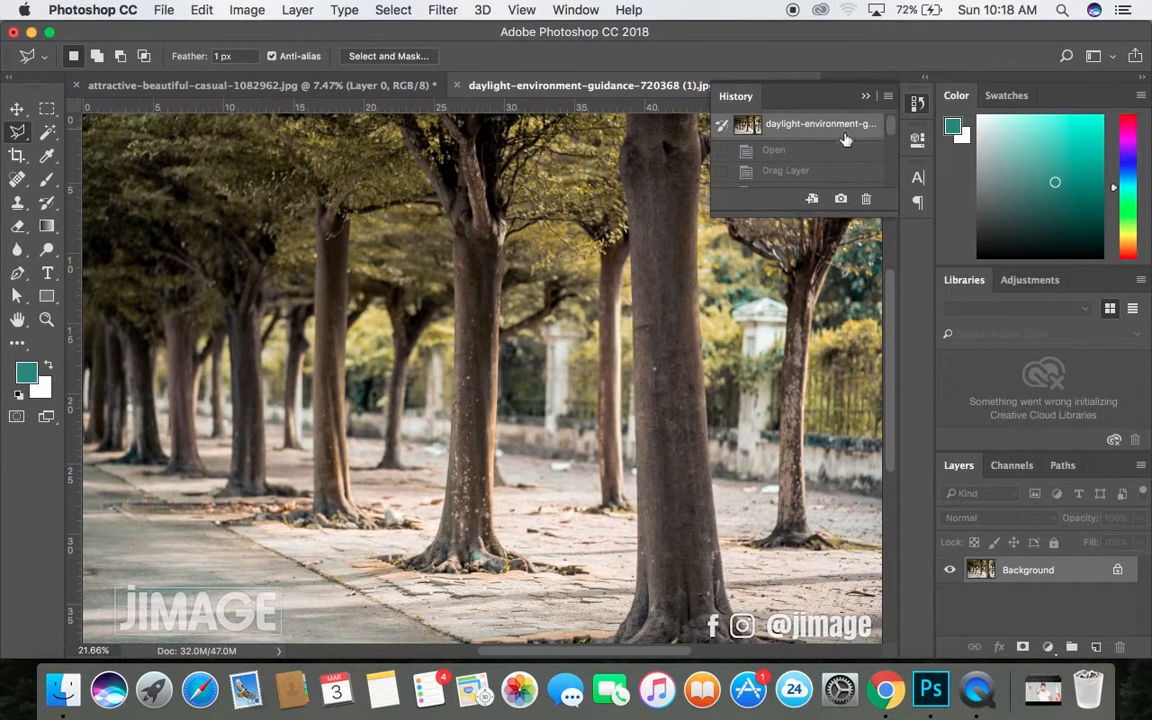
pyautogui.click(825, 150)
pyautogui.click(830, 170)
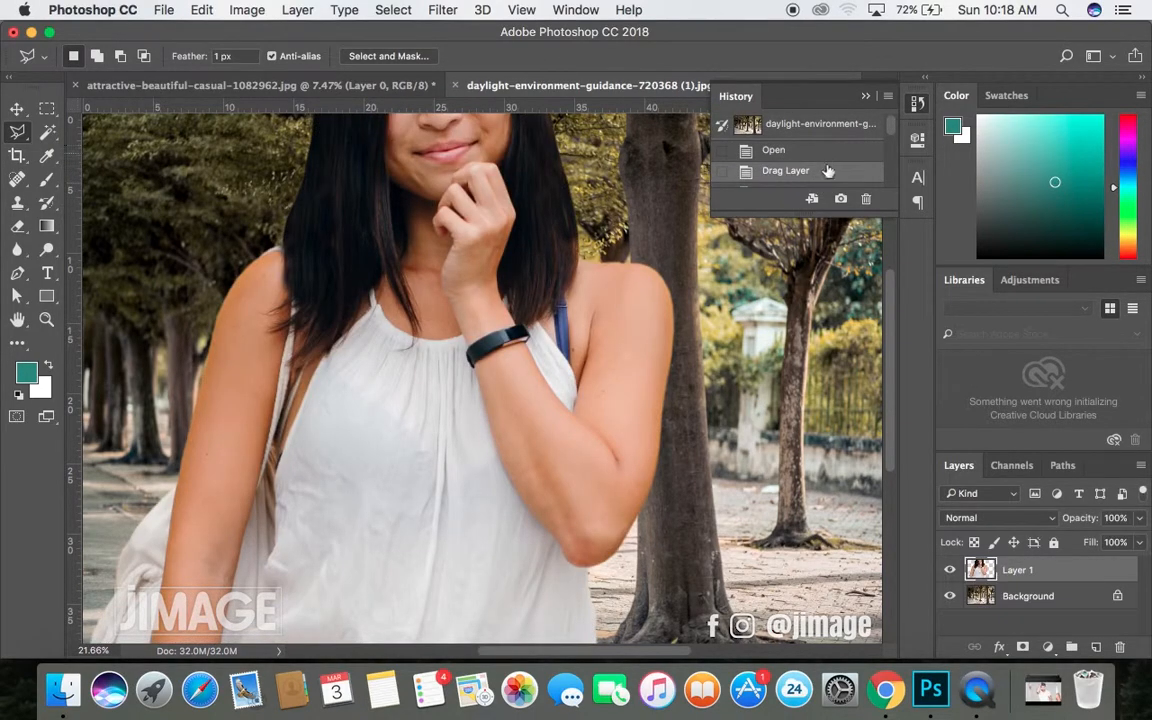
pyautogui.scroll(-3, 825, 175)
pyautogui.click(822, 177)
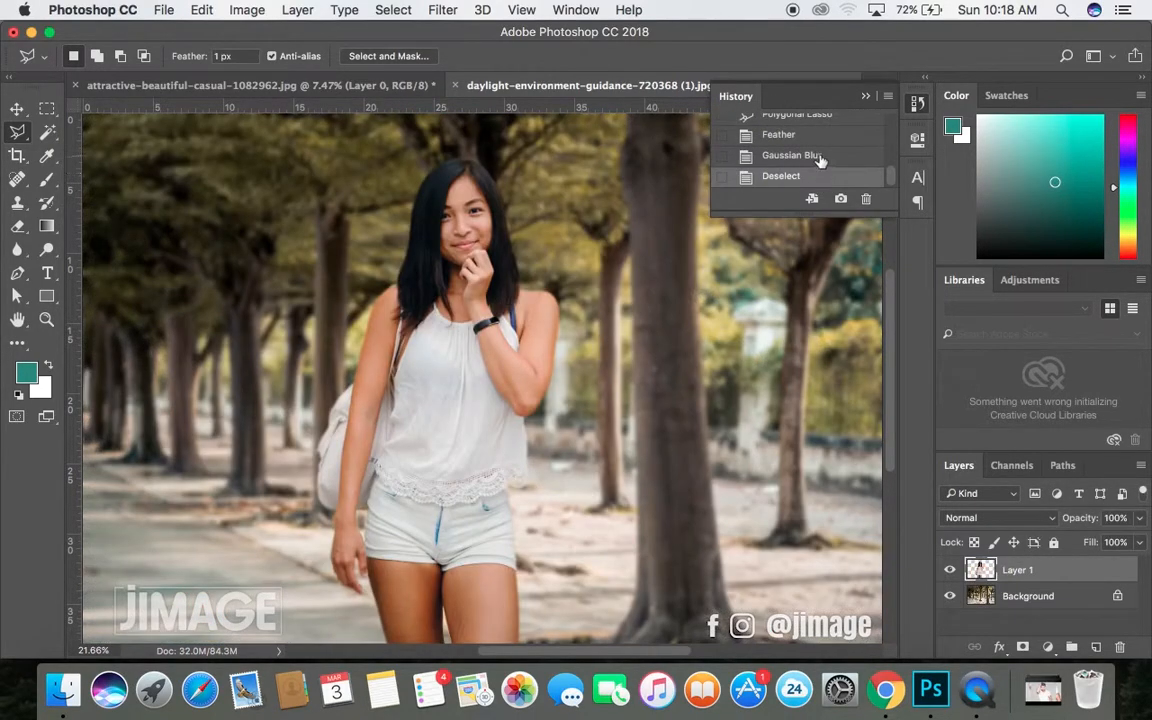
# - Compare the whole composite at the background Gaussian Blur state with the latest Deselect state
pyautogui.scroll(2, 823, 126)
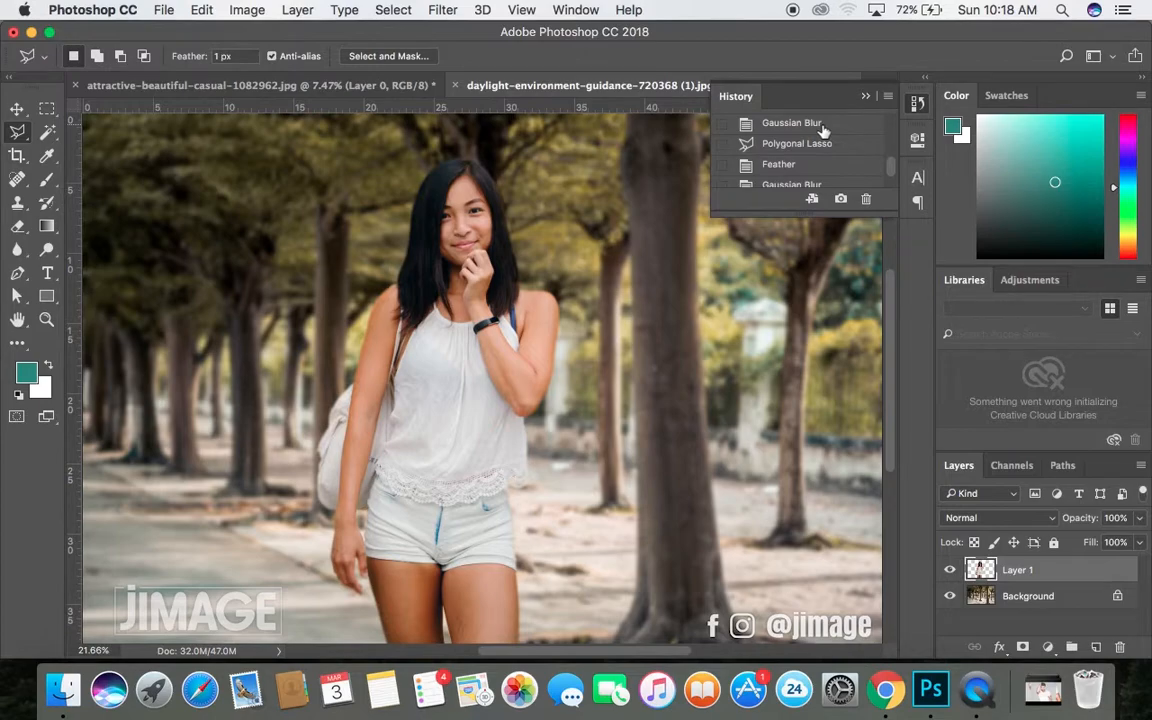
pyautogui.click(822, 128)
pyautogui.scroll(-2, 815, 160)
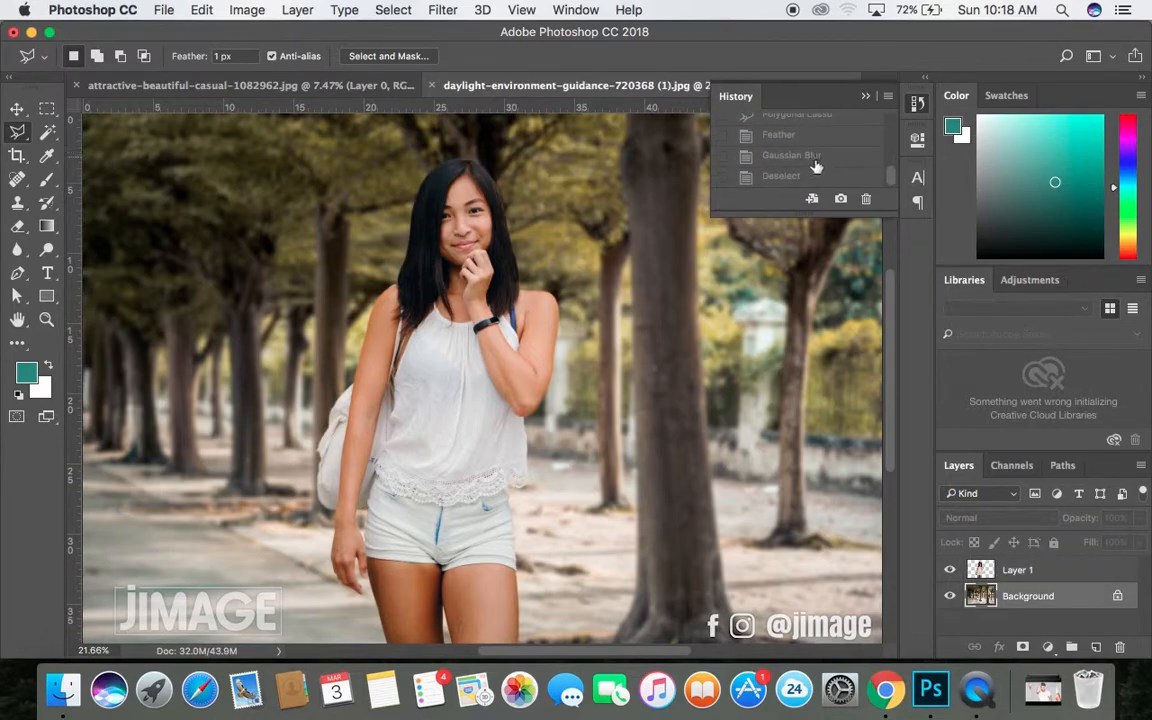
pyautogui.click(800, 184)
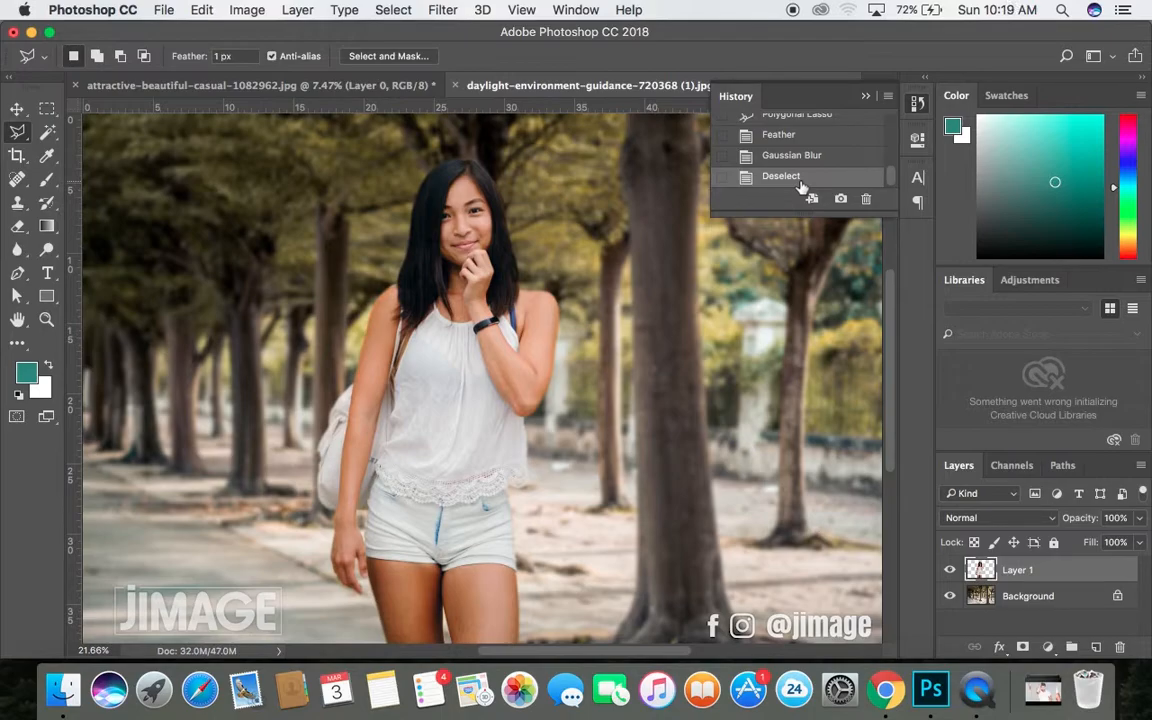
# - Examine the woman's shoulder and hair edges up close, comparing the history states before and after the edge blur
pyautogui.press('super+plus')
pyautogui.press('super+plus')
pyautogui.press('super+plus')
pyautogui.press('super+plus')
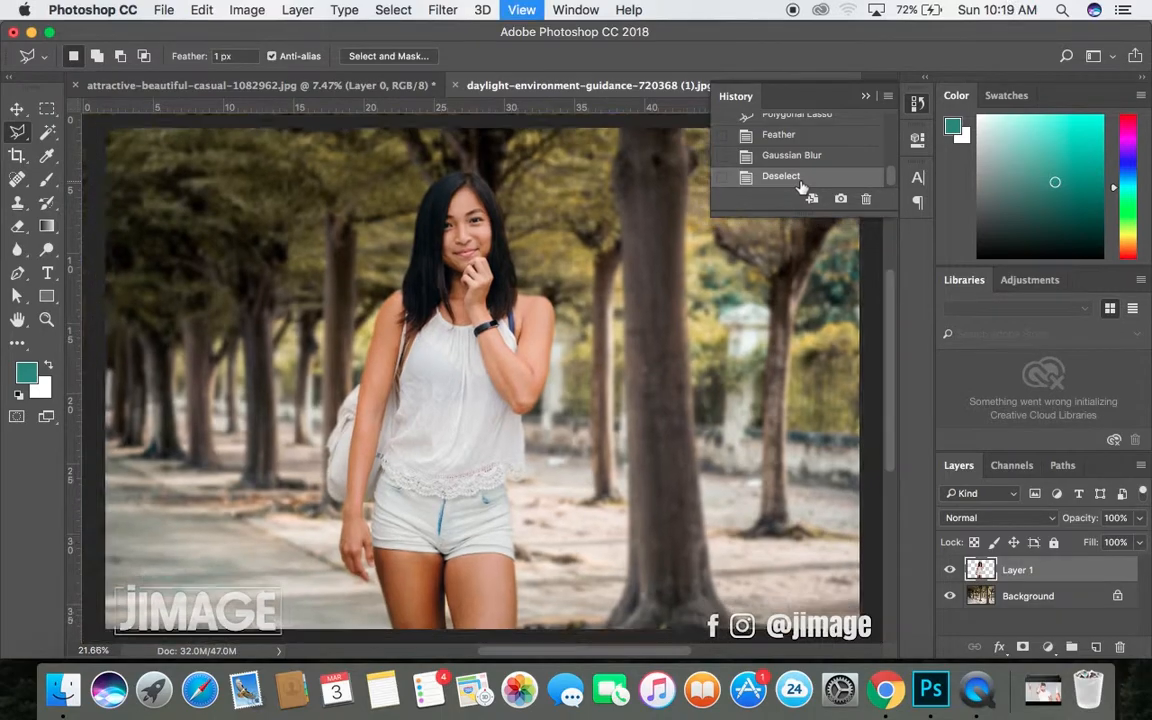
pyautogui.scroll(5, 801, 187)
pyautogui.scroll(3, 801, 187)
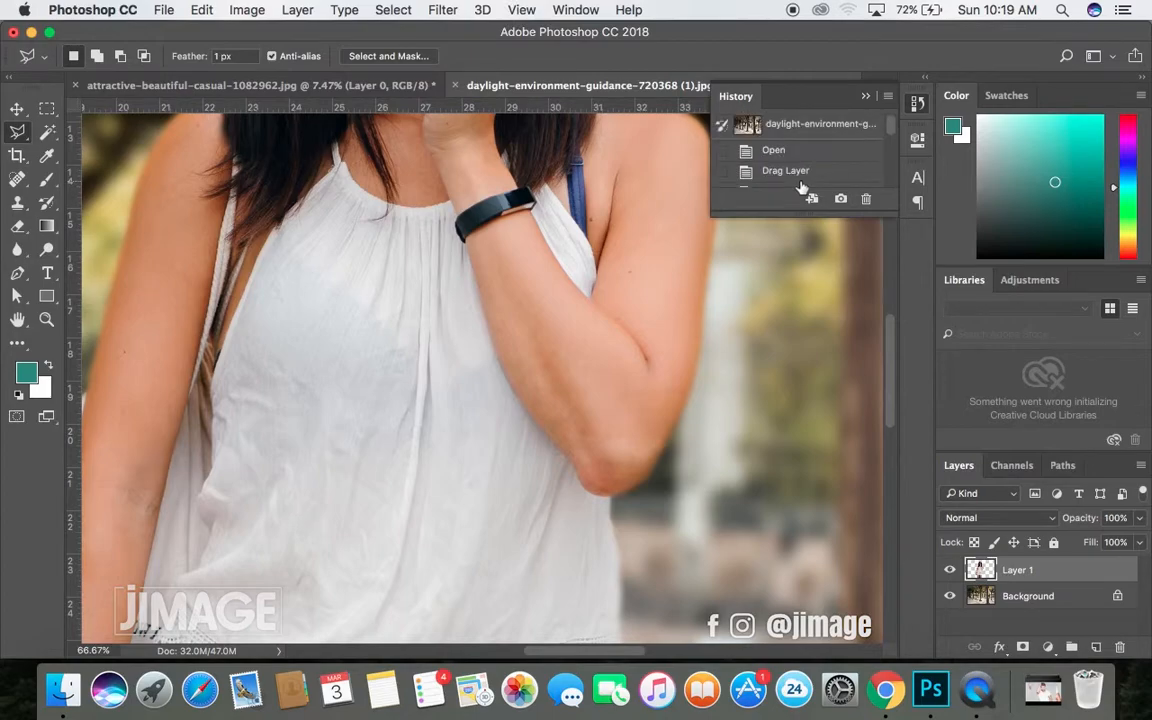
pyautogui.scroll(5, 465, 400)
pyautogui.hscroll(-5, 465, 400)
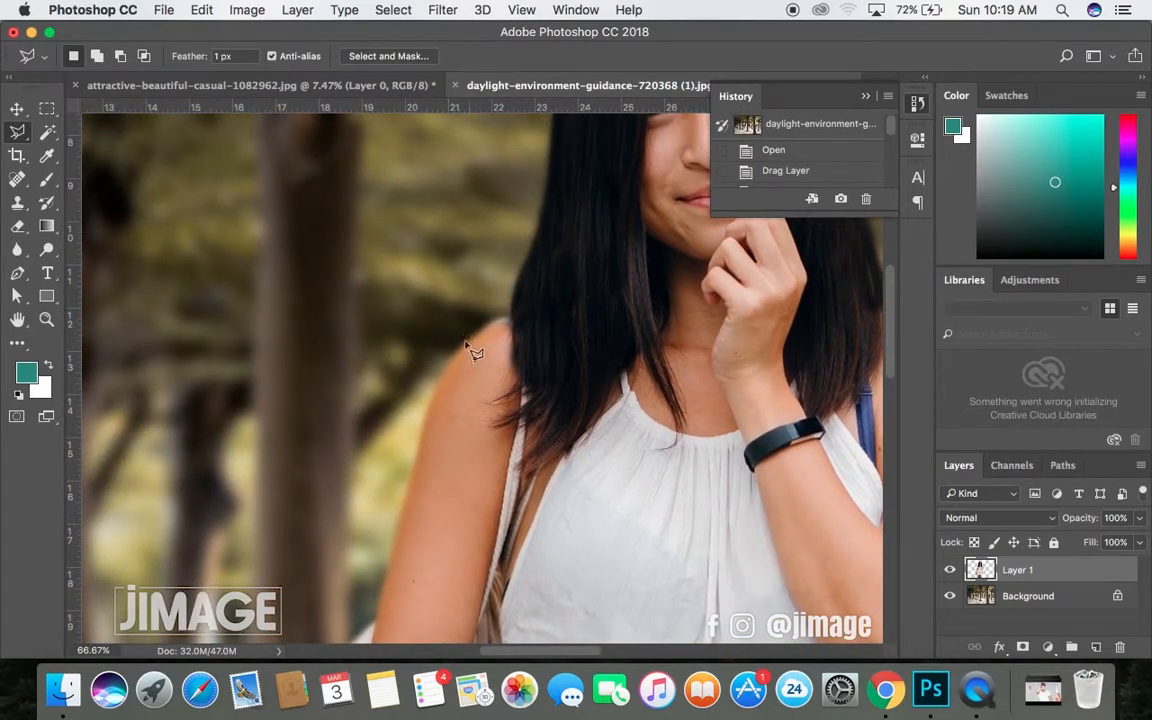
pyautogui.scroll(-5, 853, 160)
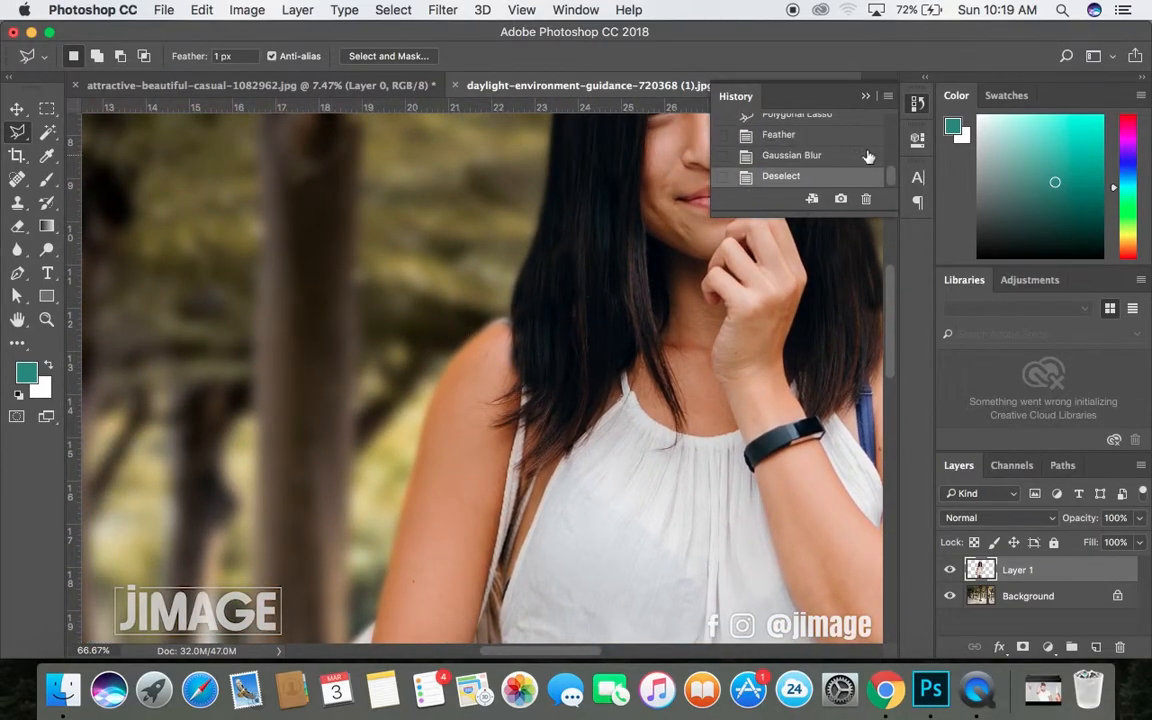
pyautogui.scroll(2, 857, 160)
pyautogui.click(852, 136)
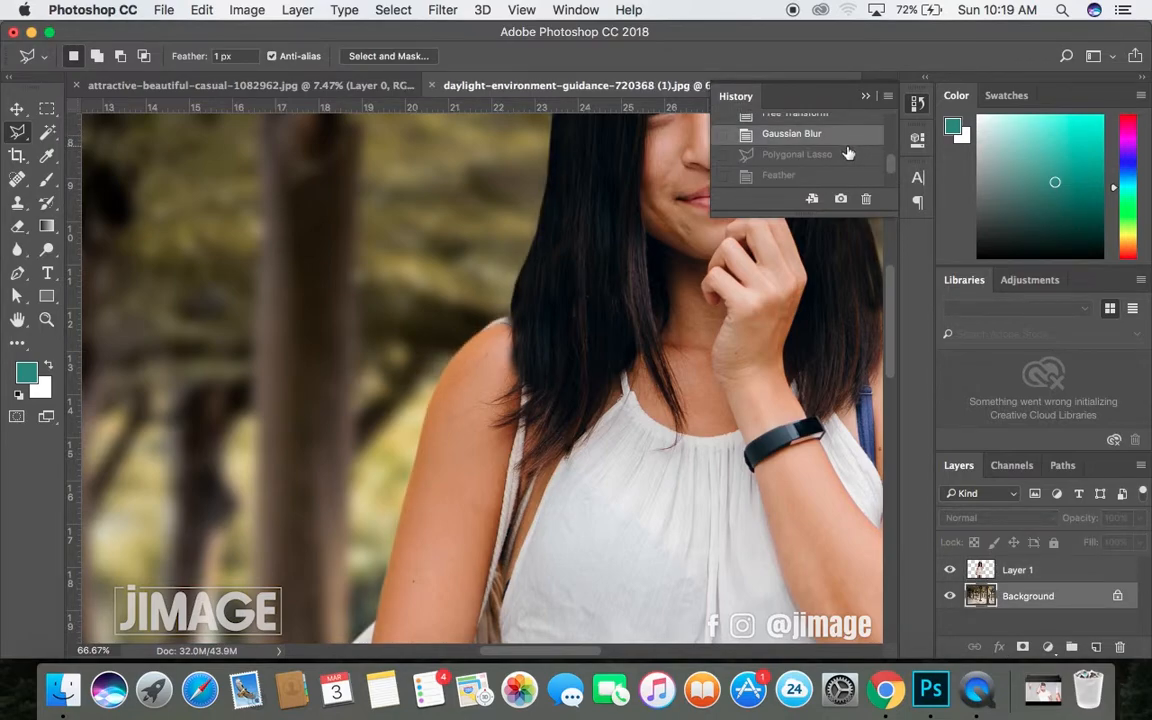
pyautogui.scroll(-2, 848, 152)
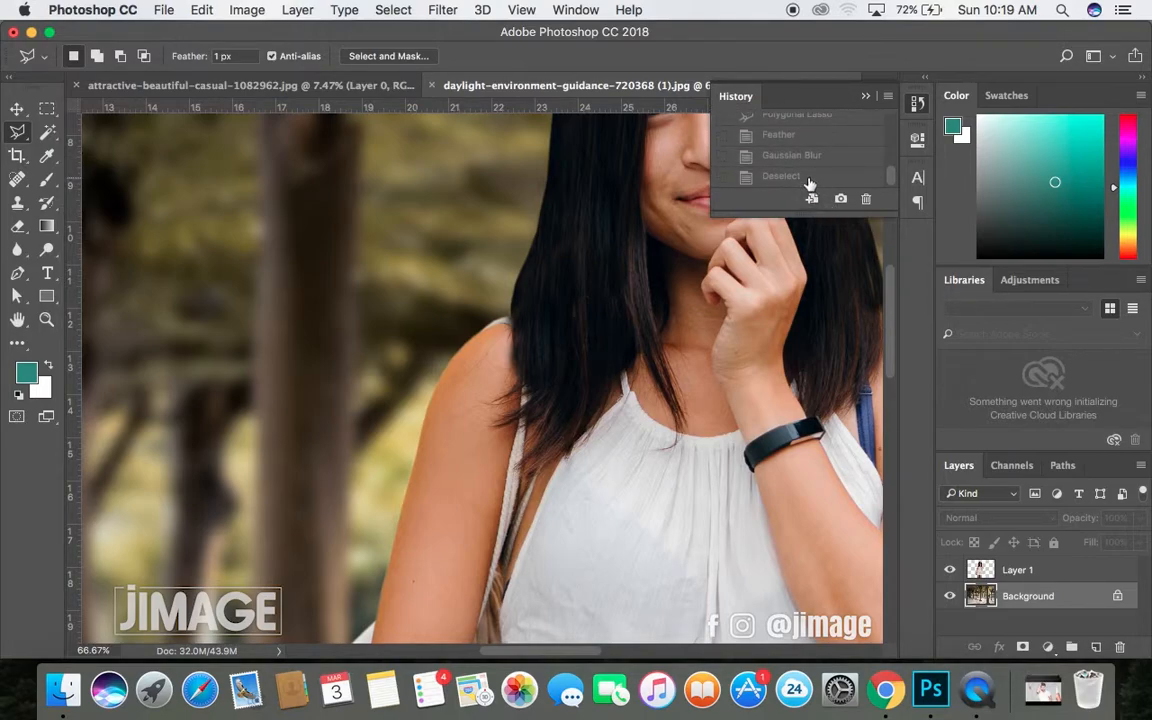
pyautogui.click(809, 178)
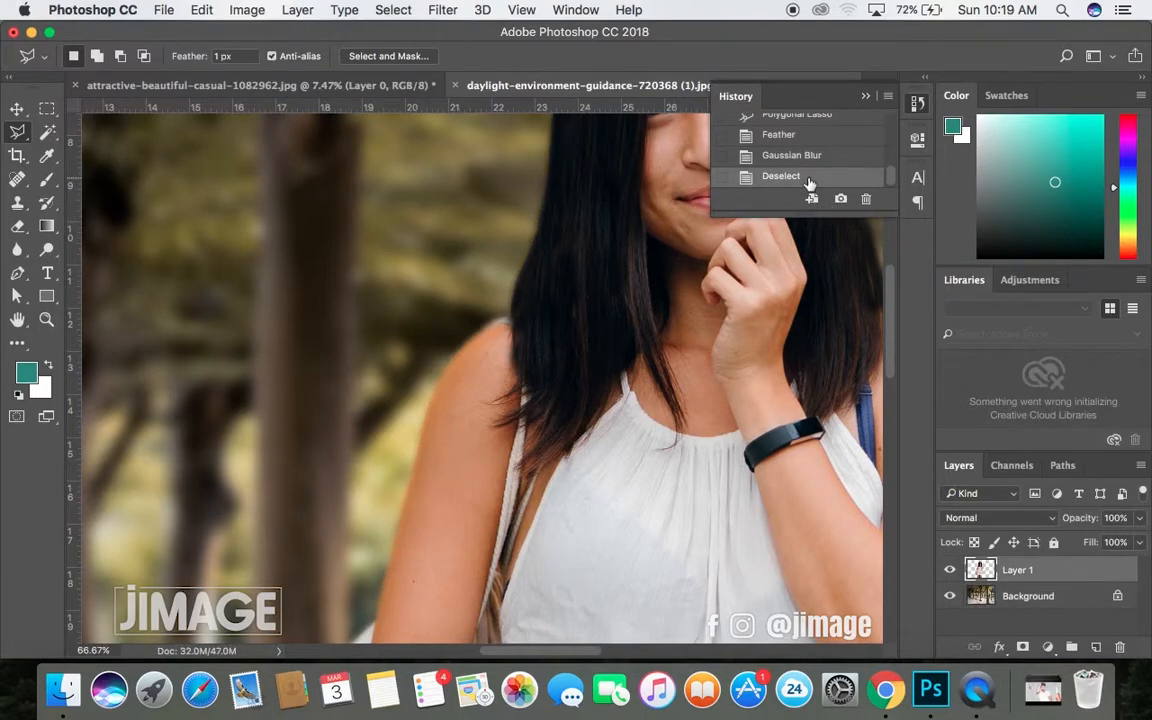
# - Compare the woman's upper body before and after the edge softening, ending on the latest state, and put the history away
pyautogui.press('super+minus')
pyautogui.press('super+minus')
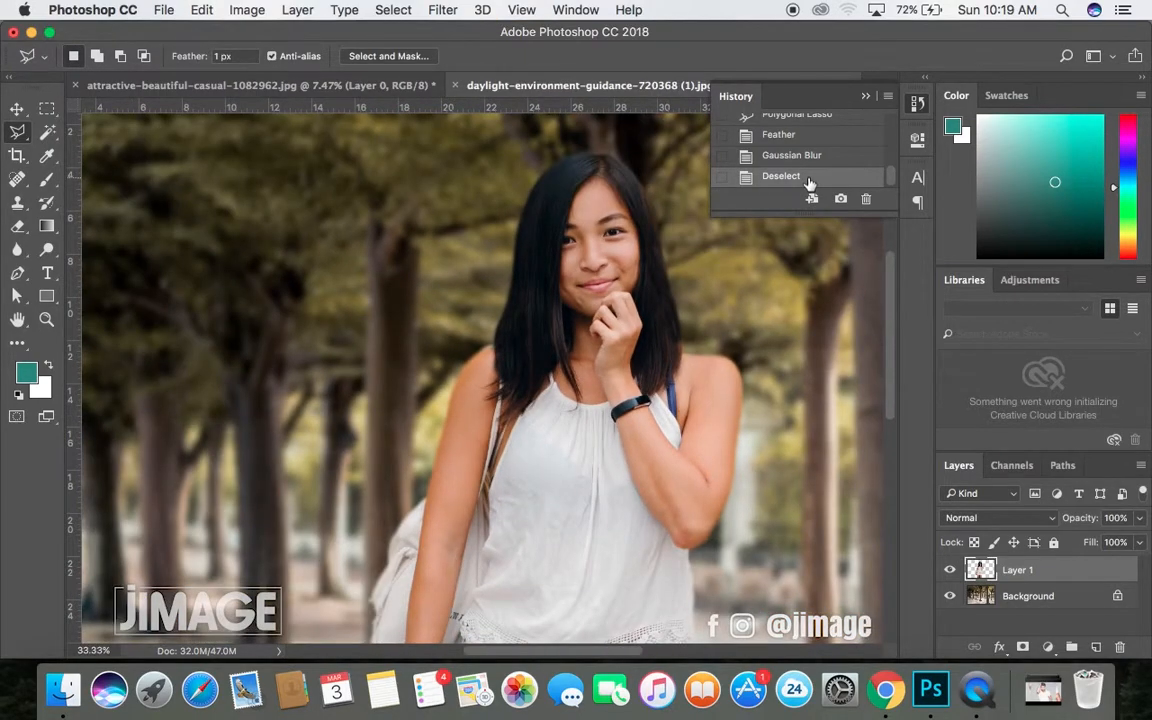
pyautogui.scroll(3, 810, 182)
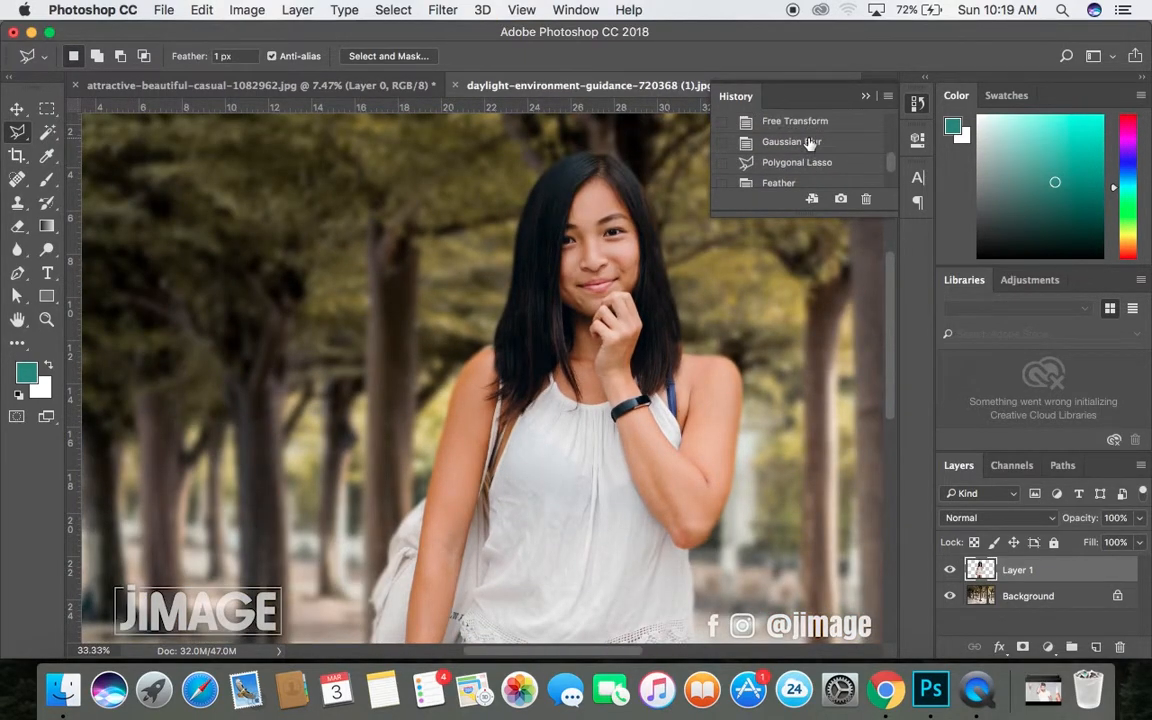
pyautogui.click(810, 143)
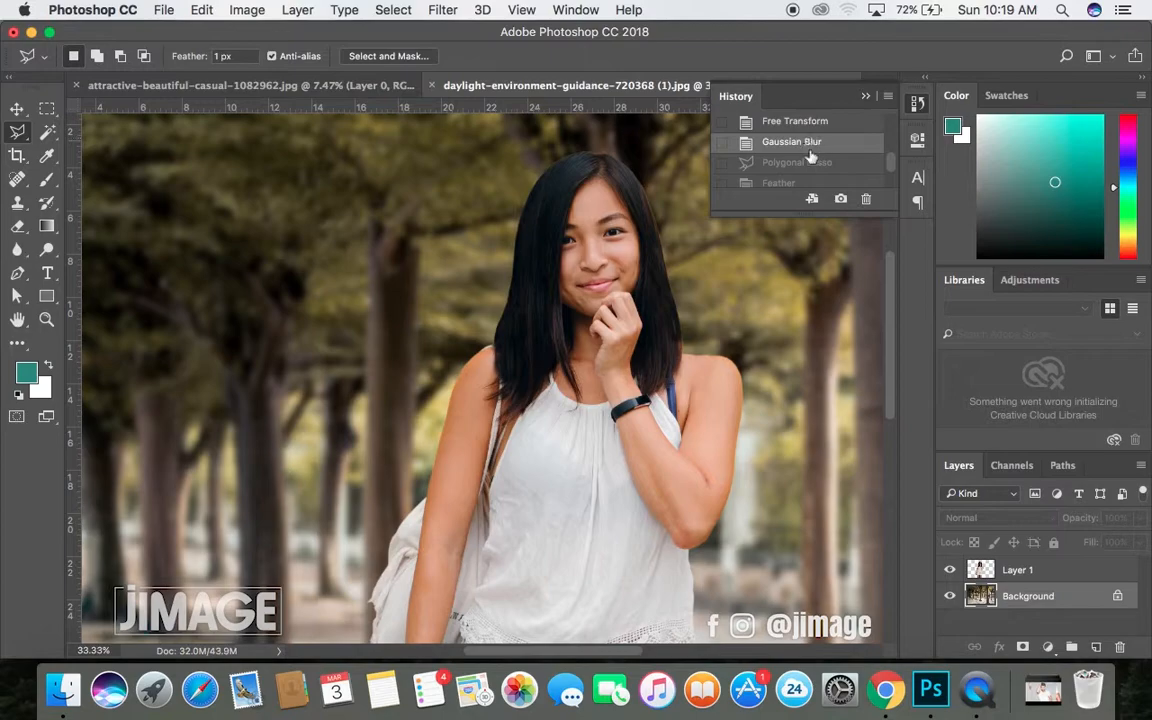
pyautogui.scroll(-2, 812, 160)
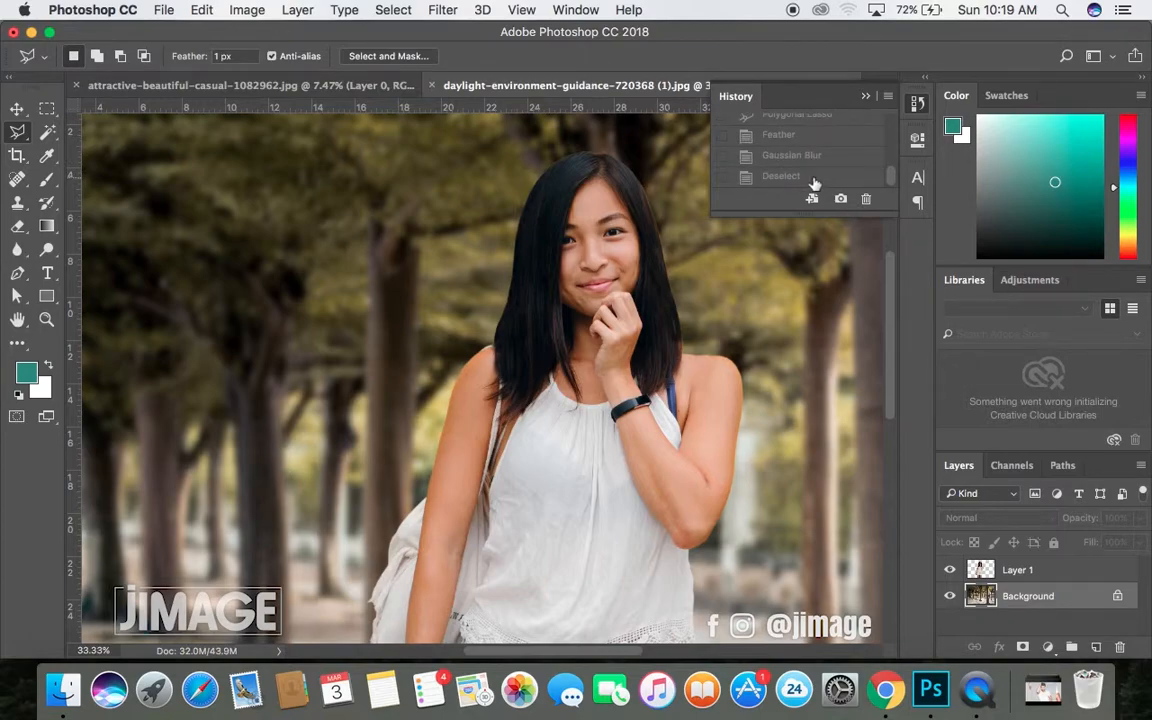
pyautogui.click(800, 176)
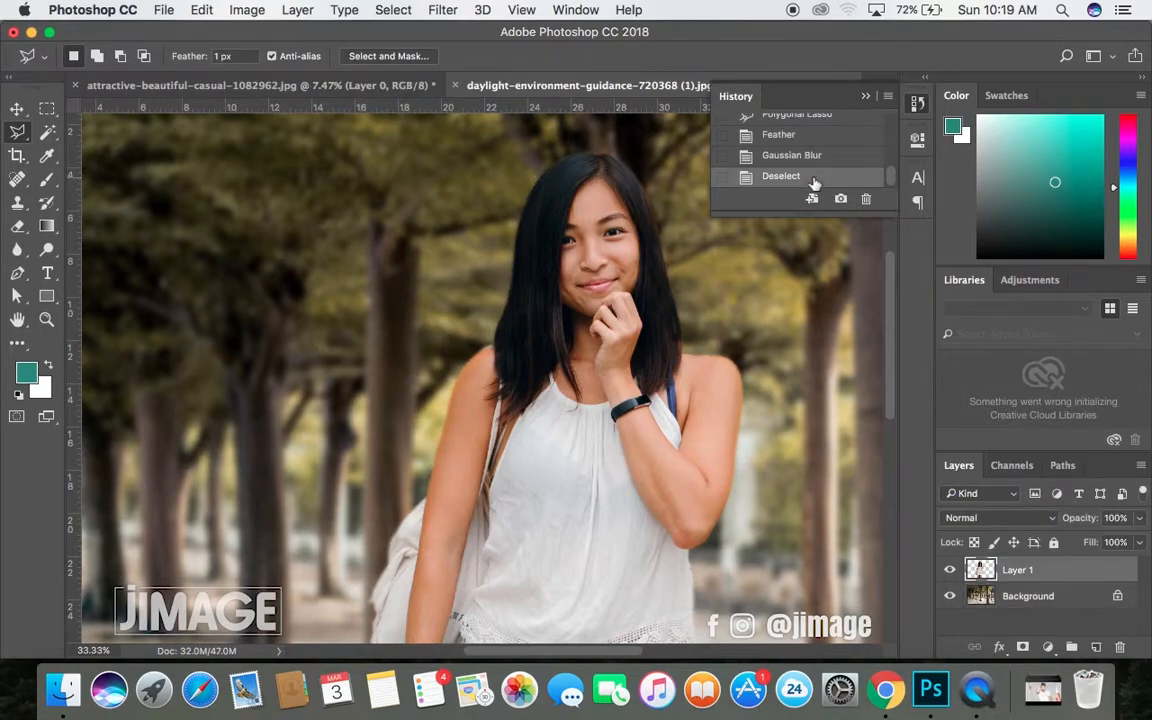
pyautogui.press('super+0')
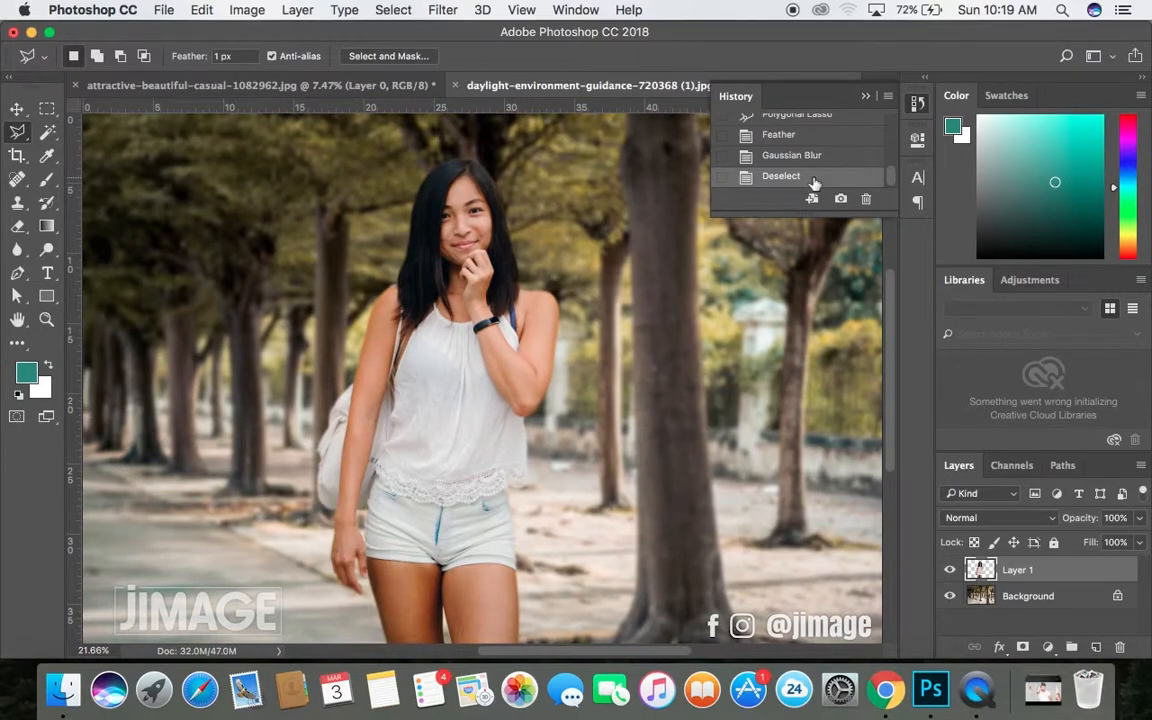
pyautogui.click(865, 98)
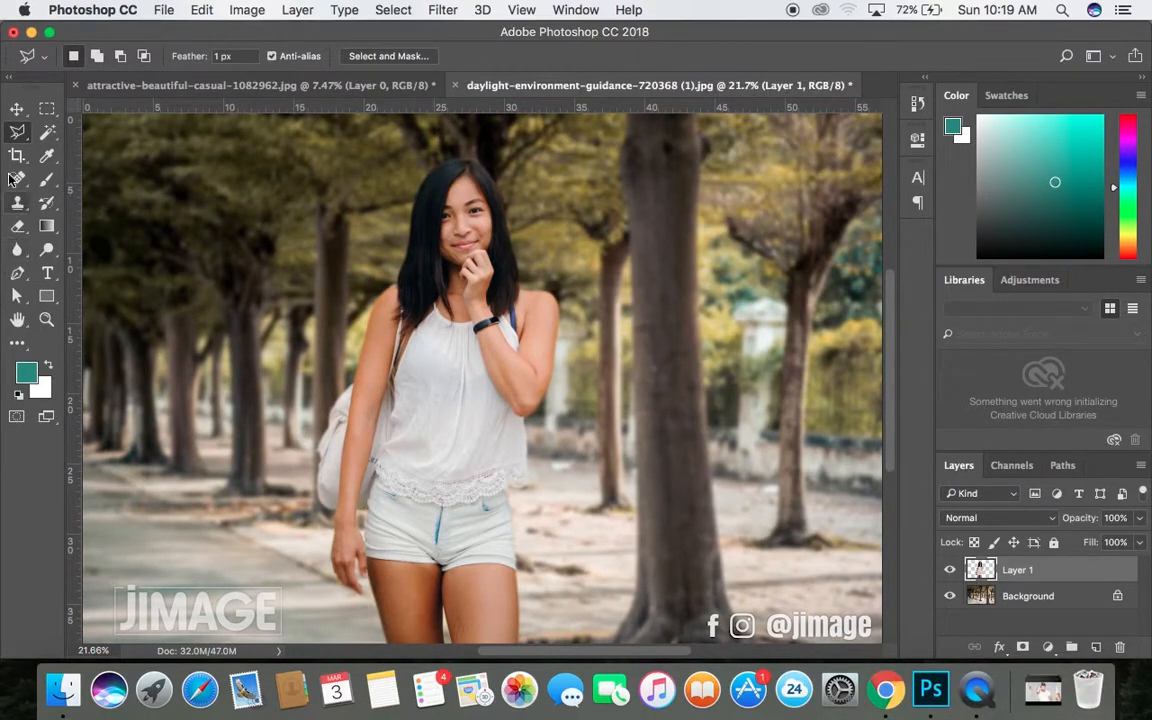
# - Draw a salmon-filled ellipse shape about 2033 by 2366 px over the right half of the photo, overlapping the woman
pyautogui.click(17, 109)
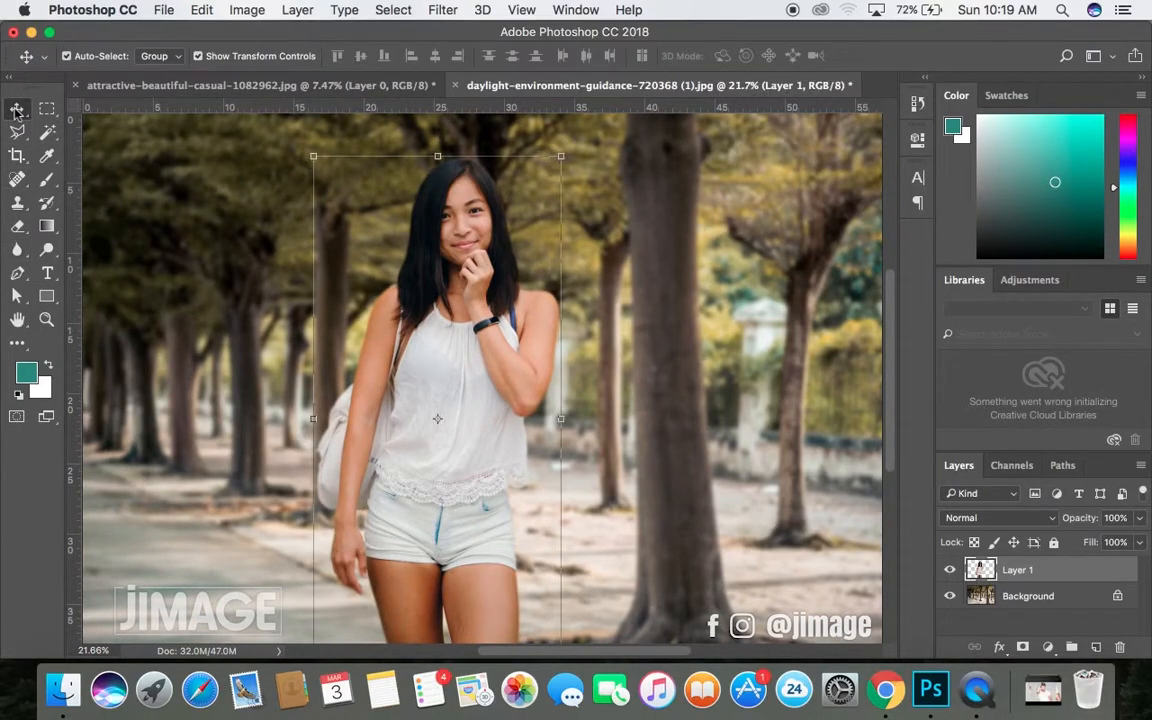
pyautogui.click(125, 278)
pyautogui.press('super+minus')
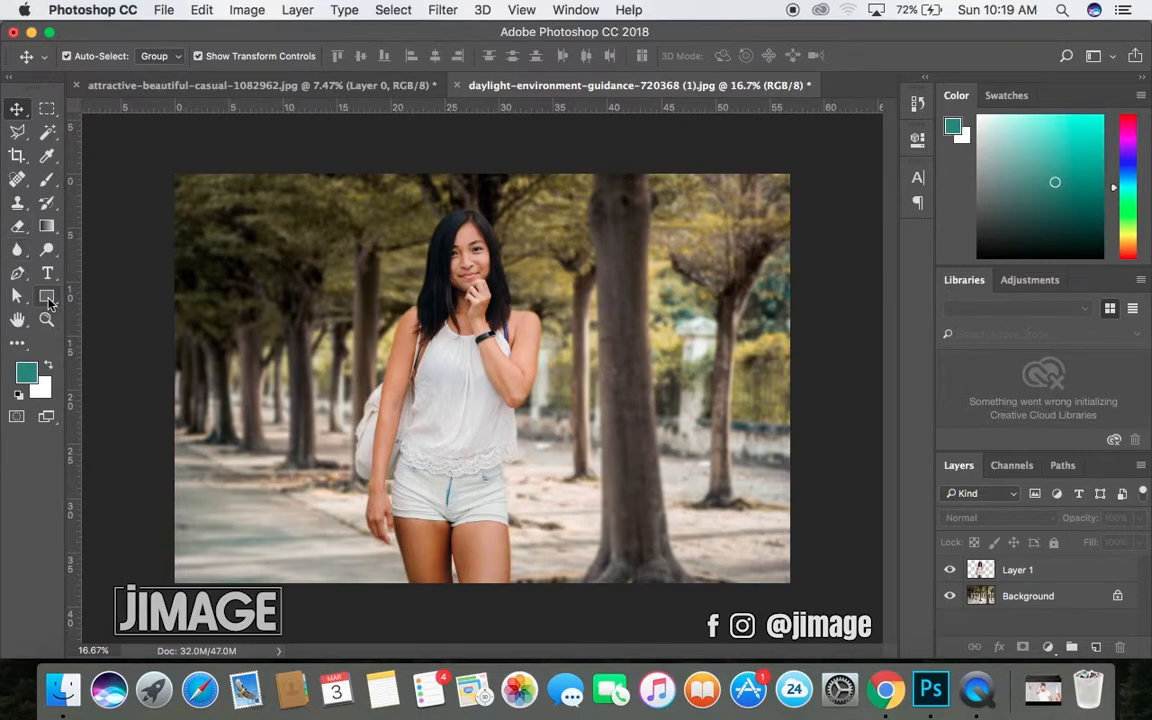
pyautogui.click(47, 296)
pyautogui.click(147, 332)
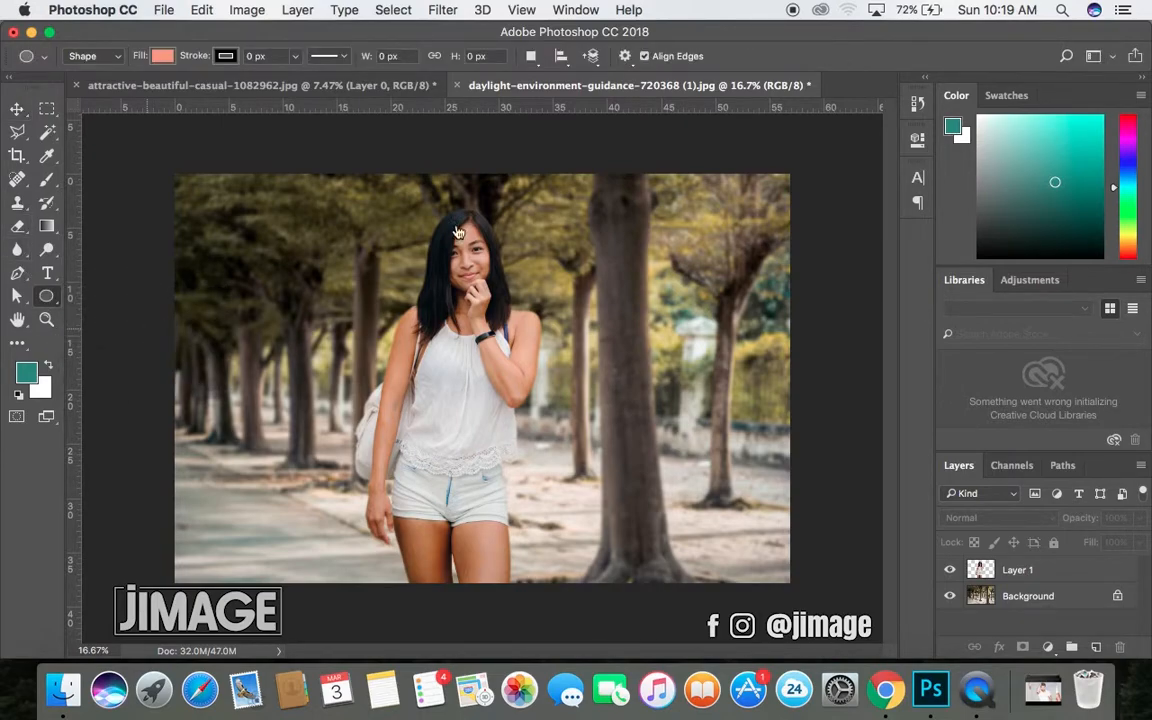
pyautogui.moveTo(758, 139); pyautogui.dragTo(453, 500)
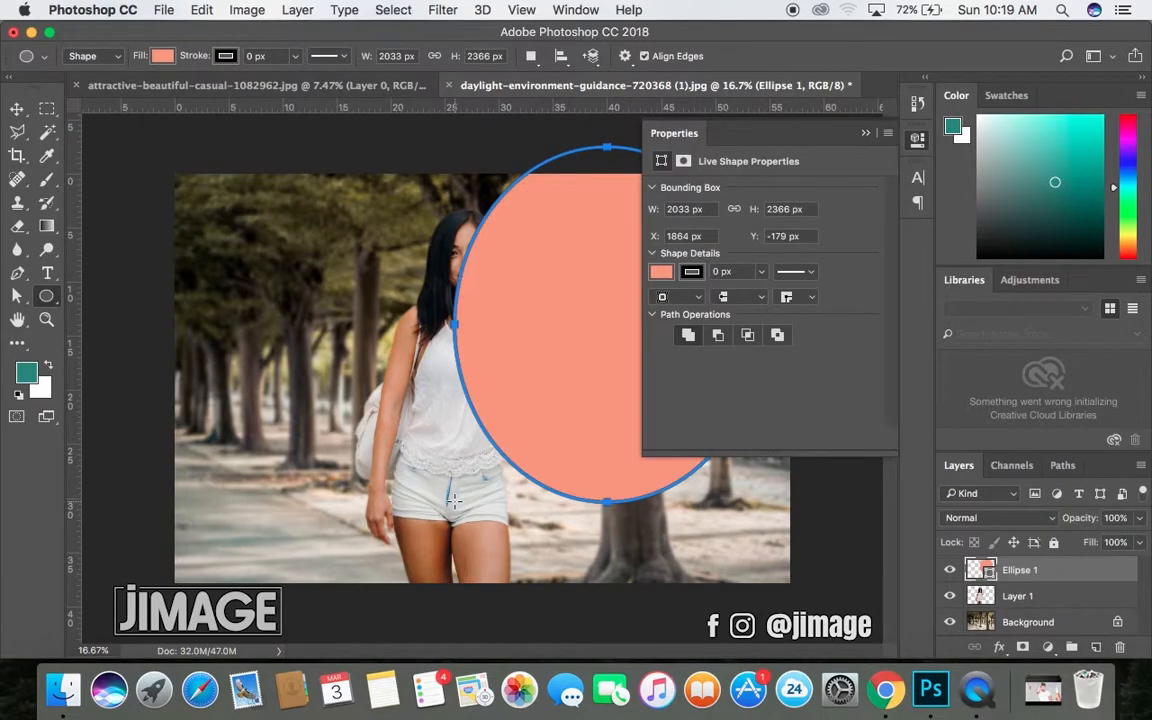
# - Widen the salmon ellipse to about 2422 px and move it up and right, clear of the woman's face
pyautogui.click(865, 132)
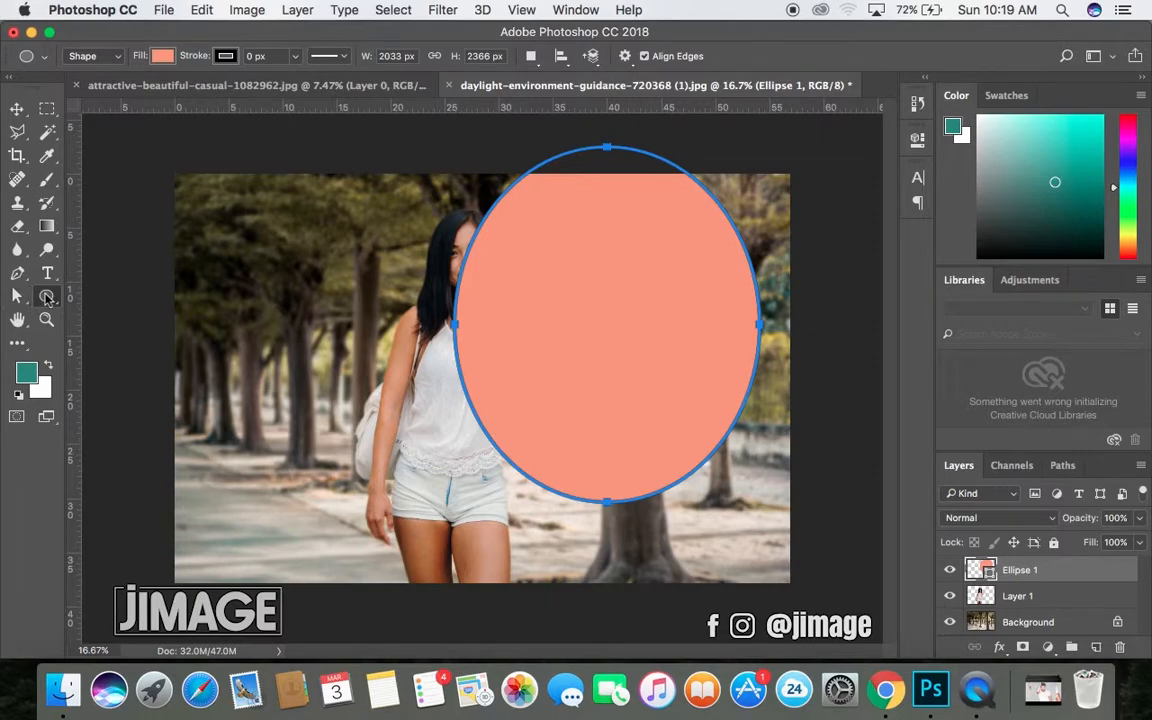
pyautogui.moveTo(47, 298); pyautogui.dragTo(92, 314)
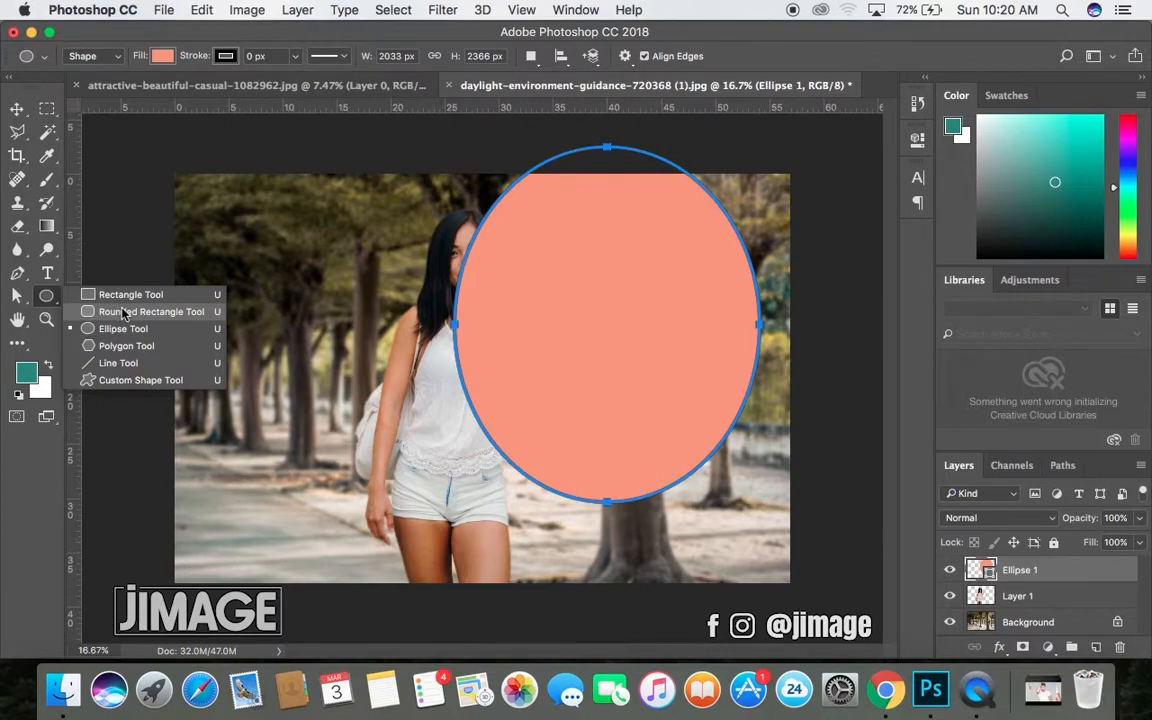
pyautogui.click(49, 298)
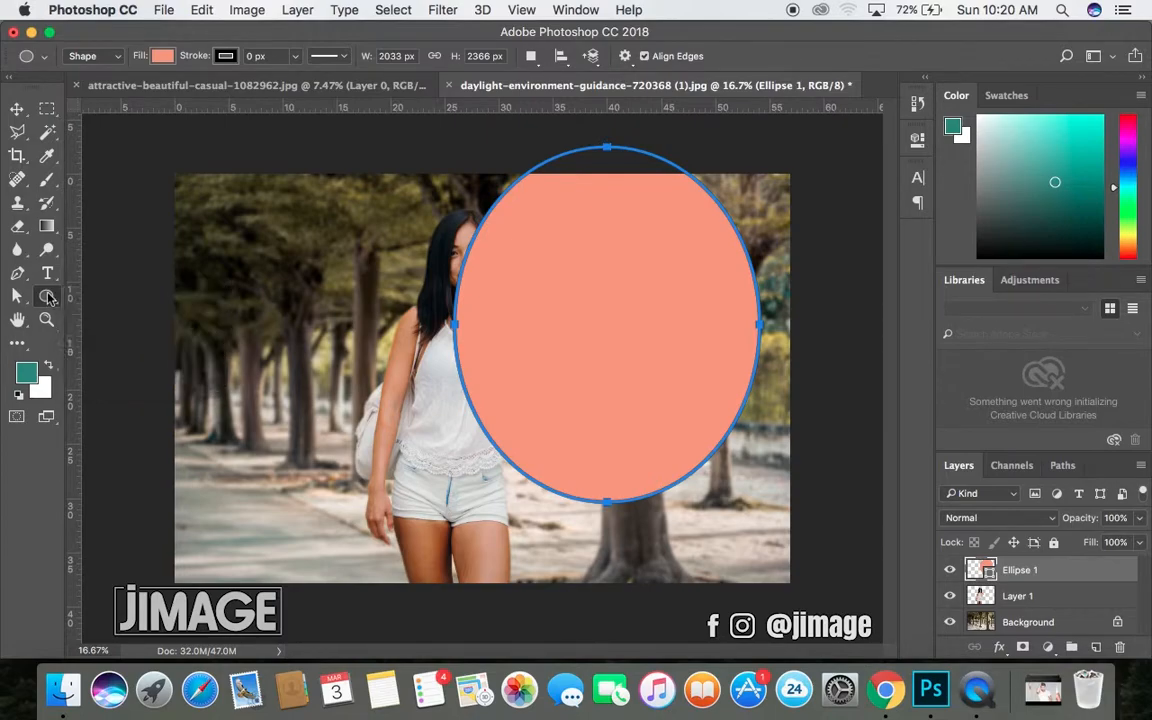
pyautogui.click(16, 109)
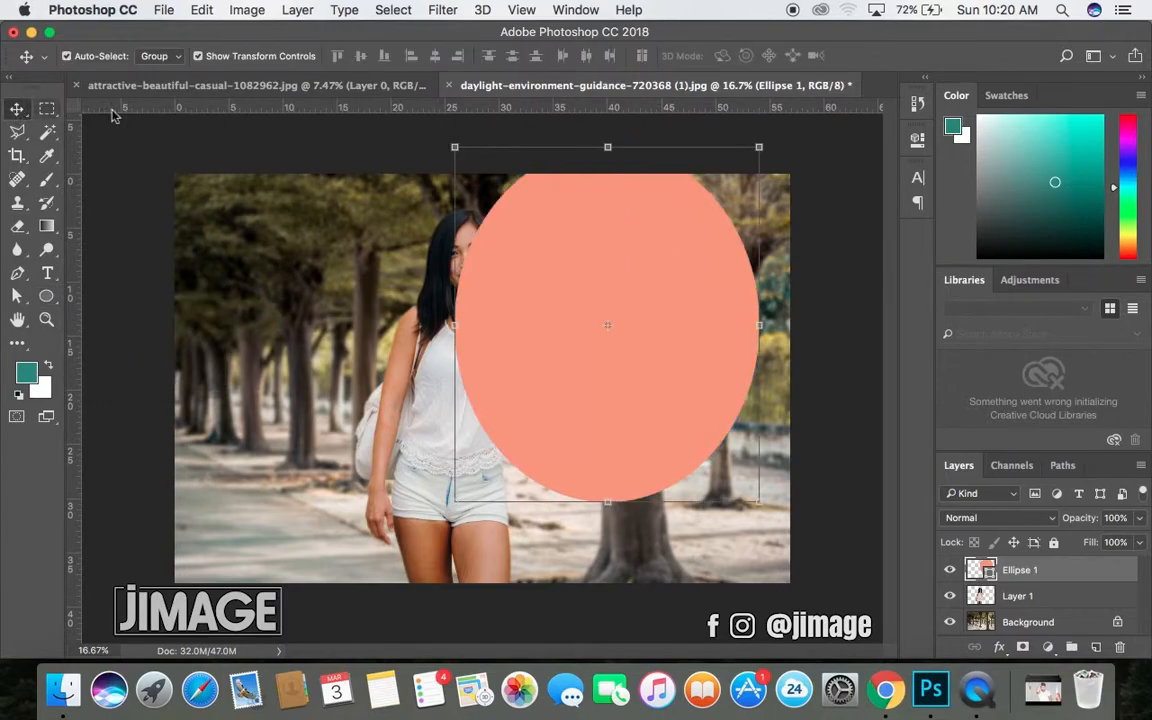
pyautogui.click(766, 325)
pyautogui.moveTo(766, 325); pyautogui.dragTo(818, 323)
pyautogui.moveTo(718, 300); pyautogui.dragTo(745, 277)
pyautogui.press('Return')
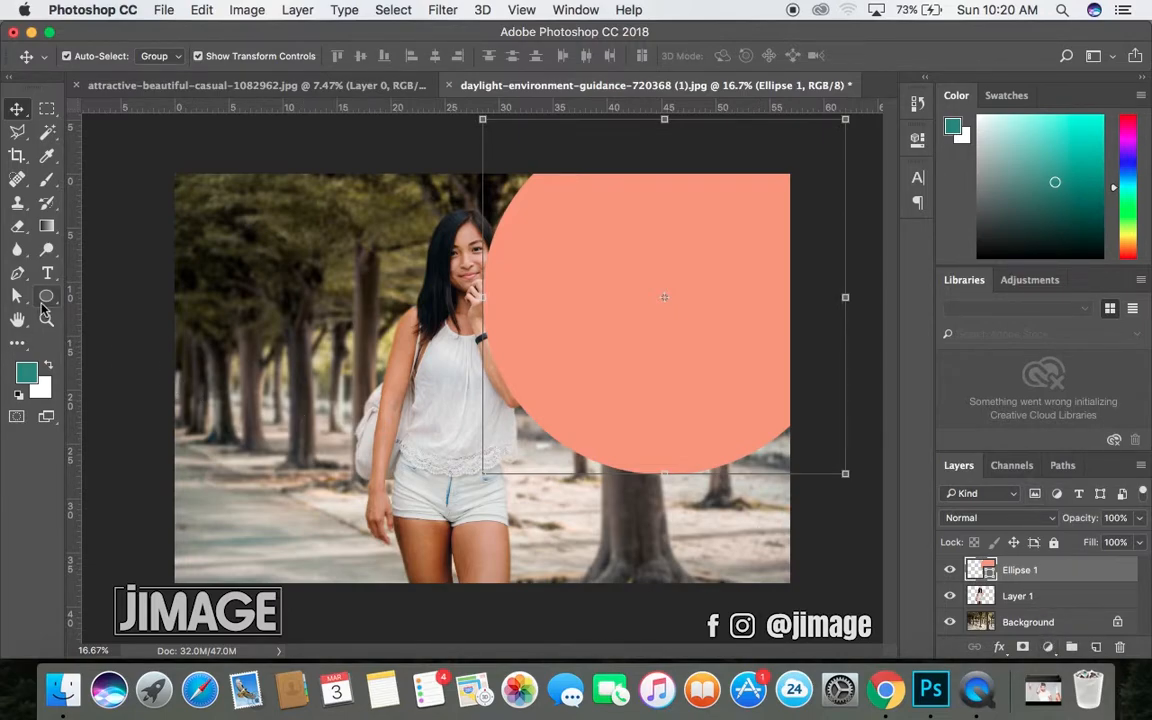
# - Change the ellipse's fill to a saturated orange, fa7d03
pyautogui.click(45, 297)
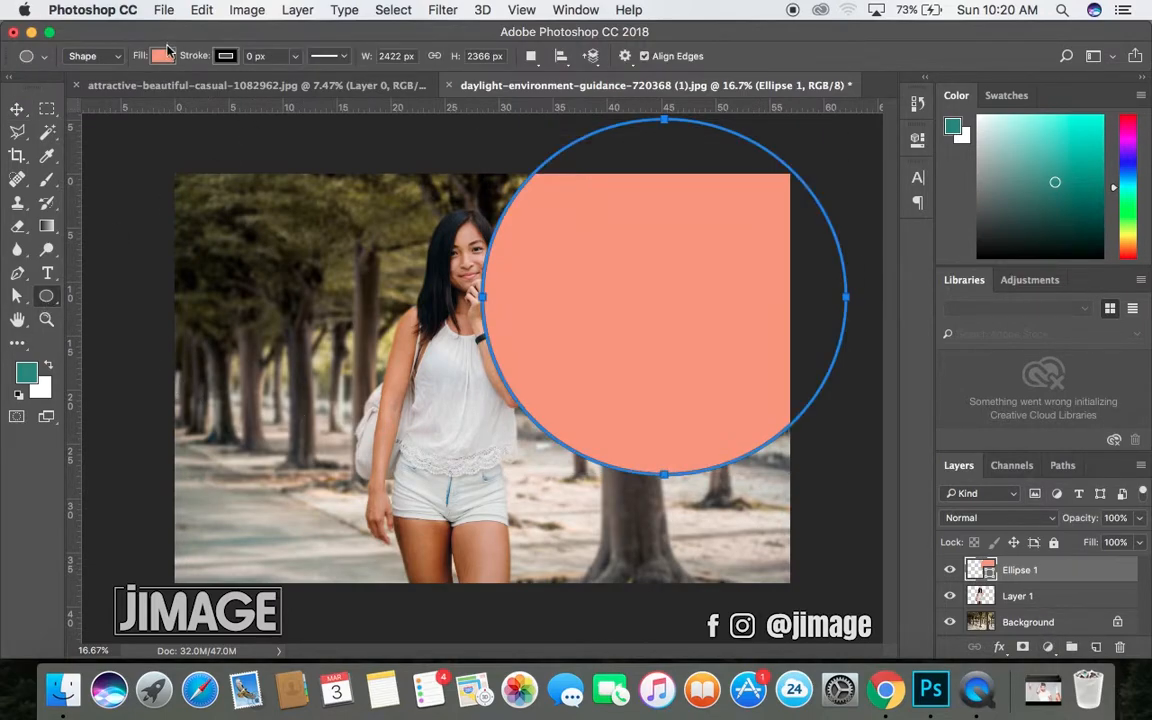
pyautogui.click(163, 56)
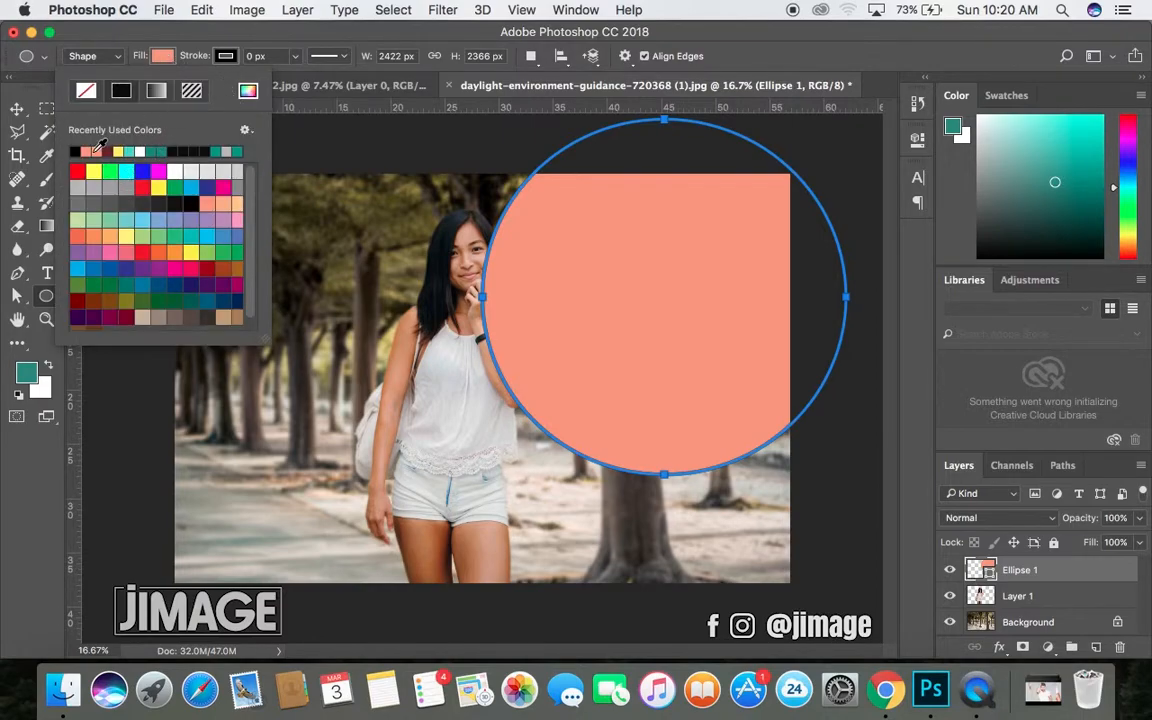
pyautogui.click(247, 91)
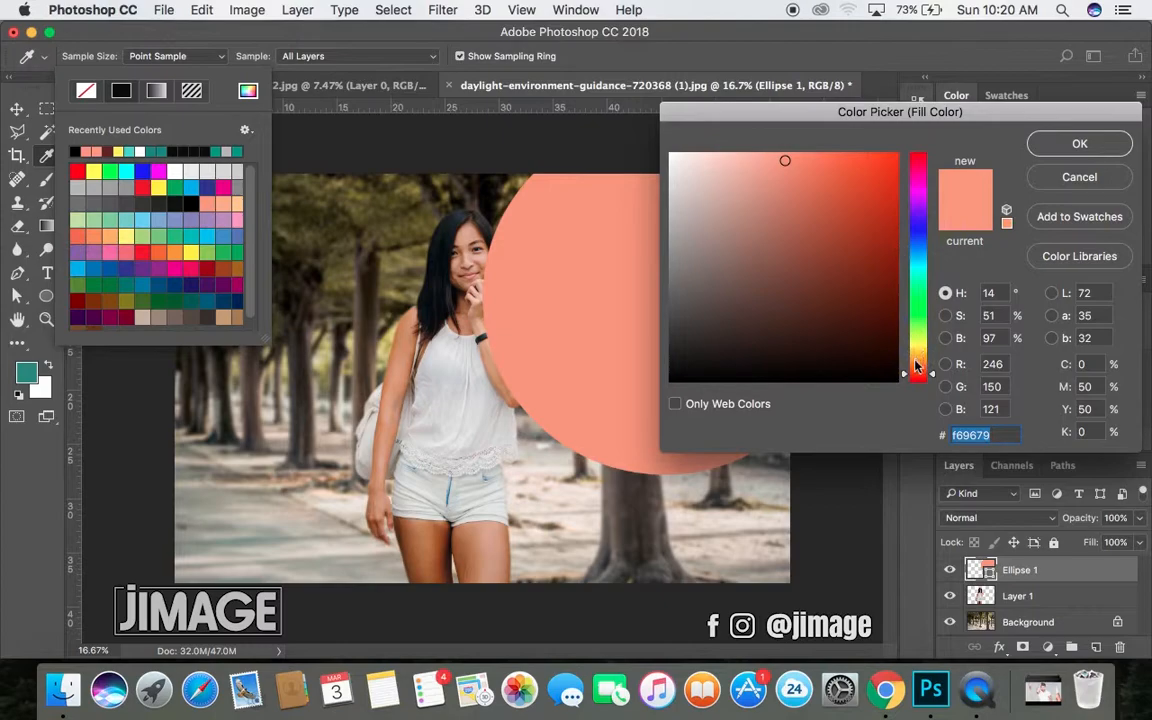
pyautogui.moveTo(916, 366); pyautogui.dragTo(916, 360)
pyautogui.click(869, 218)
pyautogui.click(891, 167)
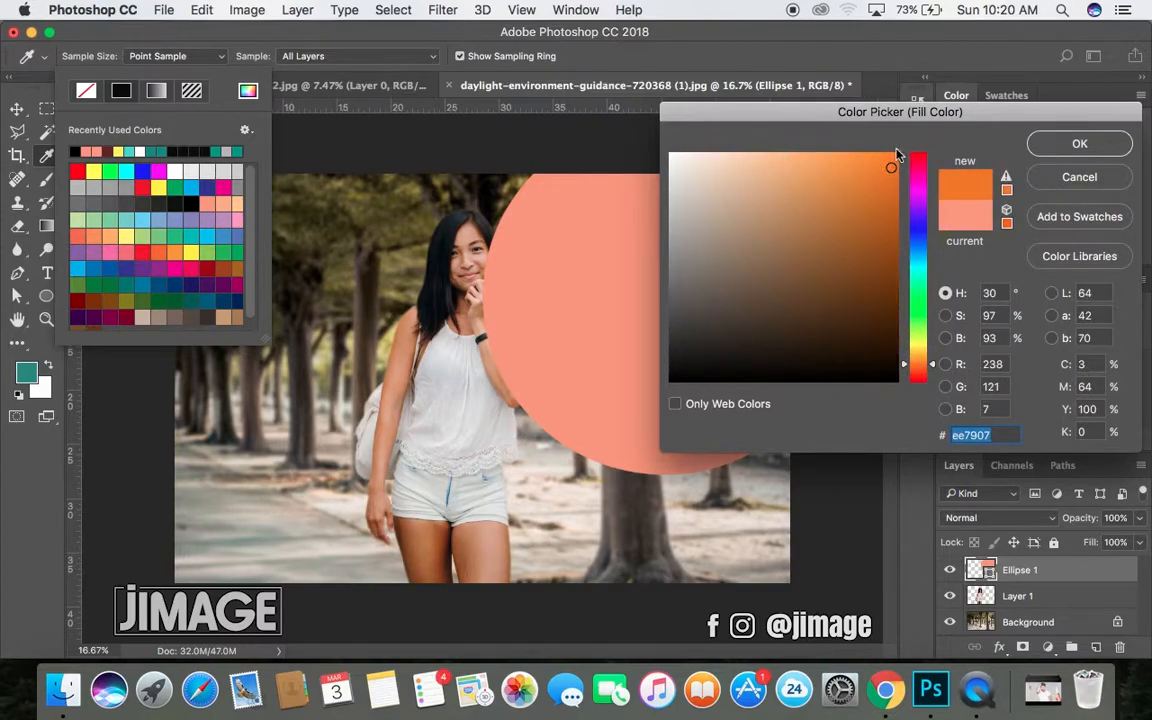
pyautogui.click(895, 157)
pyautogui.click(1079, 145)
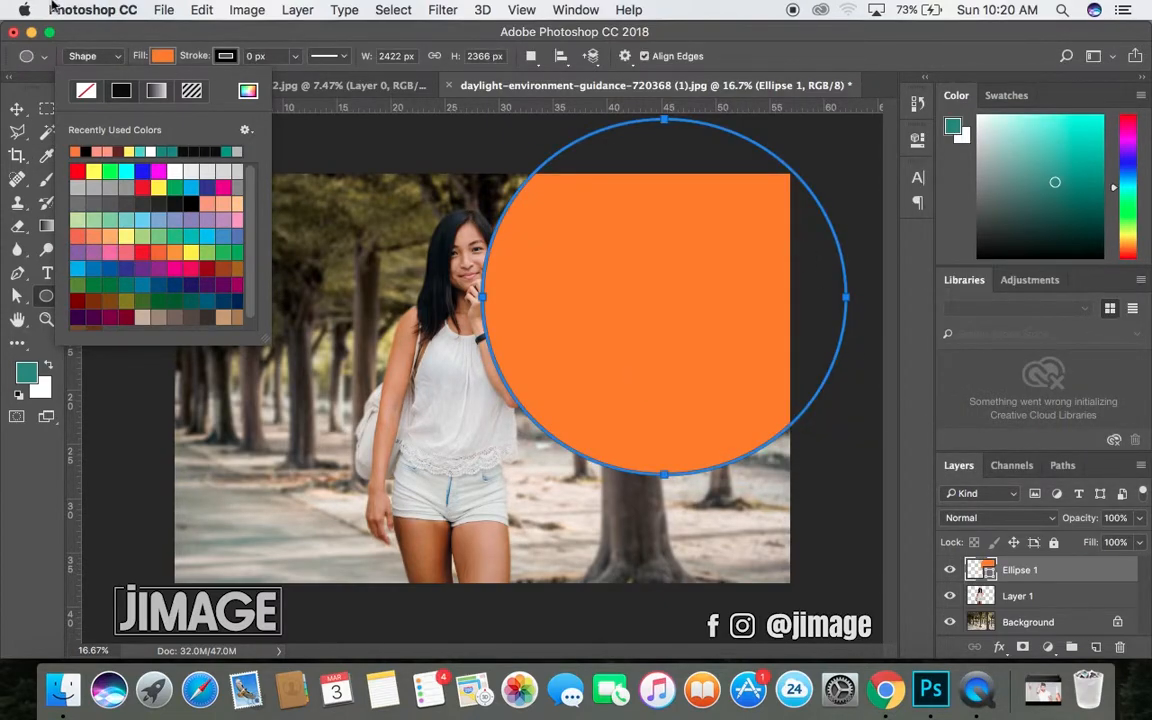
# - Shift the ellipse's fill to a yellower orange, faa603, with a hue of 40°
pyautogui.click(155, 58)
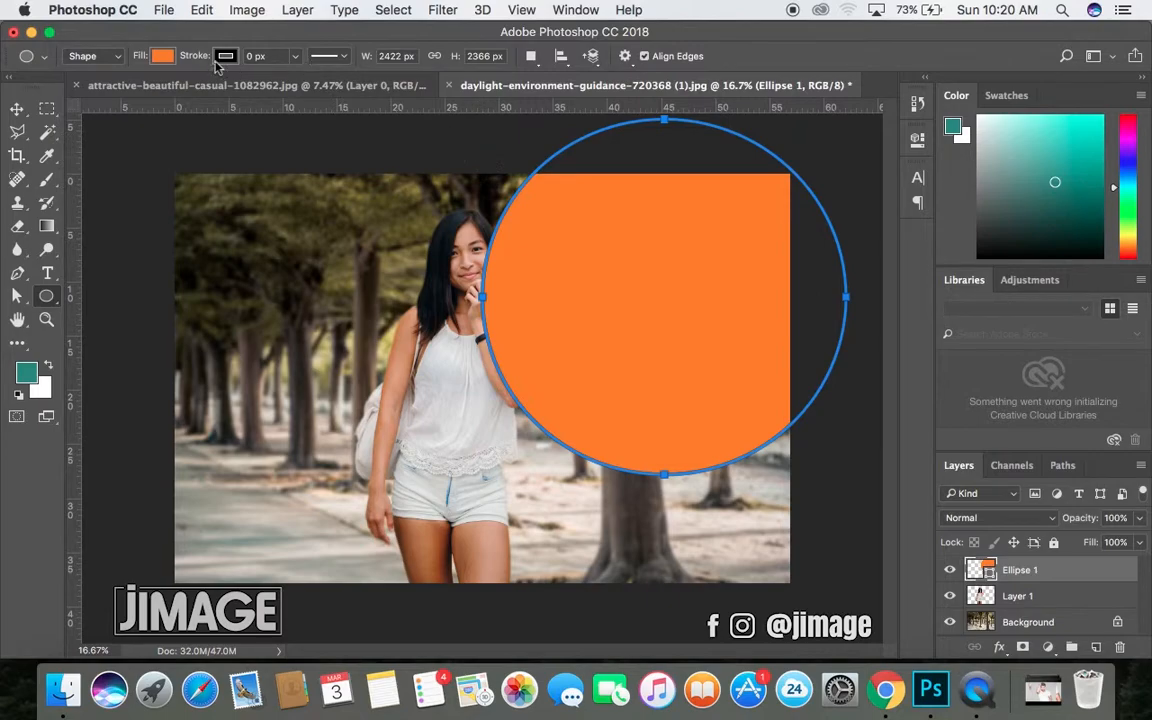
pyautogui.click(170, 58)
pyautogui.click(250, 92)
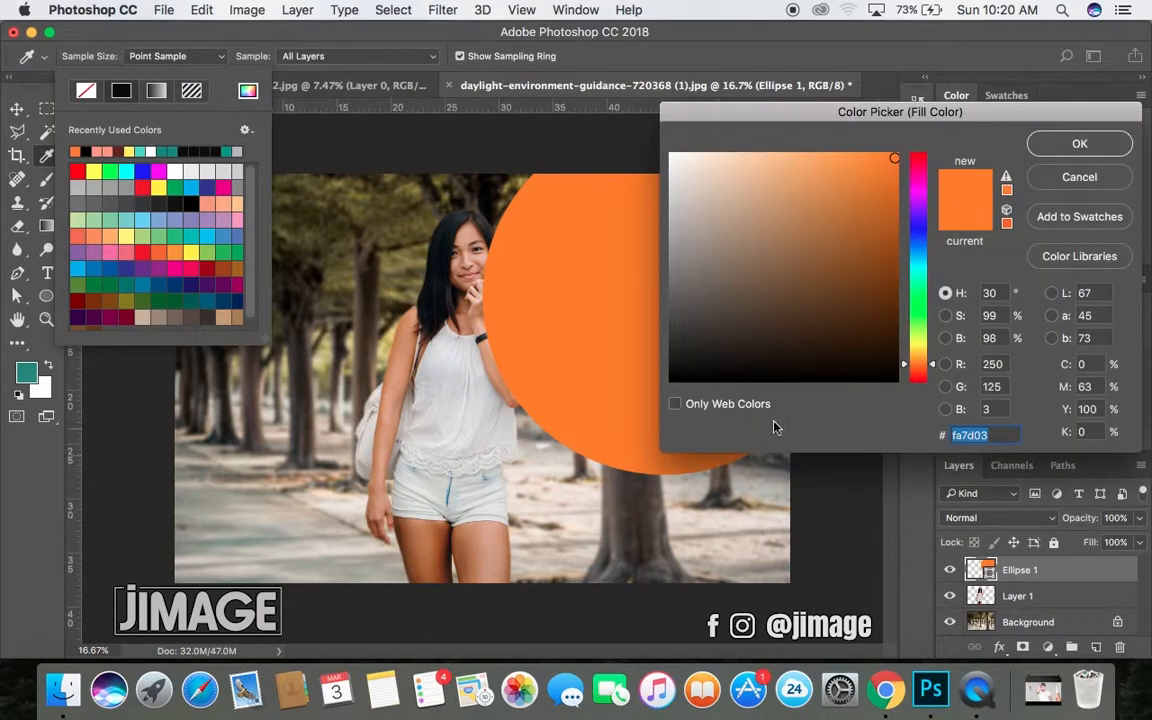
pyautogui.click(920, 363)
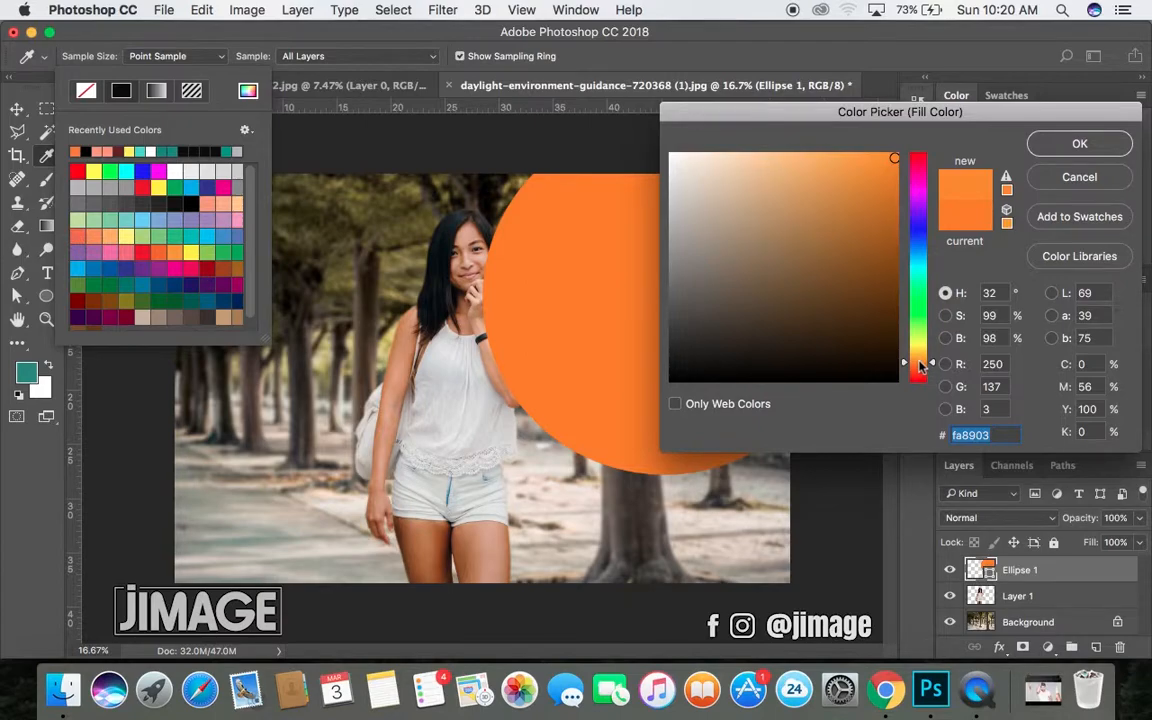
pyautogui.moveTo(920, 361); pyautogui.dragTo(920, 357)
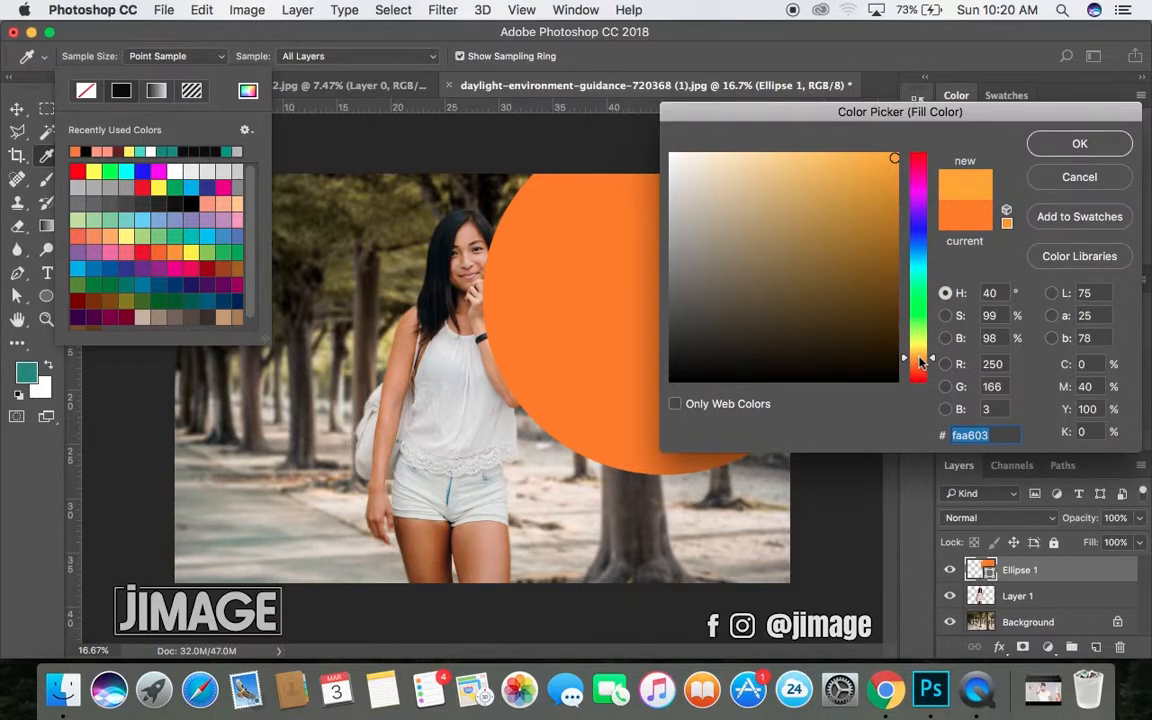
pyautogui.press('Return')
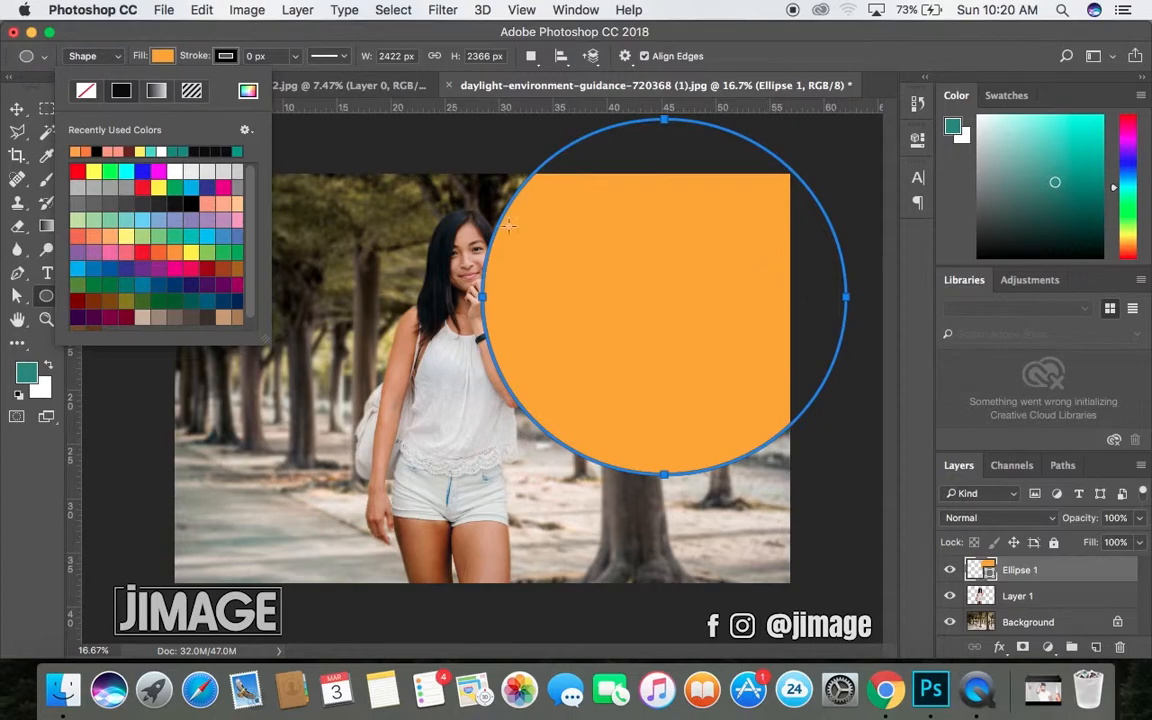
# - Move the orange ellipse slightly up and left so it overlaps the woman's face, and rasterize the Ellipse 1 layer
pyautogui.click(17, 108)
pyautogui.moveTo(668, 257); pyautogui.dragTo(661, 217)
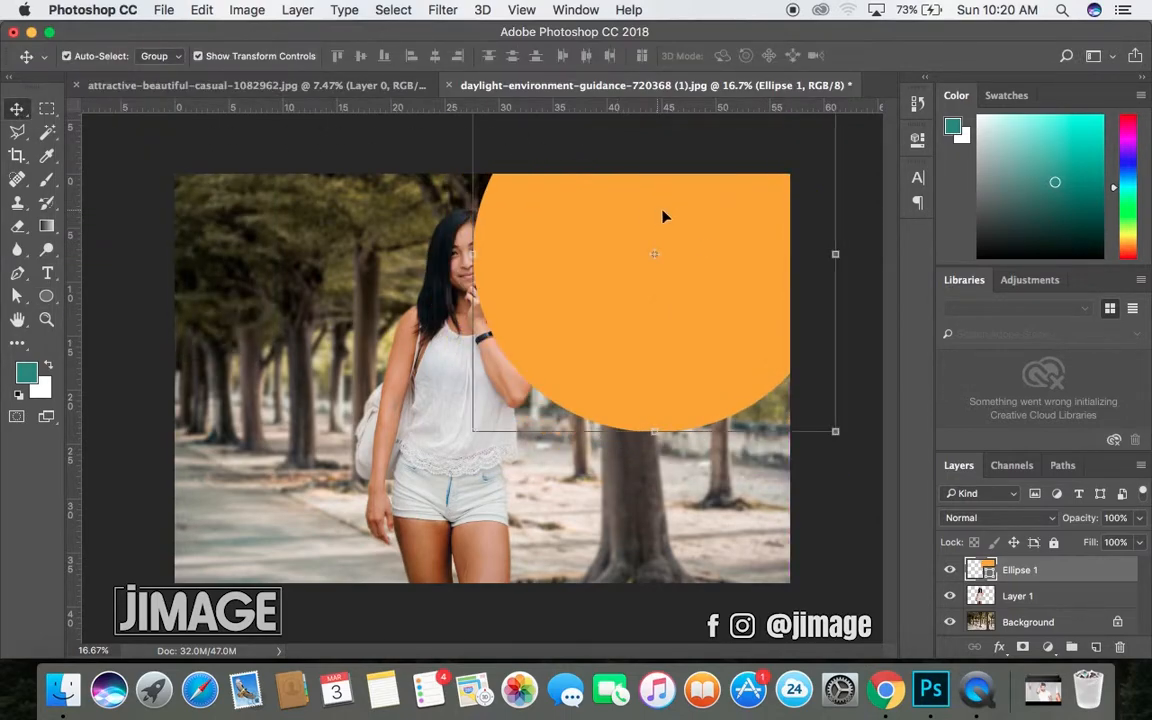
pyautogui.rightClick(1069, 569)
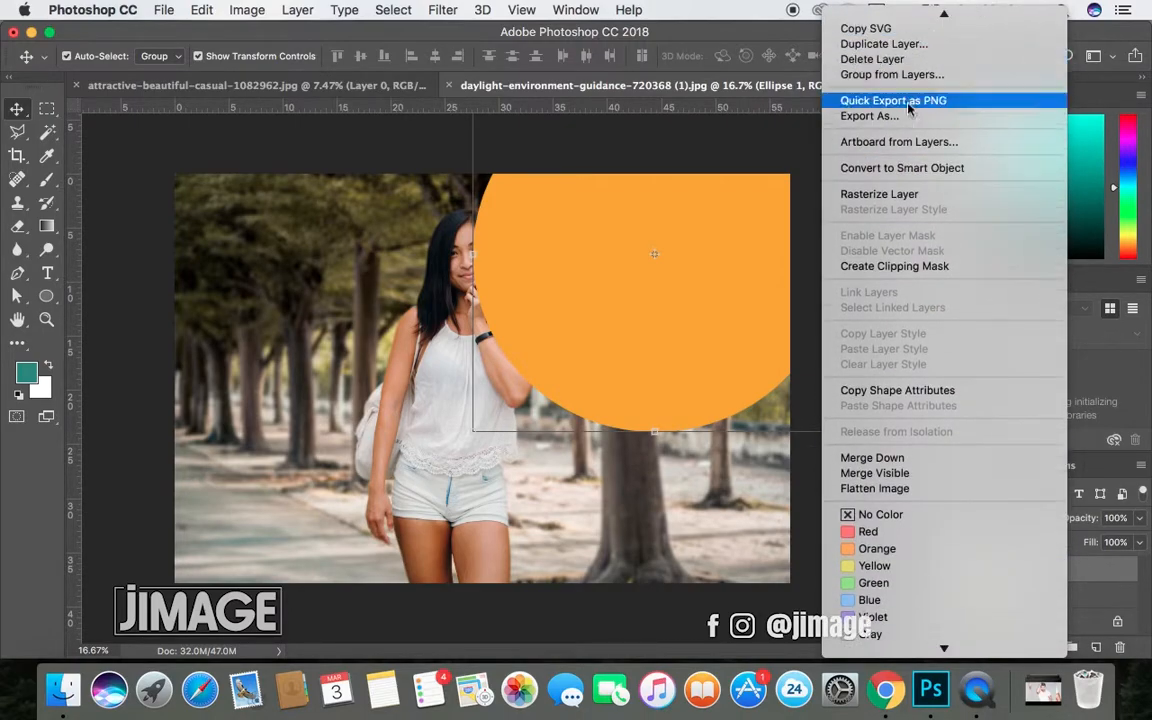
pyautogui.click(880, 194)
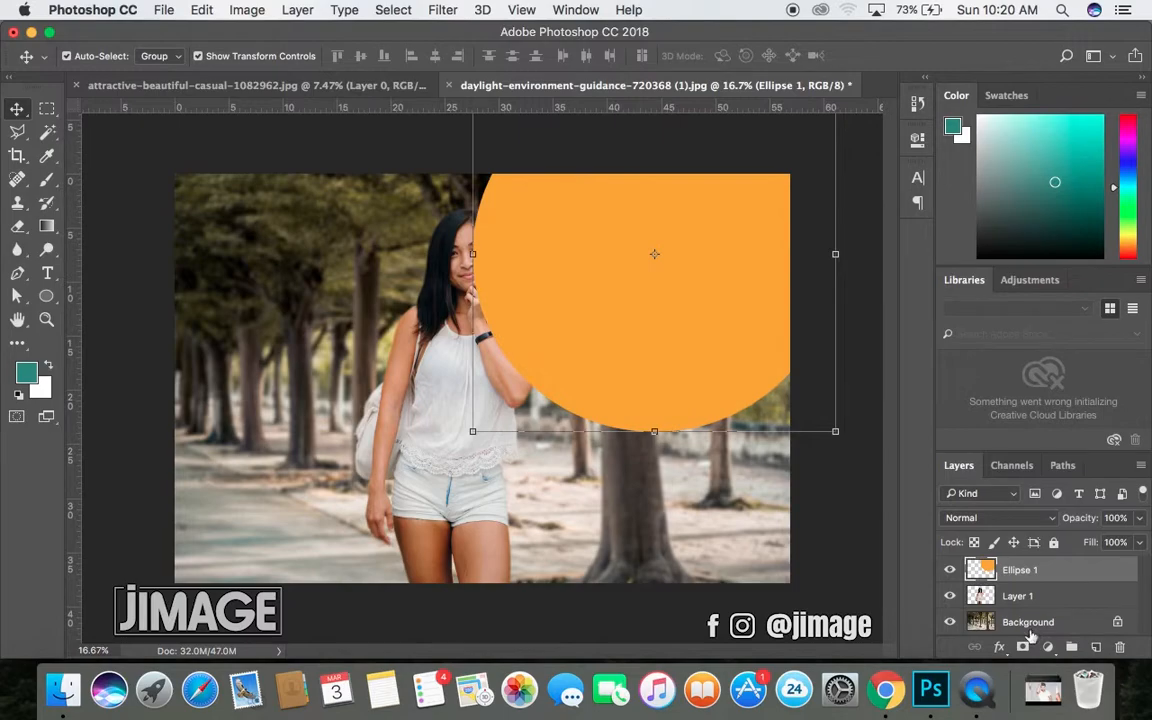
pyautogui.rightClick(1066, 573)
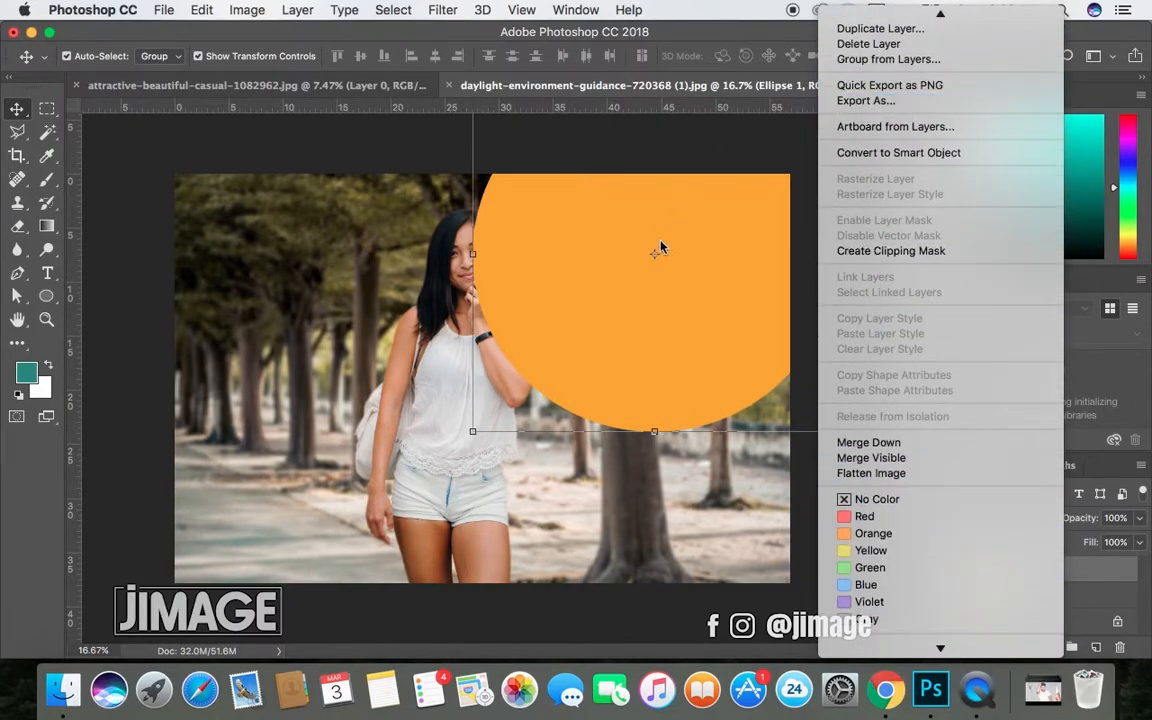
pyautogui.click(594, 252)
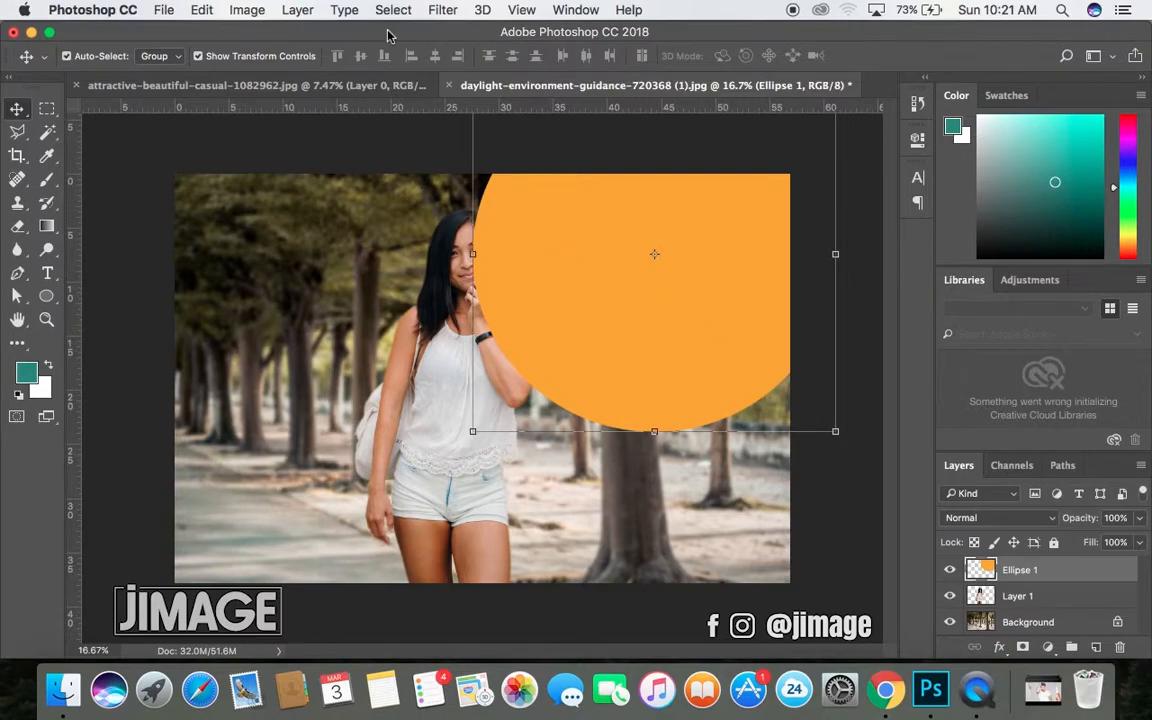
# - Apply a Gaussian Blur with a radius of about 529.7 pixels to the orange ellipse layer
pyautogui.click(445, 10)
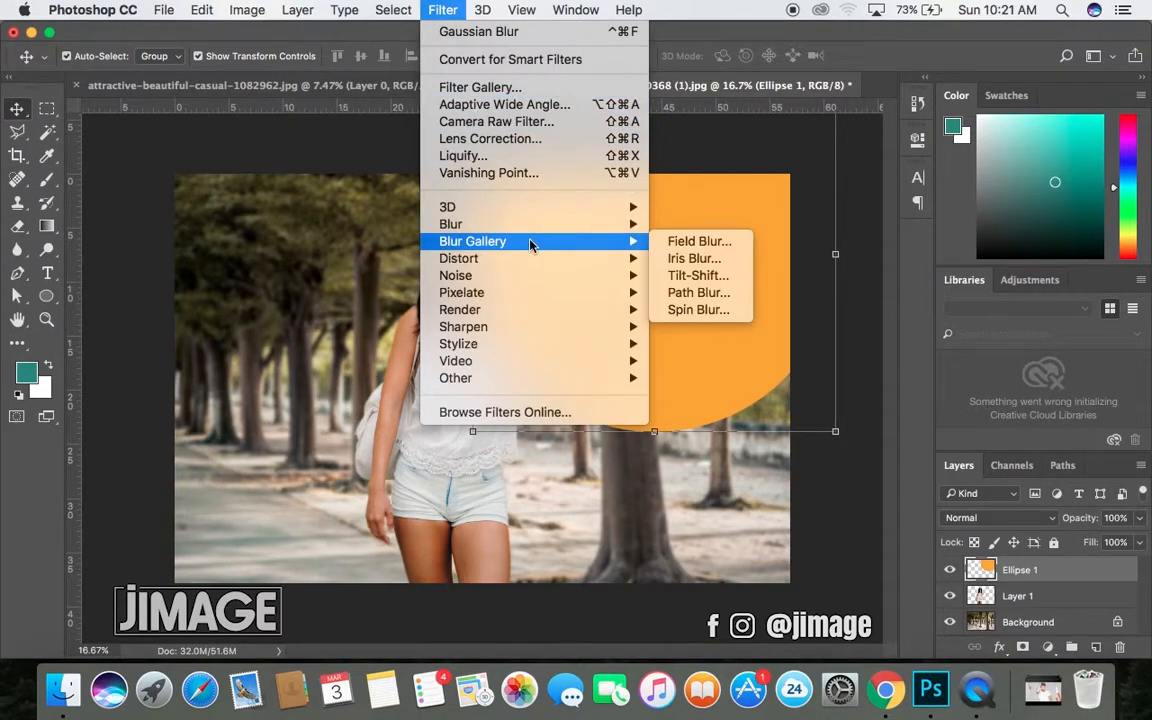
pyautogui.moveTo(528, 232)
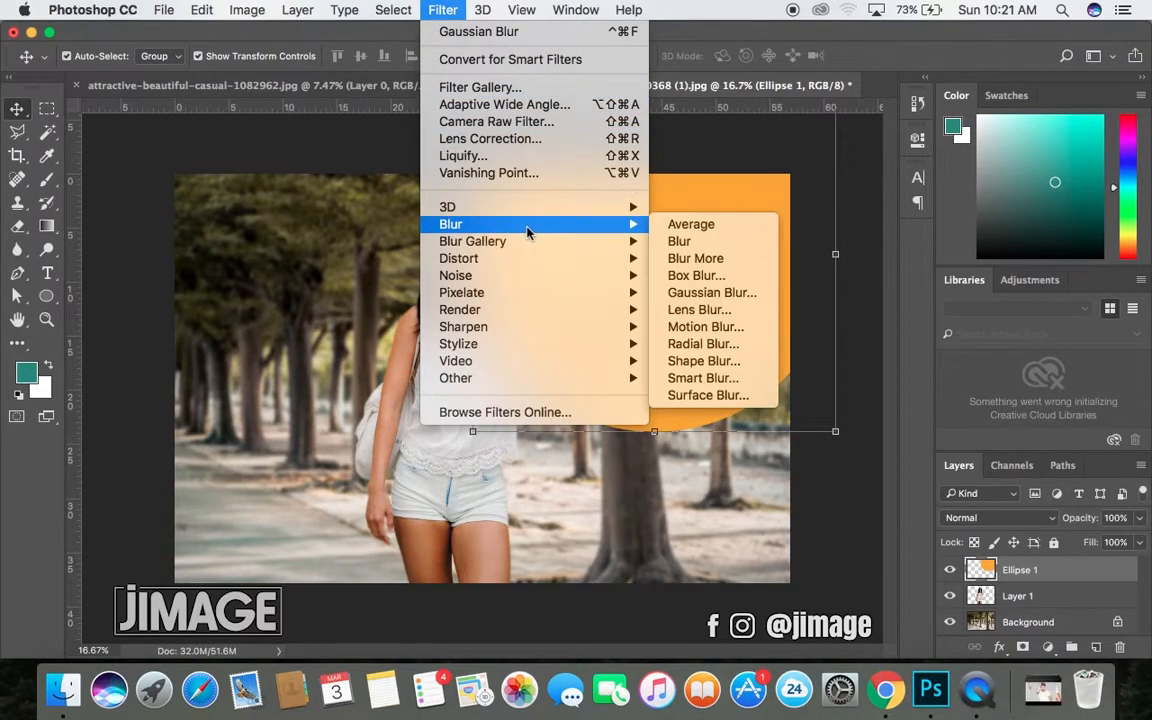
pyautogui.click(700, 292)
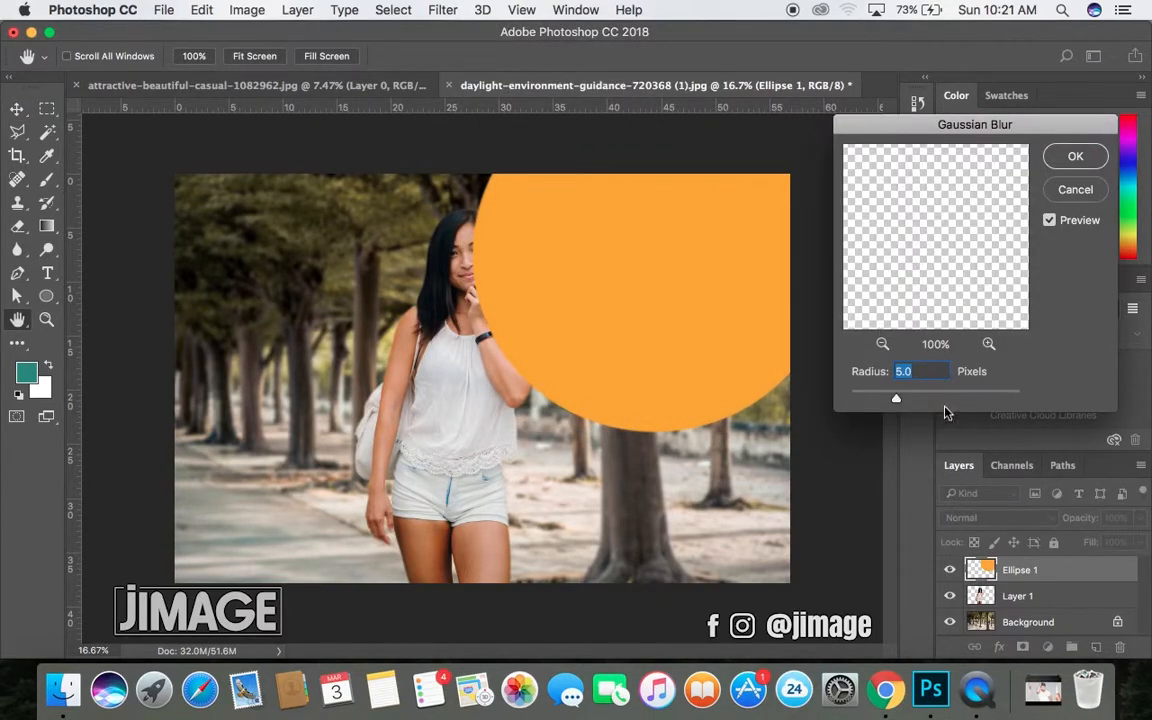
pyautogui.moveTo(950, 401); pyautogui.dragTo(971, 400)
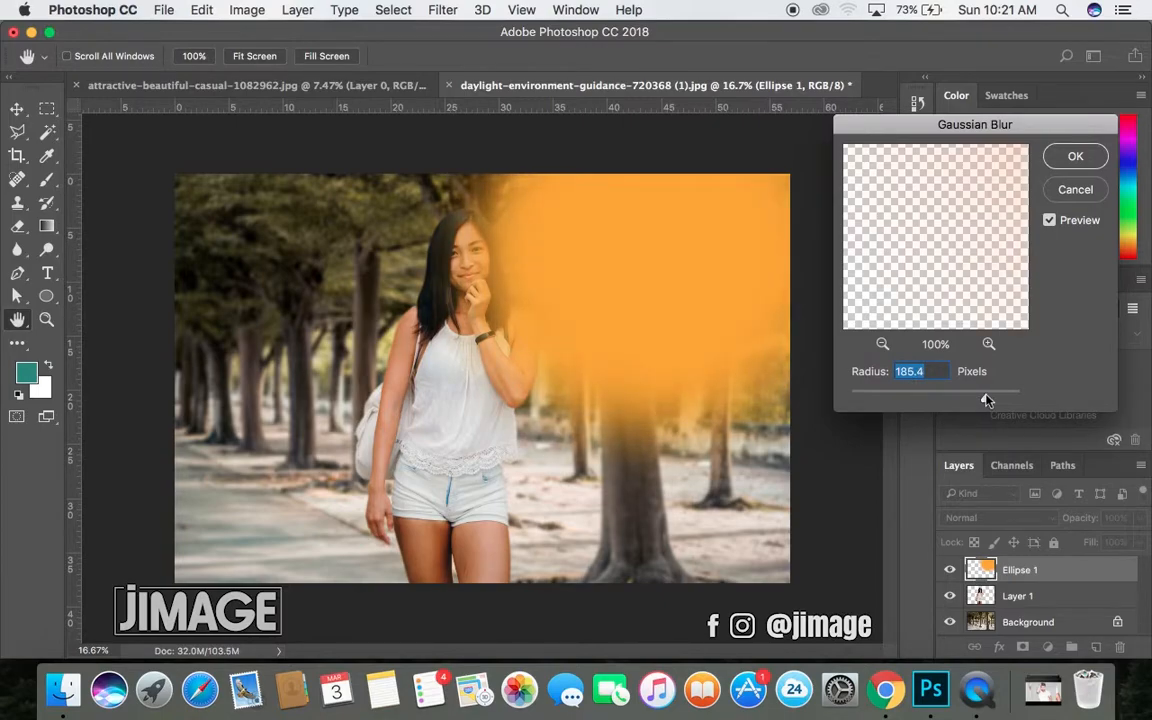
pyautogui.moveTo(986, 400); pyautogui.dragTo(1004, 402)
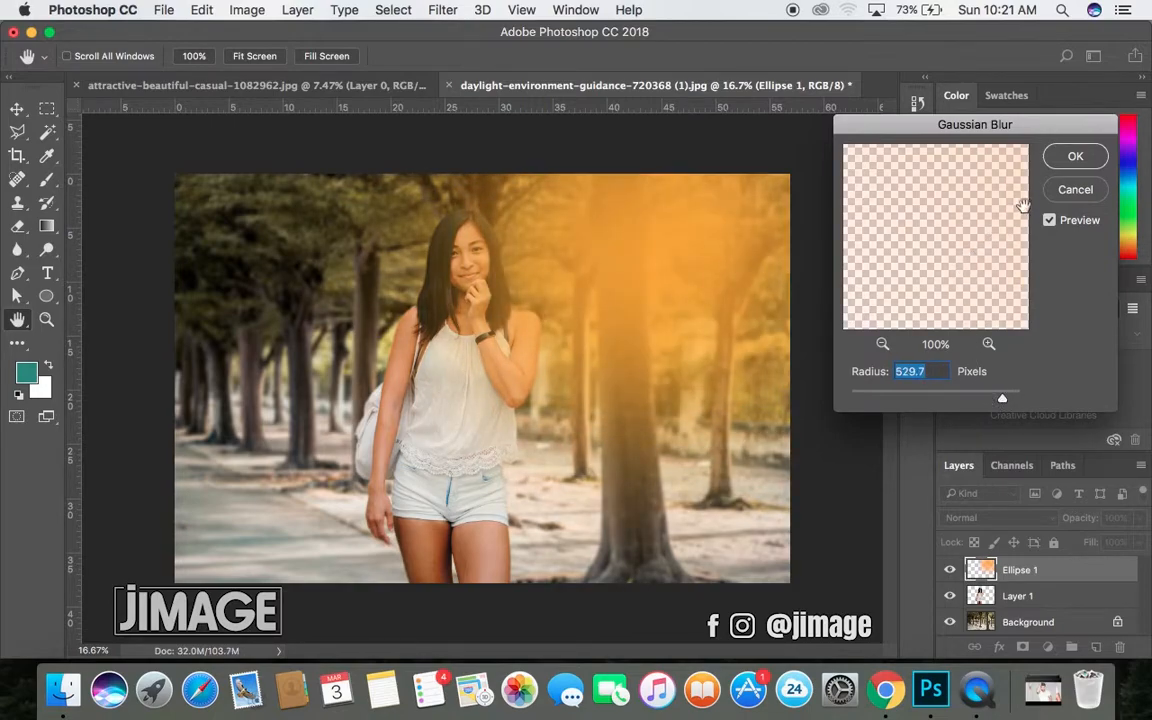
pyautogui.click(1062, 160)
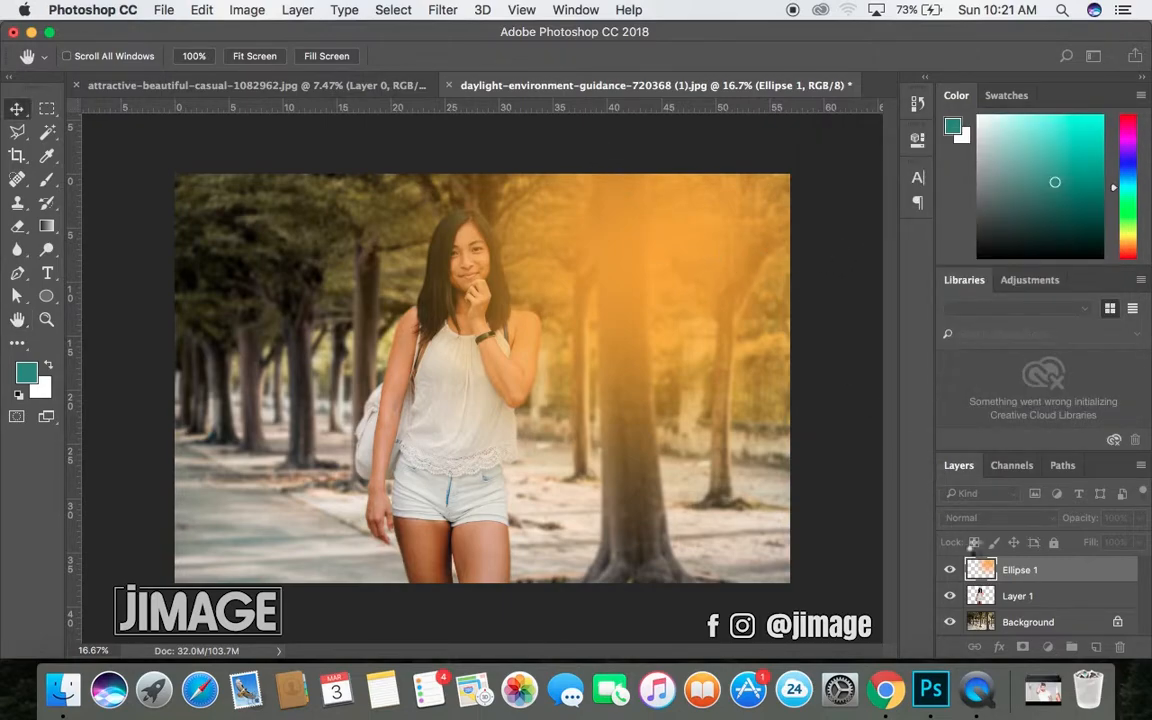
# - Lower the blurred orange ellipse's opacity to 53% and toggle its visibility to compare the photo with and without it
pyautogui.press('v')
pyautogui.click(1142, 519)
pyautogui.click(1101, 542)
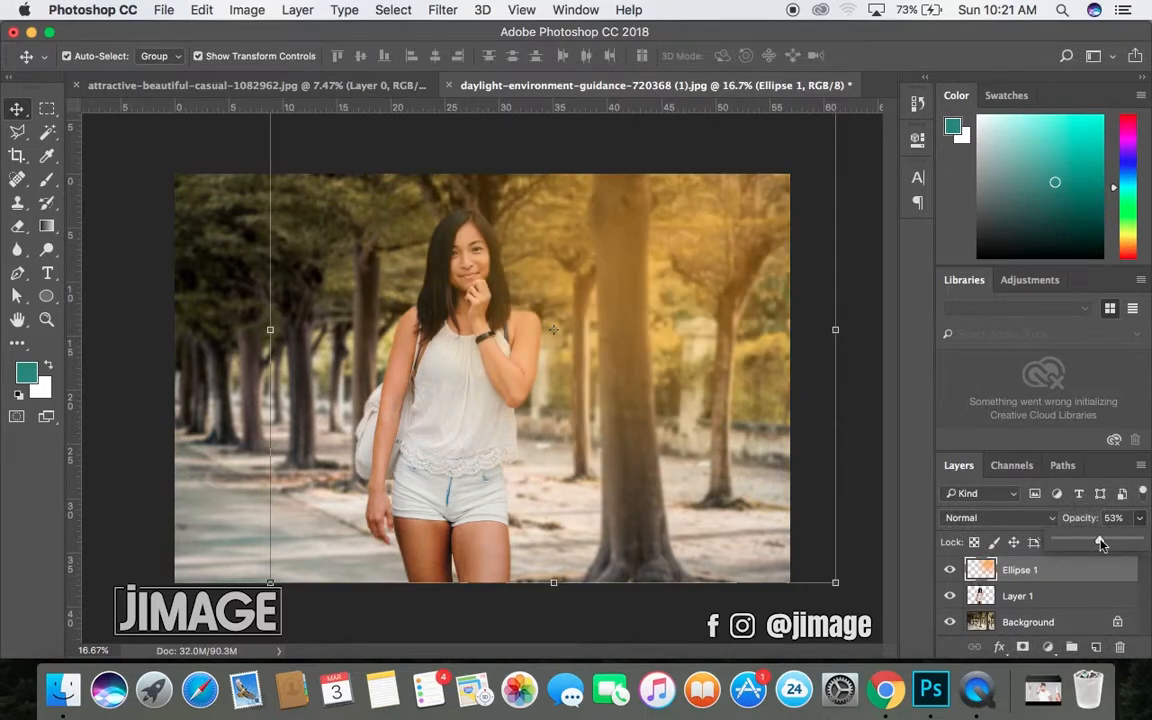
pyautogui.click(127, 222)
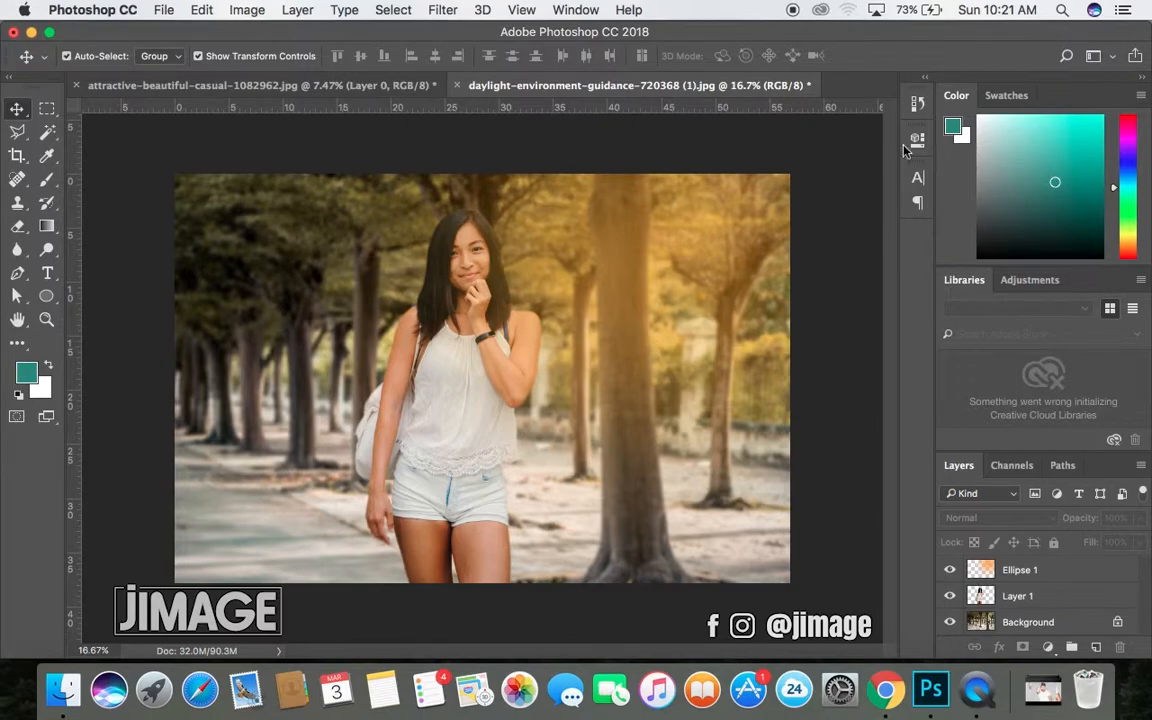
pyautogui.click(950, 570)
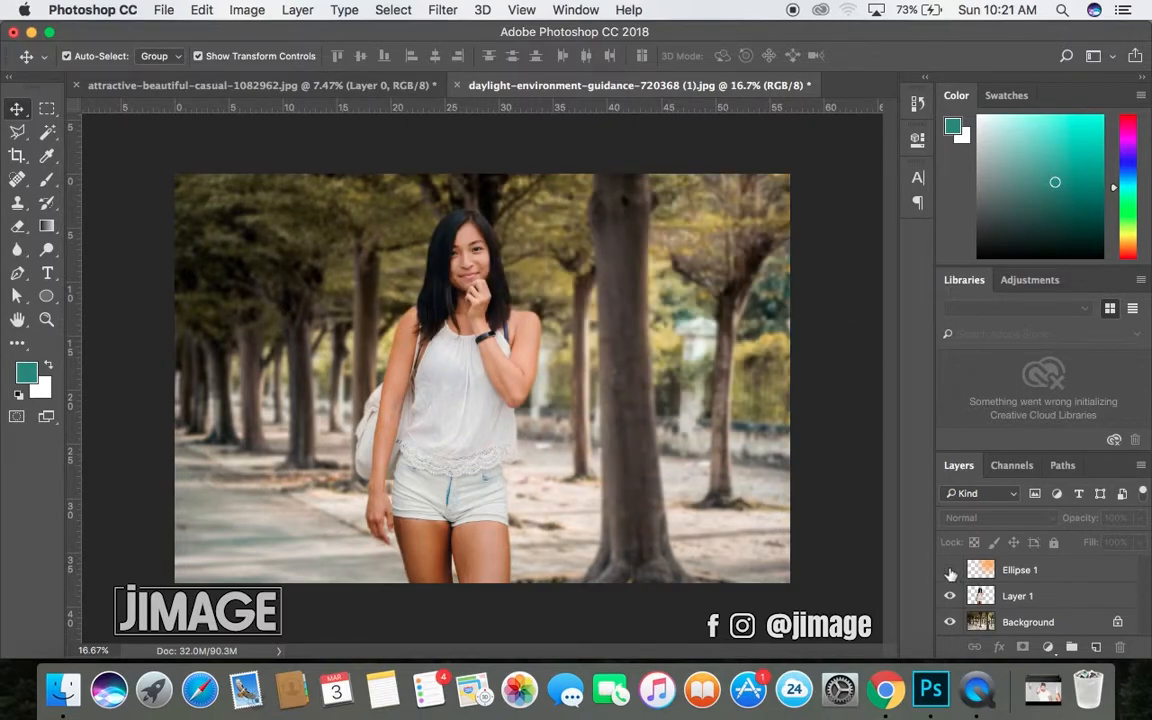
pyautogui.click(950, 570)
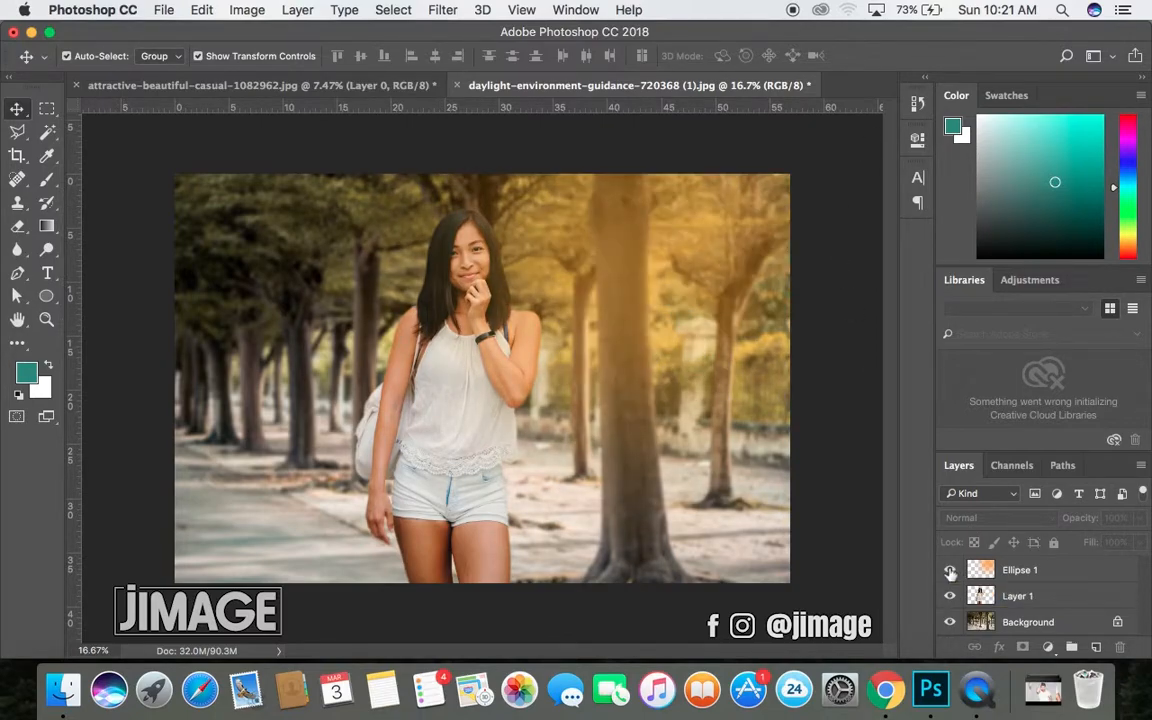
# - Move the Ellipse 1 layer below Layer 1 so the orange glow sits behind the woman
pyautogui.click(612, 249)
pyautogui.click(867, 385)
pyautogui.click(661, 298)
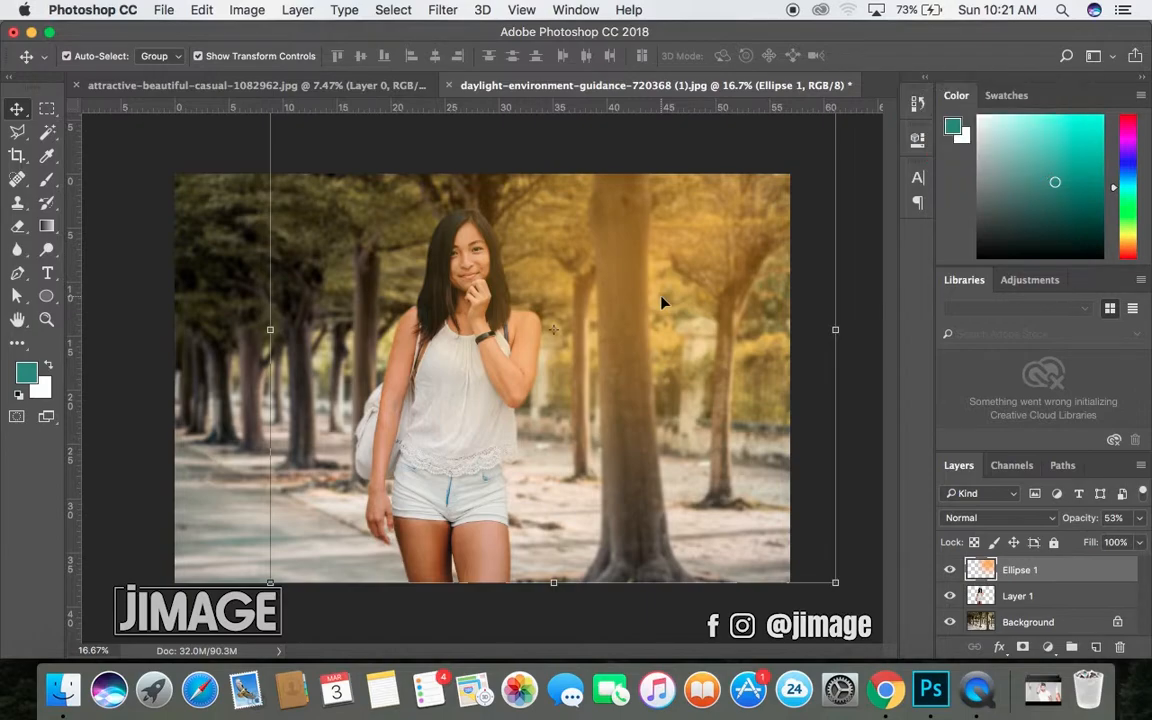
pyautogui.press('super+bracketleft')
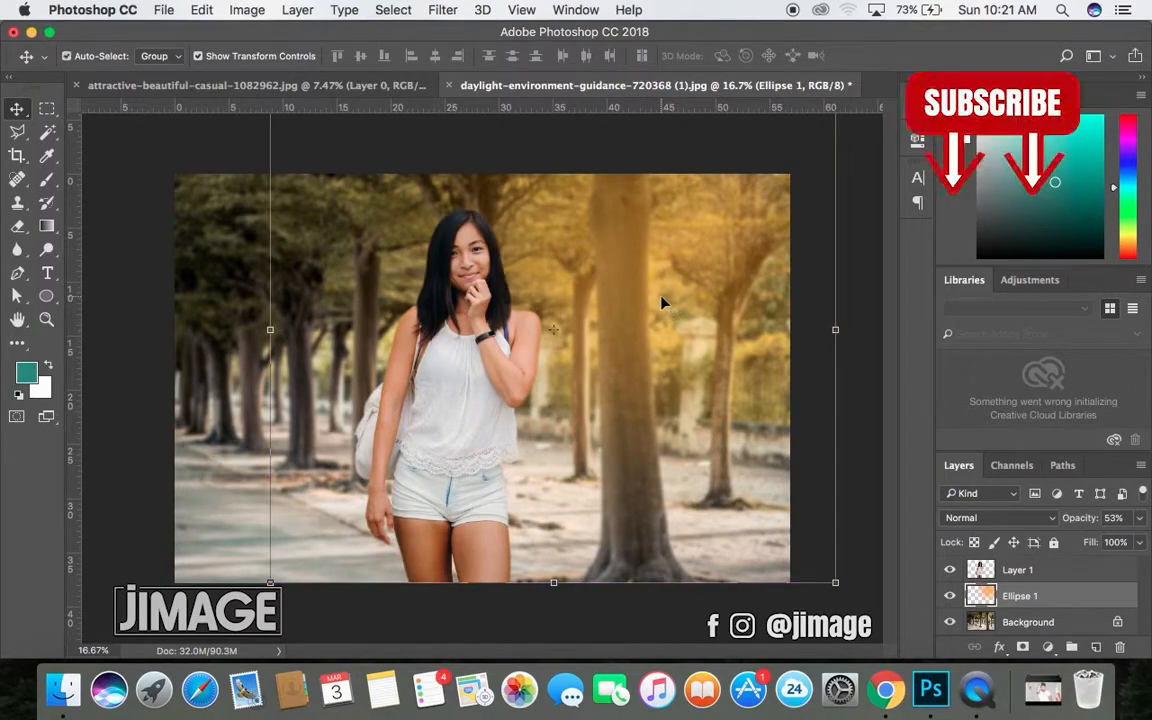
pyautogui.click(130, 308)
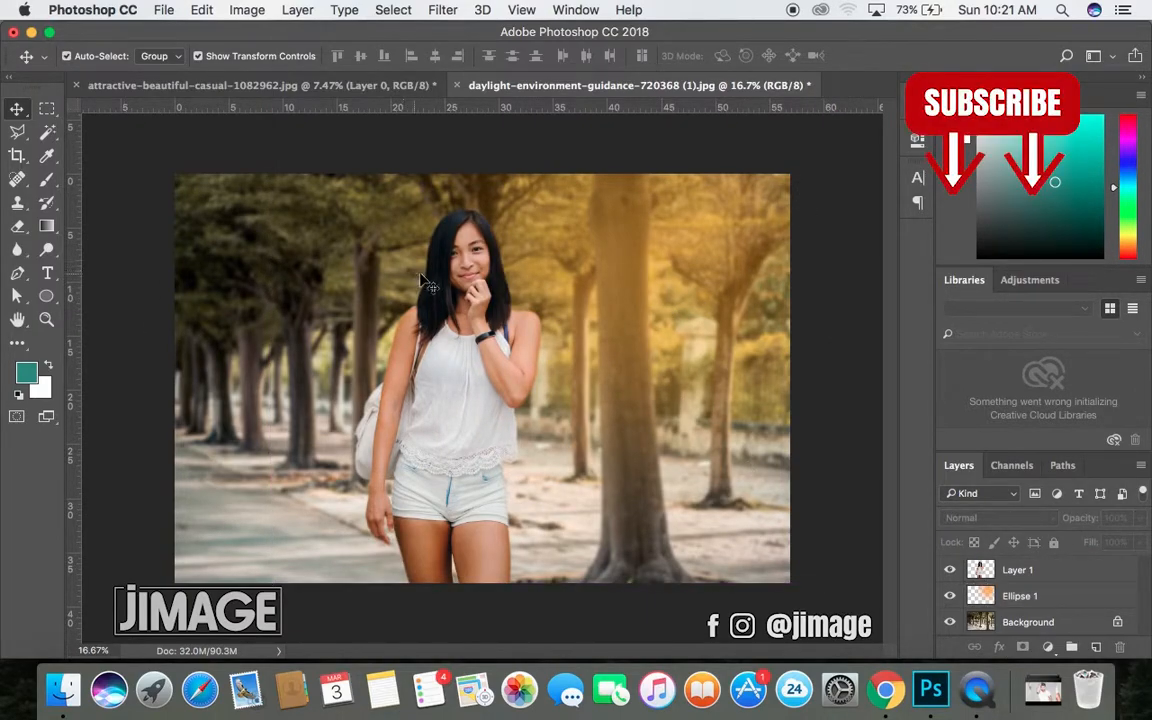
pyautogui.click(590, 215)
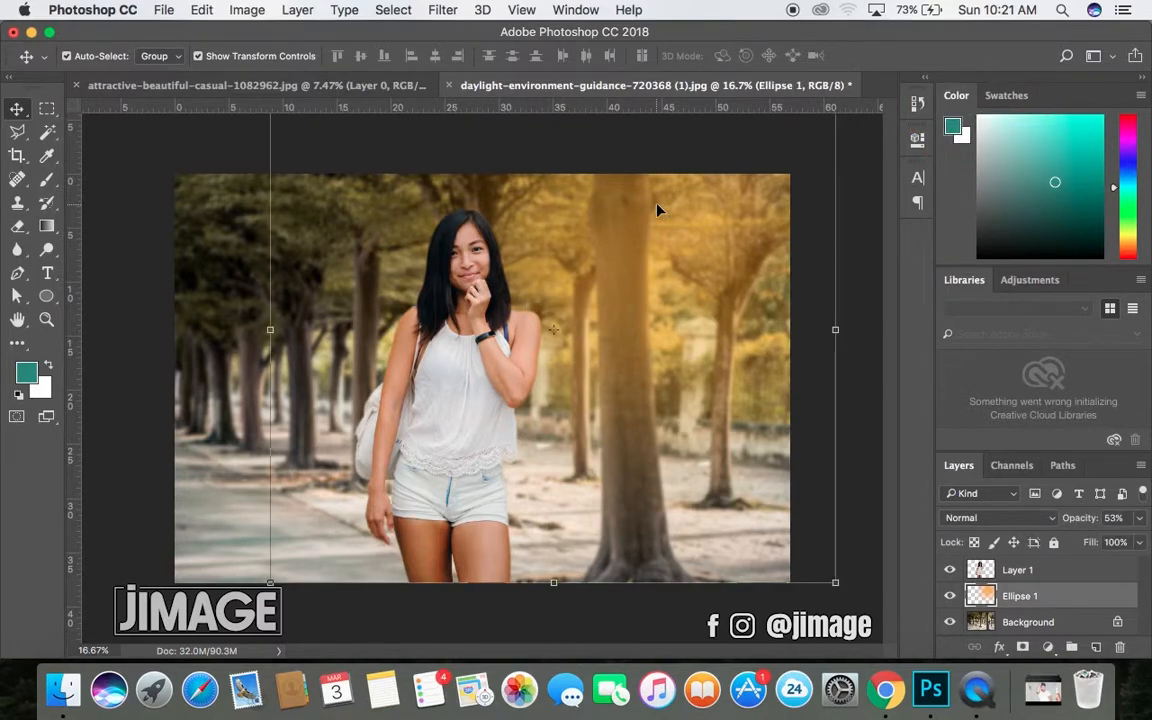
pyautogui.click(130, 192)
# - Duplicate the orange glow, scale the copy to about 51%, and move it over the photo's upper-left trees
pyautogui.click(581, 219)
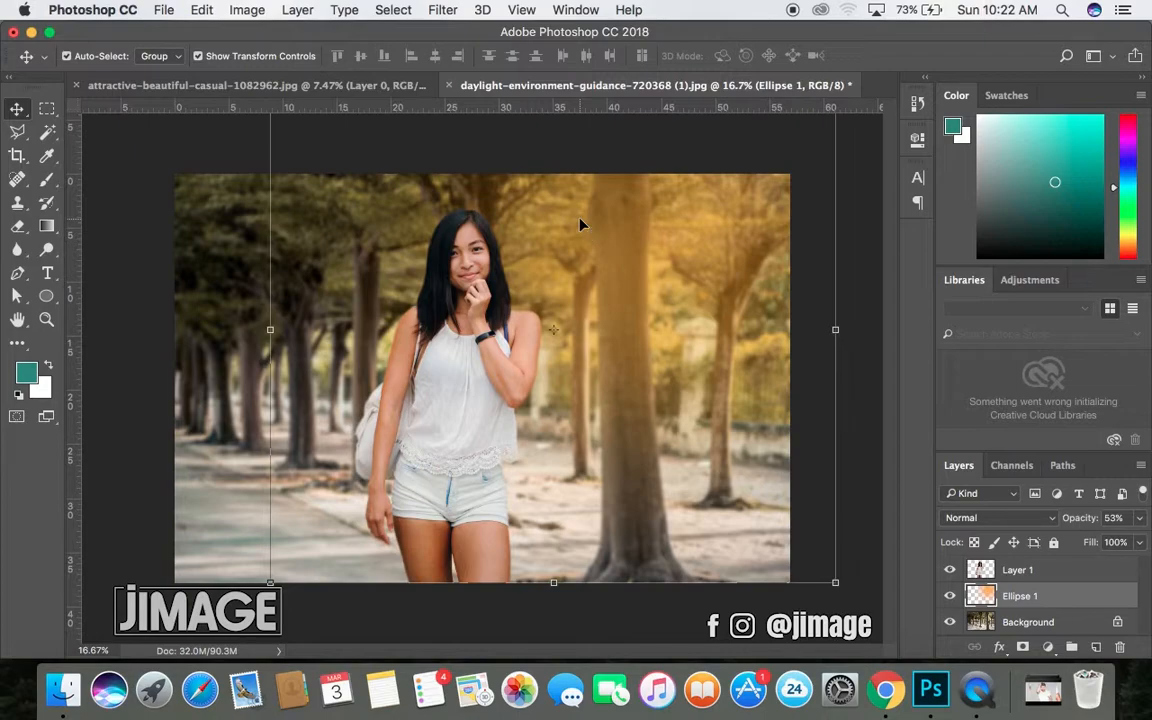
pyautogui.moveTo(581, 224); pyautogui.dragTo(318, 270)
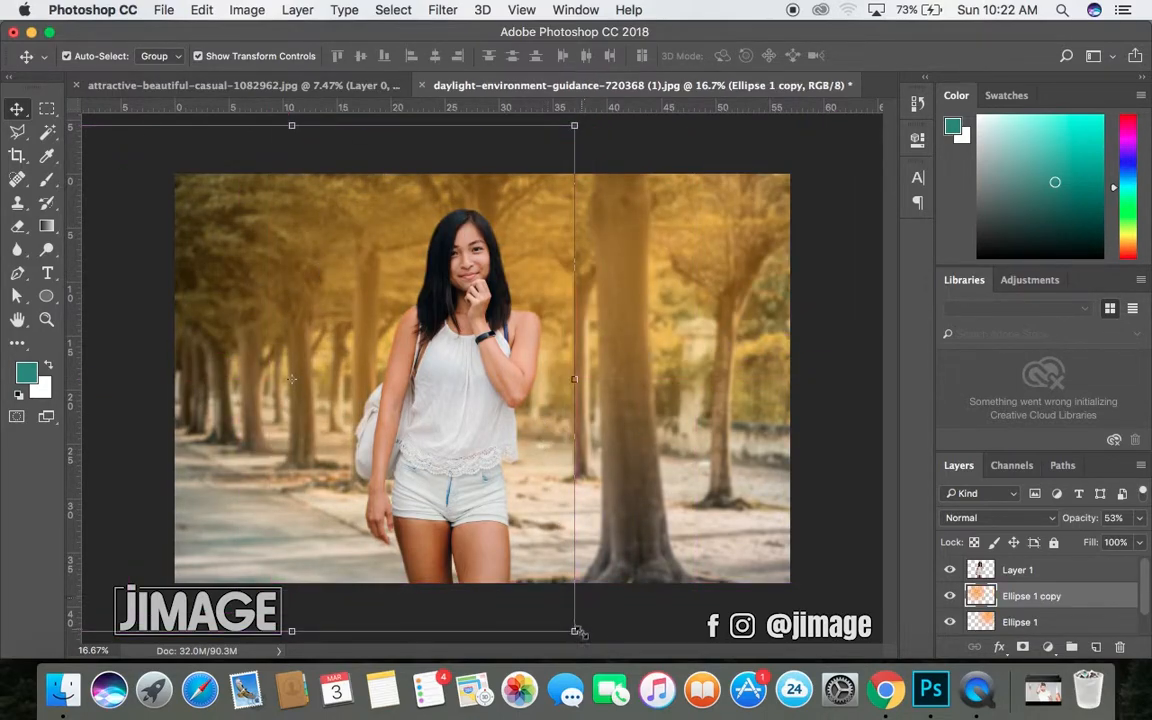
pyautogui.press('super+t')
pyautogui.moveTo(574, 631); pyautogui.dragTo(313, 351)
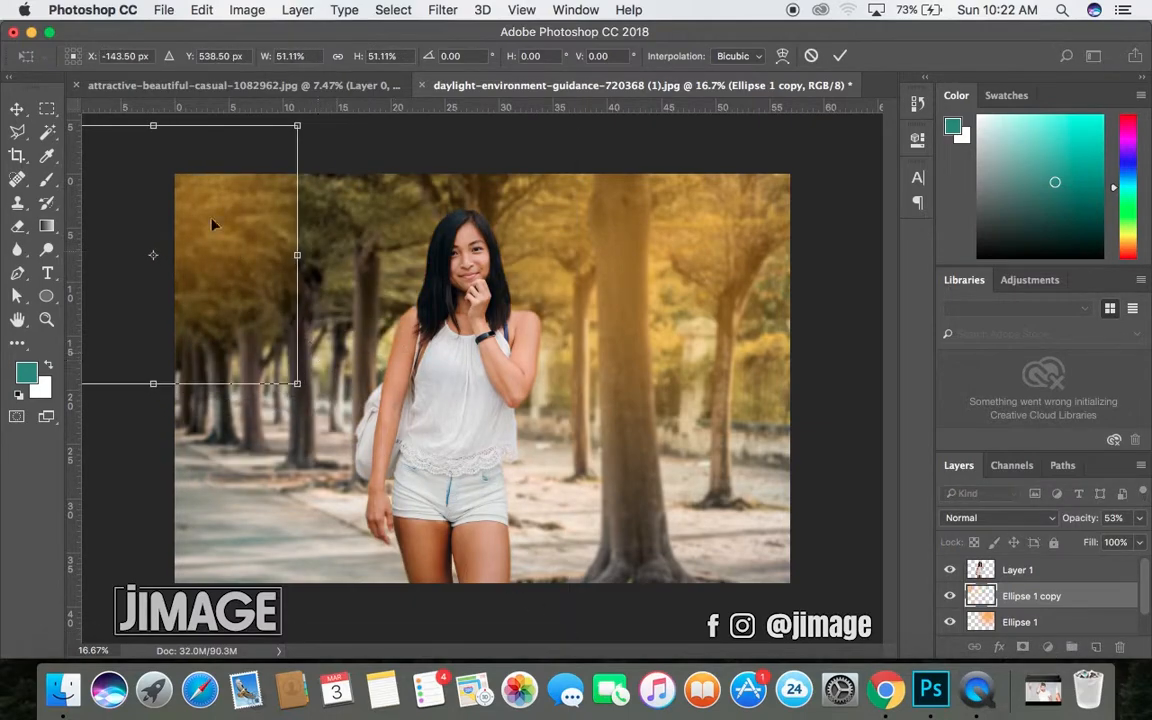
pyautogui.moveTo(213, 211); pyautogui.dragTo(326, 183)
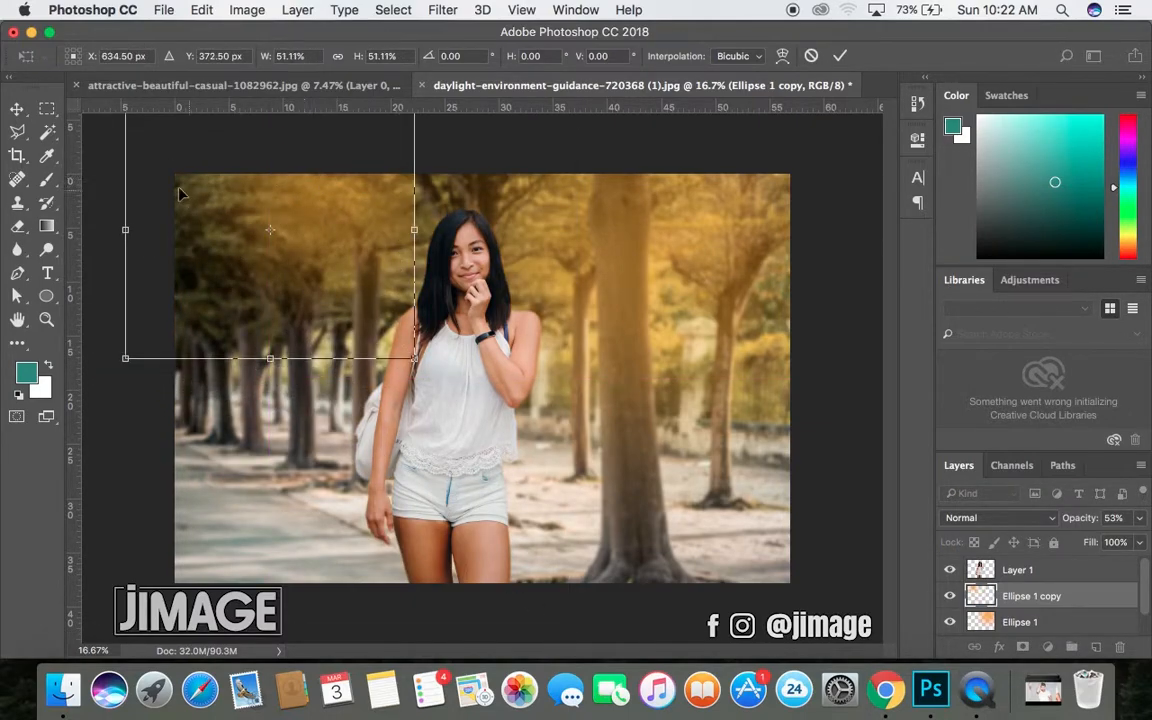
# - Reshape the glow copy to about 61.5% width and 41.8% height, rotated about 8.5°, along the photo's upper-left edge
pyautogui.moveTo(125, 231); pyautogui.dragTo(70, 226)
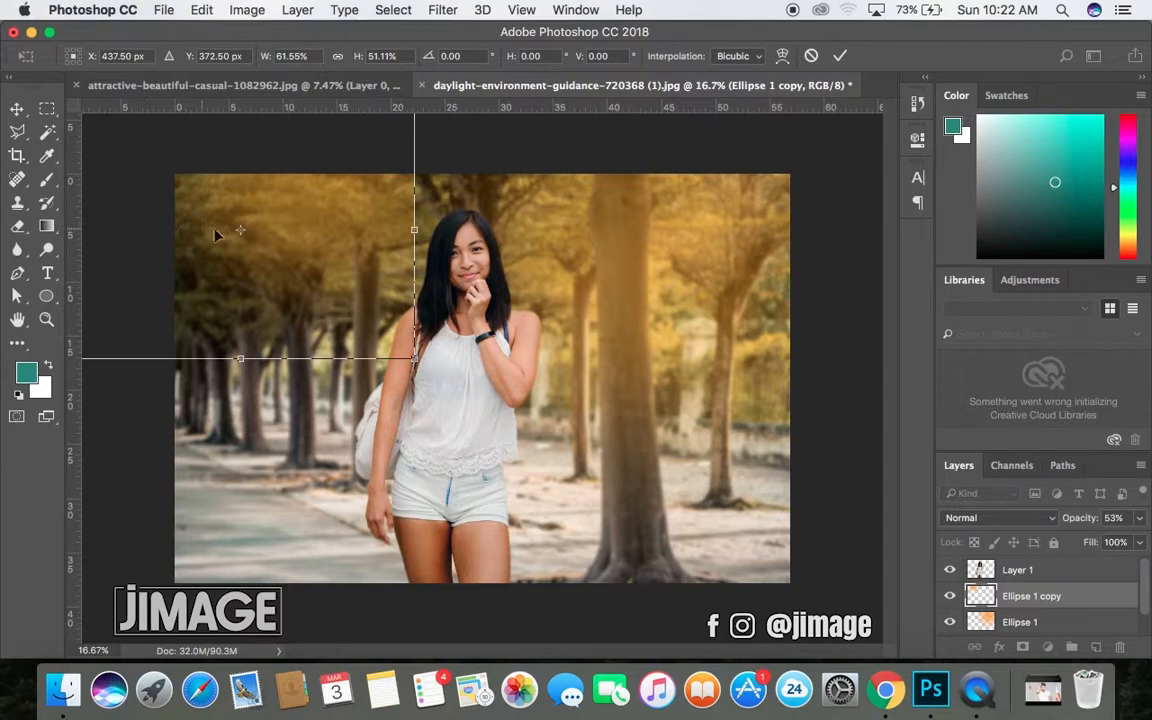
pyautogui.moveTo(275, 216); pyautogui.dragTo(310, 212)
pyautogui.moveTo(257, 347); pyautogui.dragTo(254, 303)
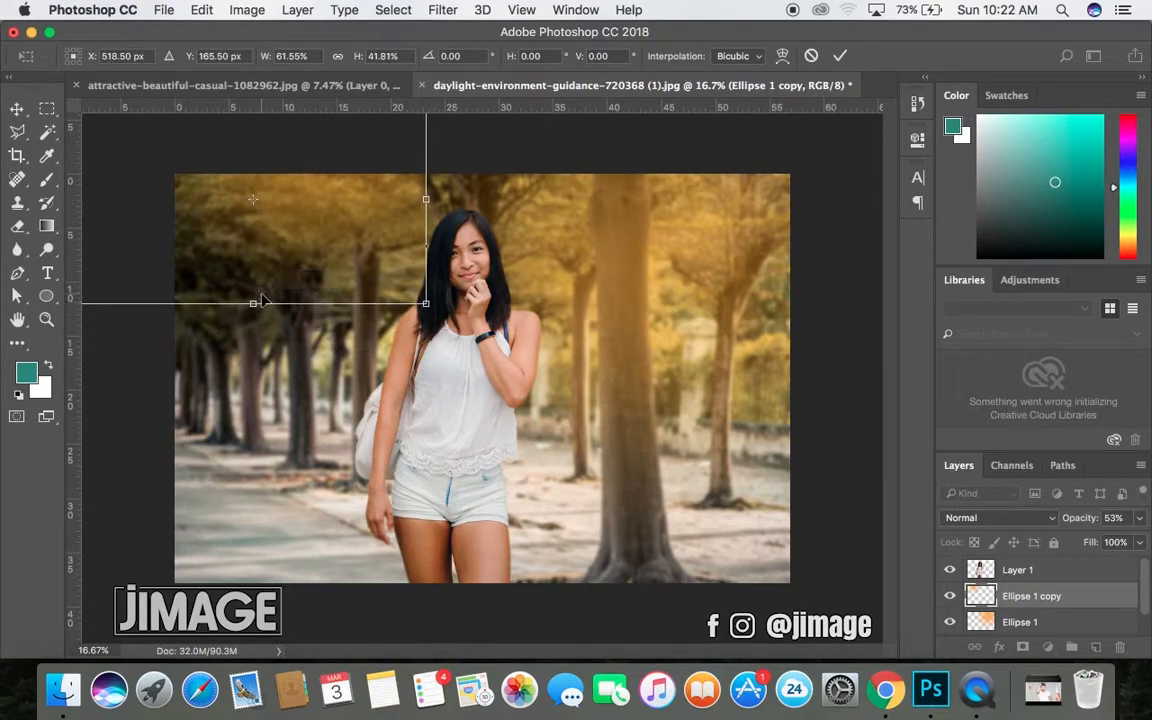
pyautogui.moveTo(333, 224); pyautogui.dragTo(351, 233)
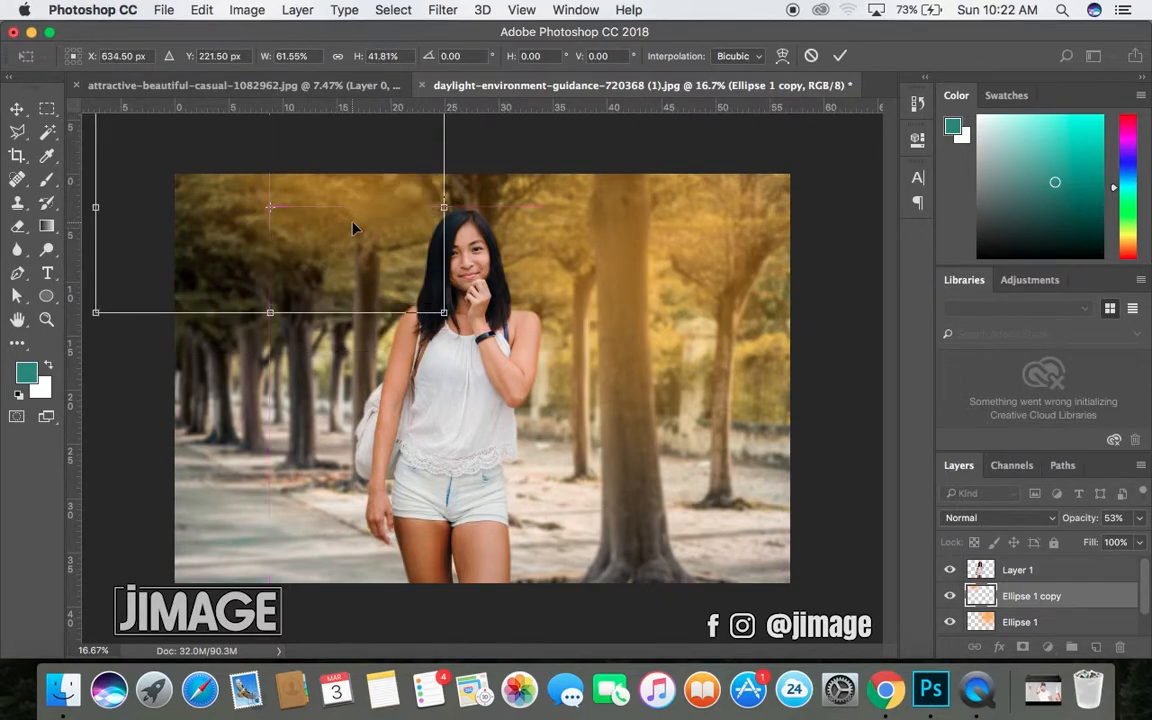
pyautogui.moveTo(464, 318); pyautogui.dragTo(446, 346)
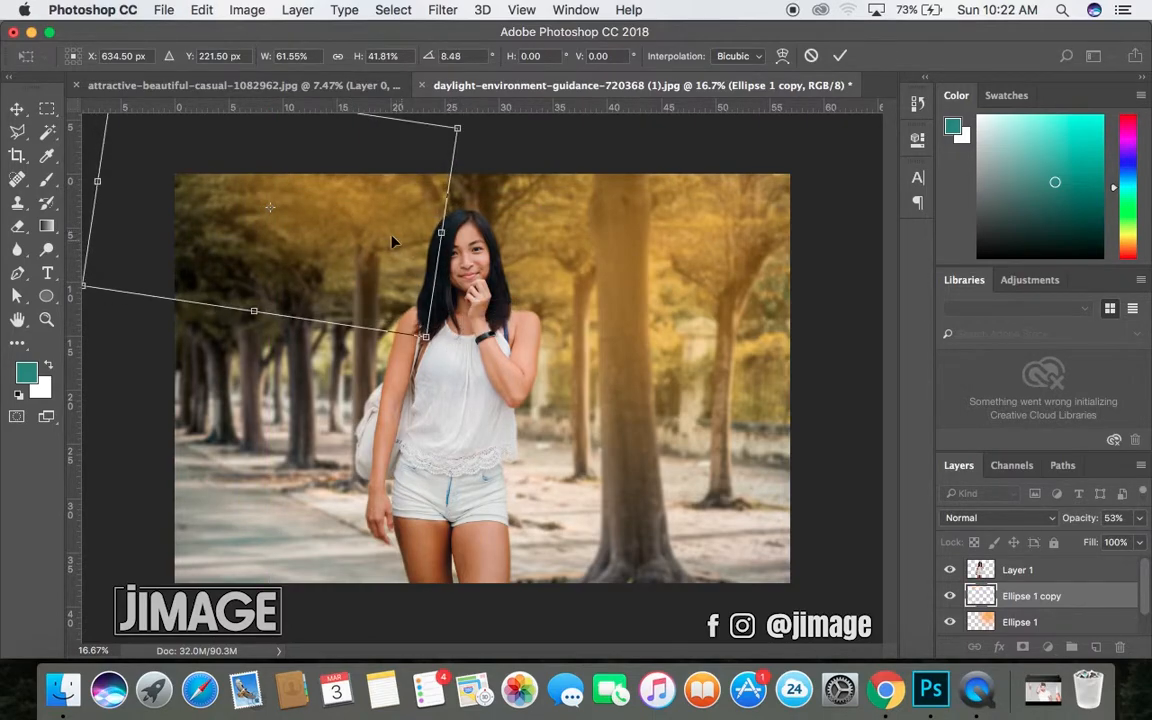
pyautogui.moveTo(386, 237); pyautogui.dragTo(365, 211)
pyautogui.press('Return')
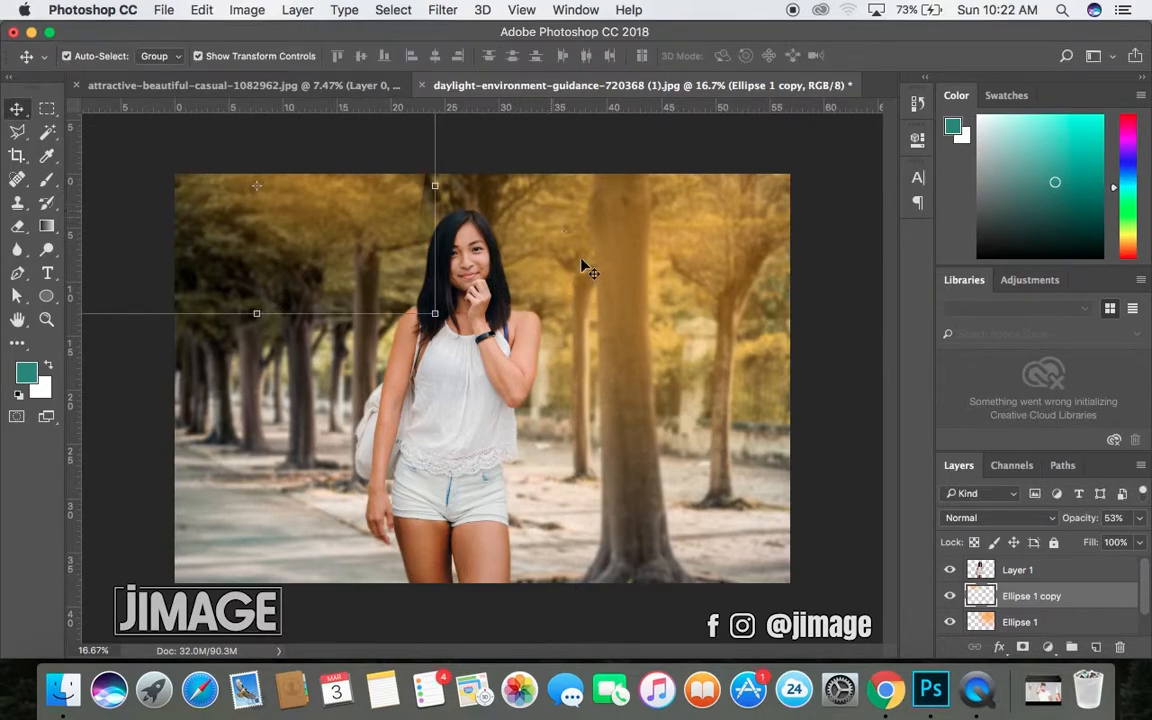
# - Stretch the glow copy horizontally to about 126% width so it reaches past the woman's head
pyautogui.click(844, 379)
pyautogui.click(400, 210)
pyautogui.hotkey('ctrl', 't')
pyautogui.moveTo(392, 187); pyautogui.dragTo(530, 187)
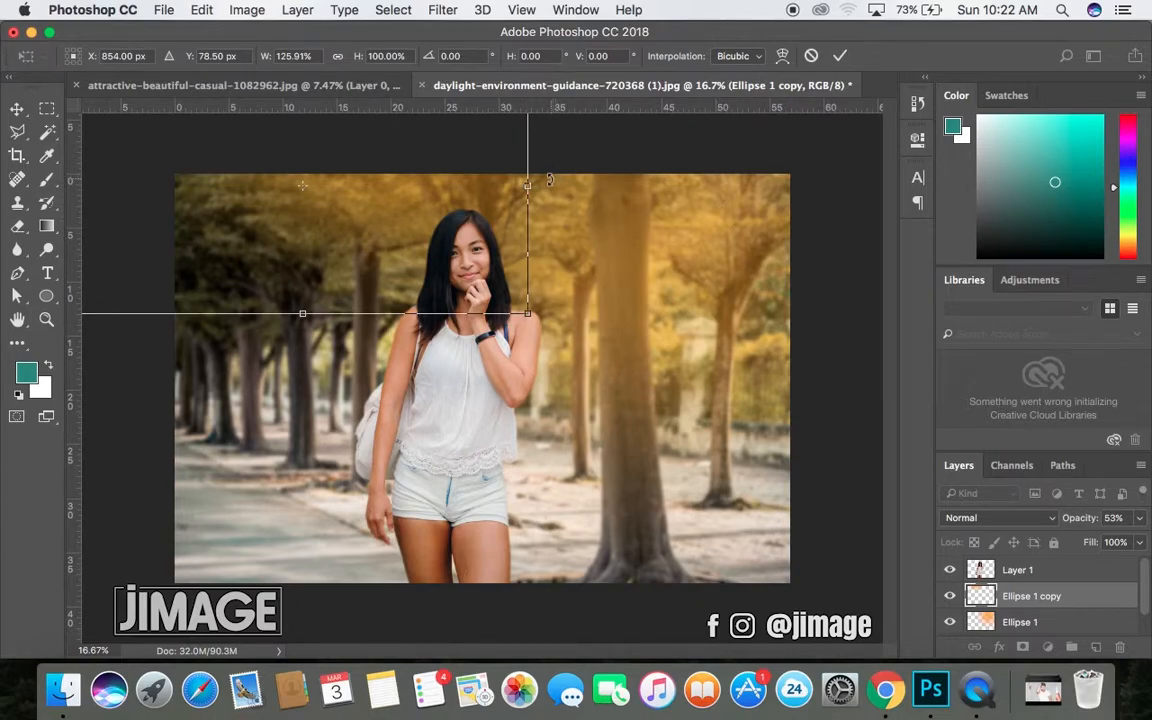
pyautogui.click(840, 55)
pyautogui.click(17, 228)
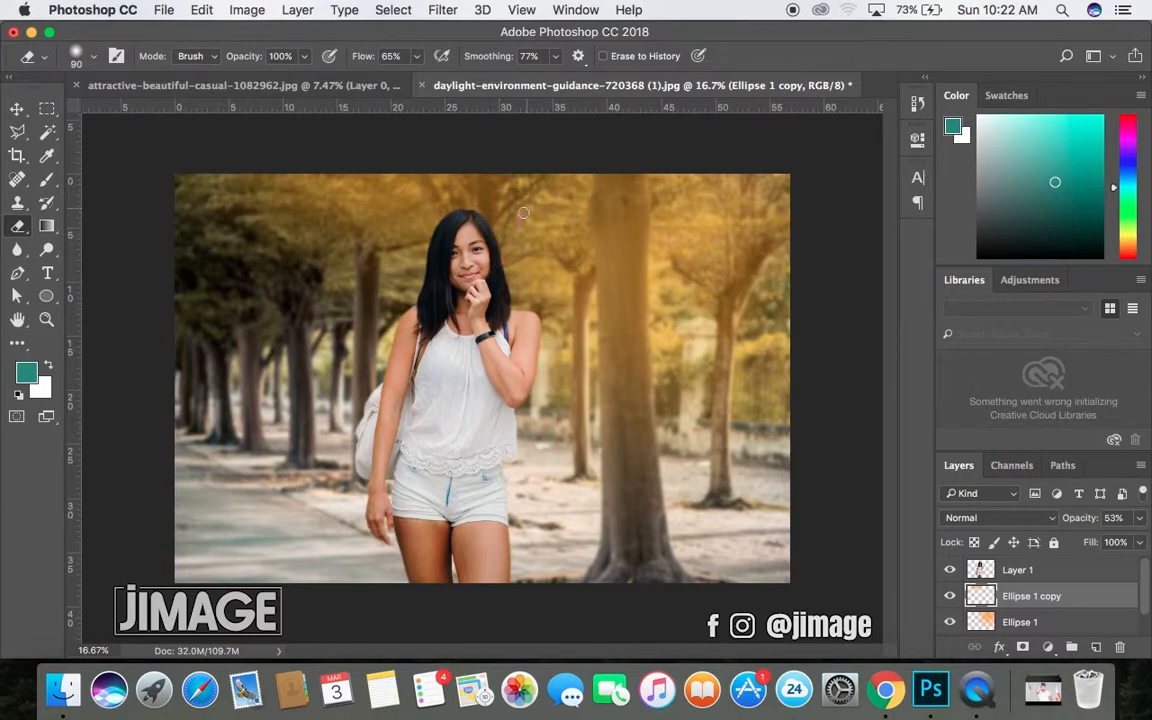
pyautogui.click(17, 108)
pyautogui.click(143, 385)
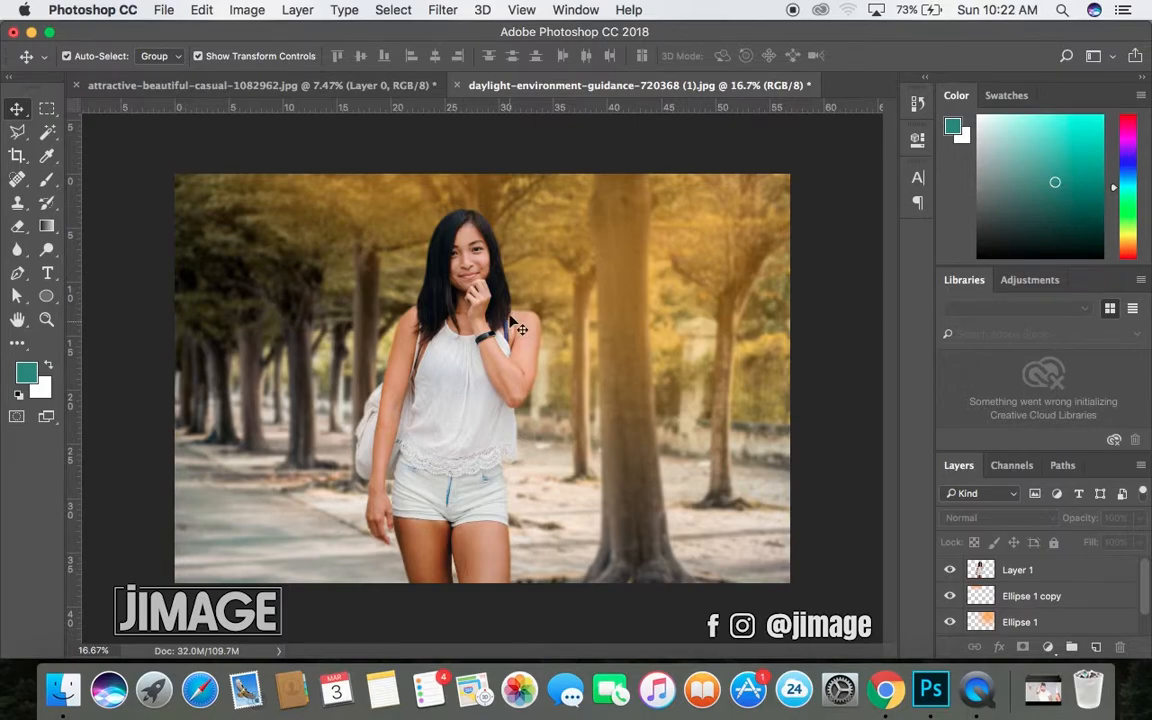
# - Duplicate the Ellipse 1 layer, raise the duplicate above Layer 1, and shift it slightly left over the woman
pyautogui.click(455, 365)
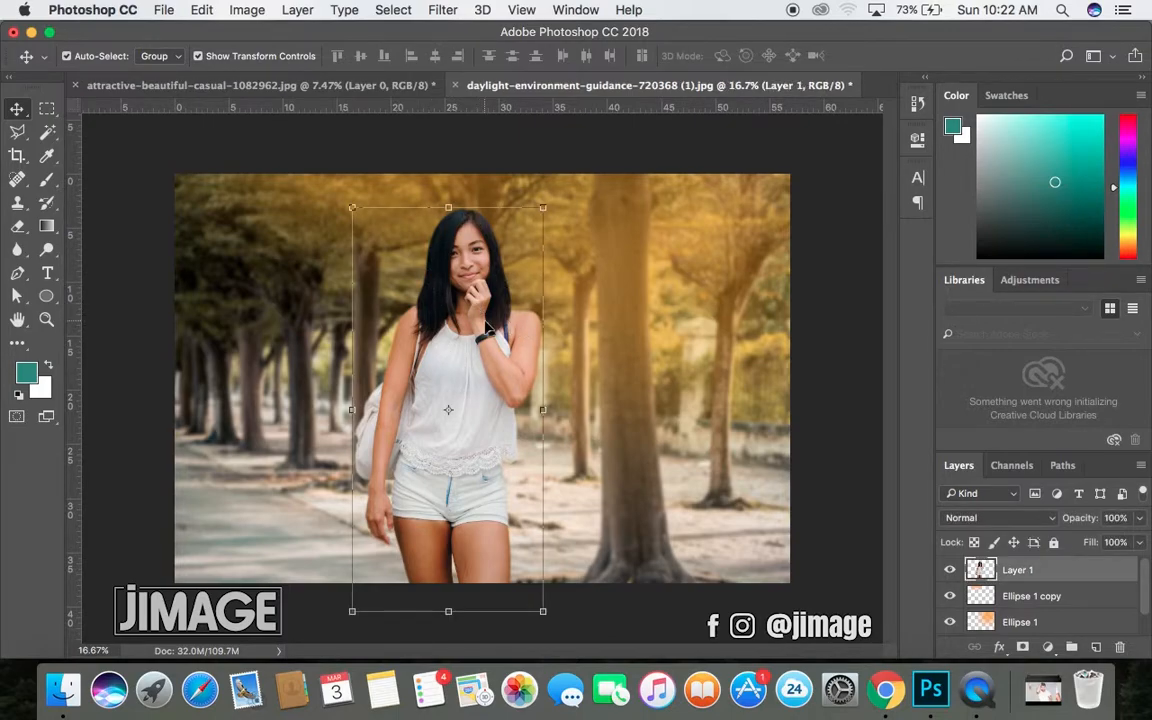
pyautogui.click(668, 264)
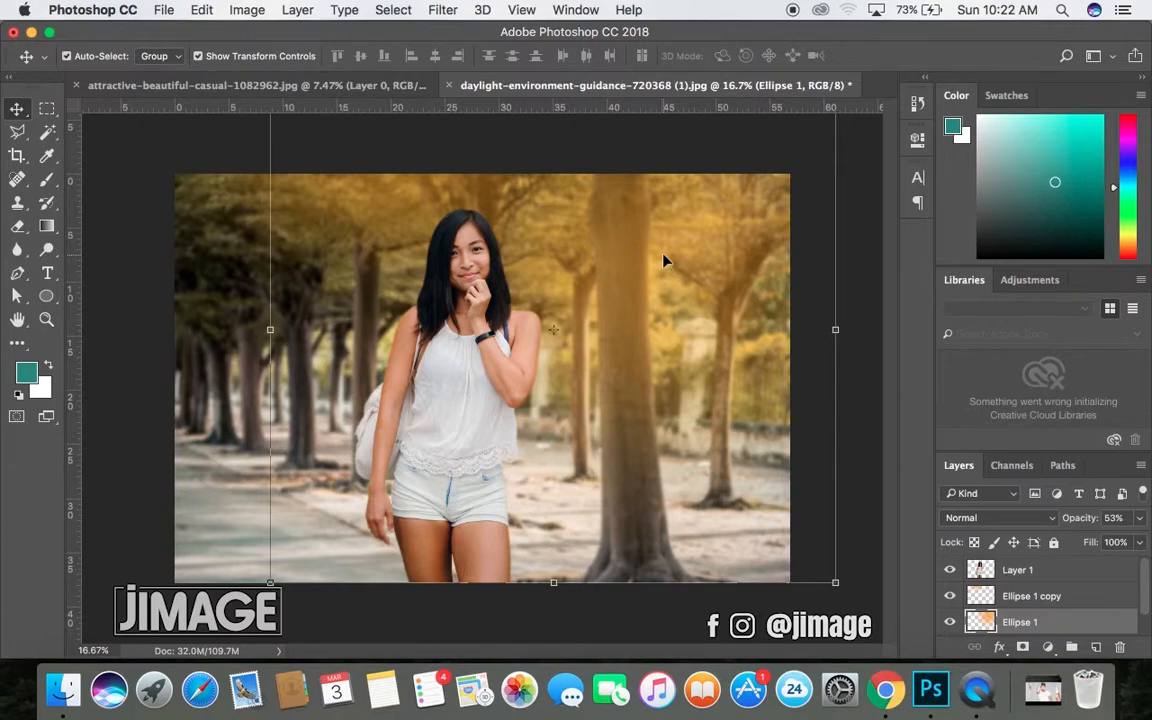
pyautogui.press('super+j')
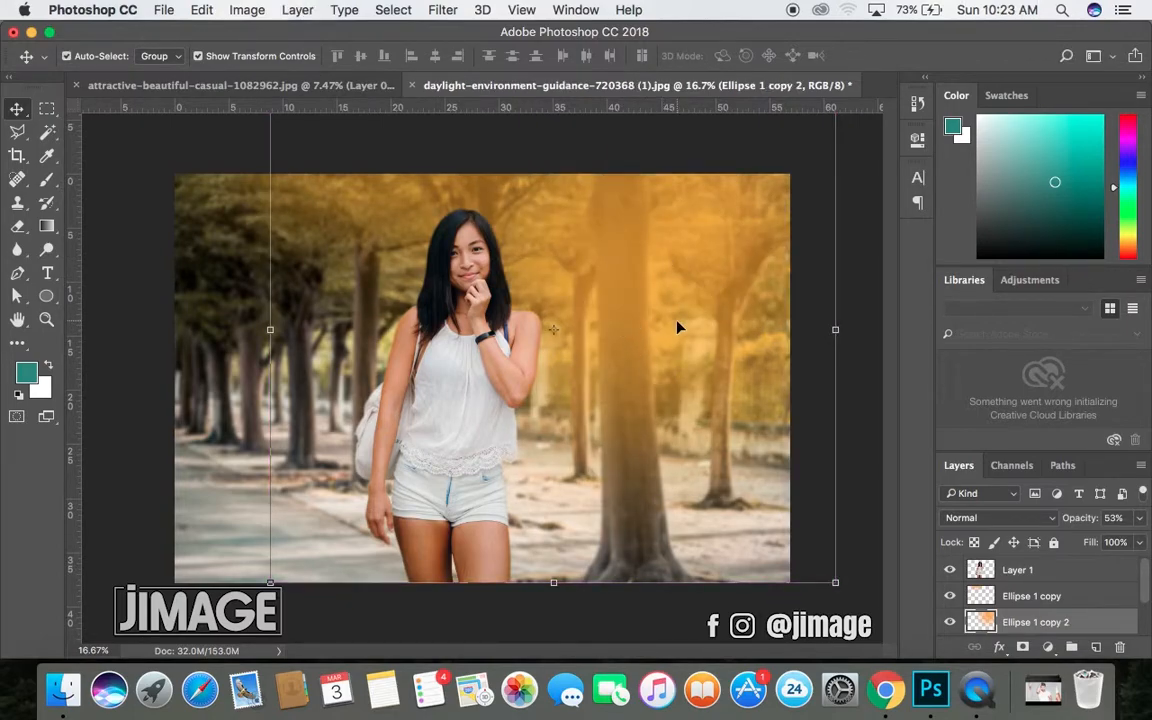
pyautogui.press('super+bracketright')
pyautogui.press('super+bracketright')
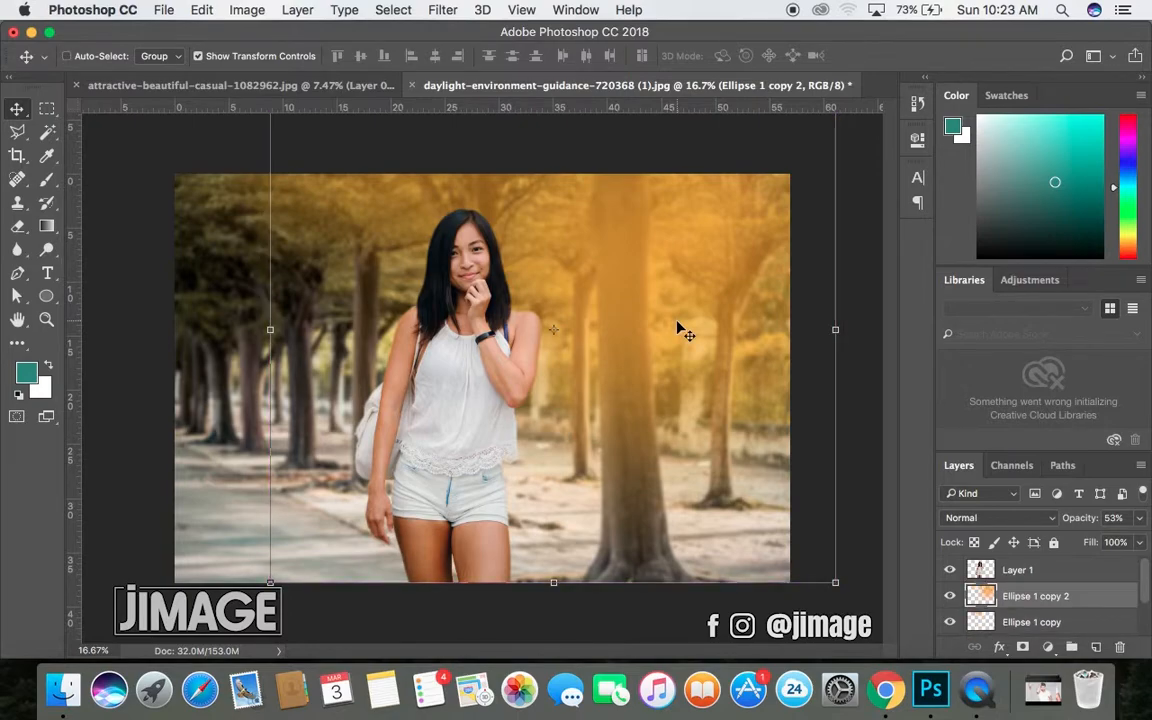
pyautogui.moveTo(480, 288); pyautogui.dragTo(415, 260)
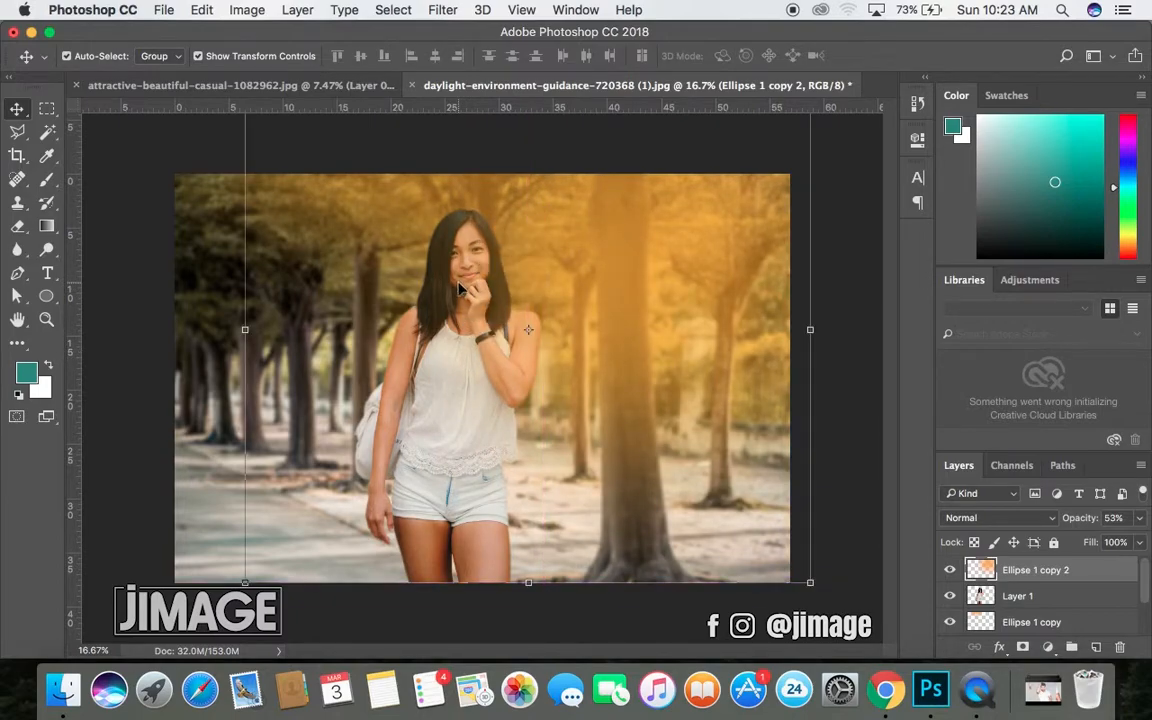
# - Lower the topmost glow layer's opacity to 13% and toggle its visibility to compare the tint on the woman
pyautogui.click(1139, 518)
pyautogui.moveTo(1098, 542); pyautogui.dragTo(1067, 543)
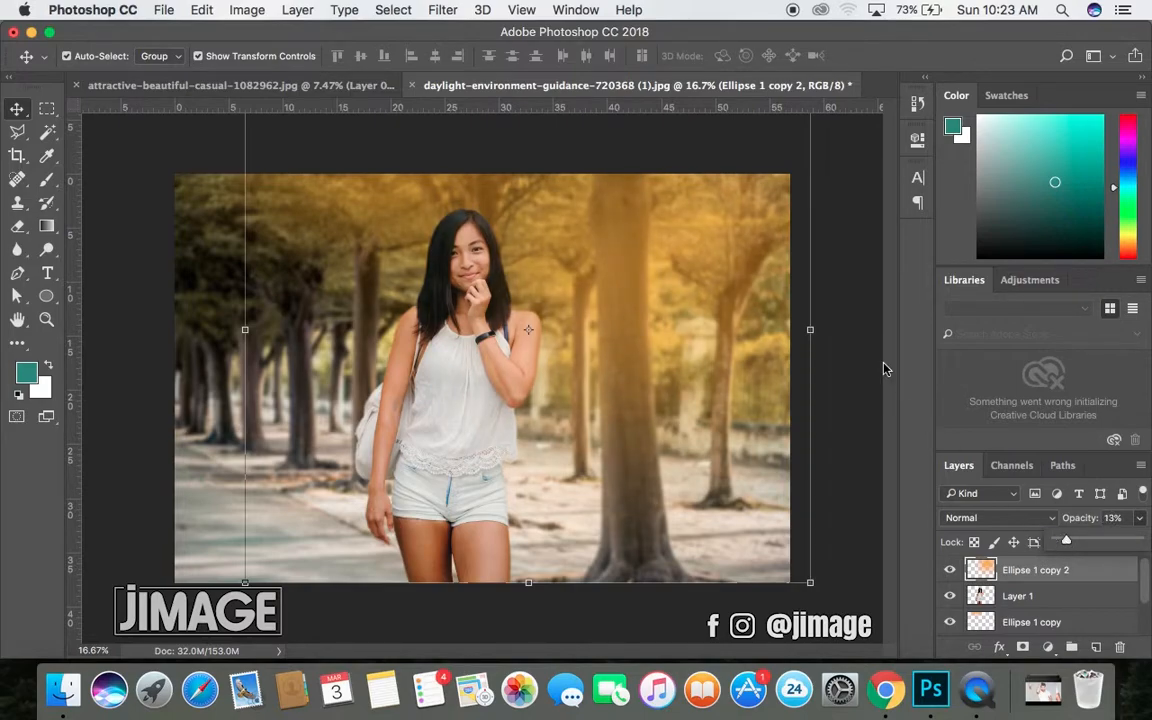
pyautogui.click(859, 411)
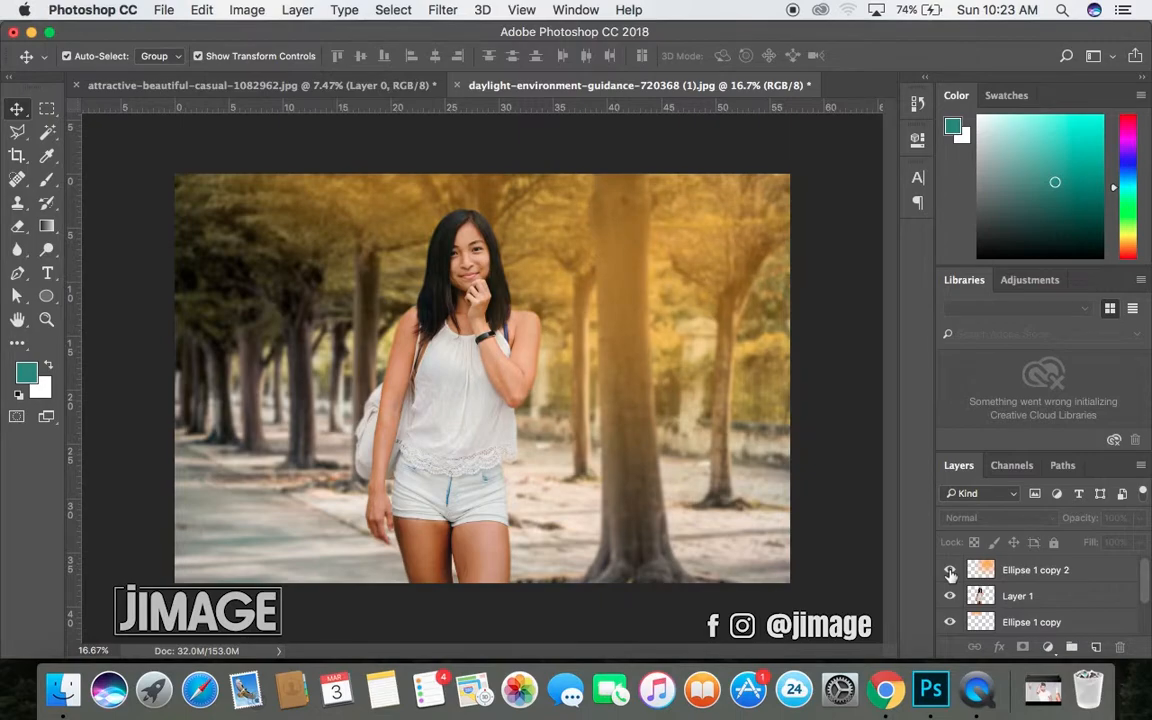
pyautogui.click(951, 573)
pyautogui.click(951, 573)
pyautogui.click(951, 573)
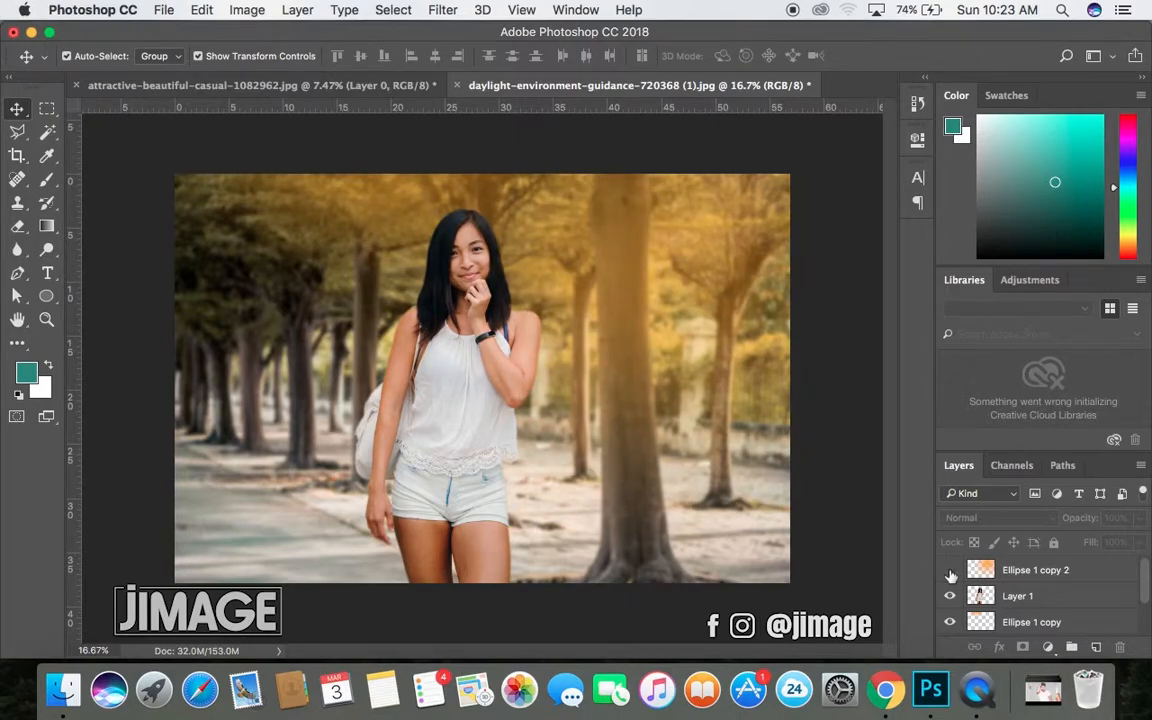
pyautogui.click(951, 573)
pyautogui.click(951, 573)
pyautogui.click(951, 573)
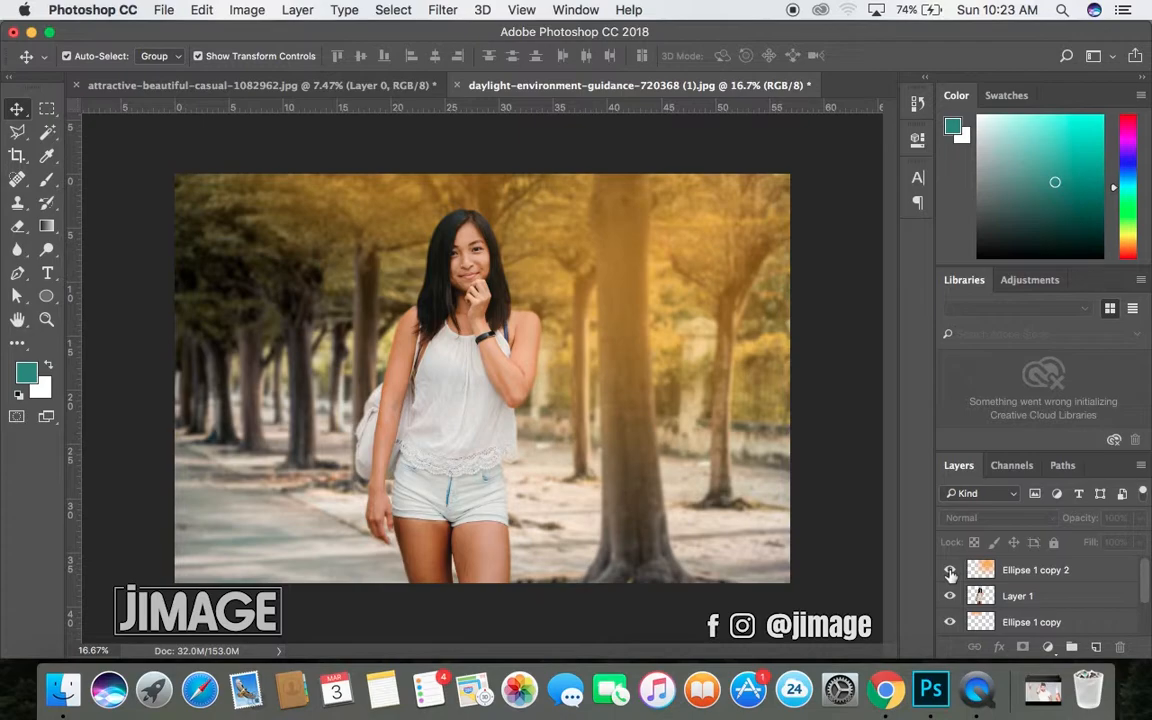
# - Lower the opacity of the Ellipse 1 copy glow layer slightly
pyautogui.click(1048, 627)
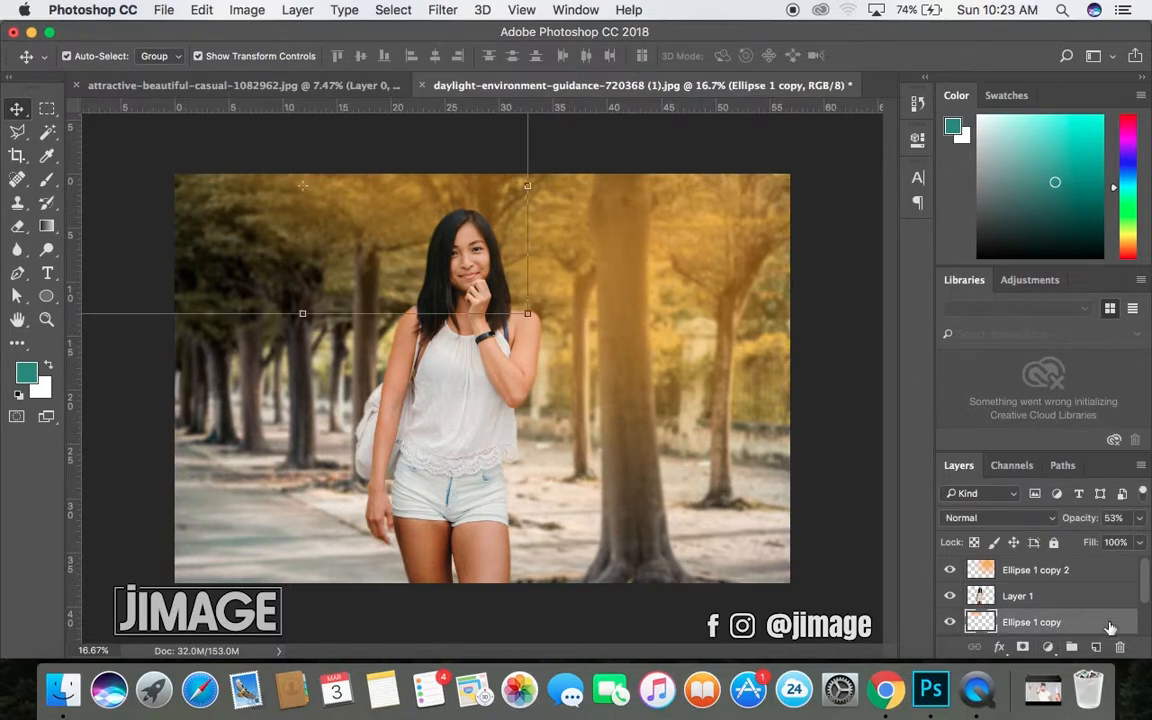
pyautogui.click(1139, 520)
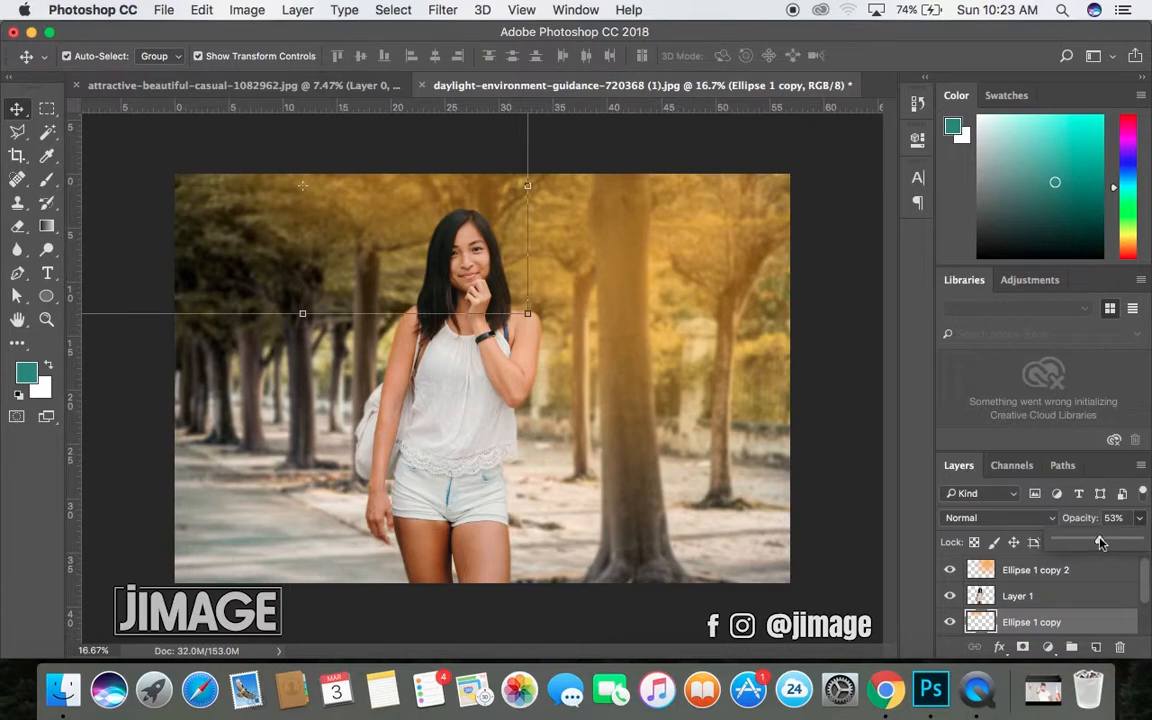
pyautogui.moveTo(1099, 541); pyautogui.dragTo(1084, 541)
pyautogui.click(831, 509)
# - Set the Ellipse 1 glow layer's opacity to 41%
pyautogui.scroll(-1, 1007, 617)
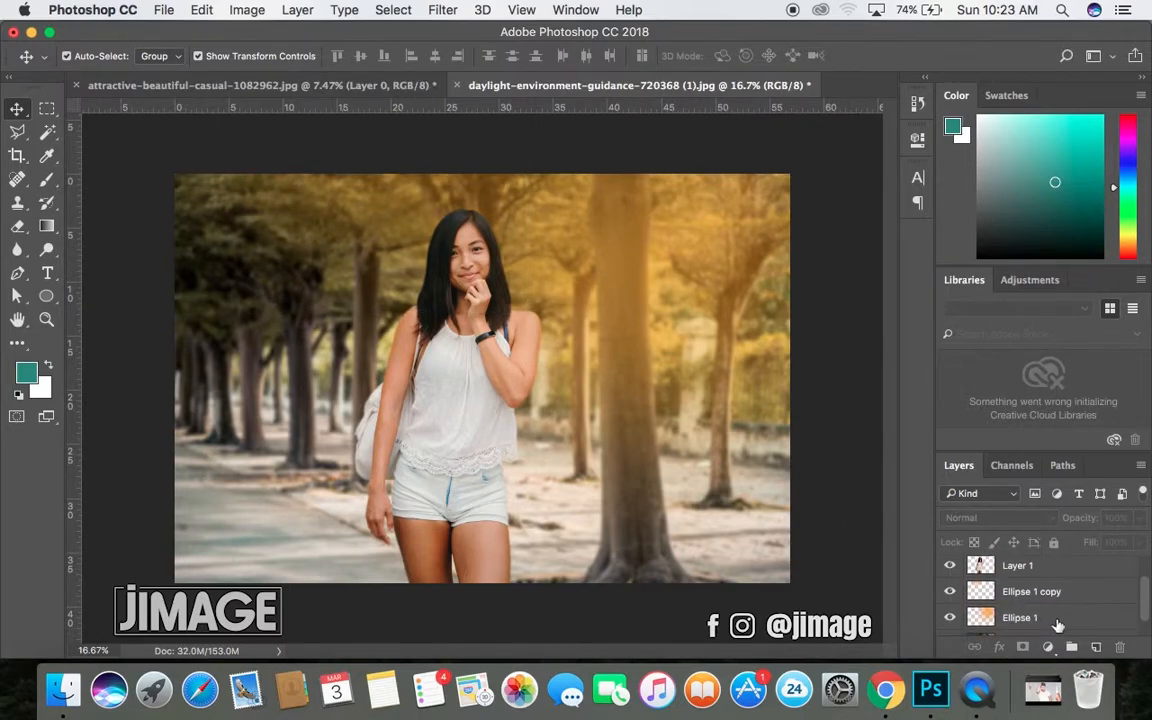
pyautogui.click(1052, 619)
pyautogui.click(1139, 519)
pyautogui.moveTo(1087, 541); pyautogui.dragTo(1087, 543)
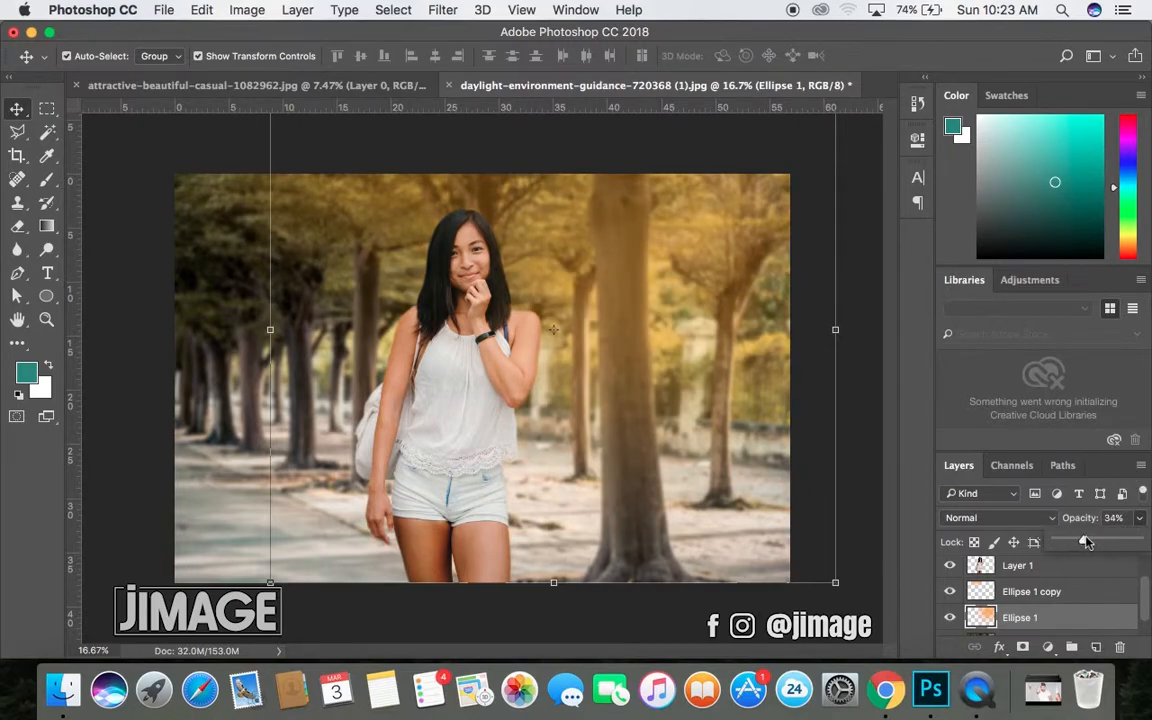
pyautogui.click(1101, 541)
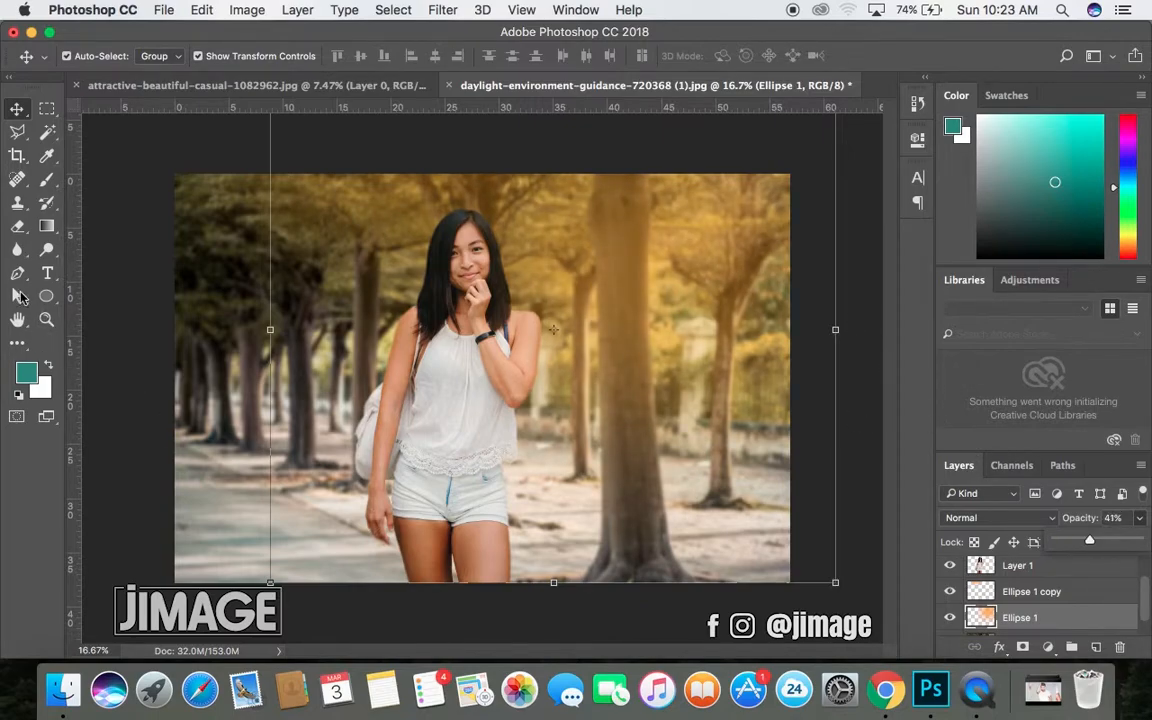
pyautogui.click(82, 288)
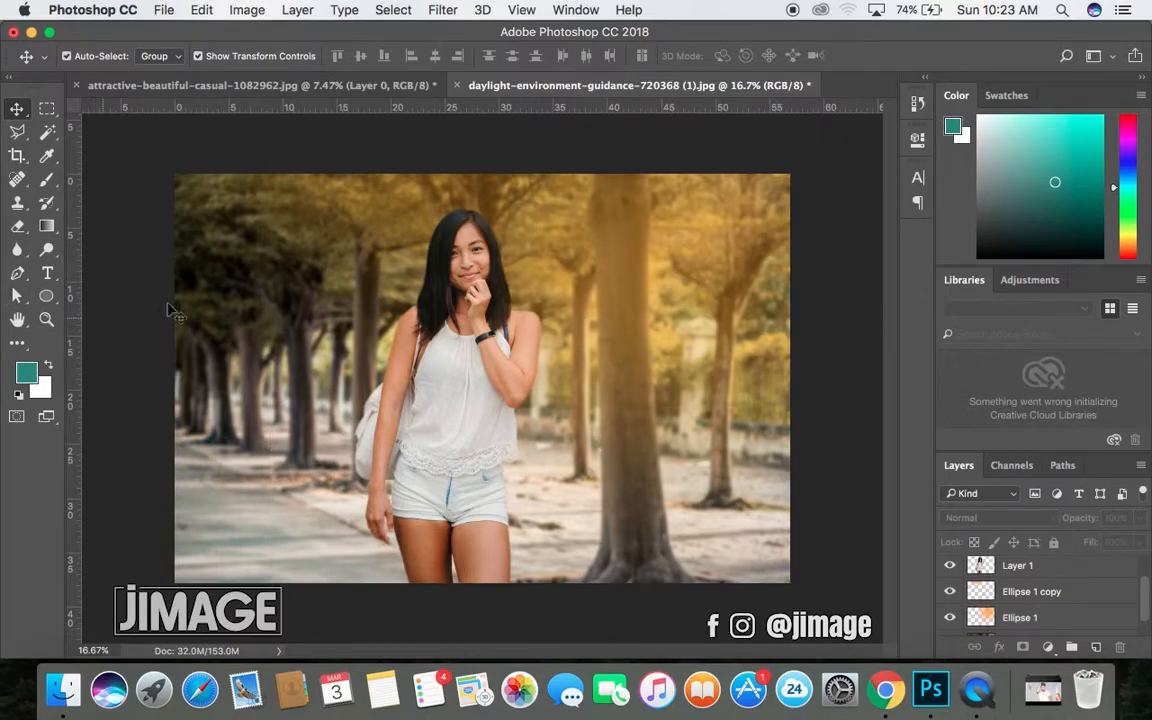
pyautogui.click(473, 274)
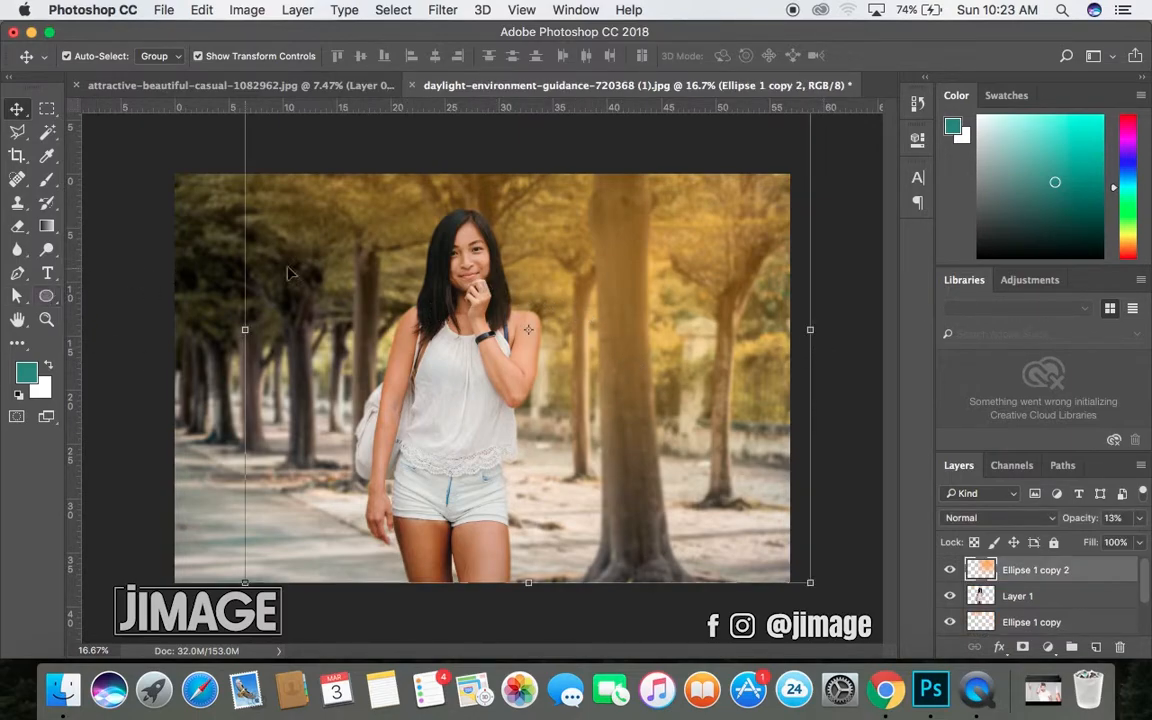
pyautogui.click(112, 255)
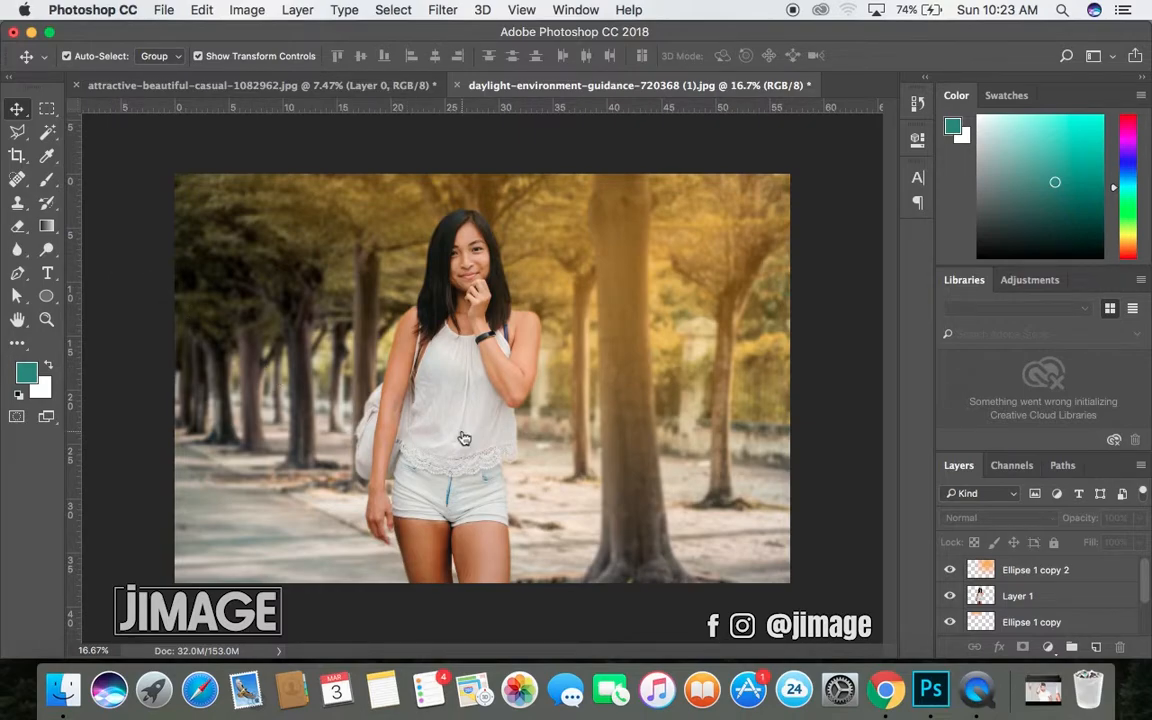
pyautogui.click(405, 389)
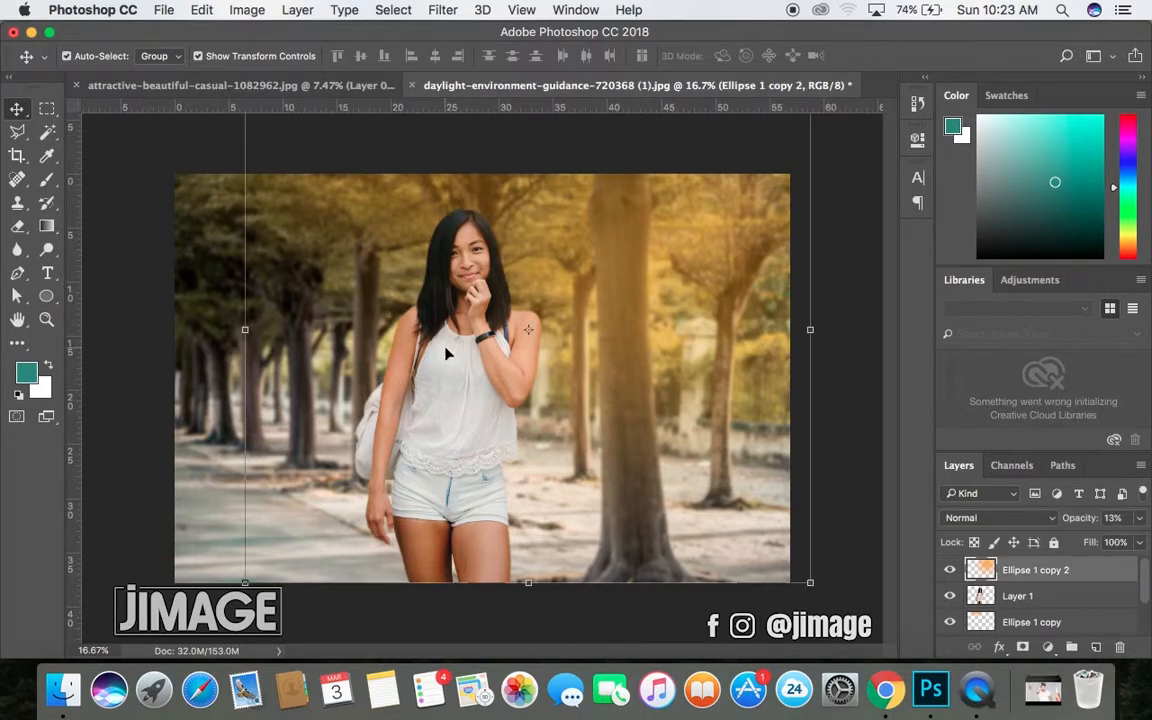
pyautogui.click(1087, 600)
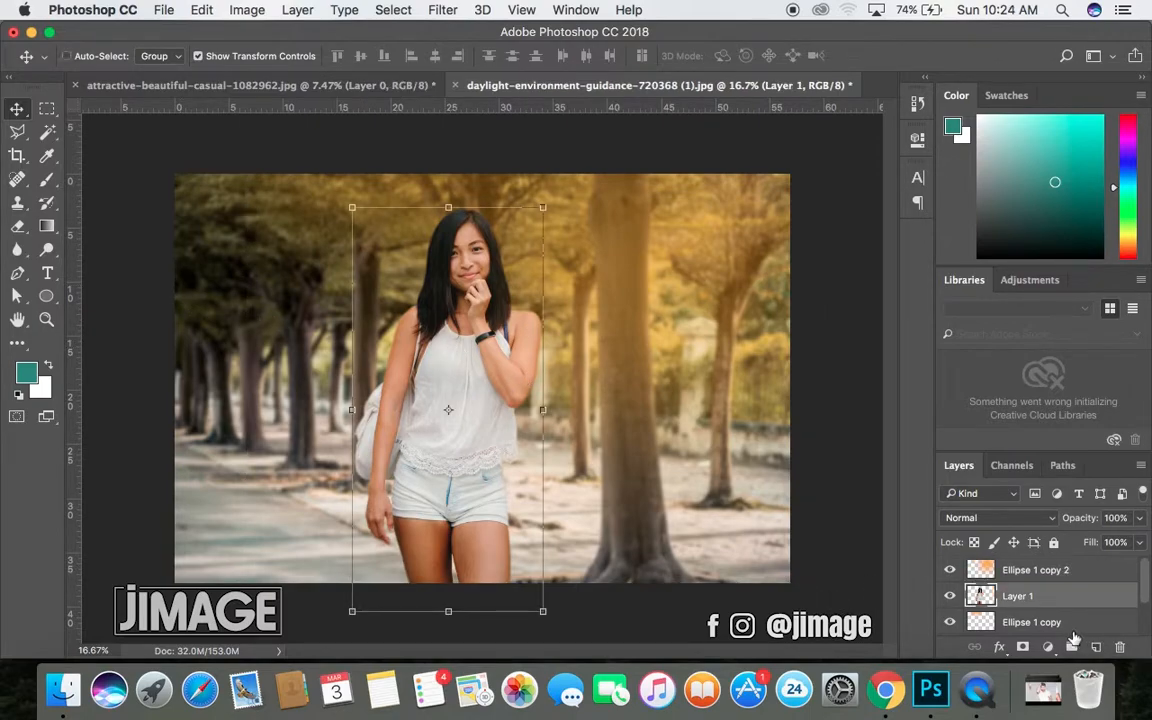
pyautogui.keyDown('super'); pyautogui.click(980, 595); pyautogui.keyUp('super')
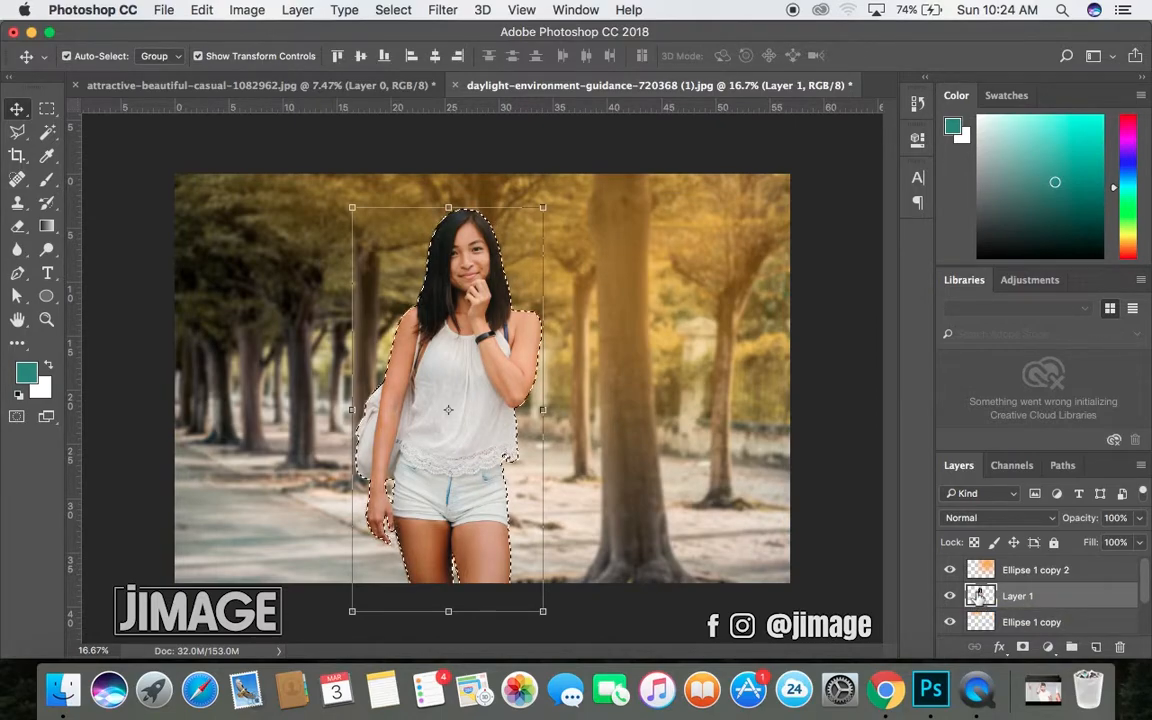
pyautogui.click(1100, 577)
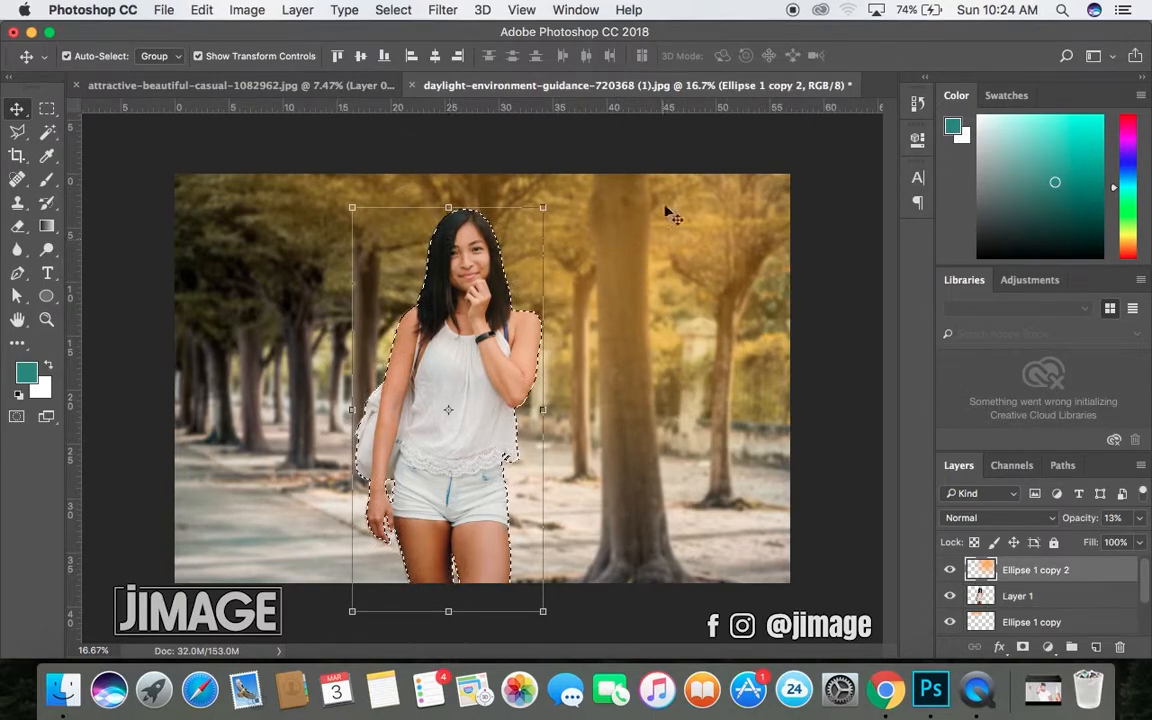
pyautogui.click(27, 373)
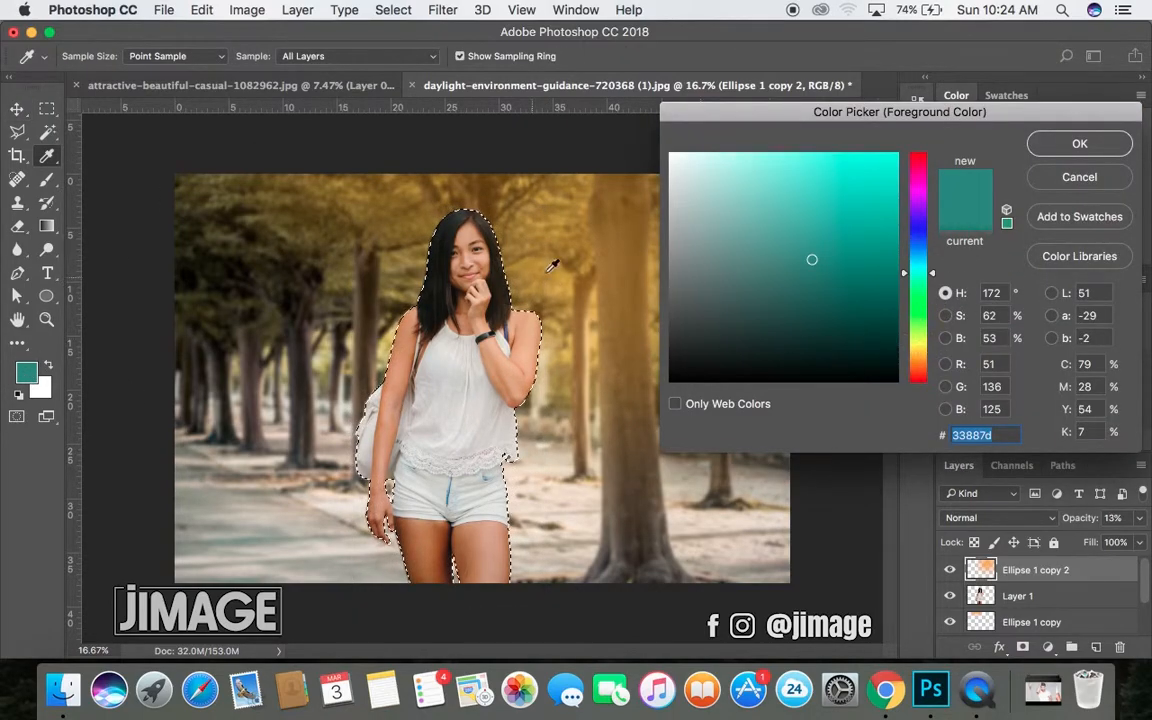
pyautogui.click(588, 246)
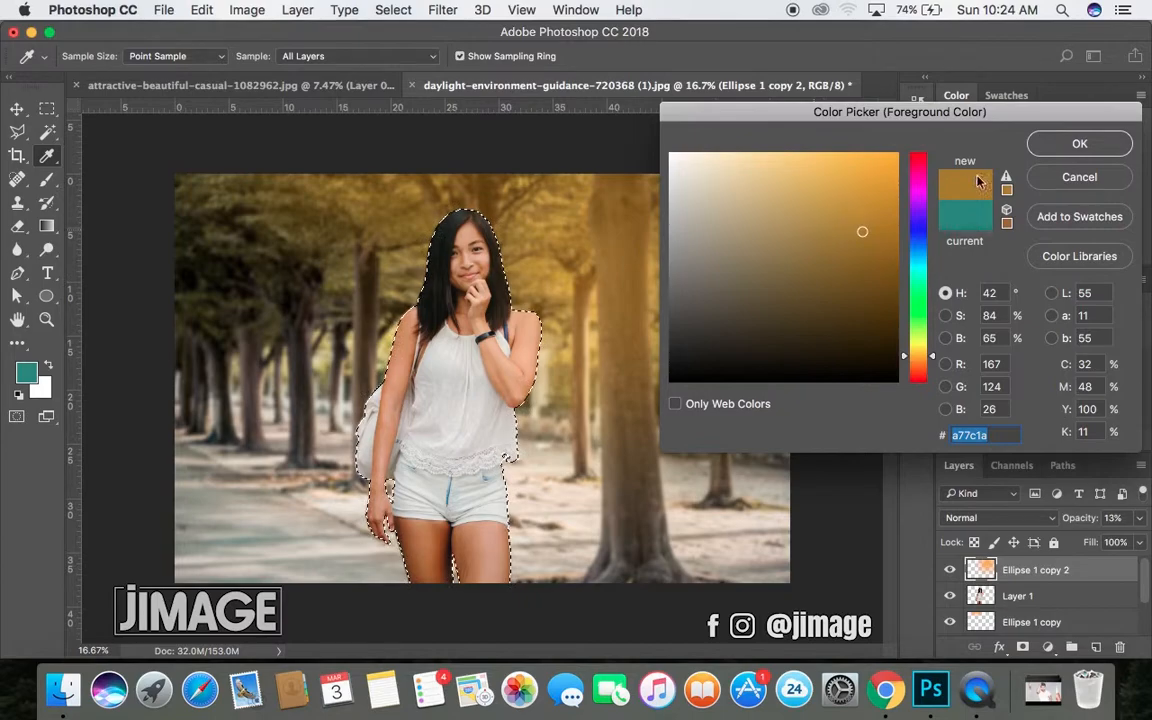
pyautogui.click(1079, 177)
pyautogui.press('v')
pyautogui.click(213, 278)
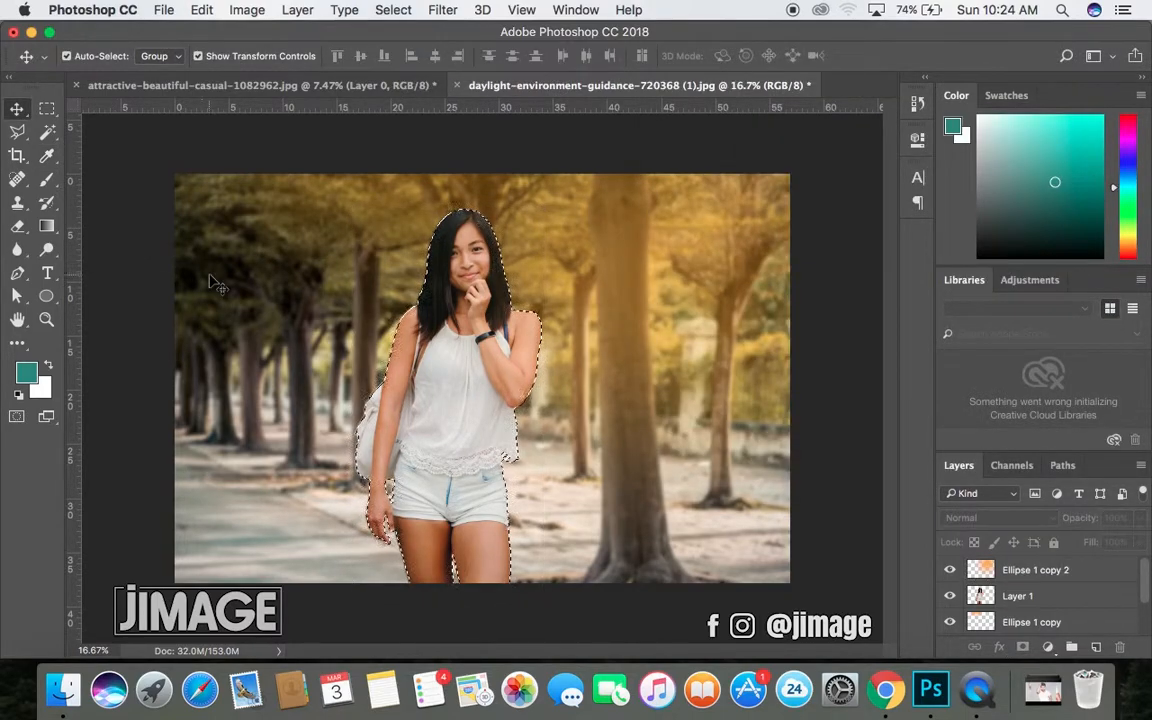
pyautogui.press('super+a')
pyautogui.press('super+d')
# - Set the Ellipse tool's fill to the recently used orange and copy its hex code fa7d03
pyautogui.press('u')
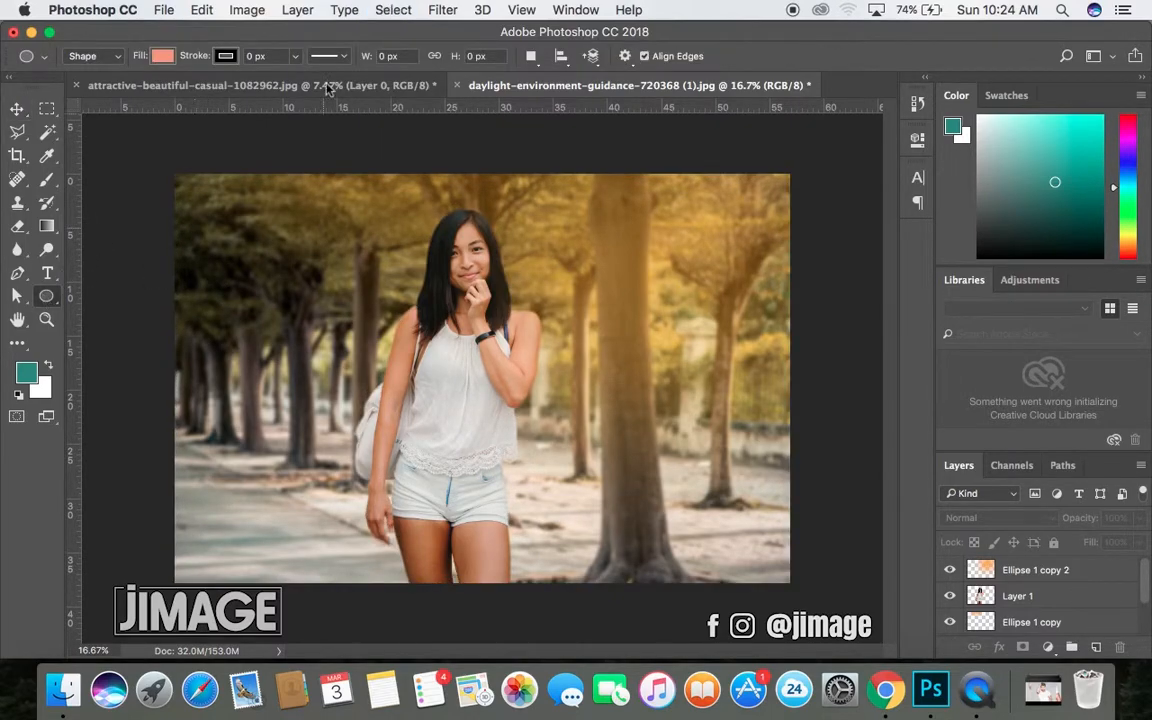
pyautogui.click(160, 56)
pyautogui.click(80, 152)
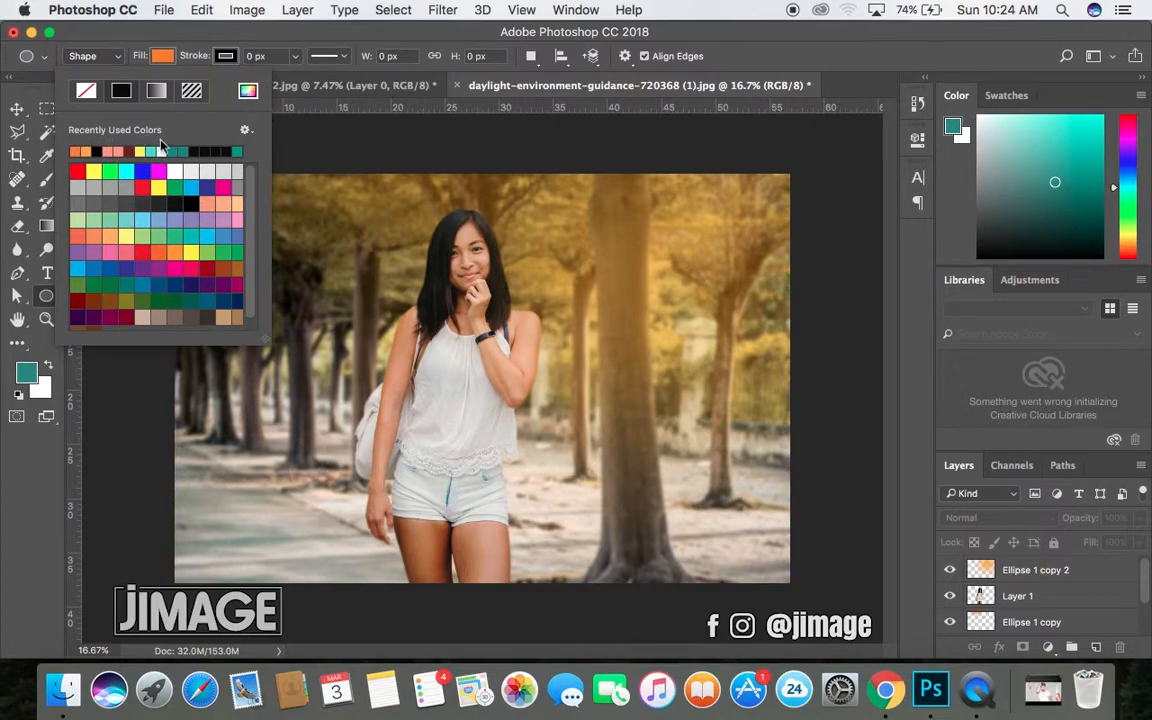
pyautogui.click(246, 89)
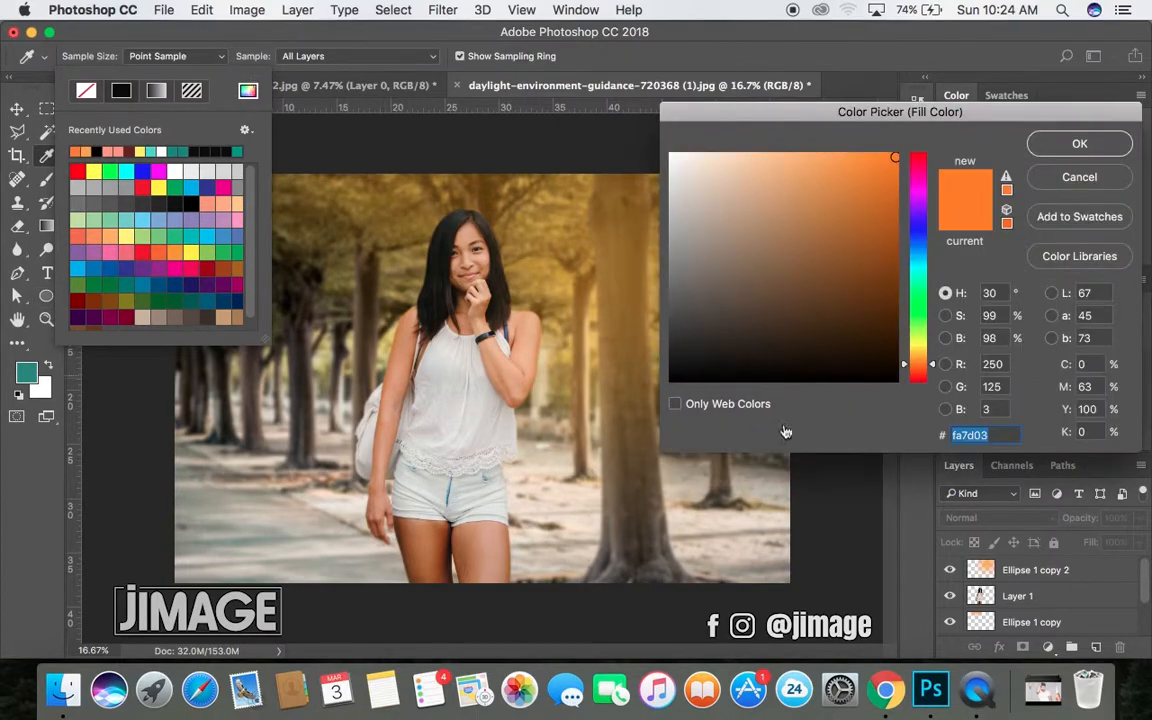
pyautogui.rightClick(987, 435)
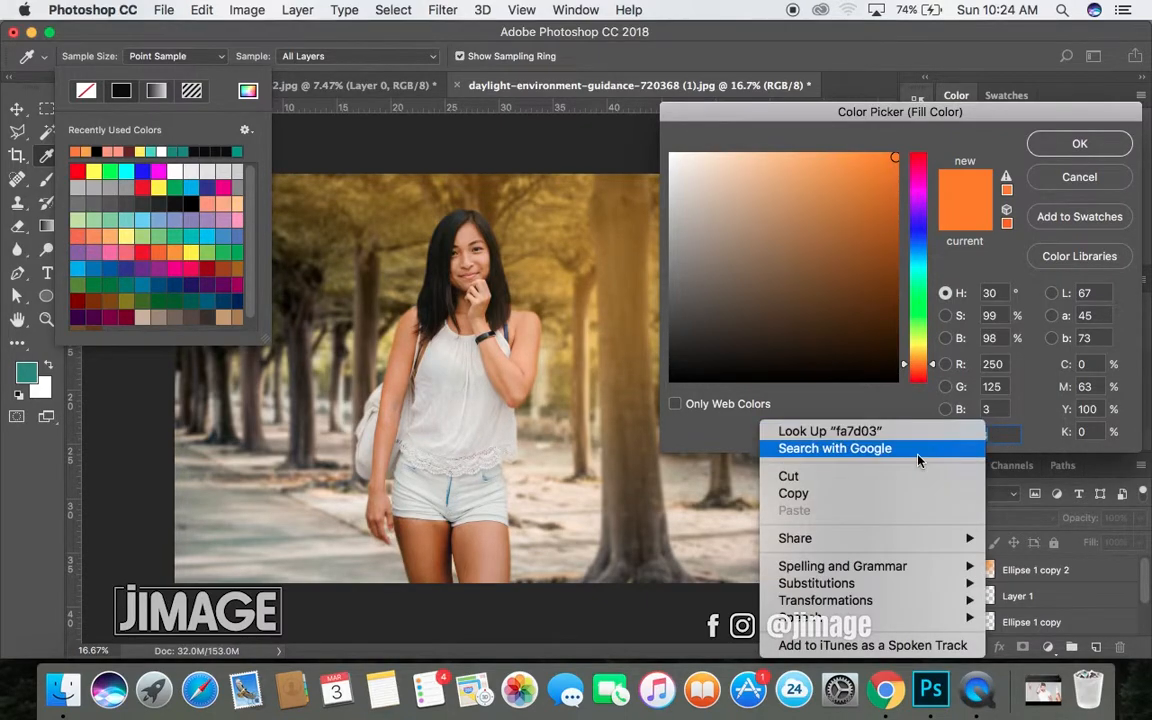
pyautogui.click(851, 494)
pyautogui.press('Return')
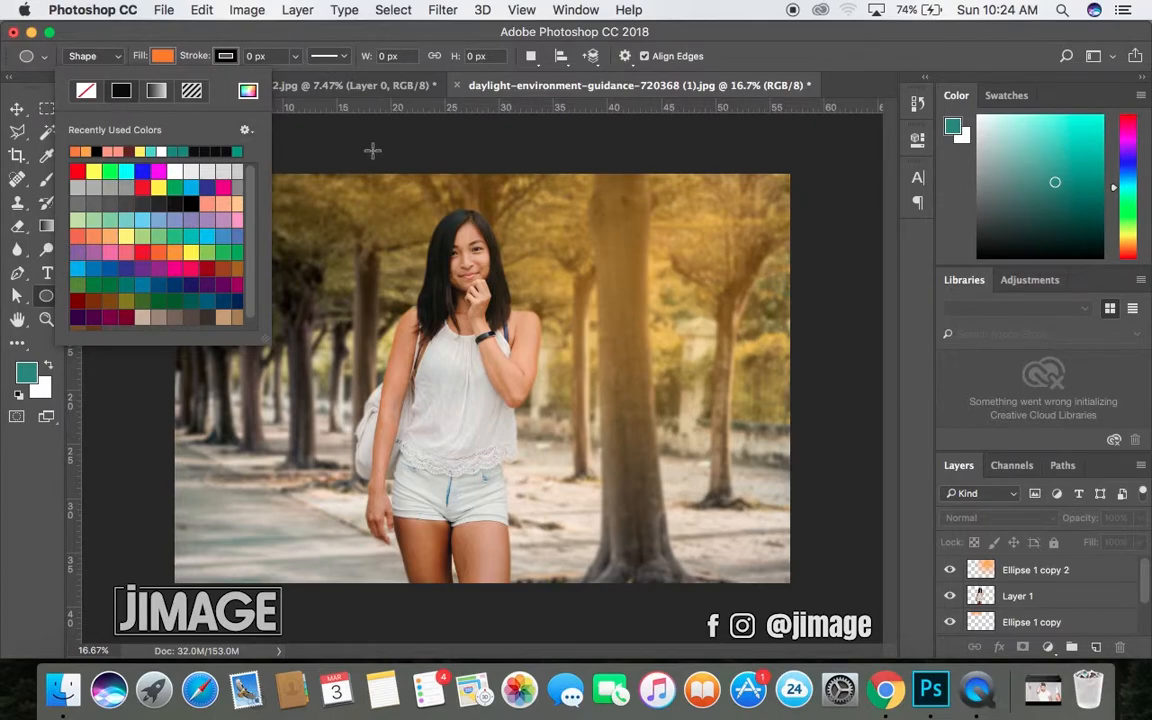
pyautogui.click(17, 108)
# - Load Layer 1's outline of the woman as a selection and add a new empty layer above it for brushing
pyautogui.click(483, 470)
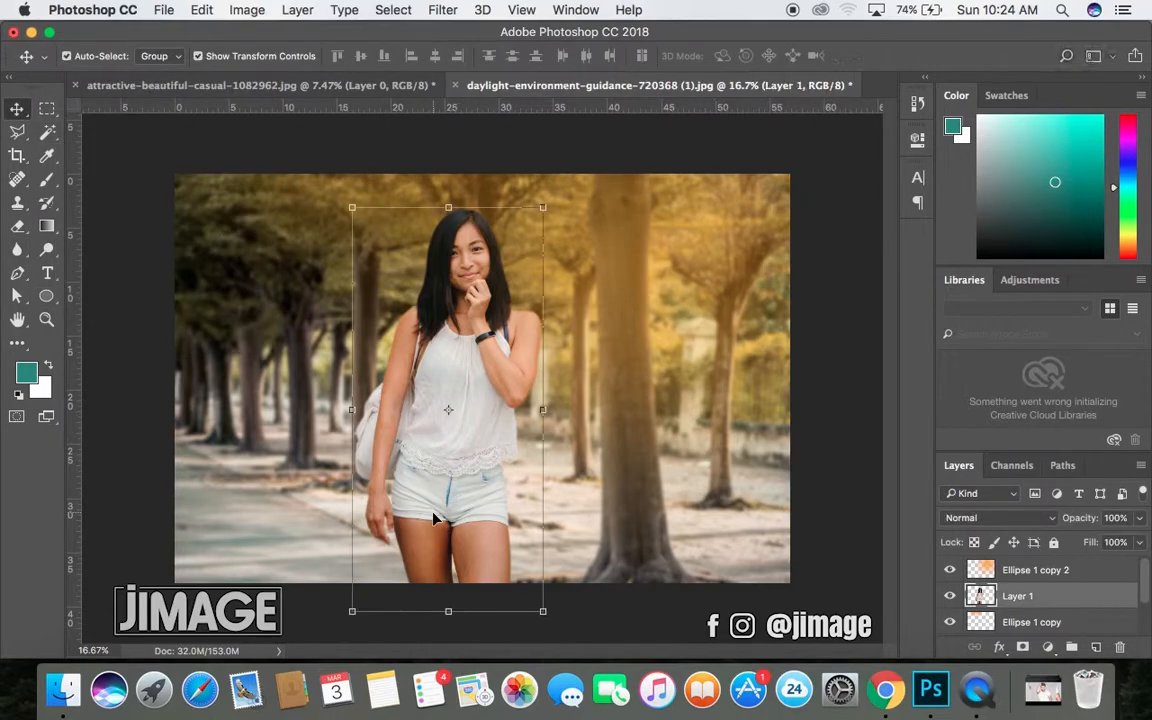
pyautogui.keyDown('ctrl'); pyautogui.click(993, 598); pyautogui.keyUp('ctrl')
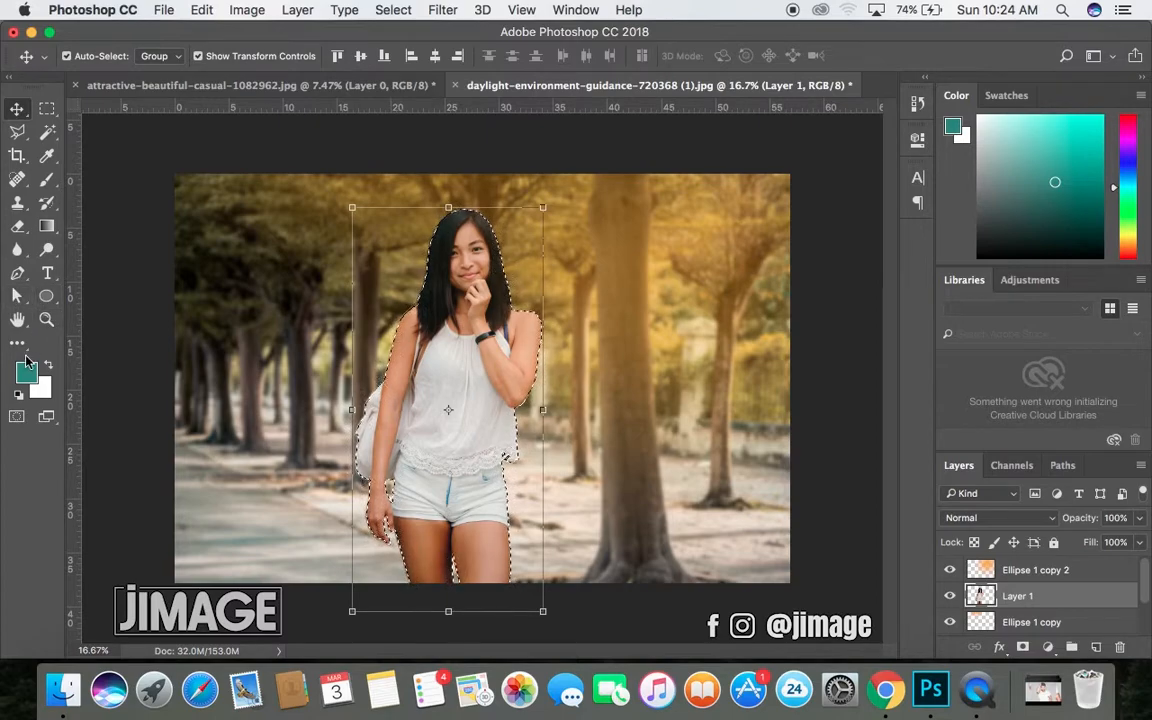
pyautogui.click(47, 179)
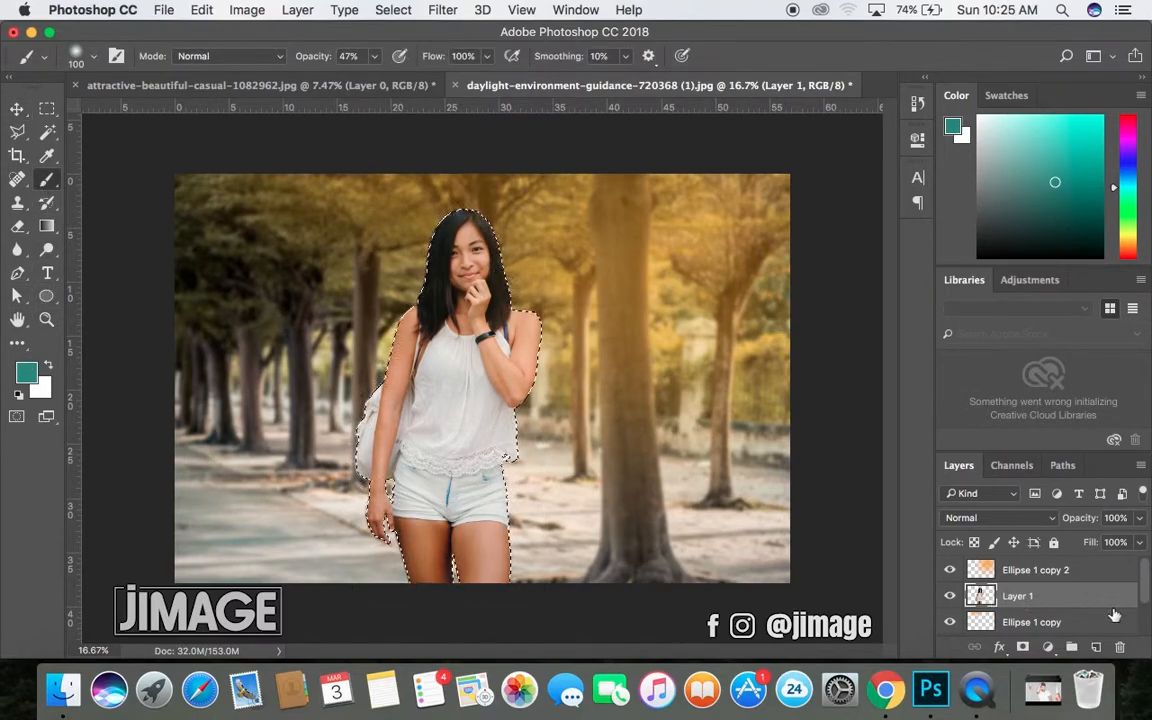
pyautogui.click(1097, 648)
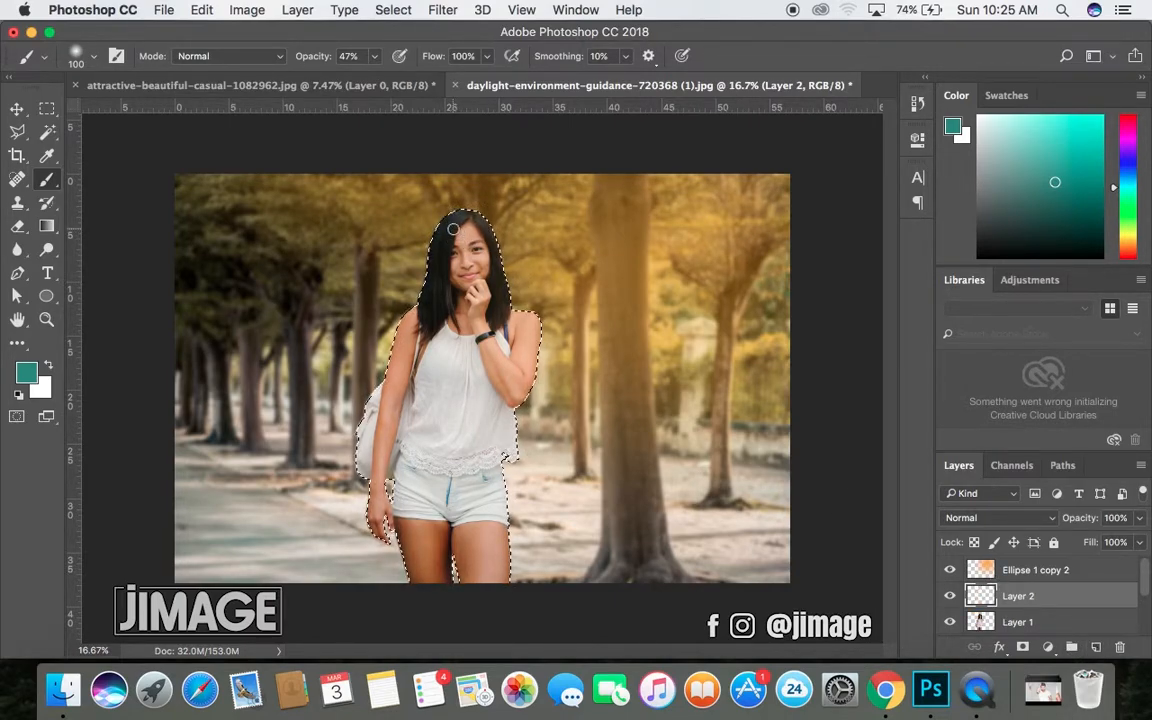
# - Undo the teal test stroke on the woman's hair and set the brush's foreground color to fa7d03
pyautogui.moveTo(438, 268); pyautogui.dragTo(455, 210)
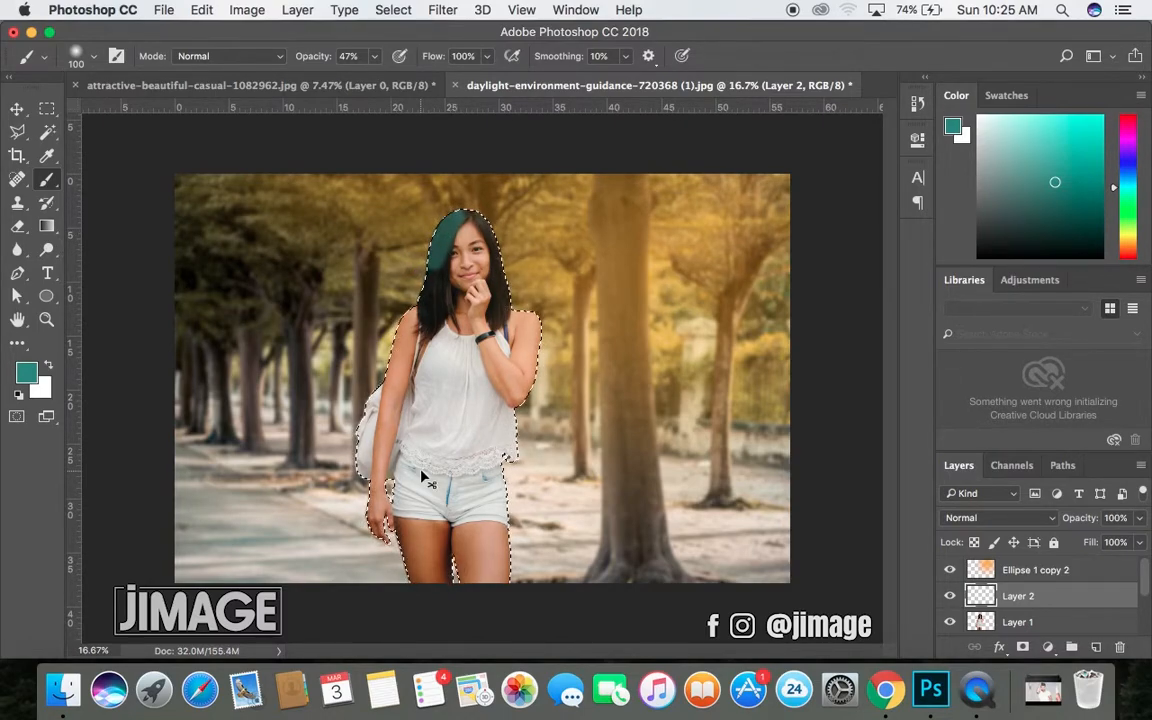
pyautogui.press('super+z')
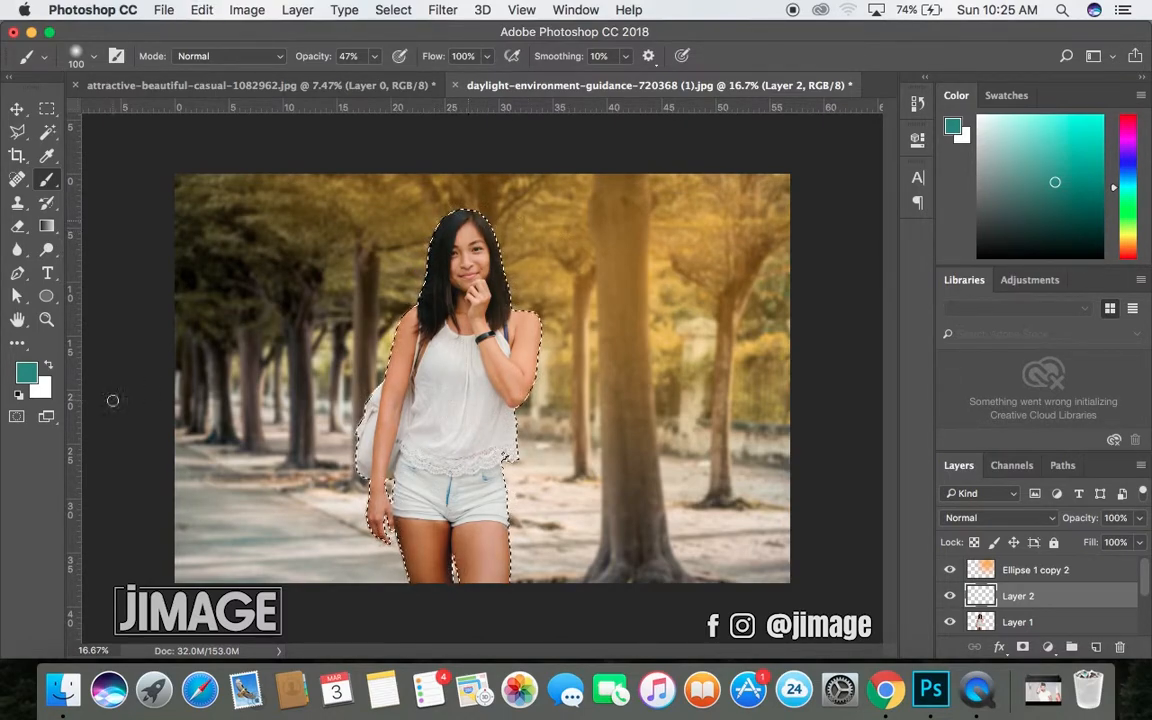
pyautogui.click(27, 368)
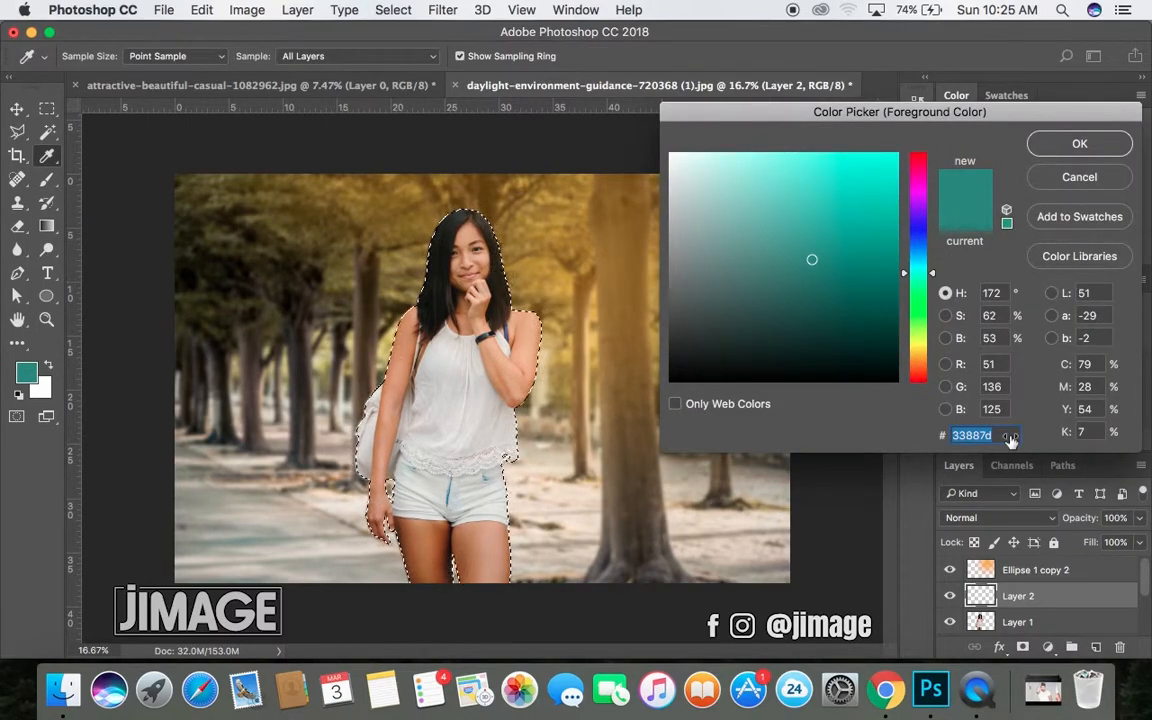
pyautogui.write('fa7d03')
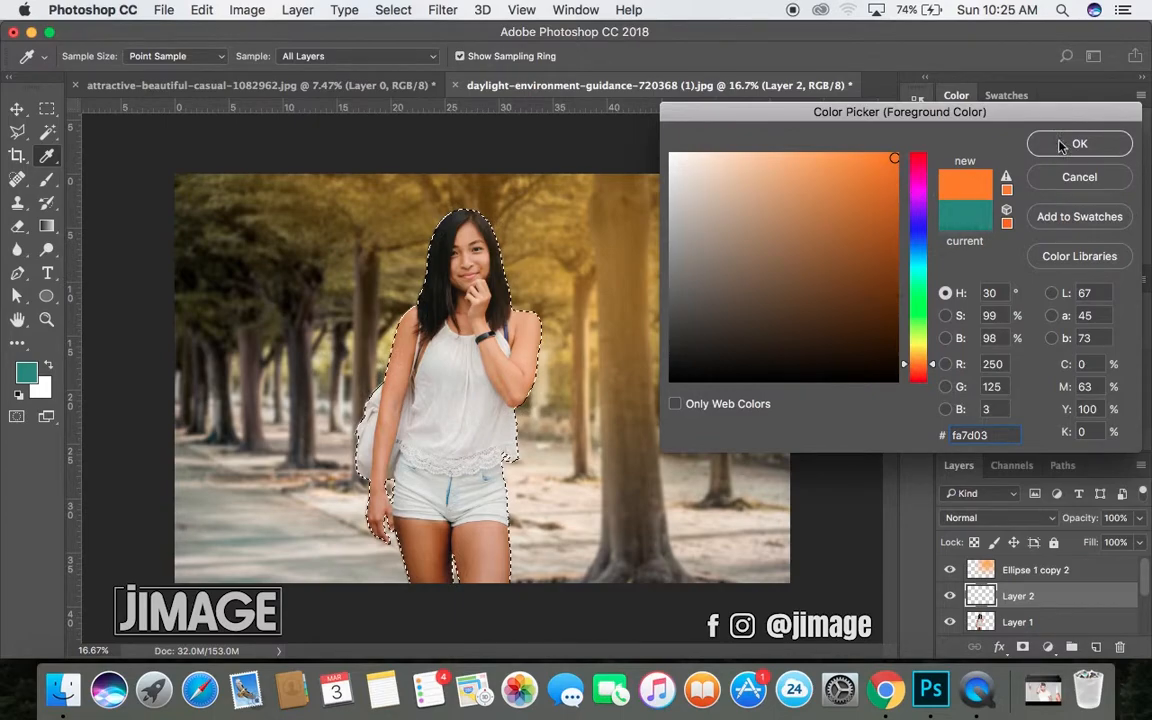
pyautogui.press('Return')
pyautogui.press('b')
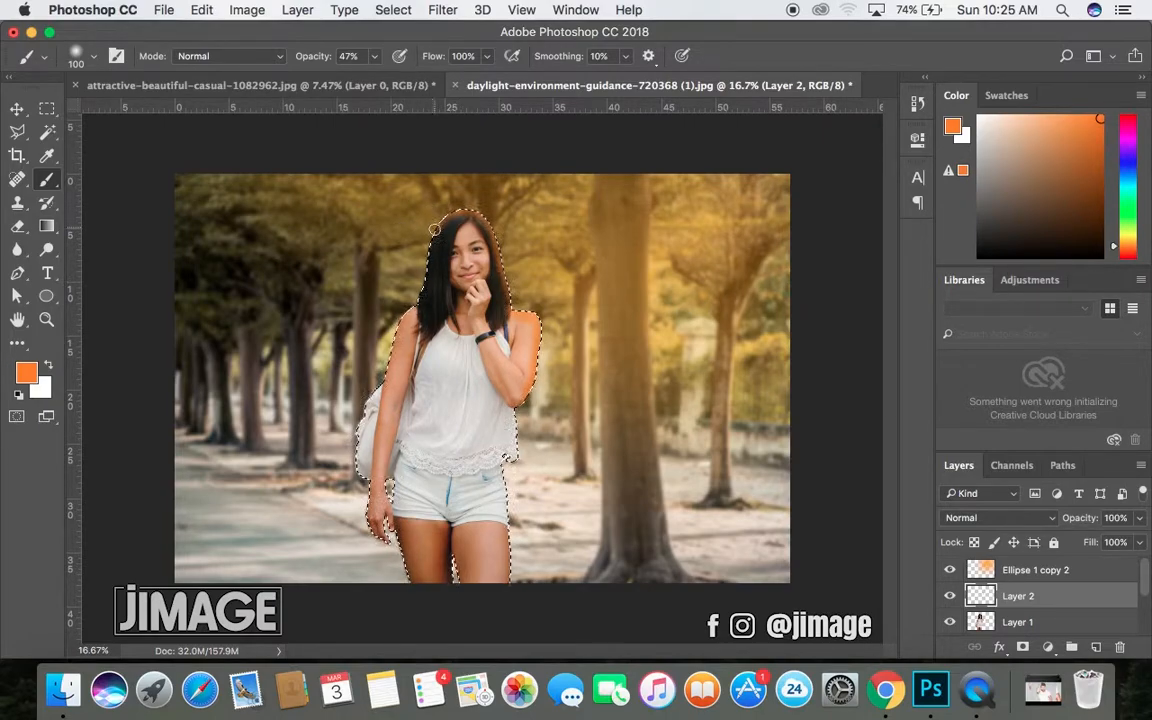
# - Paint an orange rim on Layer 2 along the woman's sunlit hair, arm and shirt edge, undoing the stroke on her shaded side
pyautogui.moveTo(419, 268); pyautogui.dragTo(428, 232)
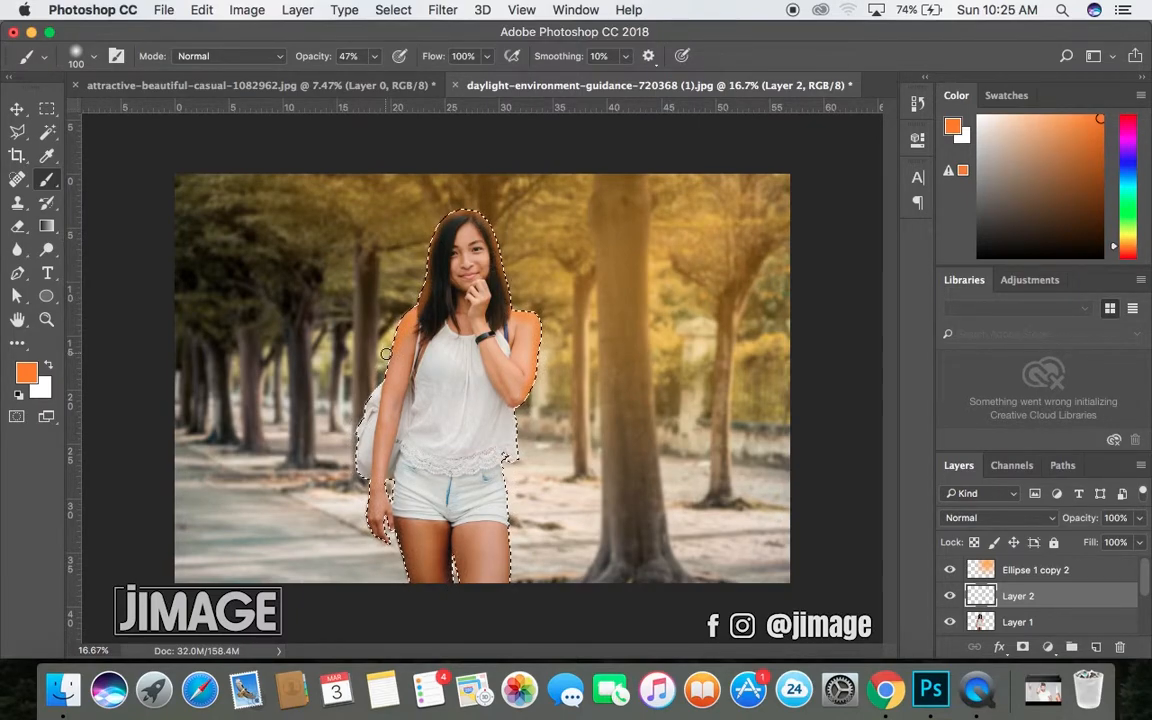
pyautogui.press('super+z')
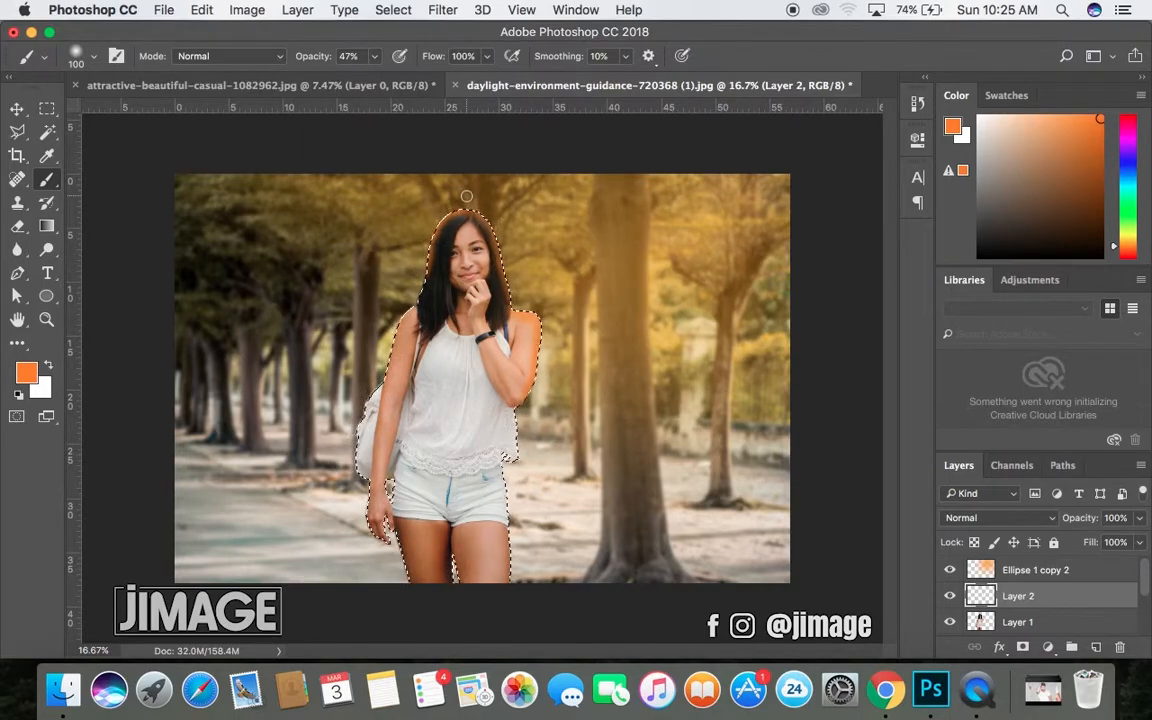
pyautogui.click(950, 596)
pyautogui.click(950, 596)
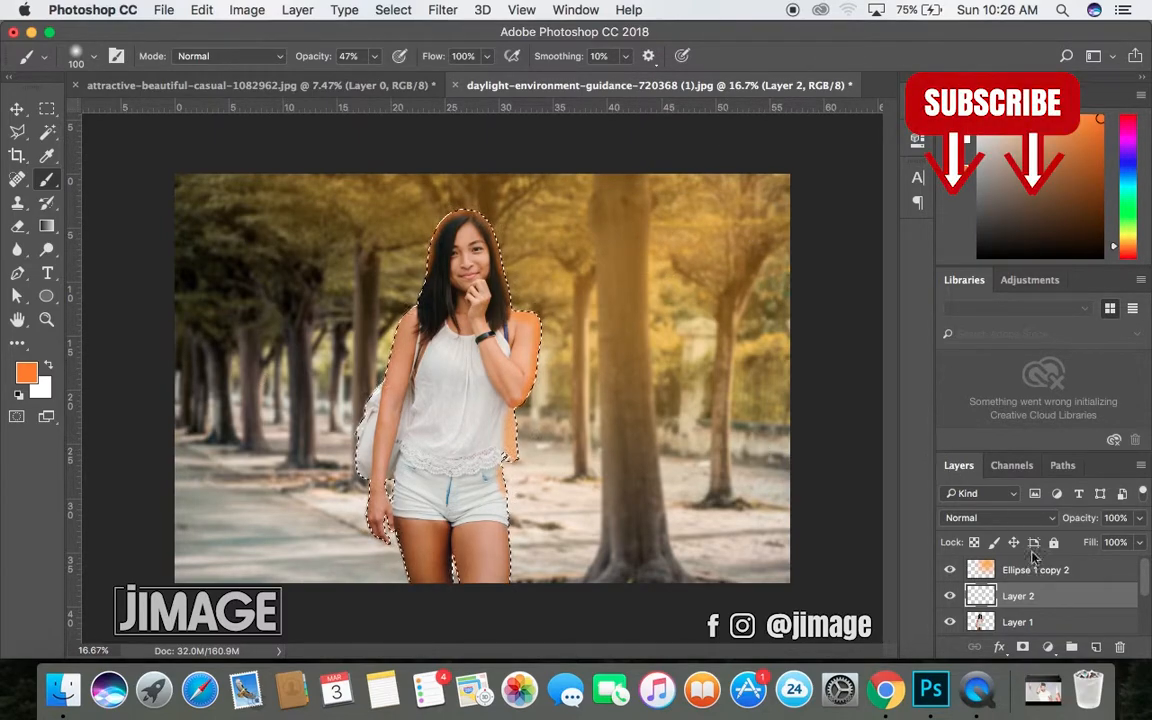
# - Clear the selection around the woman and toggle the Ellipse 1 copy 2 layer's visibility to compare, ending with Layer 2 active
pyautogui.click(1092, 572)
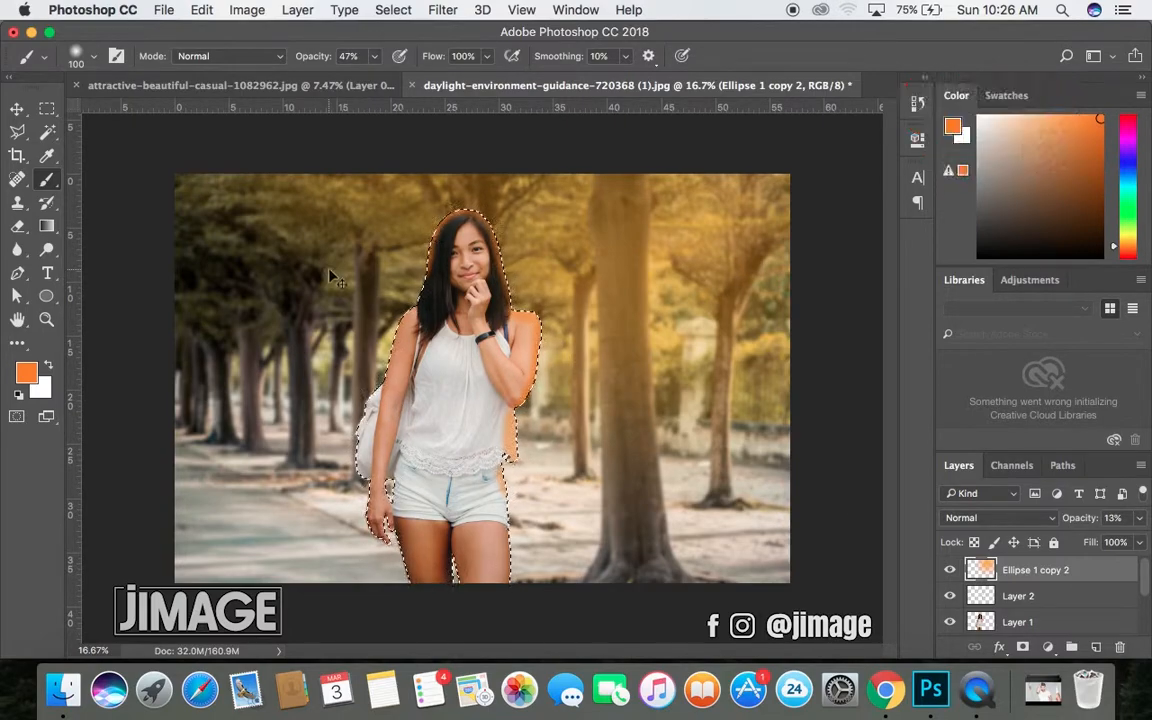
pyautogui.press('super+d')
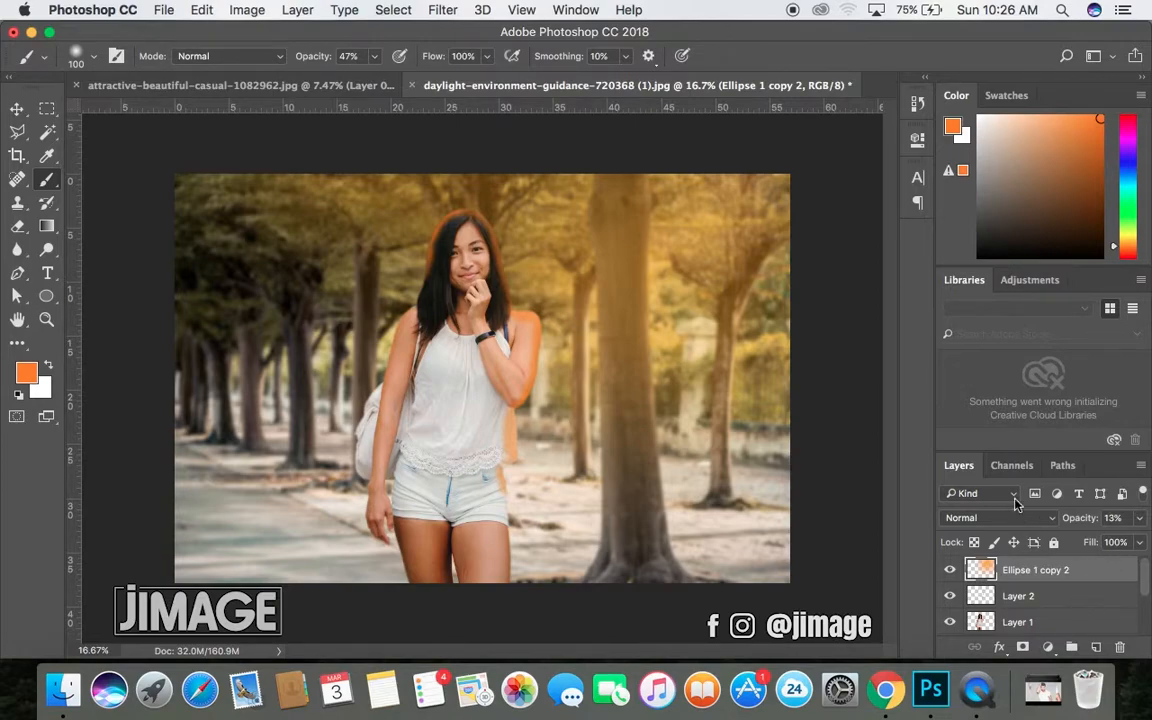
pyautogui.click(952, 574)
pyautogui.click(952, 574)
pyautogui.click(1068, 595)
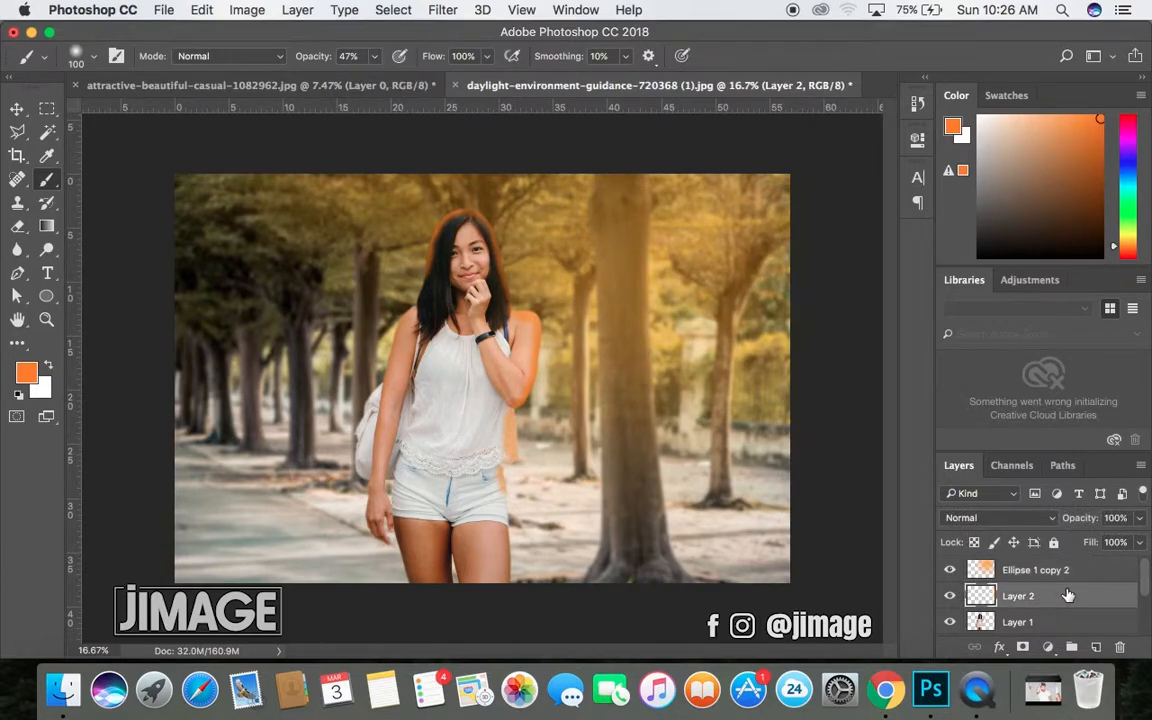
# - Lower the opacity of Layer 2's orange rim to 20%, toggle its visibility to compare, and leave no layer selected
pyautogui.click(951, 596)
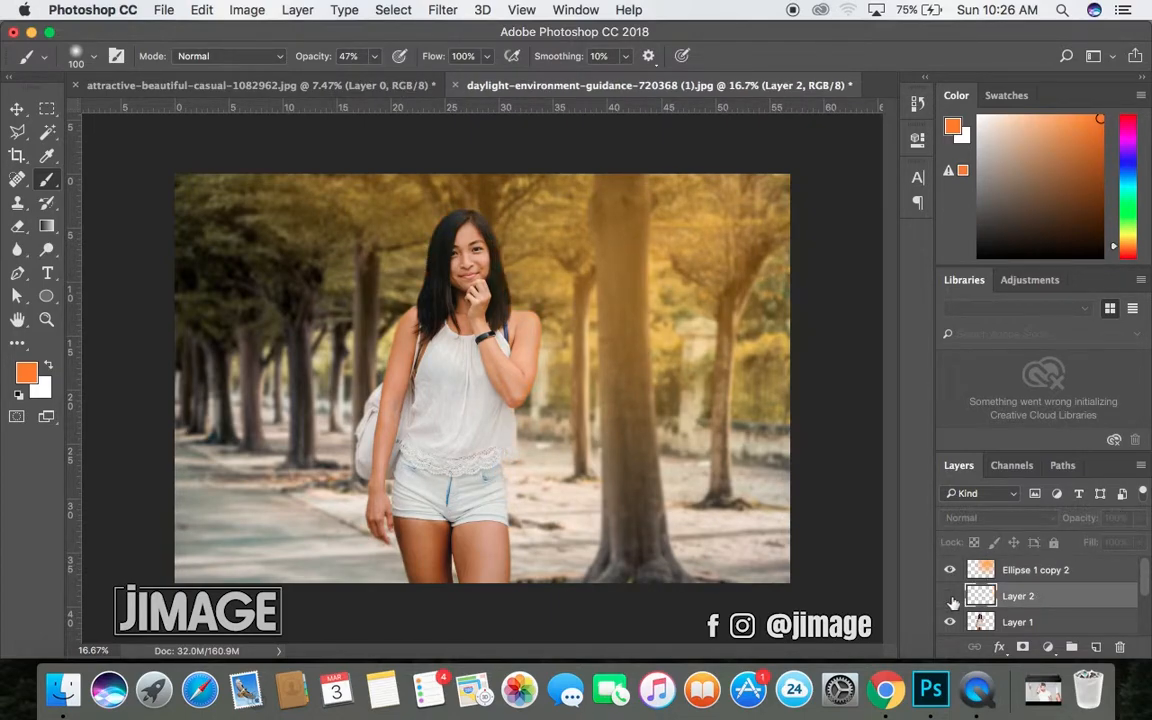
pyautogui.click(951, 597)
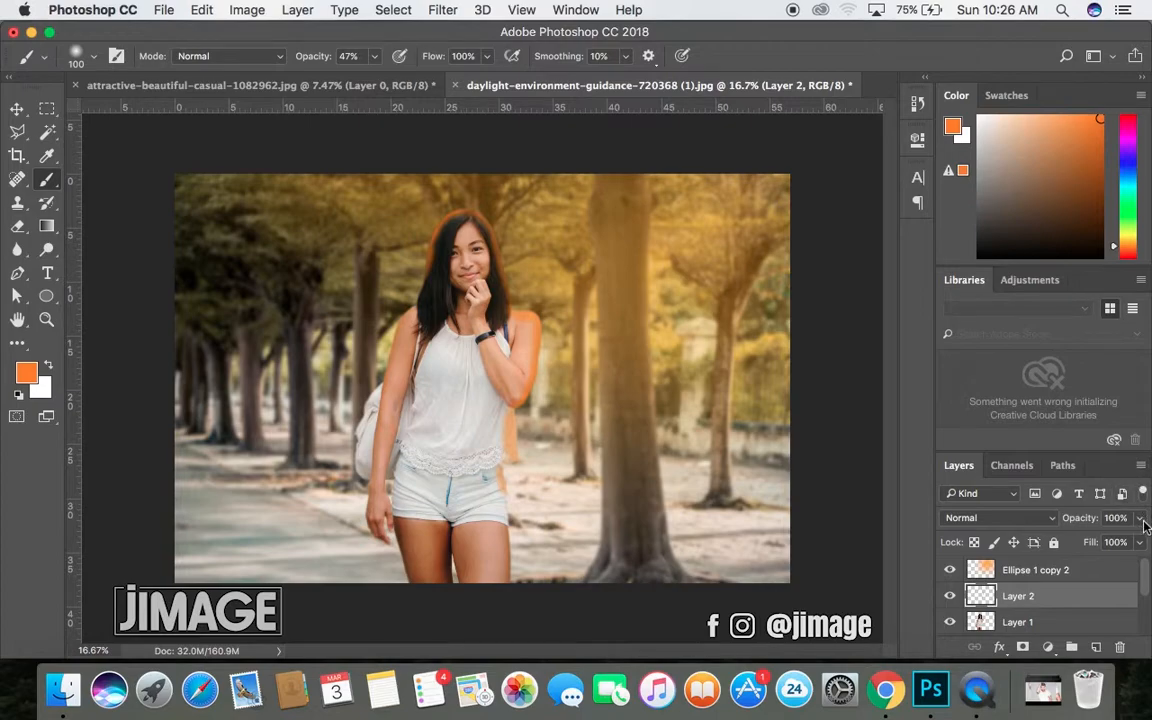
pyautogui.moveTo(1140, 518); pyautogui.dragTo(1083, 542)
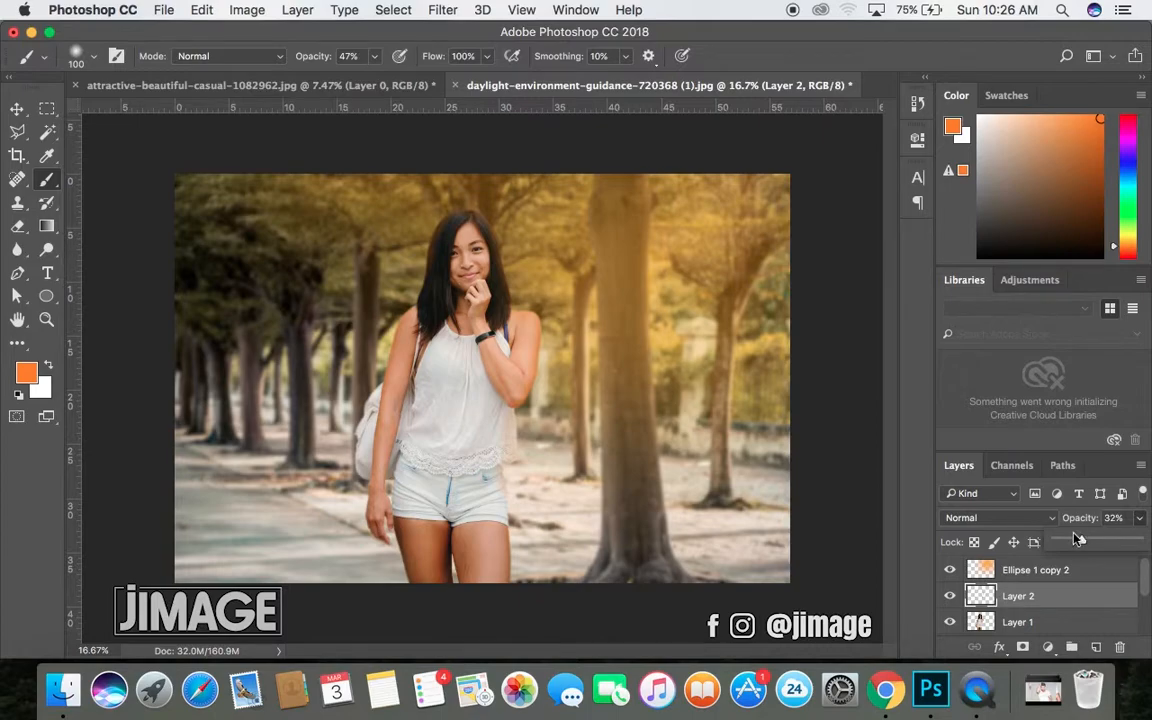
pyautogui.moveTo(1078, 540)
pyautogui.mouseDown()
pyautogui.moveTo(965, 556)
pyautogui.moveTo(1070, 545)
pyautogui.moveTo(928, 543)
pyautogui.moveTo(1085, 540)
pyautogui.moveTo(1073, 540)
pyautogui.mouseUp()
pyautogui.click(1124, 518)
pyautogui.moveTo(1124, 518); pyautogui.dragTo(1005, 518)
pyautogui.write('20')
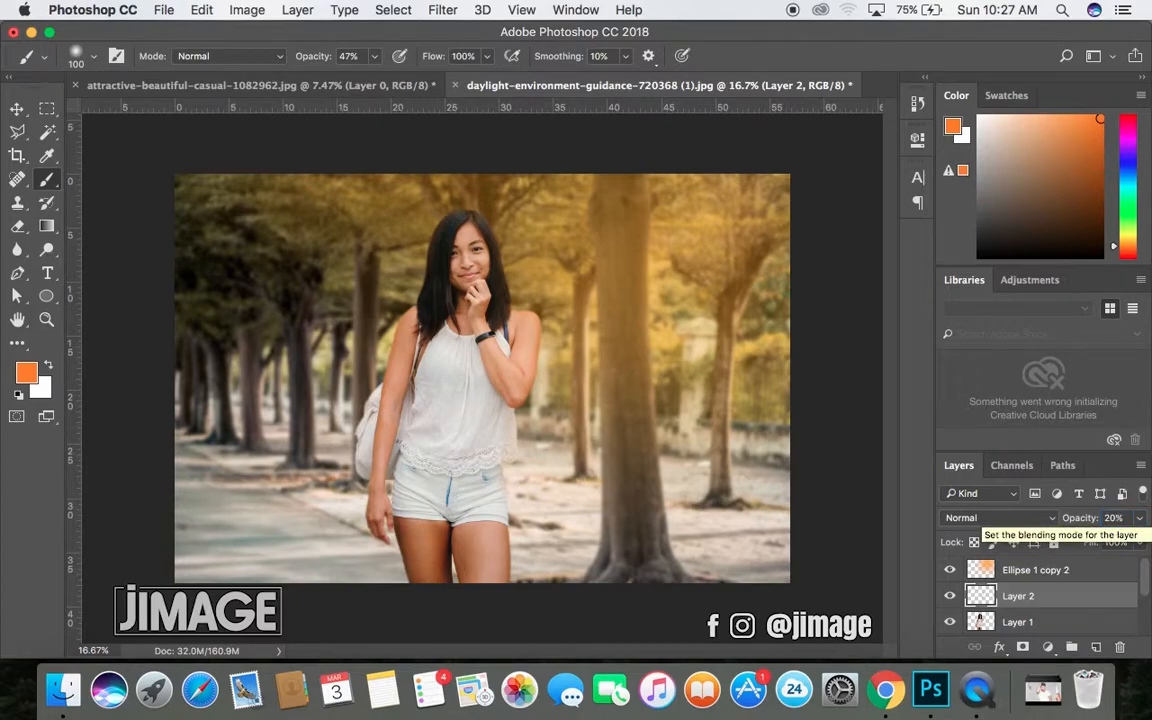
pyautogui.click(949, 599)
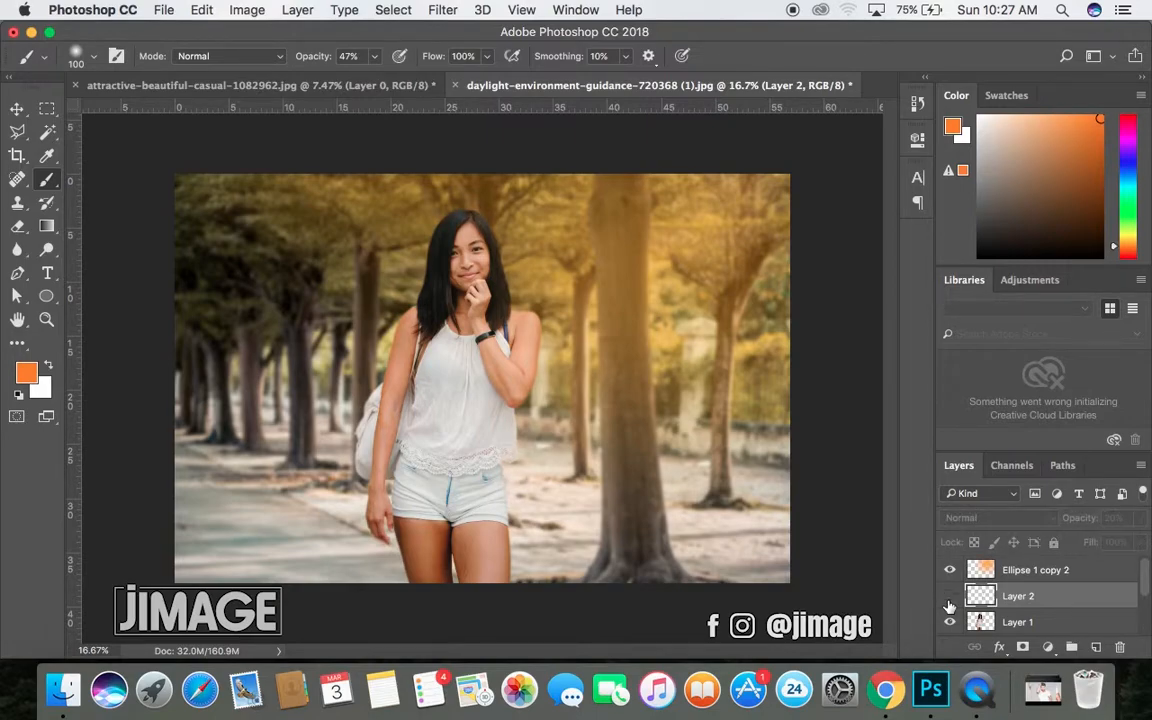
pyautogui.click(949, 600)
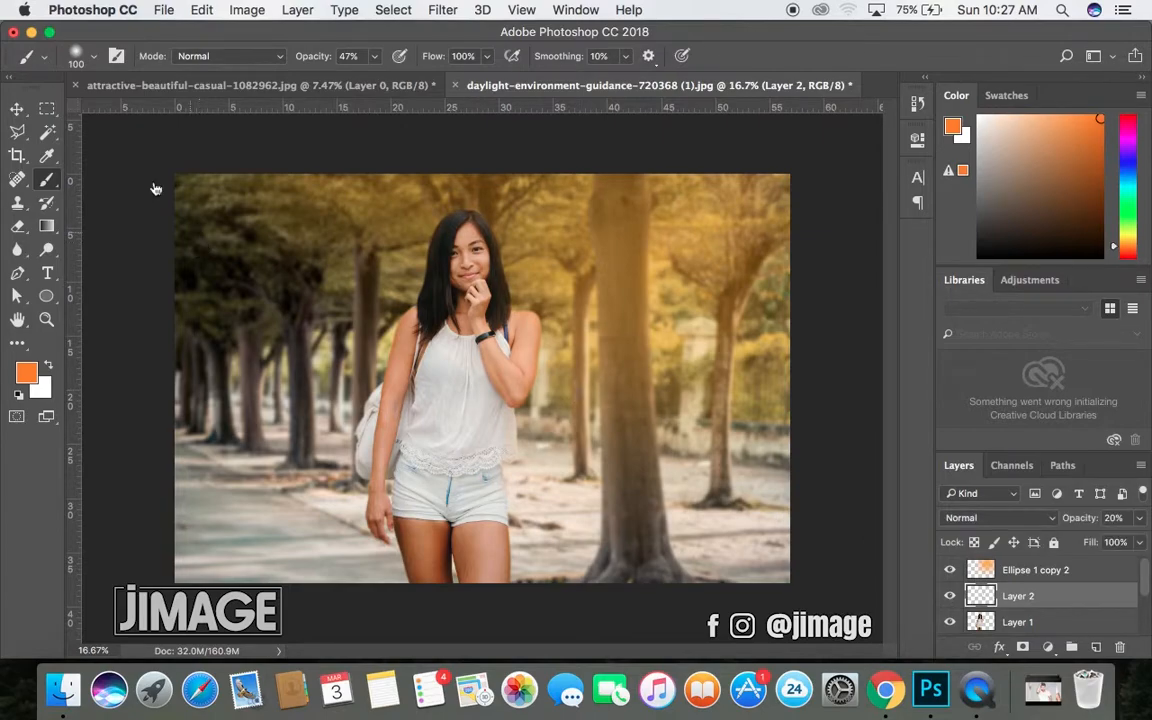
pyautogui.click(17, 108)
pyautogui.click(120, 243)
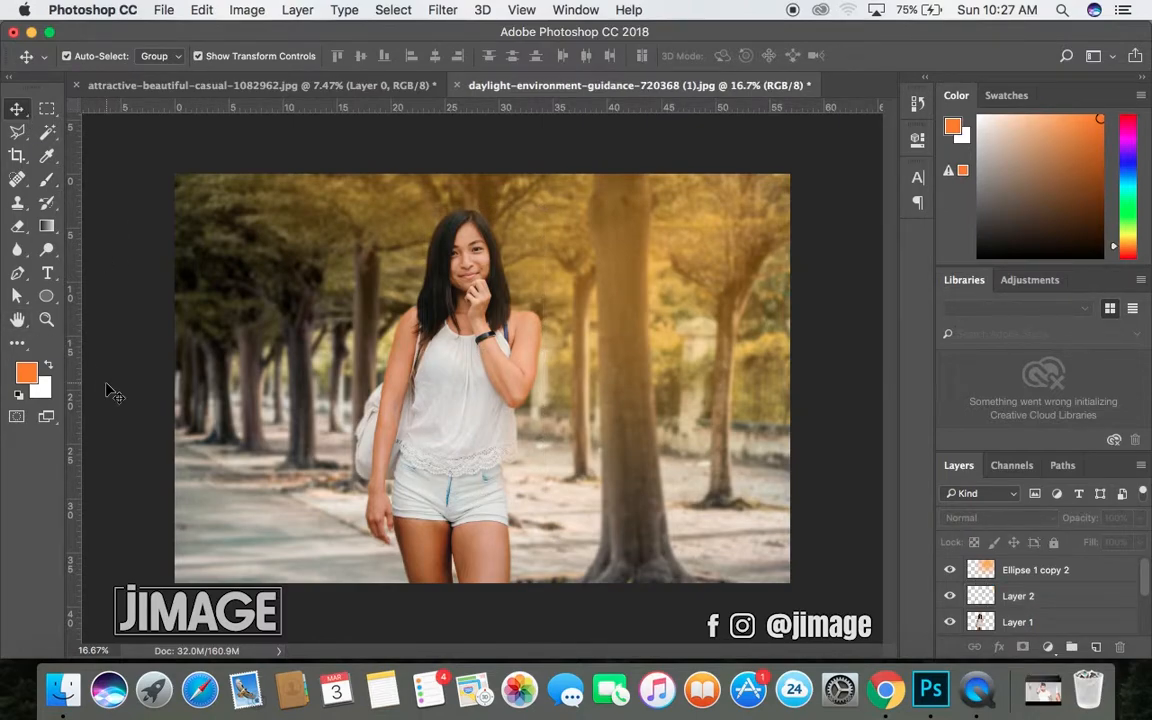
# - Draw a rectangle about 4477 by 3004 px covering the whole canvas, trying a red fill before filling it with purple
pyautogui.click(46, 296)
pyautogui.click(127, 297)
pyautogui.moveTo(144, 159); pyautogui.dragTo(816, 608)
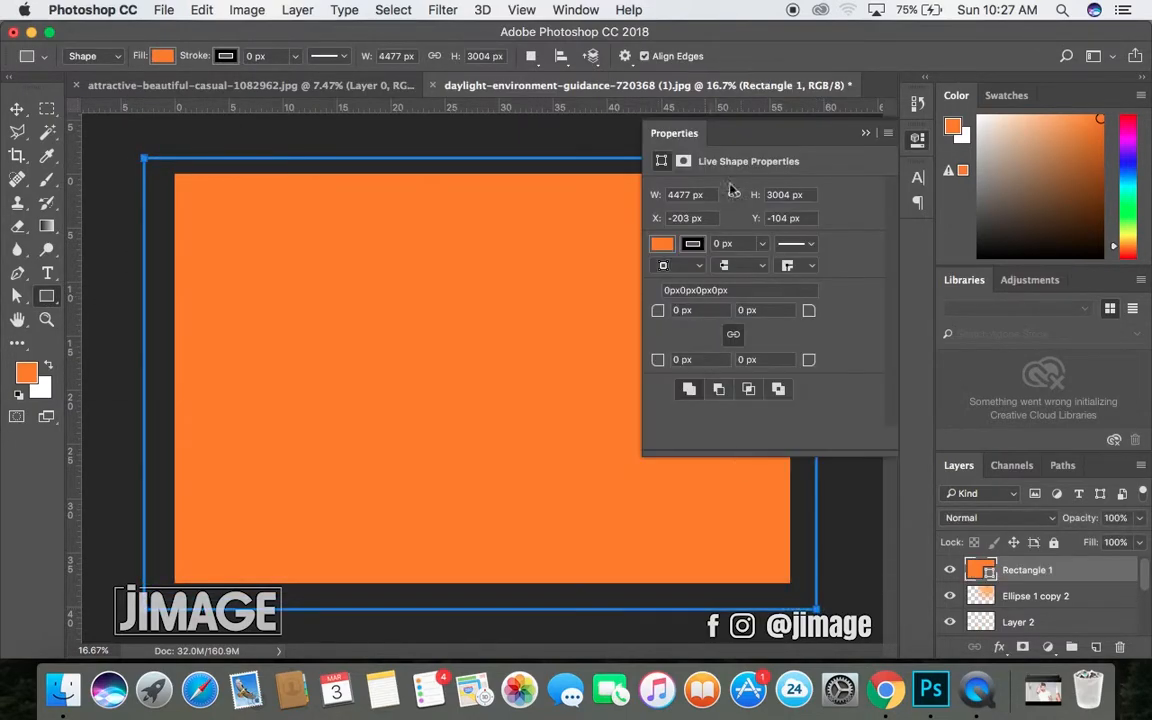
pyautogui.click(661, 245)
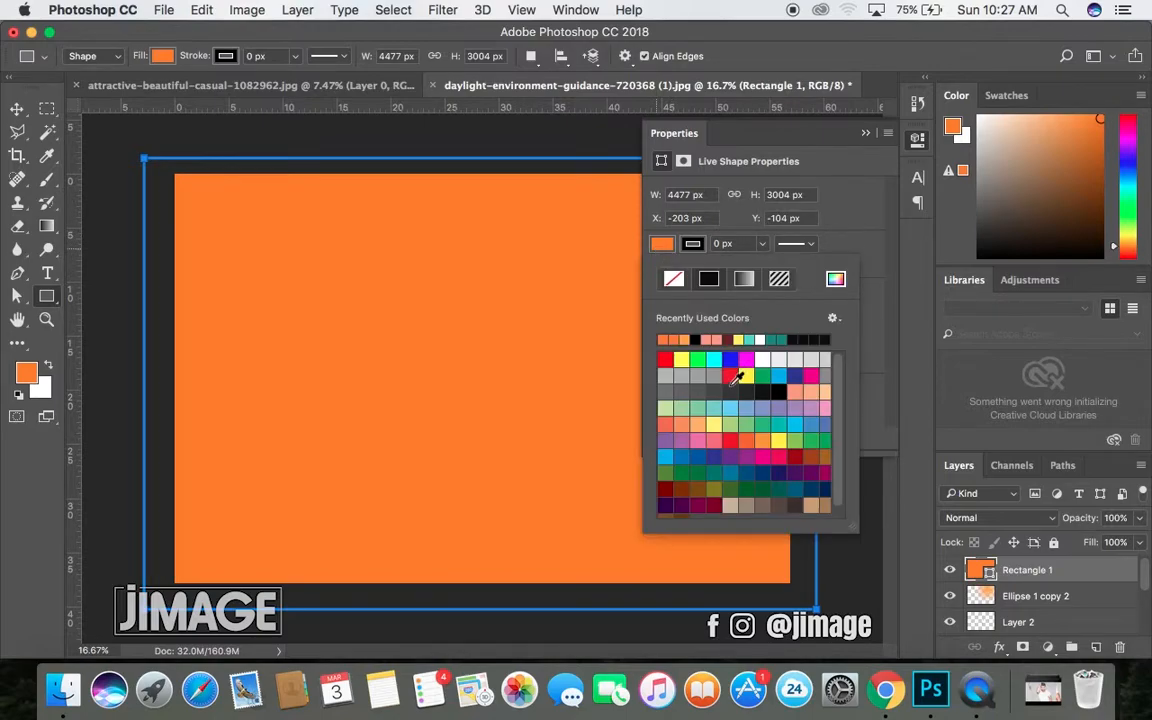
pyautogui.click(729, 377)
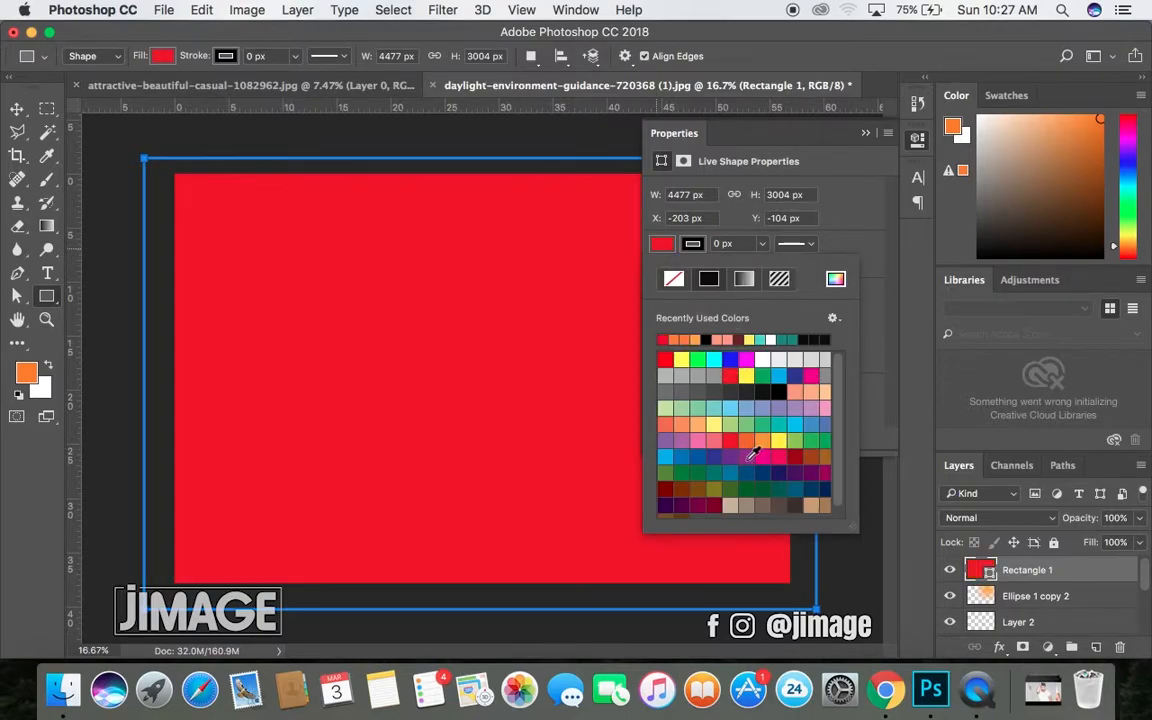
pyautogui.click(667, 440)
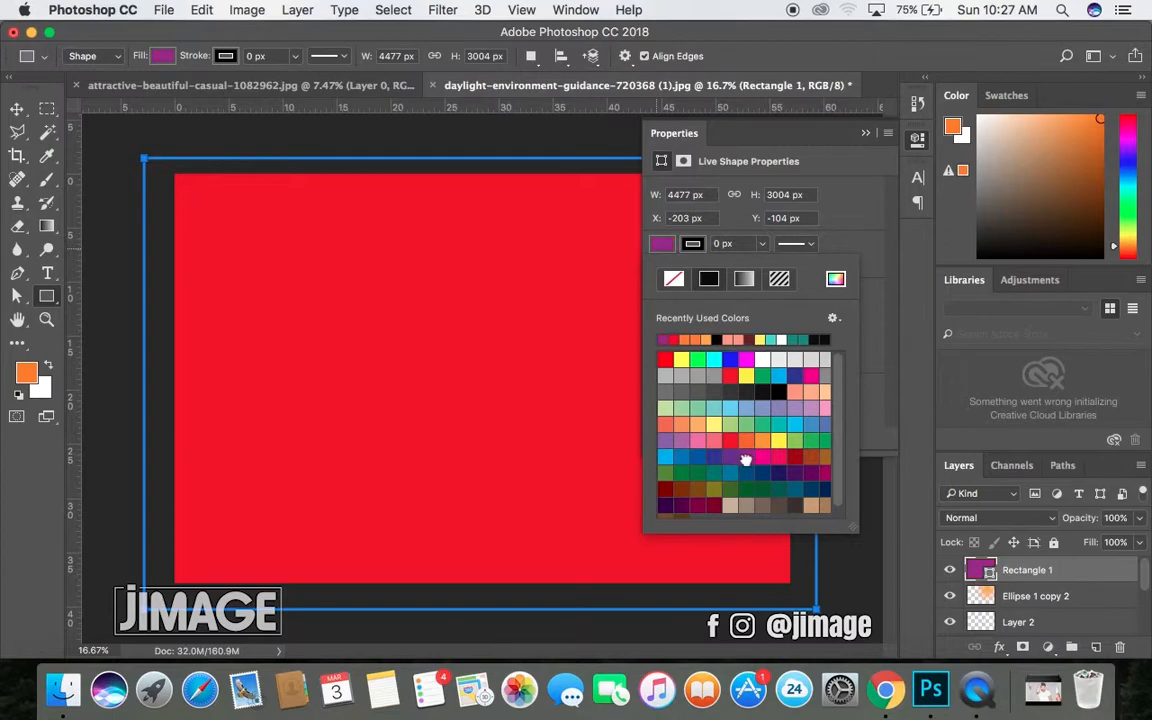
pyautogui.click(864, 134)
pyautogui.click(864, 134)
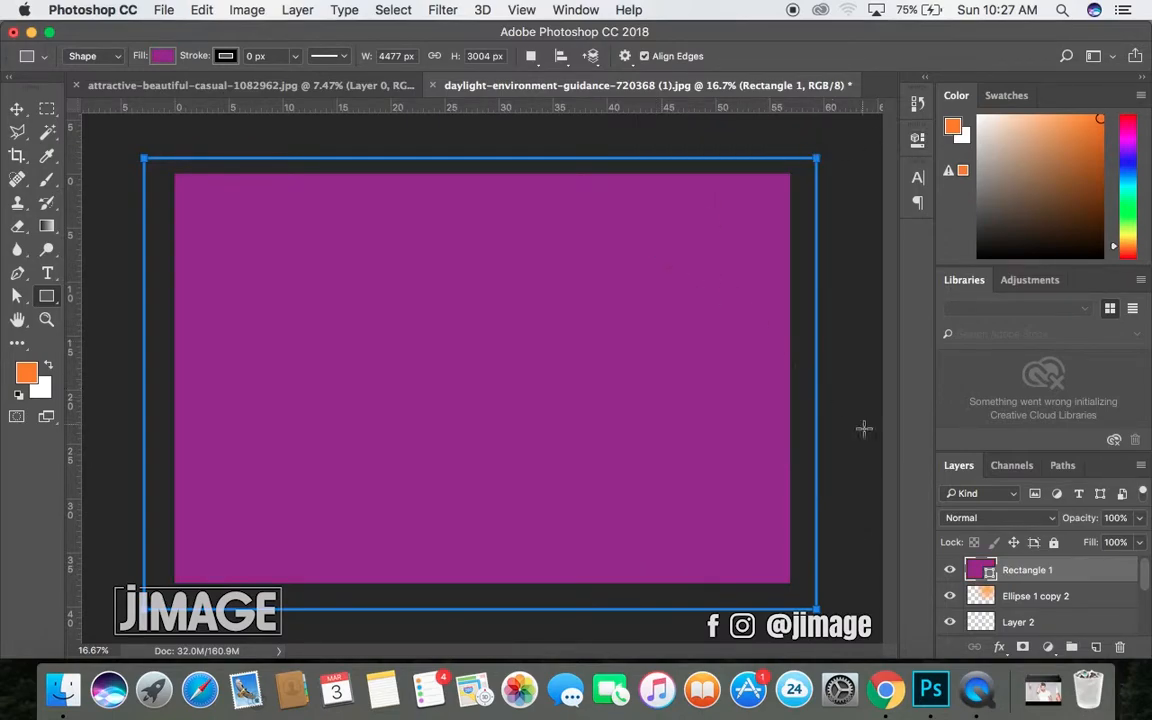
# - Try lower opacities on the purple rectangle, settle on 20%, and deselect the layer
pyautogui.press('3')
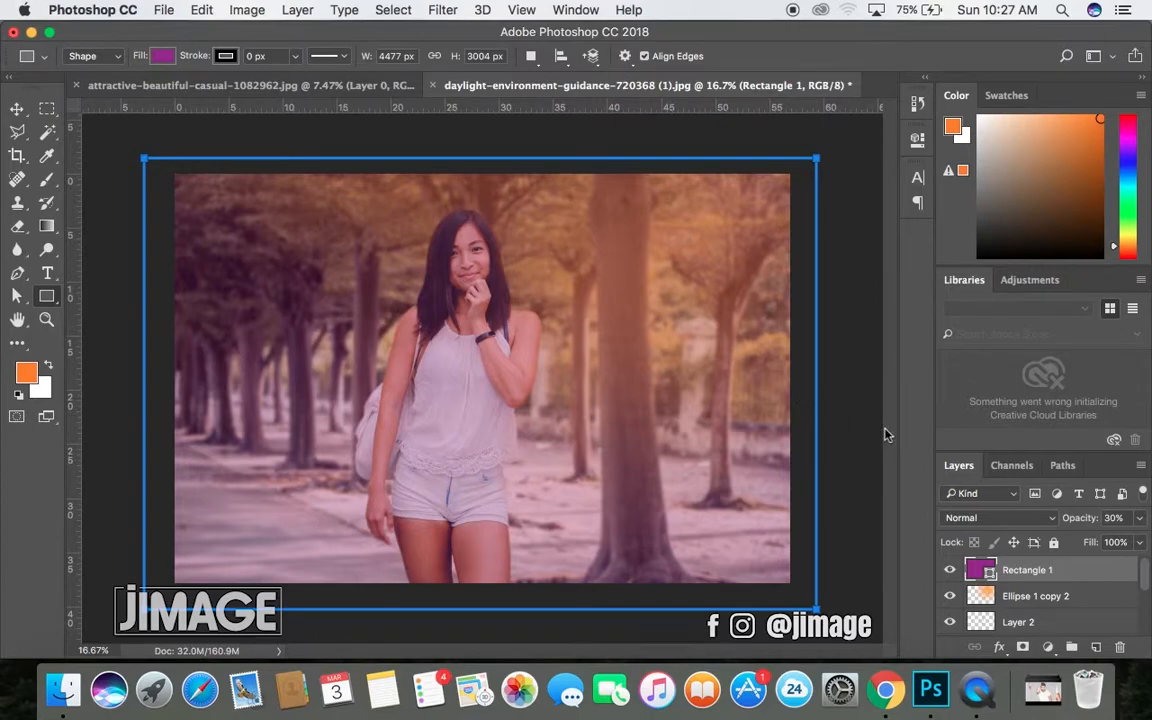
pyautogui.press('2')
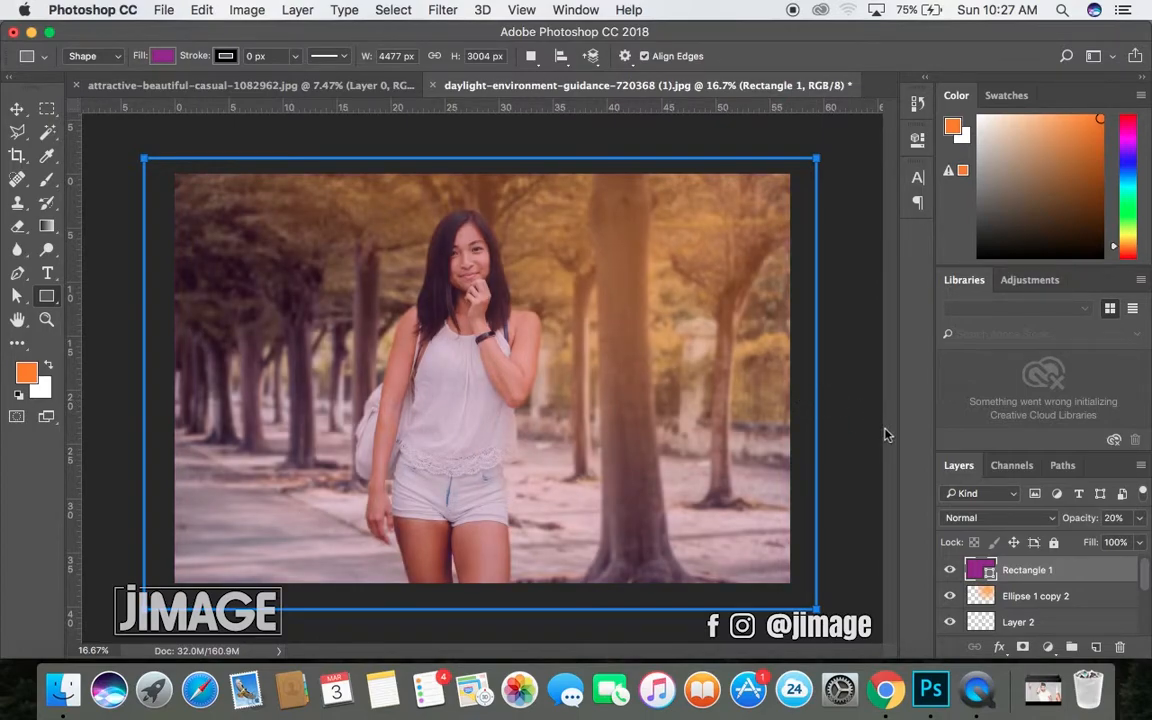
pyautogui.press('1')
pyautogui.press('2')
pyautogui.click(17, 108)
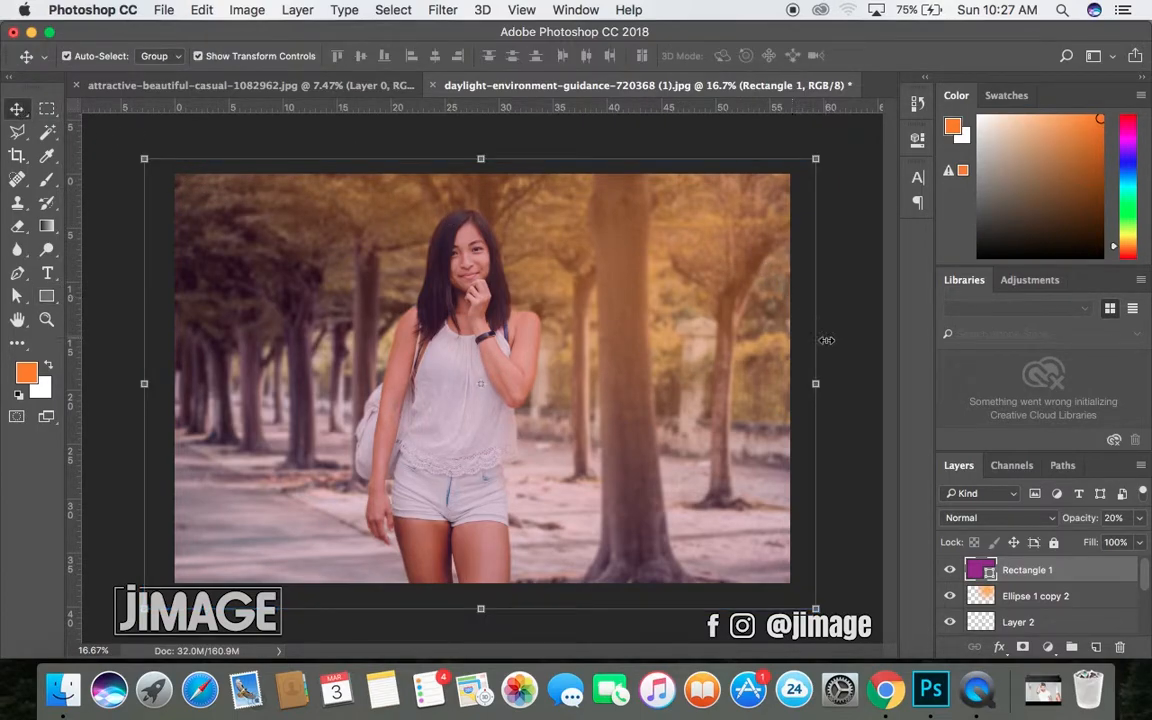
pyautogui.click(835, 374)
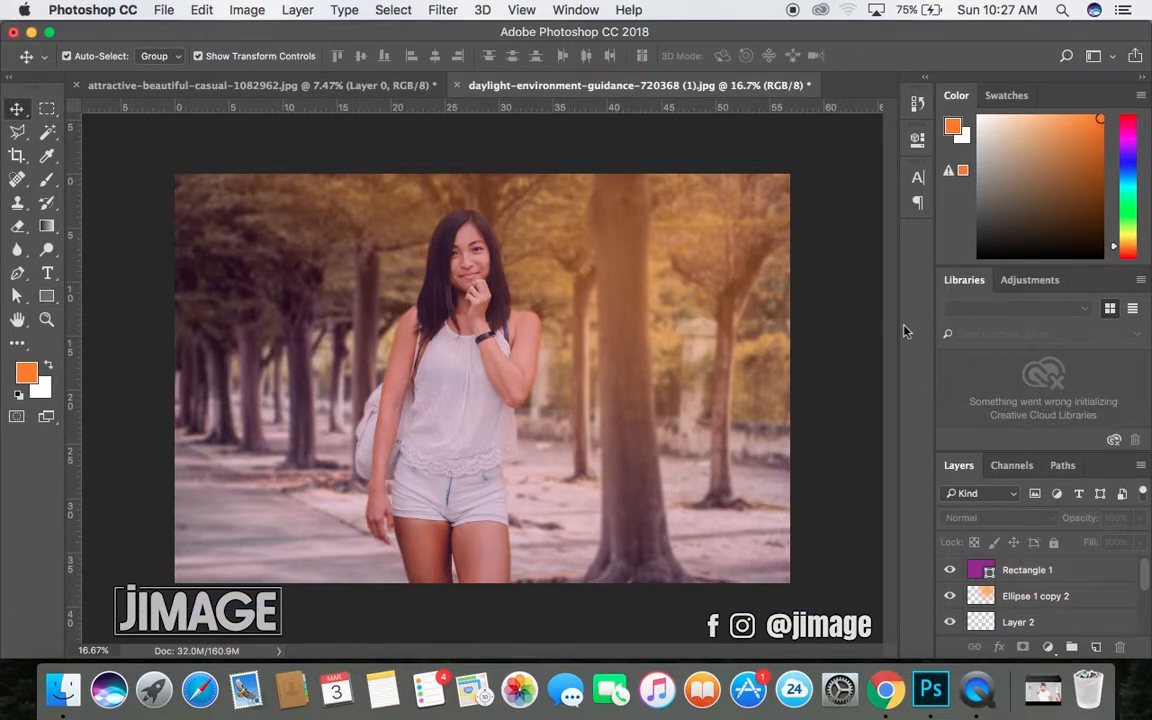
# - Compare the photo with and without the purple overlay through the history states, and delete the Rectangle 1 layer
pyautogui.click(917, 103)
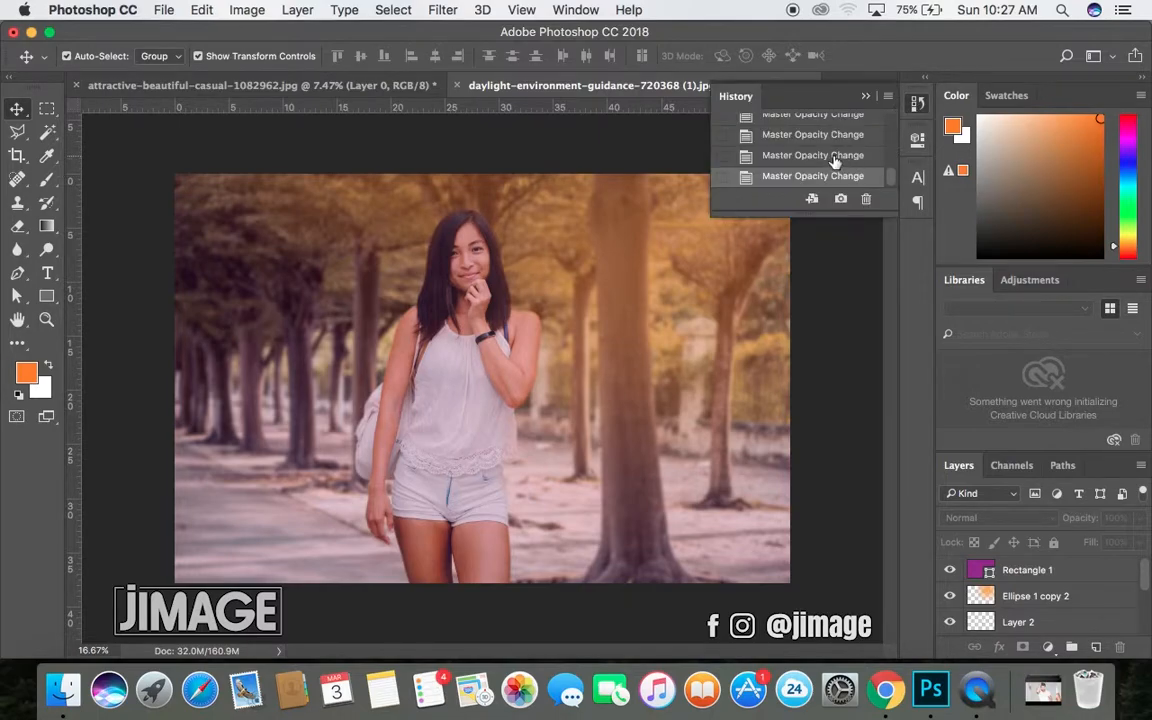
pyautogui.scroll(5, 838, 155)
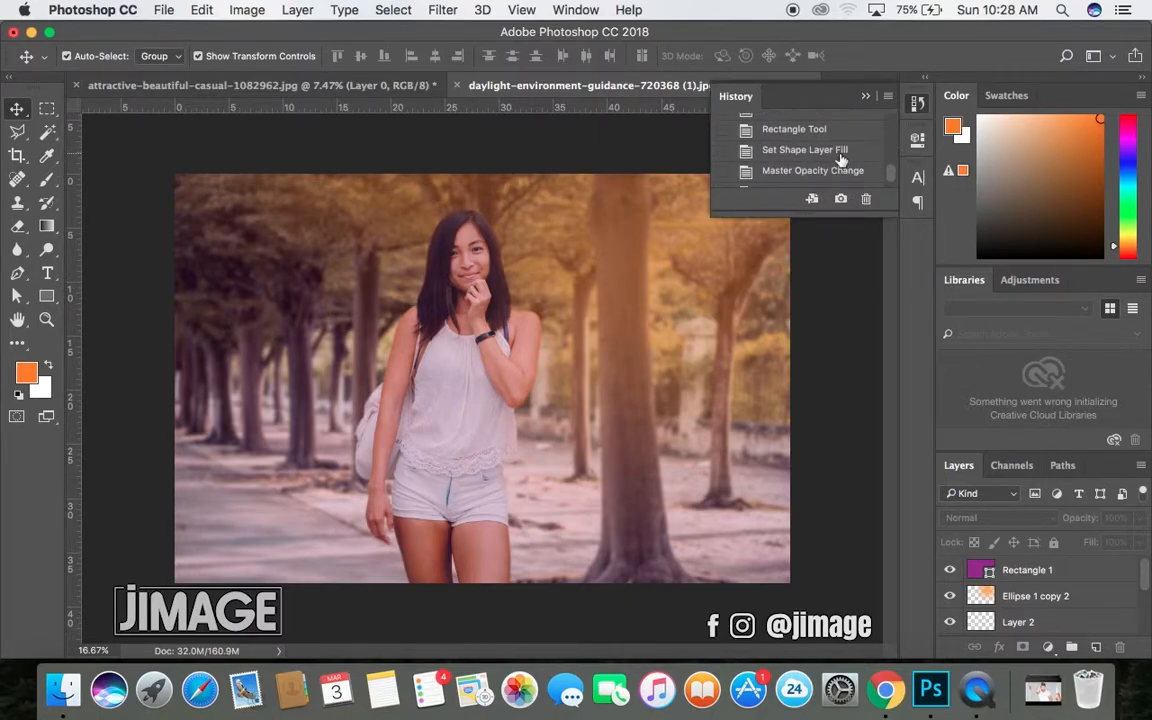
pyautogui.scroll(2, 830, 140)
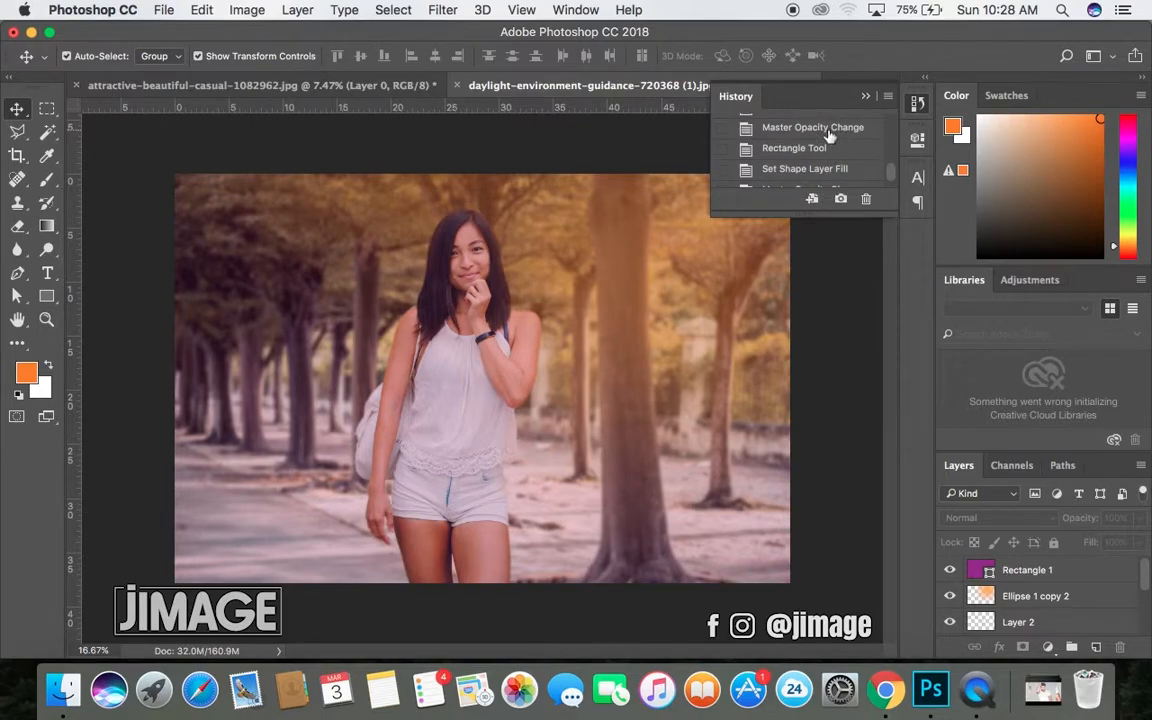
pyautogui.click(828, 128)
pyautogui.scroll(-3, 828, 135)
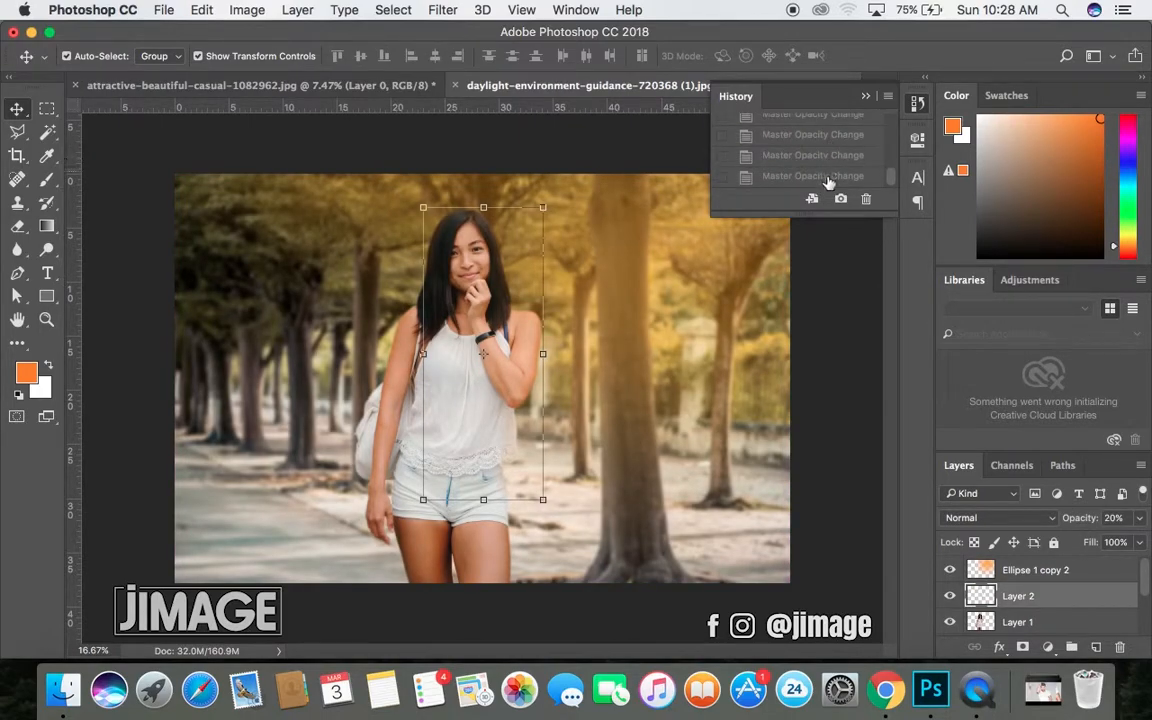
pyautogui.click(826, 177)
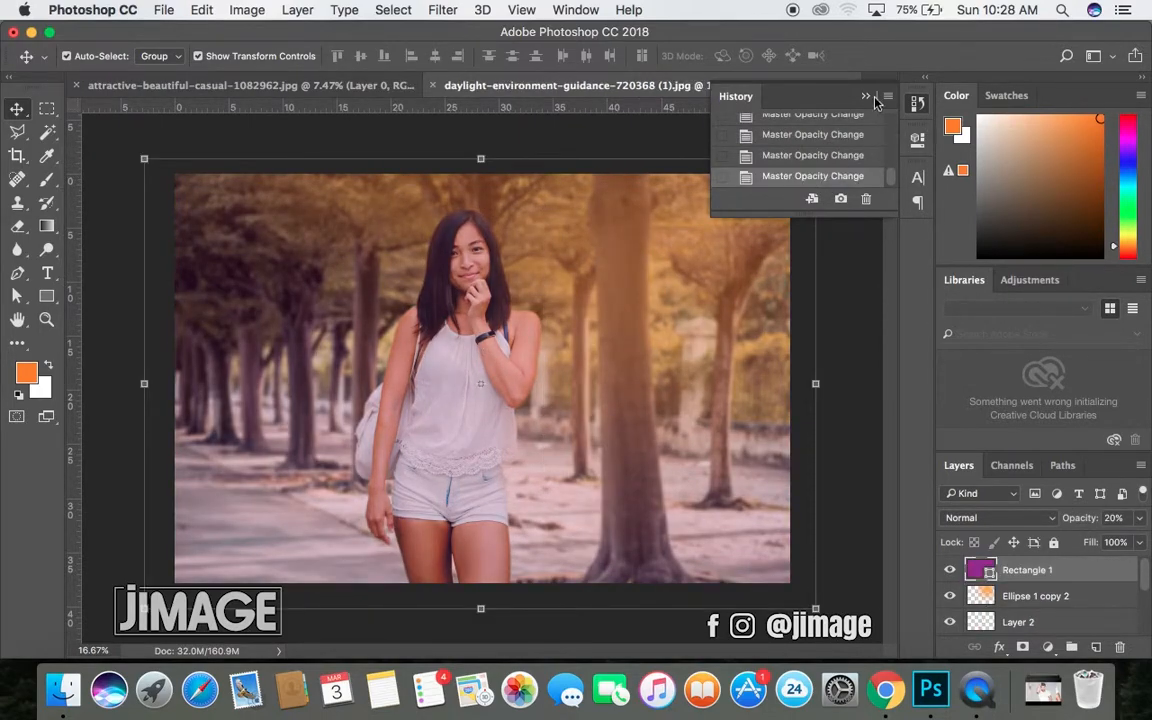
pyautogui.click(780, 86)
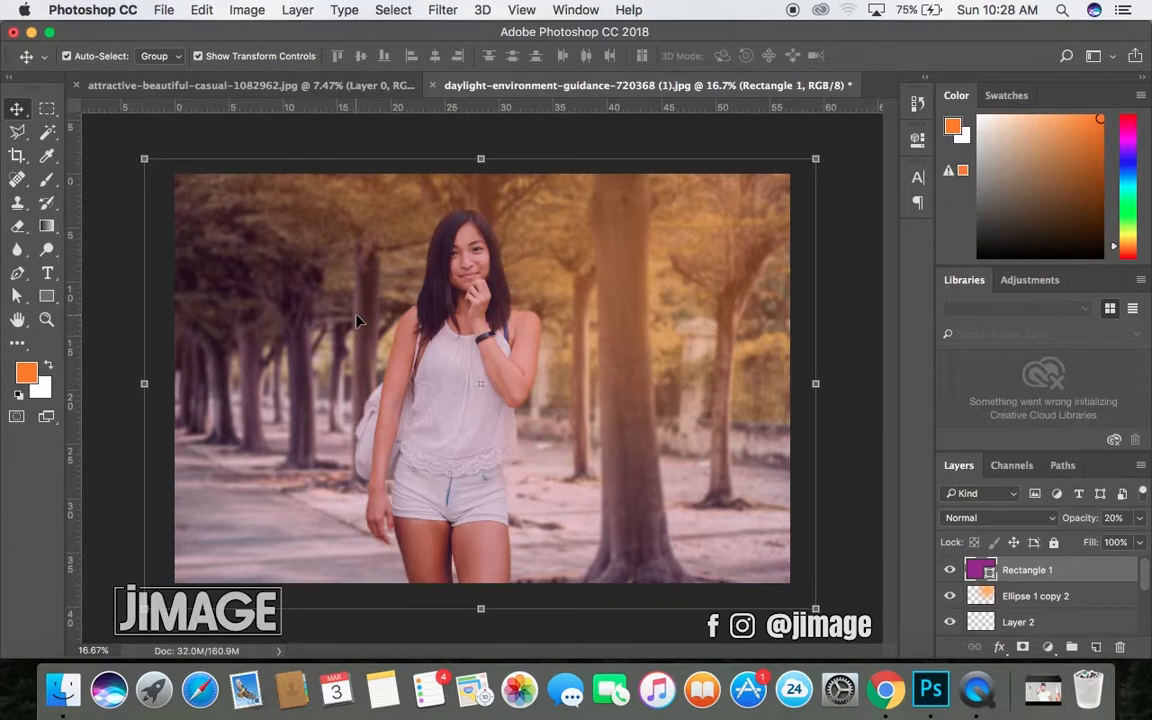
pyautogui.press('Delete')
pyautogui.click(866, 362)
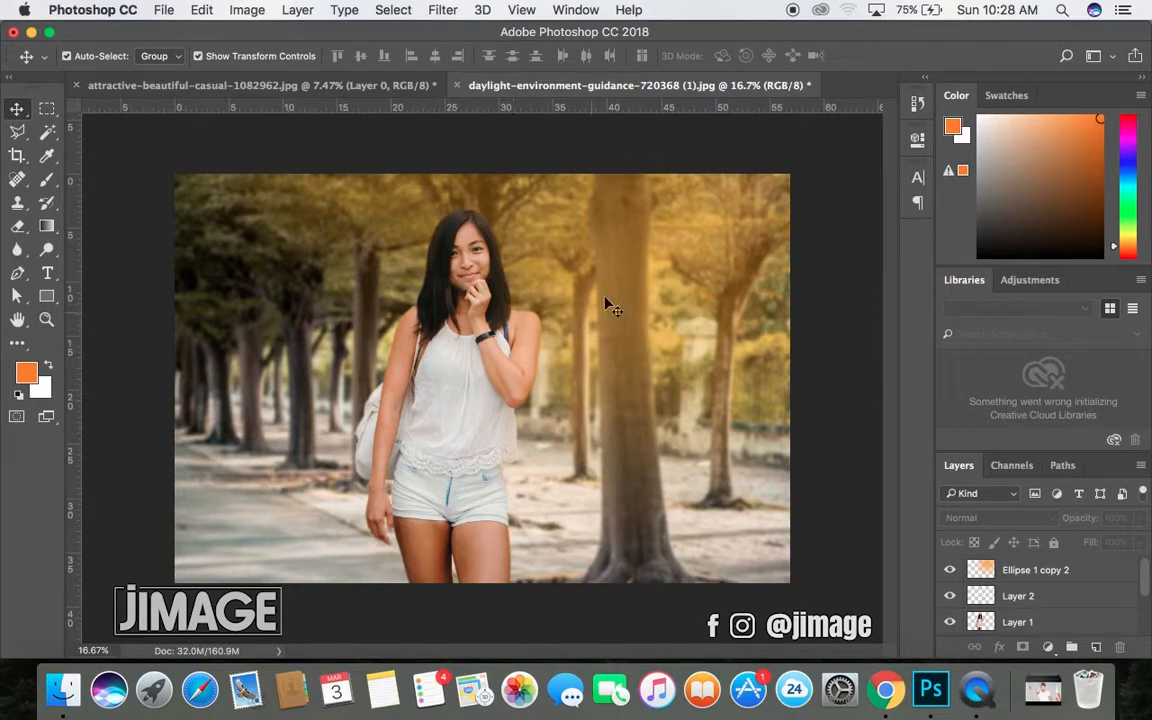
# - Darken the woman's shaded side on Layer 1 with the Burn tool at 72% exposure, midtones range
pyautogui.click(50, 252)
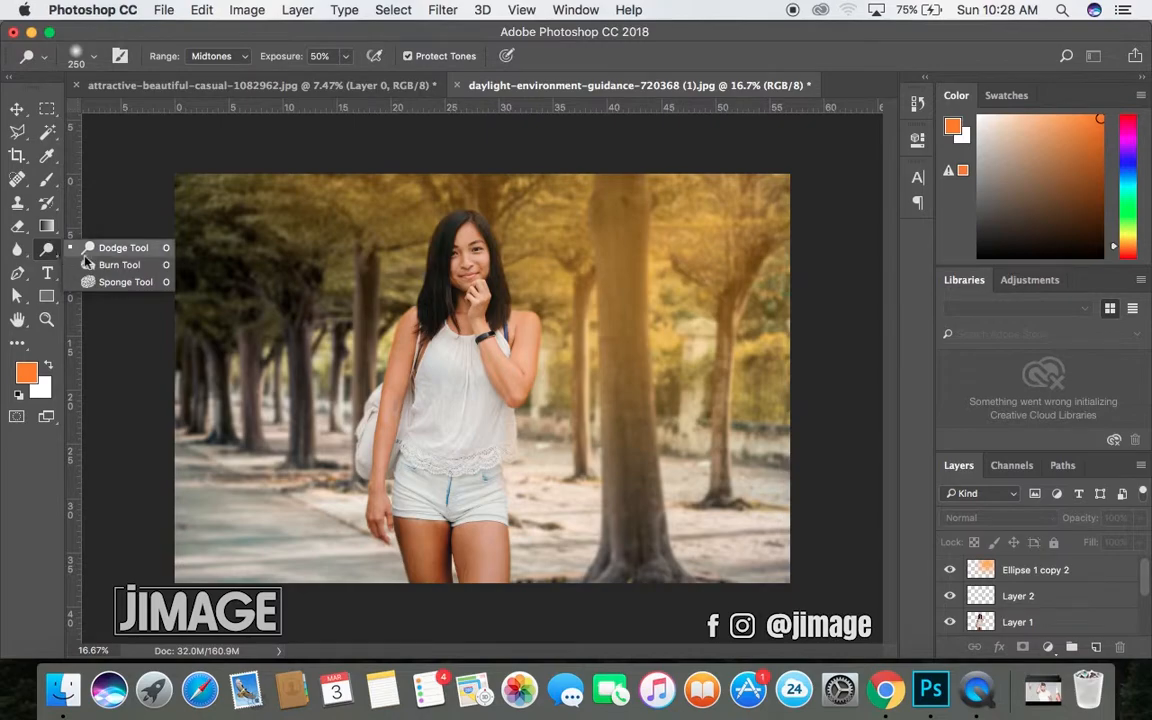
pyautogui.click(98, 266)
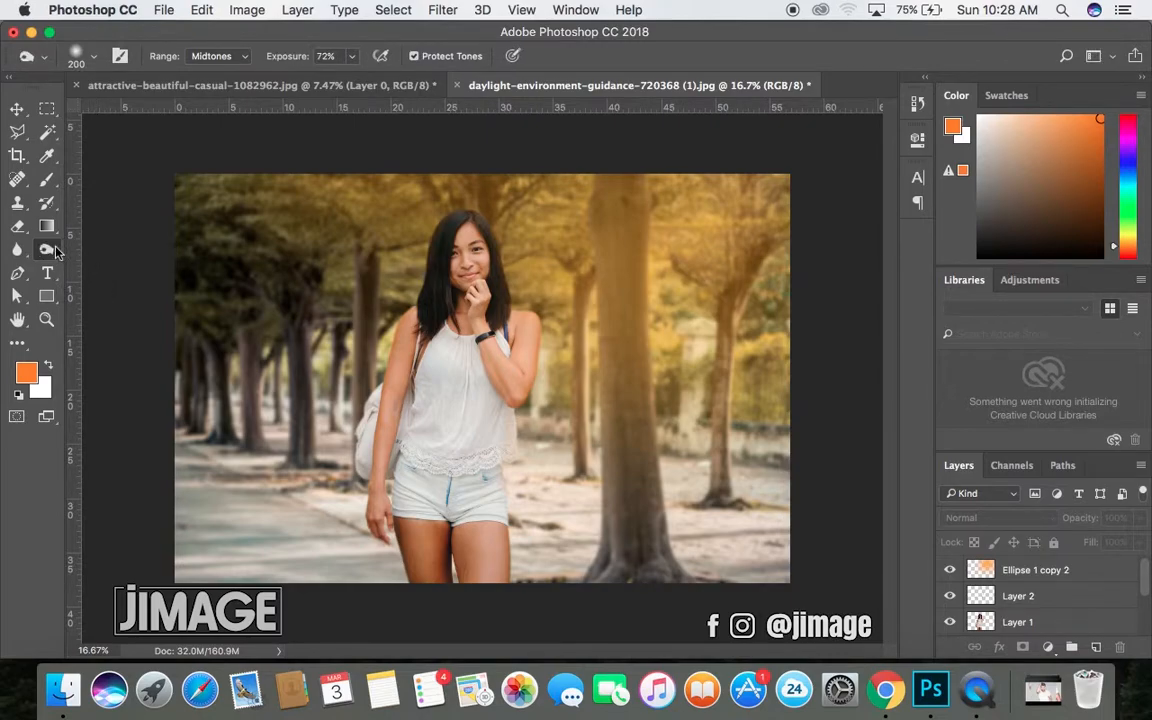
pyautogui.click(1064, 620)
pyautogui.moveTo(374, 300)
pyautogui.mouseDown()
pyautogui.moveTo(381, 440)
pyautogui.moveTo(420, 400)
pyautogui.moveTo(420, 290)
pyautogui.moveTo(477, 253)
pyautogui.moveTo(412, 458)
pyautogui.moveTo(431, 492)
pyautogui.mouseUp()
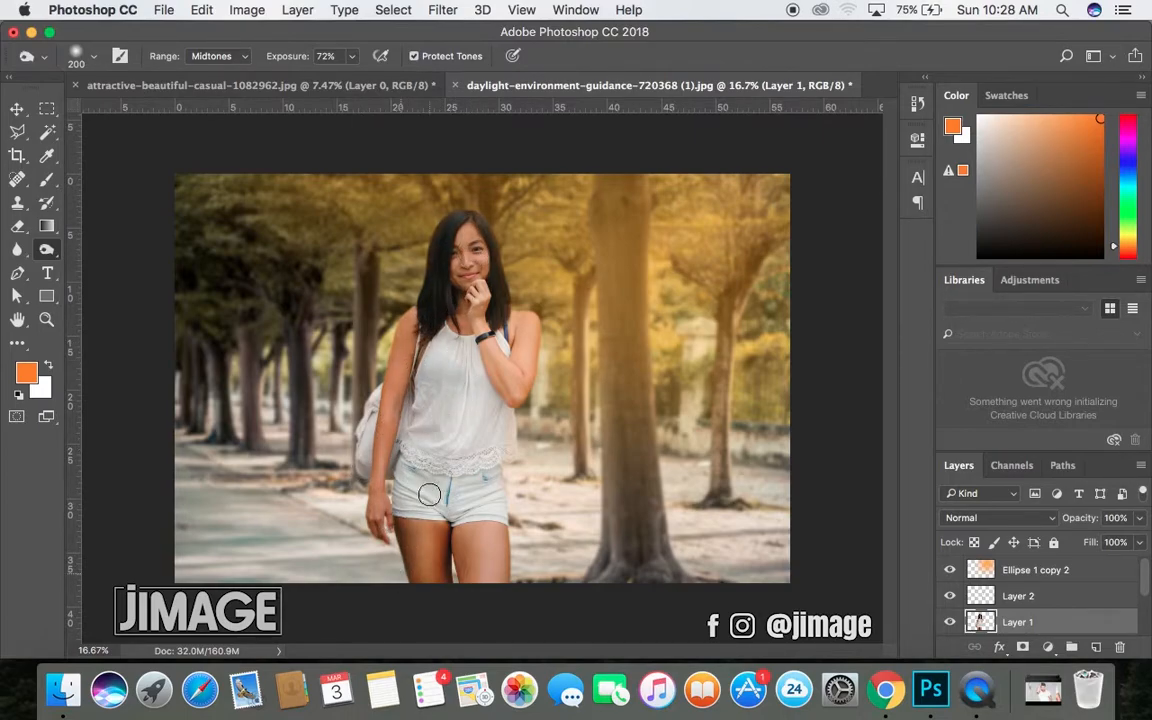
# - Brighten the woman on Layer 1 with the Dodge tool at 50% exposure, and undo both the dodge and burn strokes
pyautogui.rightClick(45, 249)
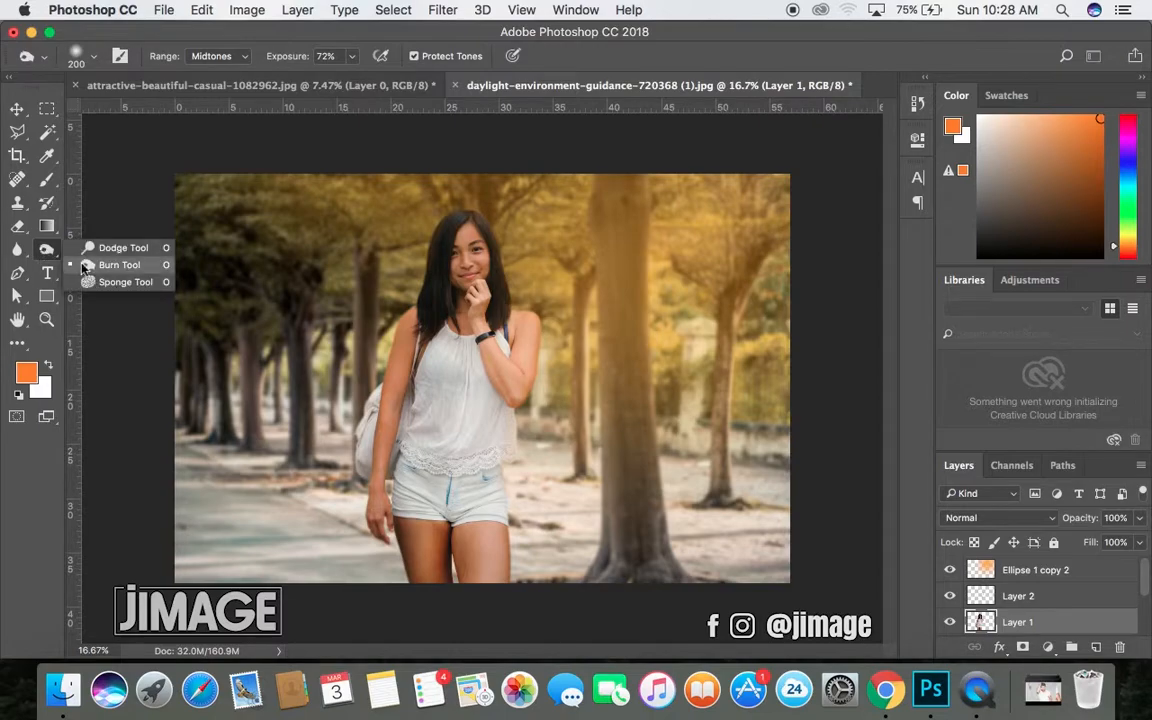
pyautogui.click(110, 250)
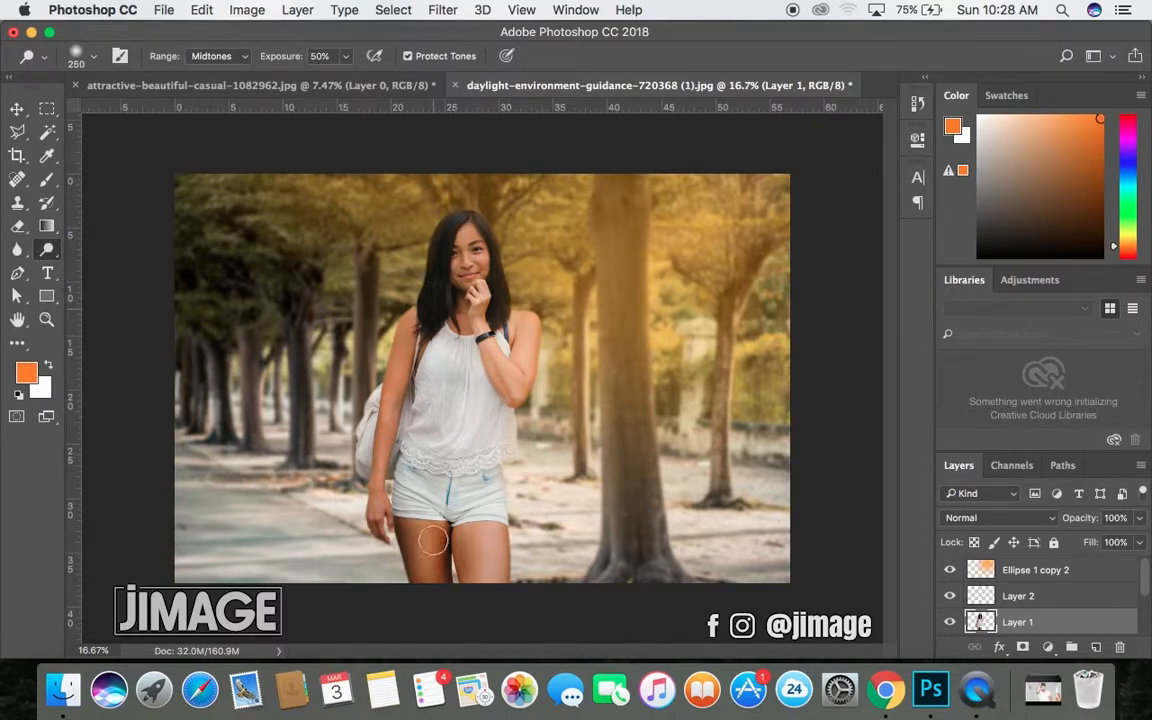
pyautogui.moveTo(482, 364)
pyautogui.mouseDown()
pyautogui.moveTo(433, 368)
pyautogui.moveTo(448, 465)
pyautogui.moveTo(390, 375)
pyautogui.moveTo(413, 437)
pyautogui.moveTo(393, 537)
pyautogui.mouseUp()
pyautogui.press('super+z')
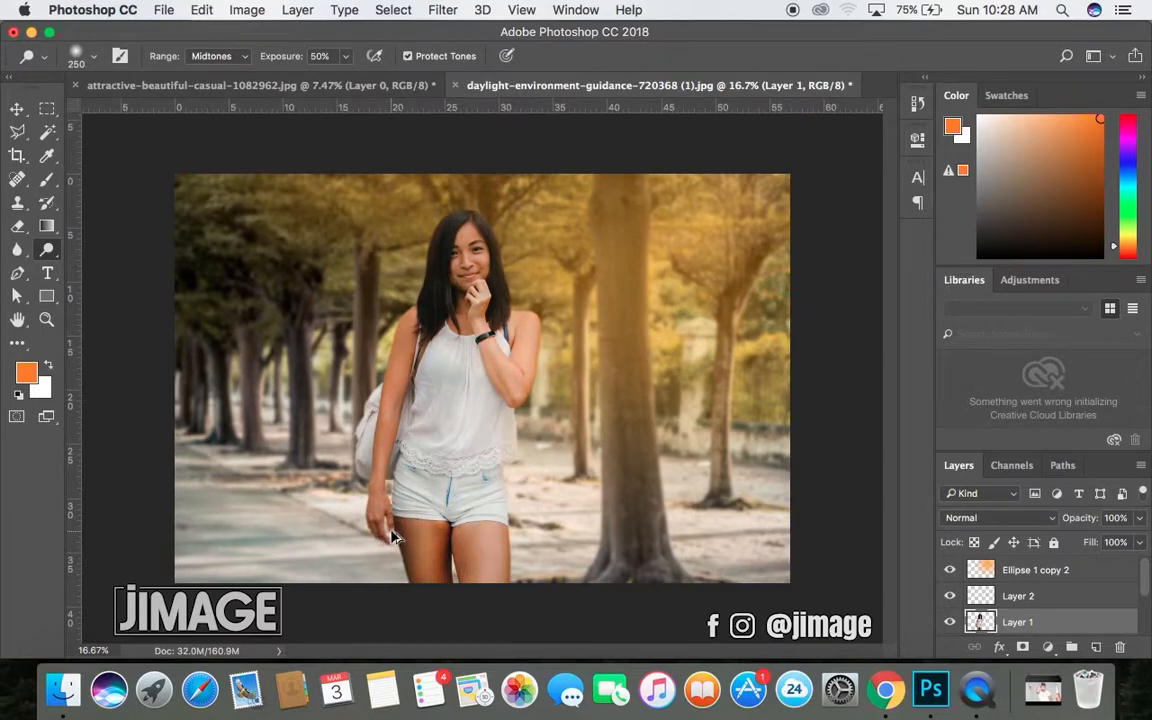
pyautogui.press('super+z')
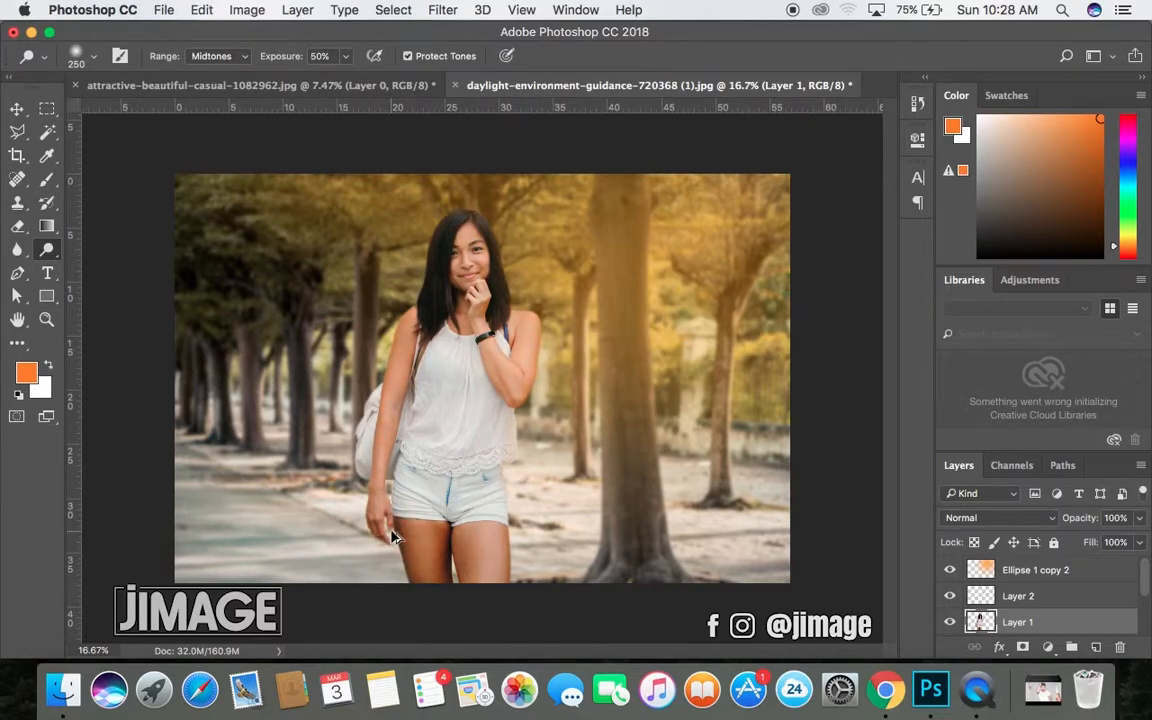
pyautogui.click(917, 103)
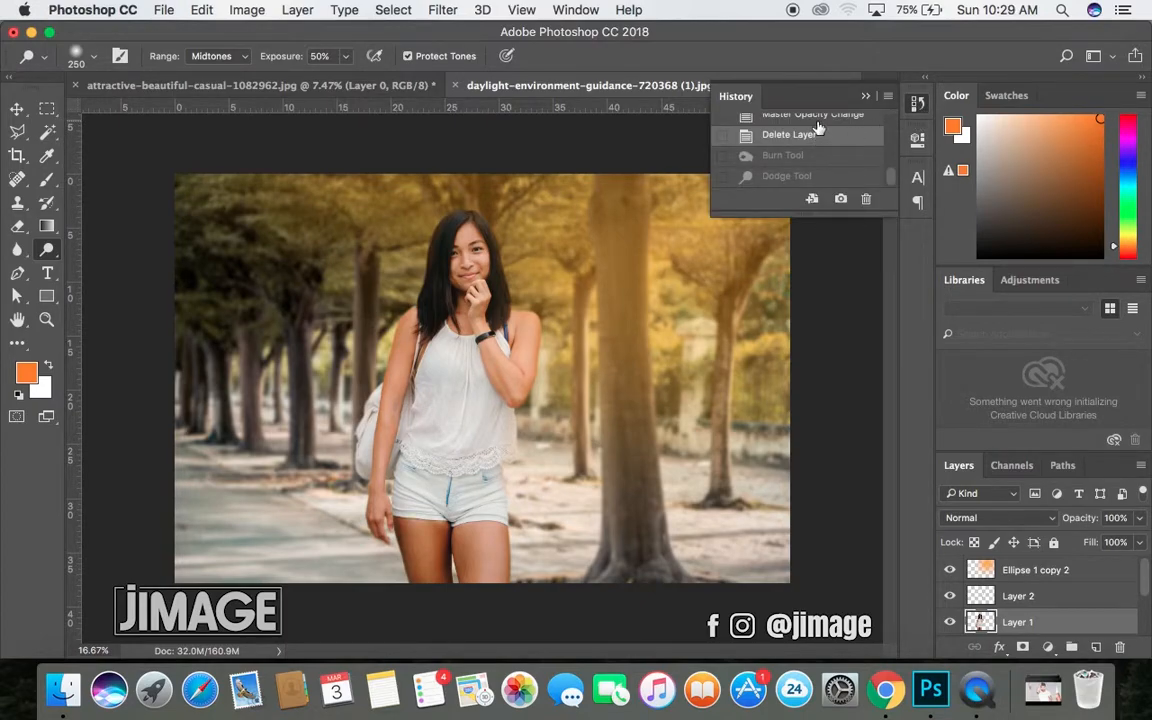
# - Move the Ellipse 1 and Ellipse 1 copy 2 glows to the photo's left side and place Ellipse 1 copy over the upper right trees
pyautogui.click(17, 108)
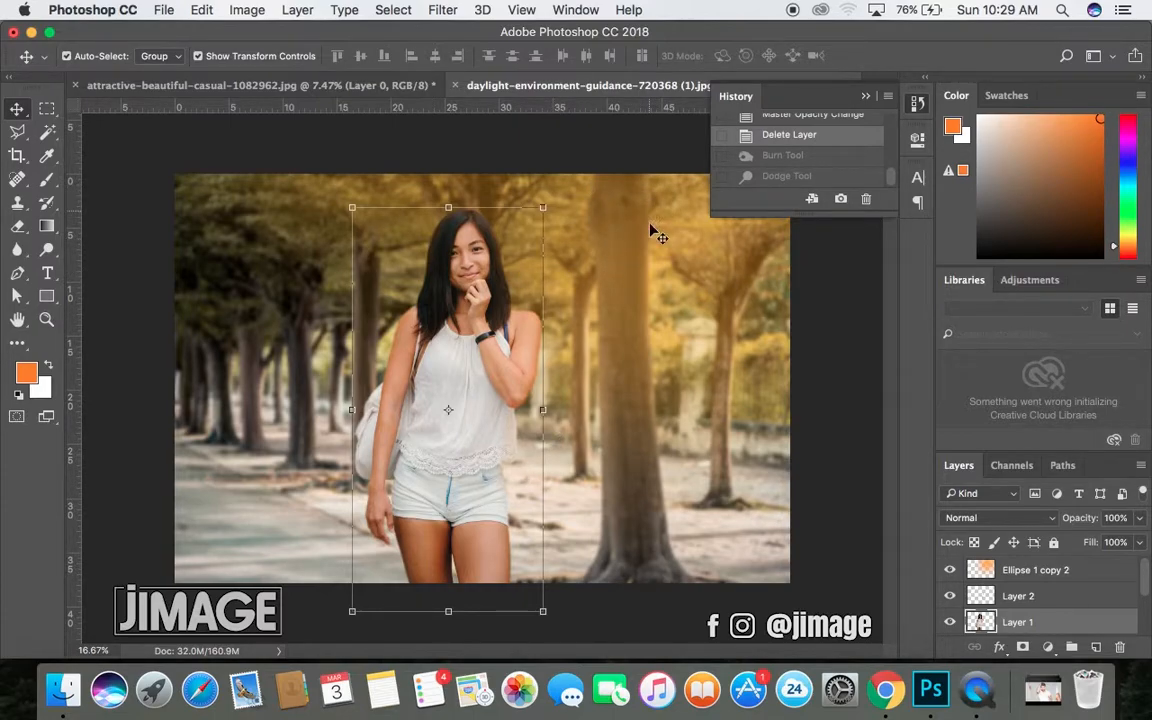
pyautogui.moveTo(646, 272); pyautogui.dragTo(318, 274)
pyautogui.moveTo(677, 242); pyautogui.dragTo(356, 272)
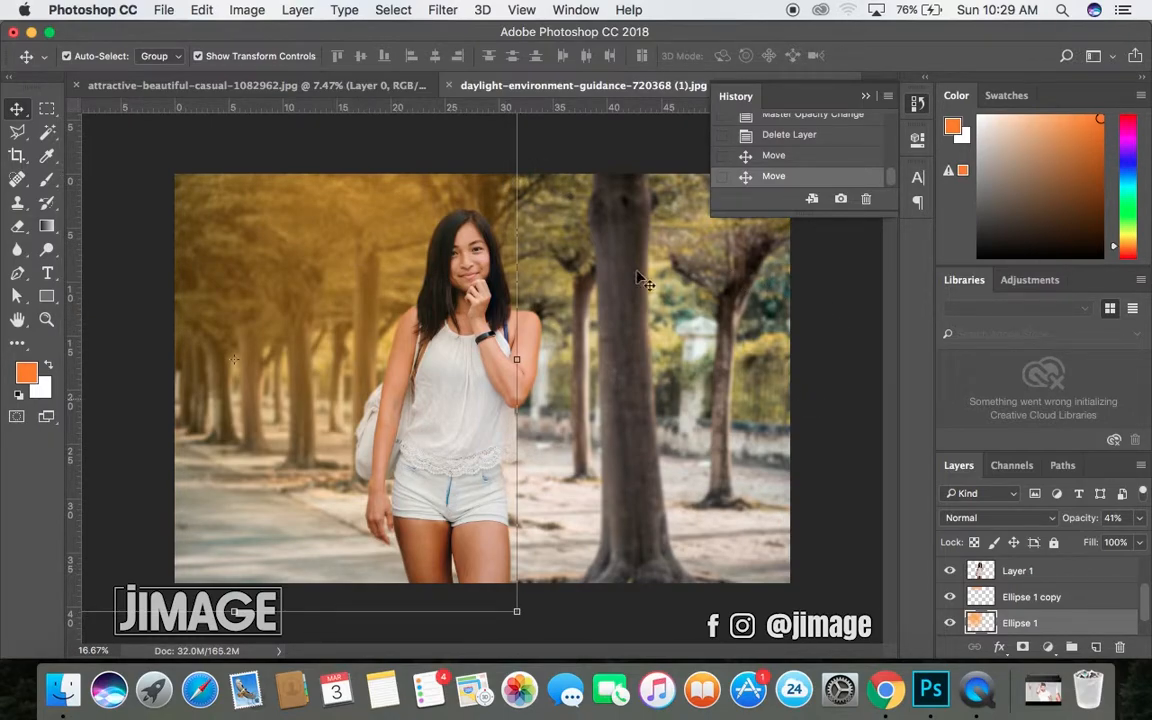
pyautogui.moveTo(428, 190); pyautogui.dragTo(331, 414)
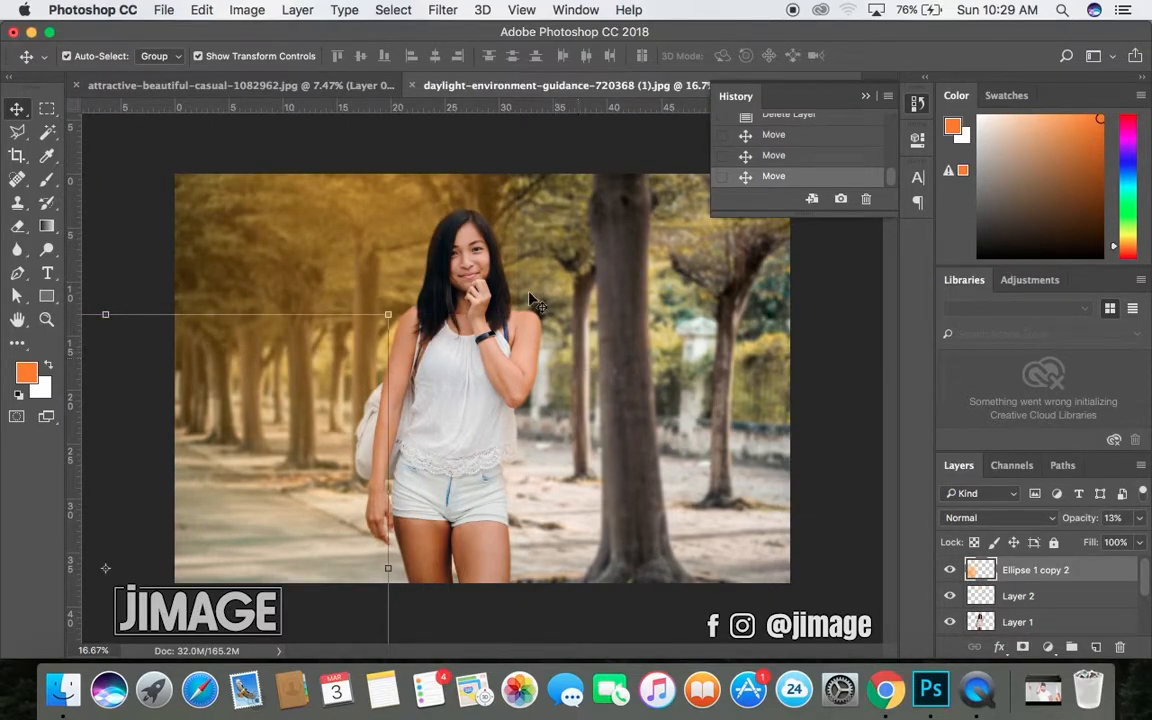
pyautogui.moveTo(429, 193); pyautogui.dragTo(688, 255)
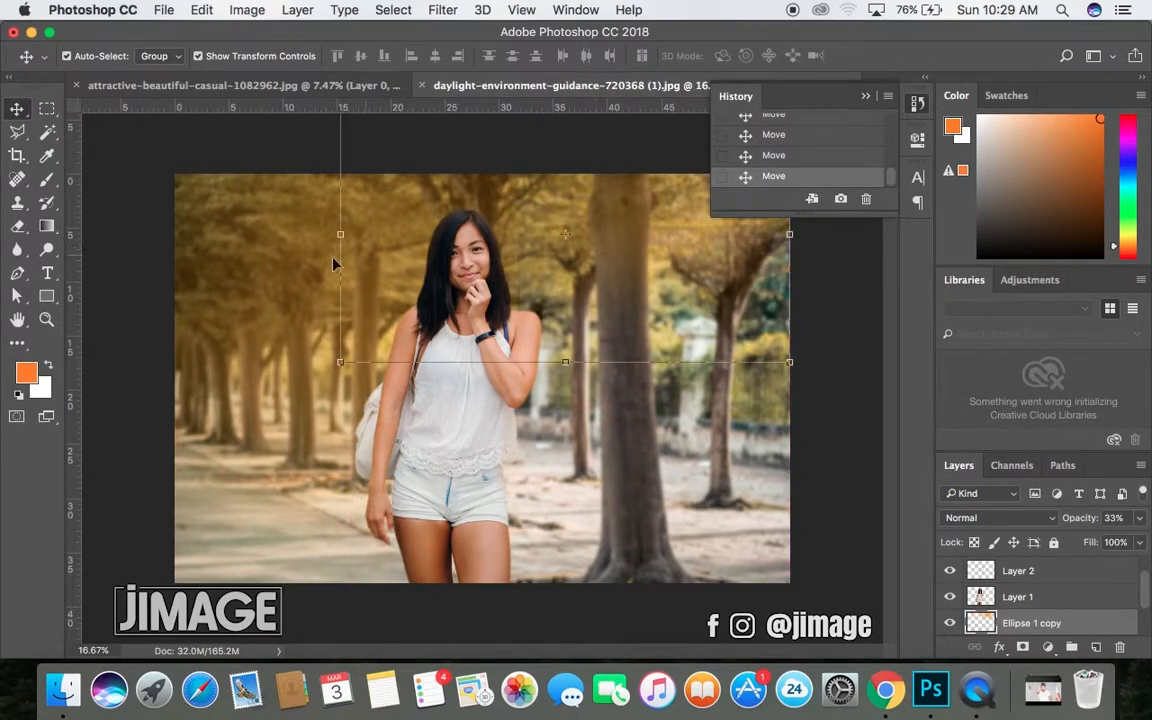
# - Reposition Ellipse 1 and Ellipse 1 copy 2 until the glow covers the upper left trees, and deselect the layers
pyautogui.moveTo(237, 285); pyautogui.dragTo(390, 462)
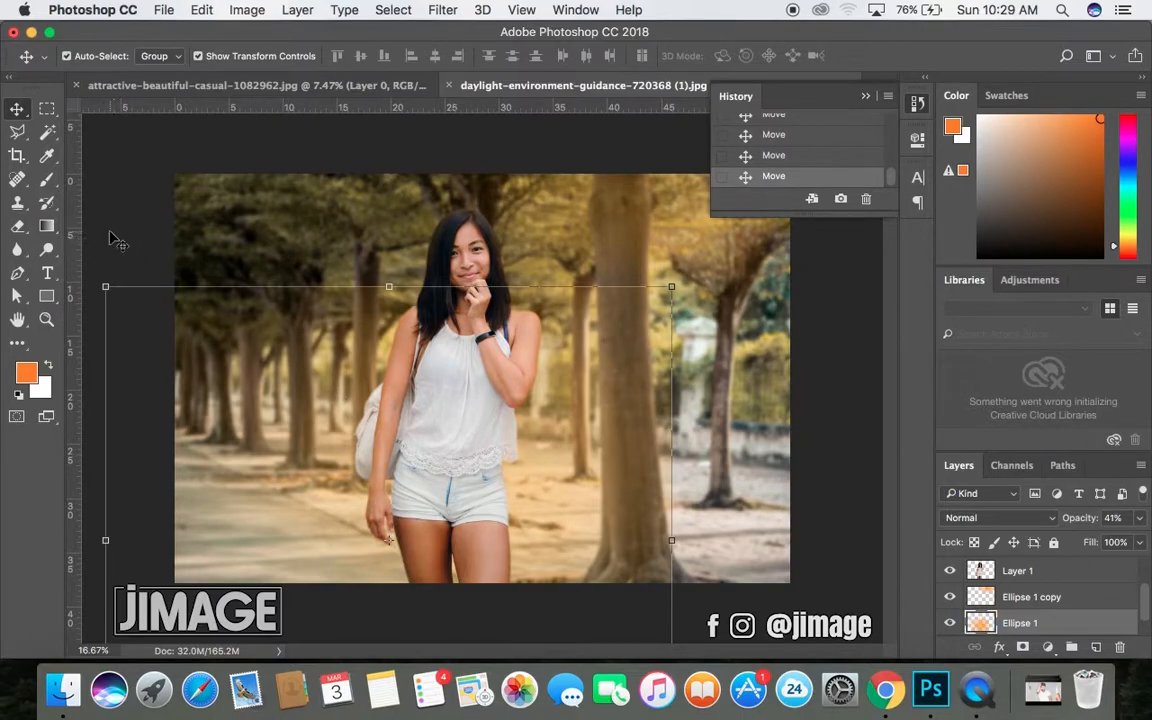
pyautogui.moveTo(332, 418); pyautogui.dragTo(270, 187)
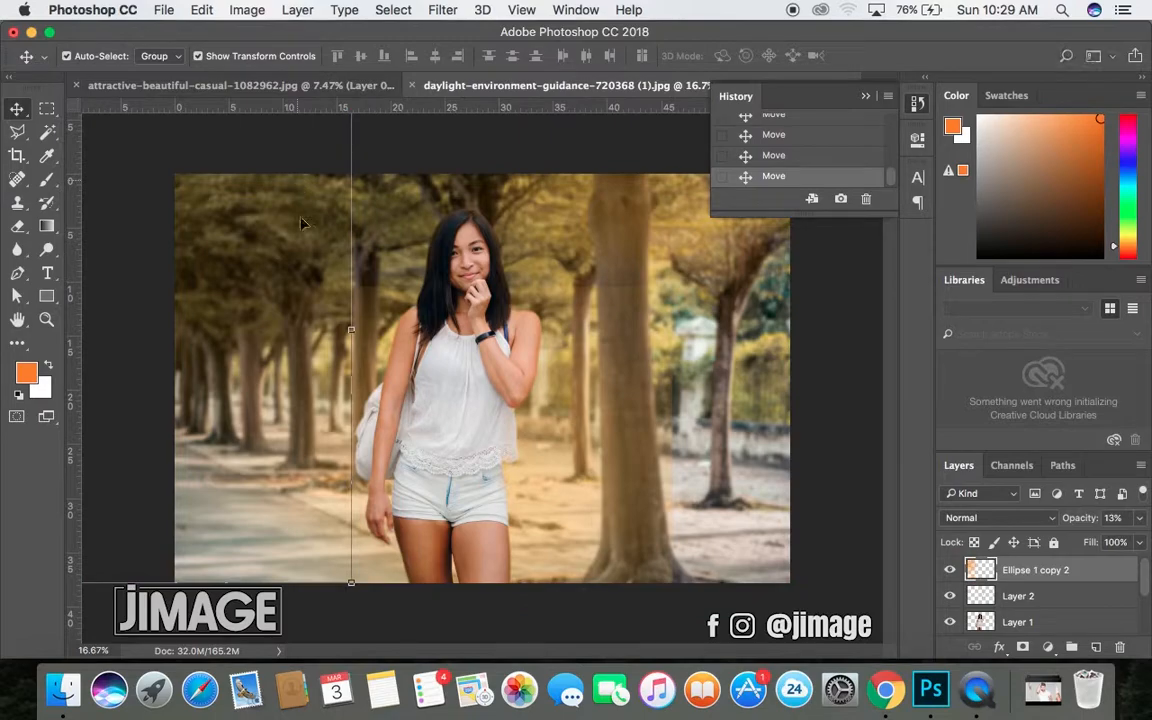
pyautogui.moveTo(540, 450); pyautogui.dragTo(460, 299)
pyautogui.click(855, 372)
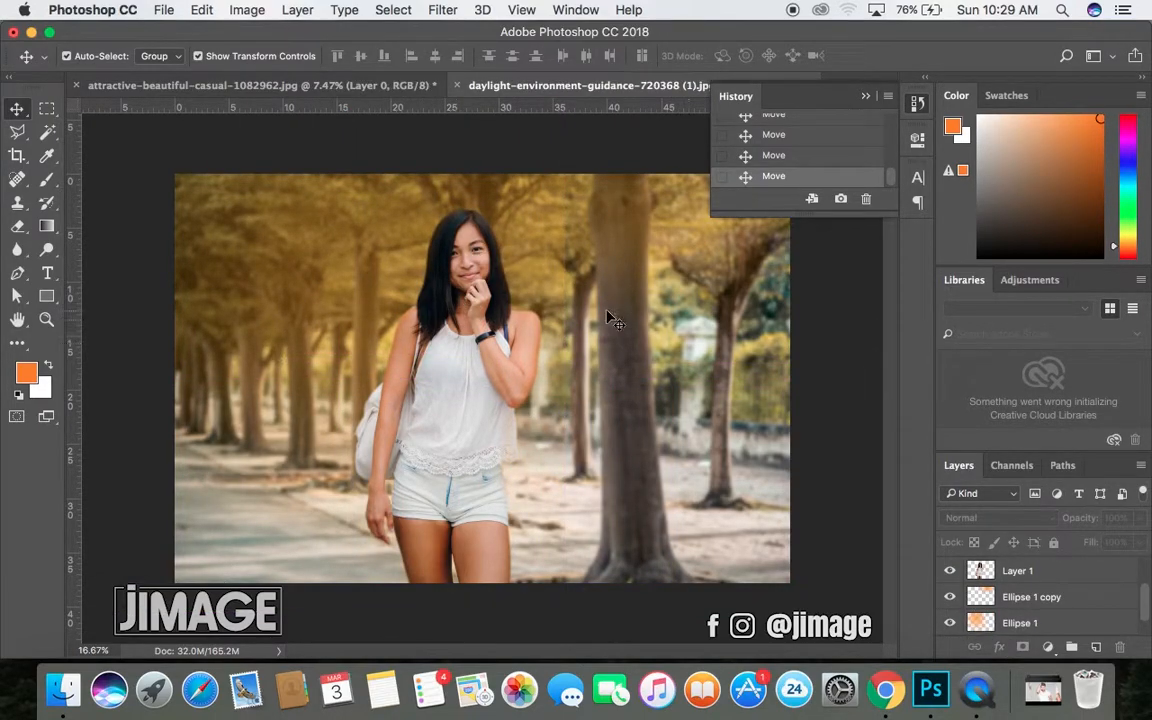
# - Shift Ellipse 1 copy 2 to the right so its glow overlaps the woman, and deselect it
pyautogui.scroll(3, 1085, 600)
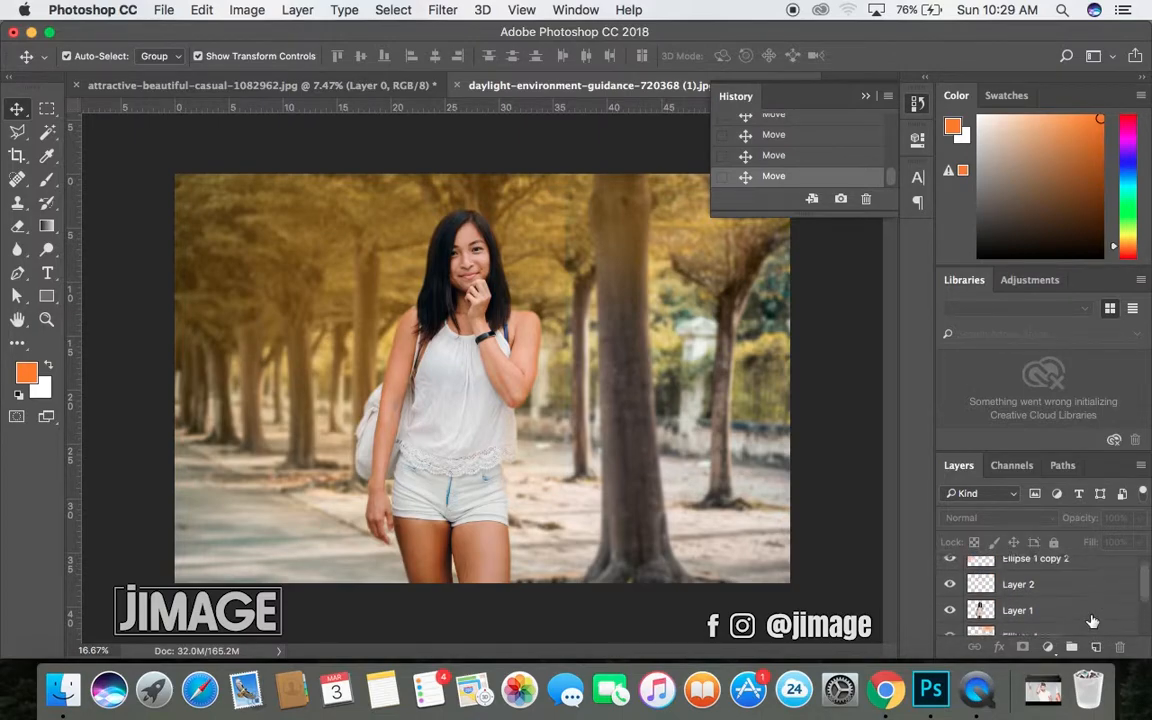
pyautogui.click(1073, 572)
pyautogui.moveTo(295, 302); pyautogui.dragTo(431, 261)
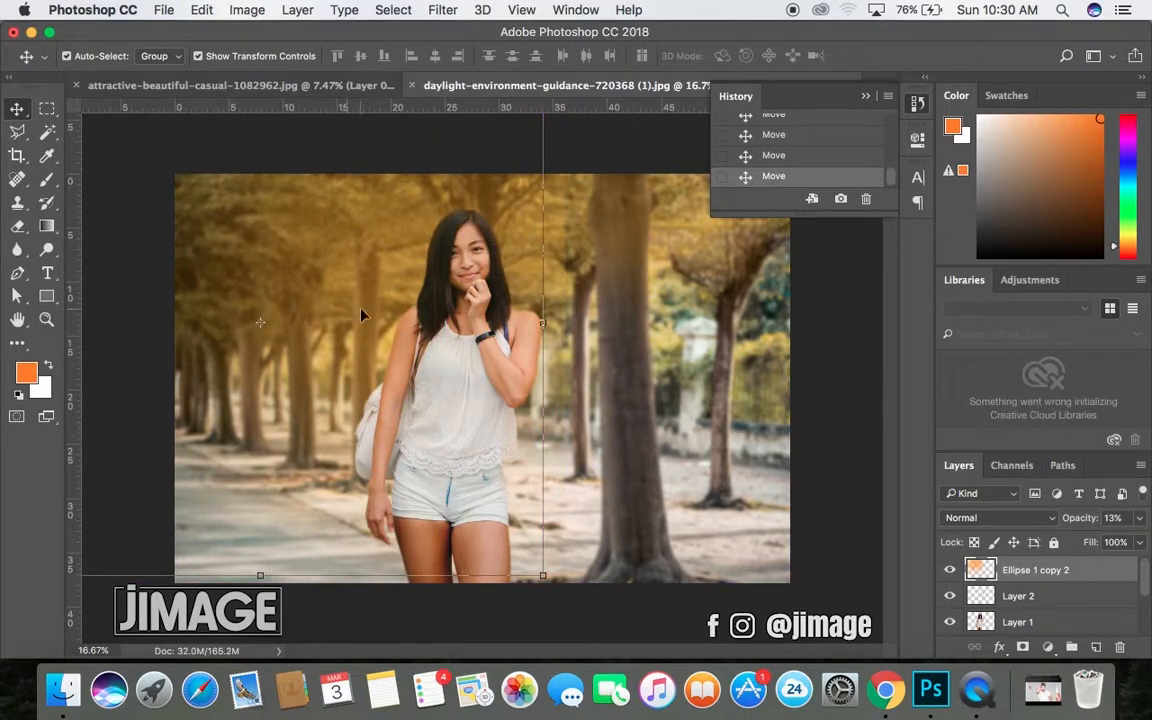
pyautogui.click(132, 195)
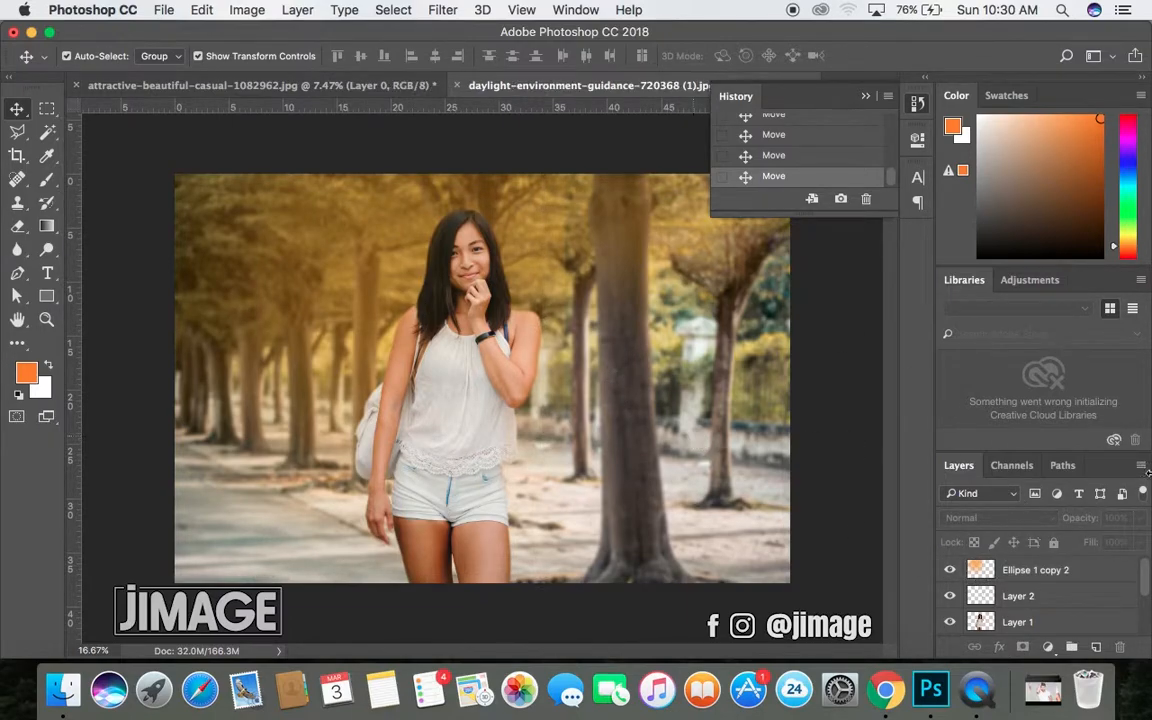
# - Delete Layer 2 with the old rim light from the woman's right-hand edge
pyautogui.click(1063, 592)
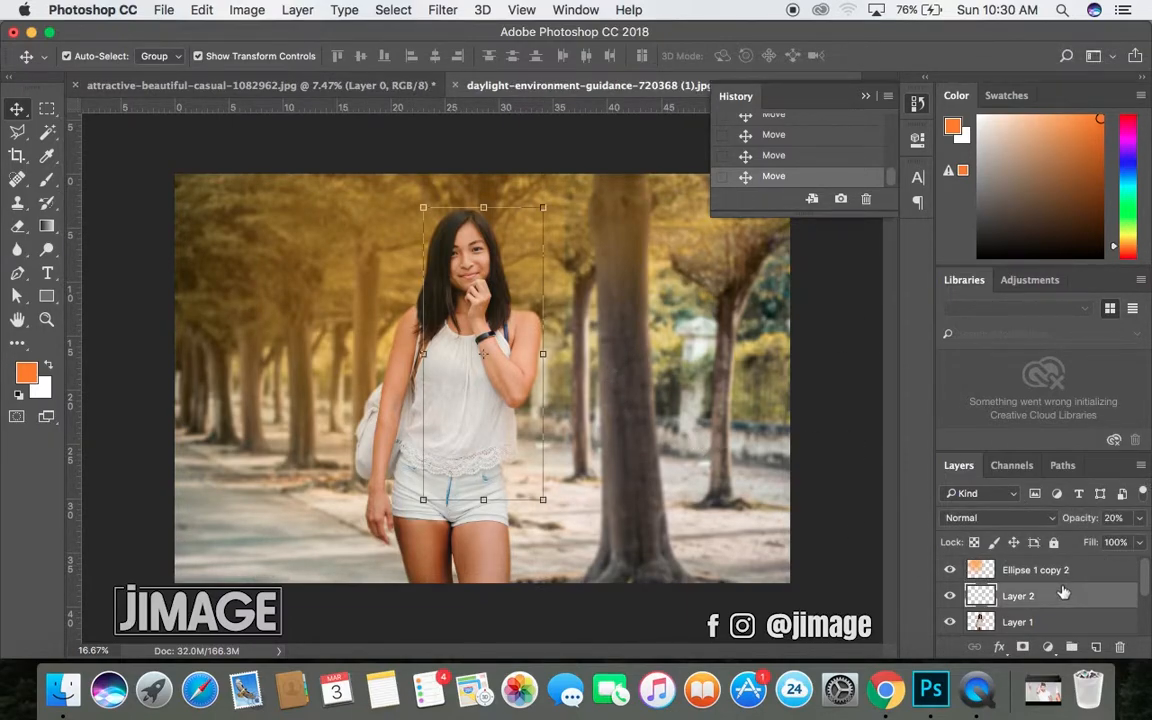
pyautogui.press('Delete')
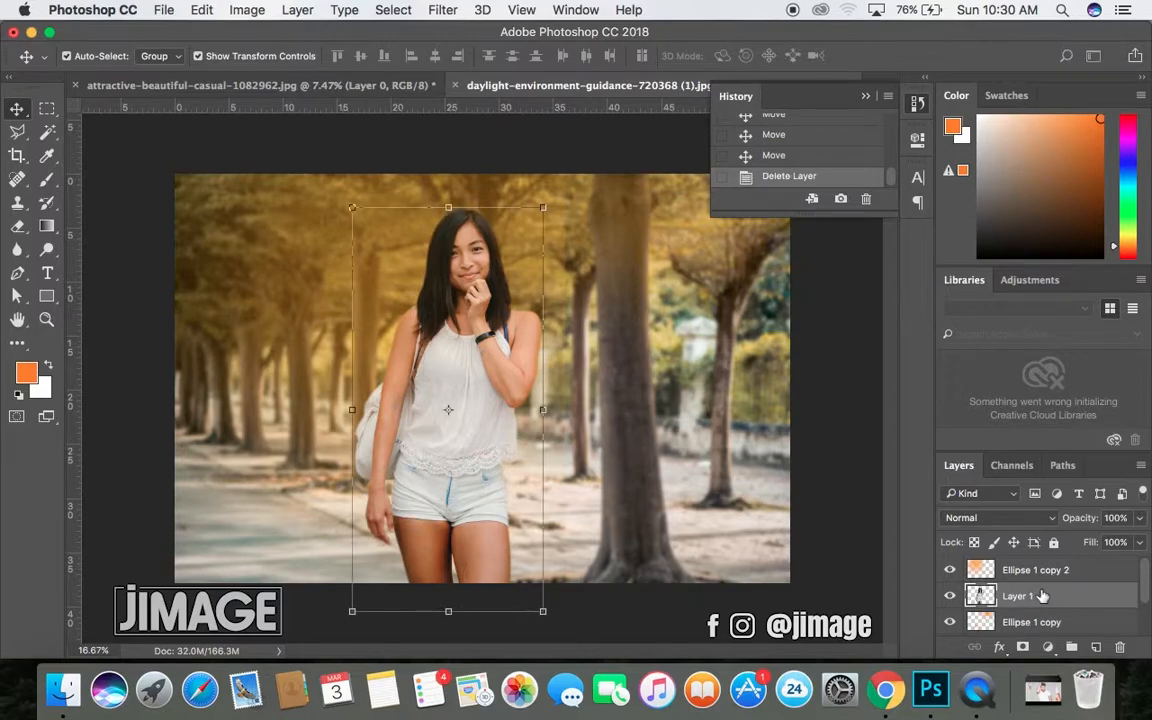
pyautogui.click(127, 198)
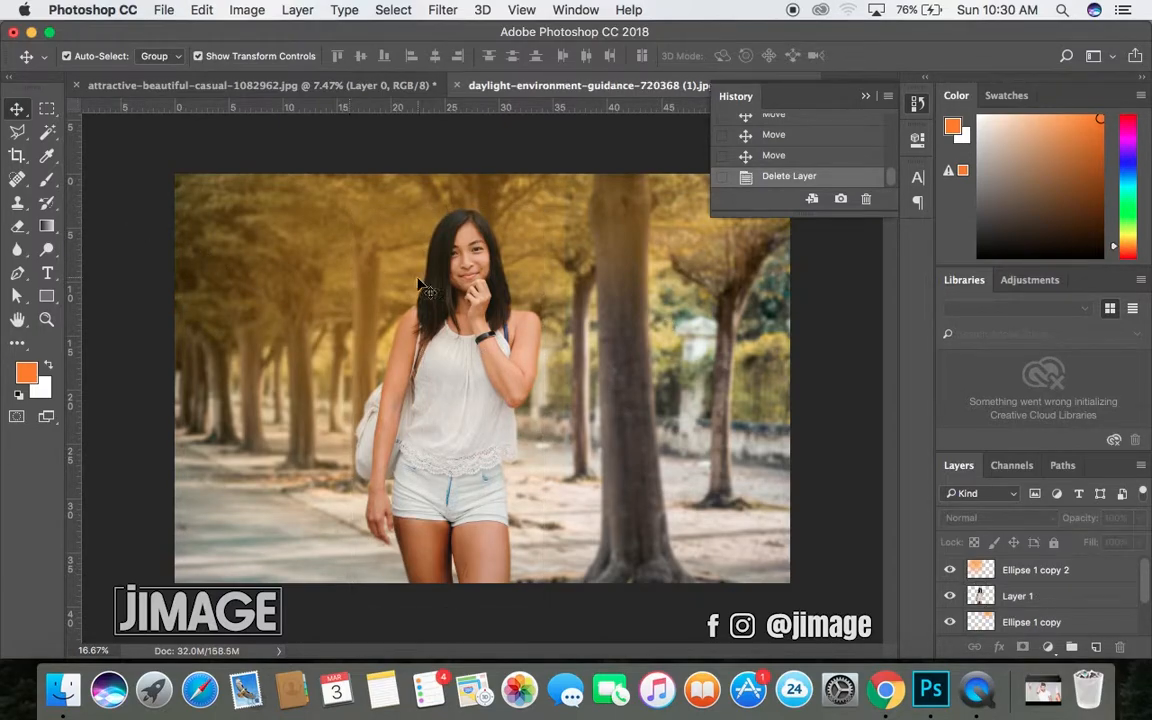
# - Load Layer 1's outline as a selection, undo a test brush stroke on the hair, and create a new layer above Layer 1
pyautogui.click(966, 598)
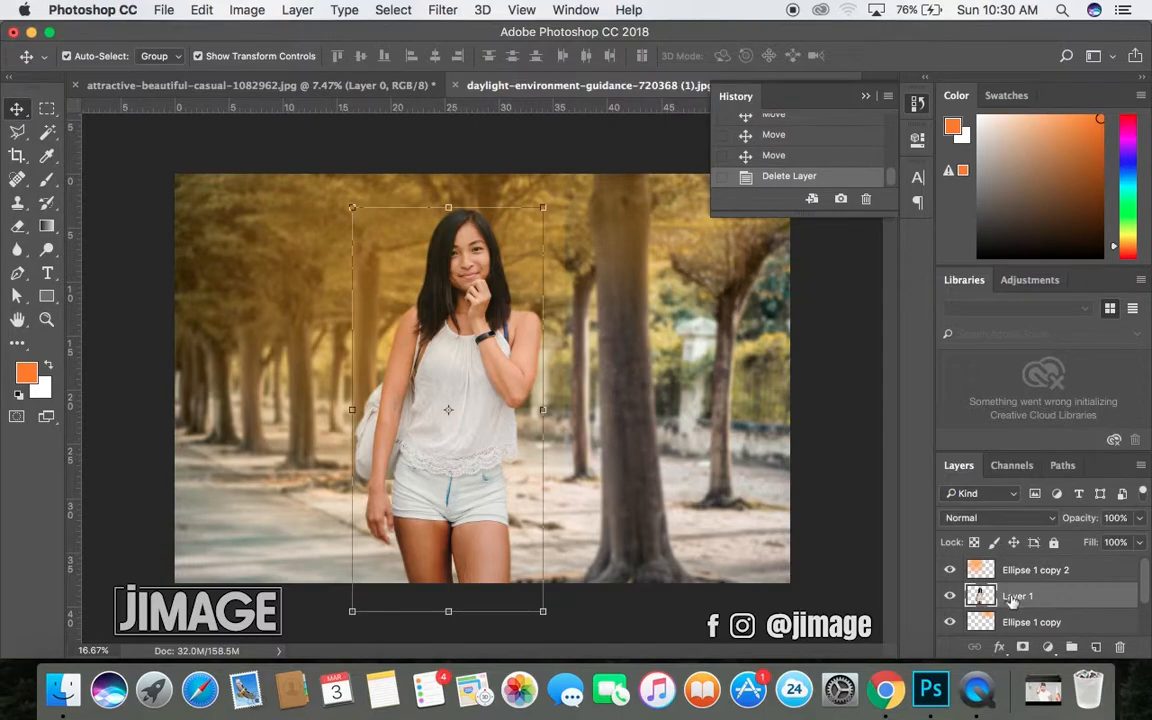
pyautogui.keyDown('super'); pyautogui.click(980, 596); pyautogui.keyUp('super')
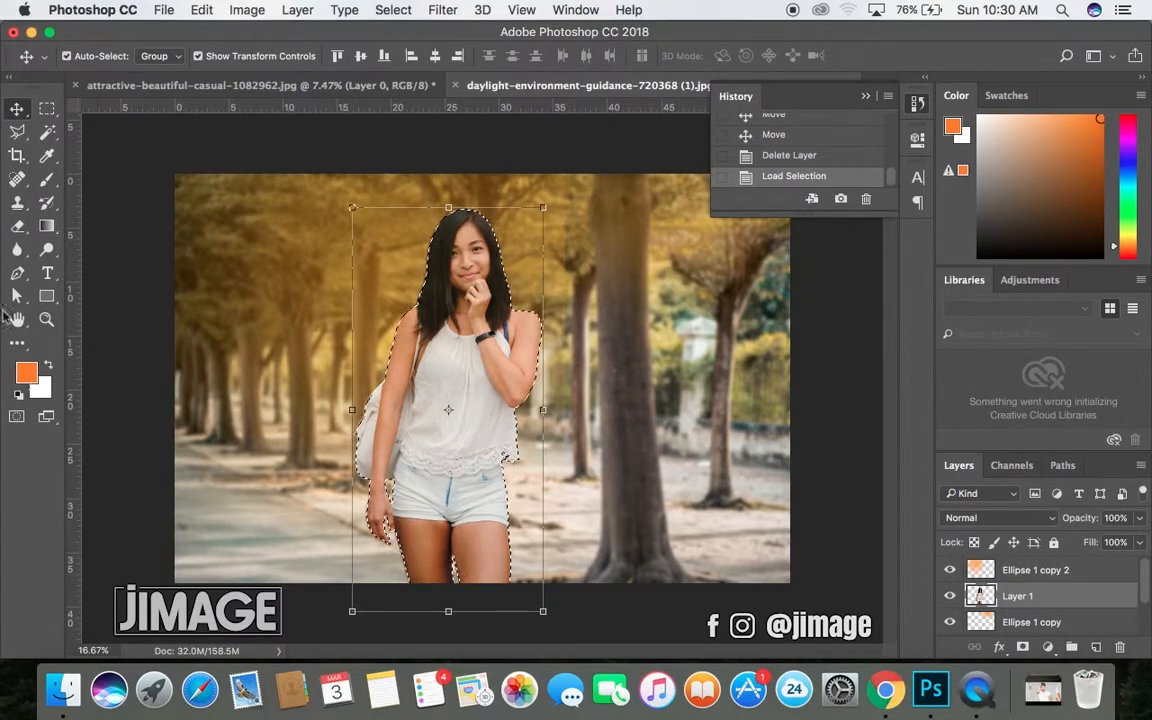
pyautogui.click(47, 179)
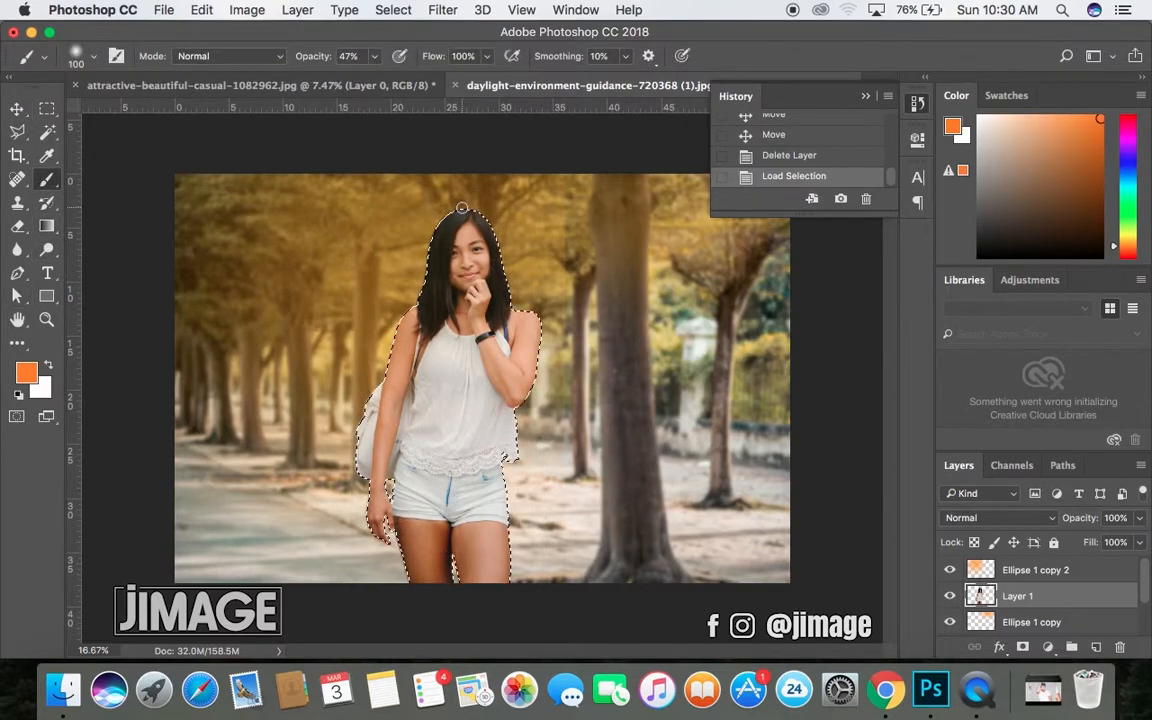
pyautogui.moveTo(439, 219); pyautogui.dragTo(446, 230)
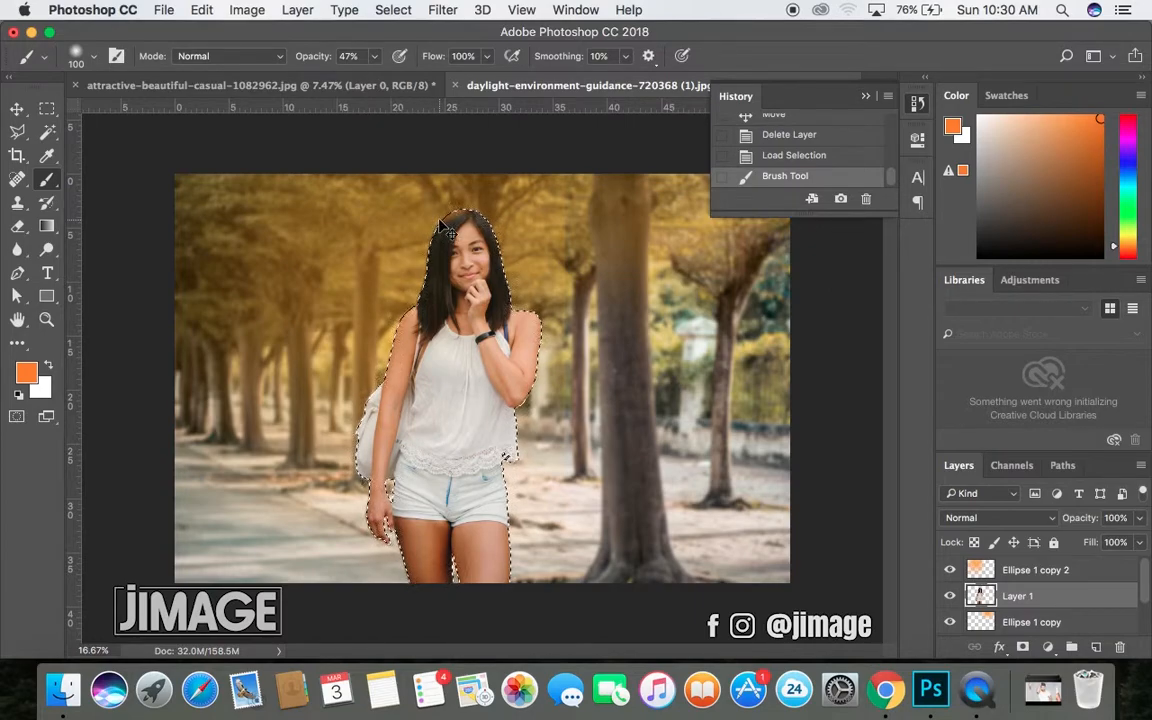
pyautogui.press('super+z')
pyautogui.click(1096, 647)
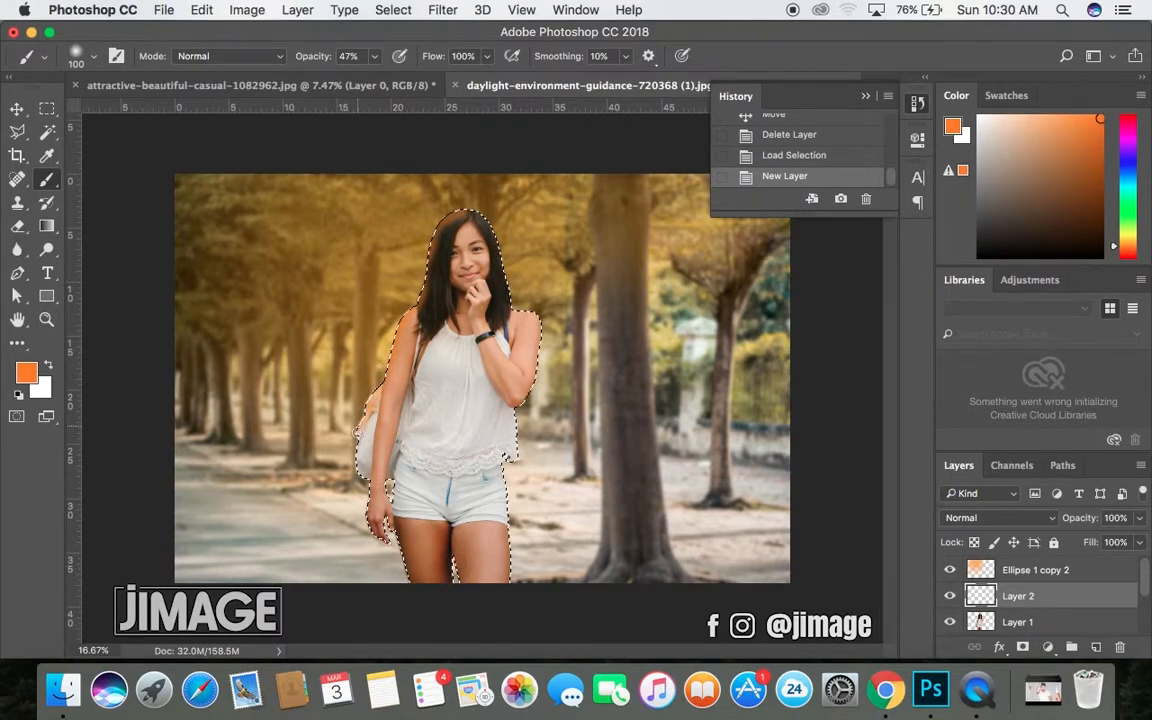
# - Paint orange rim light along the backpack, left-hand edge and hair inside the selection with the Brush at 47% opacity, and collapse the history
pyautogui.moveTo(358, 436); pyautogui.dragTo(362, 420)
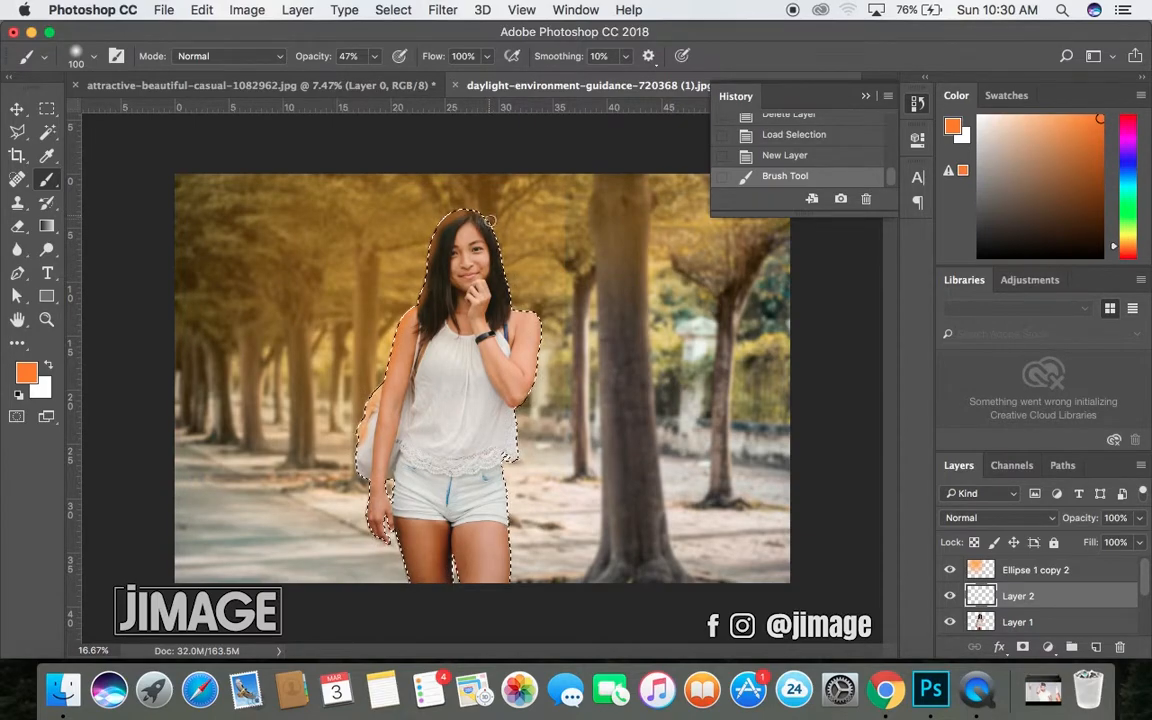
pyautogui.moveTo(483, 219); pyautogui.dragTo(452, 212)
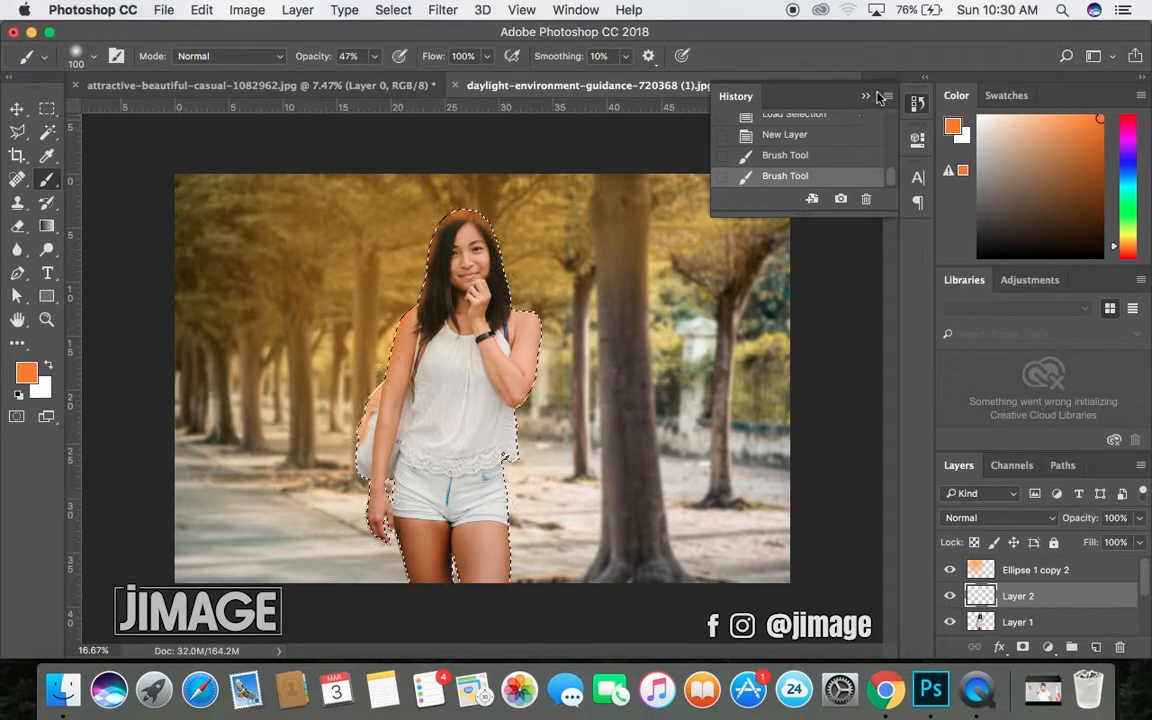
pyautogui.click(866, 96)
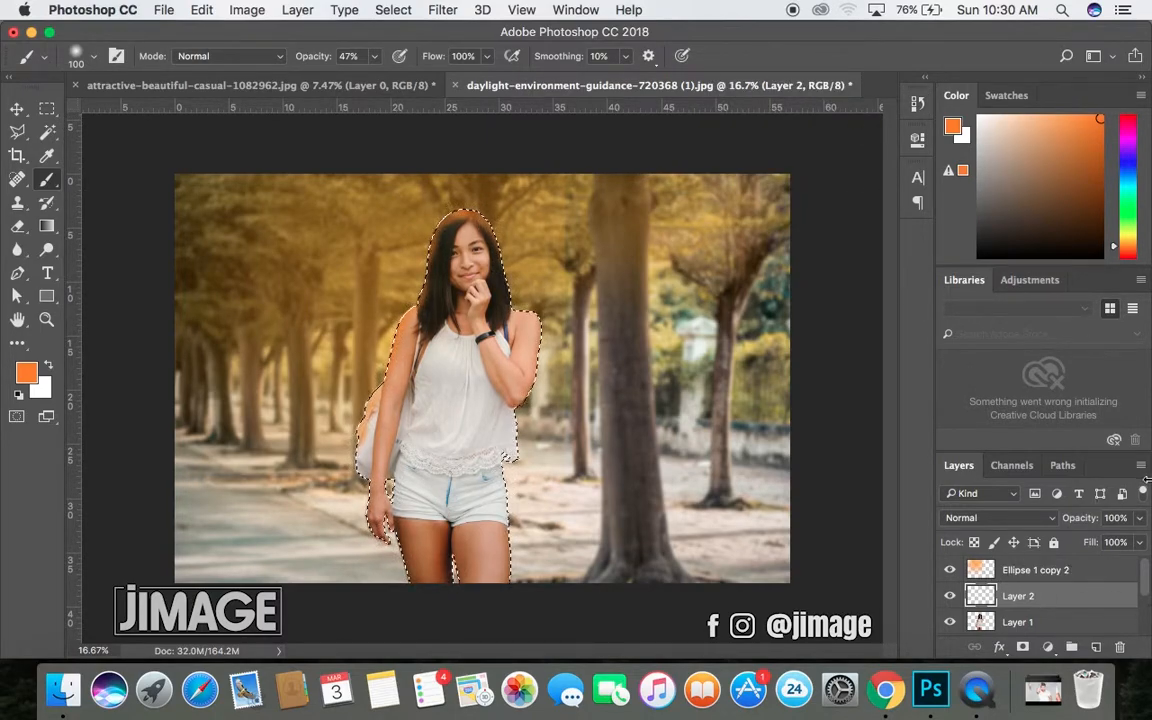
# - Set the rim-light layer's opacity to 20%, clear the selection, and compare the photo with and without that layer
pyautogui.click(1140, 519)
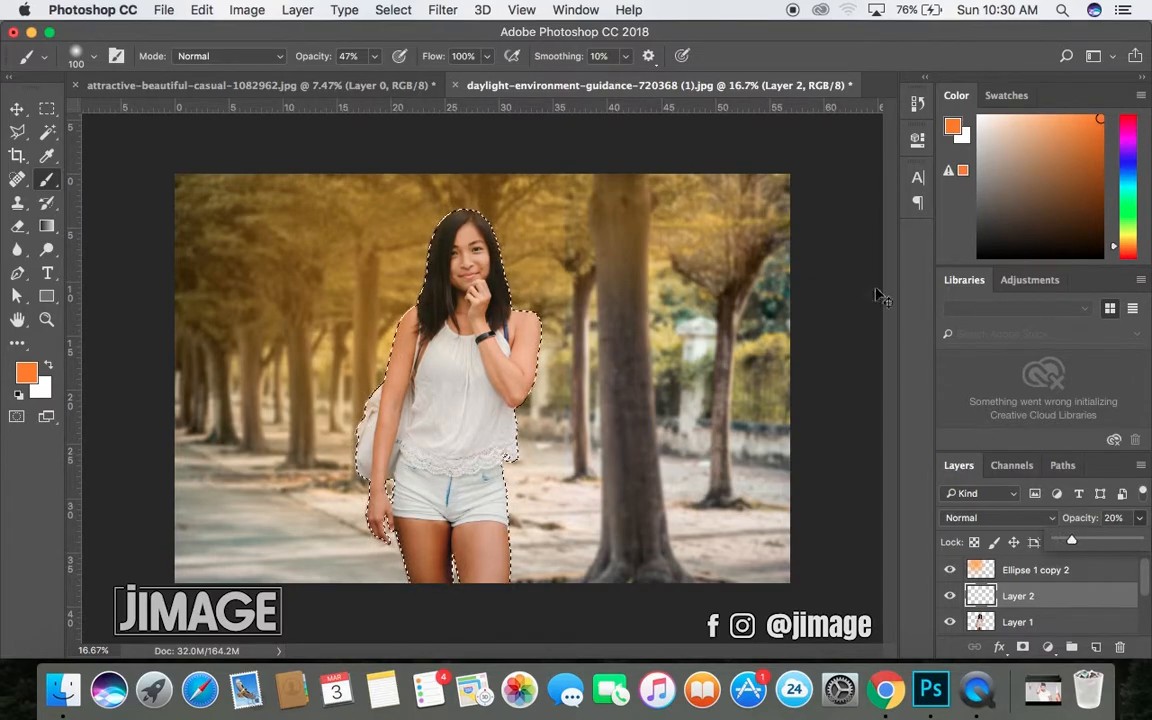
pyautogui.press('super+d')
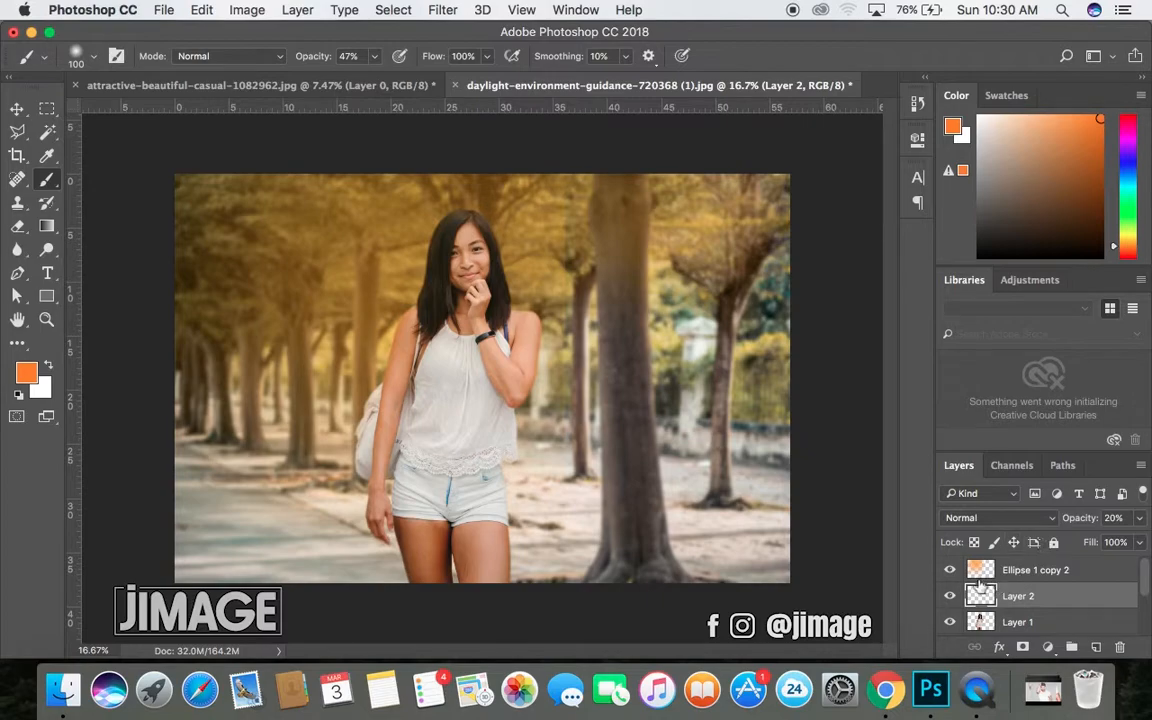
pyautogui.click(949, 597)
pyautogui.click(949, 597)
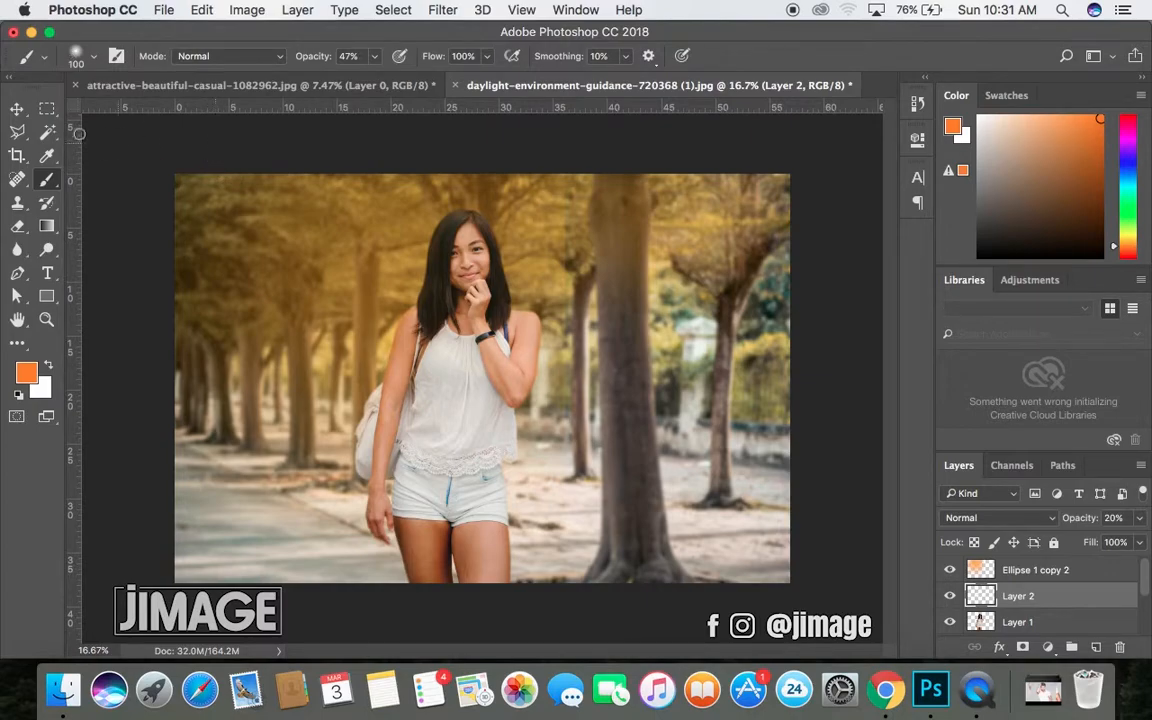
# - Make the woman's cutout on Layer 1 the active layer with the Move tool
pyautogui.click(16, 108)
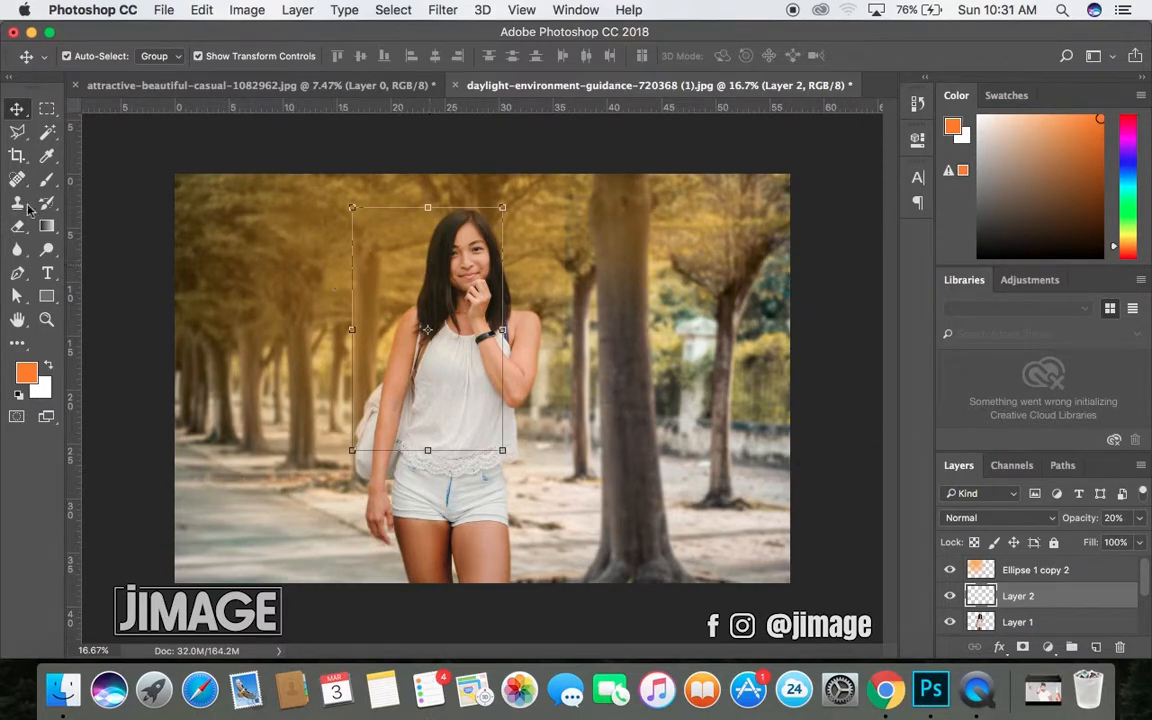
pyautogui.click(268, 217)
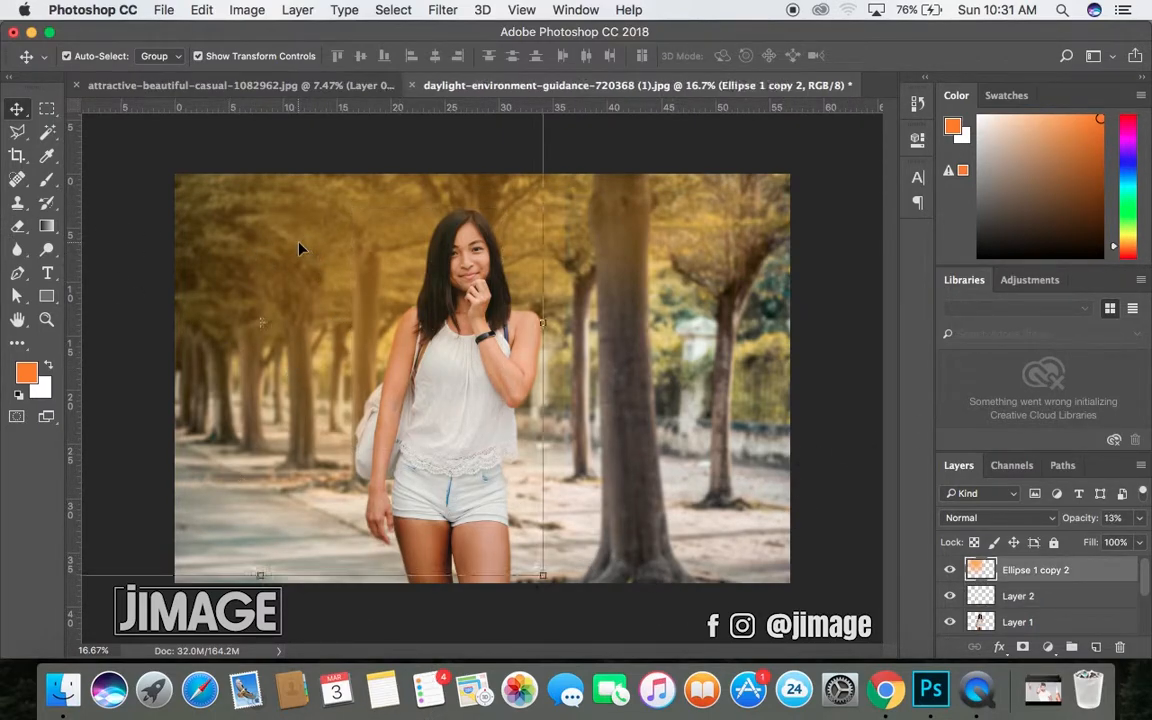
pyautogui.click(823, 411)
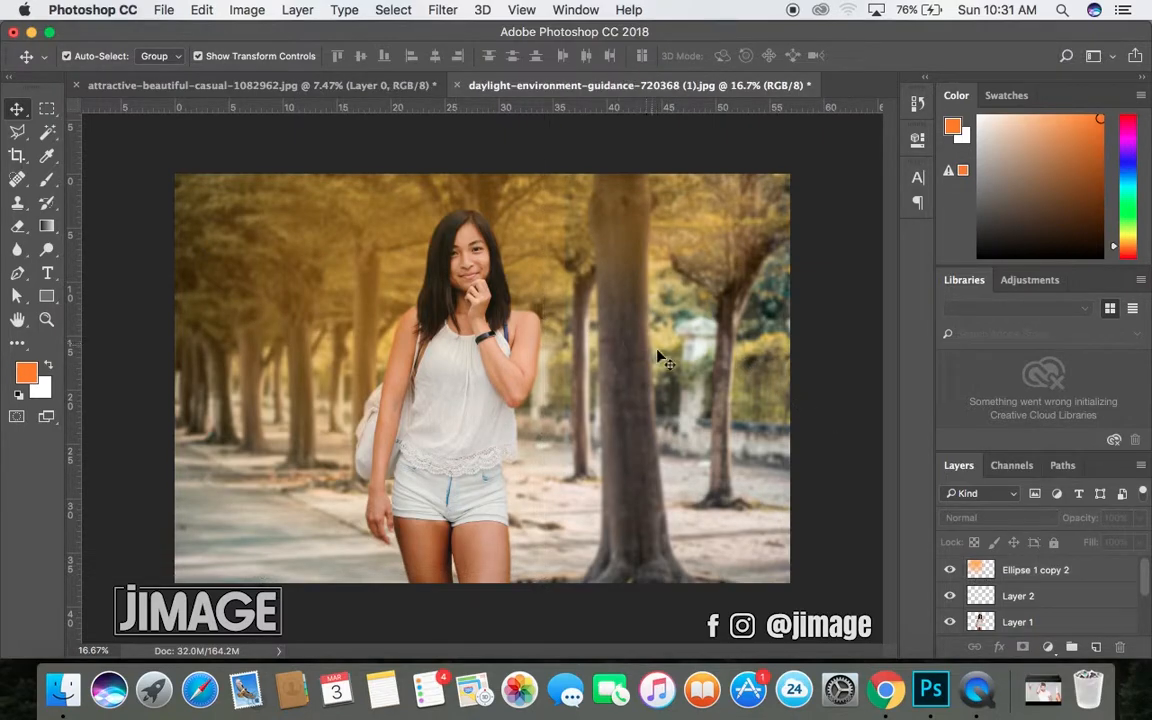
pyautogui.click(465, 435)
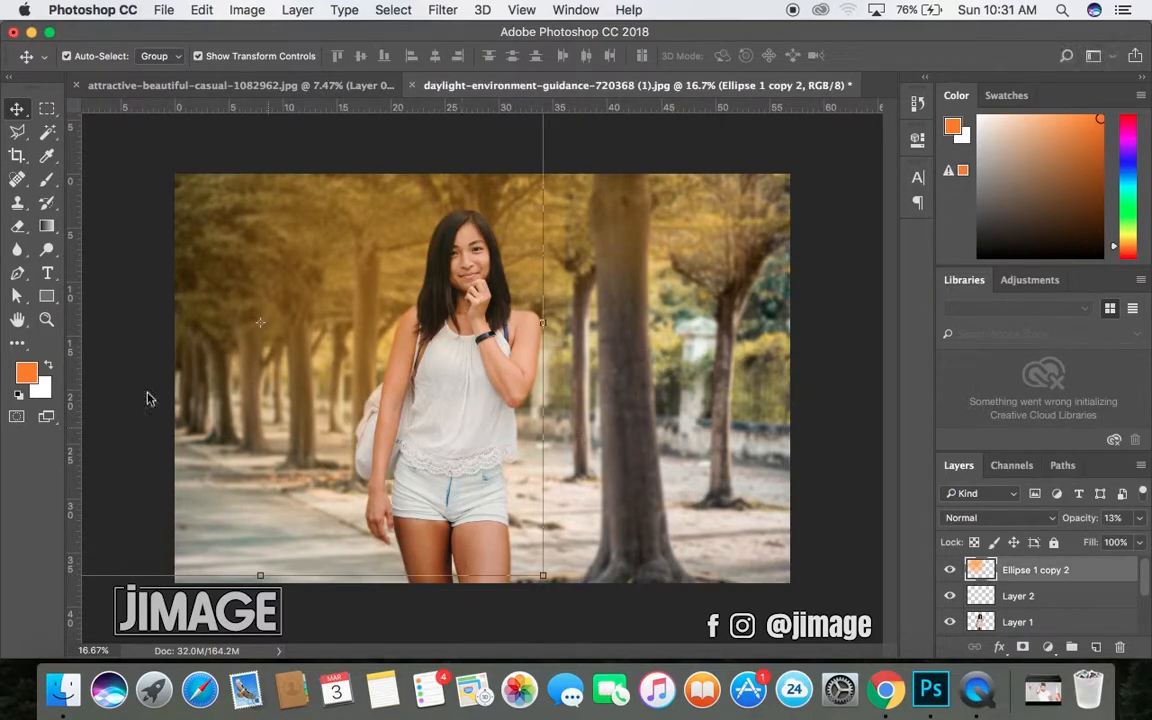
pyautogui.click(829, 441)
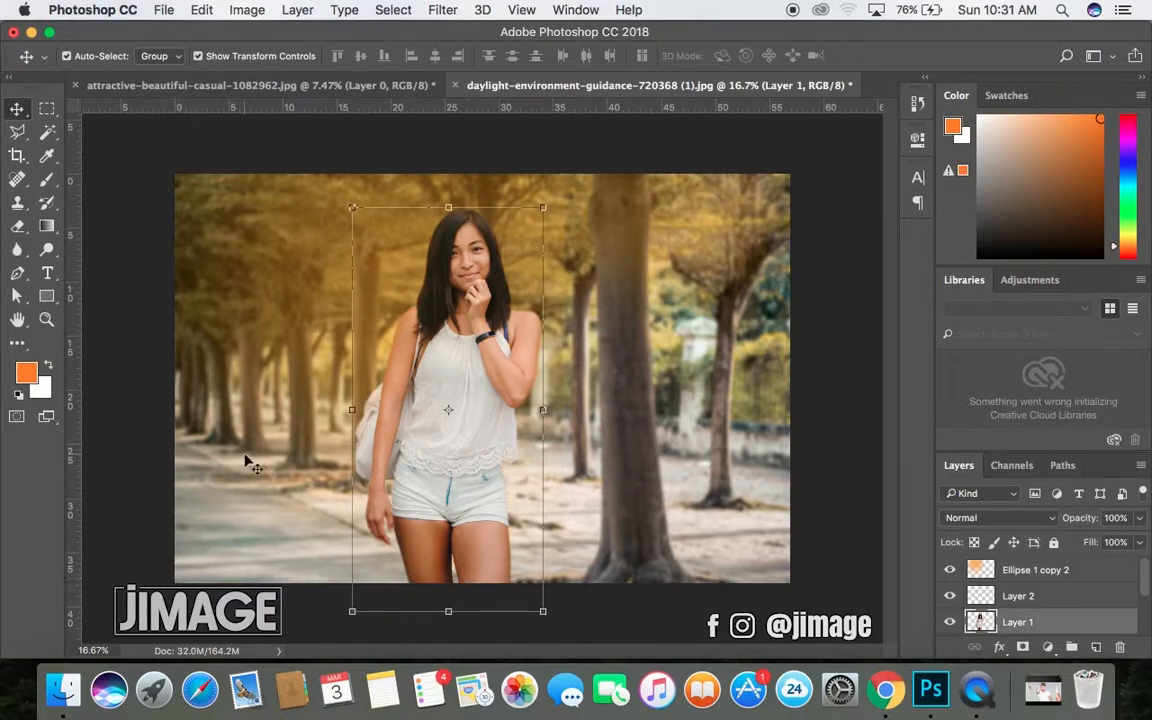
# - Brighten the woman's sunlit hand and legs on Layer 1 with the Dodge tool at 50% midtones exposure, and undo the stroke on her shirt
pyautogui.click(47, 249)
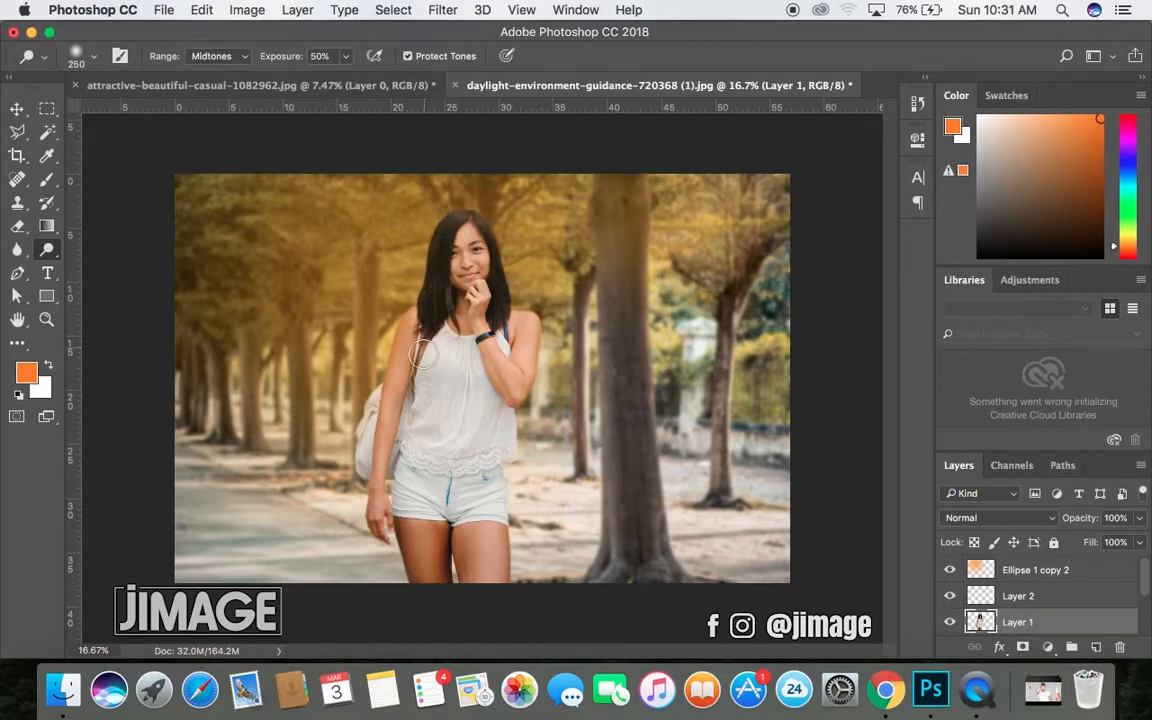
pyautogui.moveTo(424, 382)
pyautogui.mouseDown()
pyautogui.moveTo(451, 451)
pyautogui.moveTo(438, 462)
pyautogui.moveTo(469, 398)
pyautogui.moveTo(476, 412)
pyautogui.moveTo(454, 372)
pyautogui.moveTo(460, 429)
pyautogui.moveTo(481, 439)
pyautogui.moveTo(447, 471)
pyautogui.mouseUp()
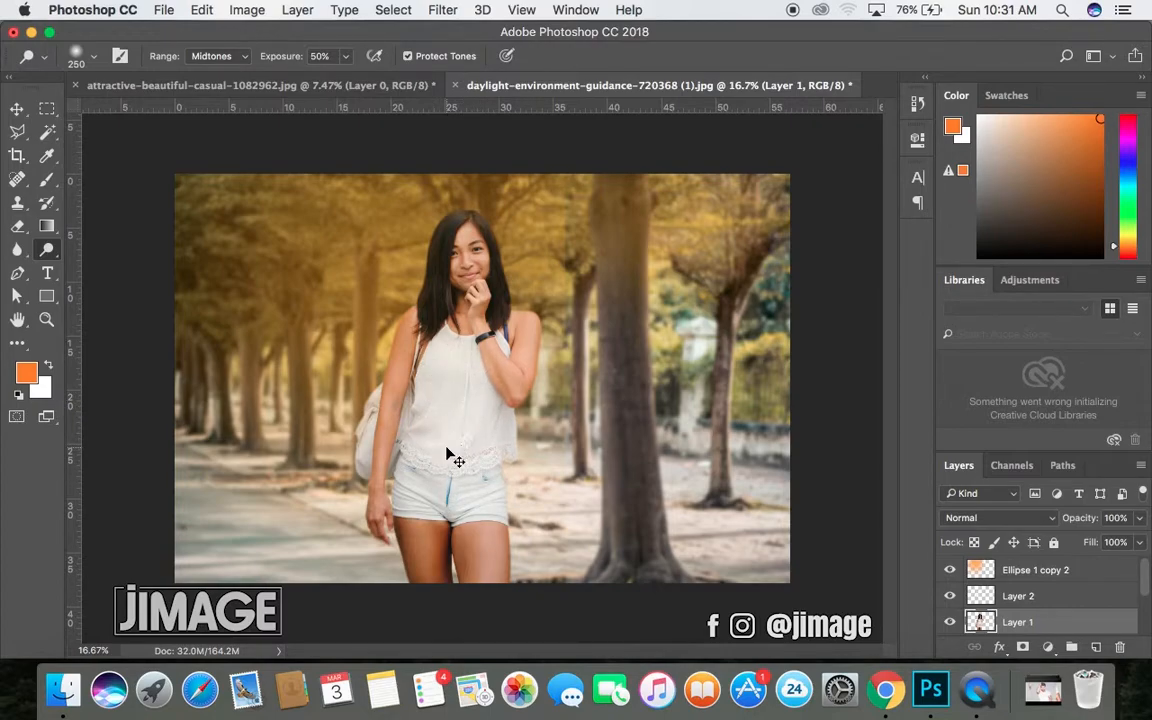
pyautogui.press('super+z')
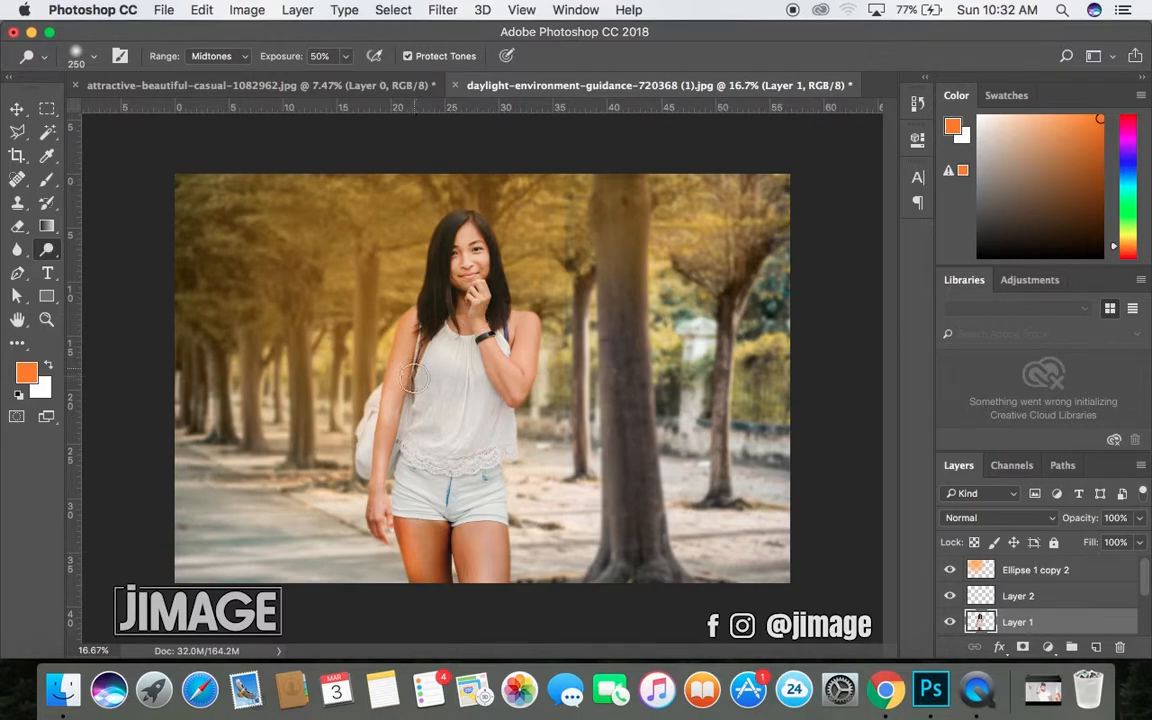
# - Darken the woman's shaded arm and side on Layer 1 with the Burn tool at 41% midtones exposure, and undo the last stroke
pyautogui.click(47, 250)
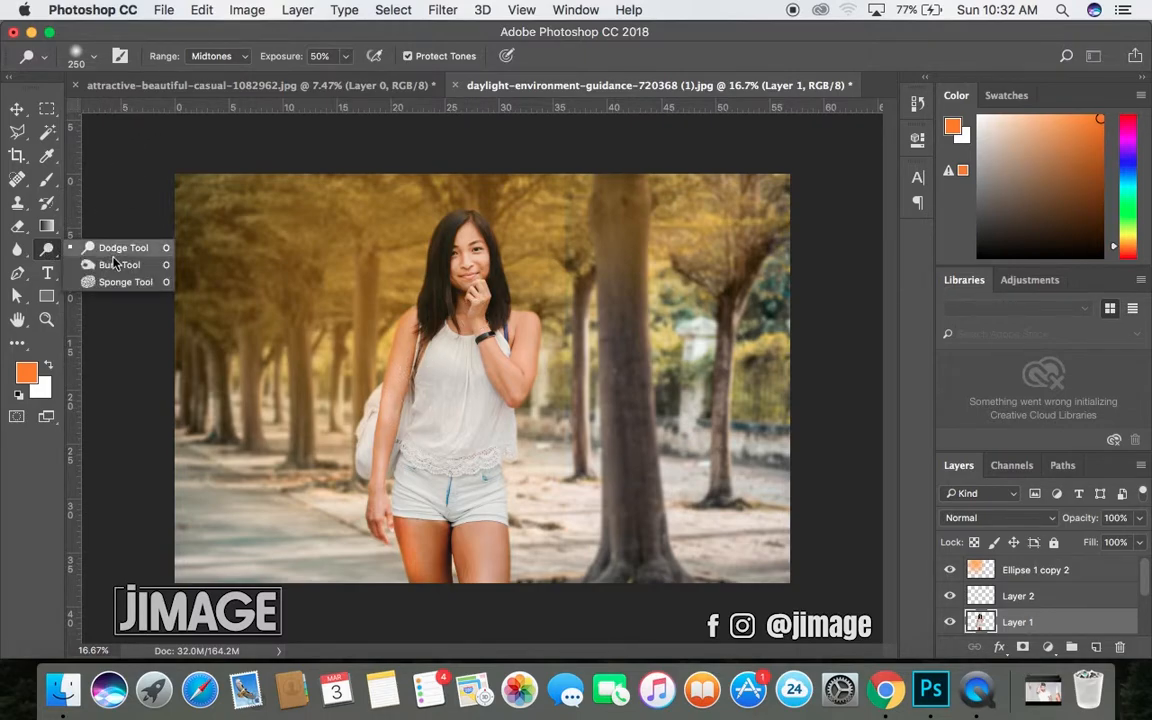
pyautogui.click(114, 263)
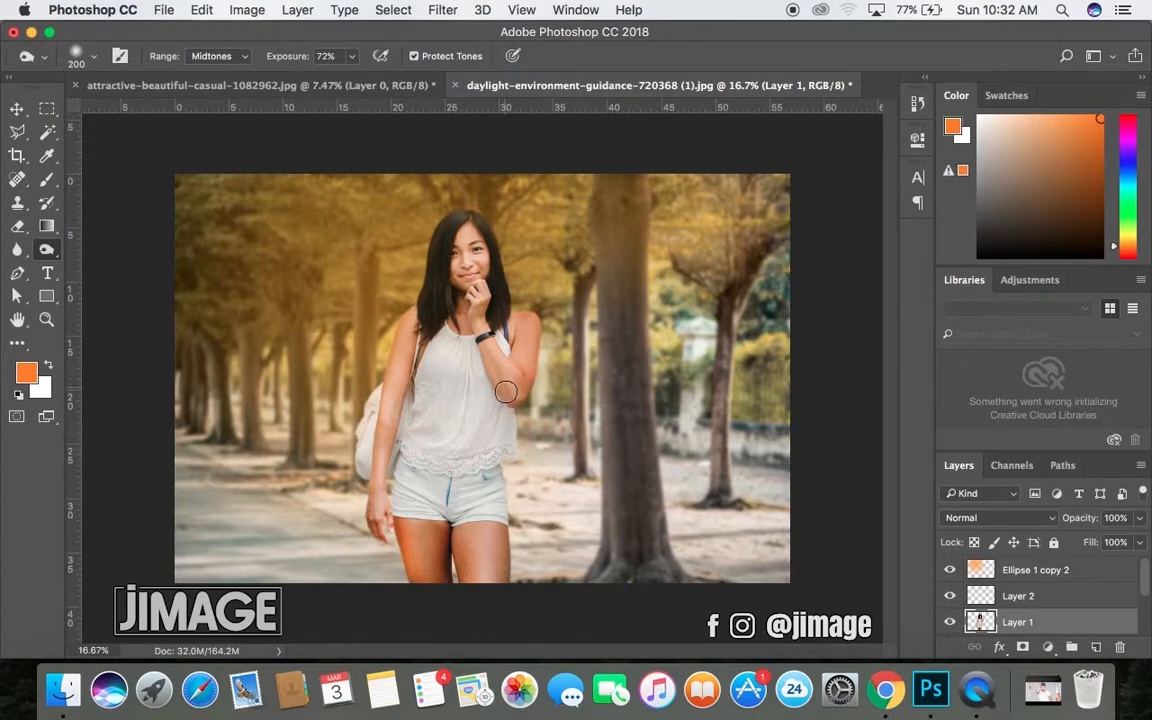
pyautogui.click(352, 57)
pyautogui.moveTo(327, 80); pyautogui.dragTo(326, 79)
pyautogui.click(513, 376)
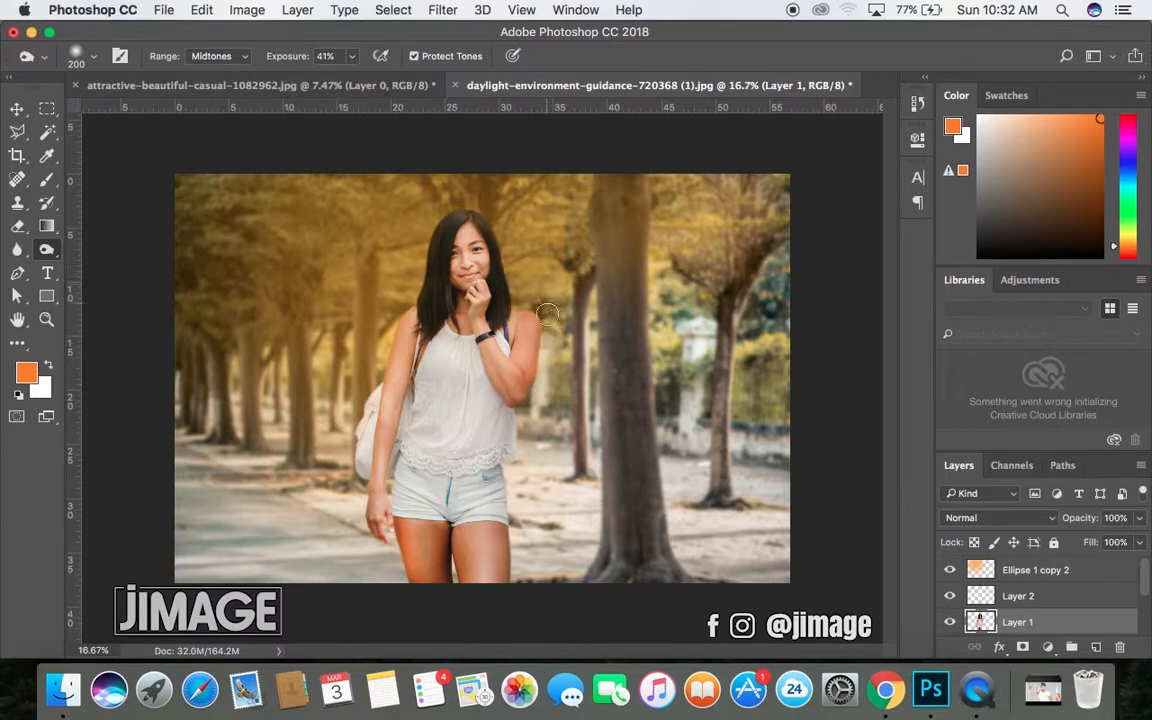
pyautogui.moveTo(502, 414)
pyautogui.mouseDown()
pyautogui.moveTo(489, 518)
pyautogui.moveTo(521, 590)
pyautogui.mouseUp()
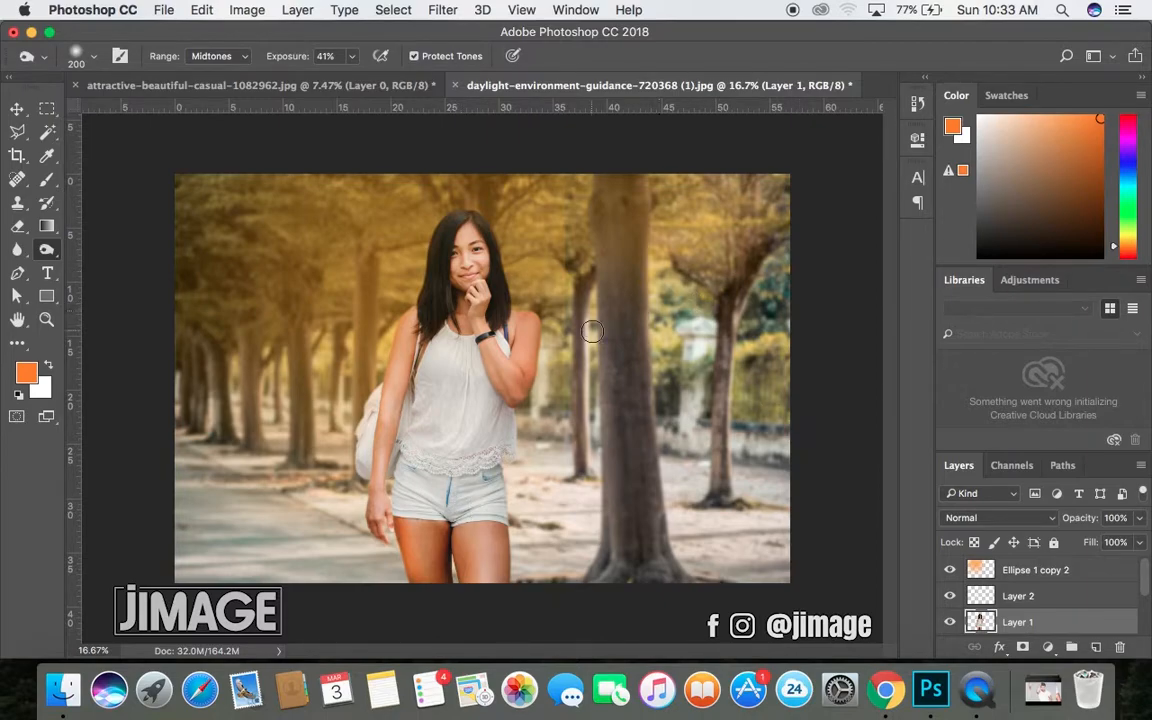
pyautogui.moveTo(522, 382); pyautogui.dragTo(533, 403)
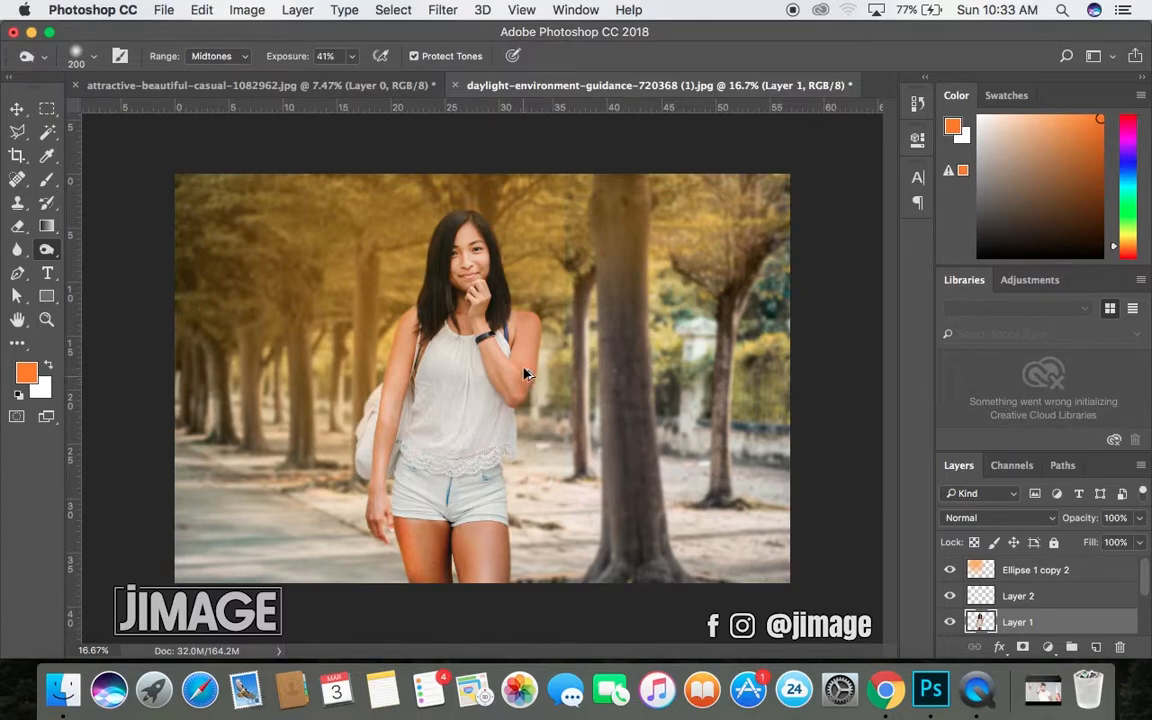
pyautogui.press('super+z')
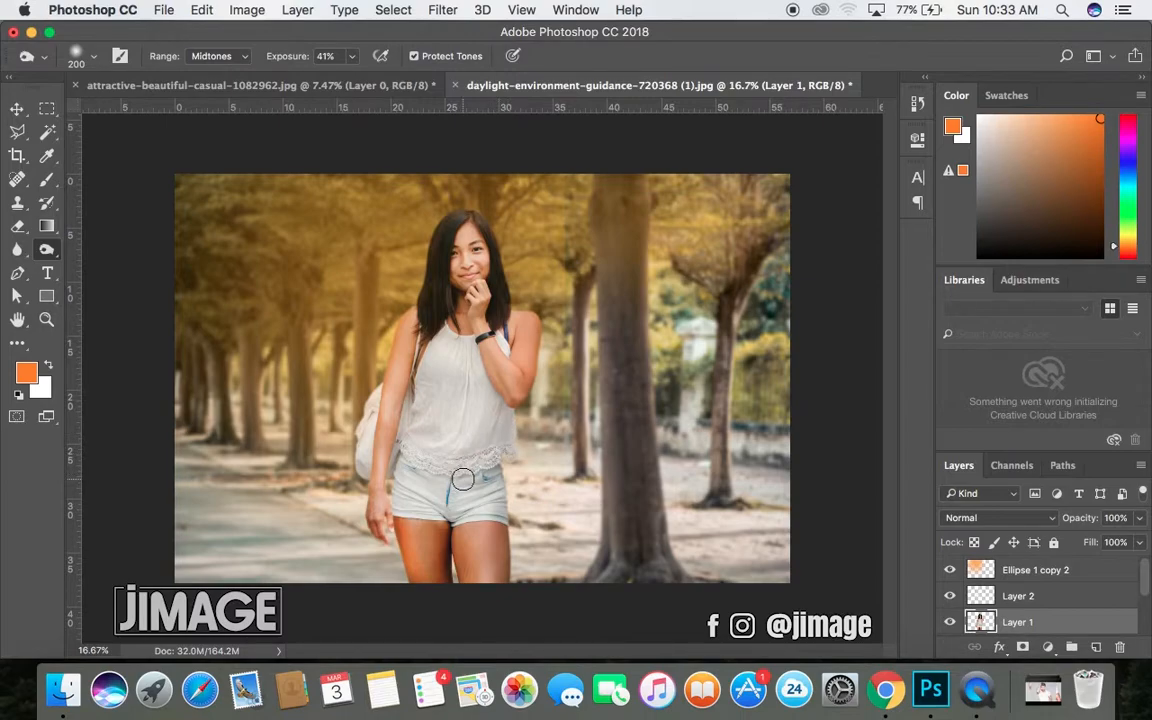
# - Darken the trees and ground on the photo's right-hand side of the Background layer with a 700 px Burn brush at 41% midtones exposure
pyautogui.click(17, 108)
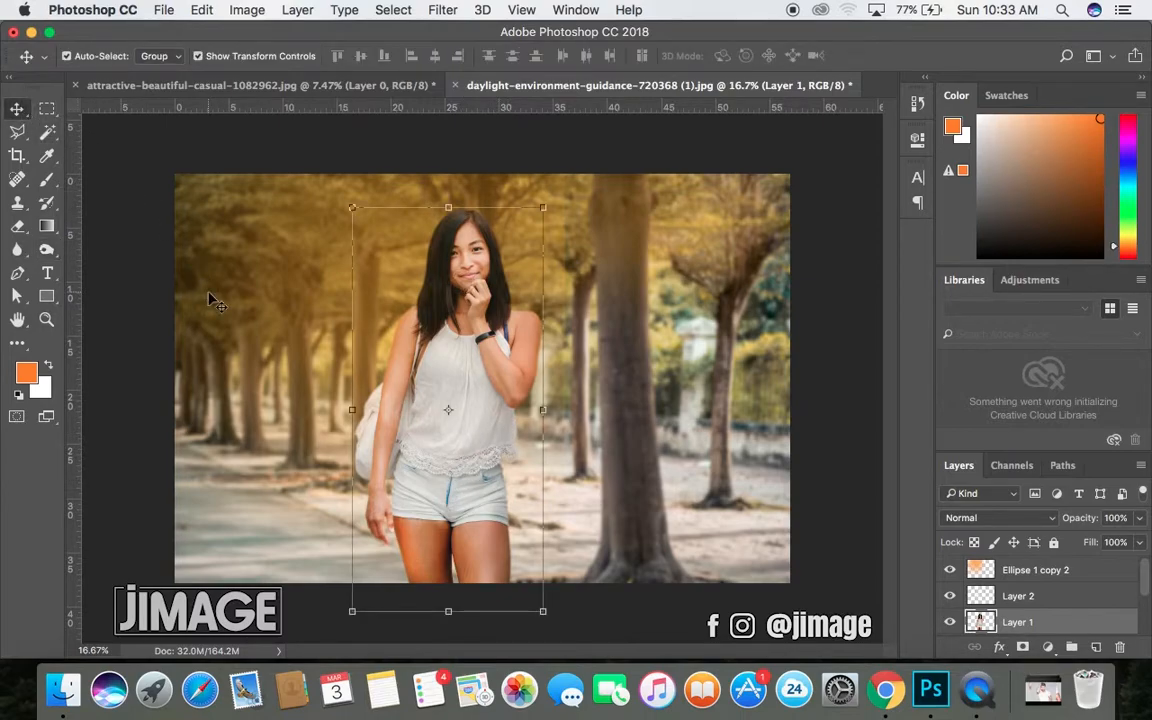
pyautogui.press('super+plus')
pyautogui.press('super+minus')
pyautogui.click(105, 176)
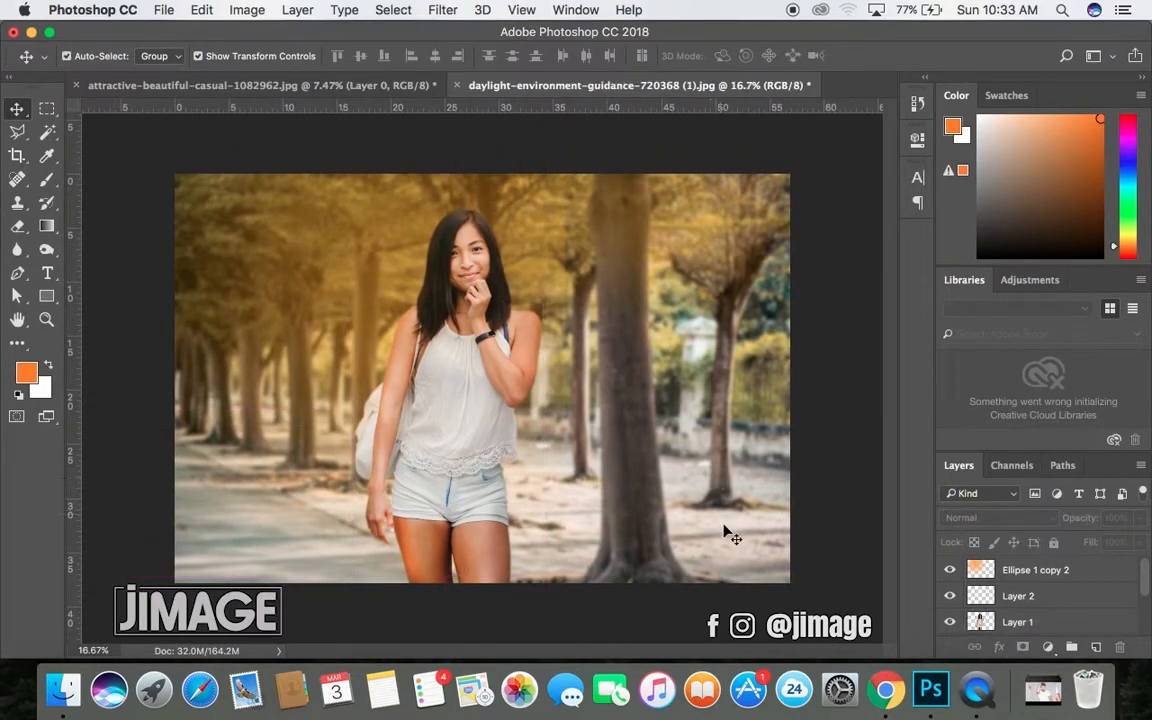
pyautogui.scroll(-3, 1094, 611)
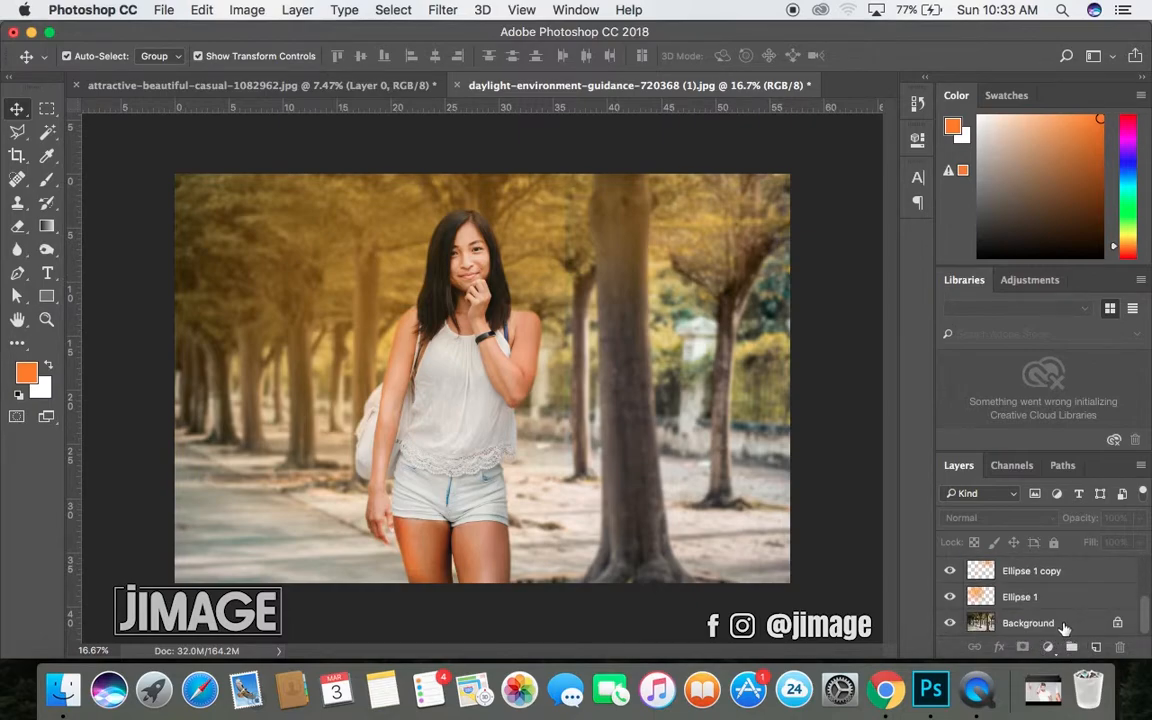
pyautogui.click(1064, 626)
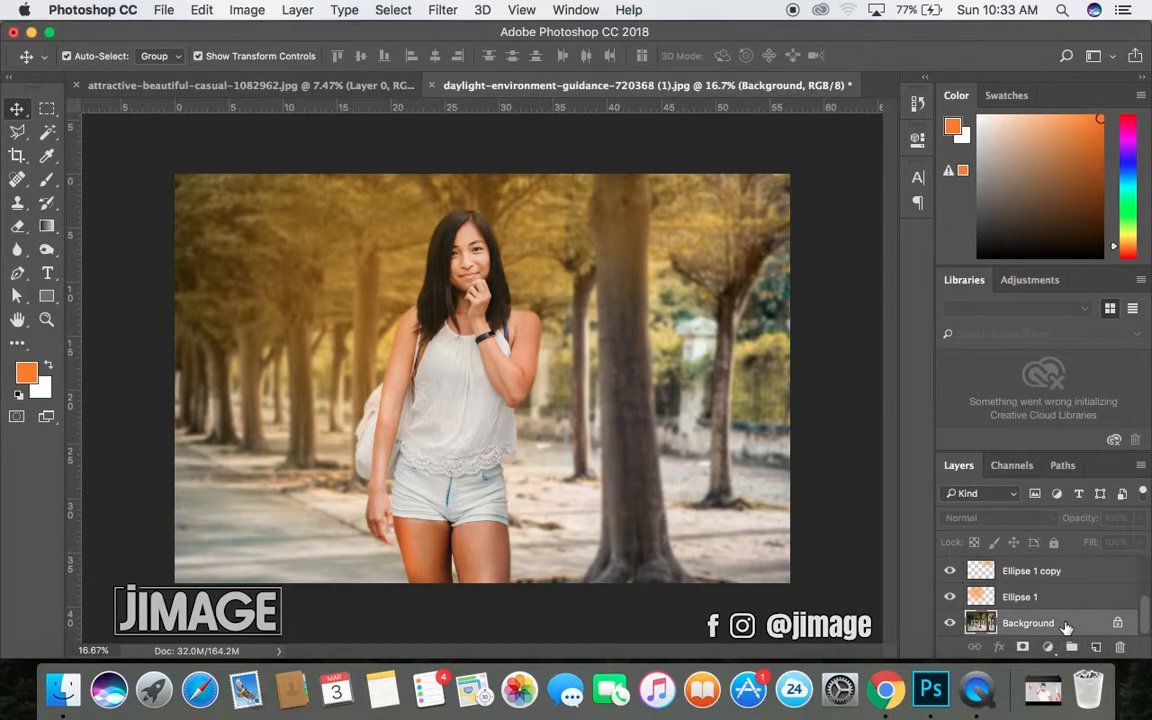
pyautogui.click(44, 256)
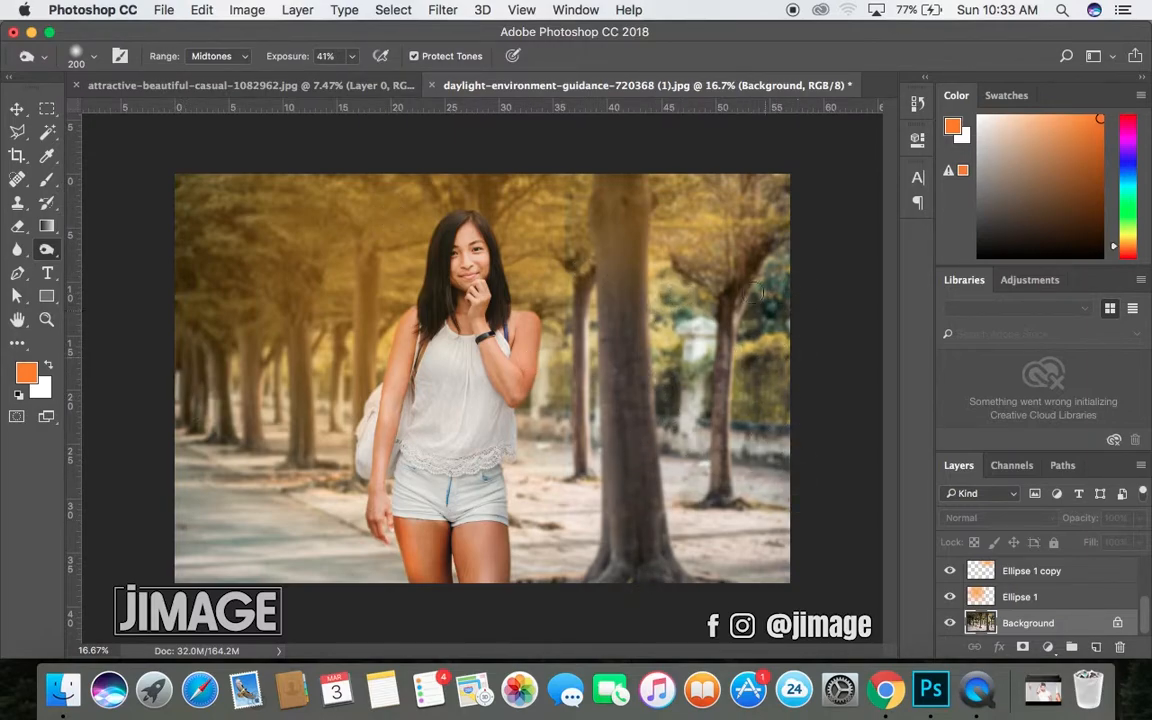
pyautogui.press(']')
pyautogui.press(']')
pyautogui.press(']')
pyautogui.press(']')
pyautogui.press(']')
pyautogui.press(']')
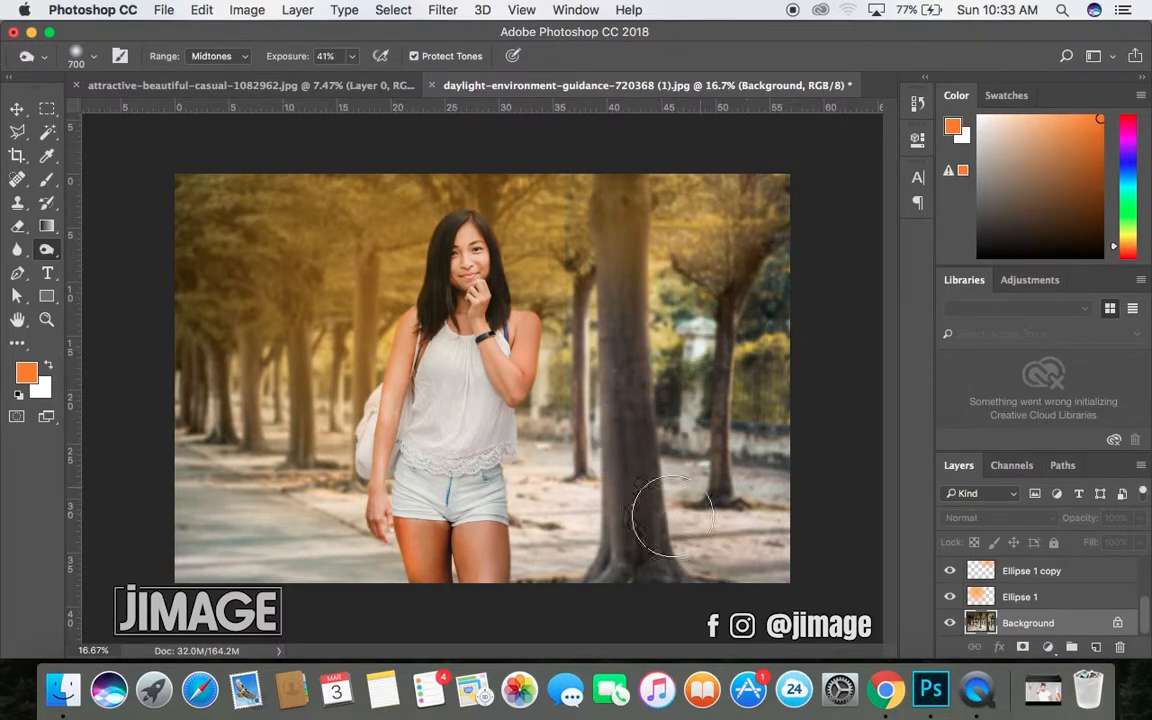
# - Brighten the sunlit left-hand trees and path on the Background layer with a 700 px Dodge brush at 50% midtones exposure, and deselect the layer
pyautogui.click(46, 247)
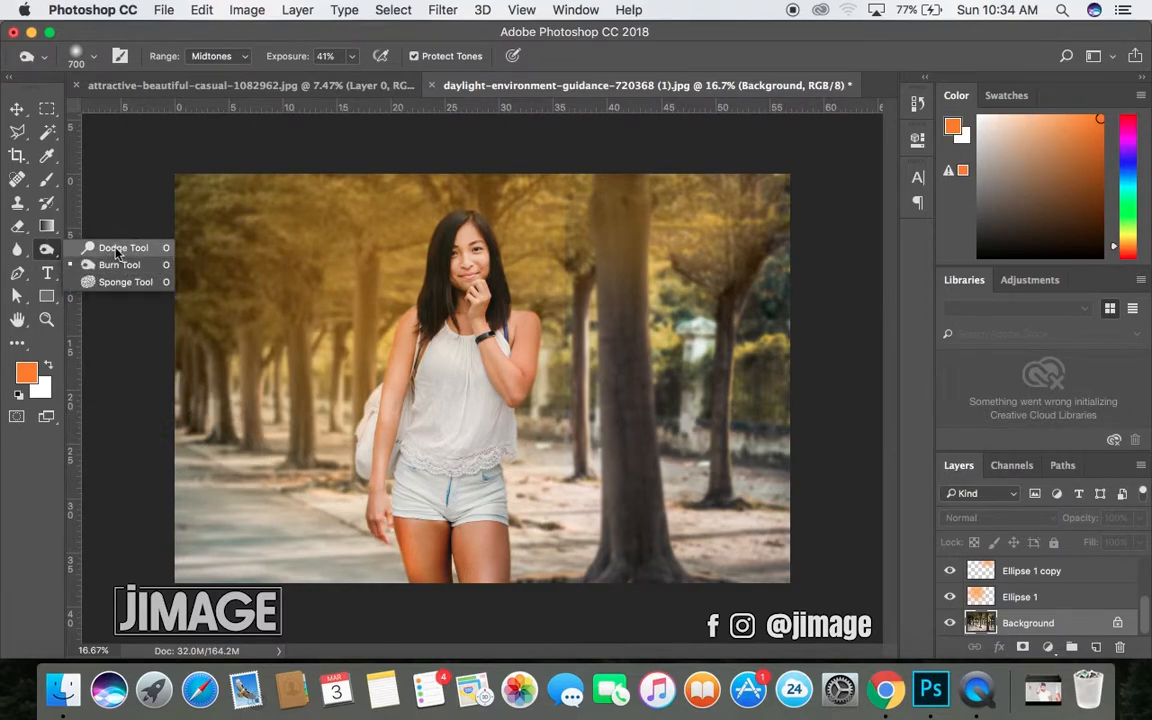
pyautogui.click(90, 224)
pyautogui.press(']')
pyautogui.press(']')
pyautogui.press(']')
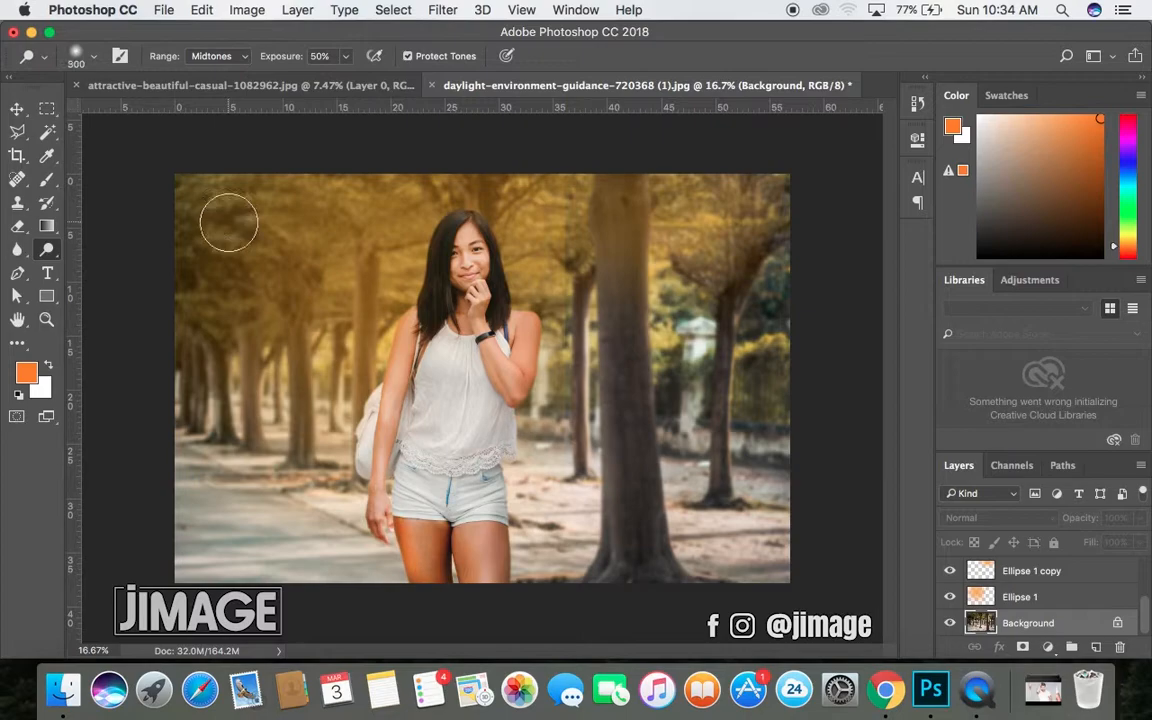
pyautogui.press(']')
pyautogui.press(']')
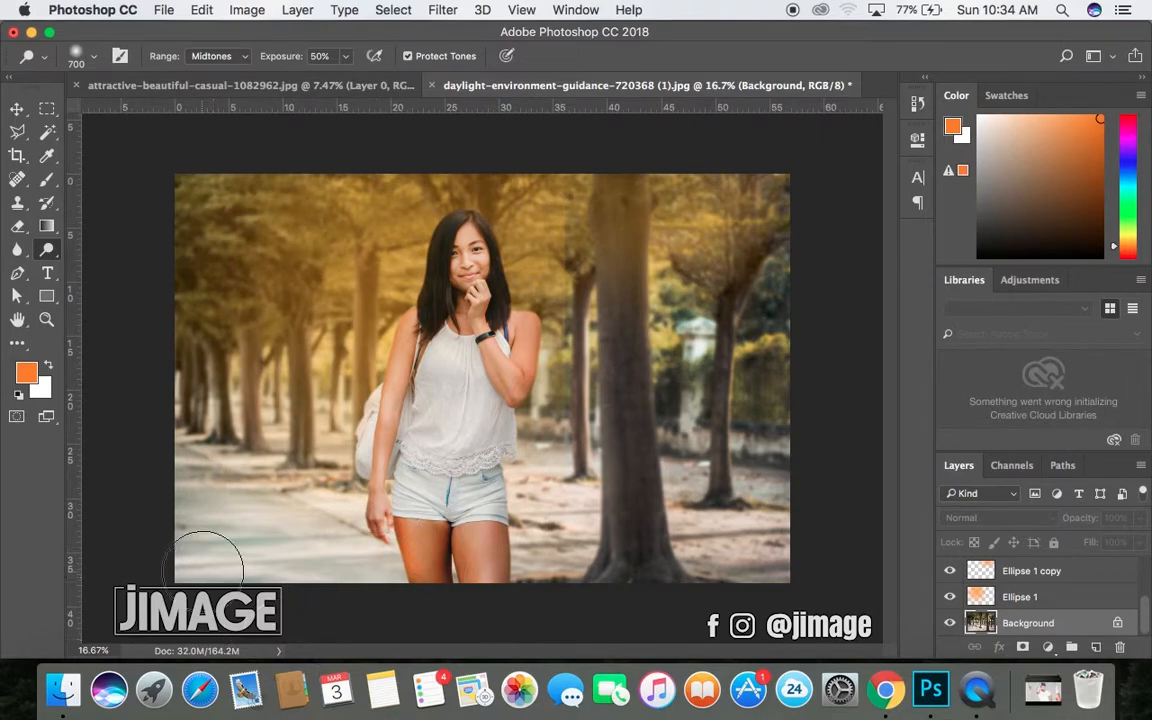
pyautogui.click(17, 108)
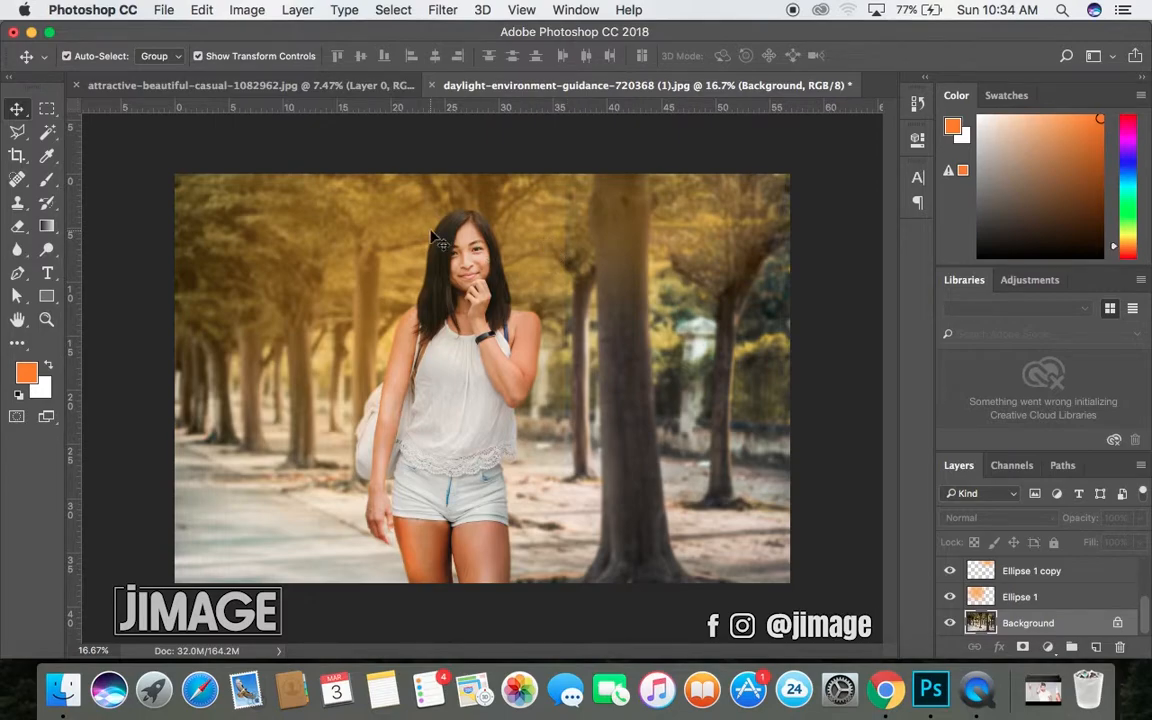
pyautogui.click(147, 170)
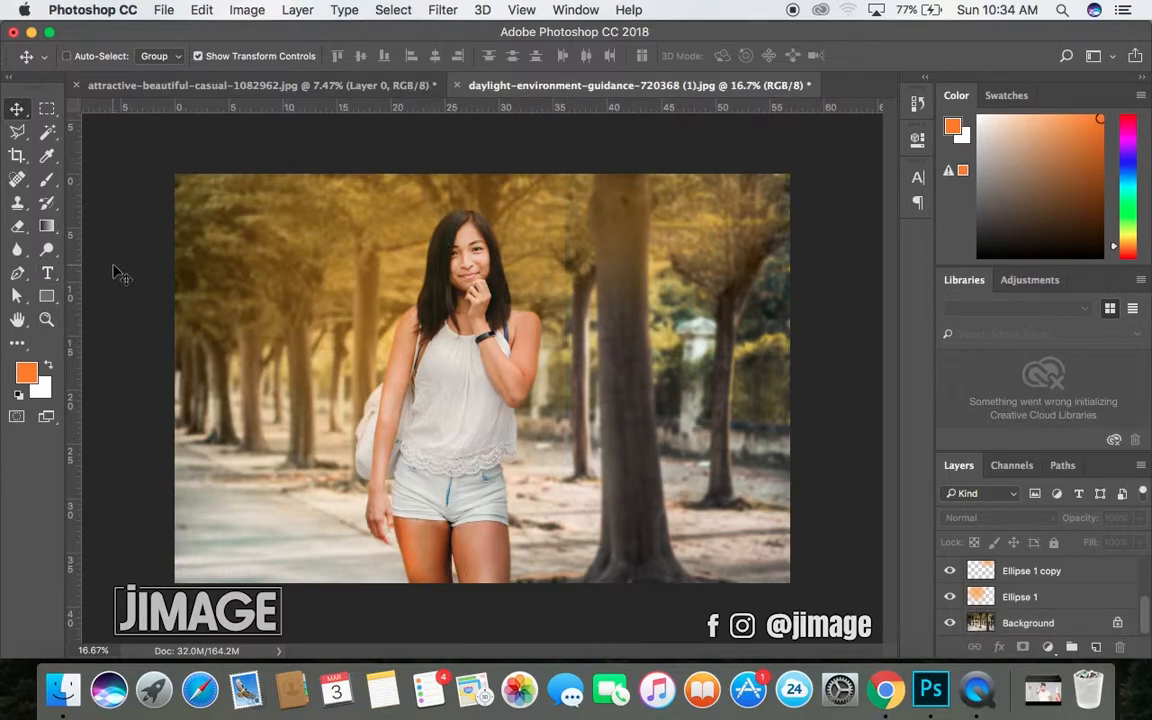
# - Save the layered composite in Documents as a Photoshop file named "Pretty girl tree Background"
pyautogui.press('super+s')
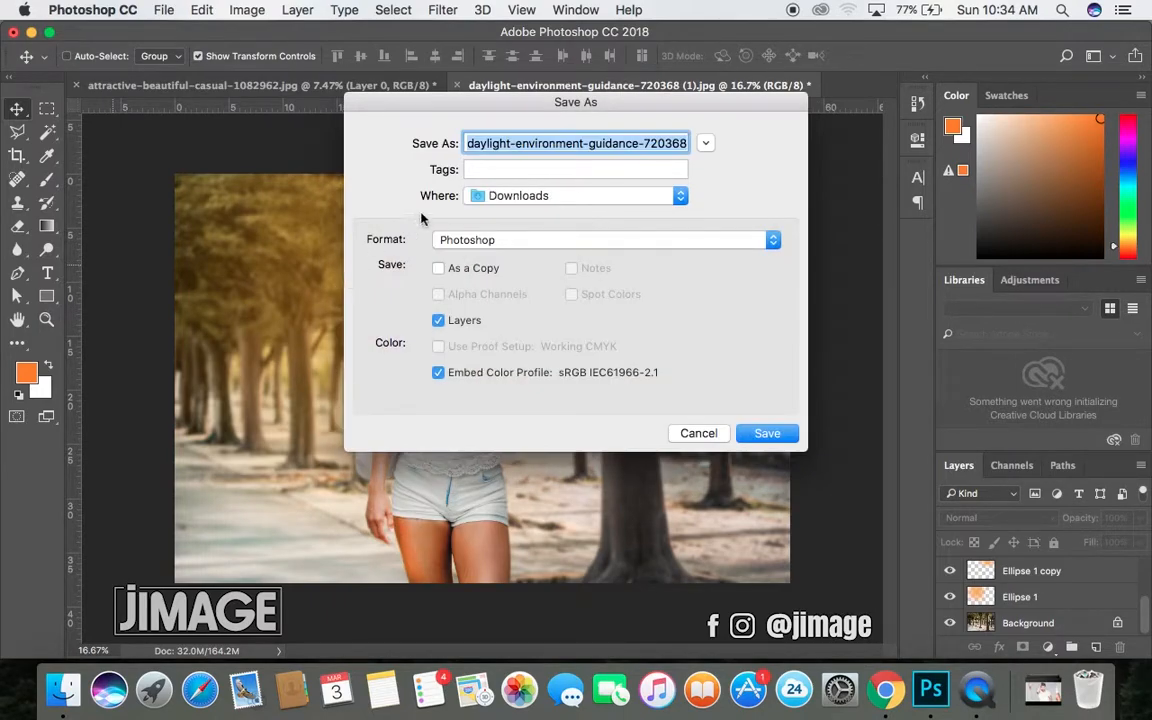
pyautogui.click(527, 198)
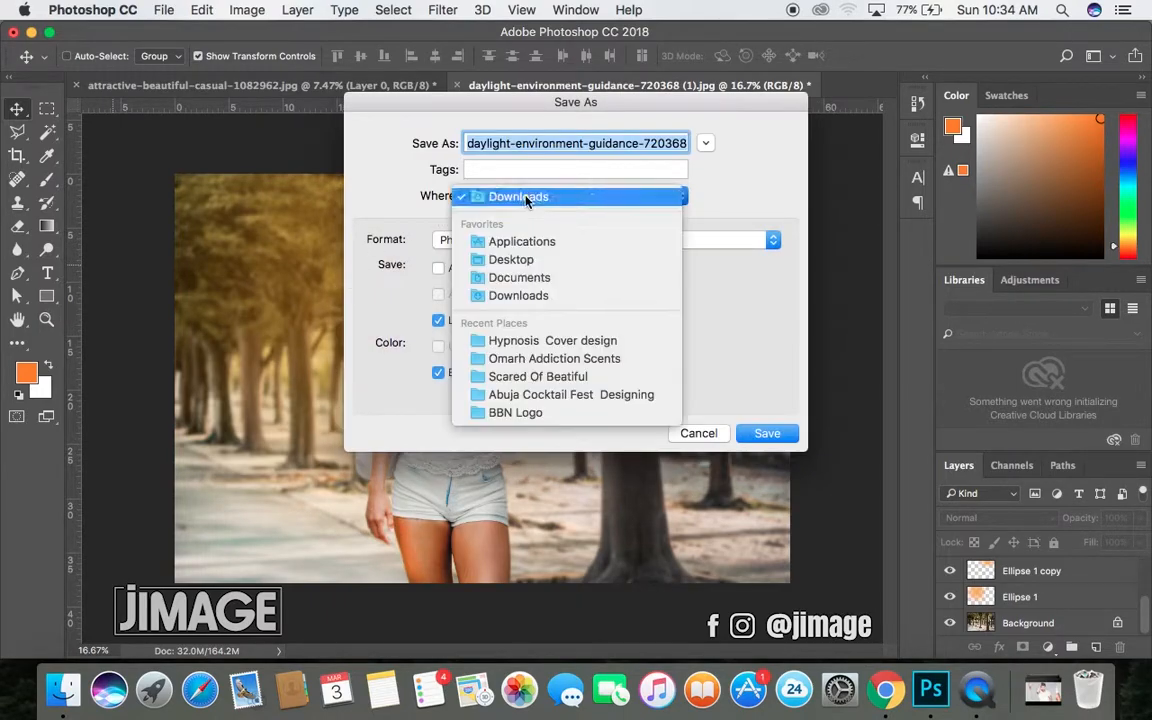
pyautogui.click(514, 275)
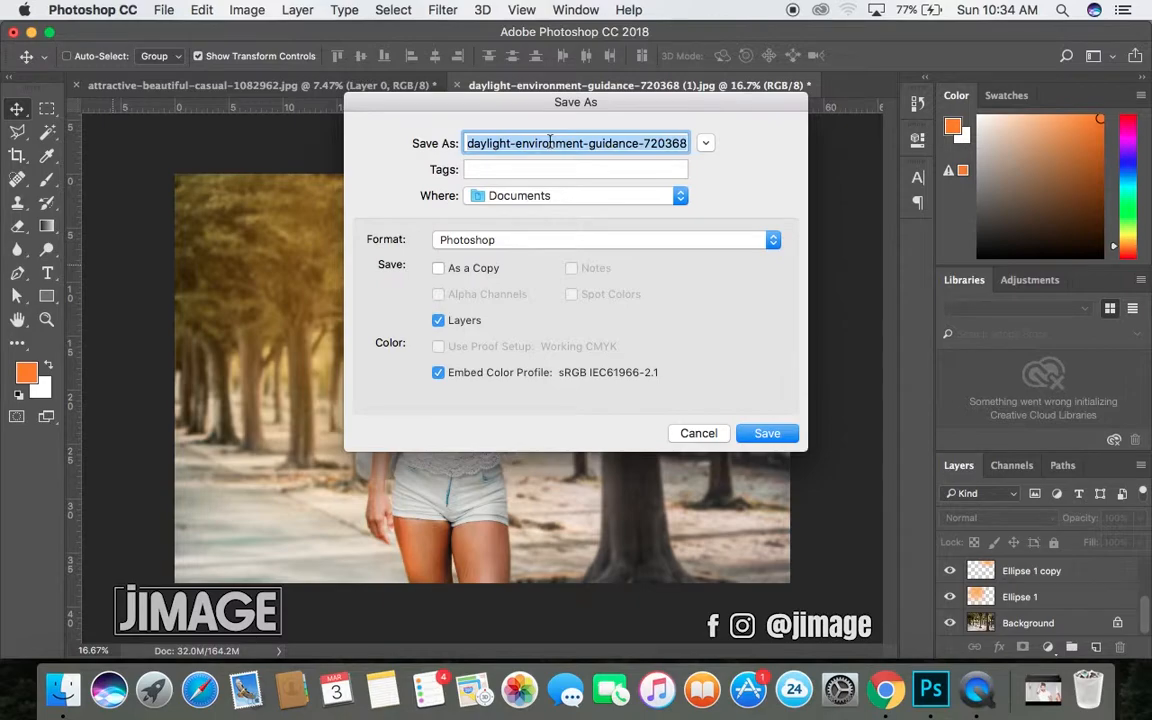
pyautogui.write('F')
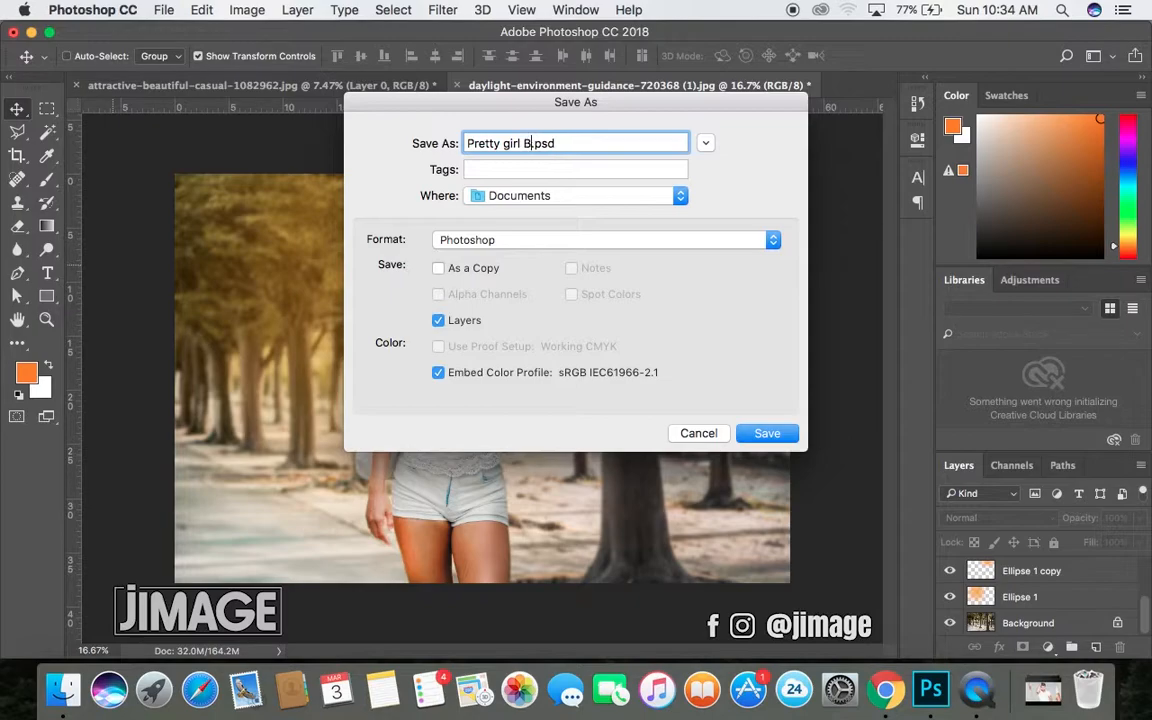
pyautogui.write('ree Background')
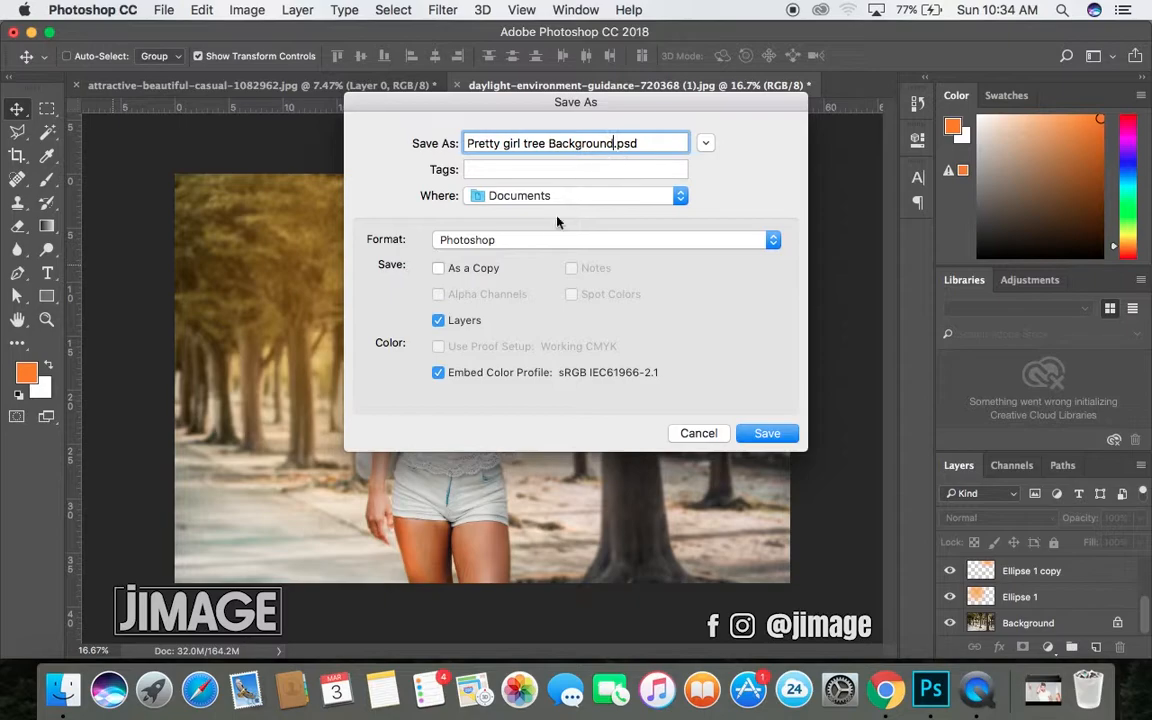
pyautogui.click(767, 435)
pyautogui.click(793, 265)
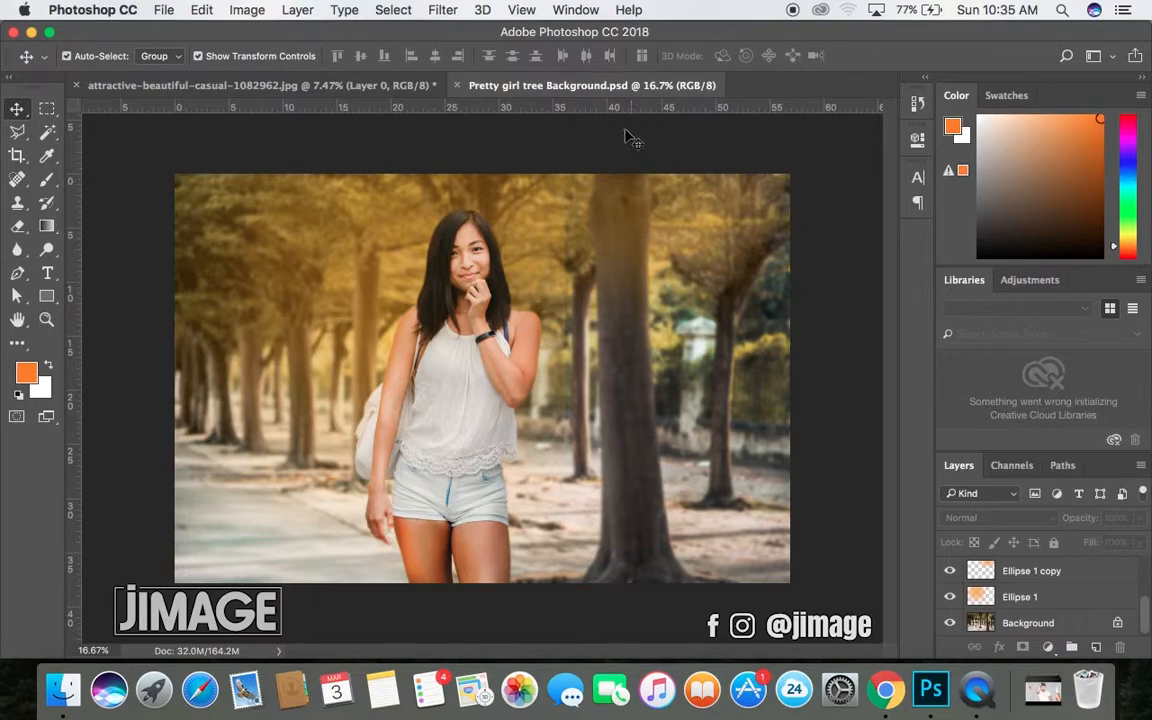
# - Save a JPEG copy named "Pretty girl tree Background copy" in Documents at maximum quality 12 with the baseline standard format
pyautogui.press('super+shift+s')
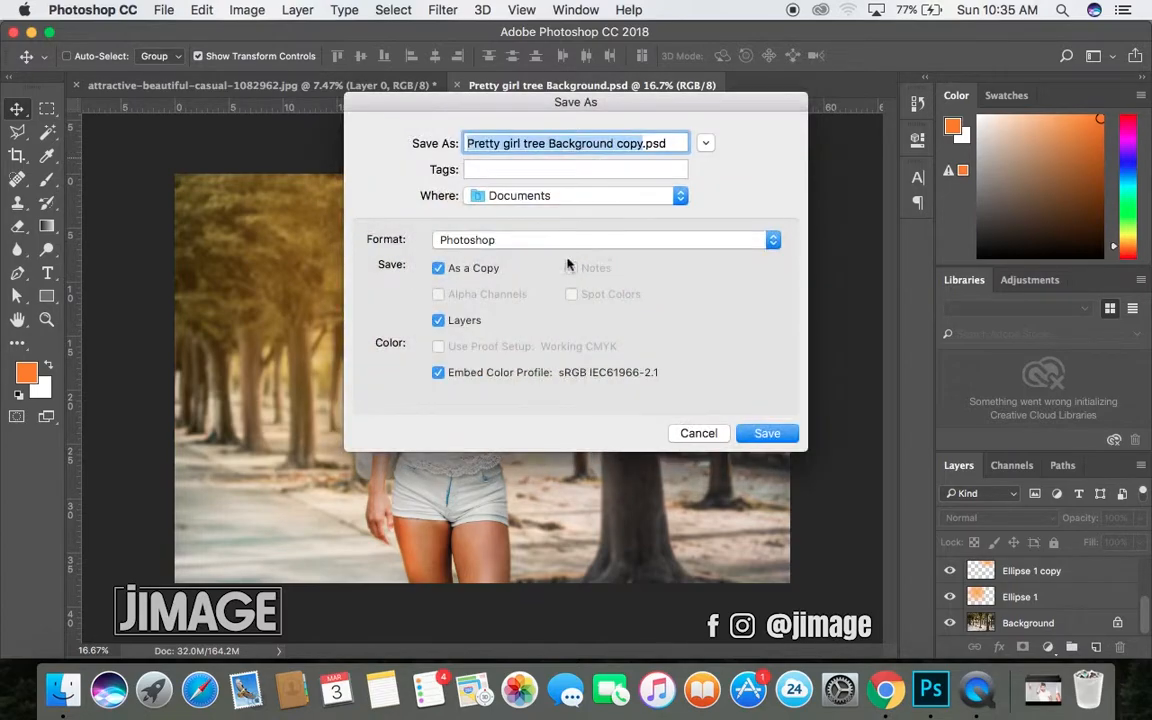
pyautogui.click(564, 247)
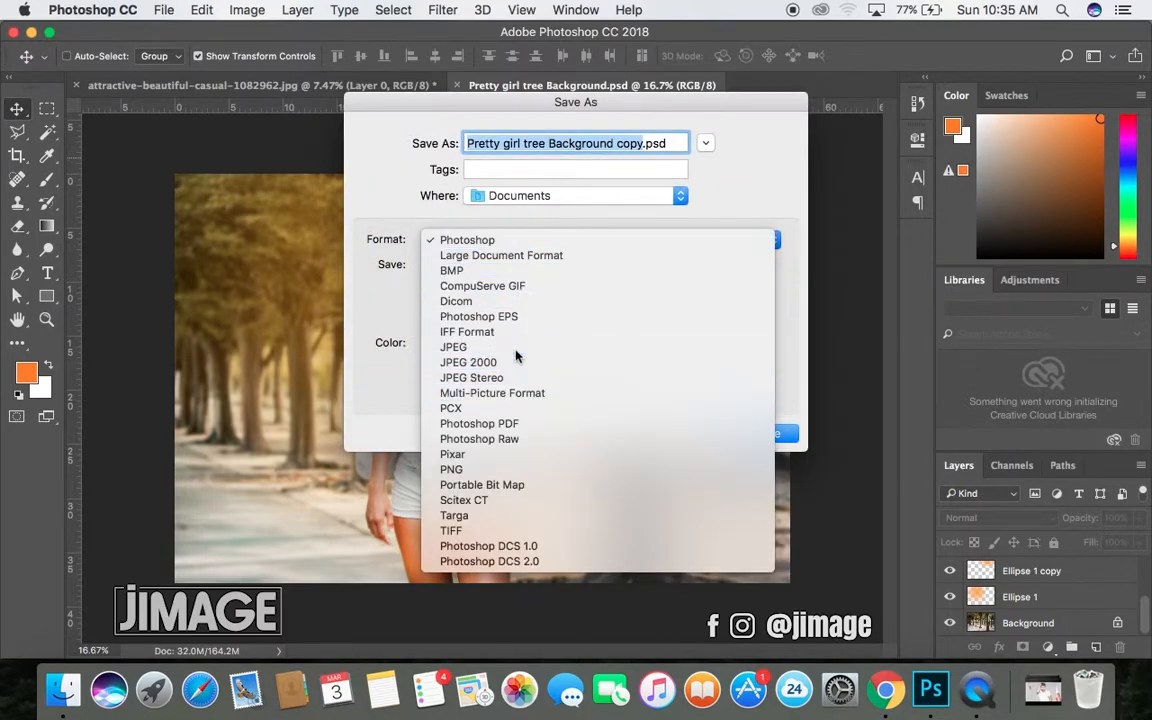
pyautogui.click(470, 341)
pyautogui.click(765, 433)
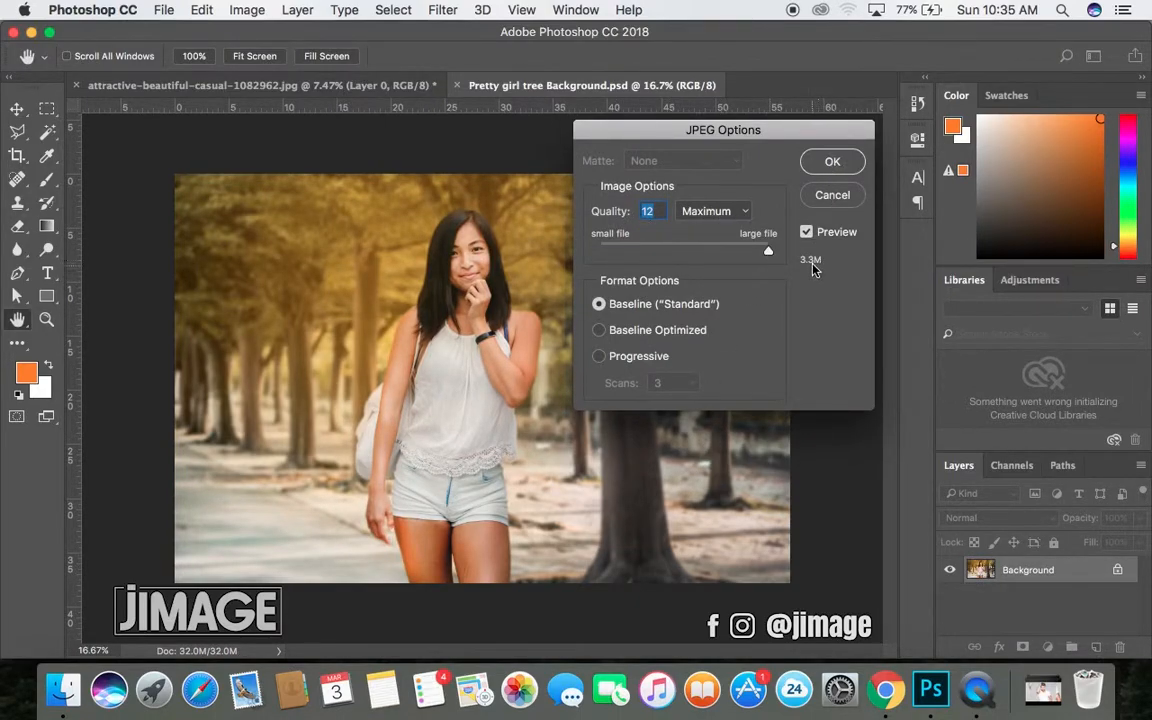
pyautogui.click(832, 162)
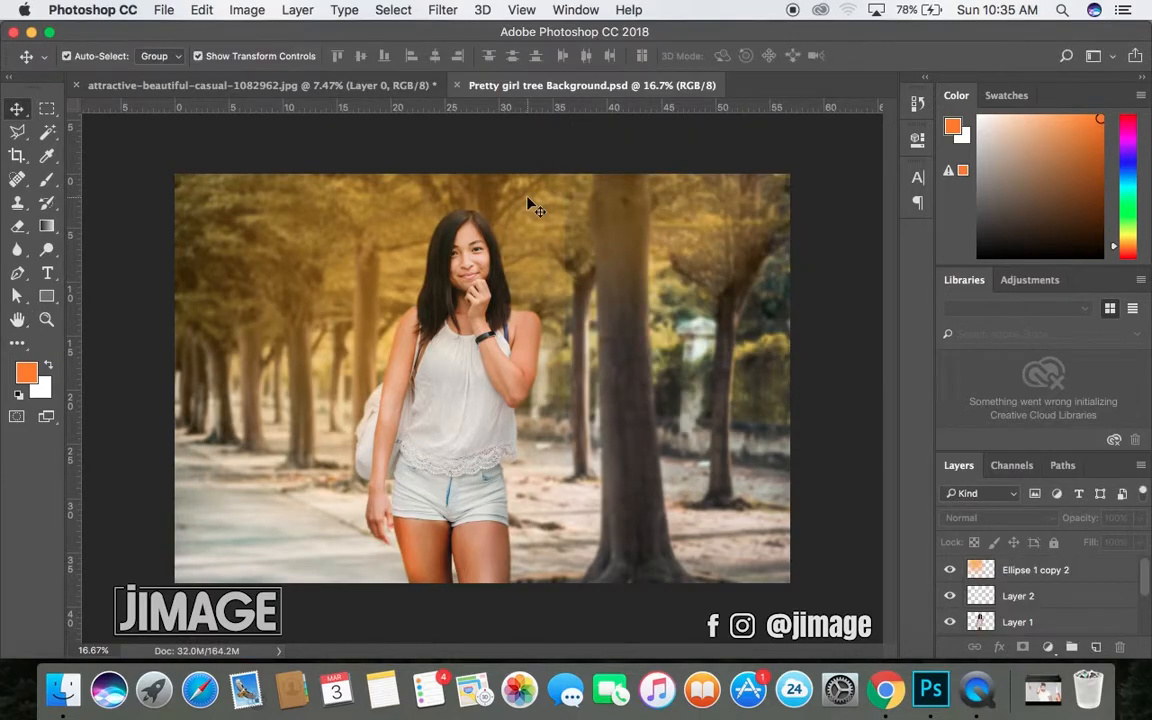
# - Switch to Finder and open "Pretty girl tree Background copy.jpg" from the Documents folder with Adobe Photoshop CC 2018
pyautogui.hotkey('ctrl', 'Up')
pyautogui.click(203, 215)
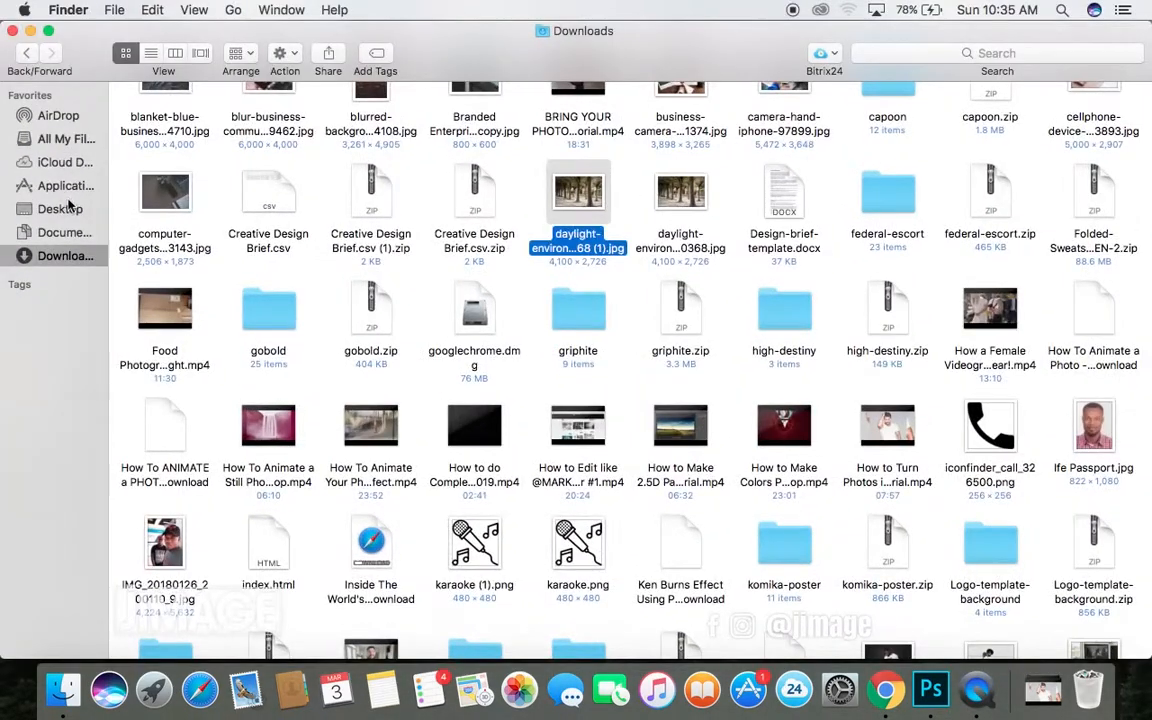
pyautogui.click(66, 232)
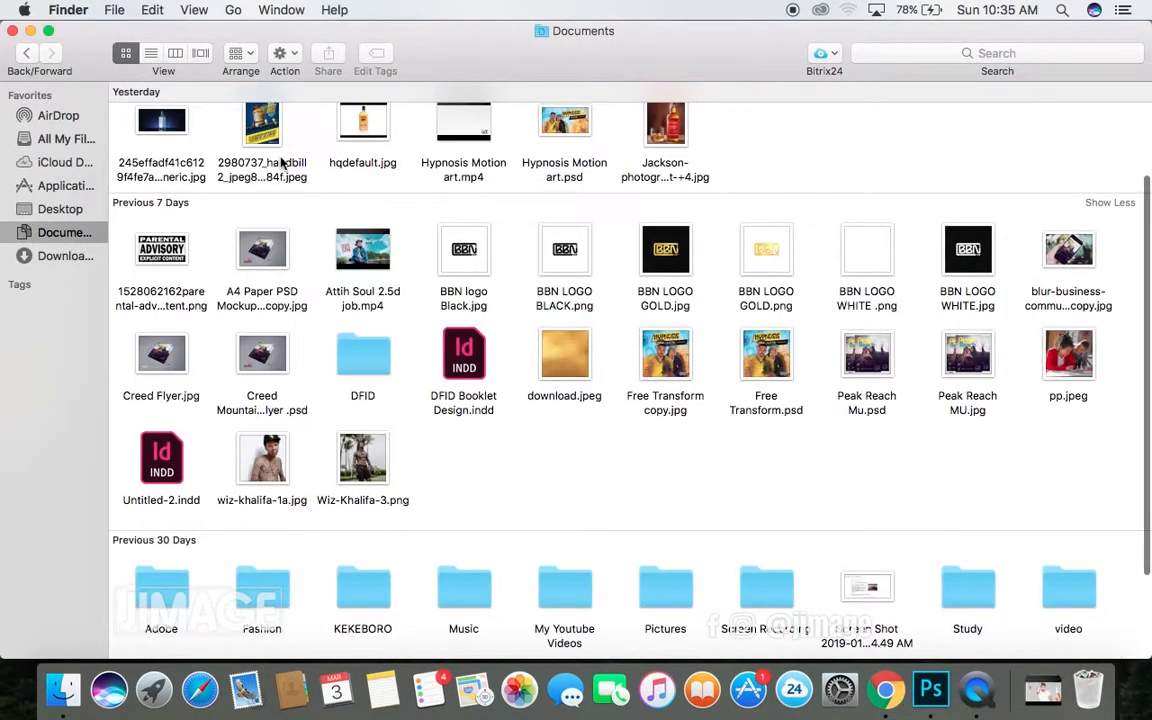
pyautogui.scroll(3, 416, 327)
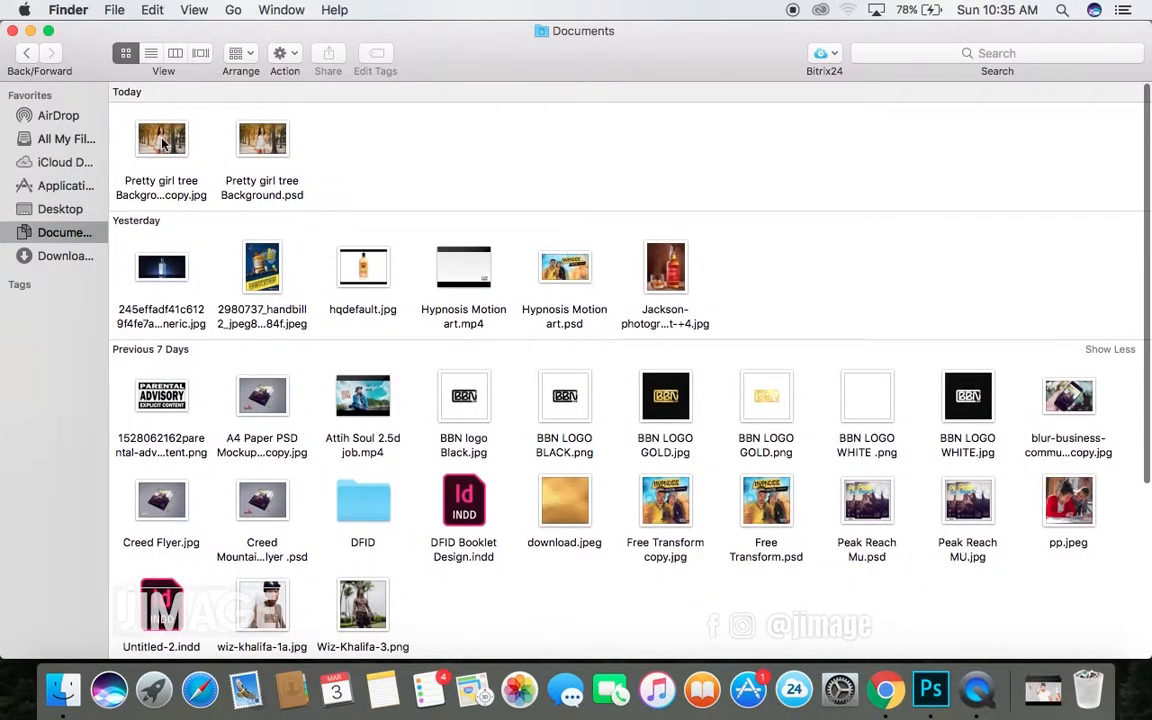
pyautogui.click(163, 143)
pyautogui.rightClick(163, 143)
pyautogui.moveTo(358, 165)
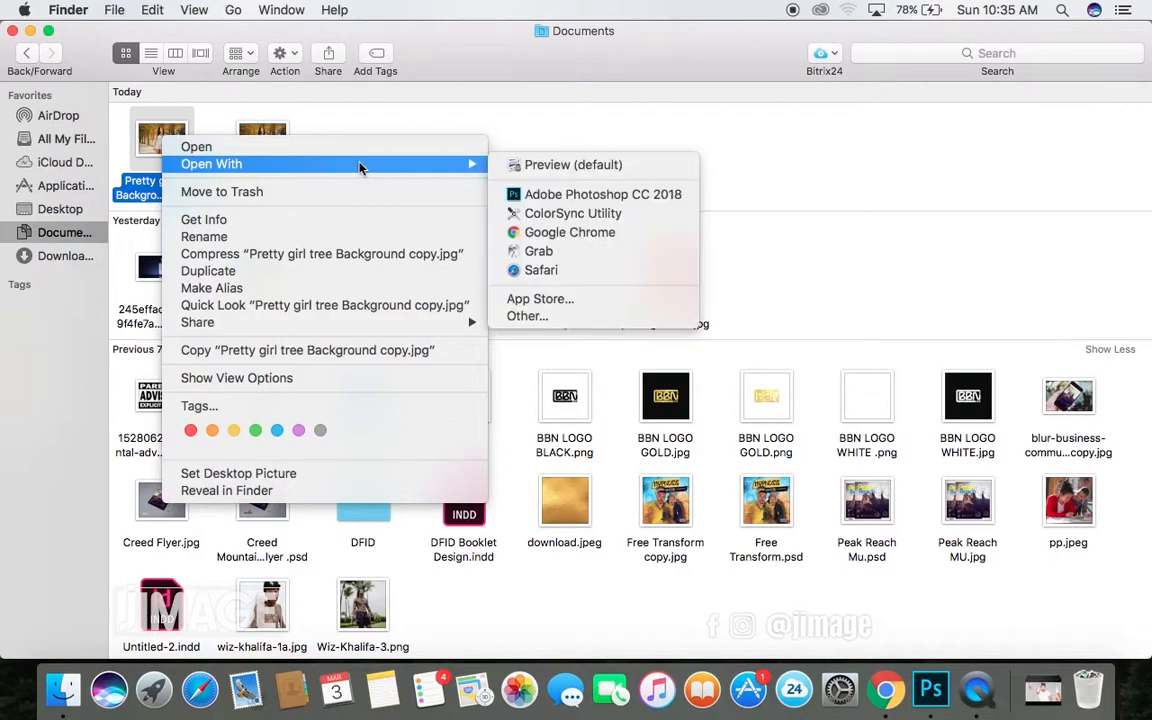
pyautogui.click(590, 193)
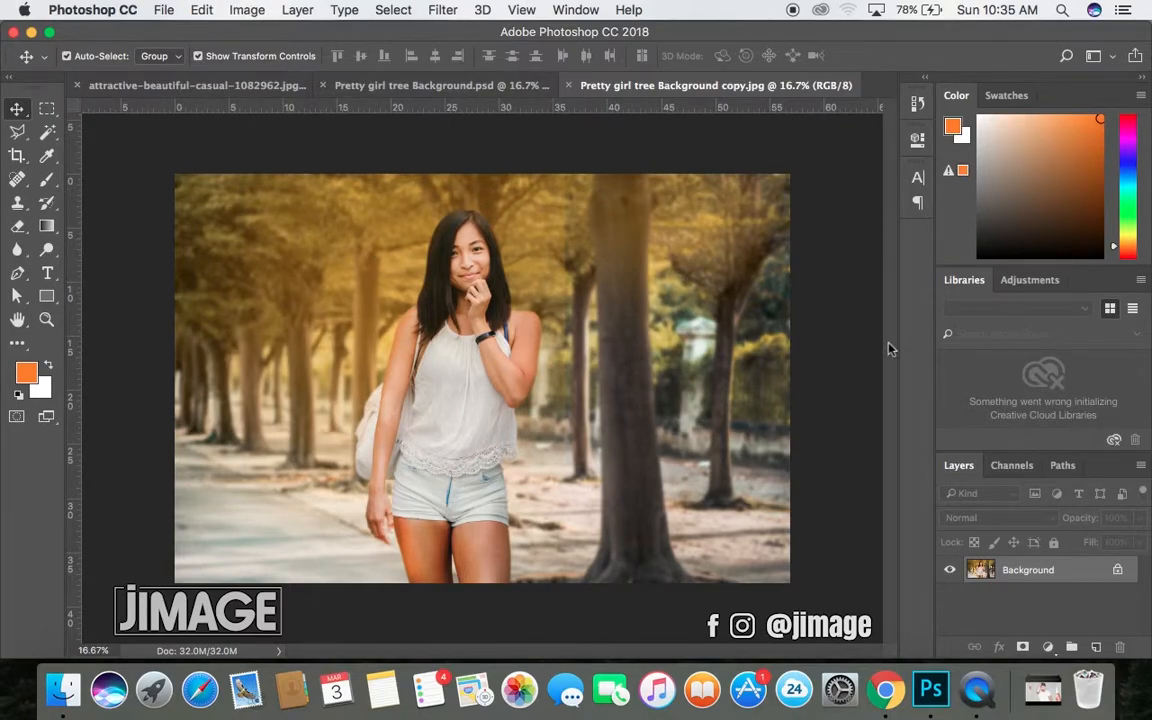
# - Apply the basic Sharpen filter to the flattened JPEG copy
pyautogui.click(436, 10)
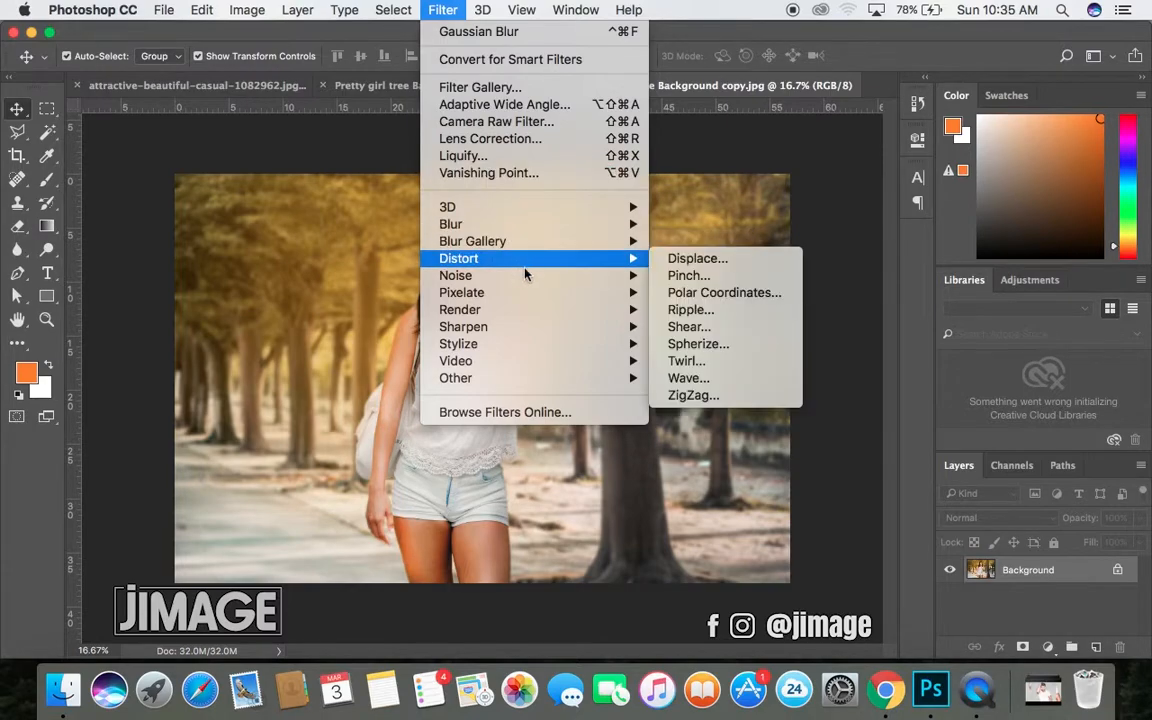
pyautogui.moveTo(615, 327)
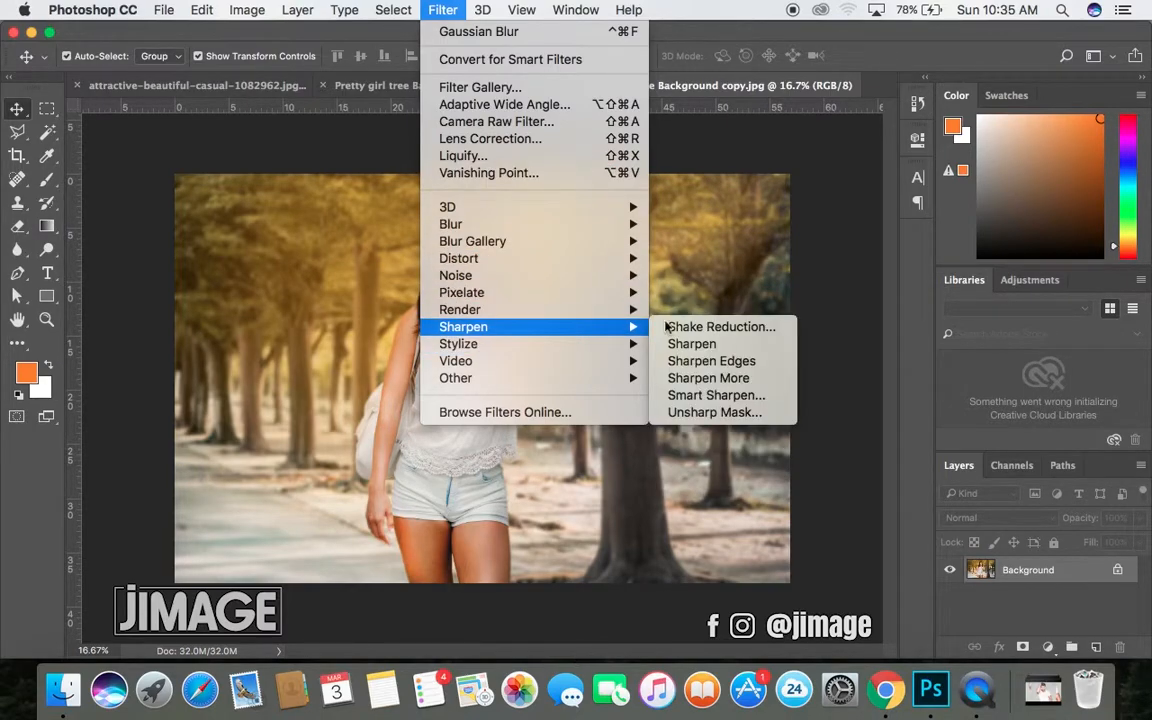
pyautogui.click(745, 345)
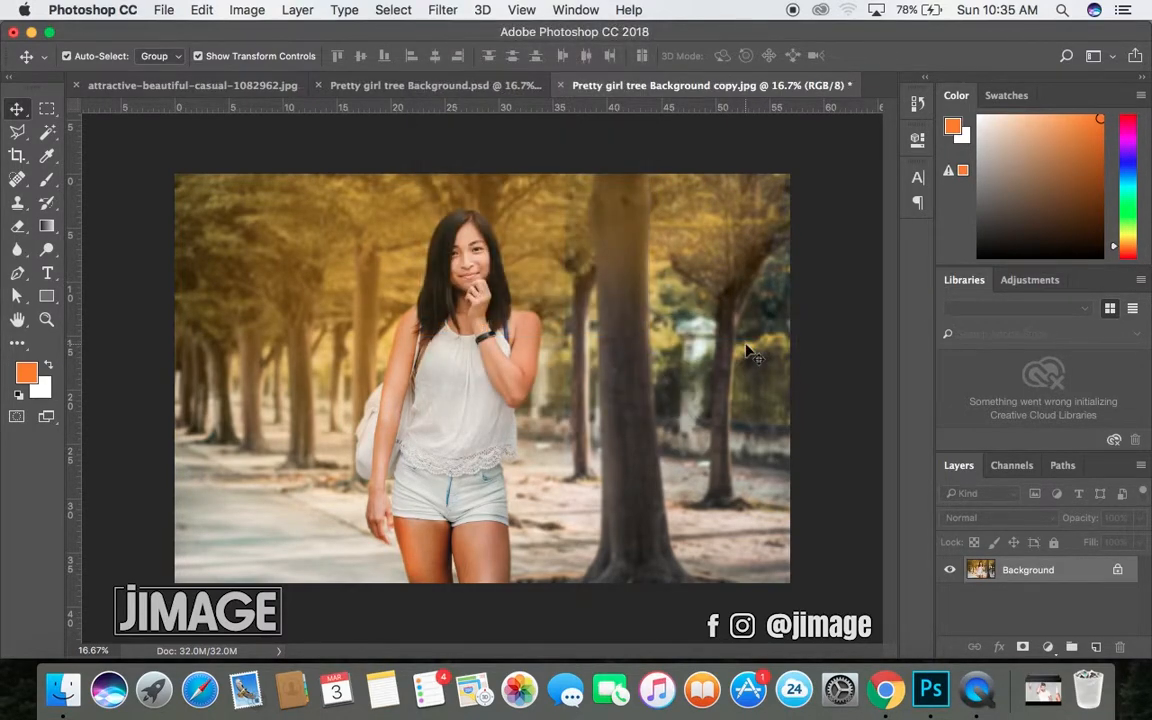
pyautogui.click(235, 12)
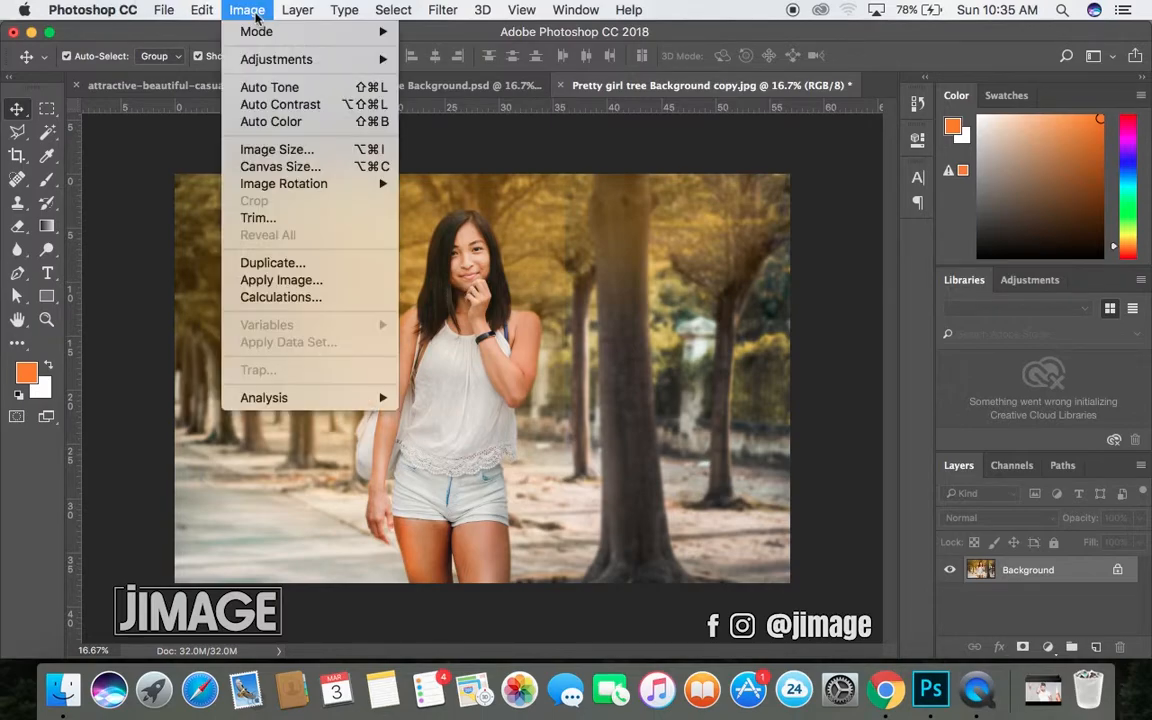
pyautogui.moveTo(265, 59)
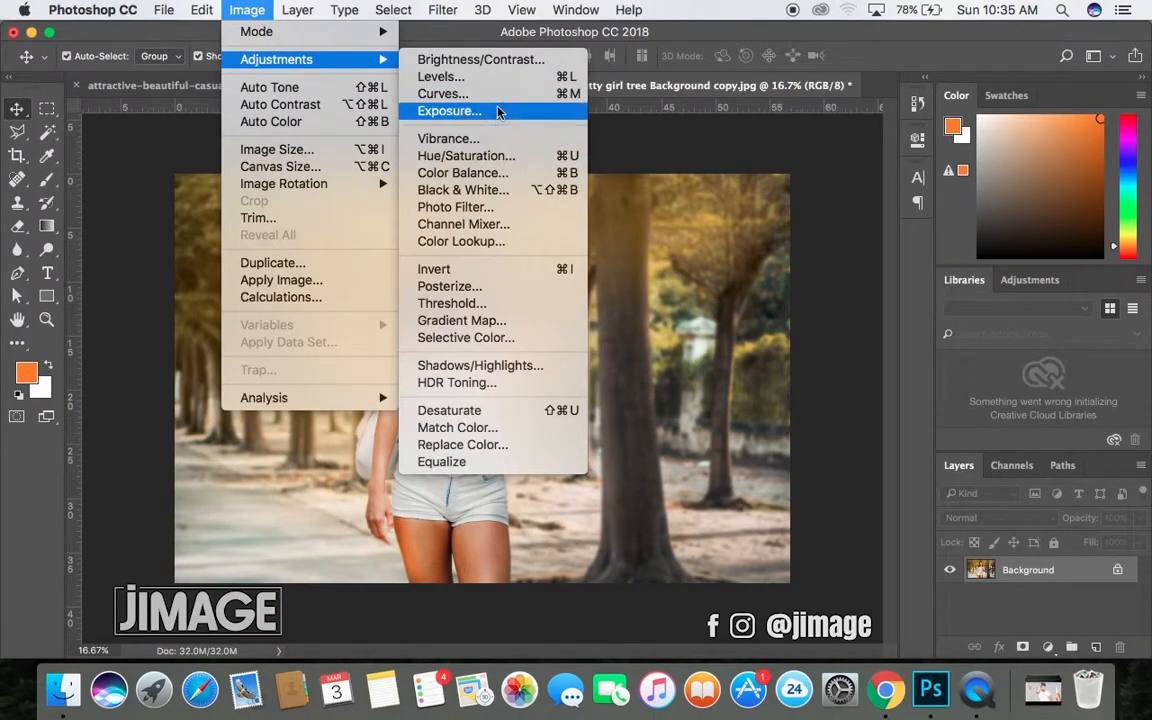
pyautogui.click(486, 146)
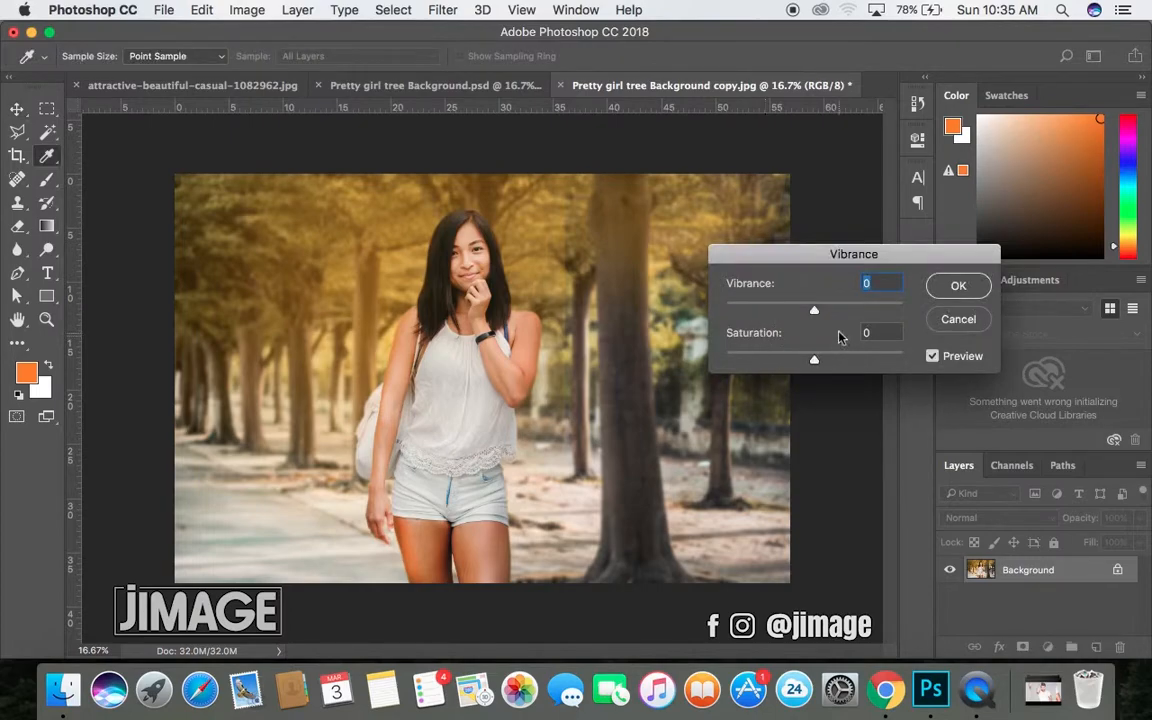
pyautogui.moveTo(811, 312); pyautogui.dragTo(855, 318)
pyautogui.moveTo(785, 328); pyautogui.dragTo(743, 328)
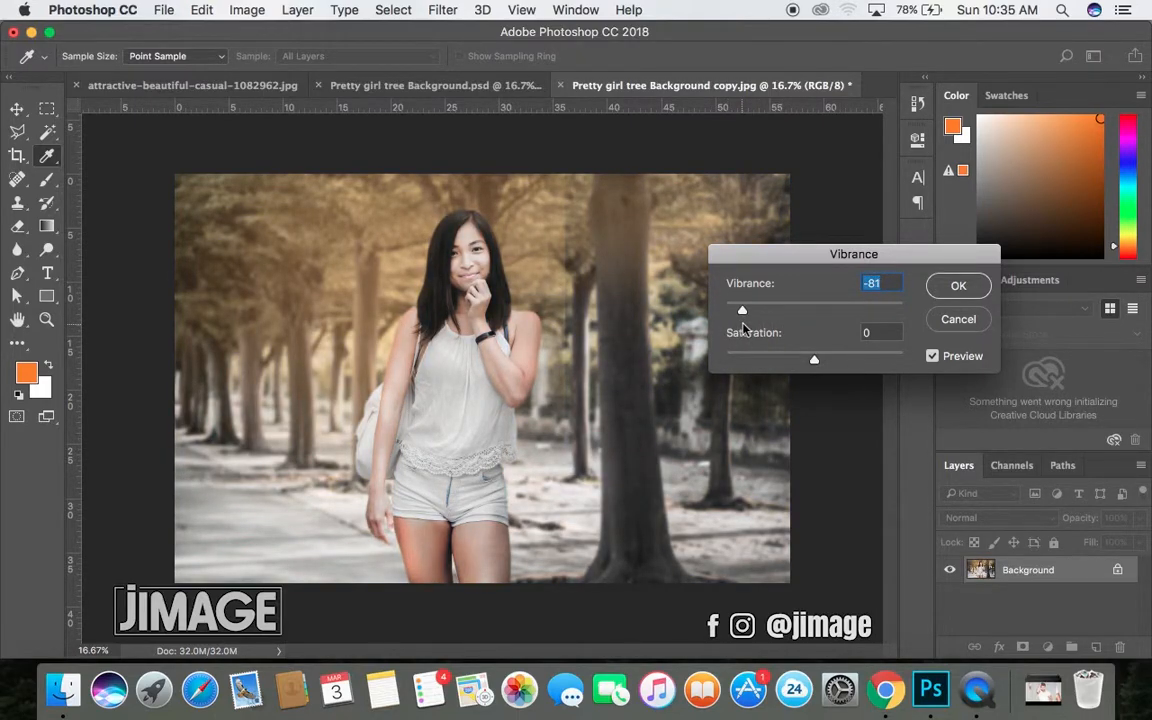
pyautogui.click(944, 330)
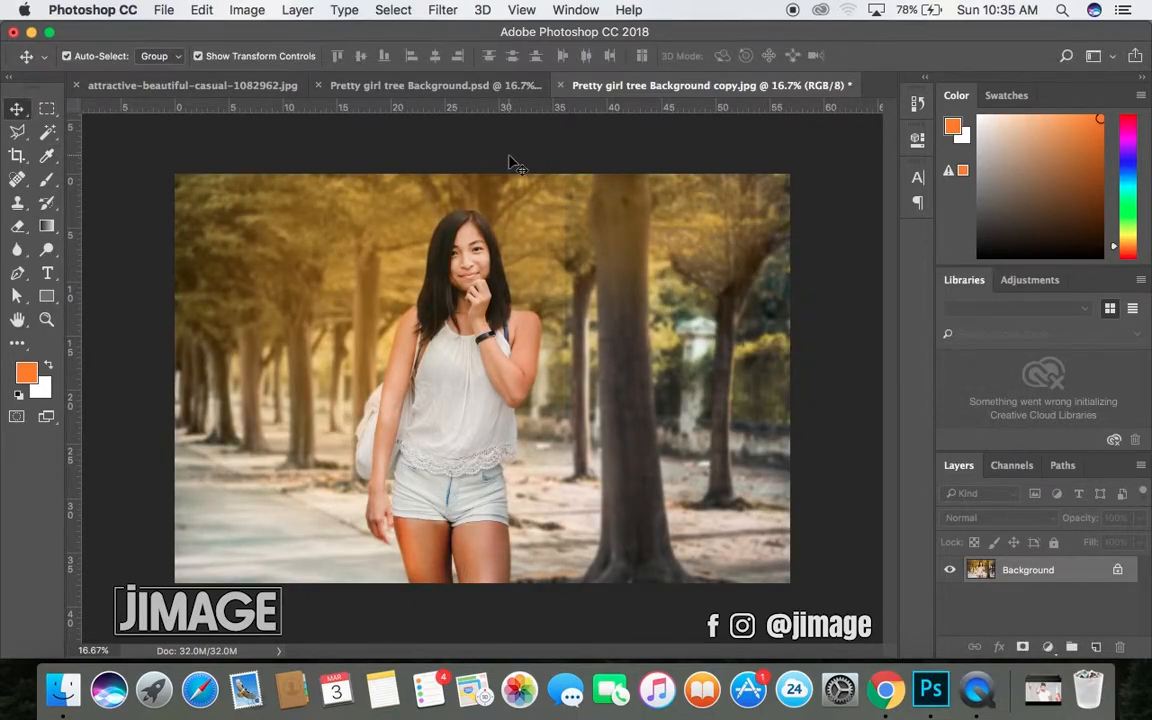
# - Switch to Pretty girl tree Background.psd and nudge the Ellipse 1 copy 2 glow layer slightly to the right
pyautogui.click(498, 87)
pyautogui.click(555, 258)
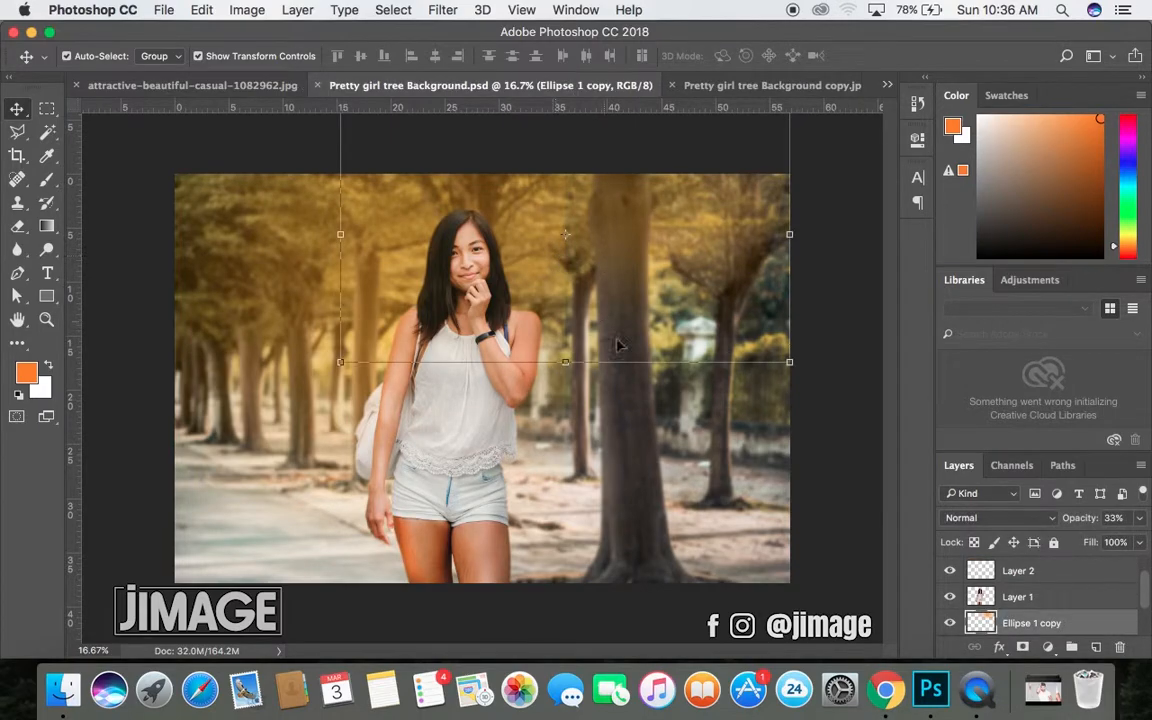
pyautogui.click(147, 300)
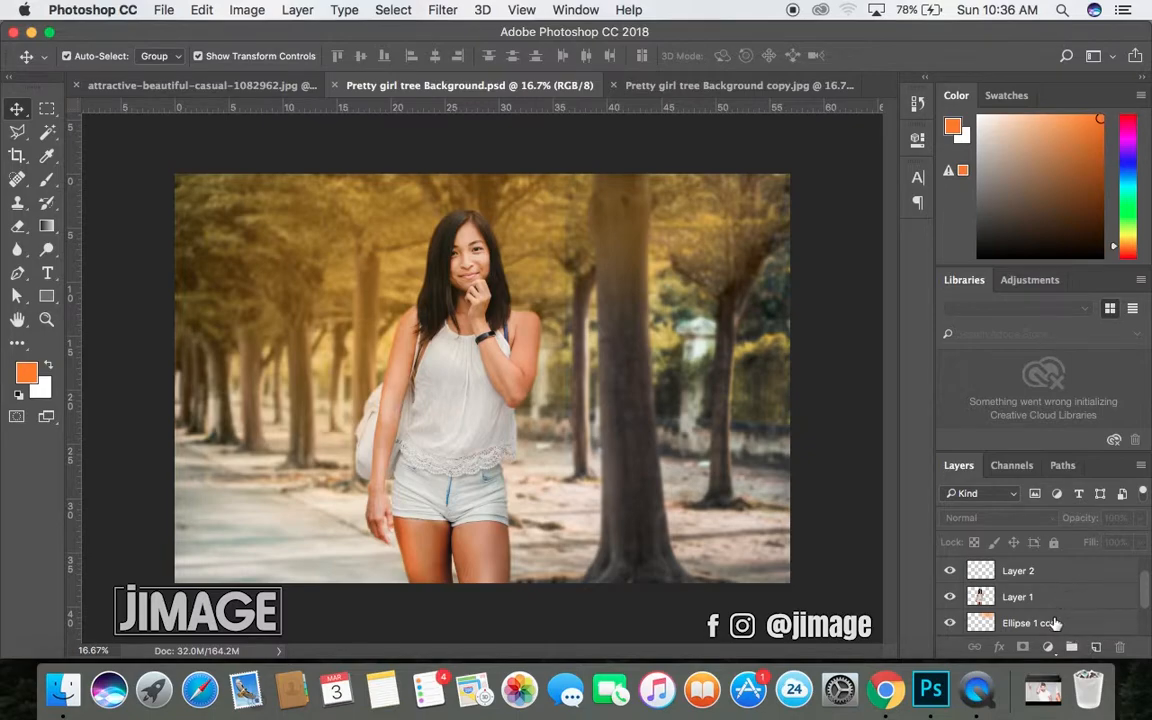
pyautogui.click(1045, 623)
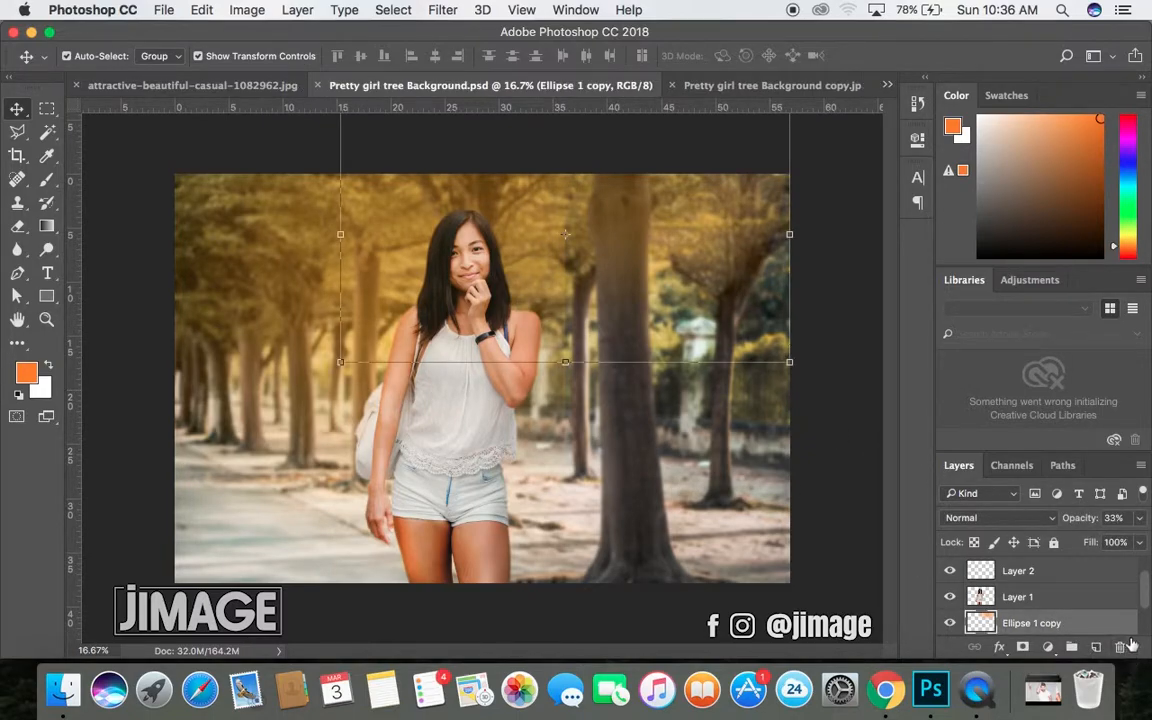
pyautogui.scroll(1, 1052, 578)
pyautogui.click(1050, 572)
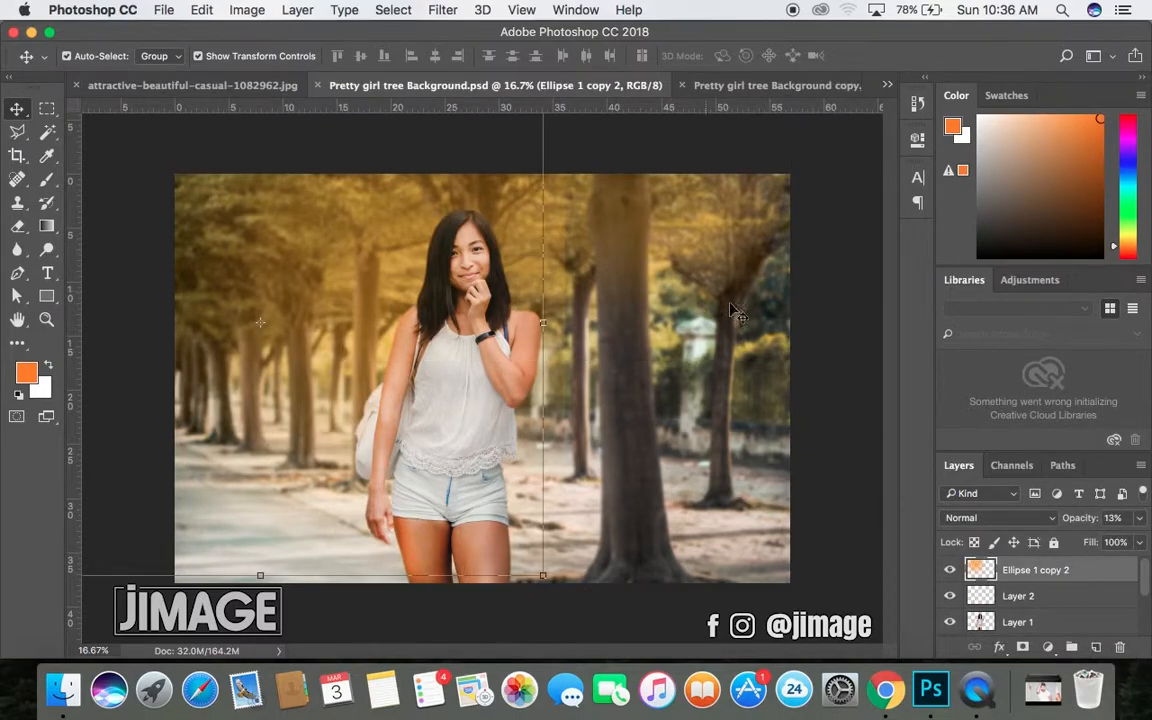
pyautogui.press('Right')
pyautogui.press('Right')
pyautogui.press('Right')
pyautogui.press('Right')
pyautogui.press('Right')
pyautogui.press('Right')
pyautogui.press('Right')
pyautogui.press('Right')
pyautogui.press('Right')
pyautogui.press('Right')
pyautogui.press('Right')
pyautogui.press('Right')
pyautogui.press('Right')
pyautogui.press('Right')
pyautogui.press('Right')
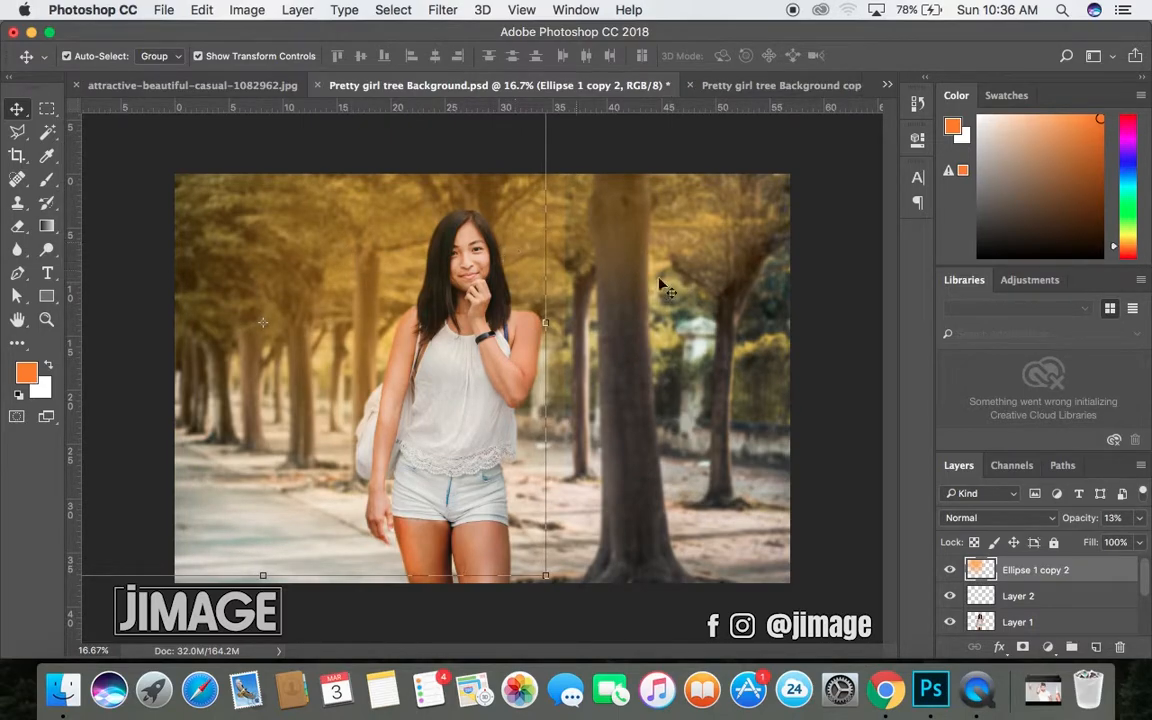
# - Move the Ellipse 1 copy glow slightly up and to the right, then deselect the layer
pyautogui.click(643, 263)
pyautogui.moveTo(553, 258); pyautogui.dragTo(576, 249)
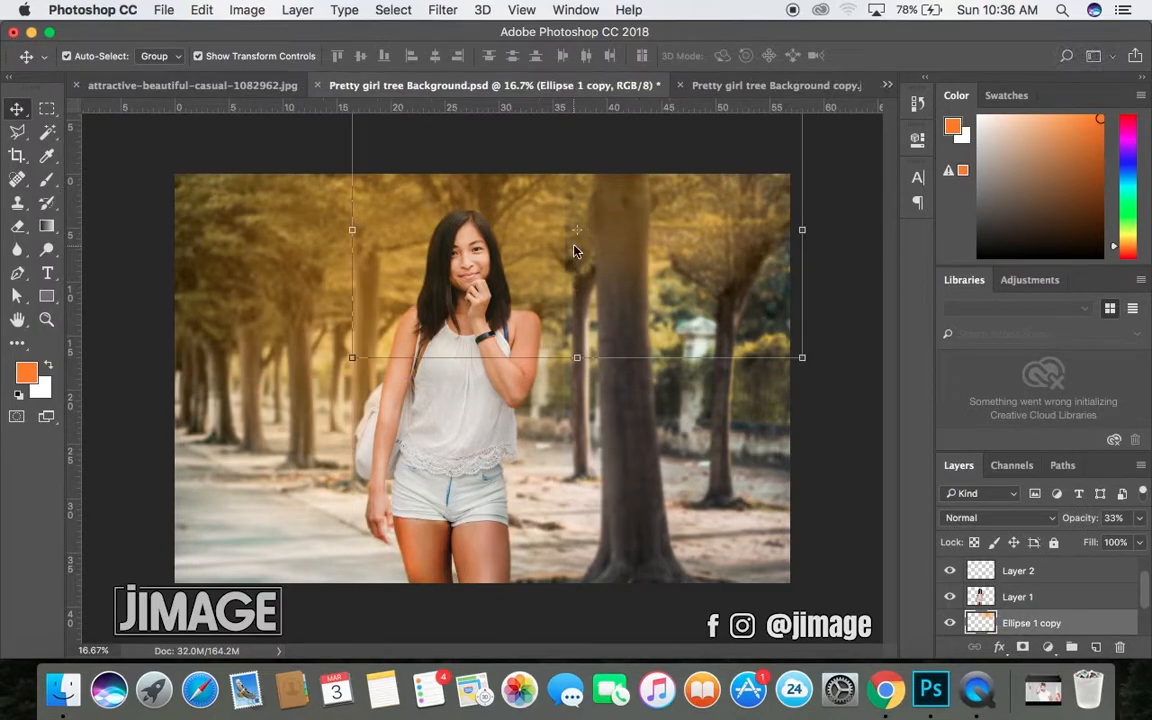
pyautogui.click(861, 338)
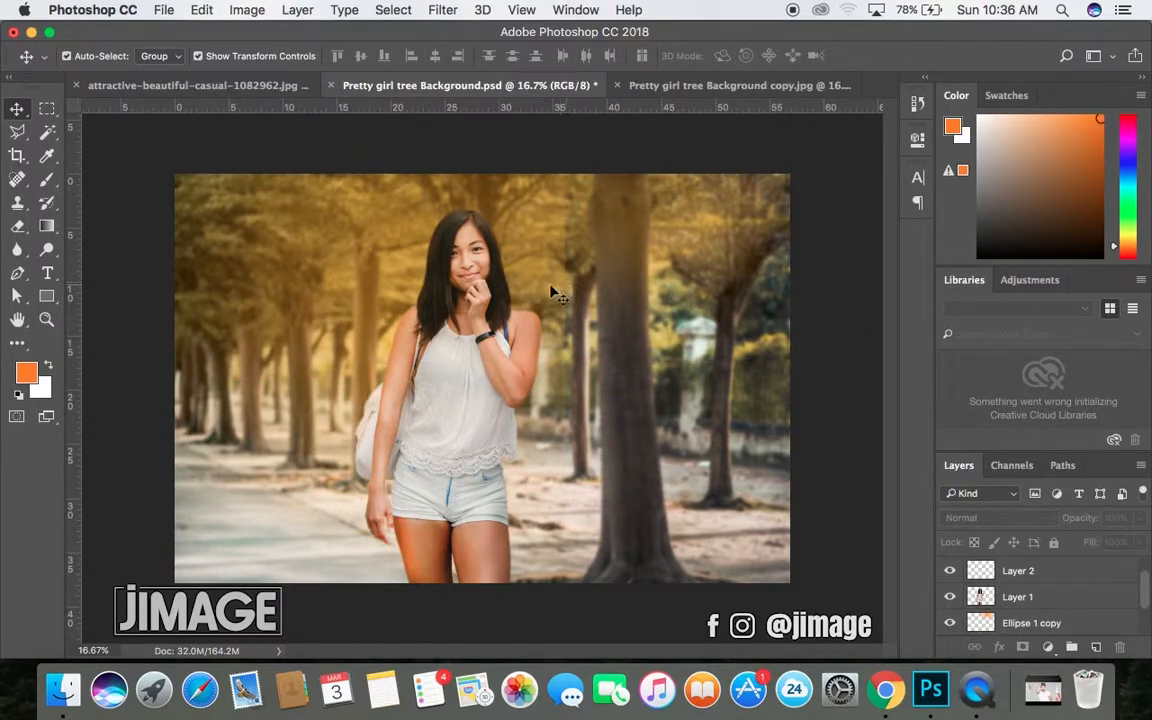
# - Erase part of the Ellipse 1 glow over the foliage above the thin tree beside the woman with a 175-size eraser
pyautogui.click(535, 281)
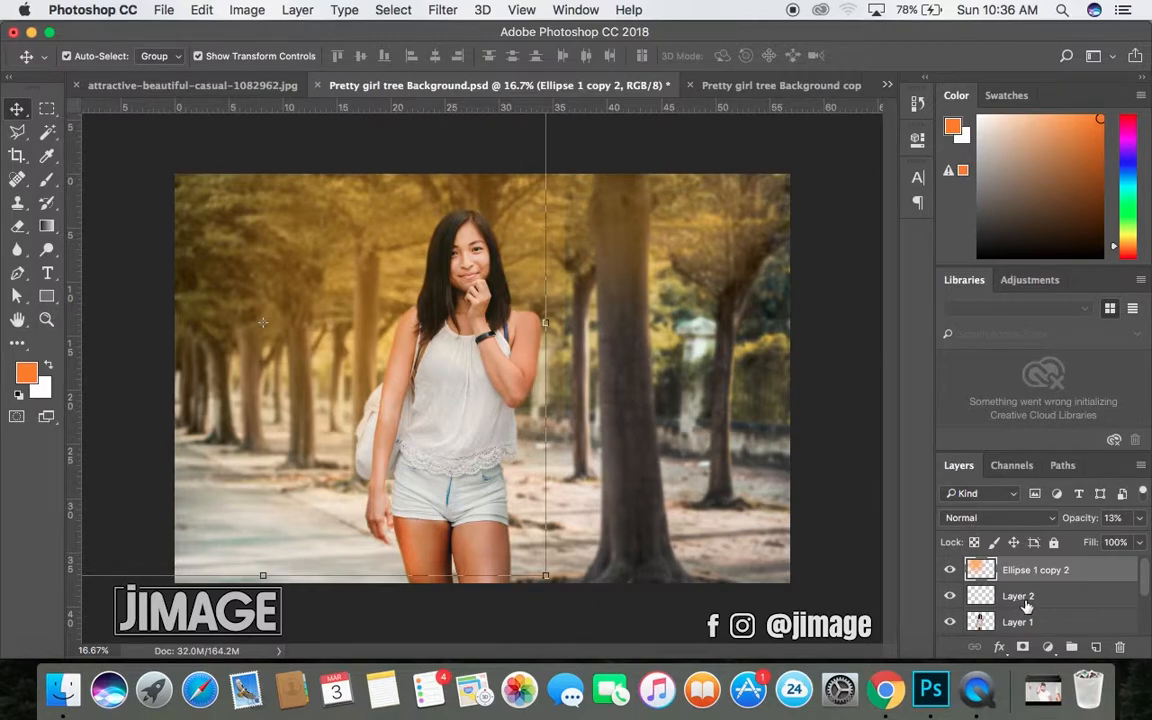
pyautogui.scroll(-2, 1020, 605)
pyautogui.scroll(-1, 1030, 620)
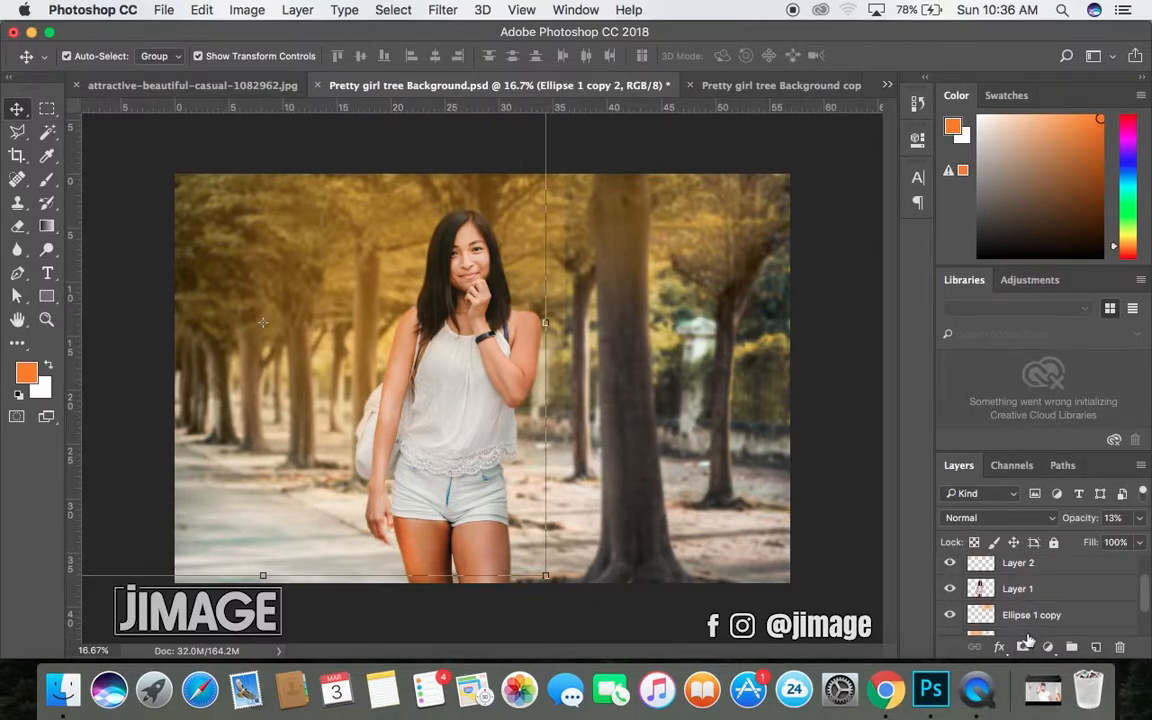
pyautogui.click(1028, 630)
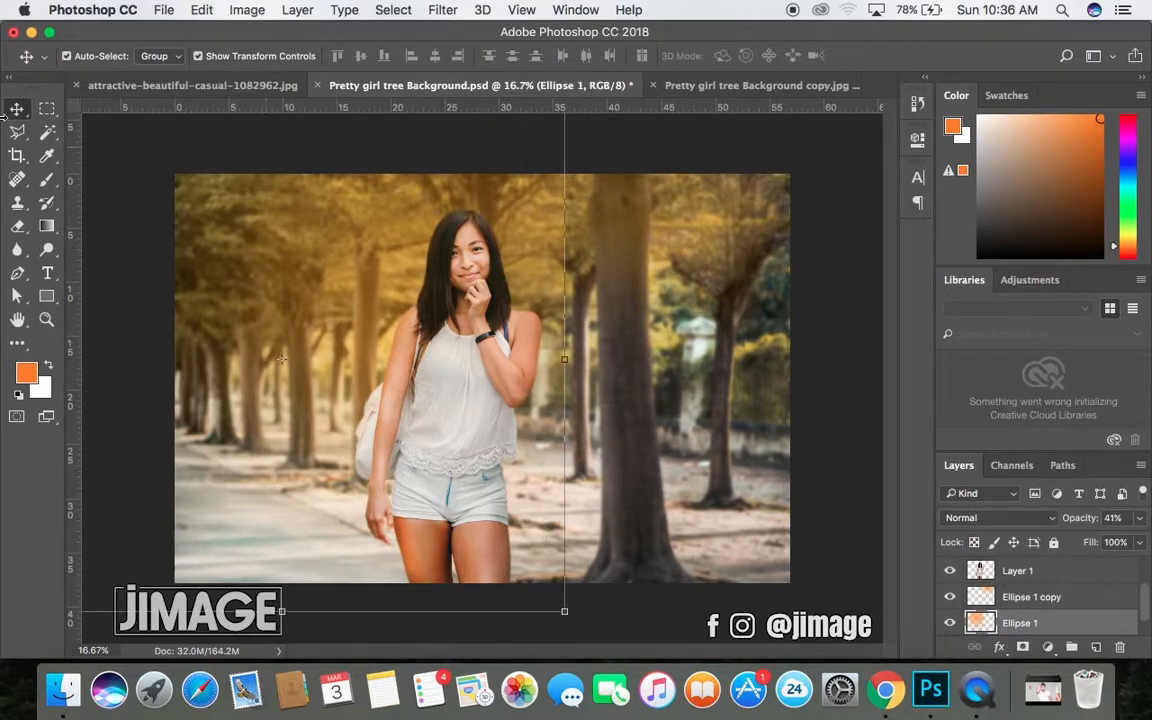
pyautogui.click(18, 225)
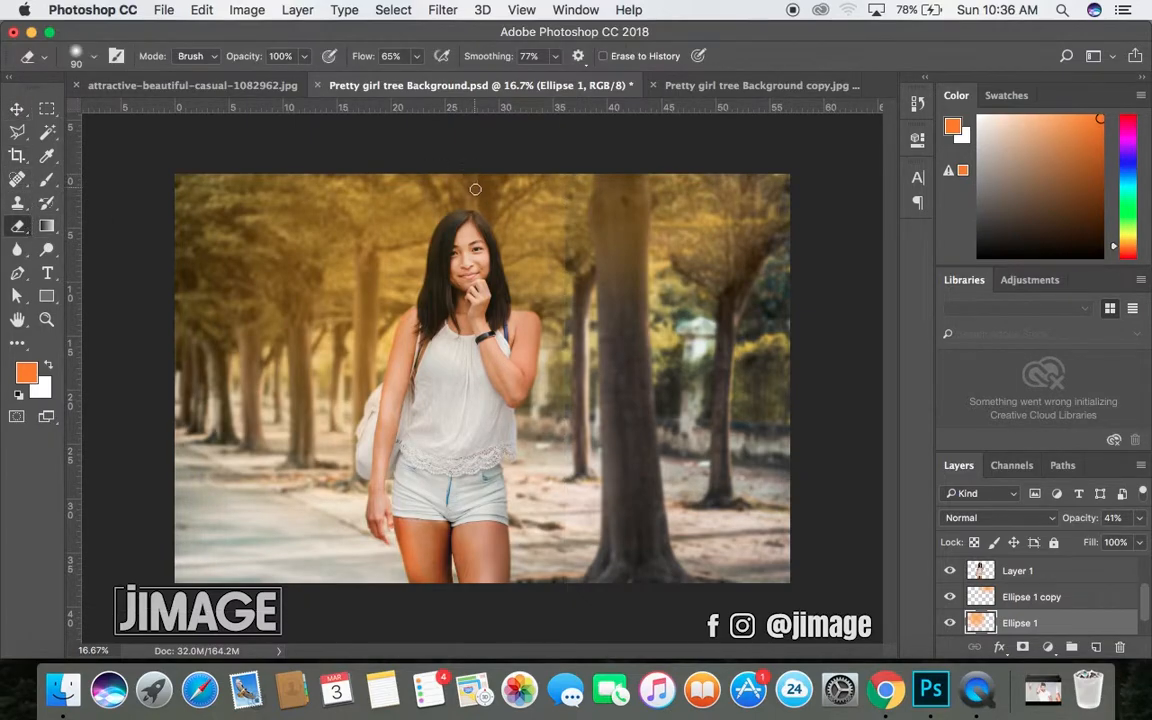
pyautogui.press(']')
pyautogui.press(']')
pyautogui.press(']')
pyautogui.press(']')
pyautogui.moveTo(572, 181)
pyautogui.mouseDown()
pyautogui.moveTo(555, 326)
pyautogui.moveTo(572, 266)
pyautogui.moveTo(570, 336)
pyautogui.moveTo(576, 233)
pyautogui.mouseUp()
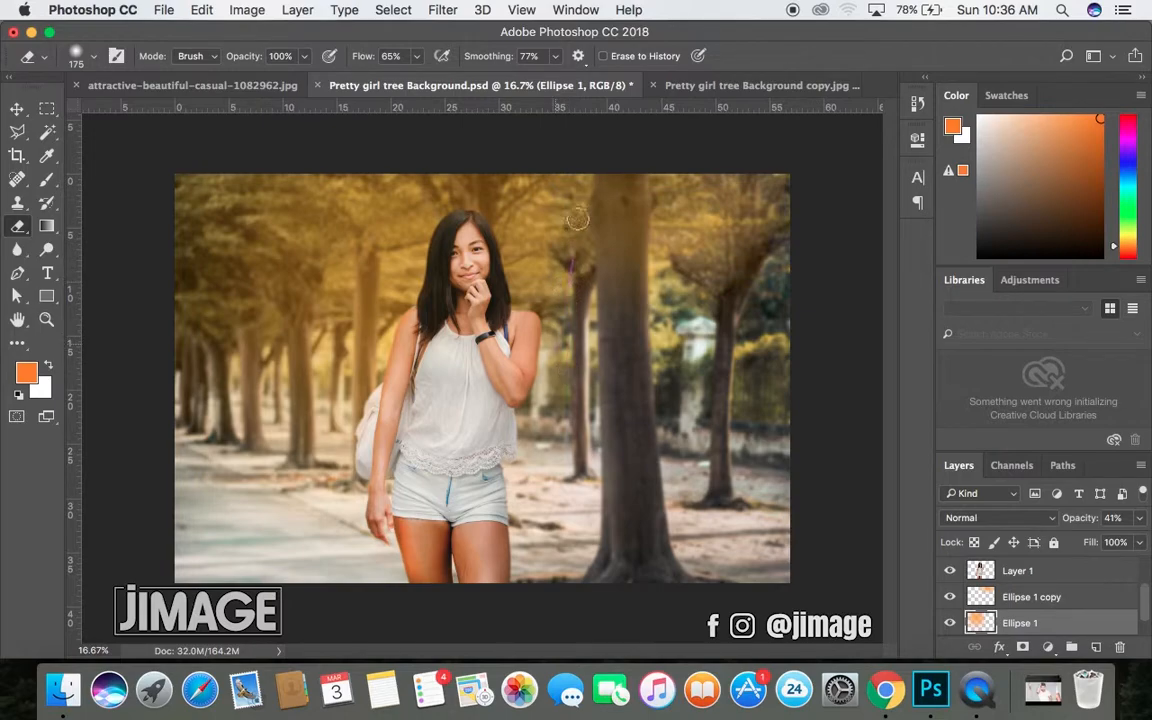
pyautogui.click(17, 108)
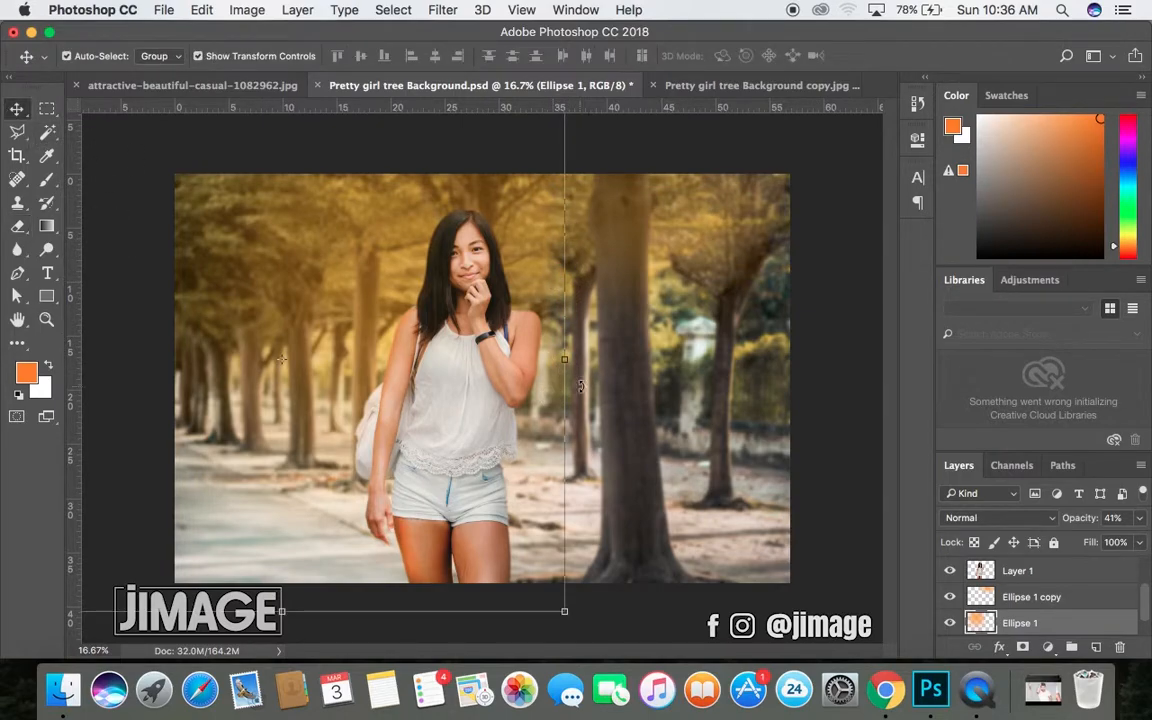
pyautogui.click(851, 373)
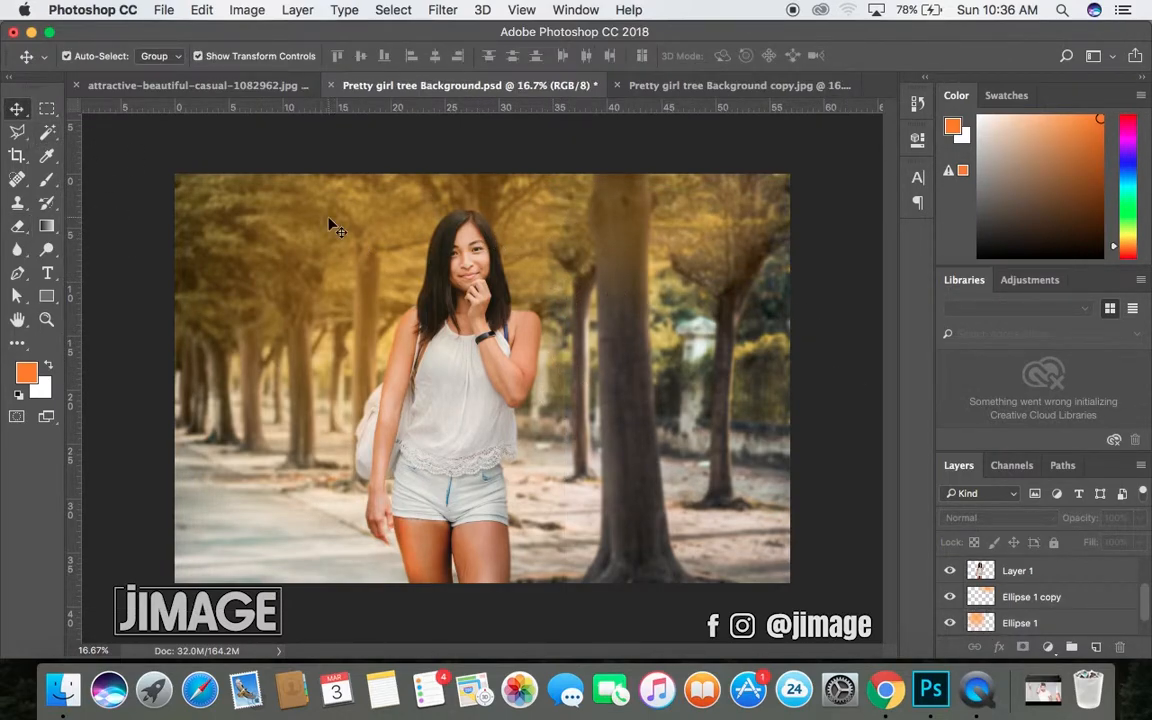
pyautogui.click(1020, 622)
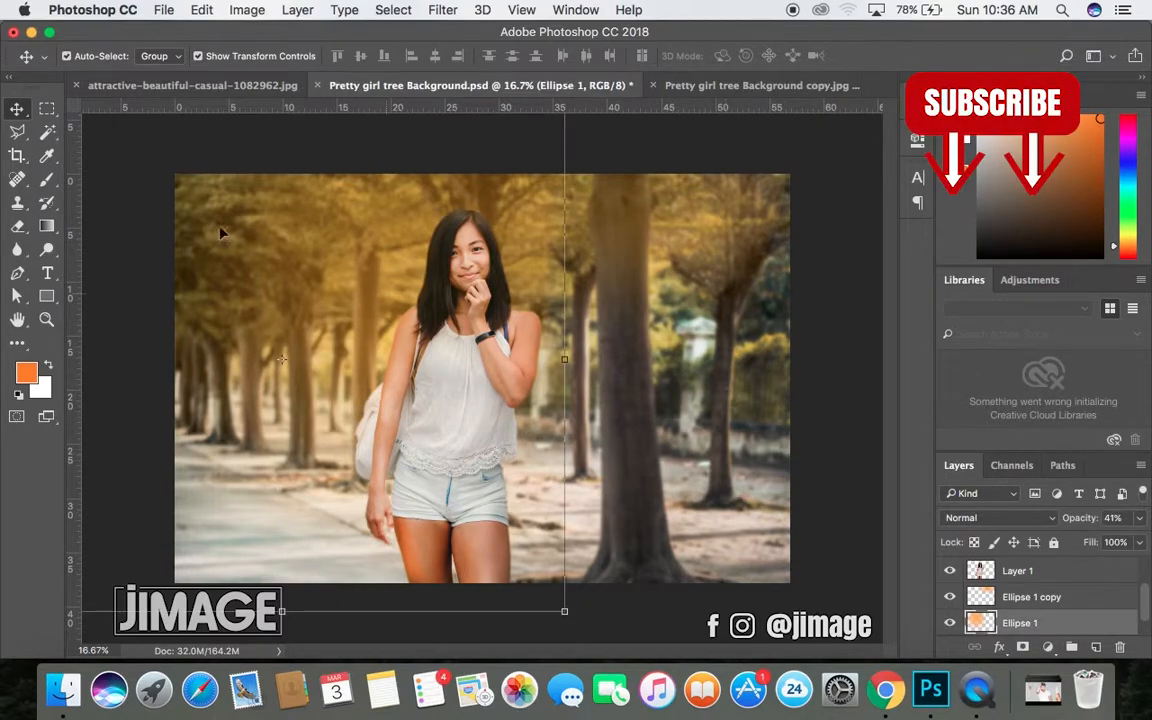
pyautogui.click(17, 226)
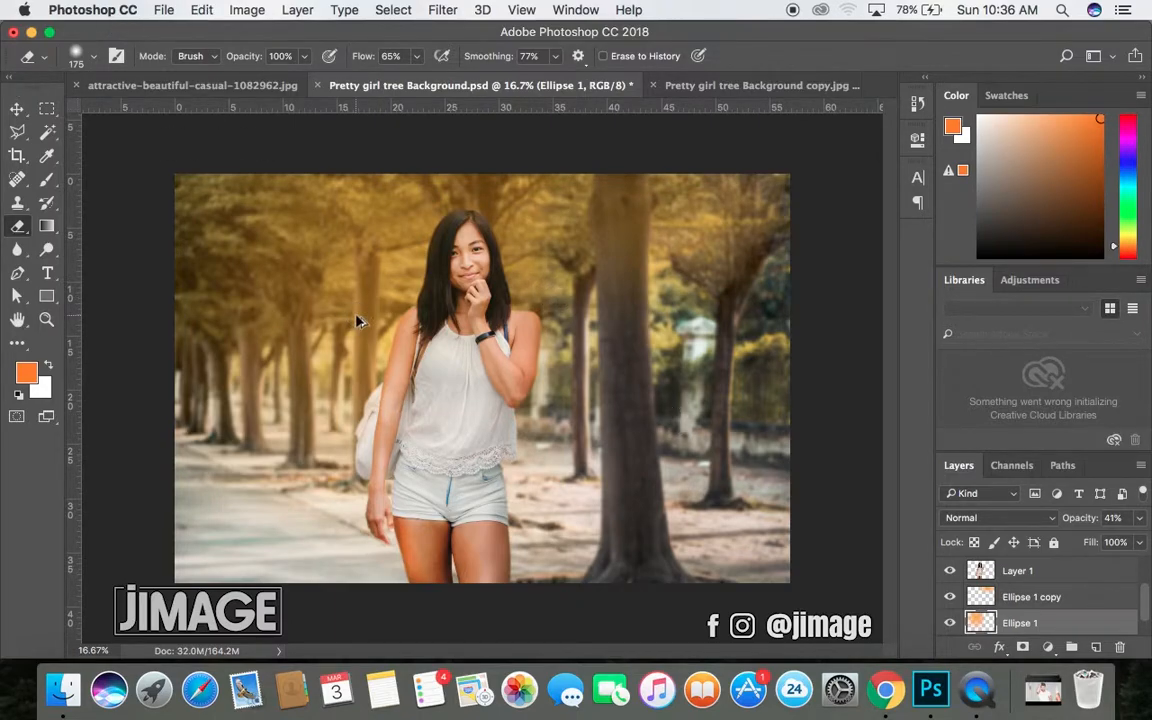
# - Try to save the edited composite as a JPEG copy named "Pretty girl tree Background copy" over the existing file in Documents
pyautogui.press('super+shift+s')
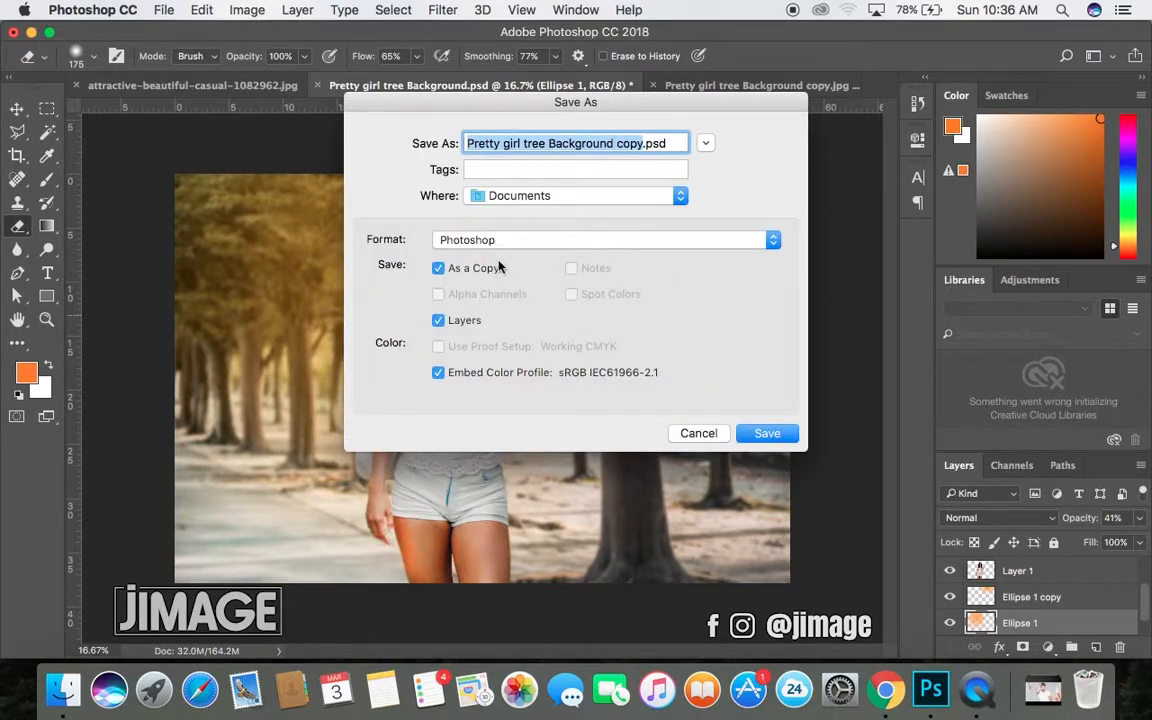
pyautogui.click(509, 242)
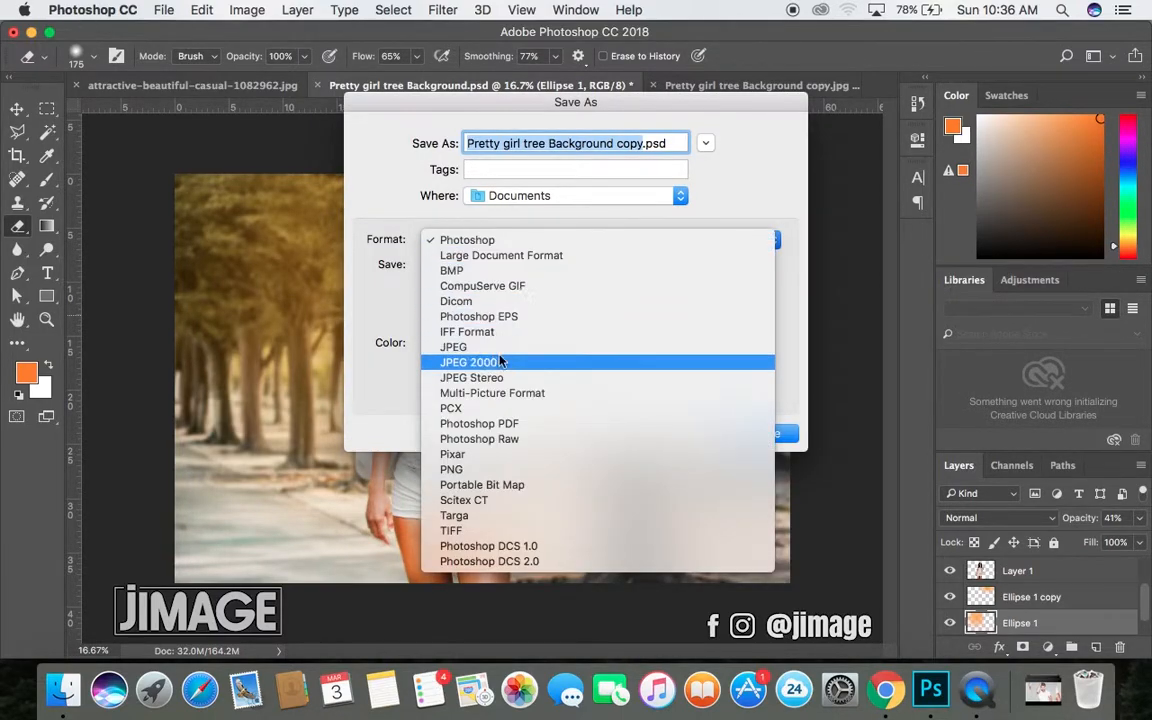
pyautogui.click(499, 349)
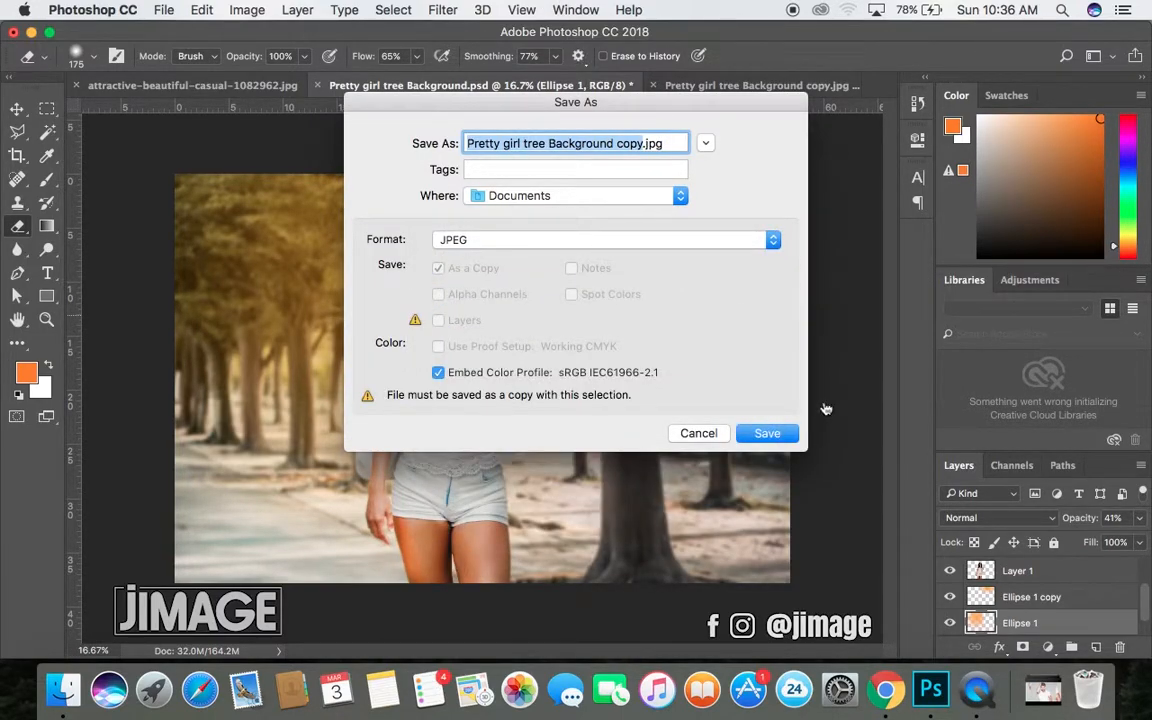
pyautogui.click(766, 432)
pyautogui.click(690, 221)
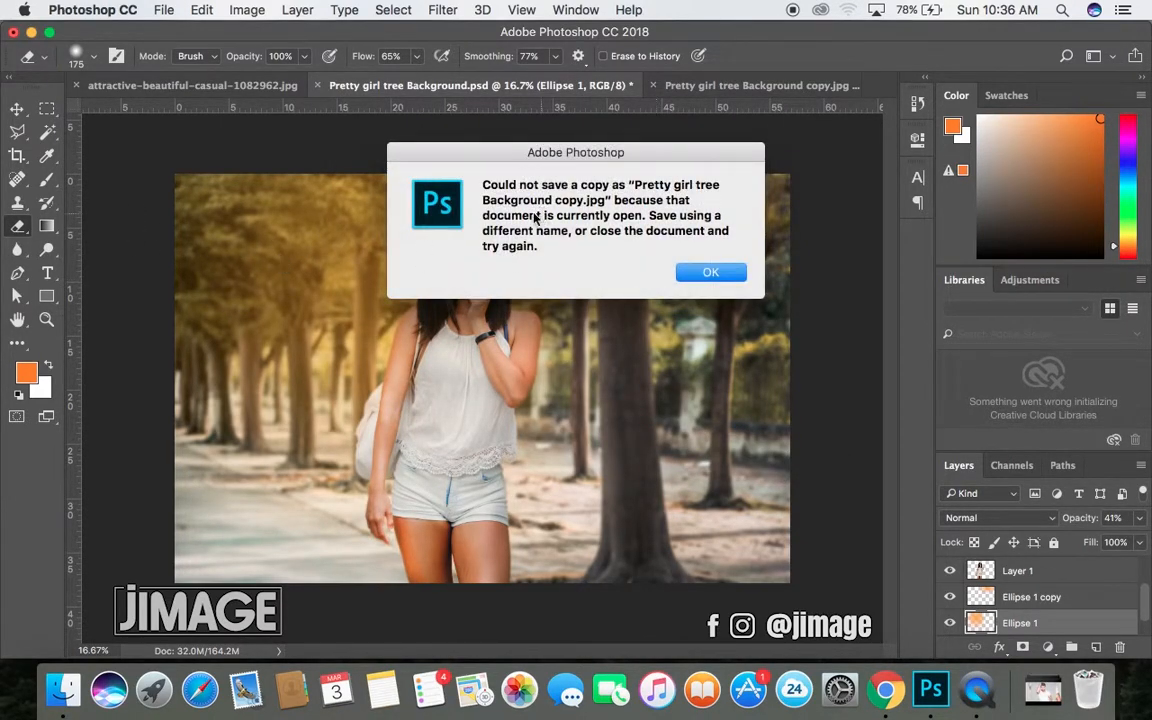
pyautogui.click(712, 272)
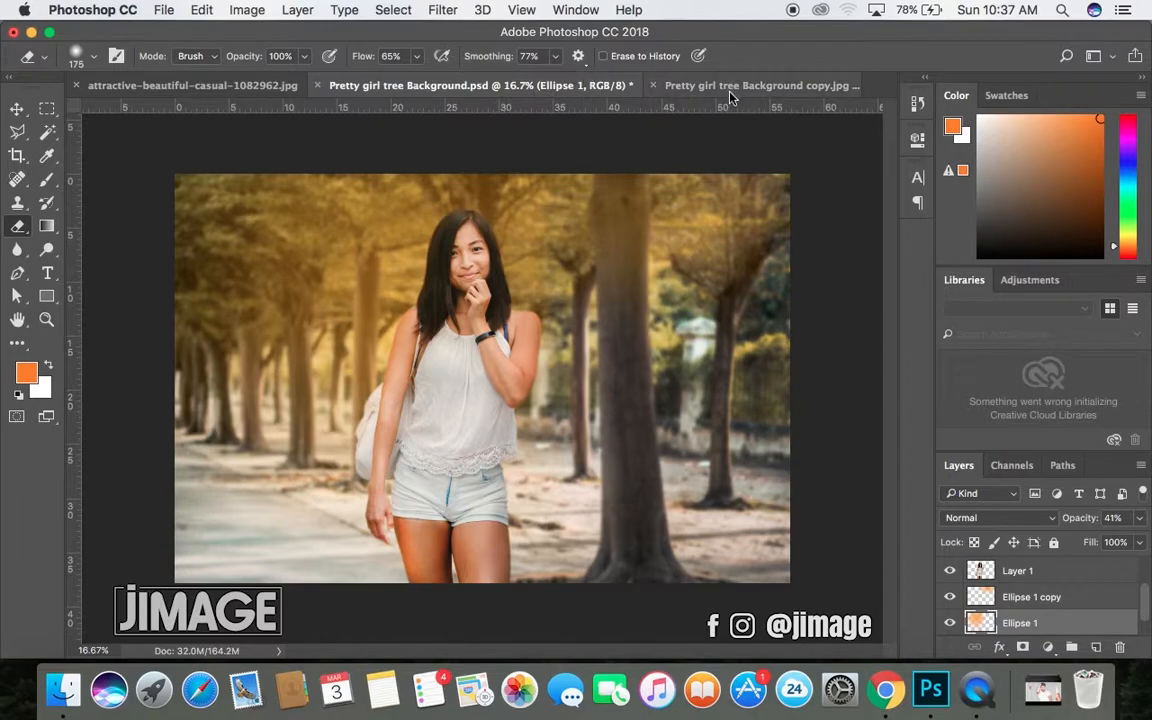
# - Compare the open JPEG copy with the layered composite, then close the JPEG copy without saving its changes
pyautogui.click(658, 91)
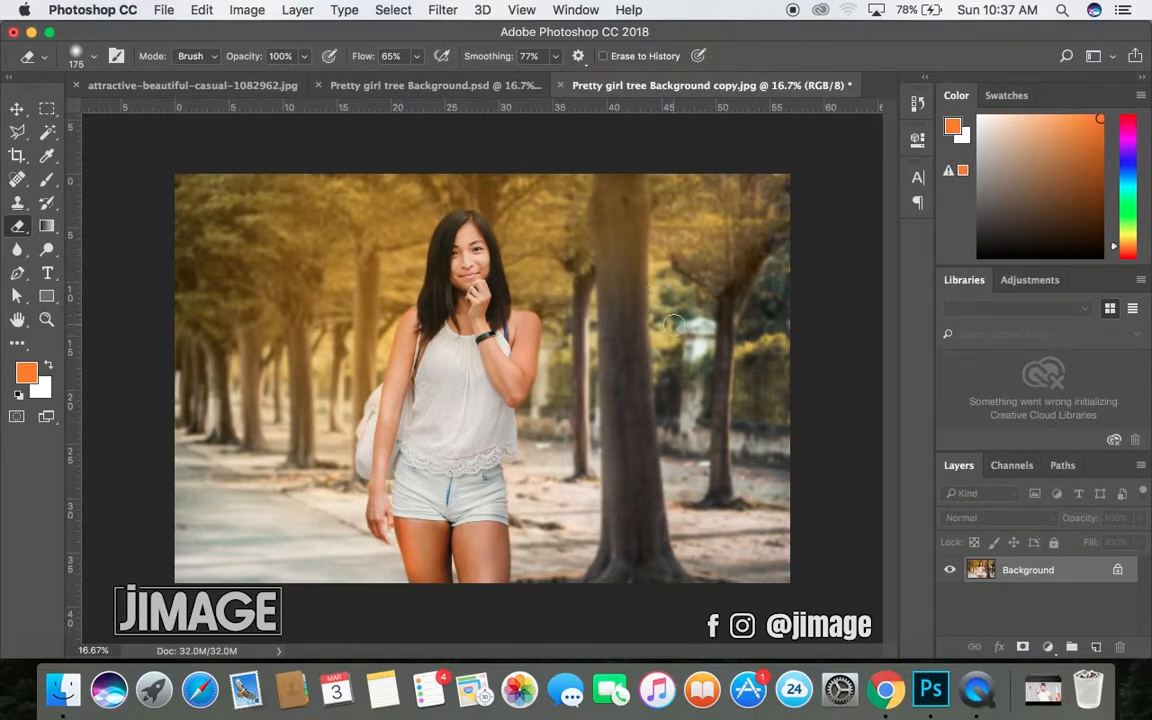
pyautogui.click(463, 92)
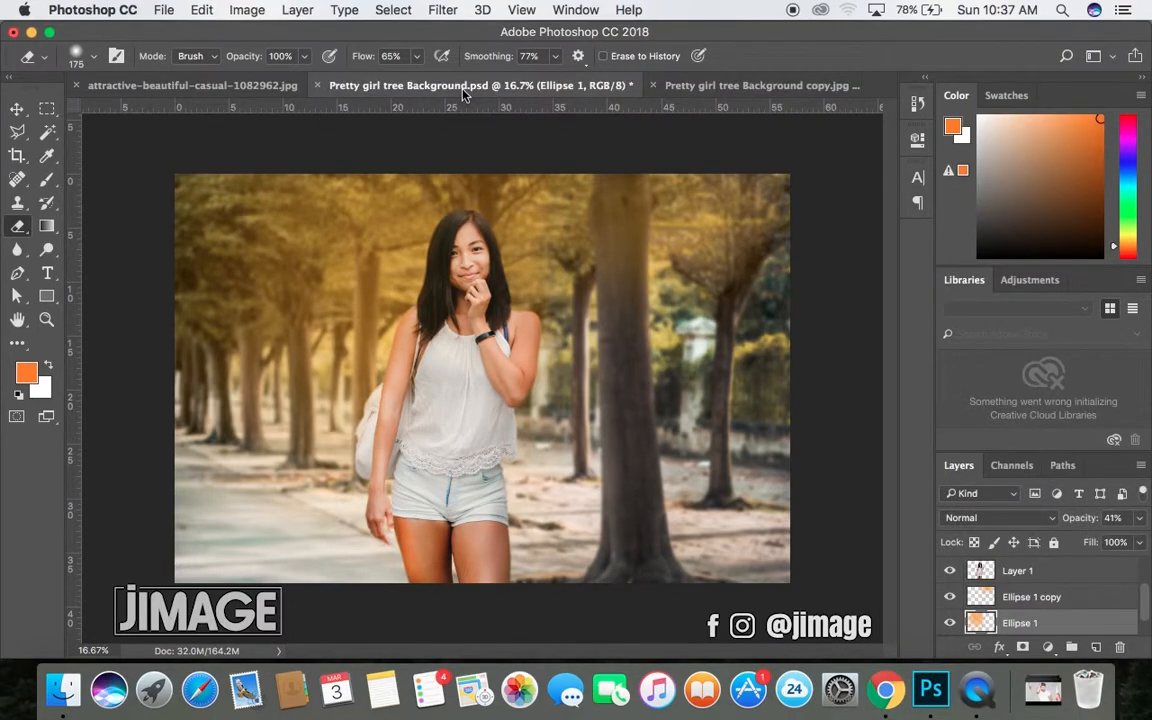
pyautogui.click(698, 86)
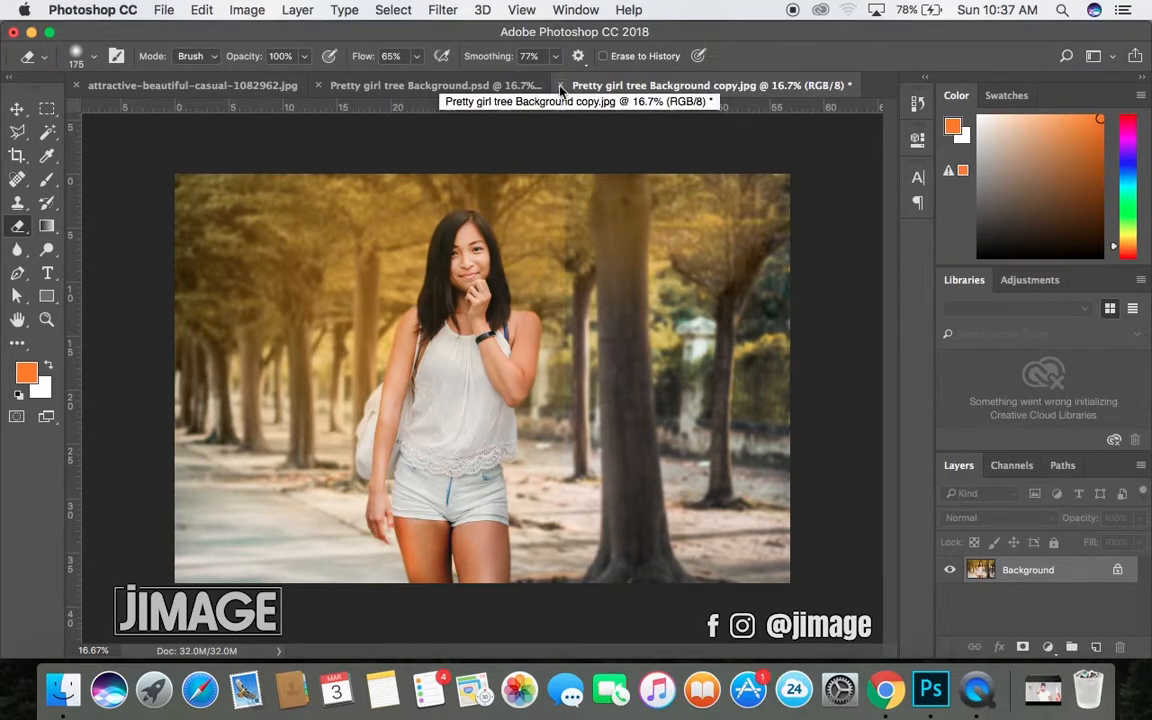
pyautogui.click(561, 87)
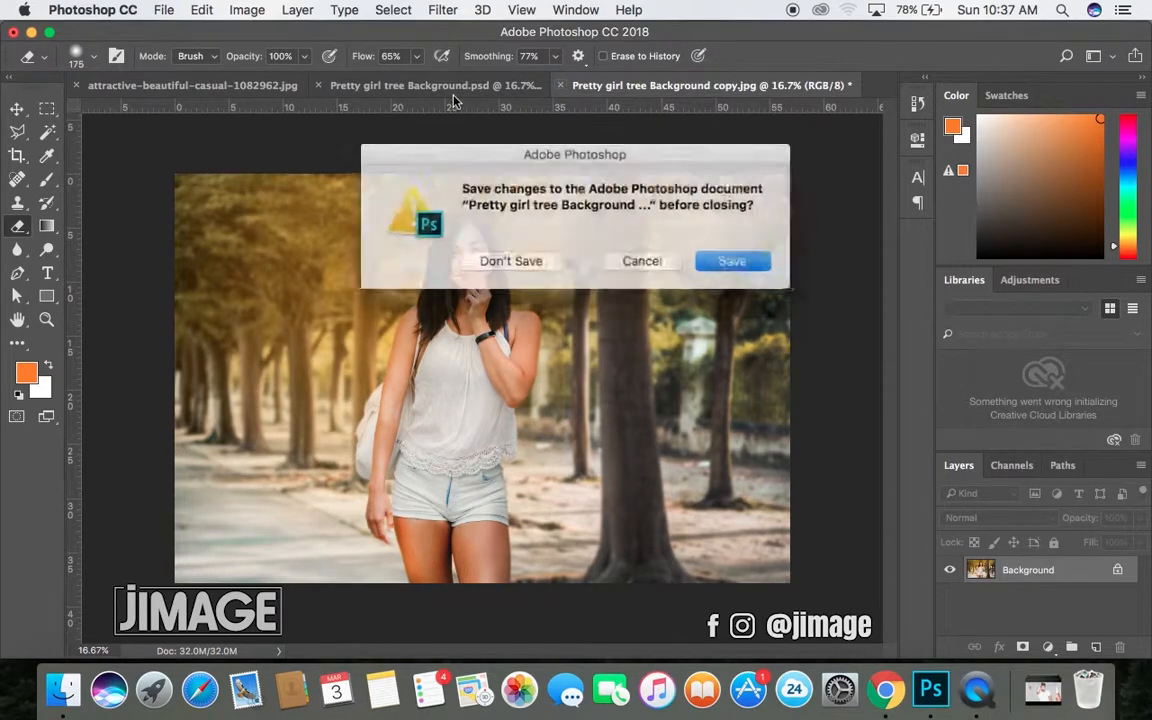
pyautogui.click(530, 259)
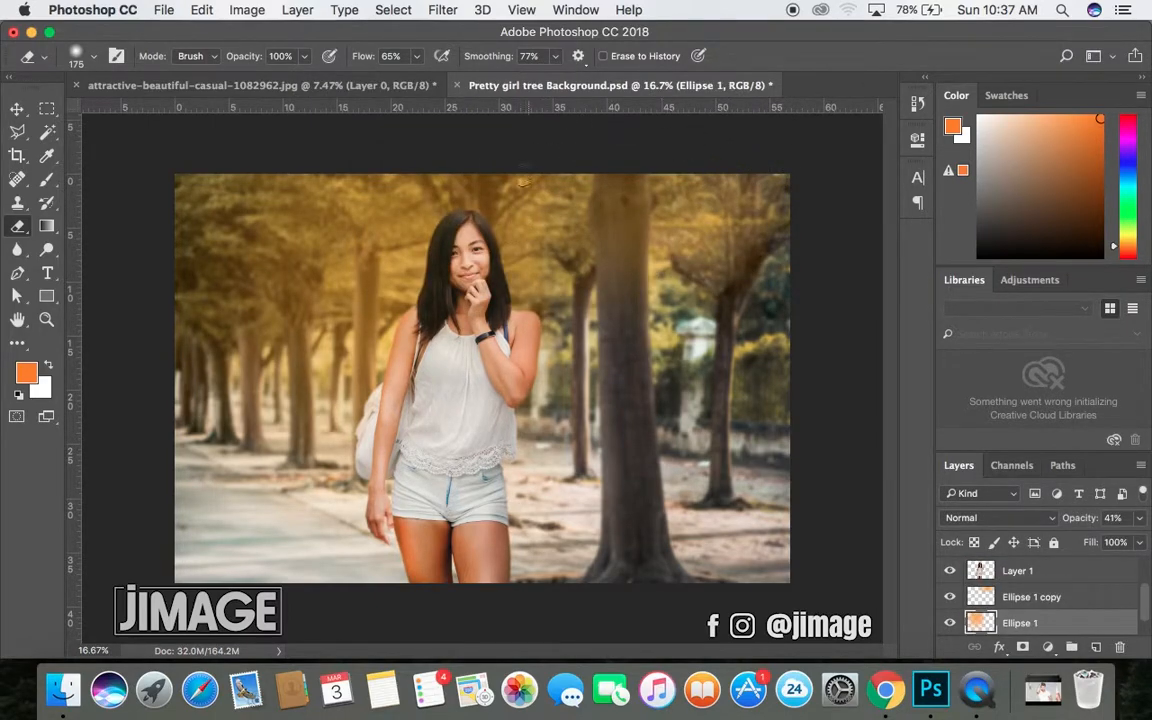
# - Deselect the layers and save the composite as a JPEG copy named "Pretty girl tree Background copy" over the existing file in Documents
pyautogui.click(17, 111)
pyautogui.click(860, 354)
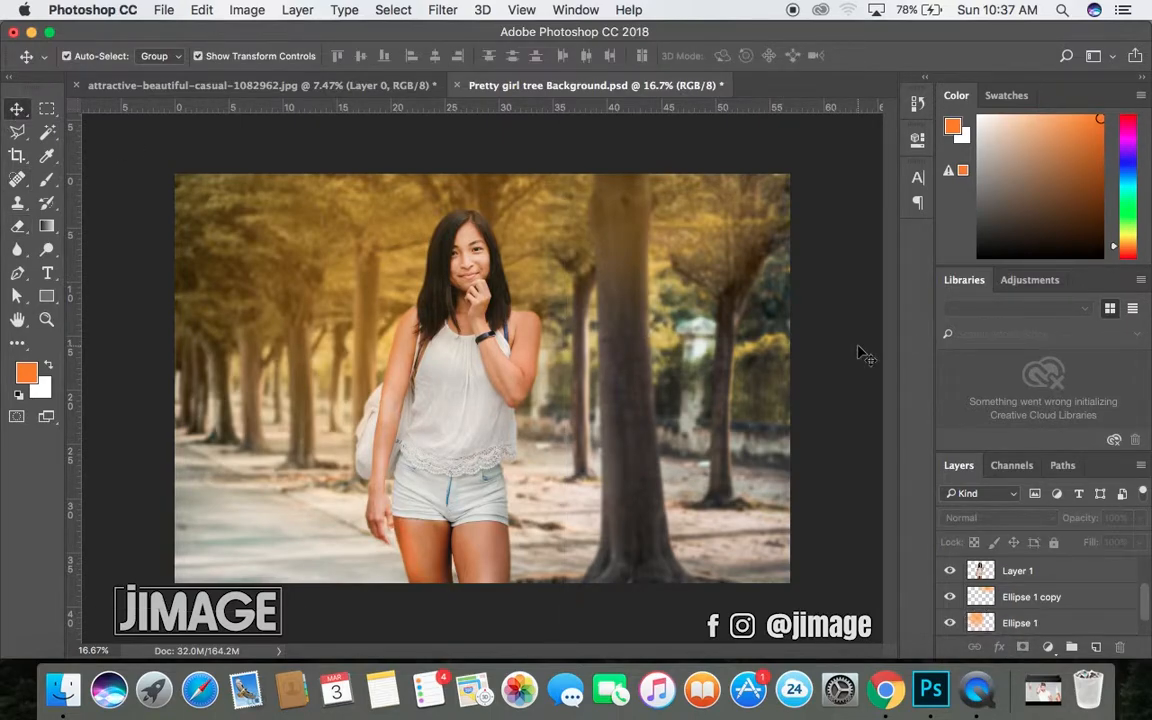
pyautogui.press('super+shift+s')
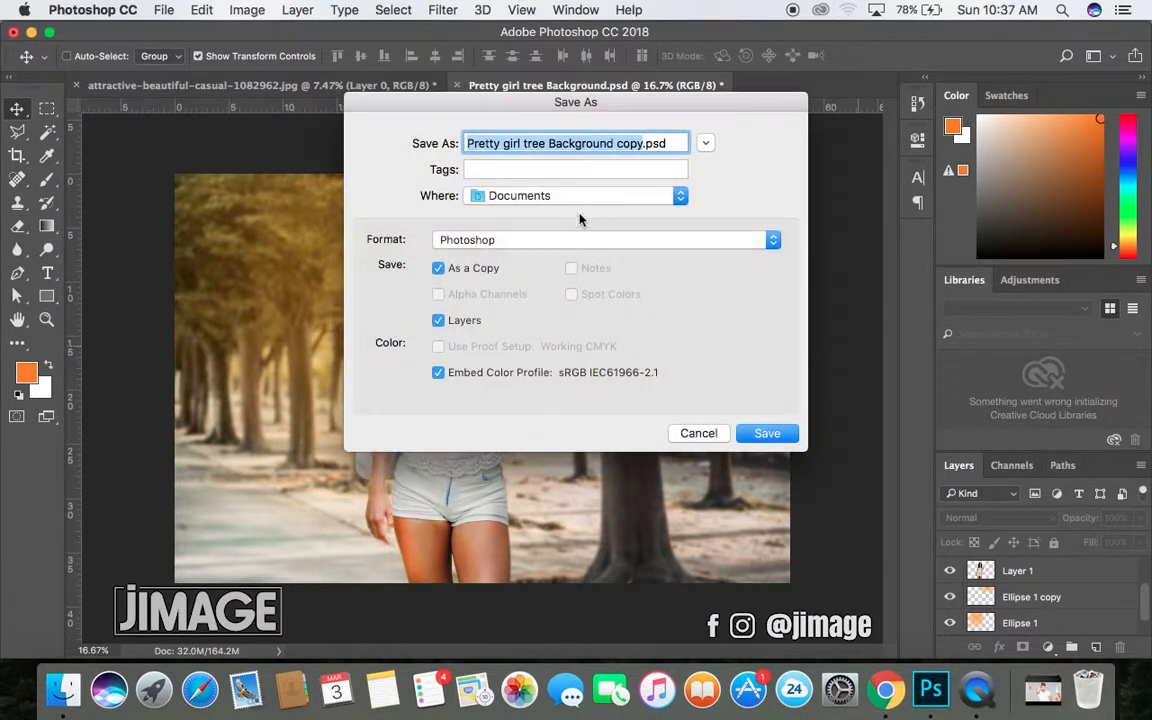
pyautogui.click(570, 241)
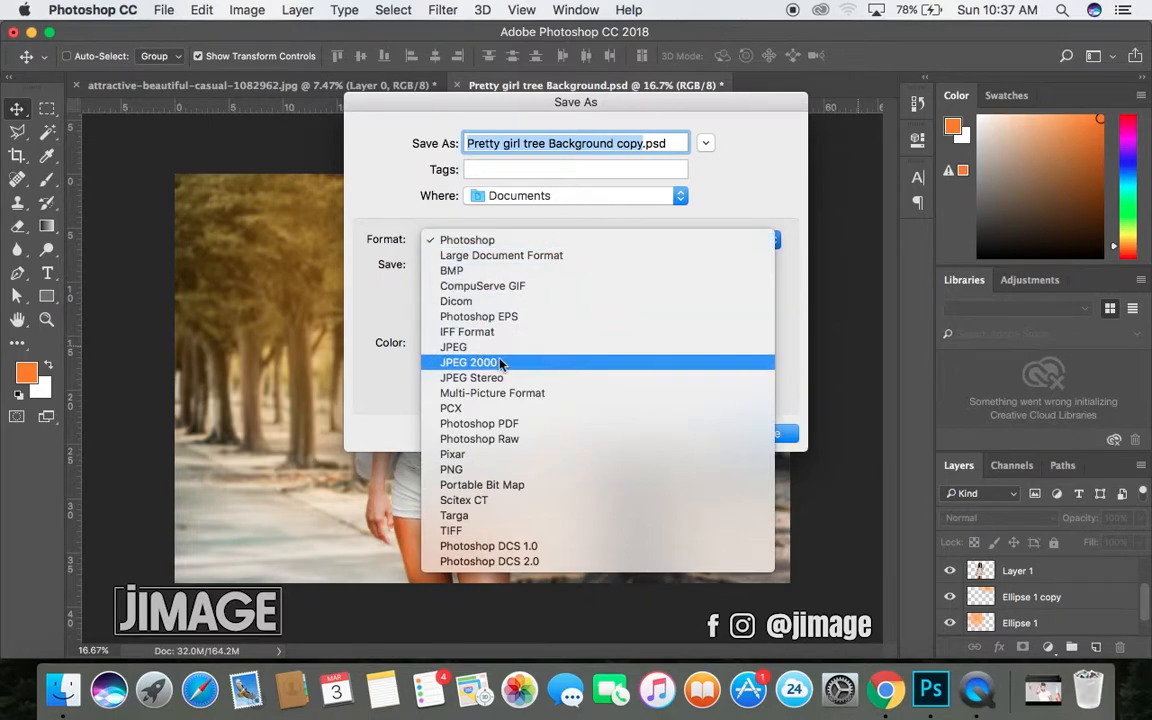
pyautogui.click(490, 348)
pyautogui.click(765, 434)
pyautogui.click(679, 224)
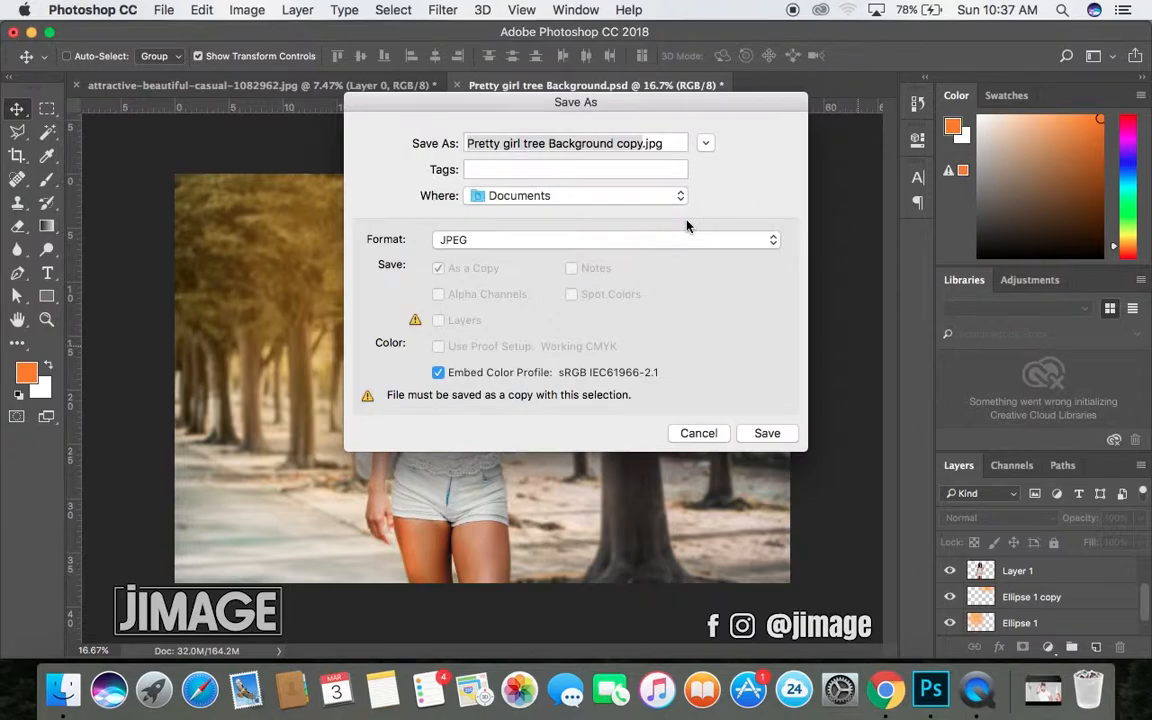
pyautogui.click(832, 162)
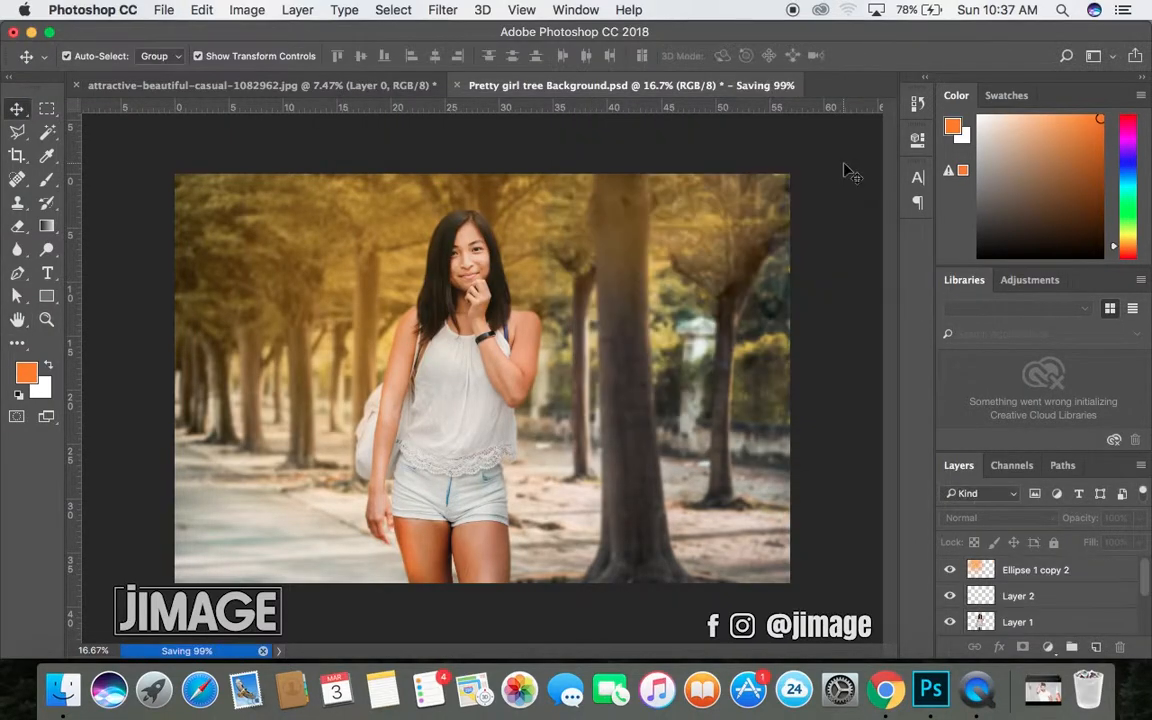
# - Switch to the Documents folder in Finder and open "Pretty girl tree Background copy.jpg" with Adobe Photoshop CC 2018
pyautogui.hotkey('ctrl', 'Up')
pyautogui.click(211, 375)
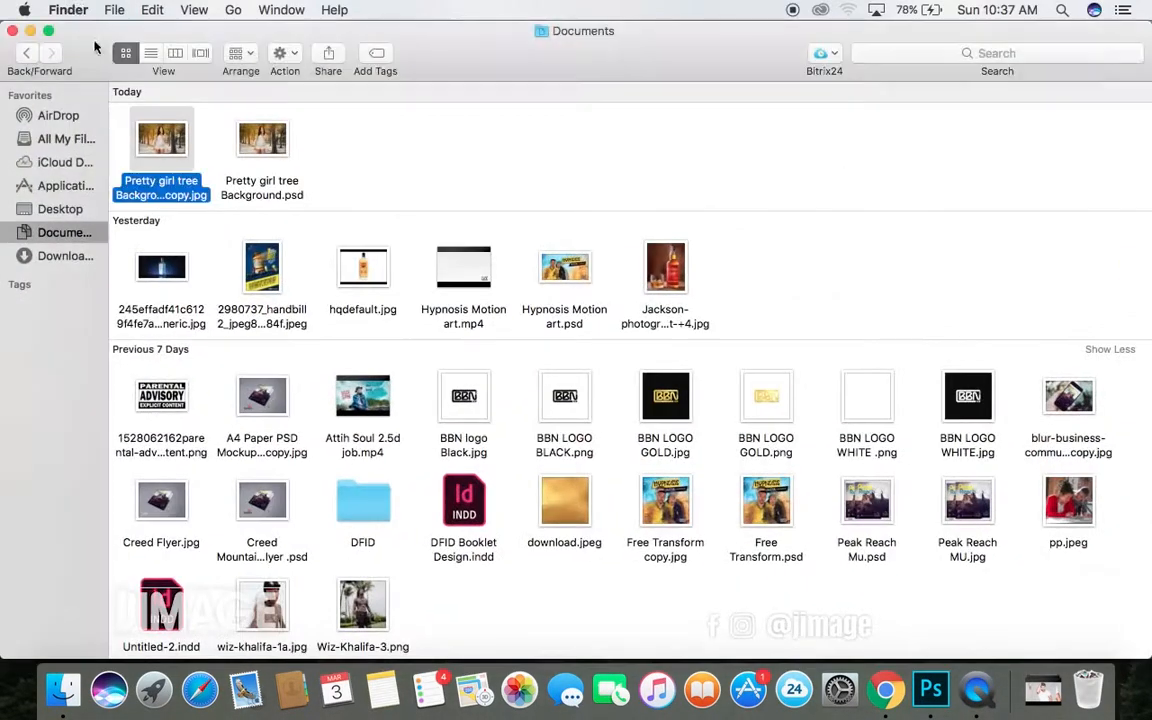
pyautogui.rightClick(162, 139)
pyautogui.moveTo(240, 157)
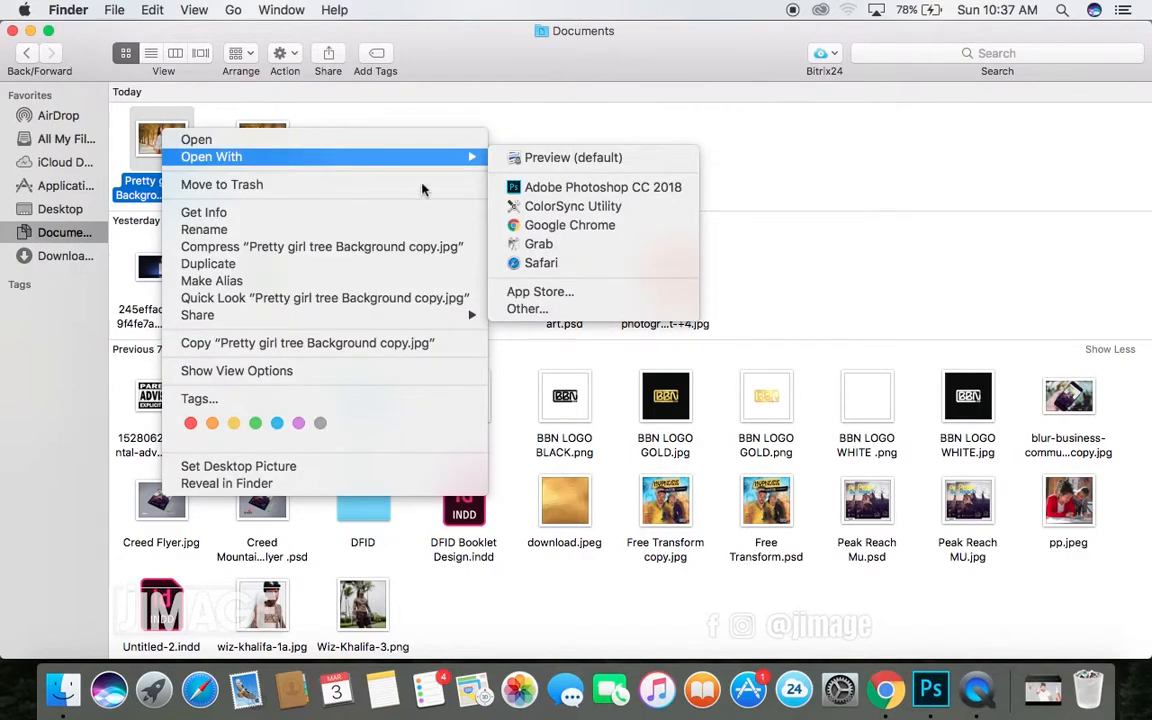
pyautogui.click(566, 188)
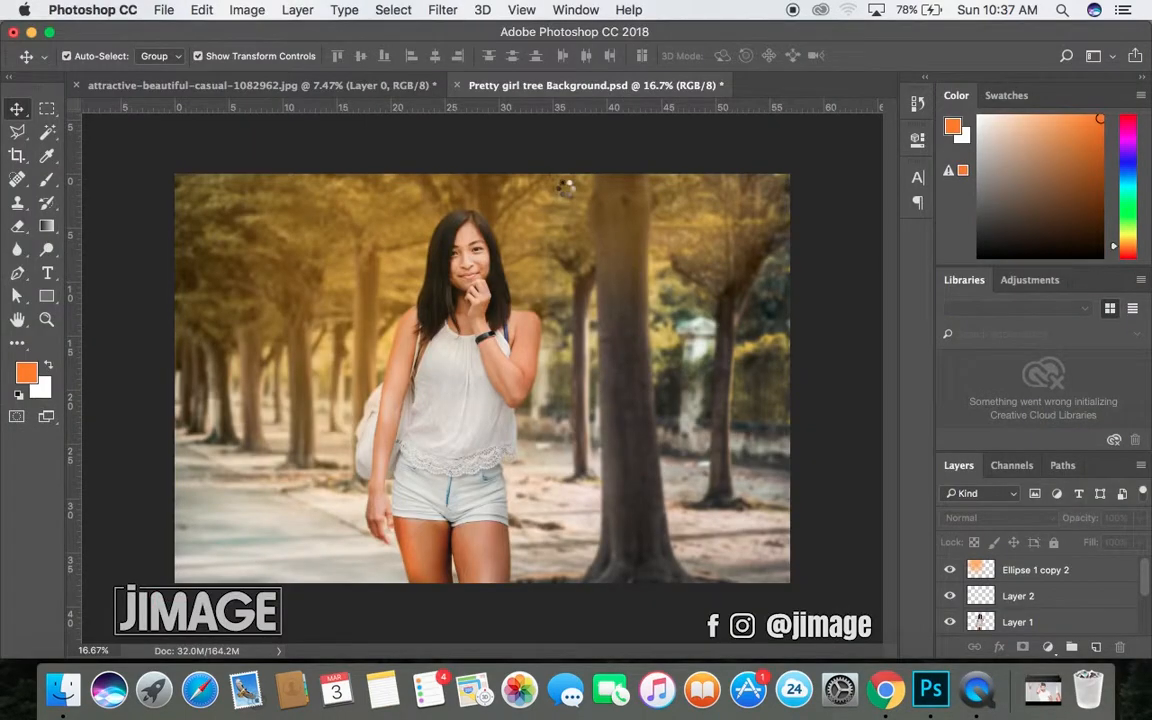
# - Apply the basic Sharpen filter to the Background layer of the JPEG copy
pyautogui.click(449, 11)
pyautogui.moveTo(501, 244)
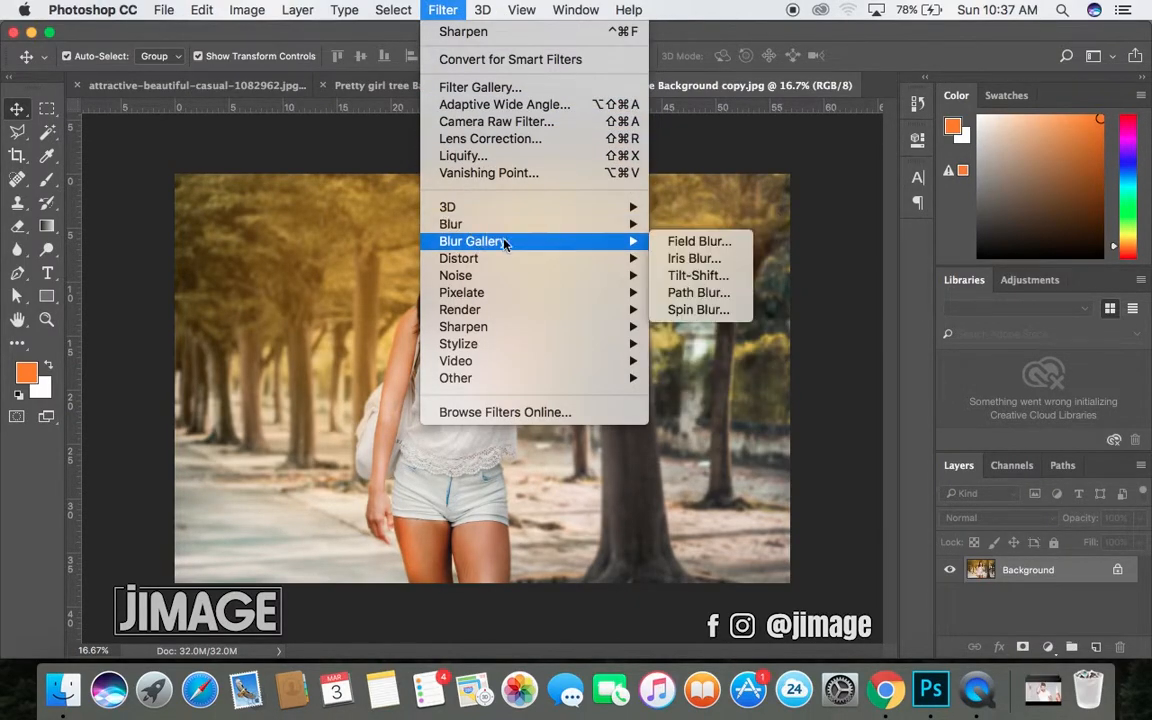
pyautogui.moveTo(502, 327)
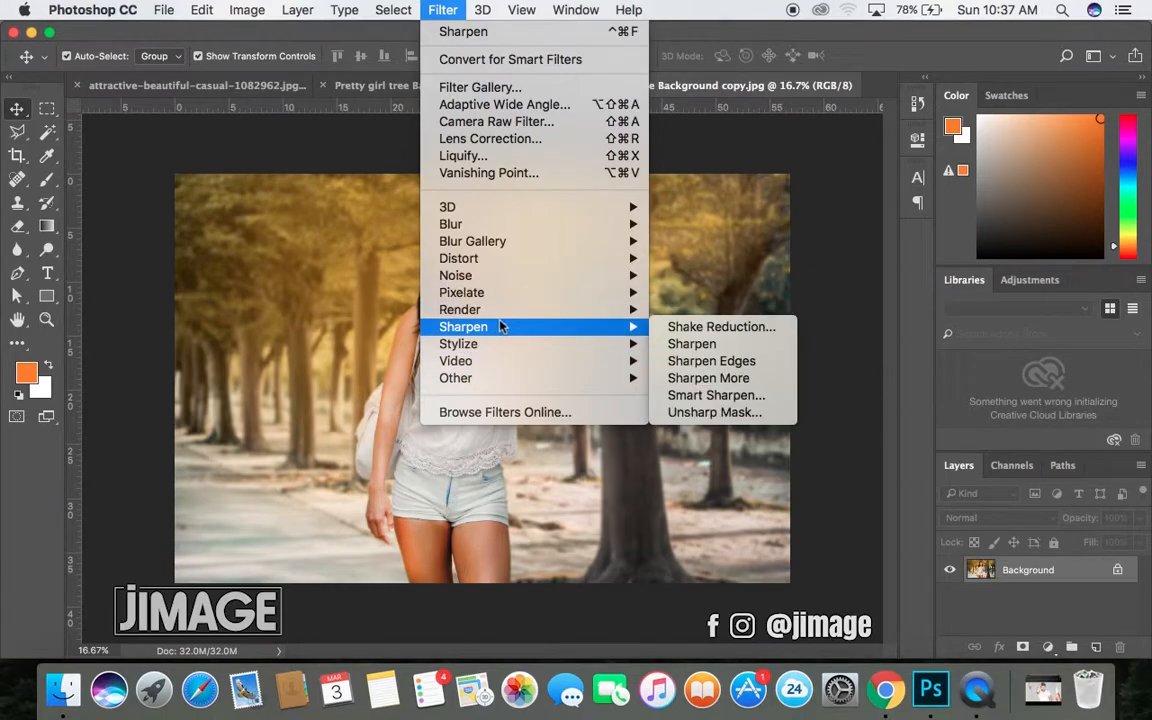
pyautogui.click(727, 346)
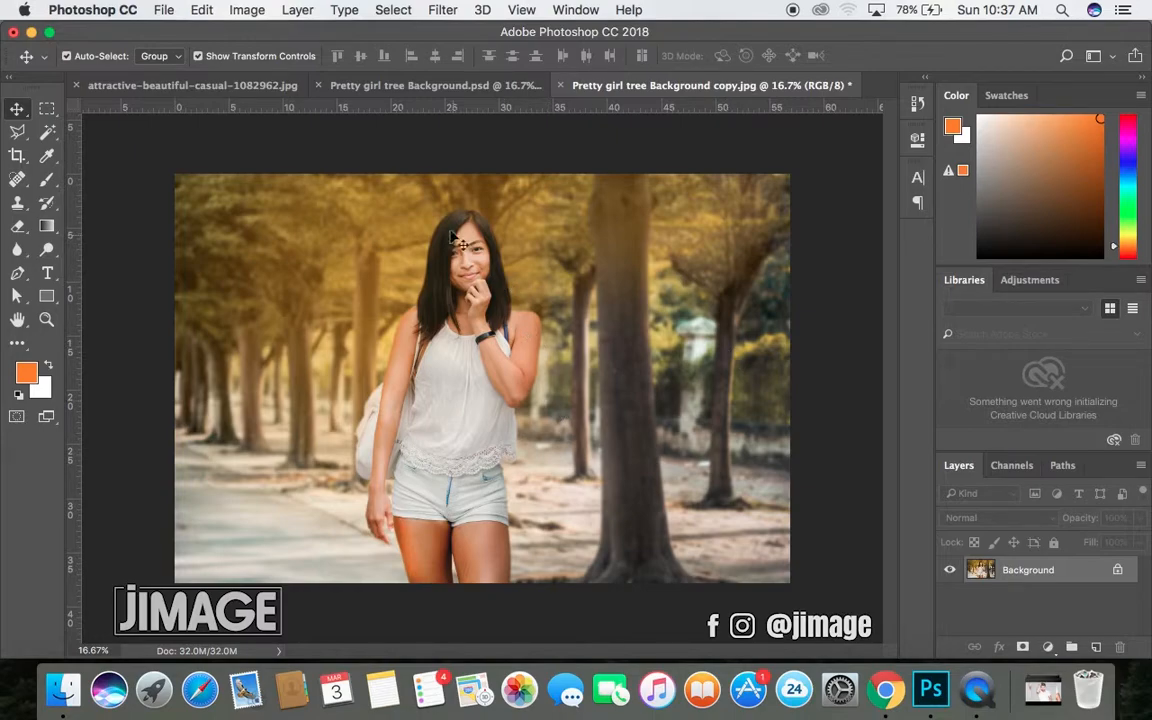
pyautogui.click(245, 12)
pyautogui.moveTo(315, 60)
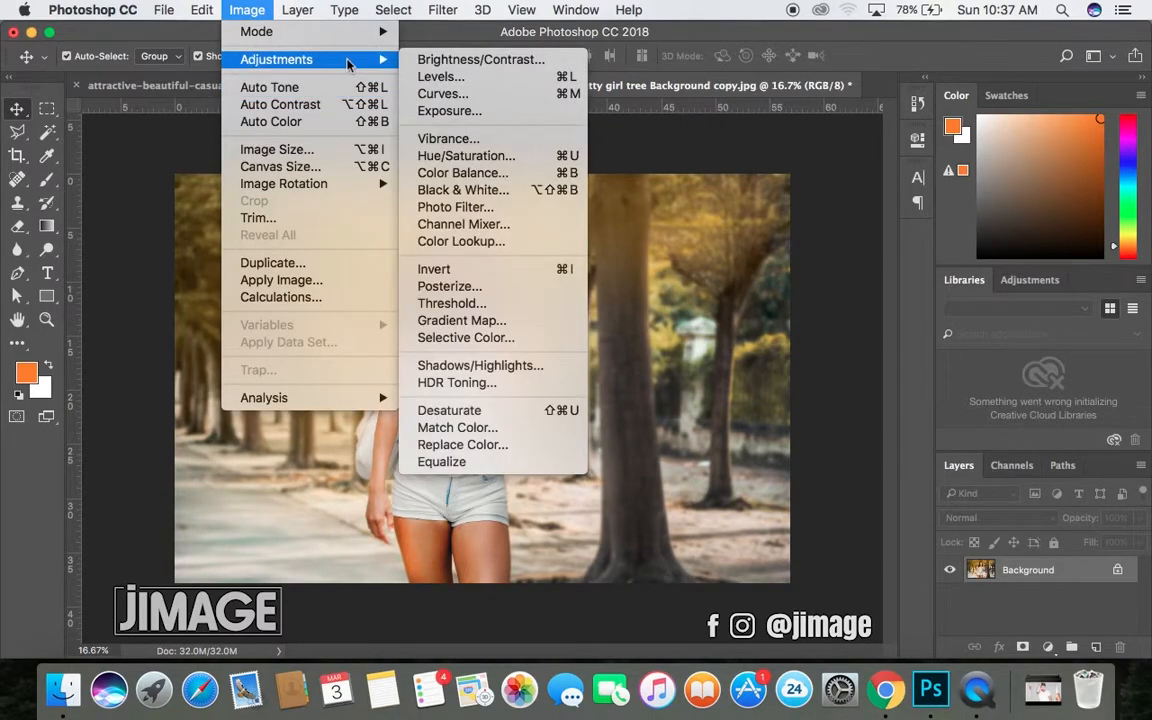
pyautogui.click(509, 140)
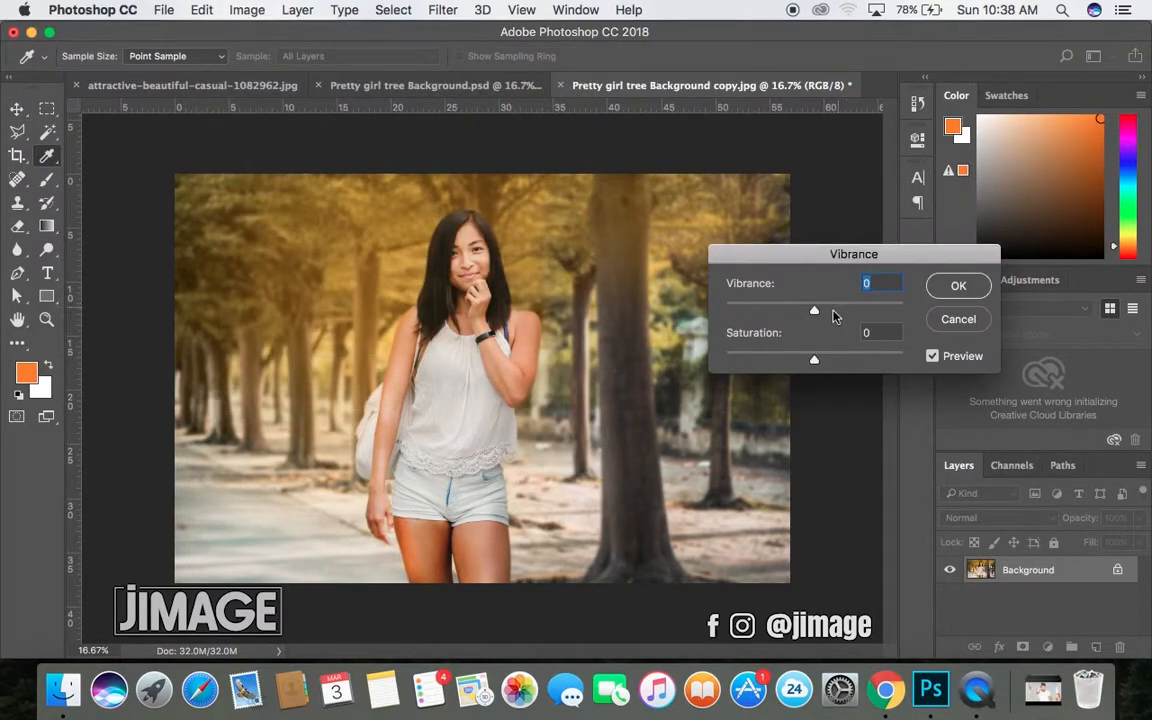
pyautogui.moveTo(813, 312)
pyautogui.mouseDown()
pyautogui.moveTo(736, 312)
pyautogui.moveTo(838, 328)
pyautogui.moveTo(801, 315)
pyautogui.moveTo(811, 318)
pyautogui.mouseUp()
pyautogui.click(956, 320)
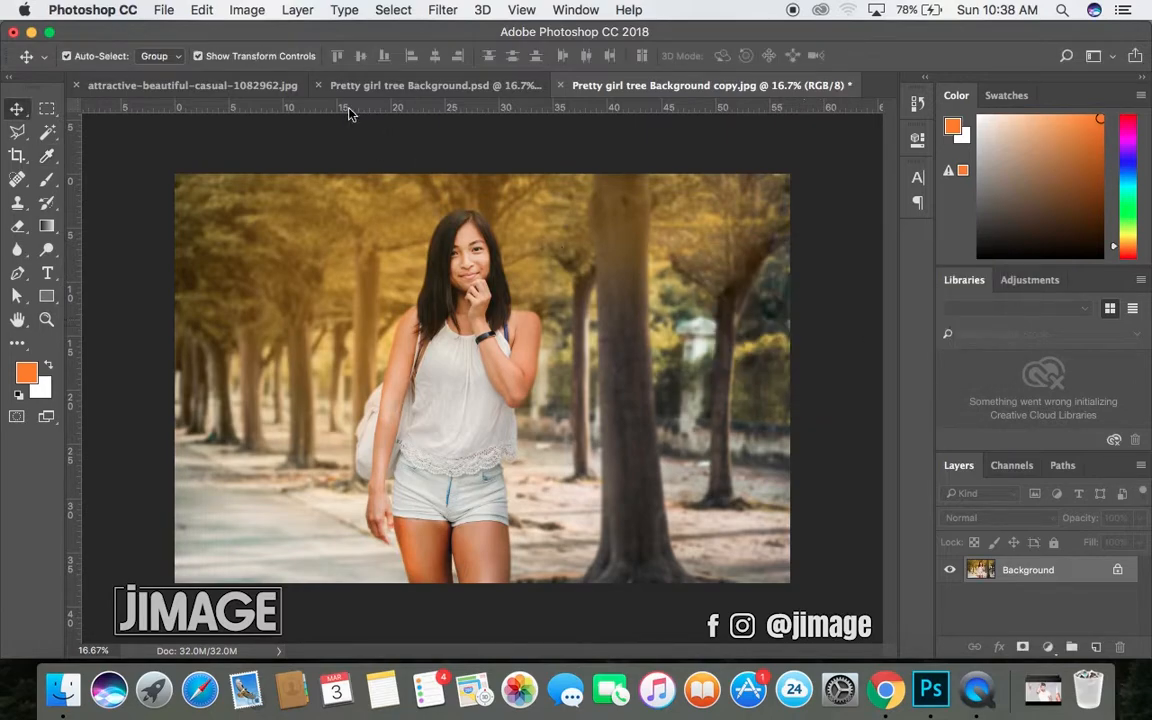
# - Start a Photo Filter adjustment on the JPEG copy using the Cooling Filter (LBB) preset
pyautogui.click(240, 11)
pyautogui.moveTo(306, 58)
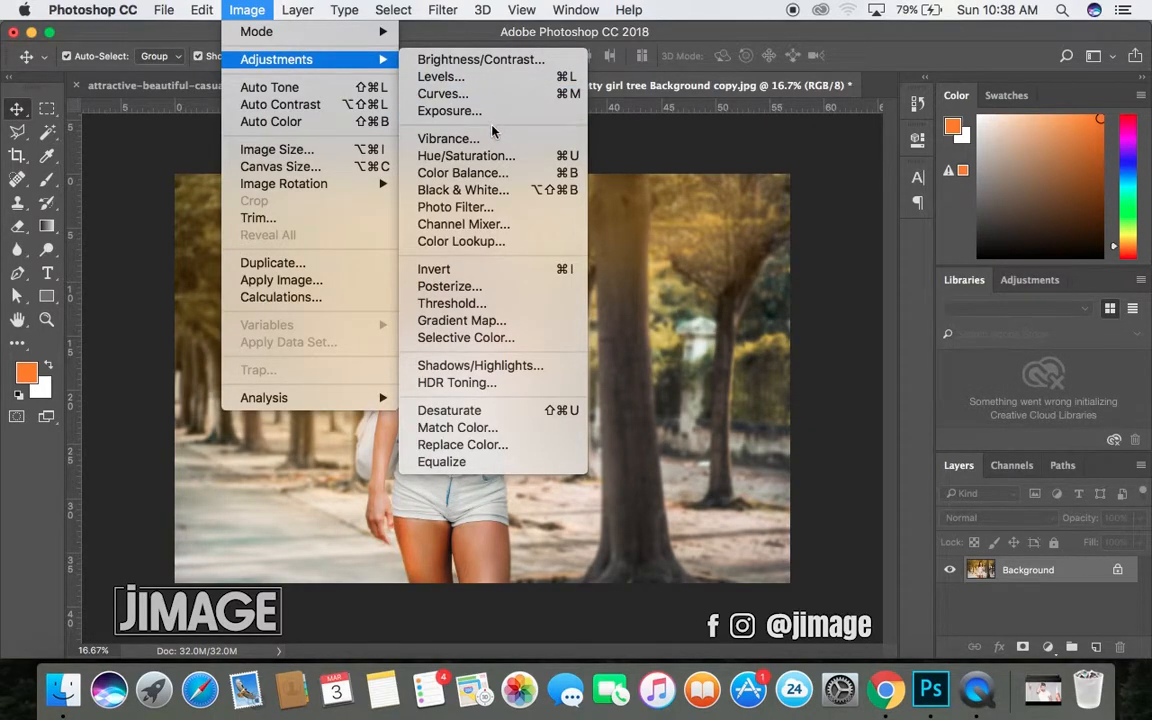
pyautogui.click(500, 208)
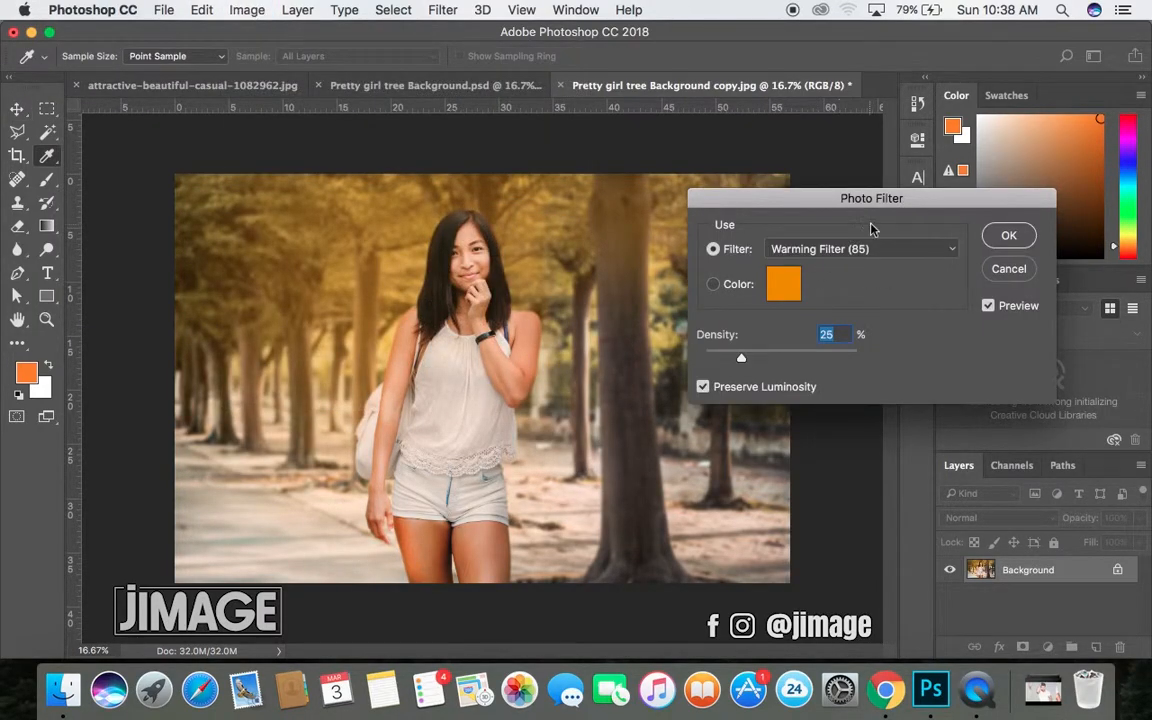
pyautogui.click(874, 249)
pyautogui.click(839, 314)
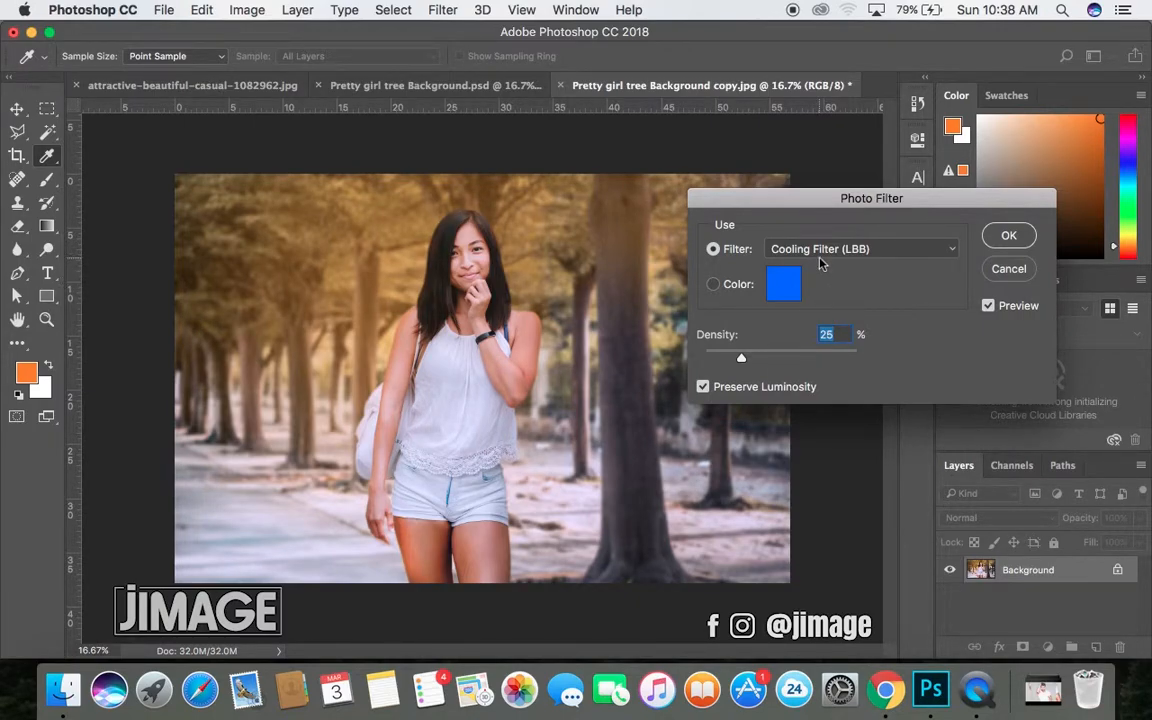
# - Try the Cooling Filter (82), Warming Filter (85), Warming Filter (LBA) and Cooling Filter (80) presets in the photo filter
pyautogui.click(902, 257)
pyautogui.click(873, 268)
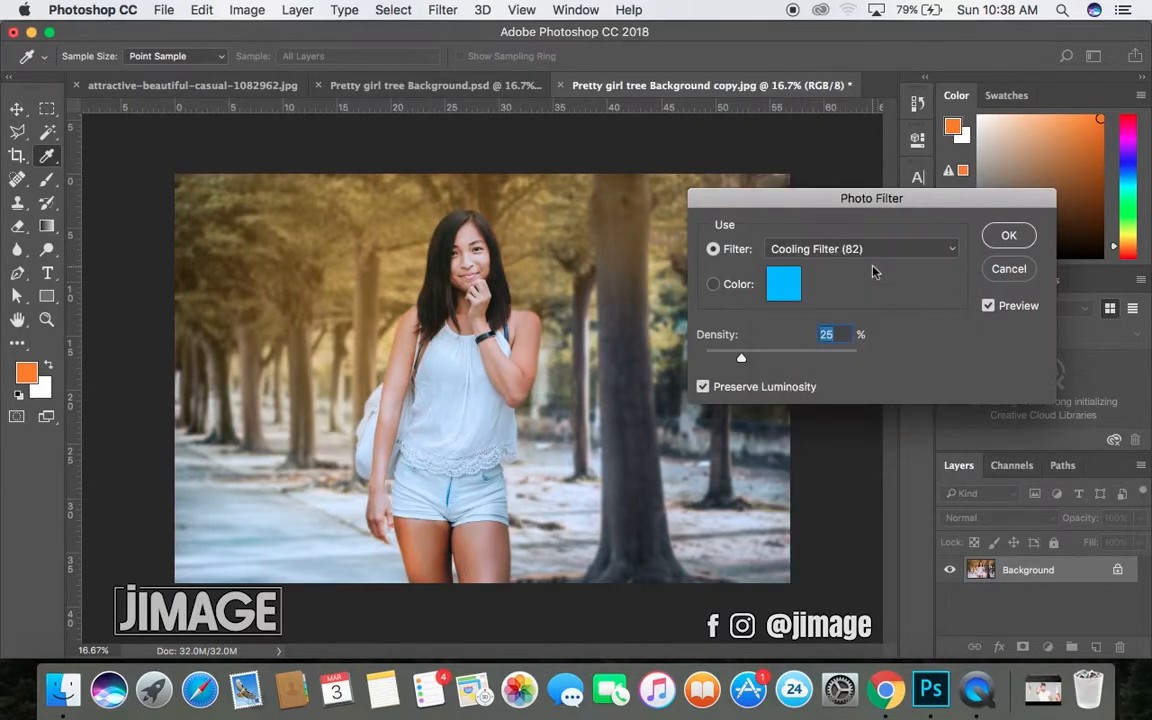
pyautogui.click(871, 252)
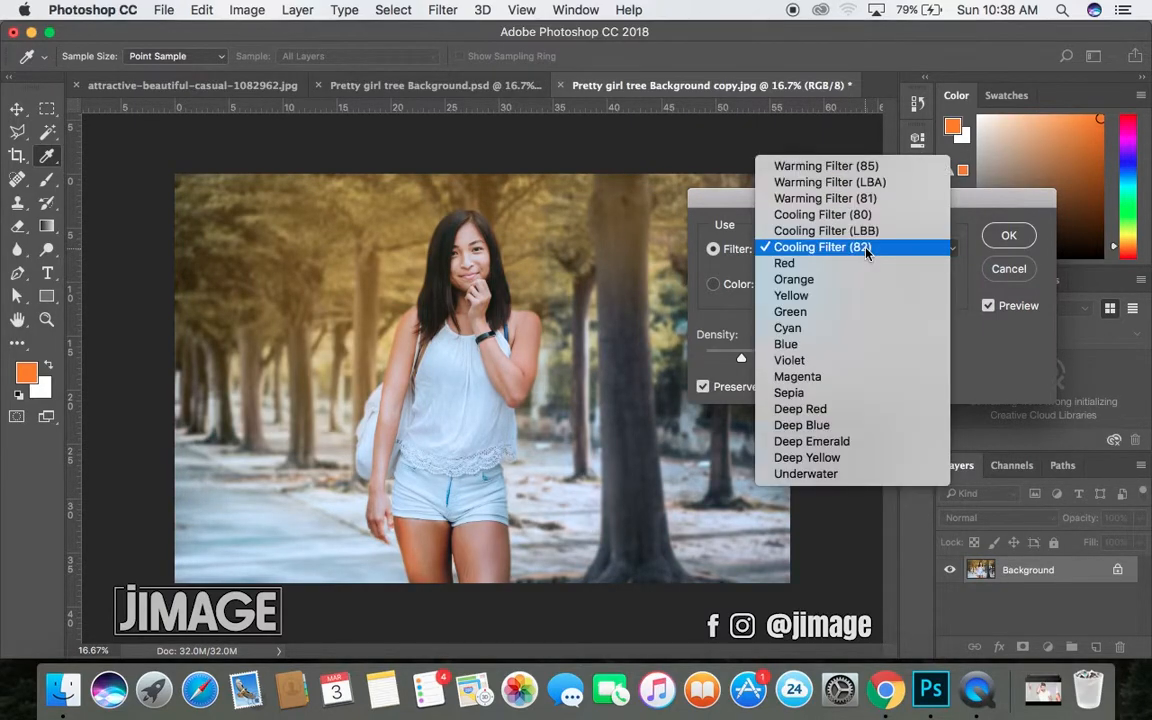
pyautogui.click(839, 170)
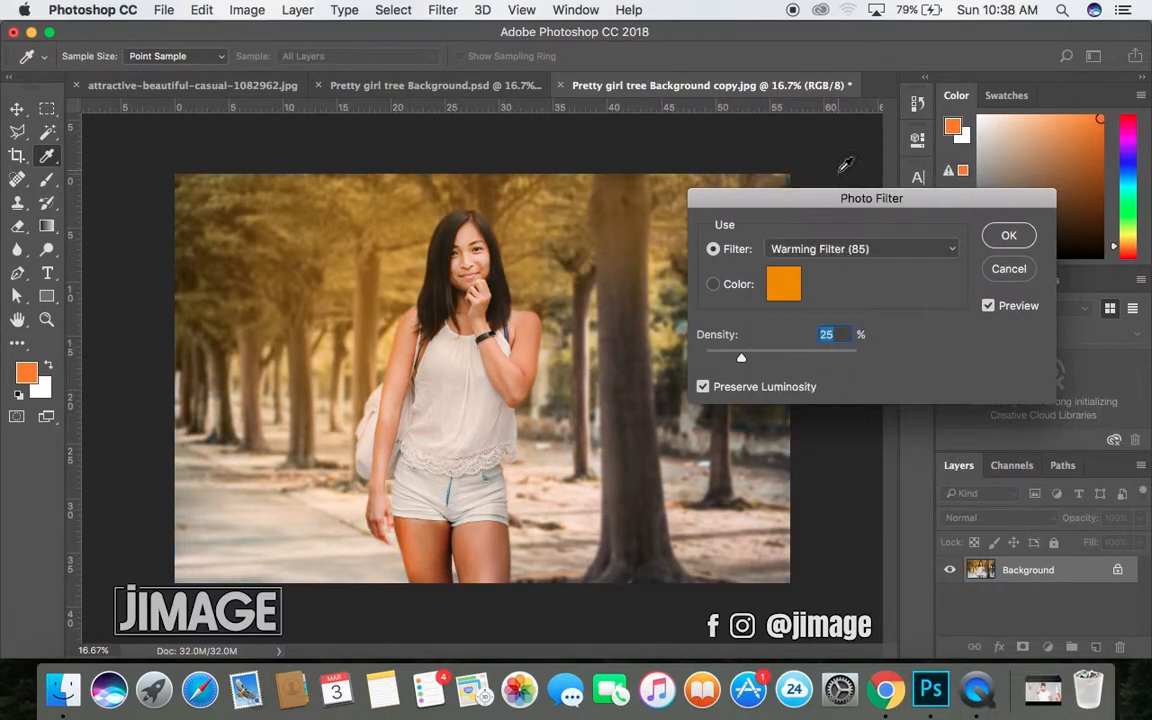
pyautogui.click(857, 253)
pyautogui.click(855, 260)
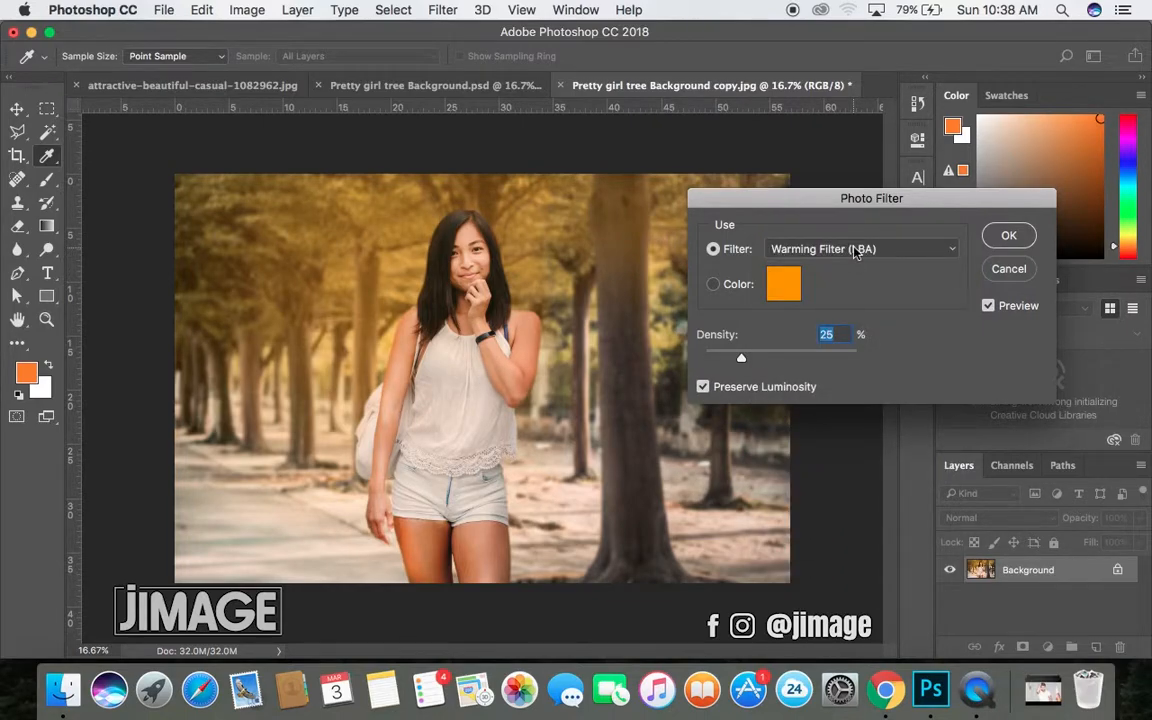
pyautogui.click(855, 258)
pyautogui.click(842, 281)
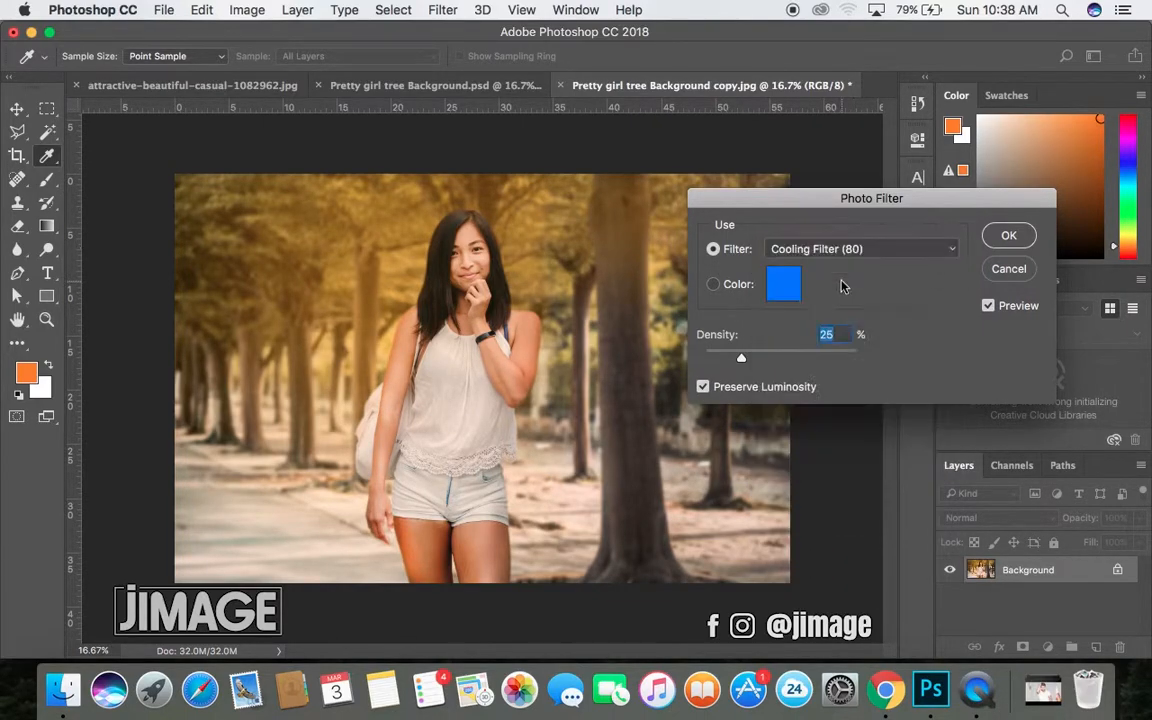
pyautogui.click(848, 262)
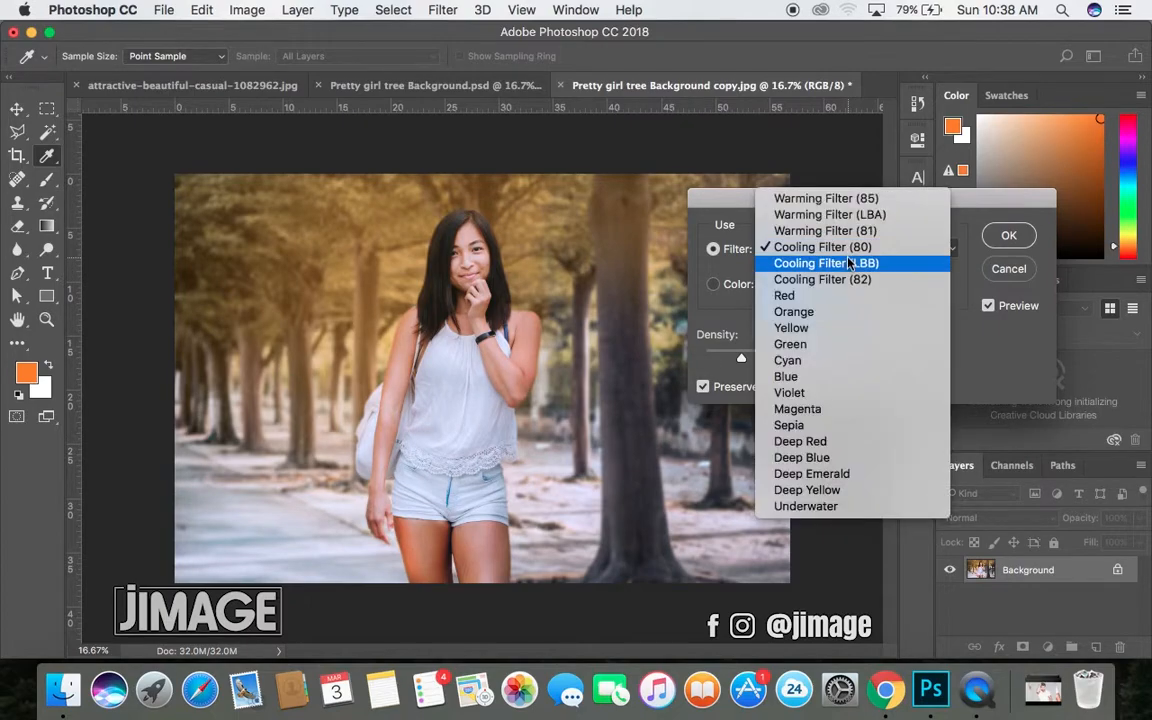
pyautogui.click(842, 281)
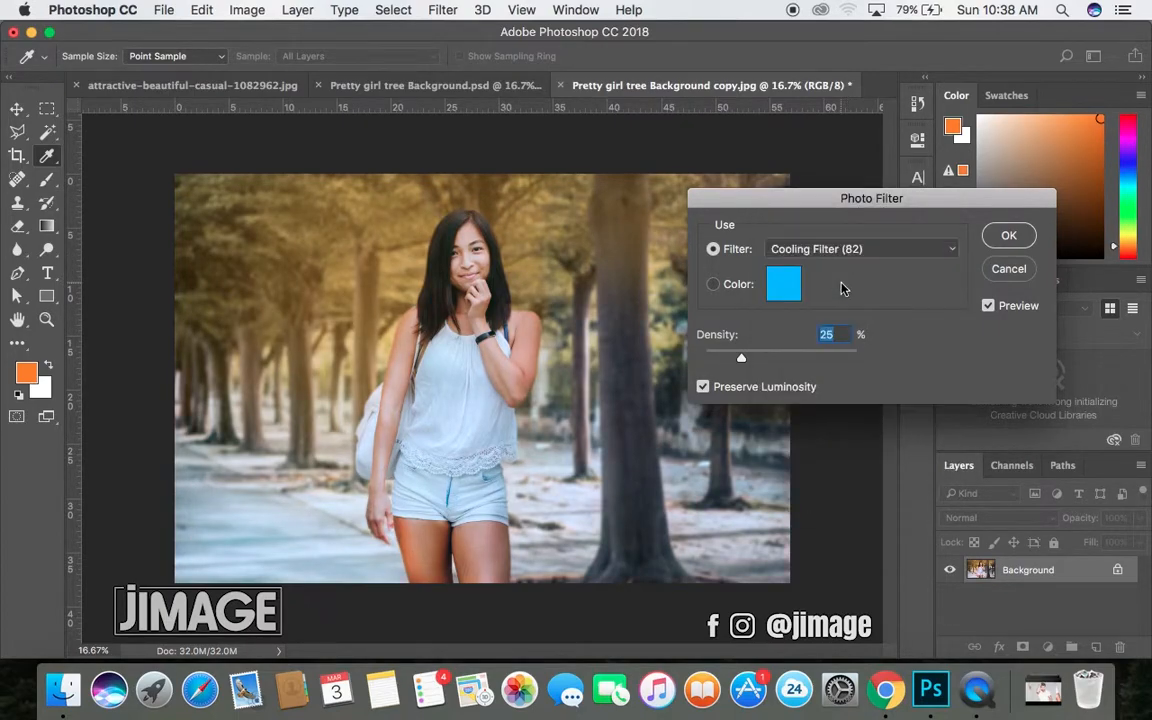
# - Choose Cooling Filter (LBB), fine-tune its density with luminosity preserved, and apply the photo filter to the image
pyautogui.click(857, 254)
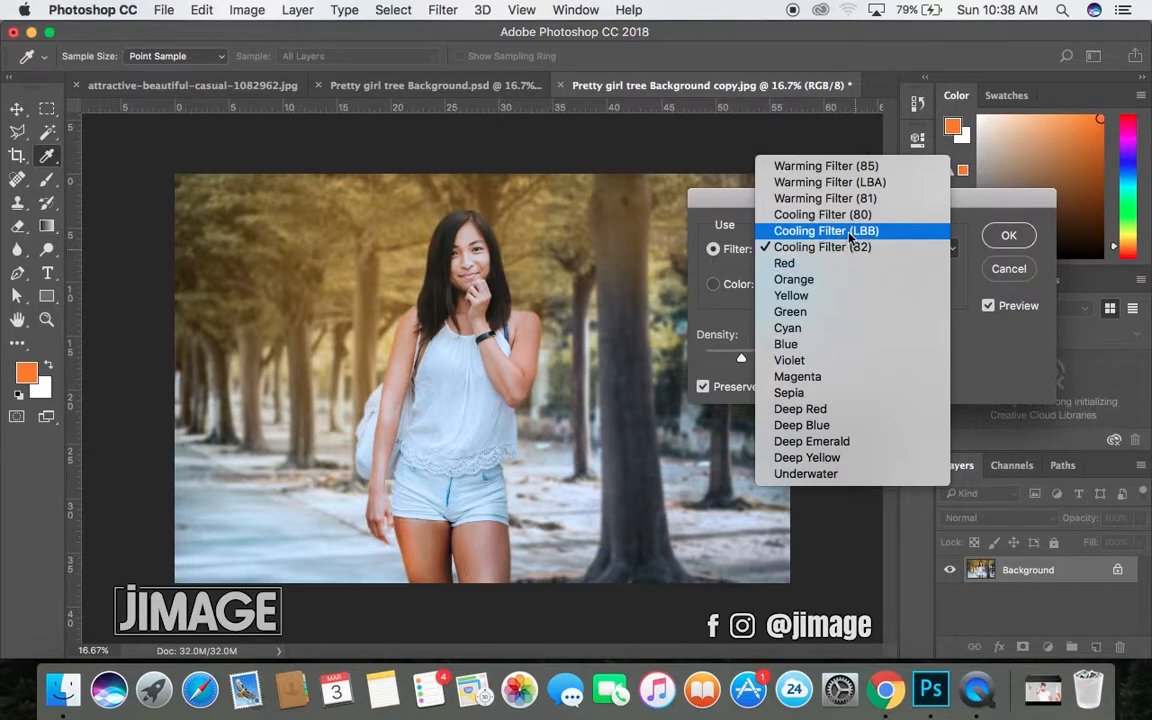
pyautogui.click(848, 228)
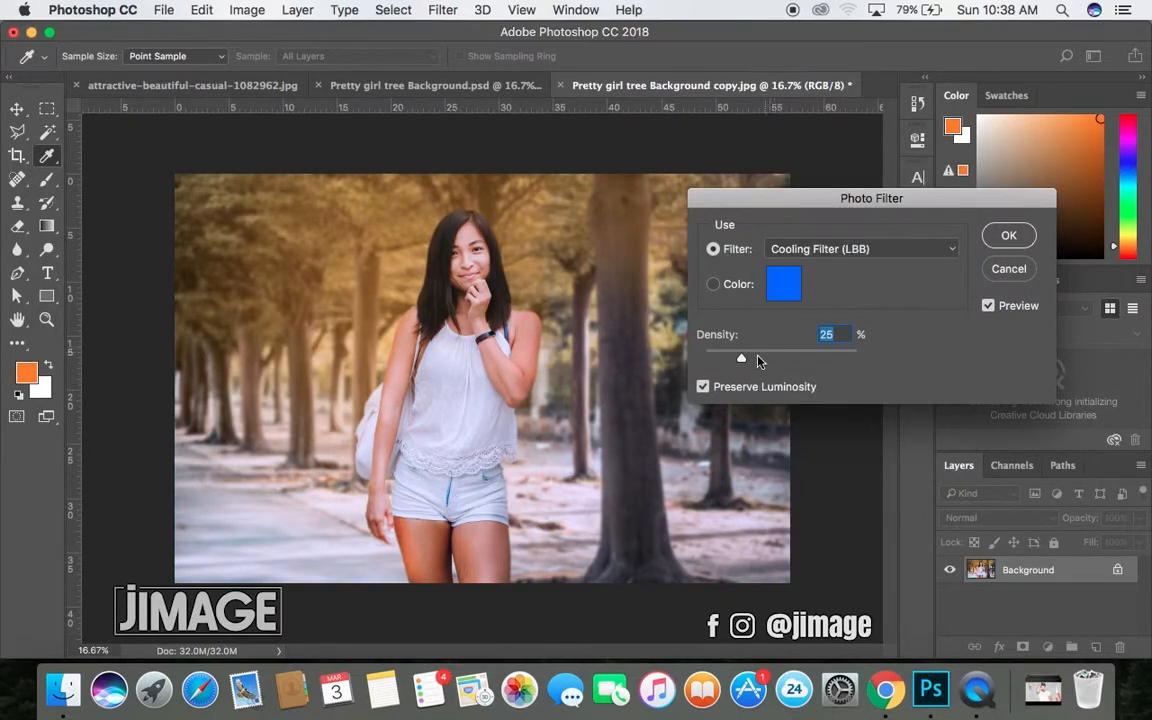
pyautogui.moveTo(777, 363); pyautogui.dragTo(742, 352)
pyautogui.click(1008, 237)
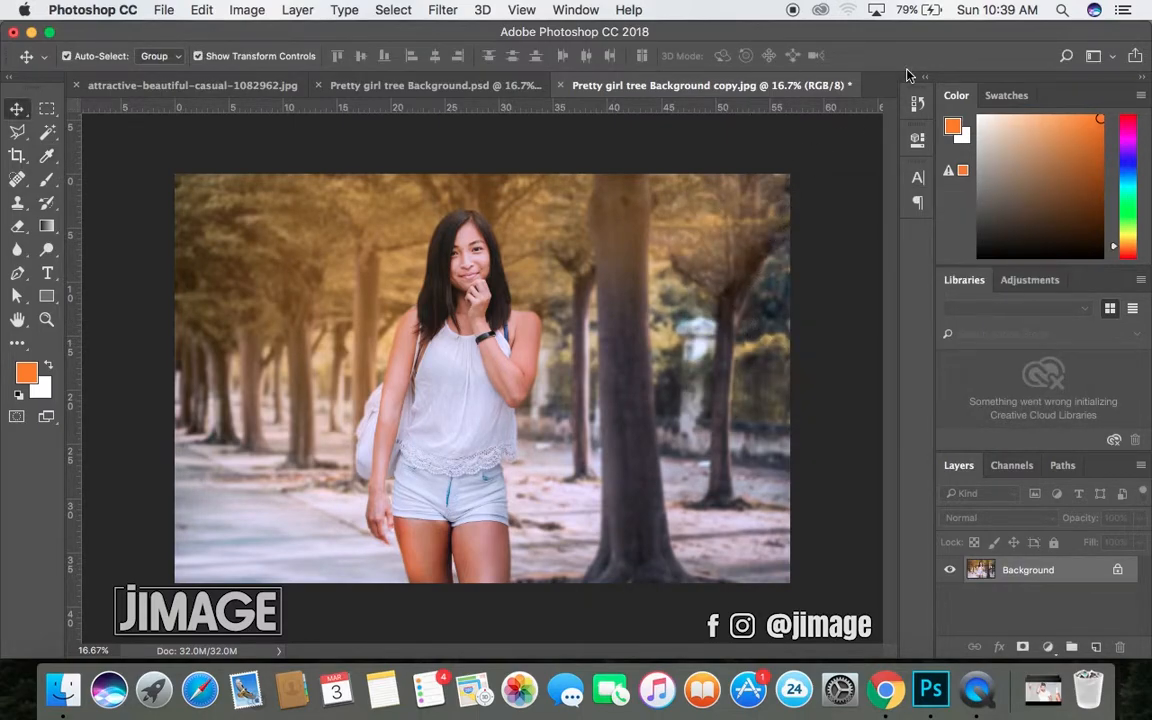
# - Compare the JPEG's originally opened state with its Photo Filter state in the history, ending on the Photo Filter state
pyautogui.click(917, 104)
pyautogui.scroll(1, 837, 137)
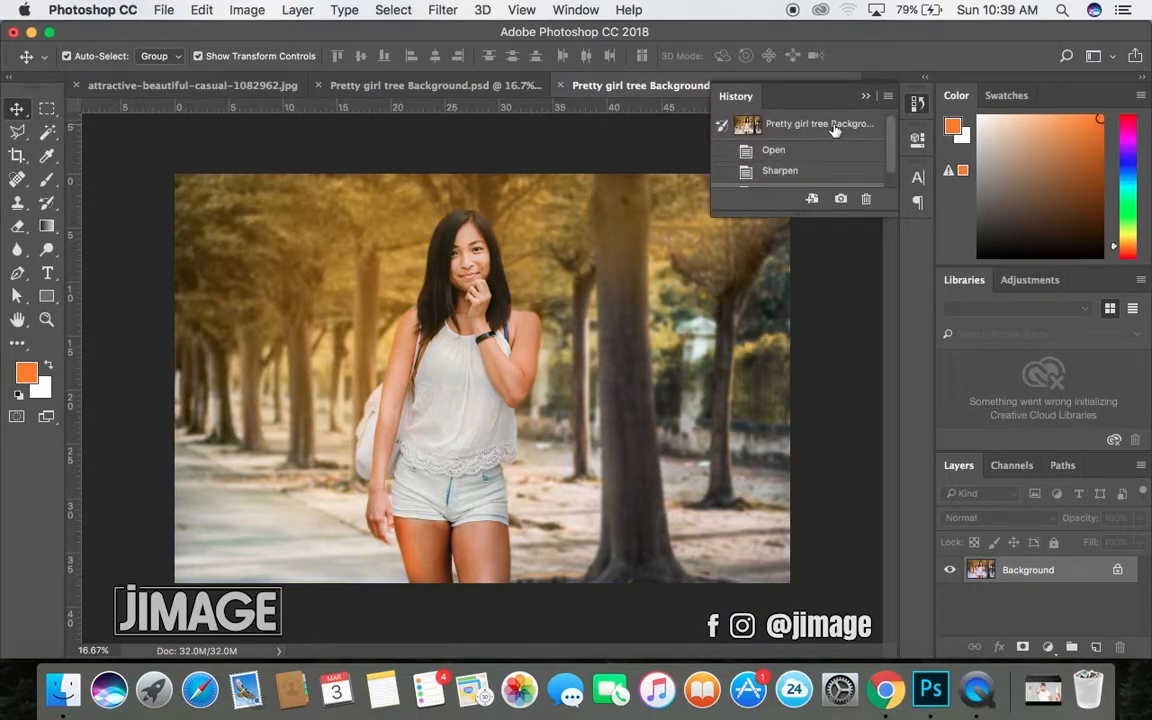
pyautogui.click(845, 123)
pyautogui.scroll(-1, 834, 160)
pyautogui.click(832, 176)
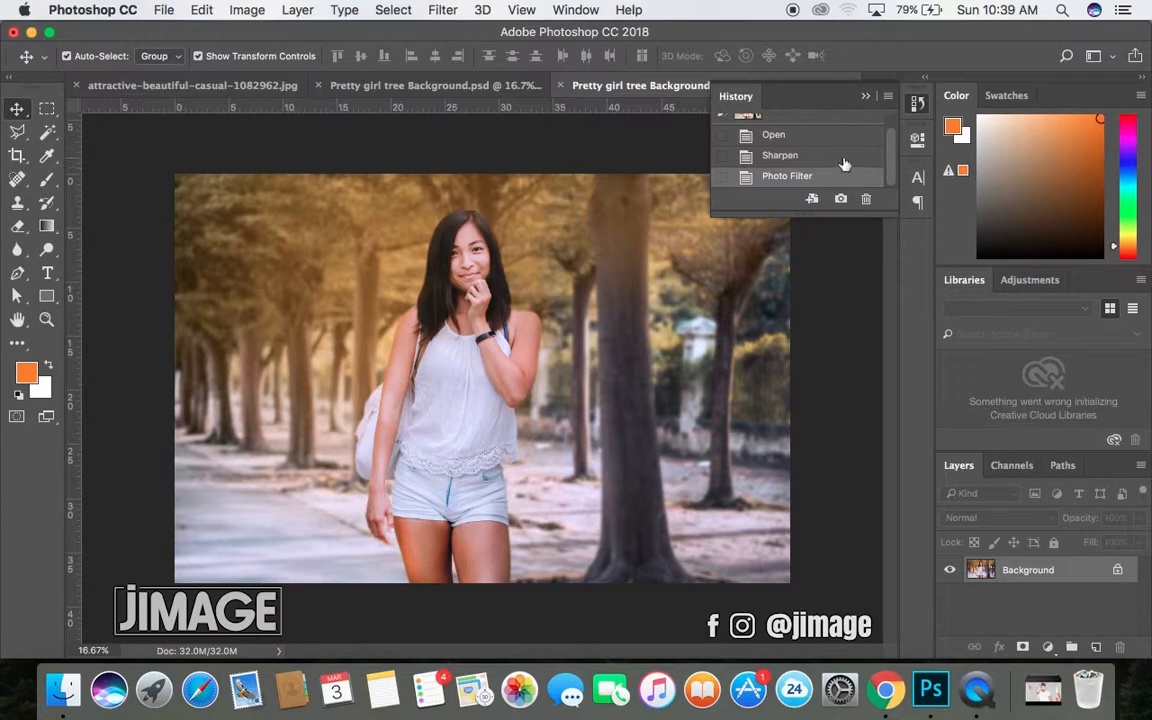
pyautogui.scroll(1, 823, 145)
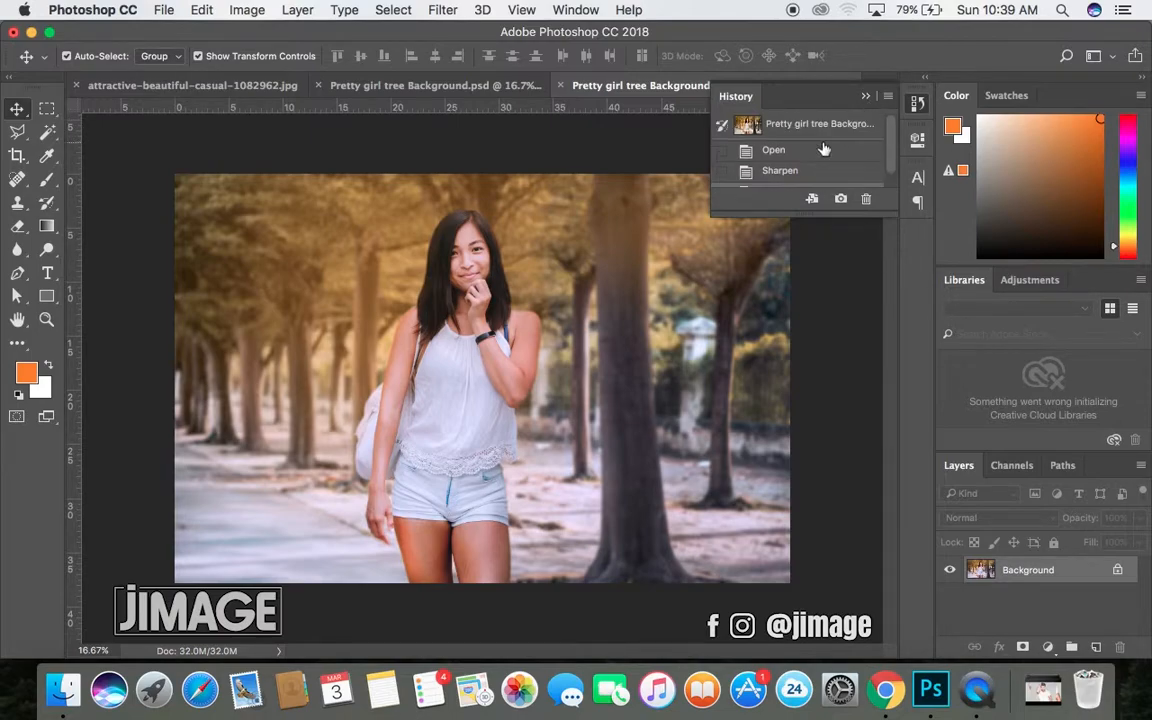
pyautogui.click(820, 125)
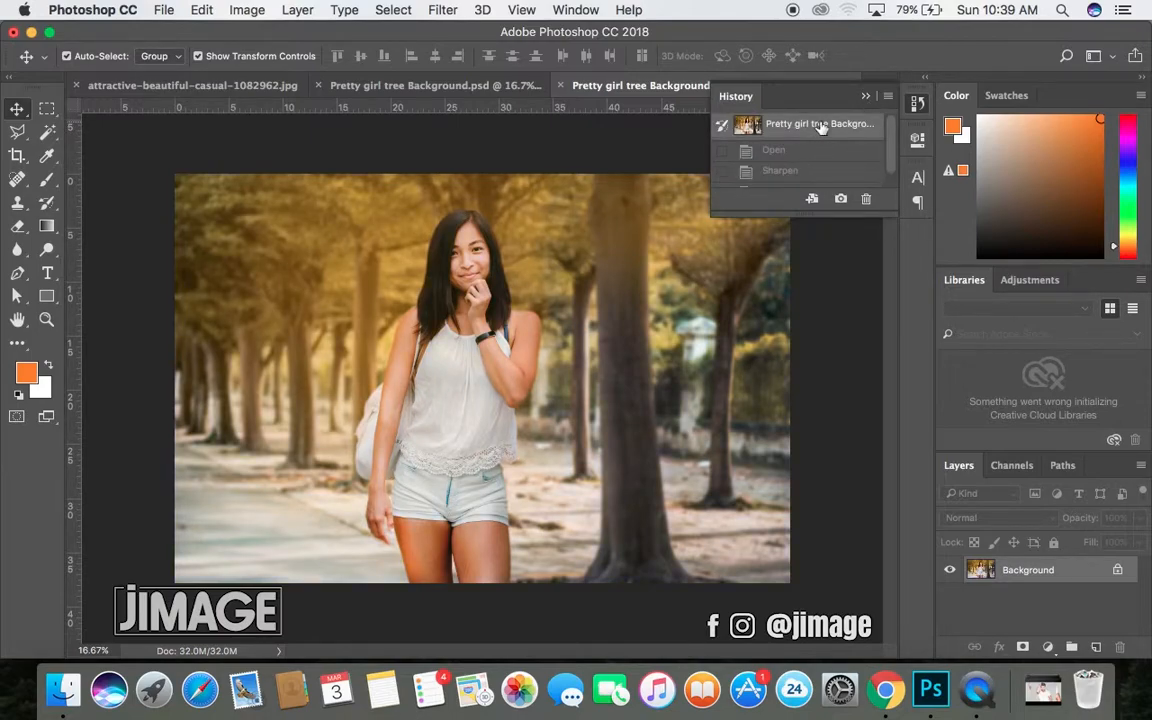
pyautogui.scroll(-1, 818, 140)
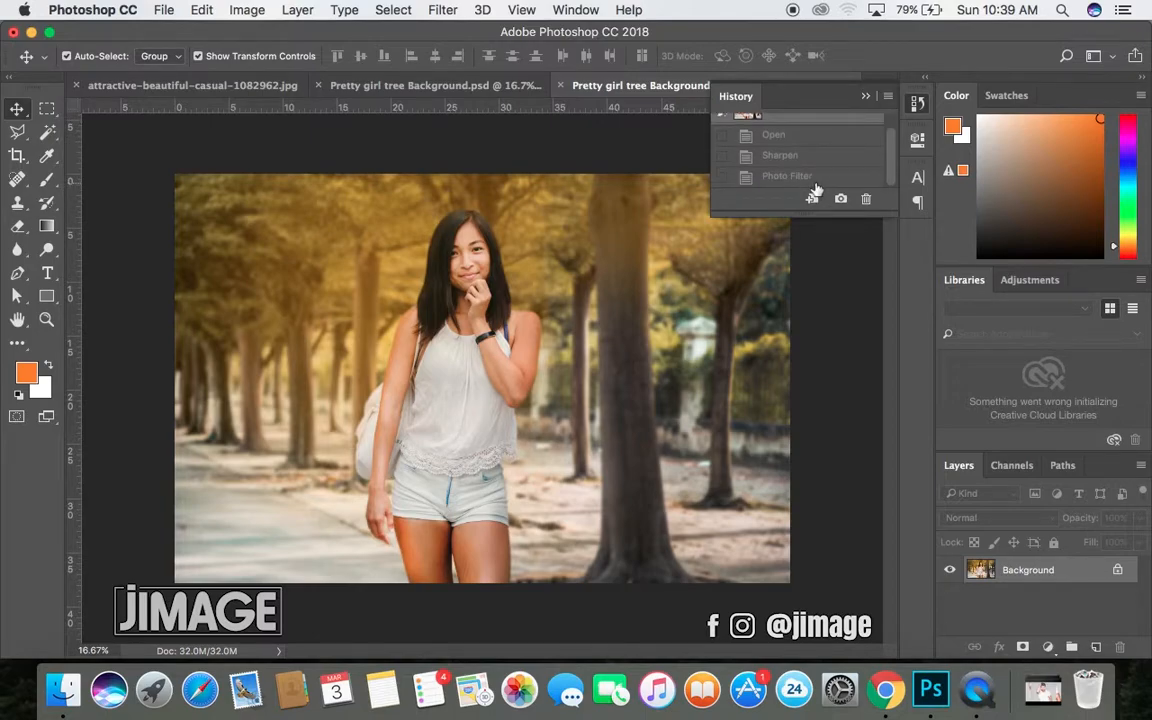
pyautogui.click(815, 177)
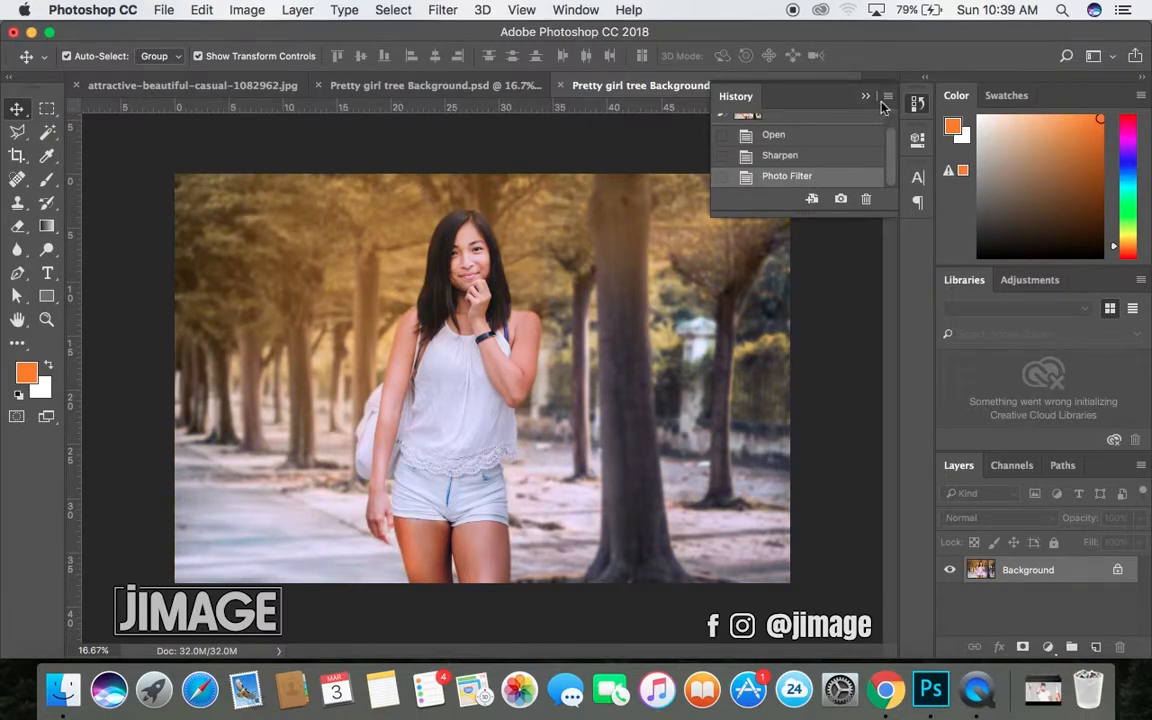
pyautogui.click(785, 92)
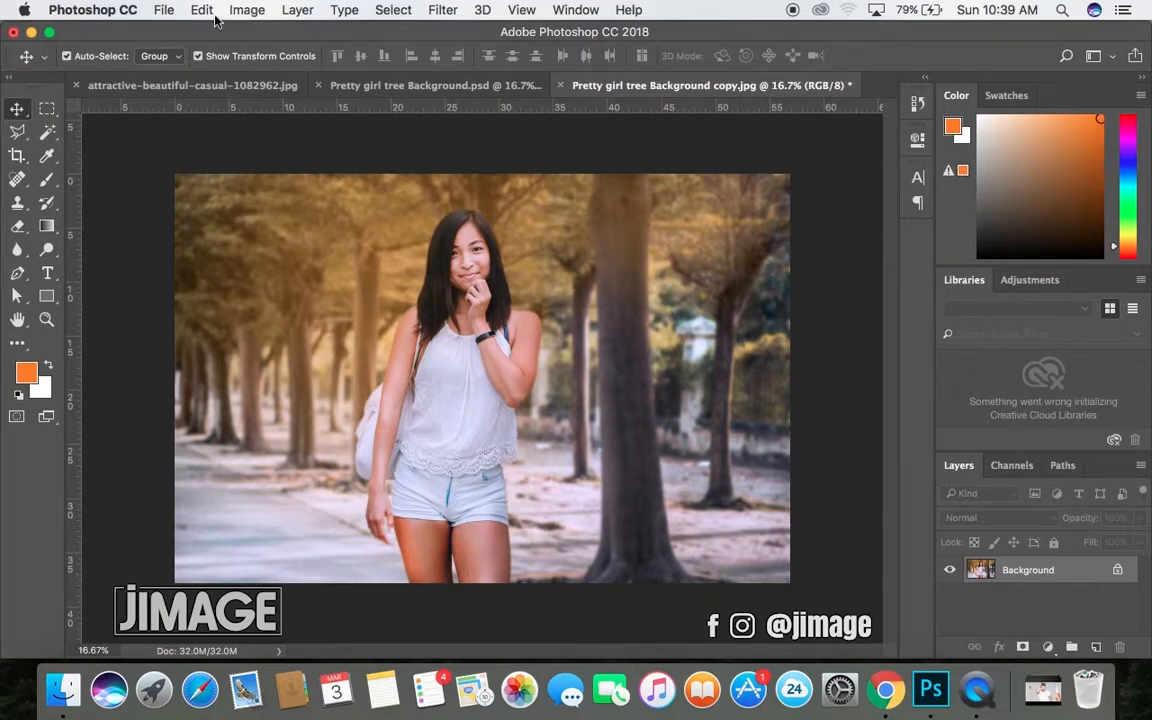
# - Apply a Hue/Saturation adjustment to the JPEG copy with Saturation at +4 and Lightness at 0
pyautogui.click(246, 10)
pyautogui.moveTo(288, 62)
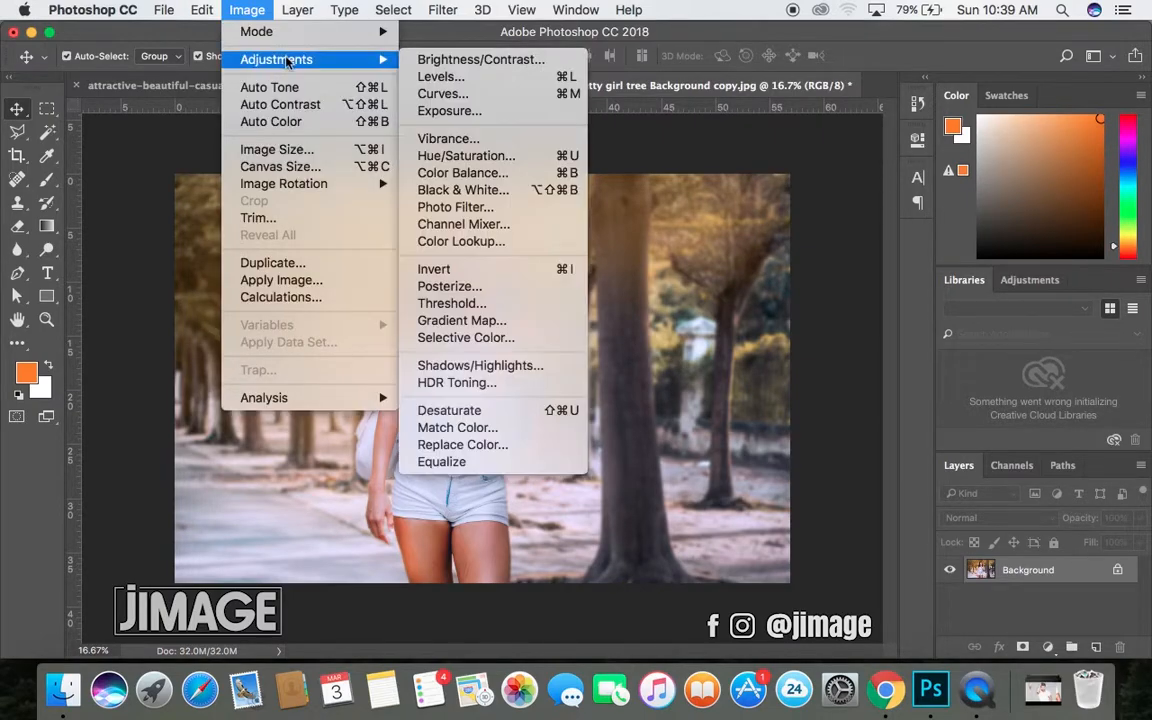
pyautogui.click(440, 156)
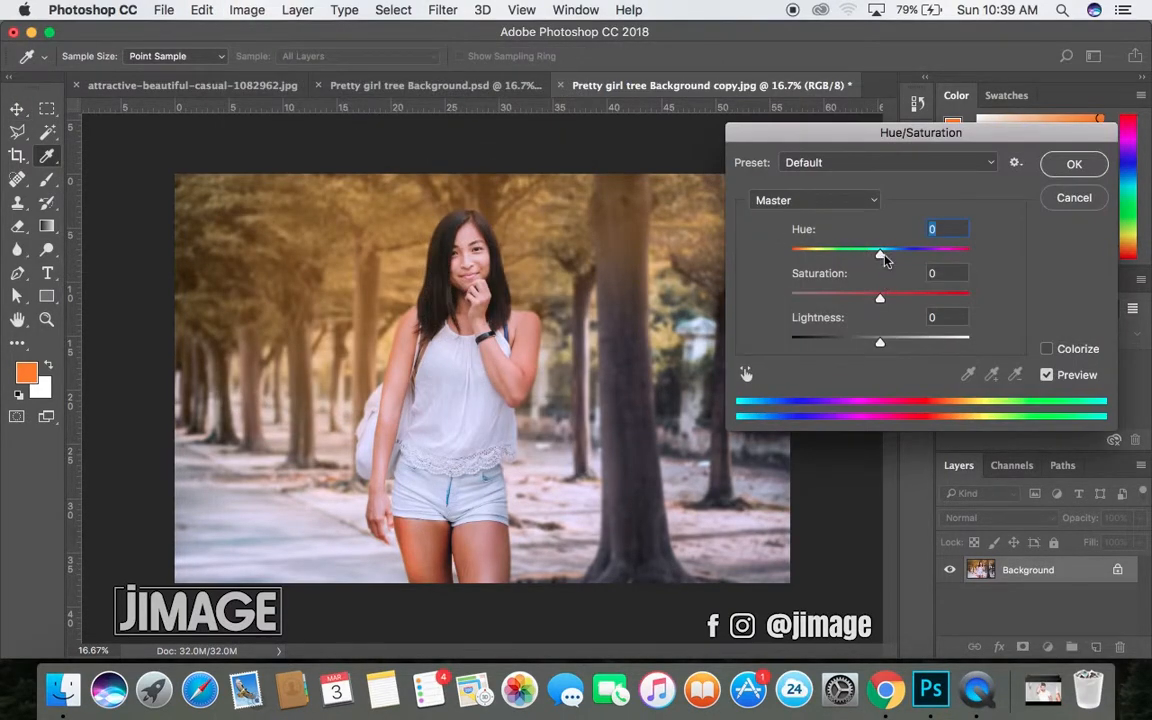
pyautogui.moveTo(880, 301); pyautogui.dragTo(901, 343)
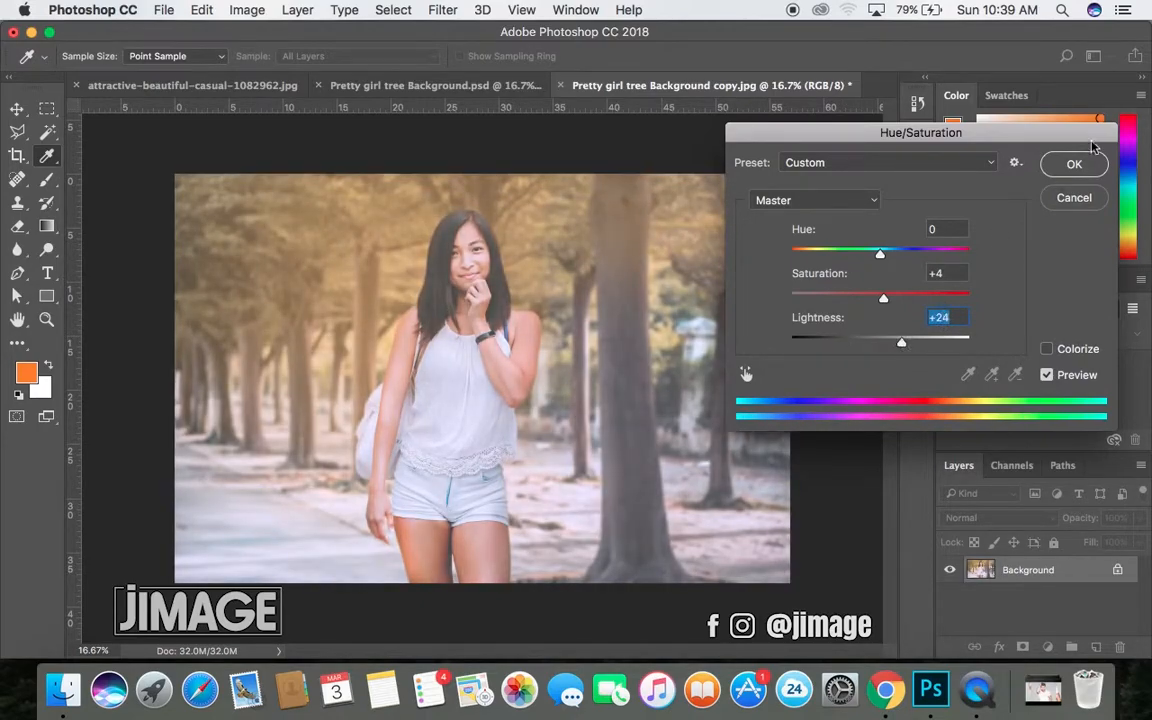
pyautogui.write('0')
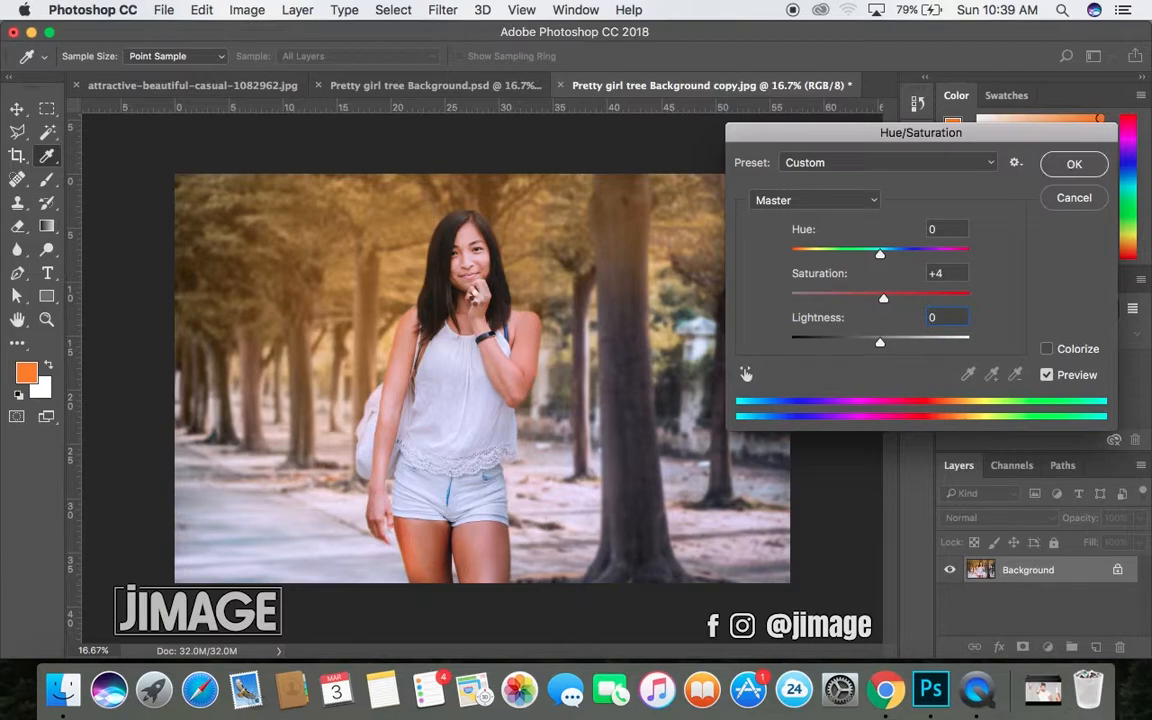
pyautogui.click(1073, 163)
# - Start a Selective Color adjustment targeting the Blacks and set their Black value to +6%
pyautogui.click(240, 10)
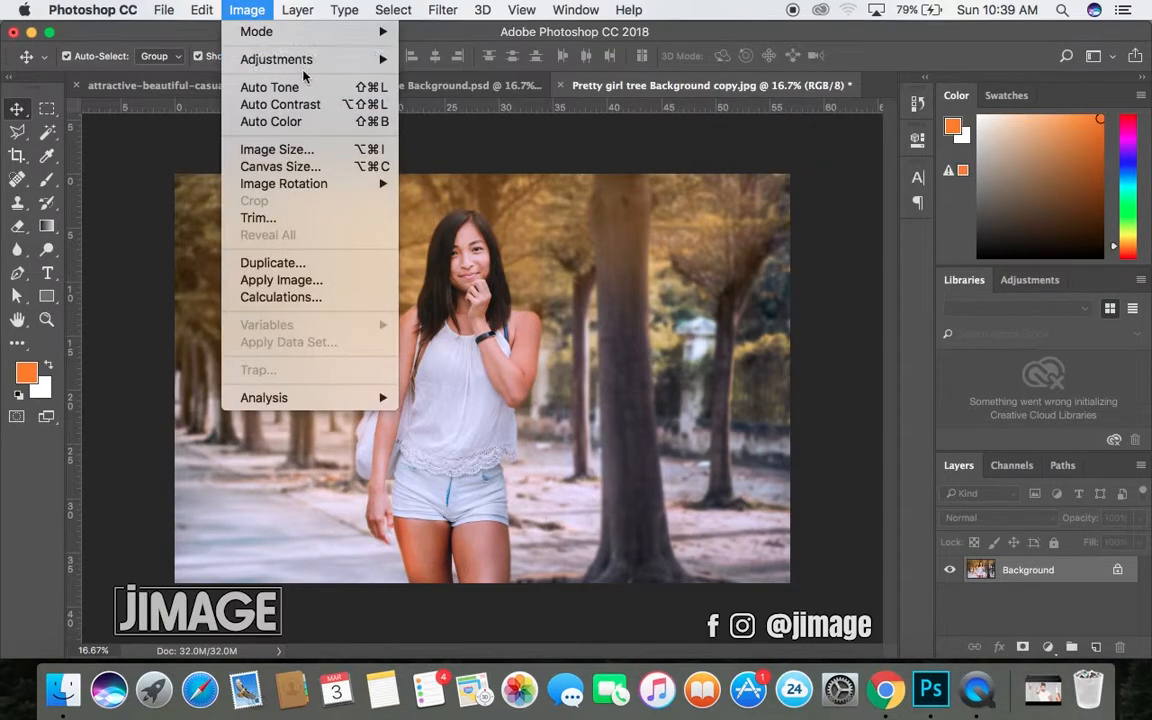
pyautogui.moveTo(352, 59)
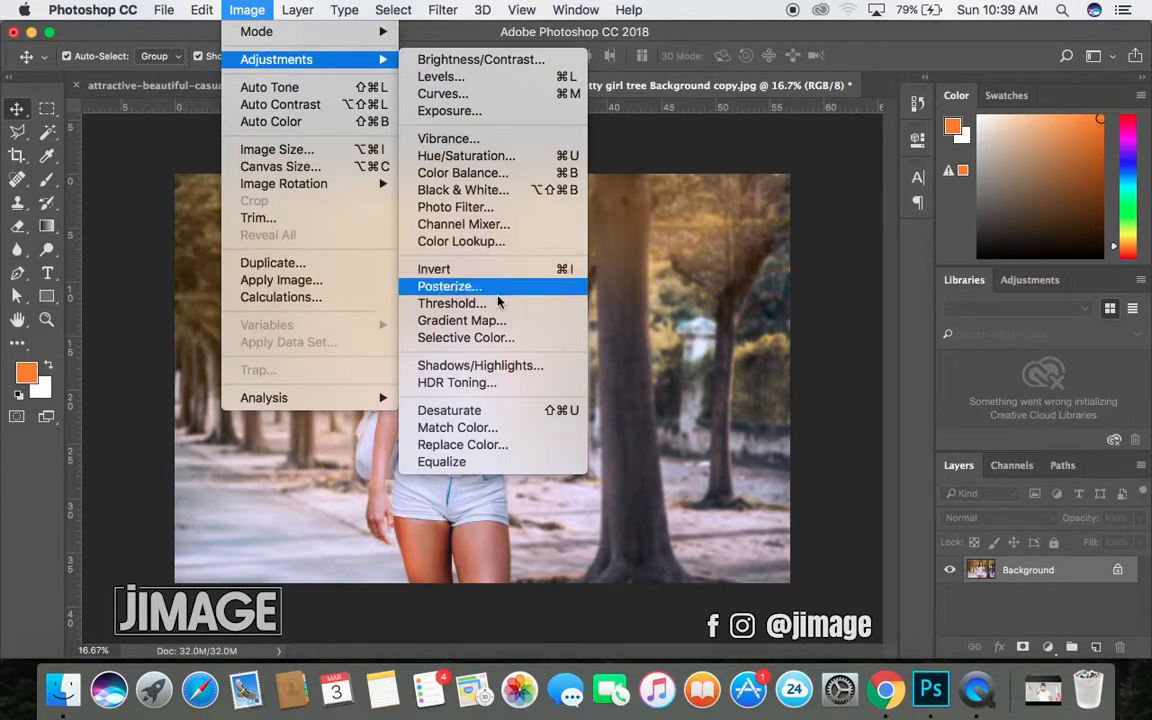
pyautogui.click(490, 340)
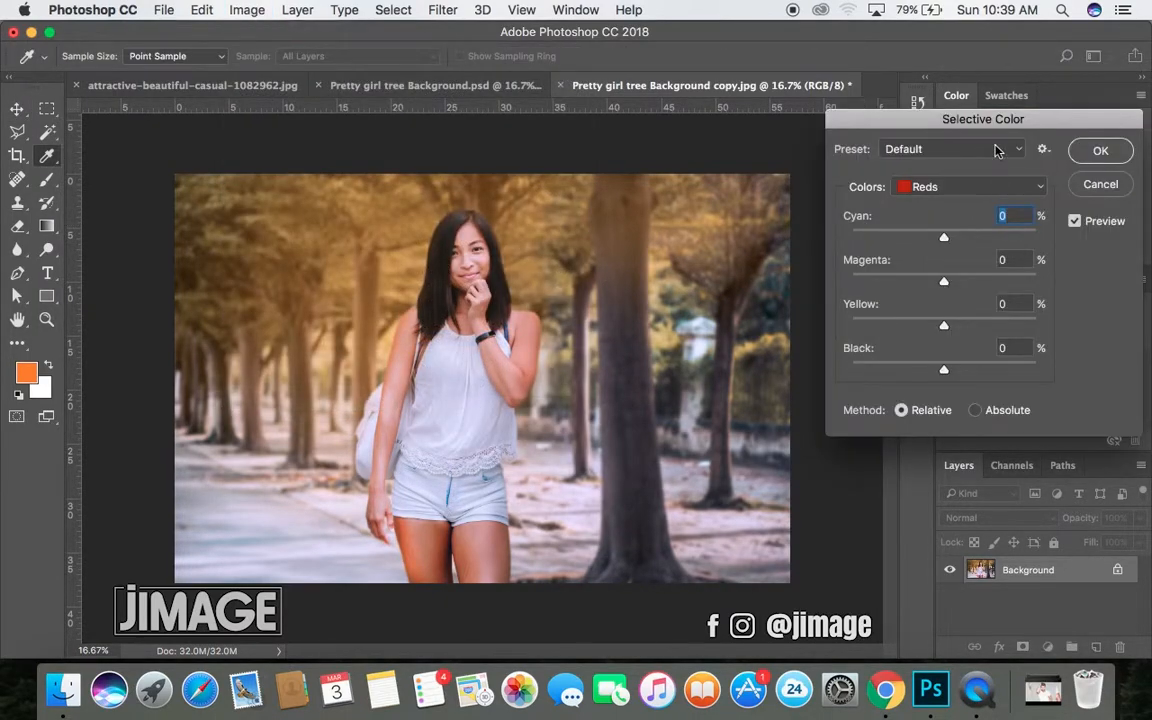
pyautogui.click(951, 188)
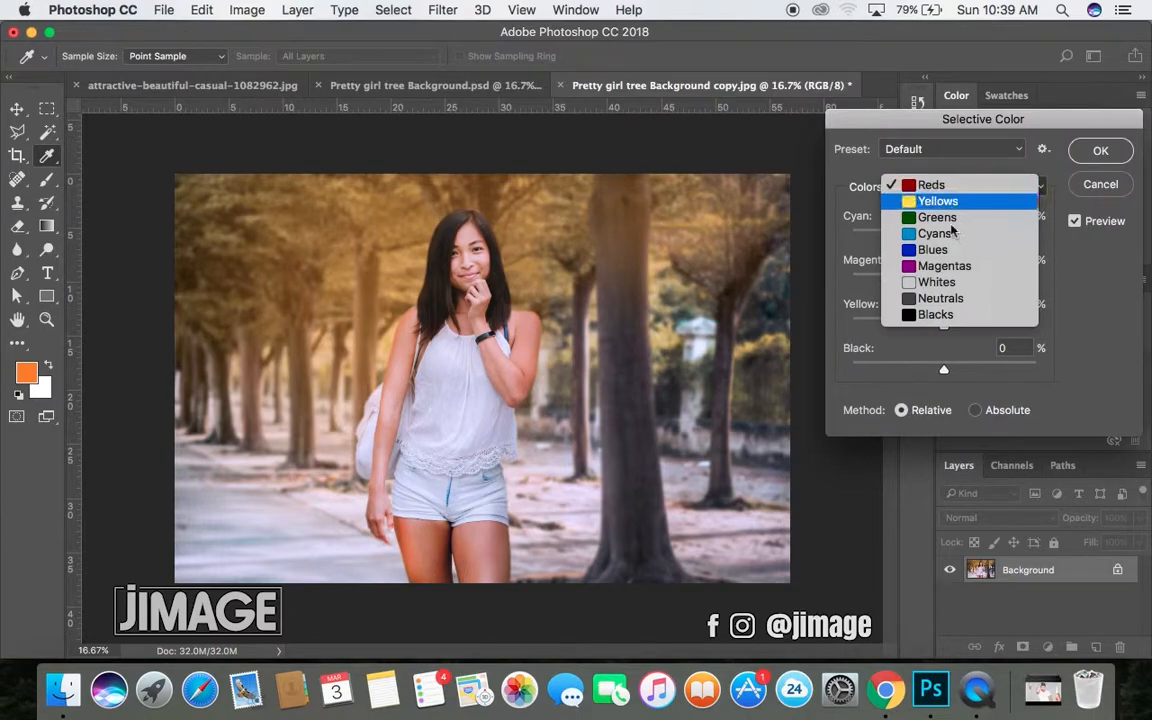
pyautogui.click(943, 316)
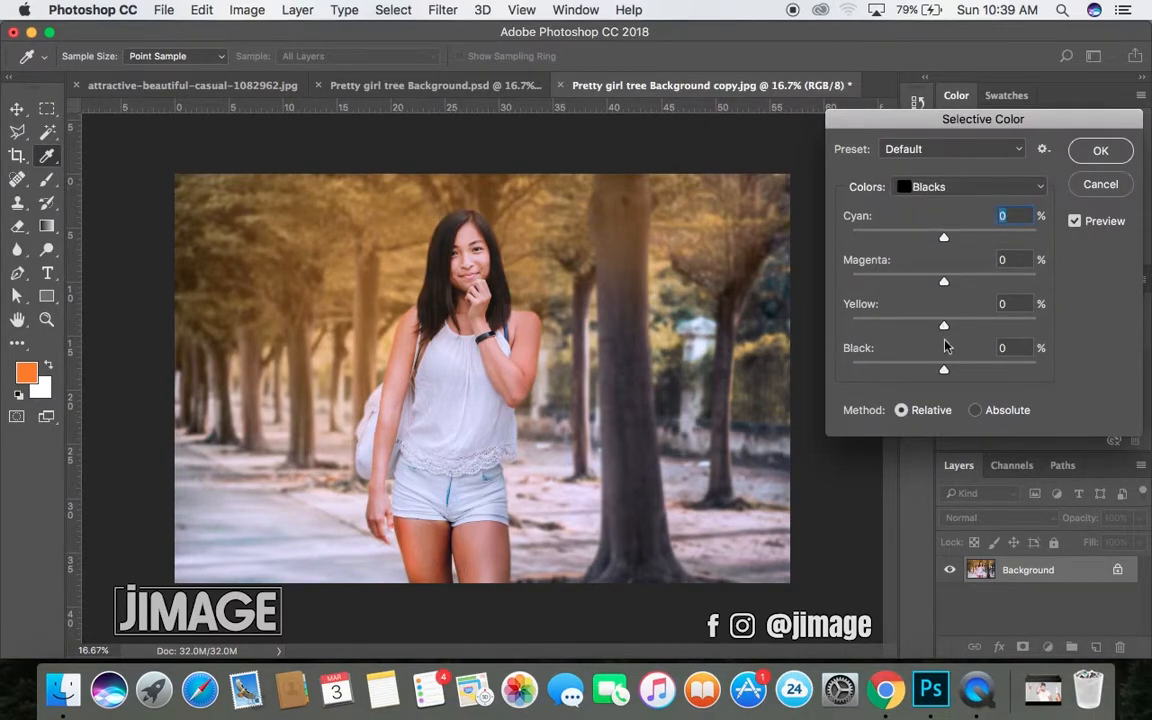
pyautogui.moveTo(945, 373); pyautogui.dragTo(950, 375)
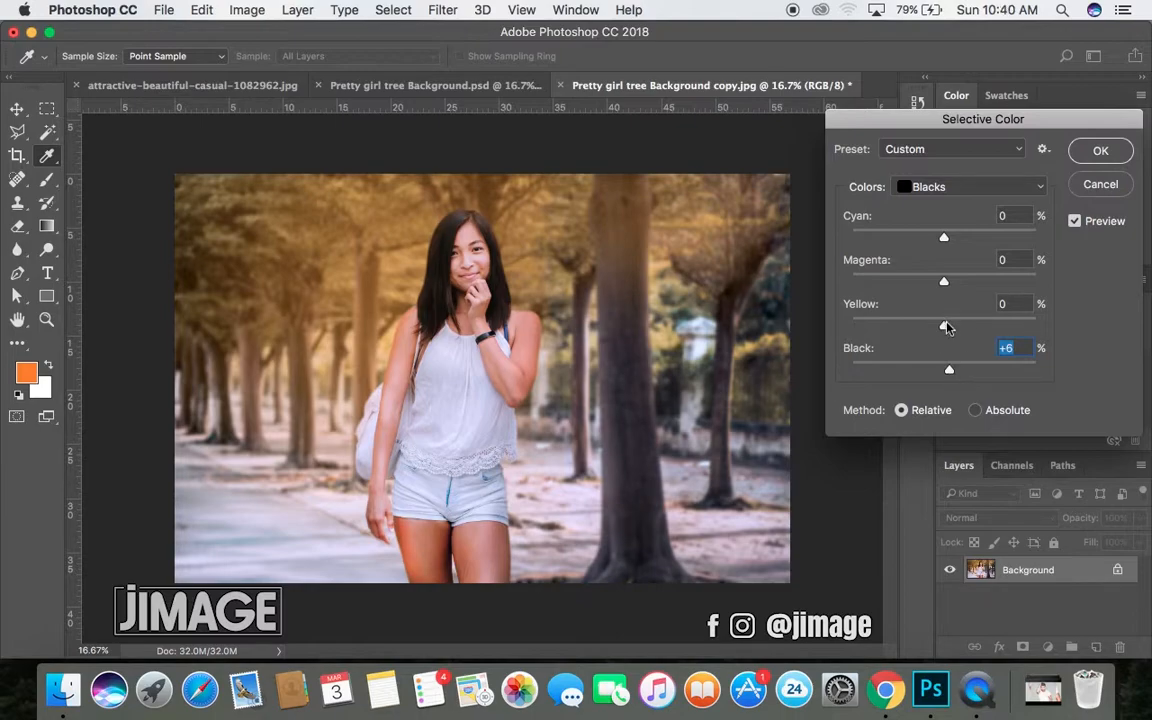
# - Set the Blacks' Yellow to -17%, Magenta to -6% and Cyan to -10%, and apply the Selective Color adjustment
pyautogui.moveTo(945, 330); pyautogui.dragTo(934, 329)
pyautogui.moveTo(944, 286); pyautogui.dragTo(940, 286)
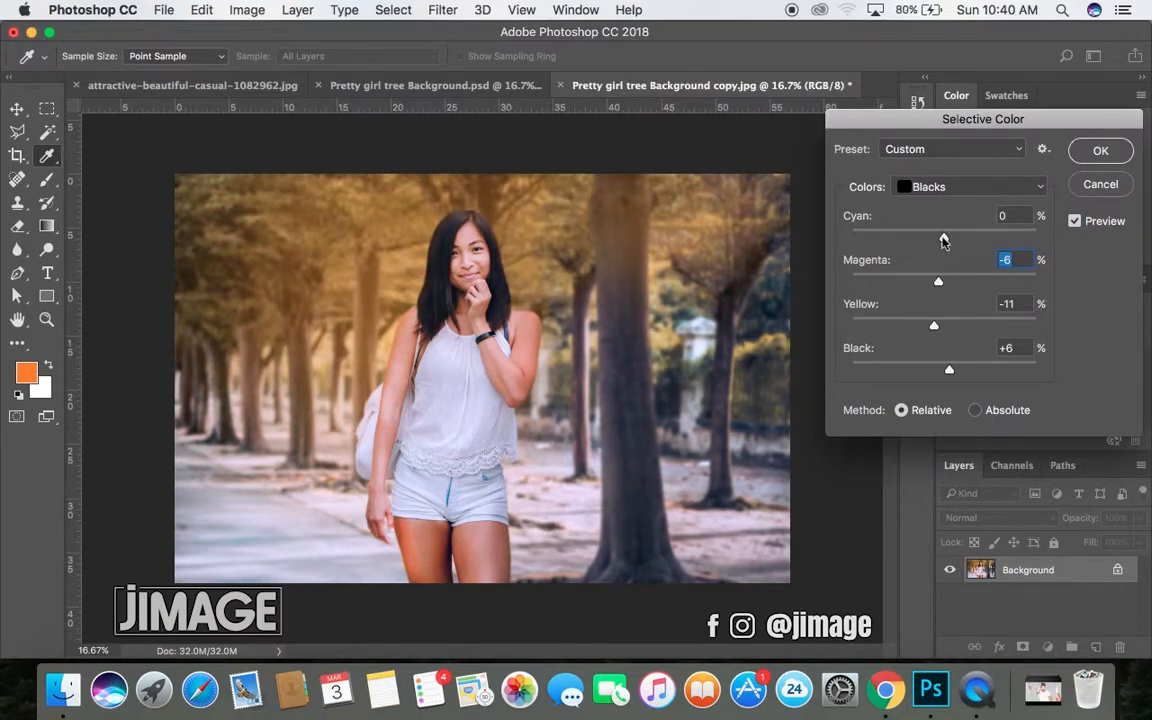
pyautogui.moveTo(945, 241); pyautogui.dragTo(935, 241)
pyautogui.moveTo(934, 327); pyautogui.dragTo(928, 330)
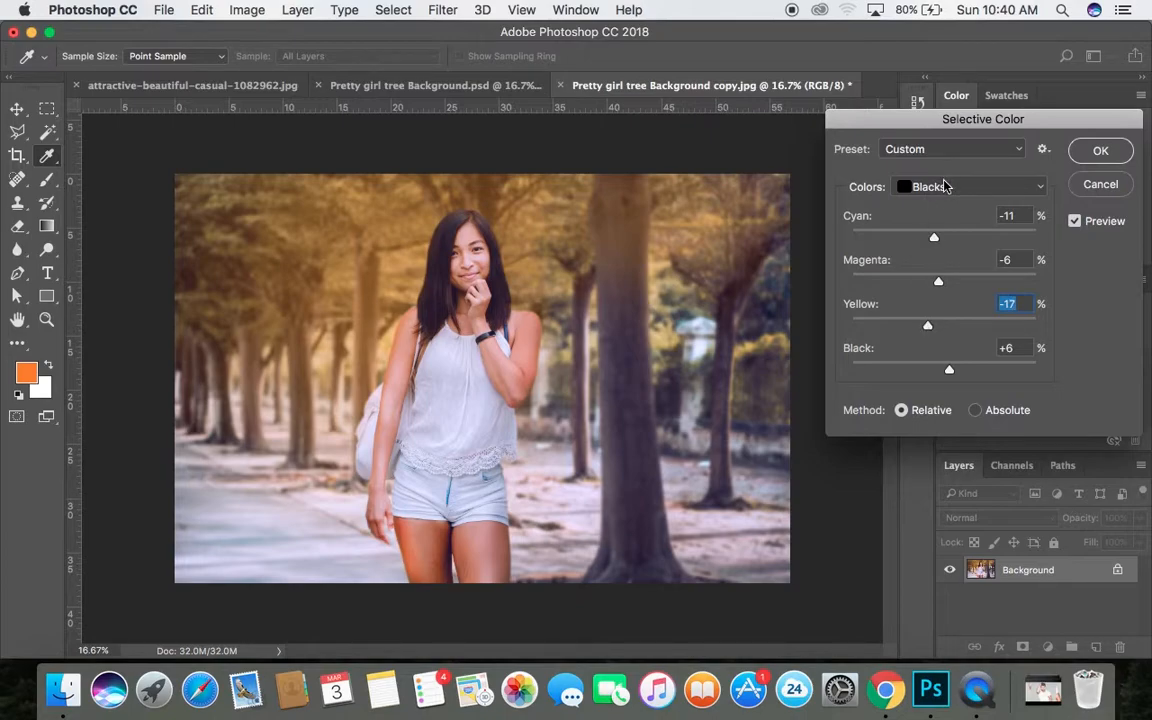
pyautogui.click(934, 242)
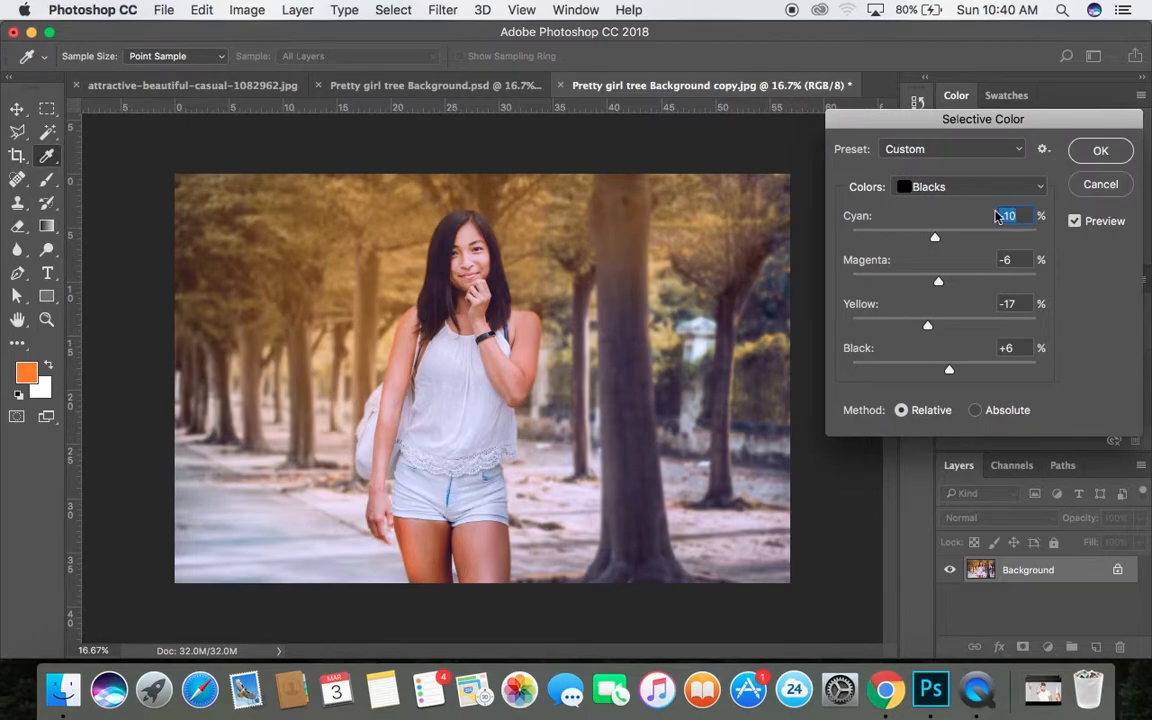
pyautogui.click(1100, 151)
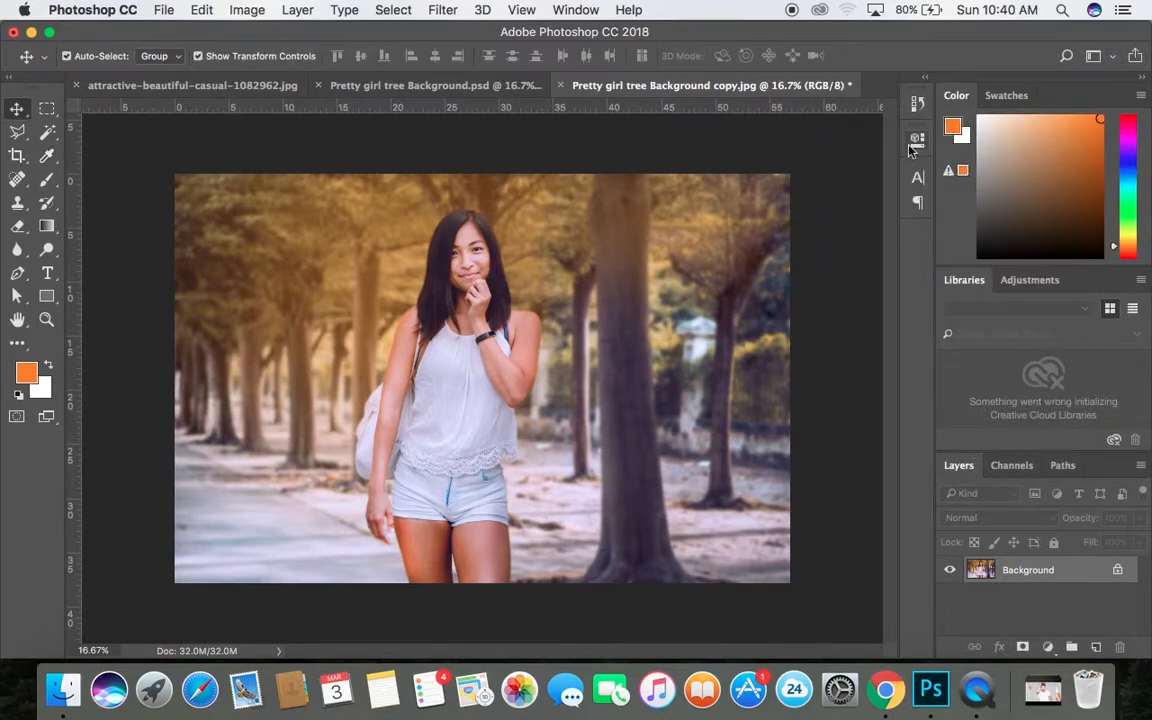
# - Compare the JPEG's originally opened state with its Selective Color state in the history, ending on the Selective Color state
pyautogui.click(917, 104)
pyautogui.scroll(3, 801, 151)
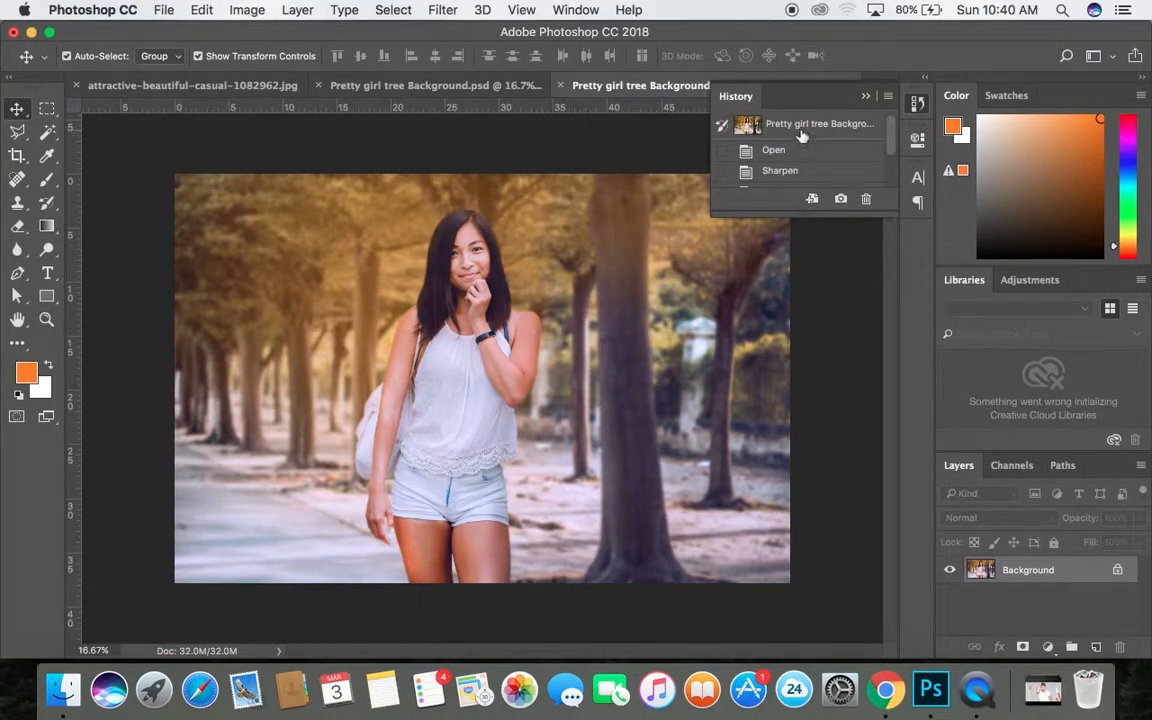
pyautogui.click(800, 128)
pyautogui.scroll(-3, 799, 140)
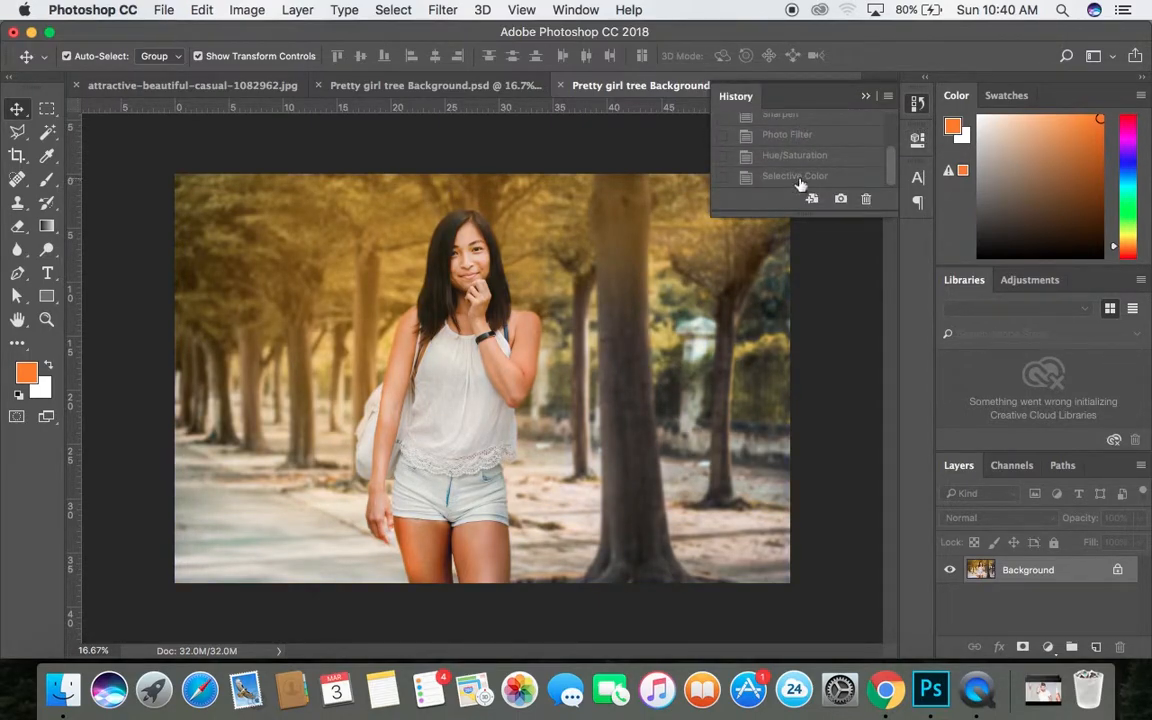
pyautogui.click(800, 176)
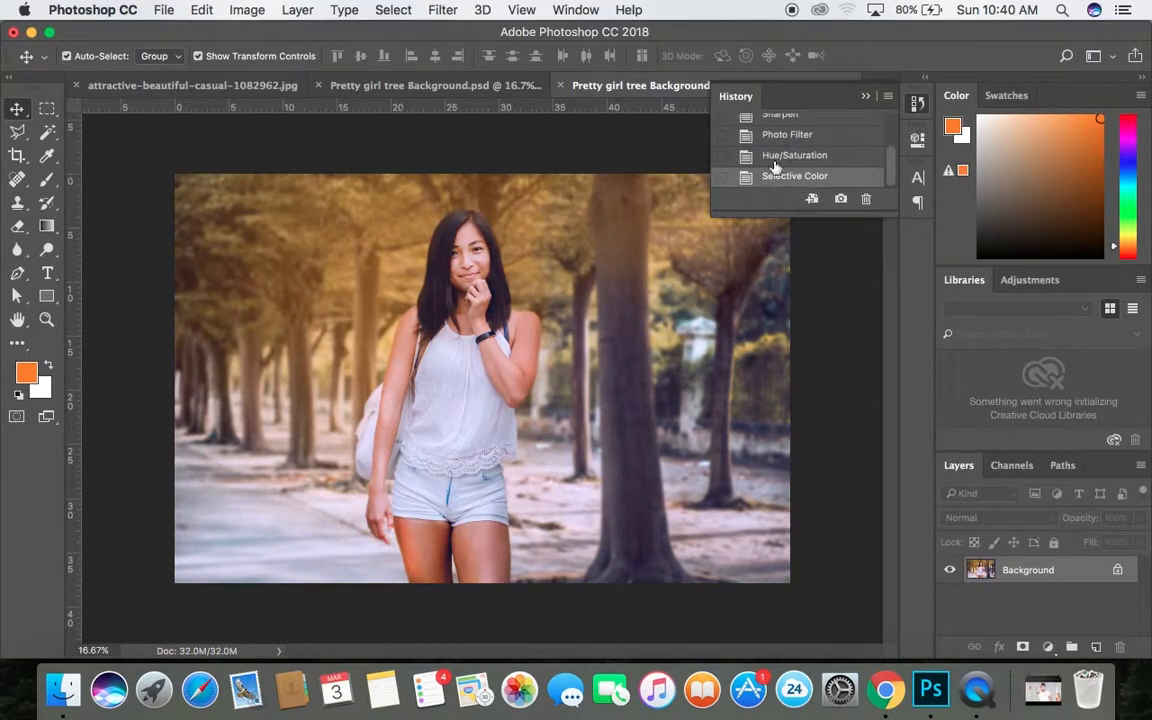
pyautogui.click(865, 96)
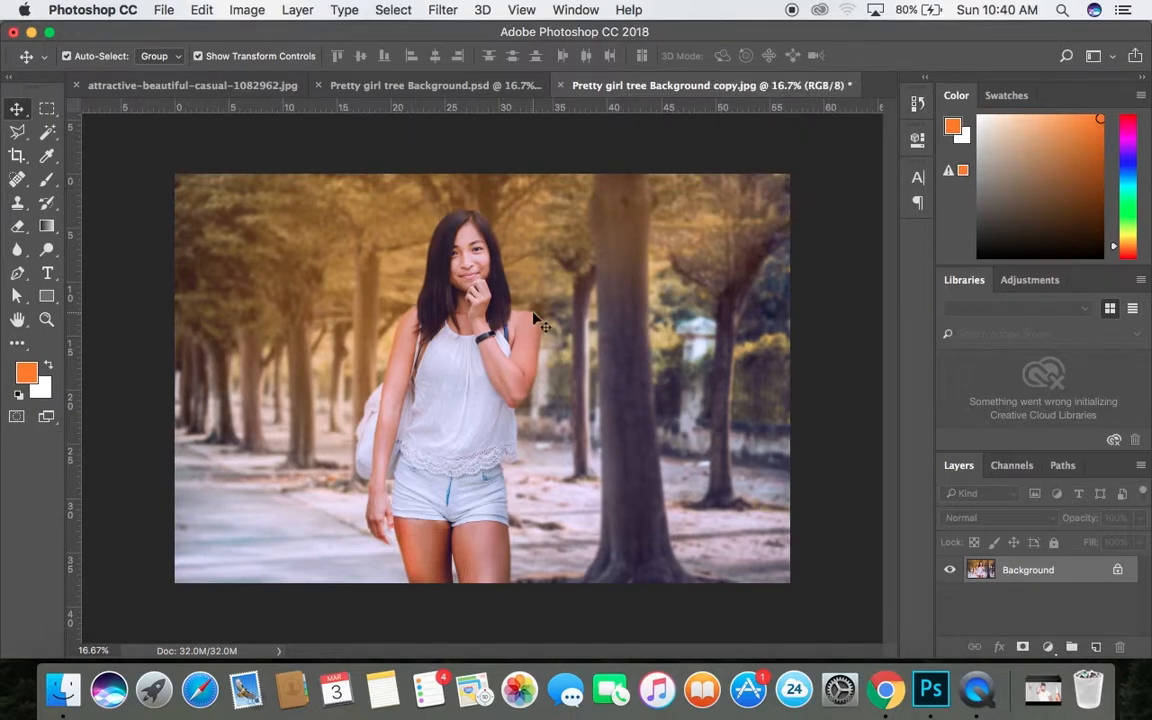
# - Try the Equalize adjustment on the image and undo it
pyautogui.click(245, 10)
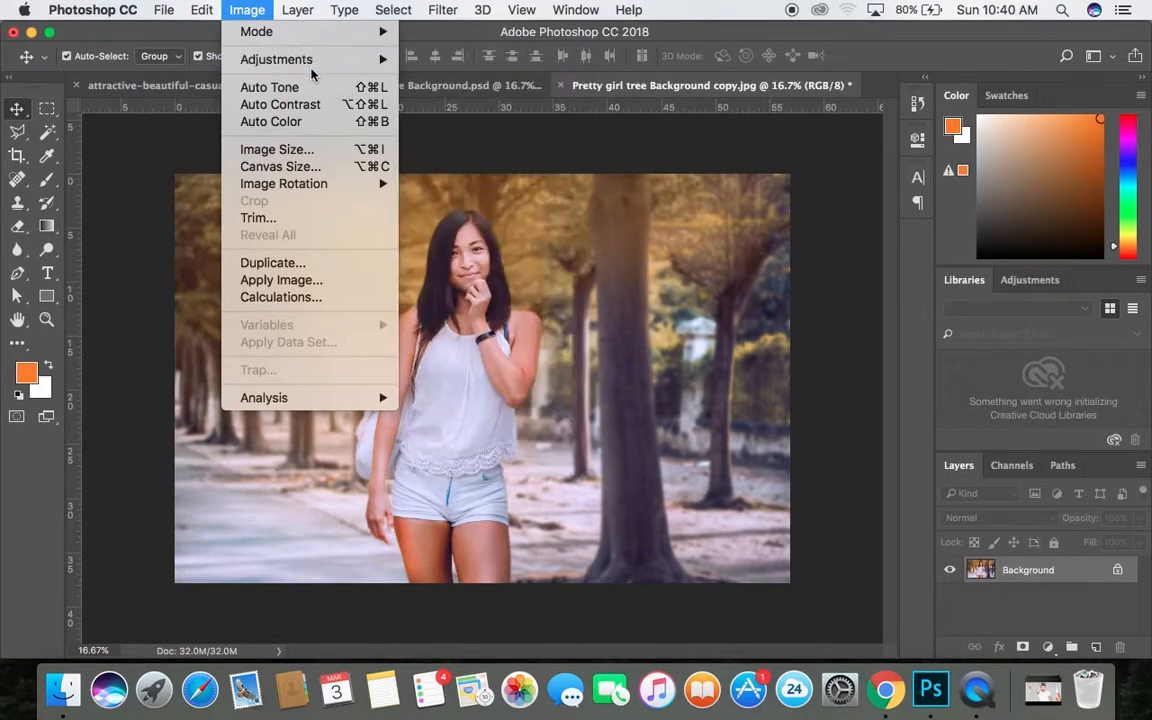
pyautogui.moveTo(340, 62)
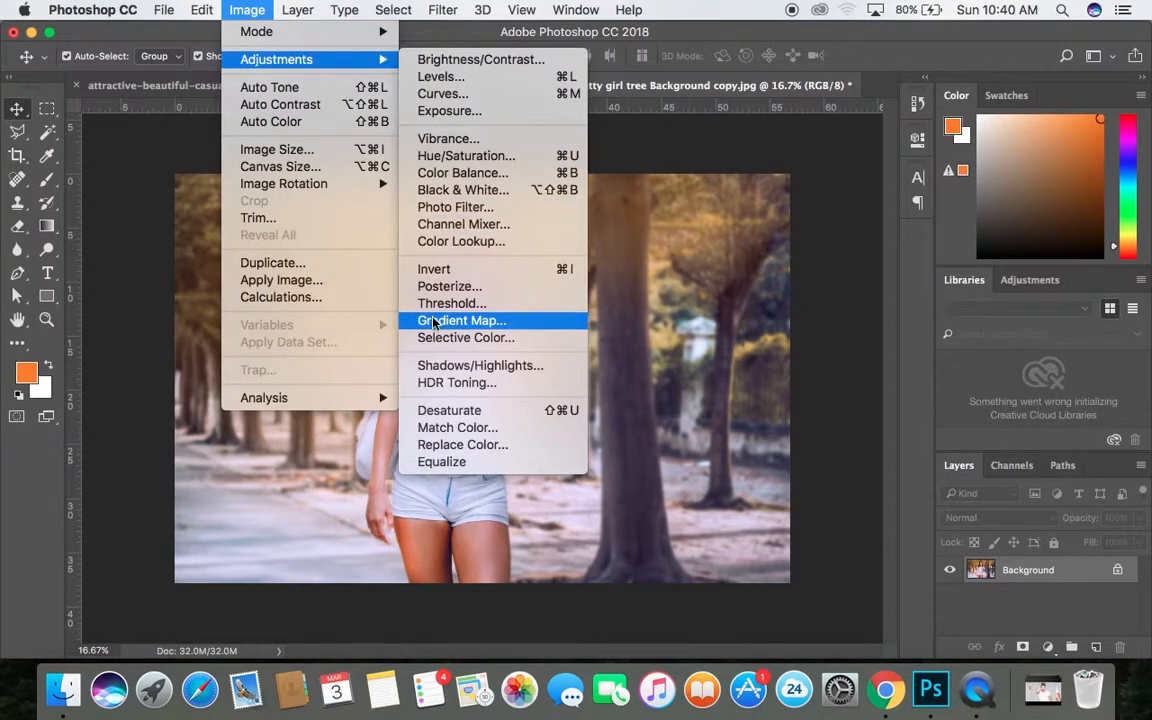
pyautogui.click(459, 464)
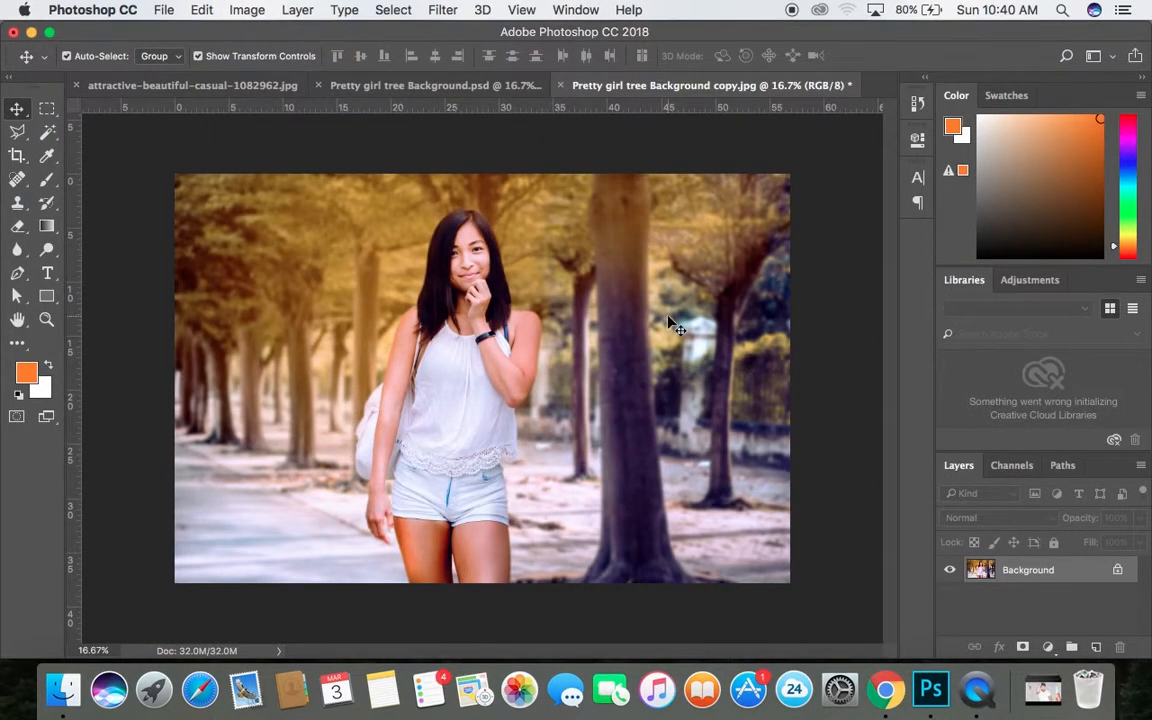
pyautogui.press('super+z')
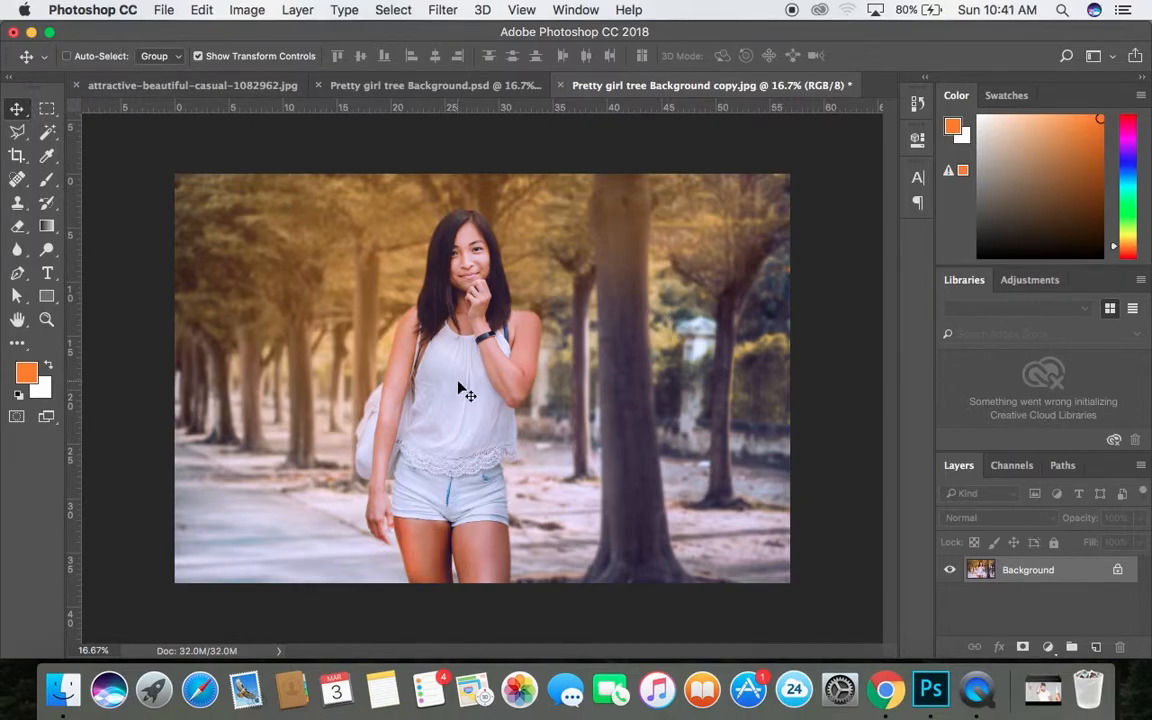
# - Save the JPEG copy, switch to Finder, and preview Pretty girl tree Background copy.jpg full screen from the Documents folder
pyautogui.press('super+s')
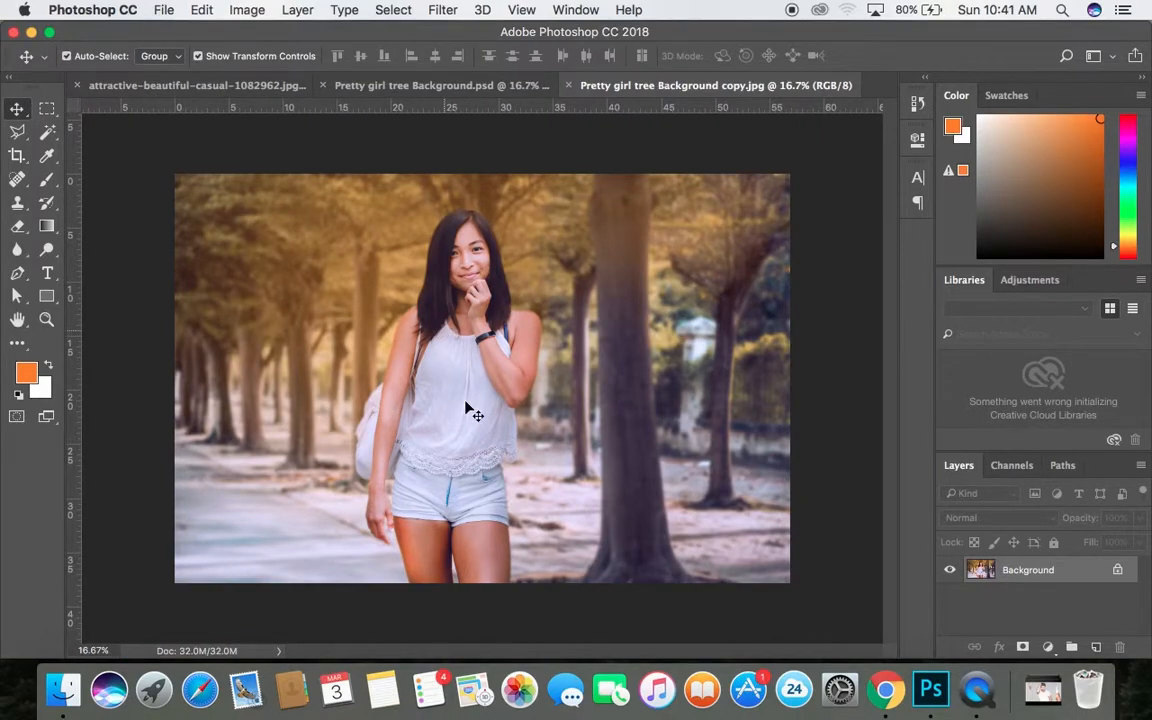
pyautogui.hotkey('ctrl', 'Up')
pyautogui.click(231, 154)
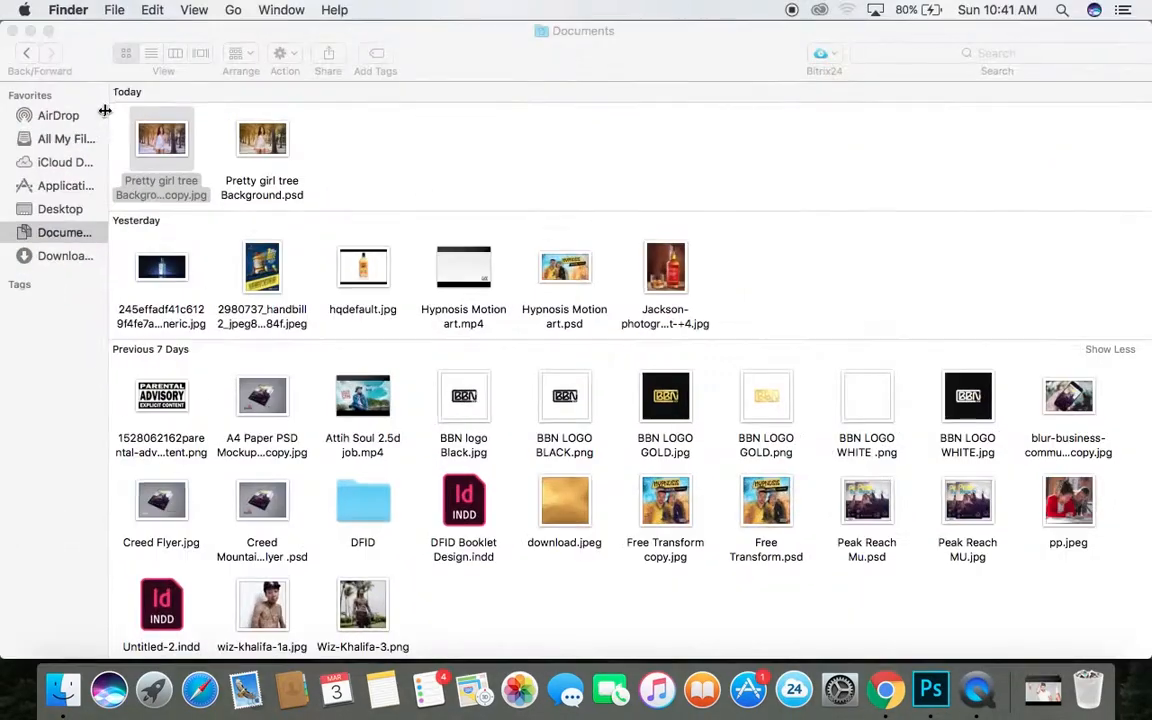
pyautogui.press('space')
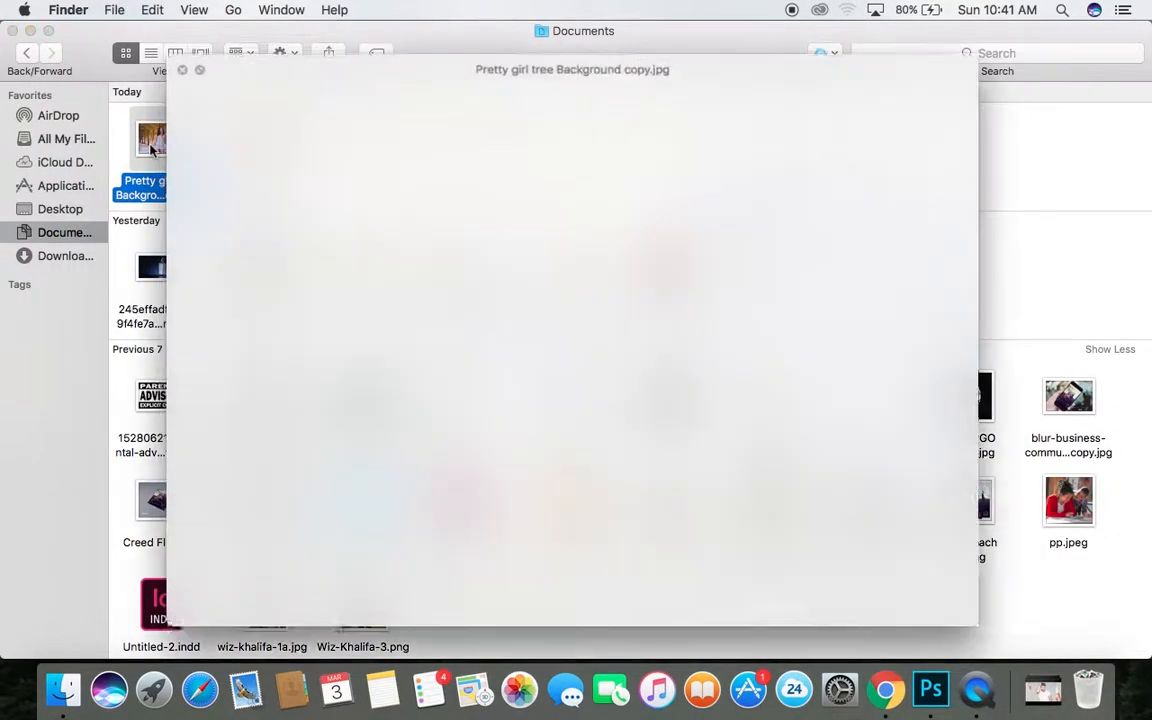
pyautogui.click(199, 70)
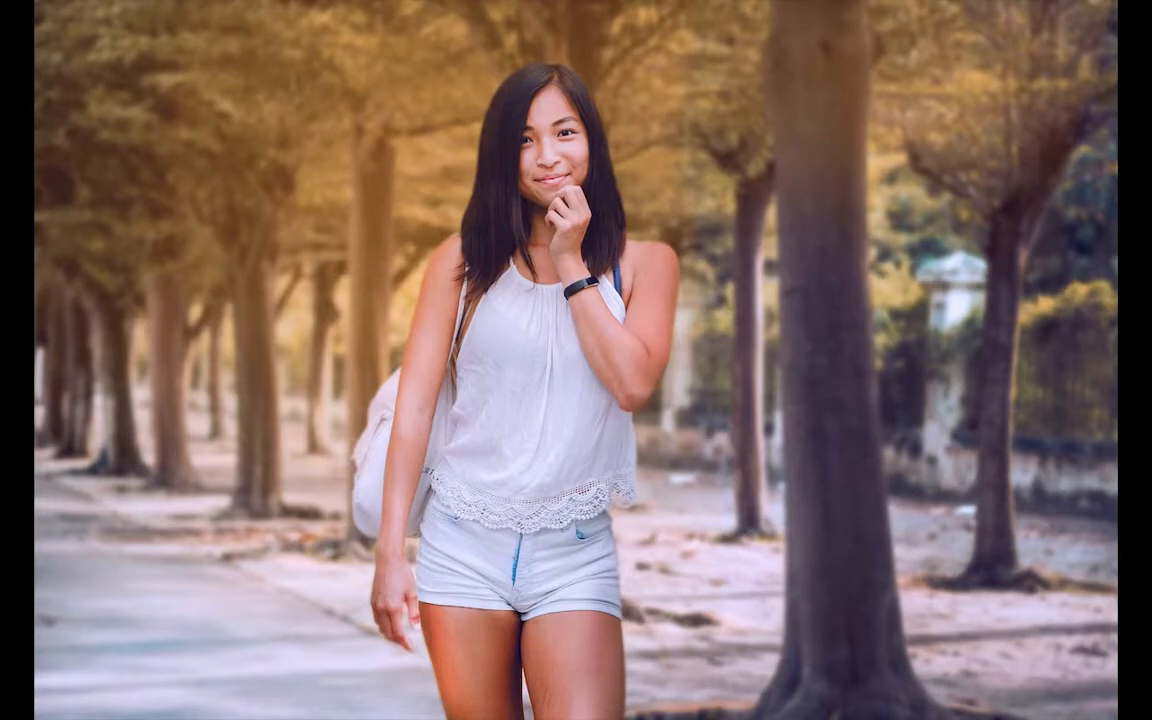
pyautogui.press('Escape')
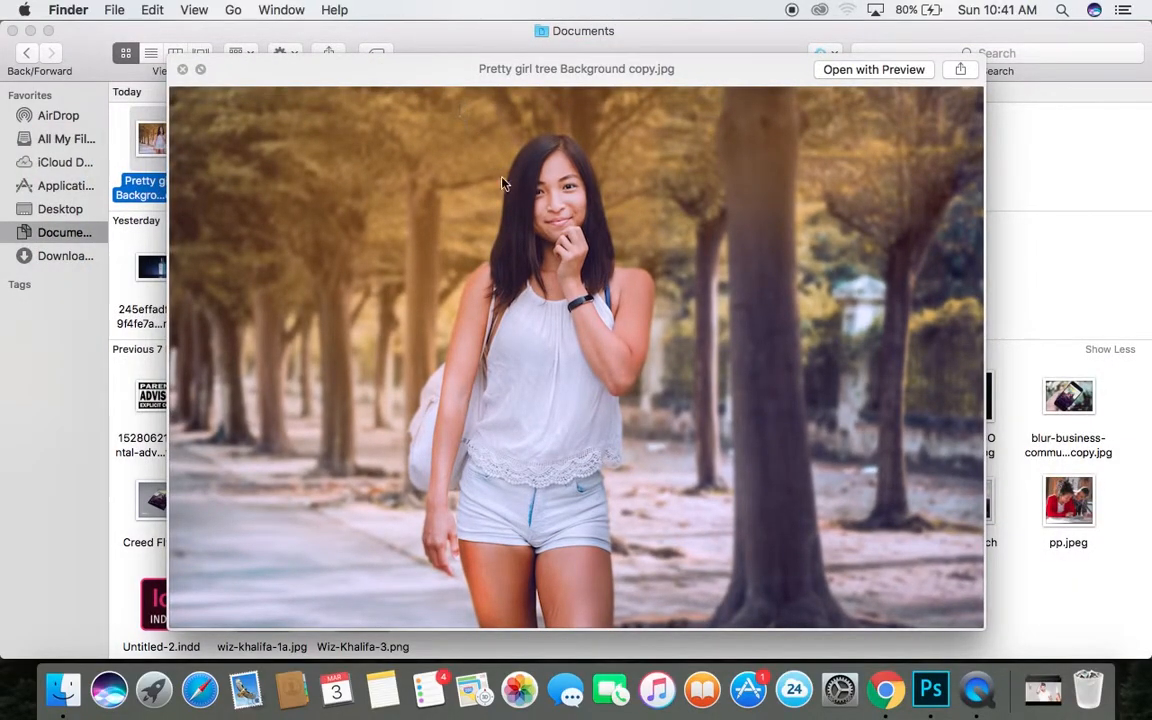
pyautogui.click(182, 69)
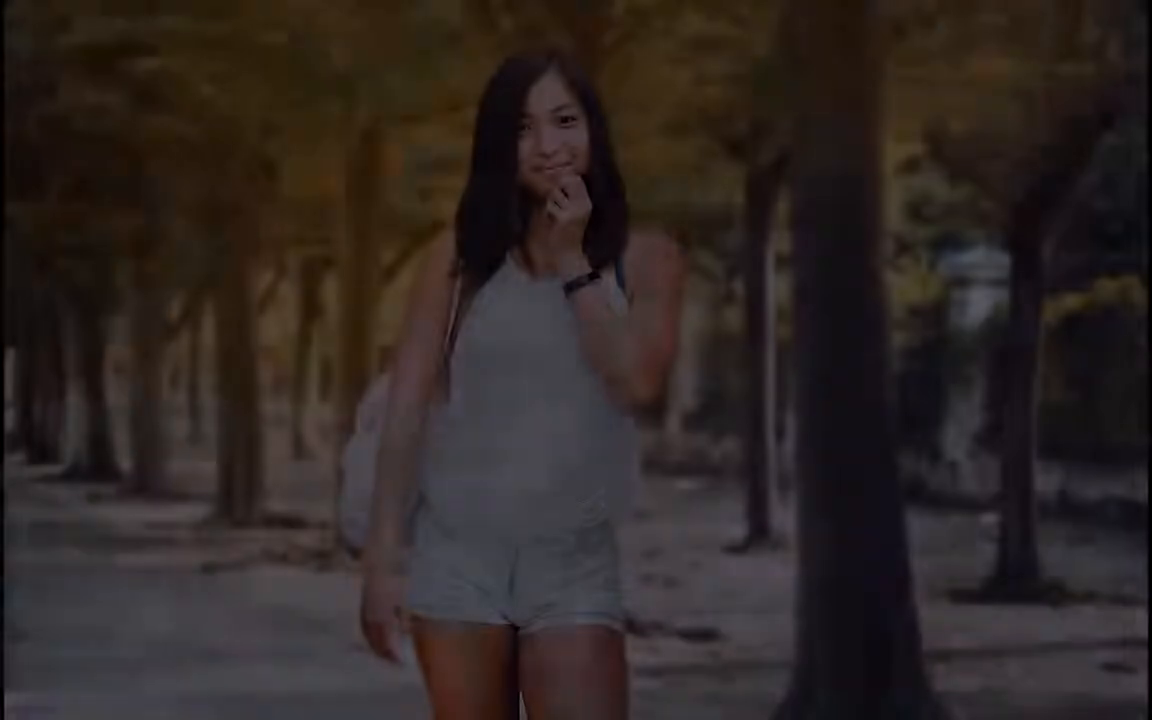